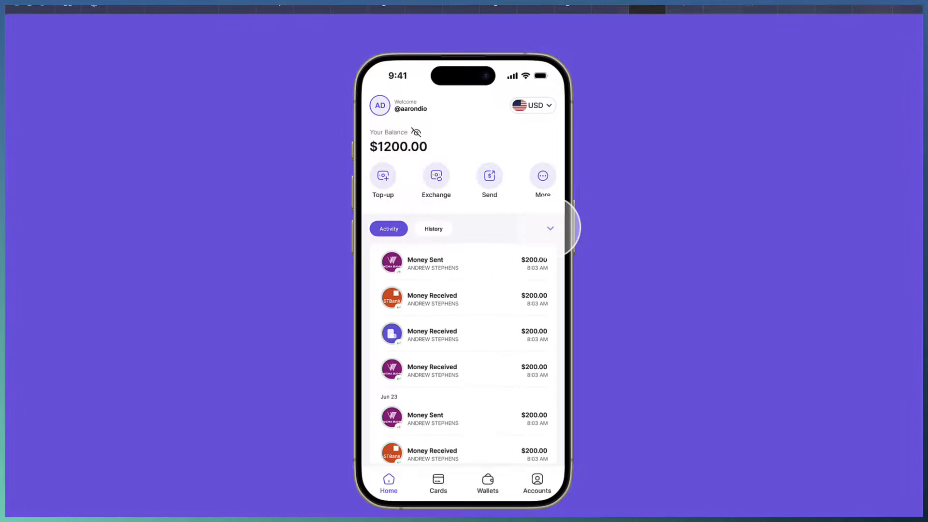
Switch the banking prototype to History and collapse the transaction list
left_click(549, 228)
left_click(435, 227)
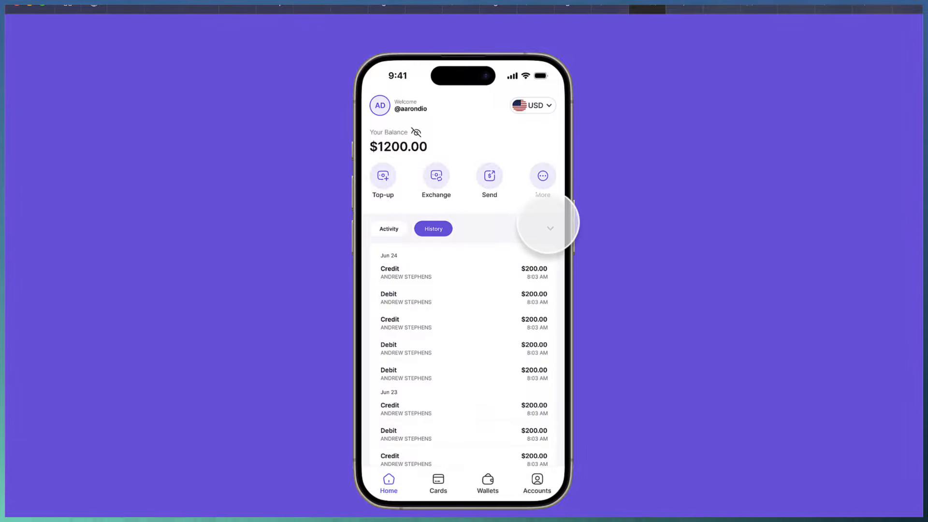
left_click(556, 226)
left_click(549, 227)
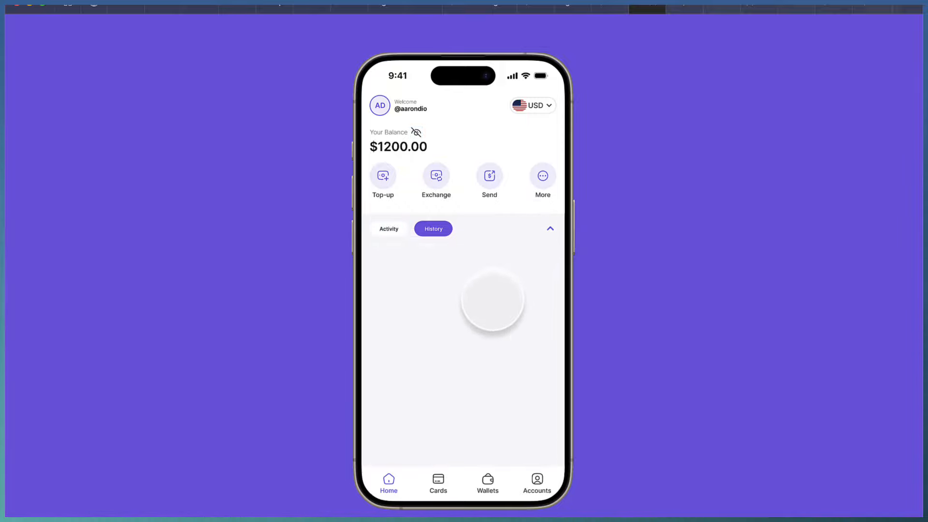
Hide and reveal the $1200.00 balance, then close the prototype preview
left_click(415, 132)
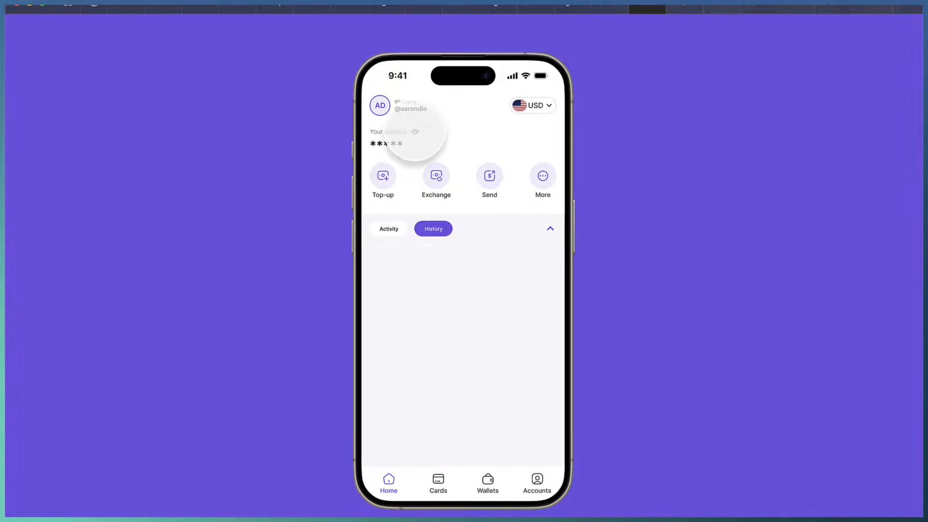
left_click(415, 132)
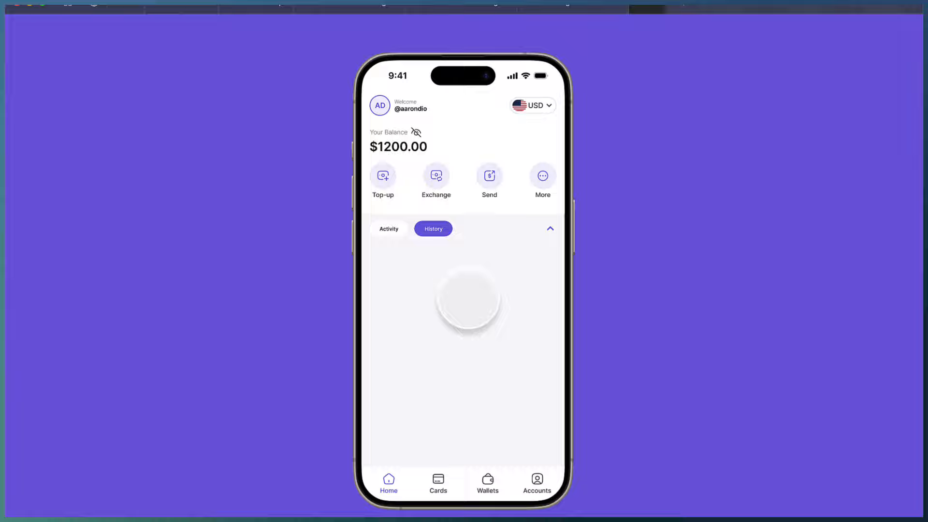
key("r")
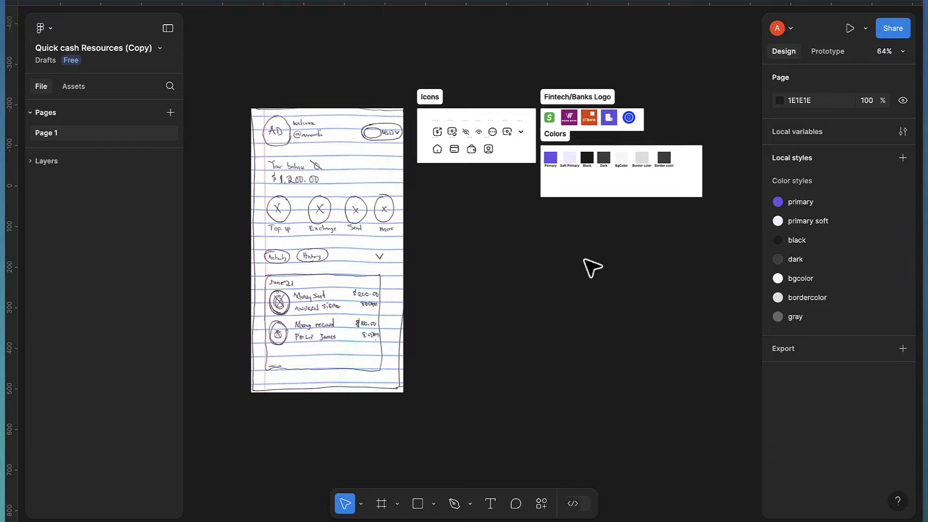
Zoom in on the Quick cash Resources (Copy) wireframe sketch and assets
scroll(661, 274, "up", 1)
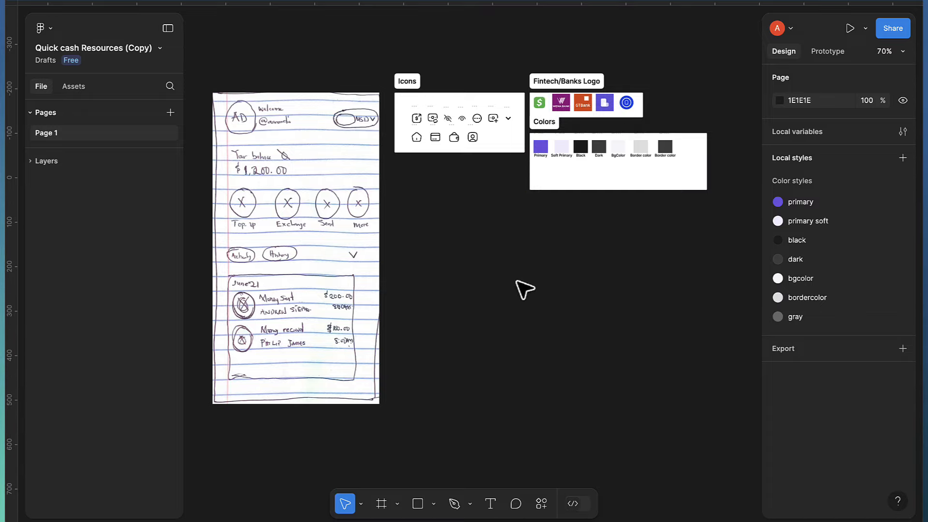
Create an iPhone 14 & 15 Pro frame and place it beside the sketch
left_click(382, 503)
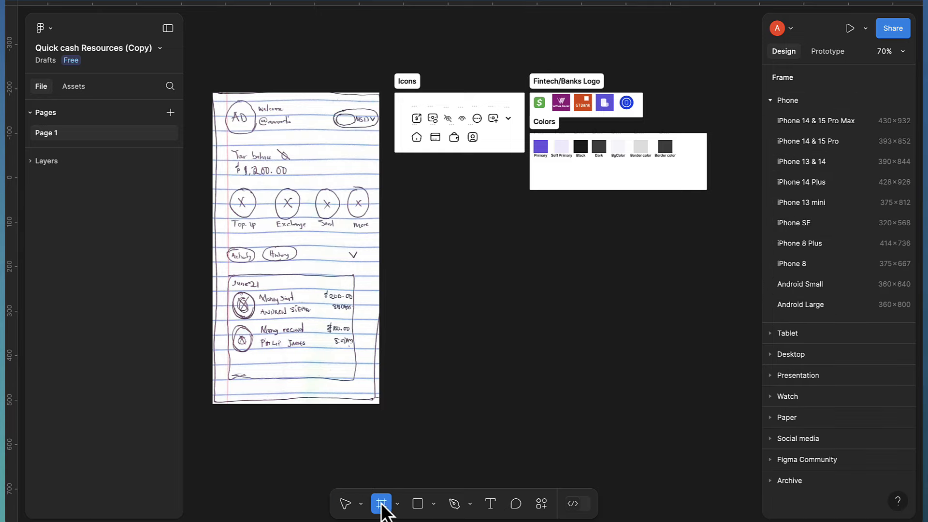
left_click(809, 141)
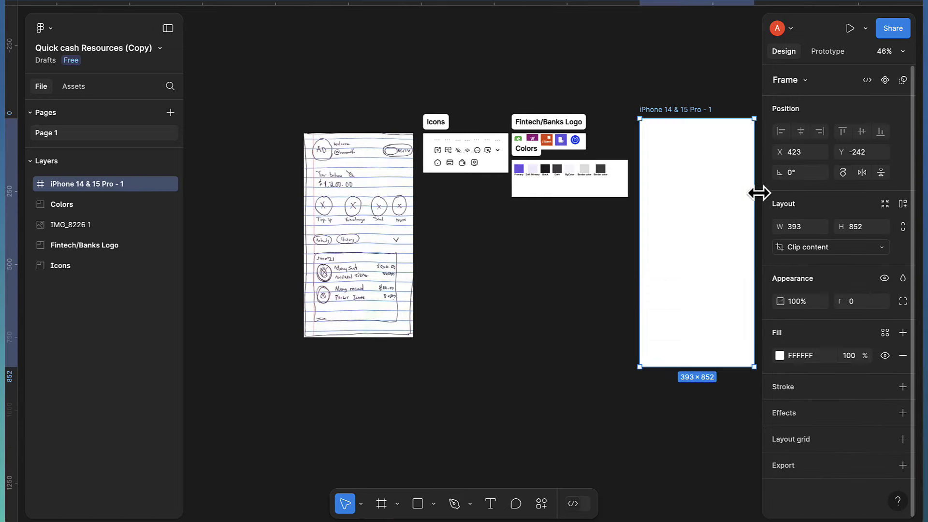
left_click_drag(549, 322, 532, 305)
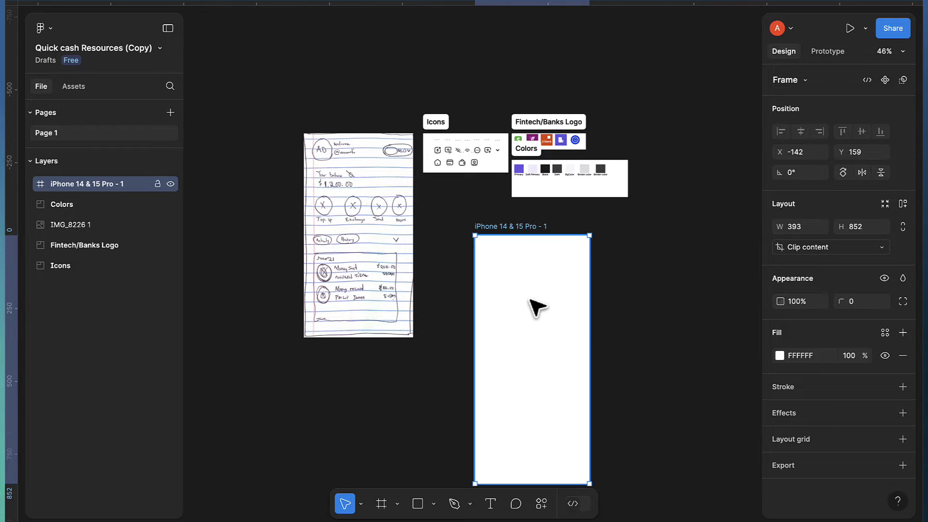
scroll(534, 315, "up", 3)
scroll(564, 251, "up", 3)
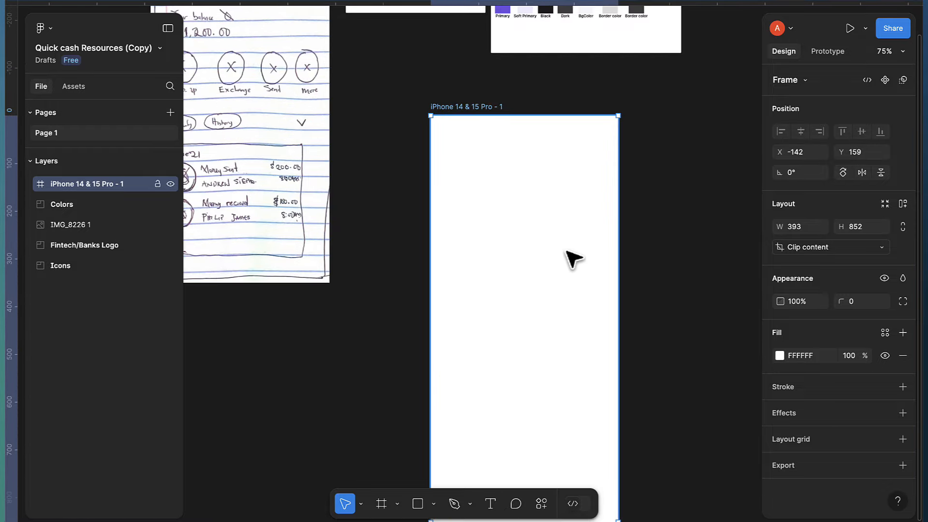
scroll(572, 261, "down", 2)
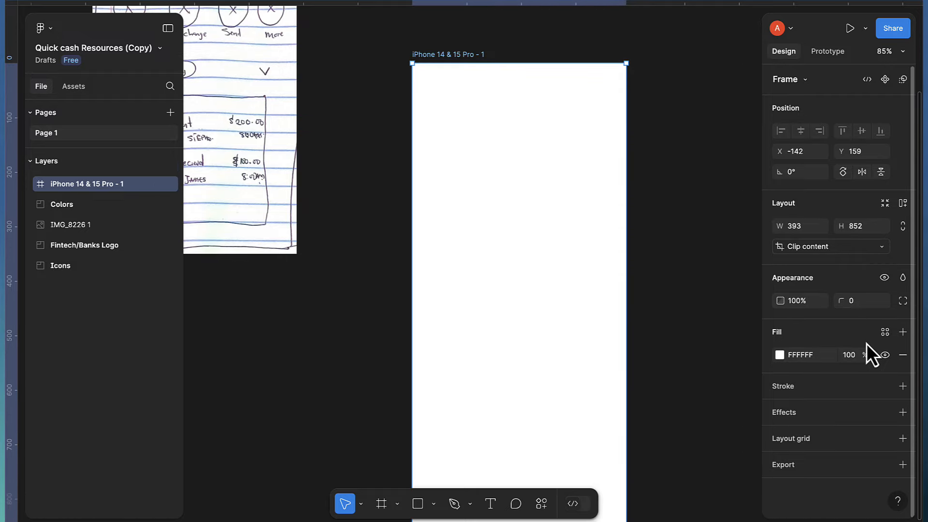
Give the phone frame a 4-column layout grid with margin 16
left_click(903, 439)
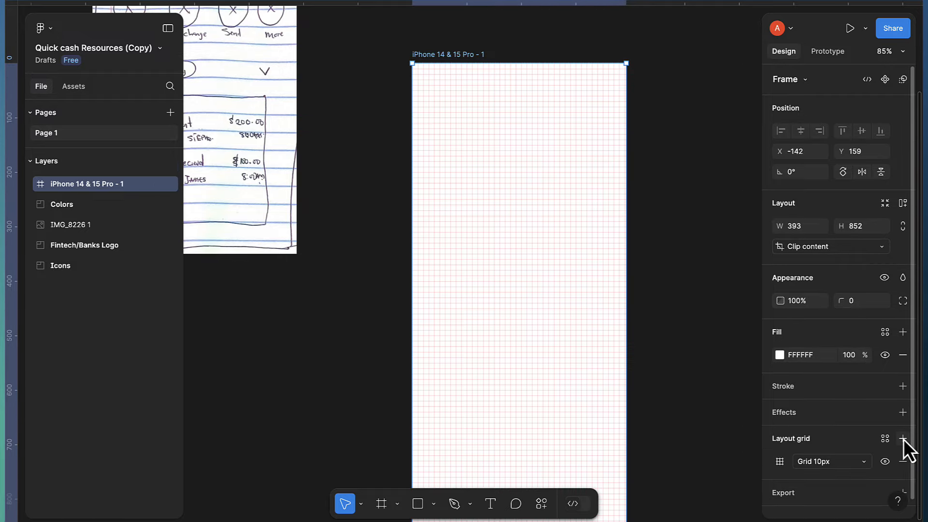
left_click(782, 462)
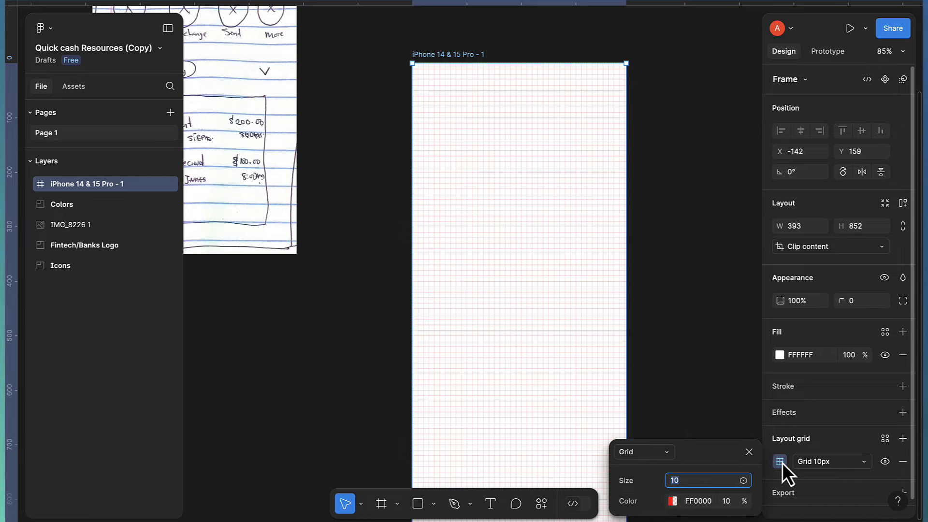
left_click(636, 452)
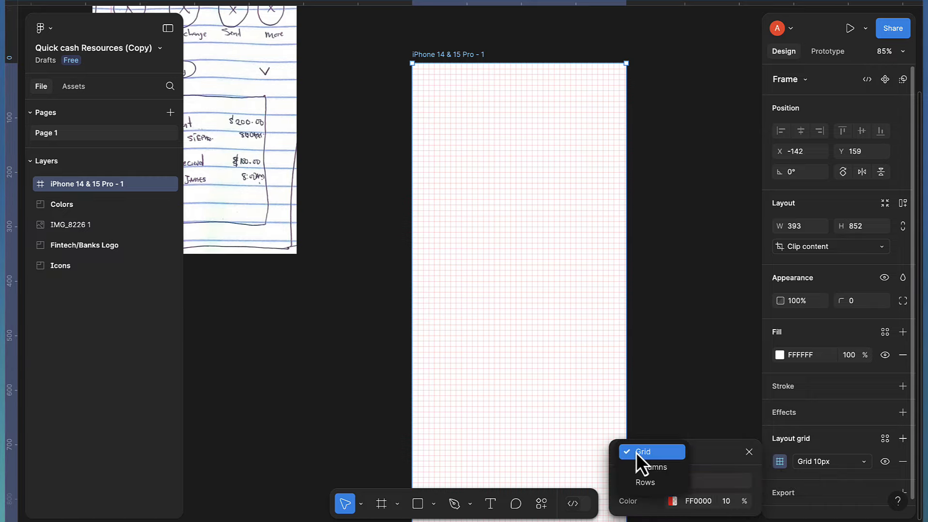
left_click(646, 469)
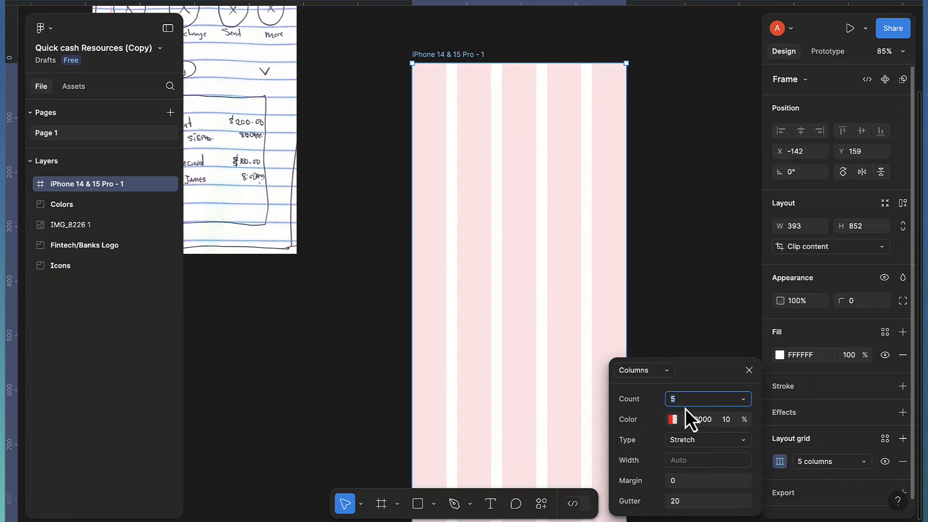
type("4")
key("Return")
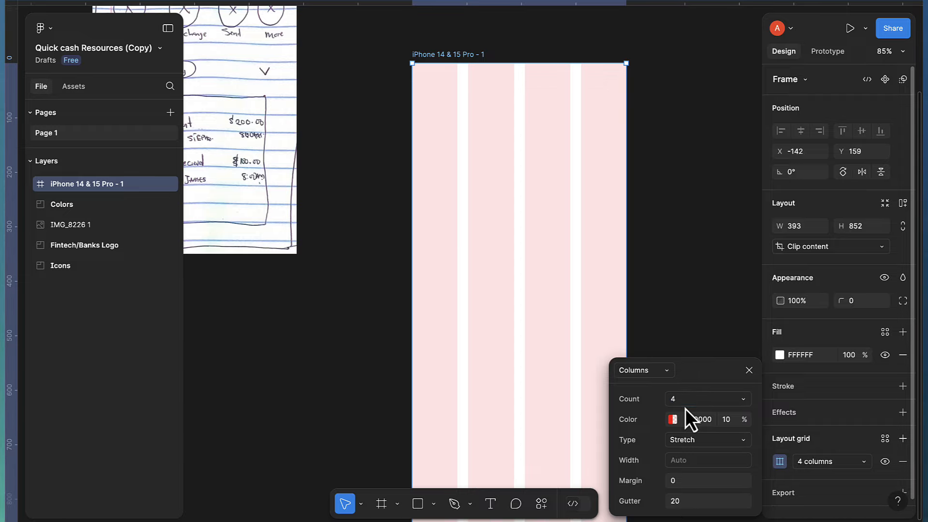
left_click(677, 481)
type("1")
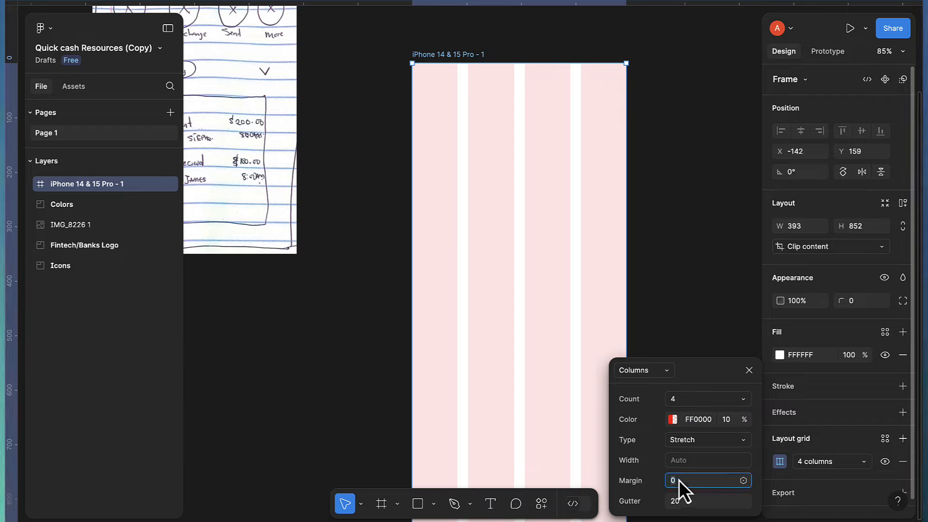
type("6")
key("Return")
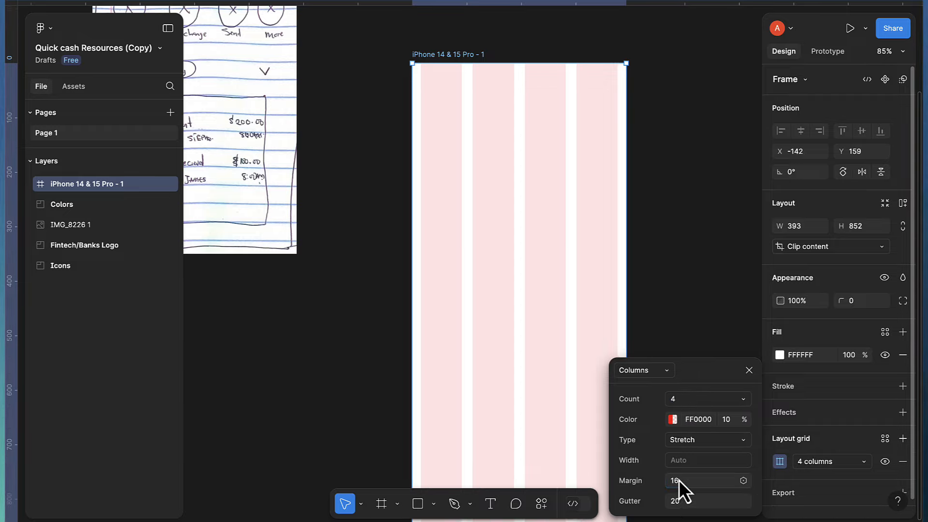
left_click(749, 369)
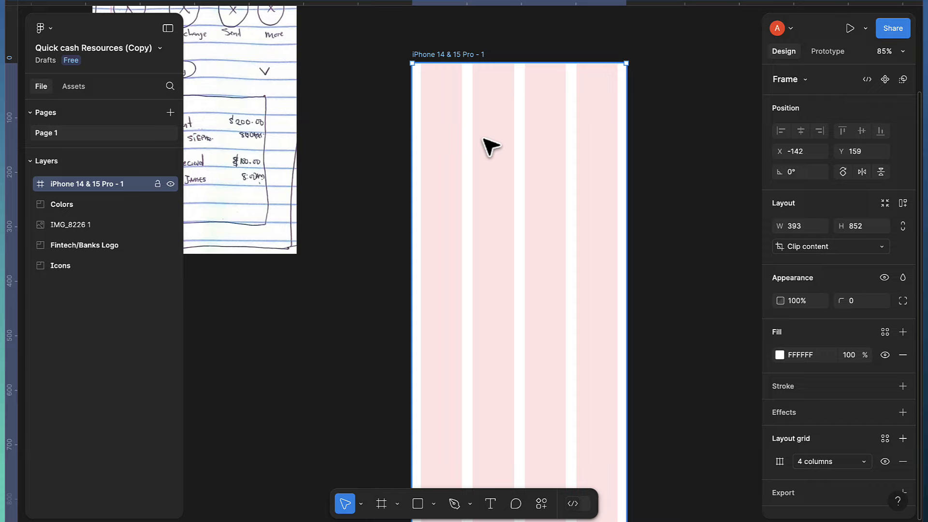
Turn on rulers and place a vertical guide on the frame's outer column edge
left_click(54, 31)
mouse_move(72, 113)
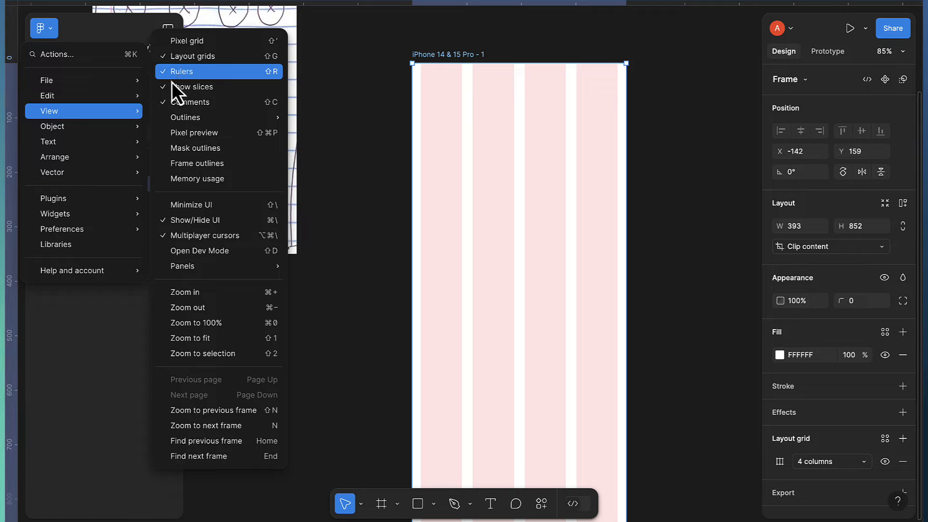
left_click(51, 28)
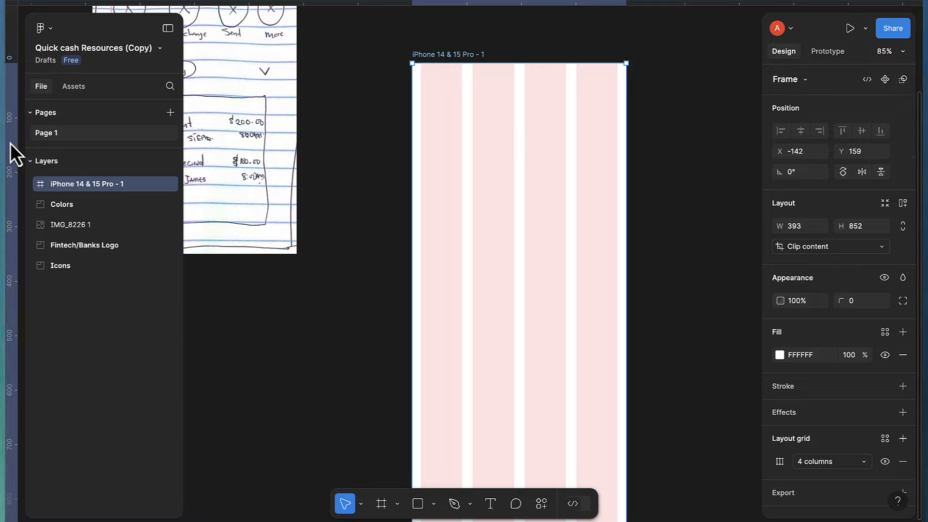
left_click_drag(10, 144, 434, 182)
scroll(425, 174, "up", 10)
scroll(427, 173, "up", 5)
scroll(458, 214, "down", 10)
scroll(499, 234, "right", 3)
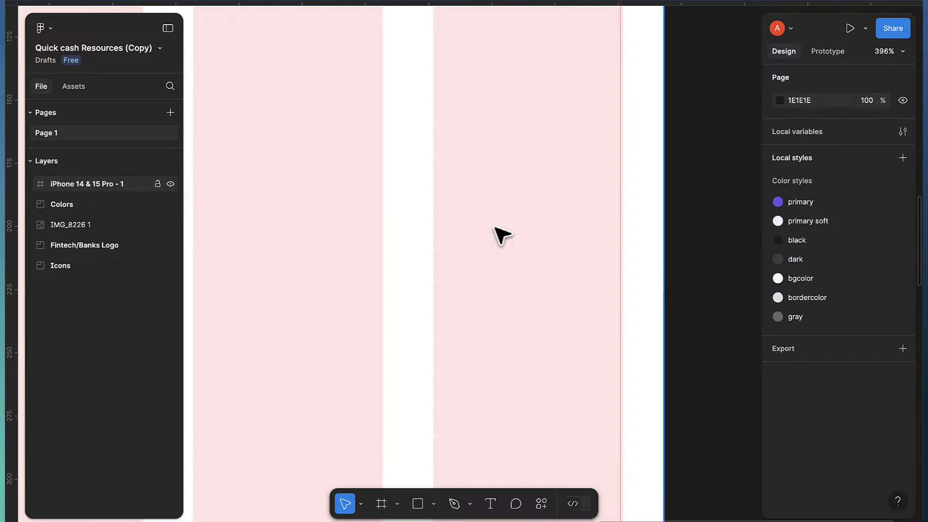
scroll(628, 221, "right", 3)
scroll(532, 214, "up", 5)
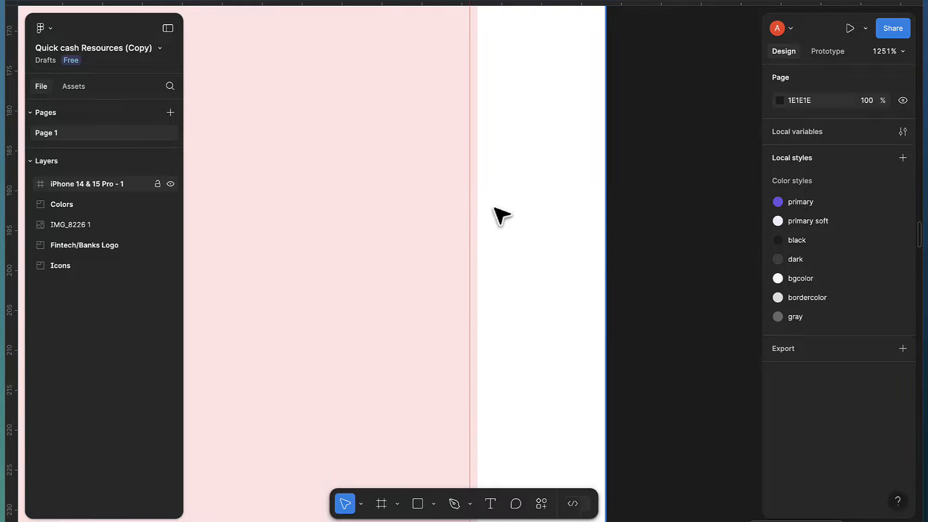
left_click_drag(473, 210, 479, 209)
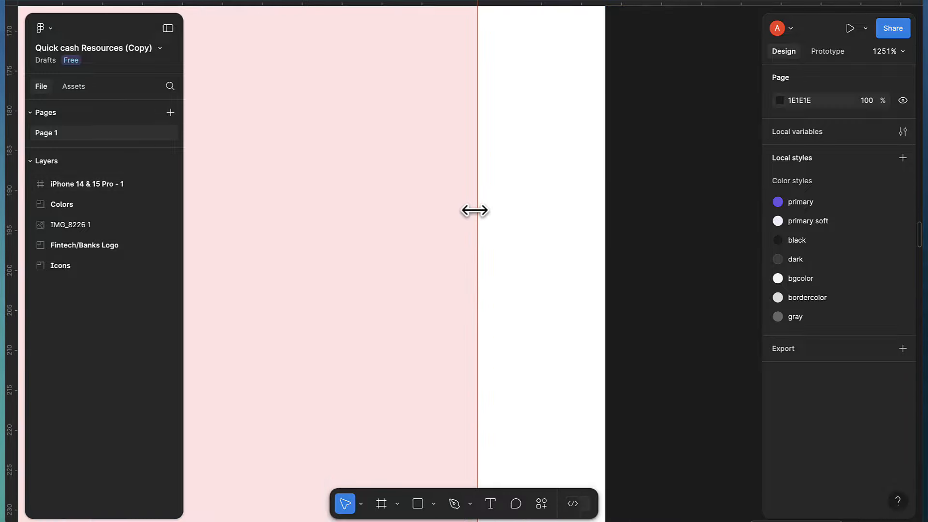
scroll(477, 217, "down", 12)
scroll(475, 219, "down", 2)
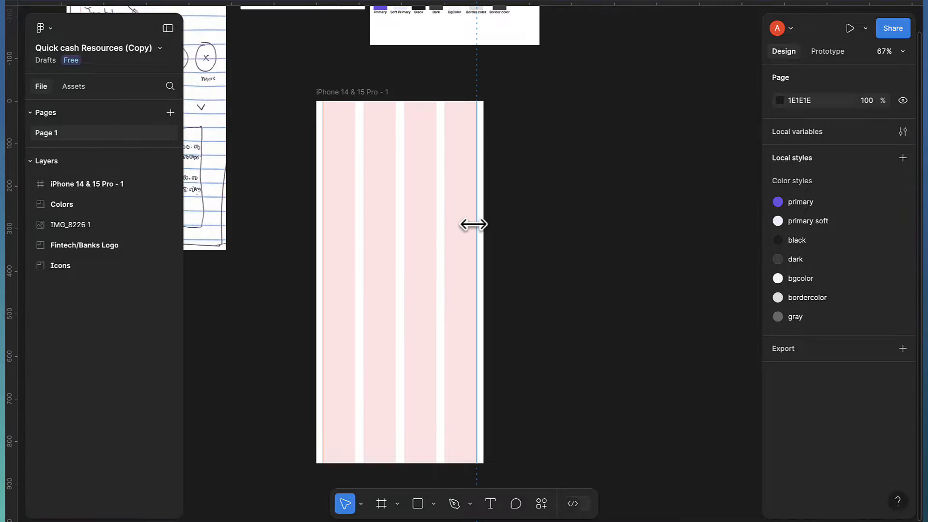
scroll(385, 99, "down", 5)
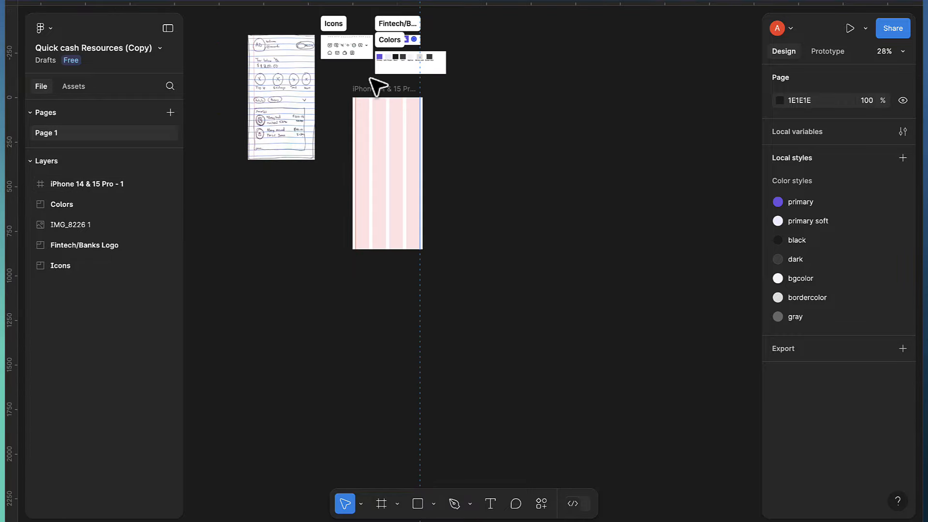
Move the phone frame to X 867, Y -124
left_click_drag(375, 88, 515, 89)
scroll(522, 45, "right", 4)
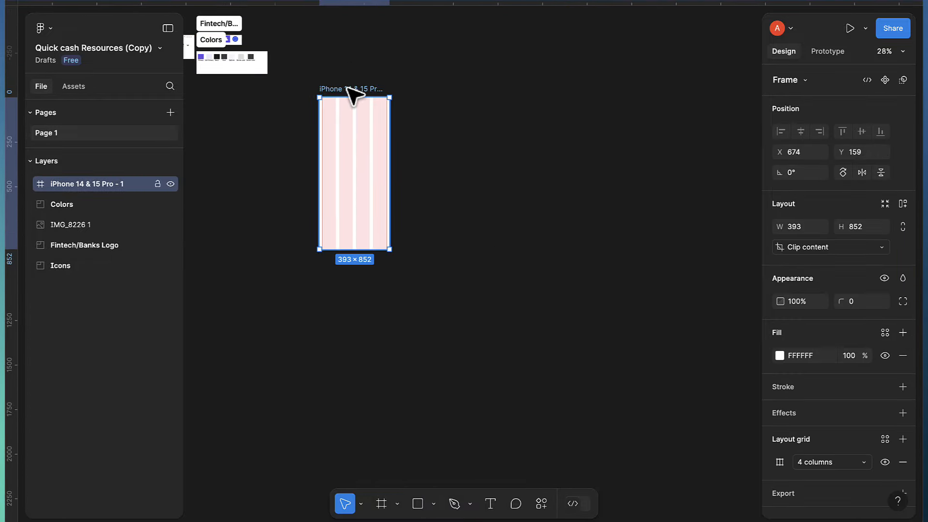
left_click_drag(354, 94, 379, 46)
scroll(379, 46, "up", 5)
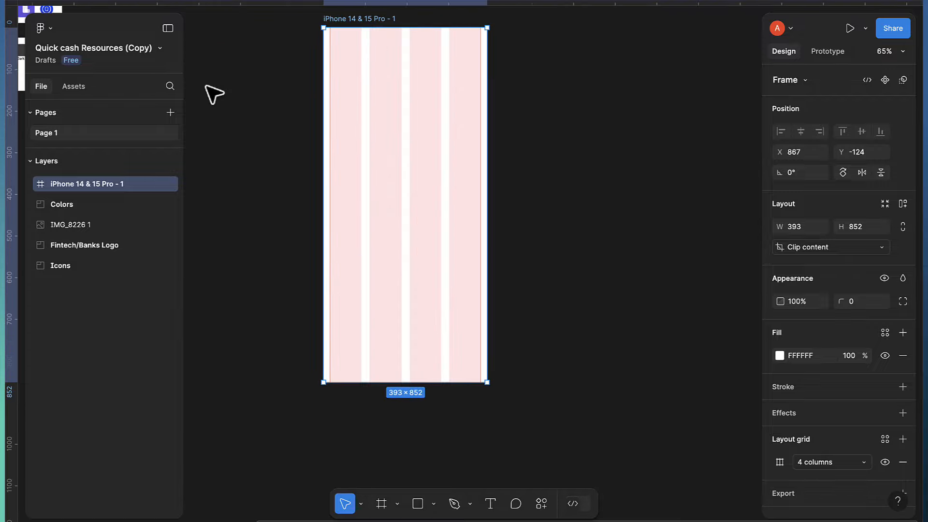
scroll(400, 151, "up", 1)
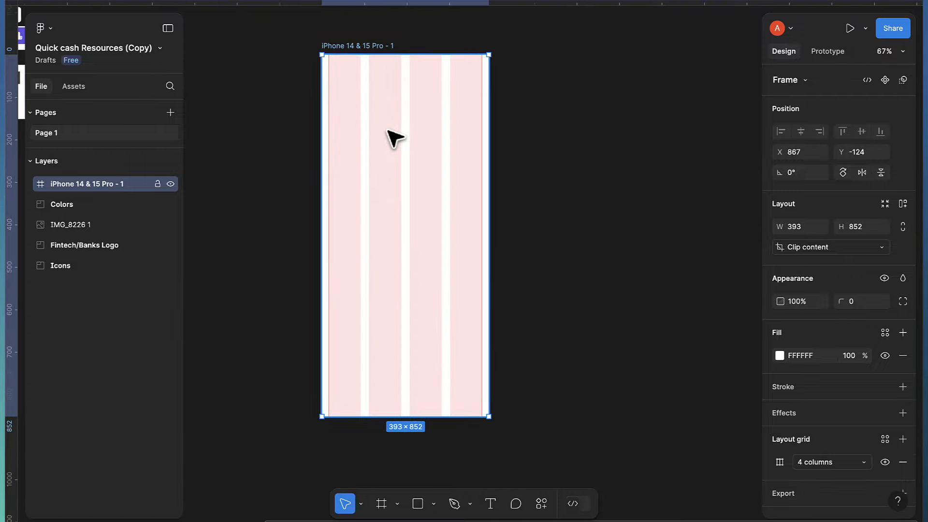
scroll(395, 138, "up", 2)
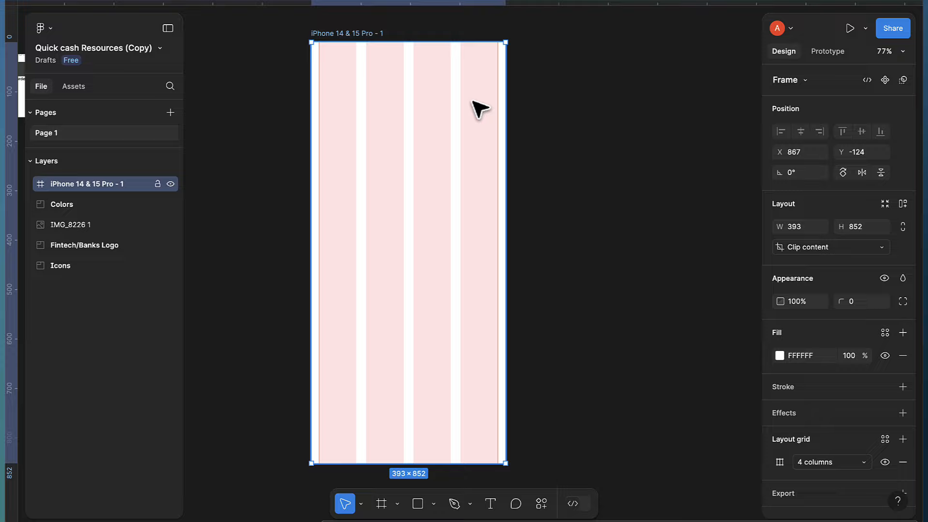
scroll(839, 405, "down", 2)
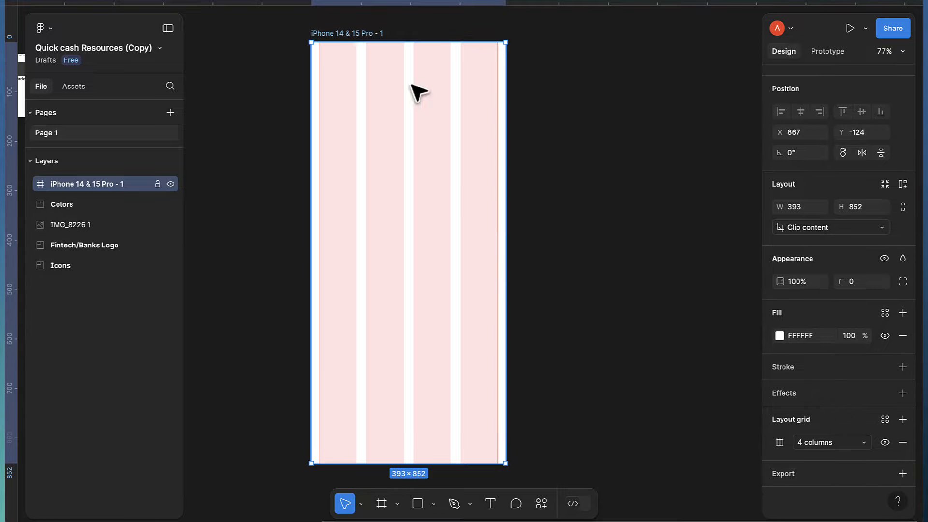
Hide the frame's column grid and search the asset libraries for 'sta'
left_click(884, 445)
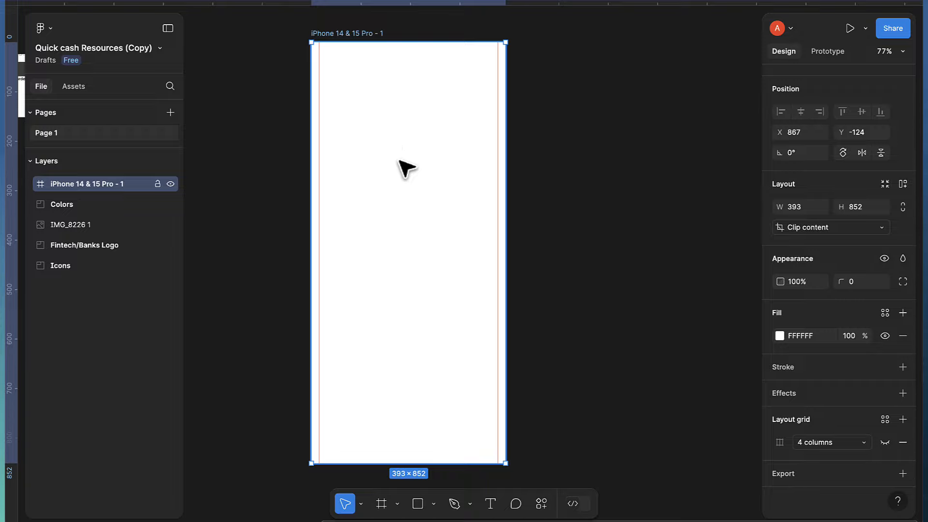
left_click(82, 92)
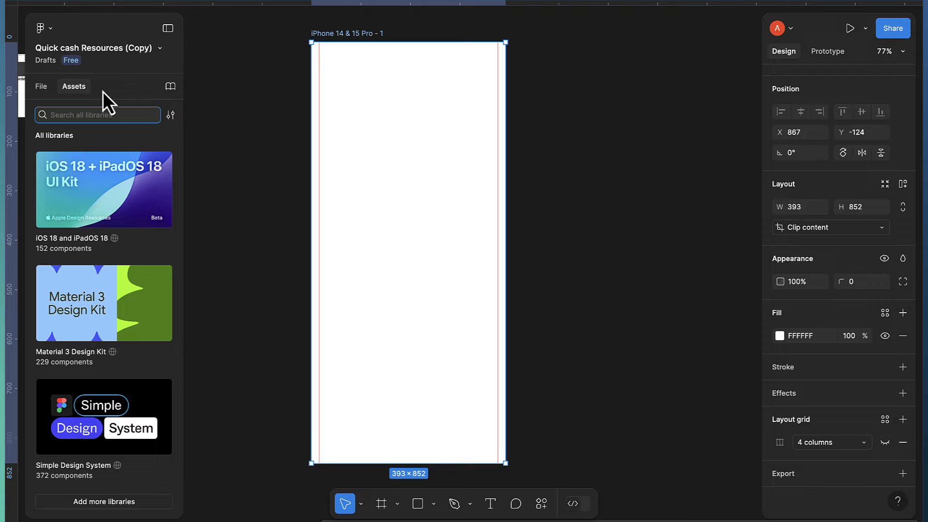
type("status")
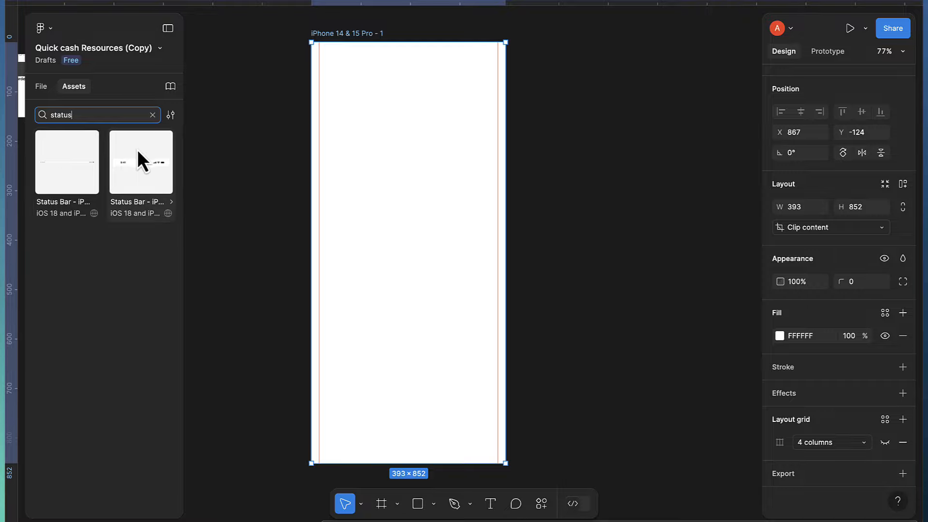
Drop the Status Bar into the iPhone frame, aligned top and centred horizontally
left_click_drag(139, 165, 397, 94)
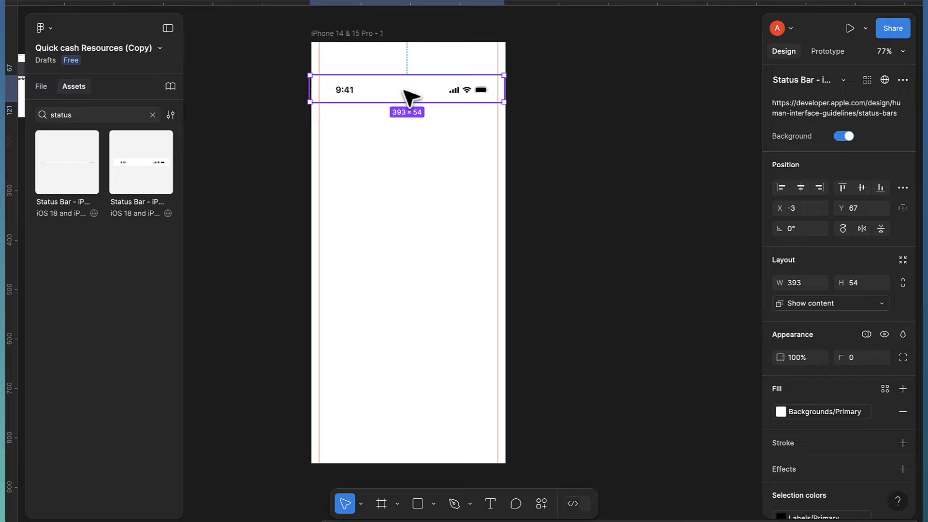
scroll(409, 87, "up", 1)
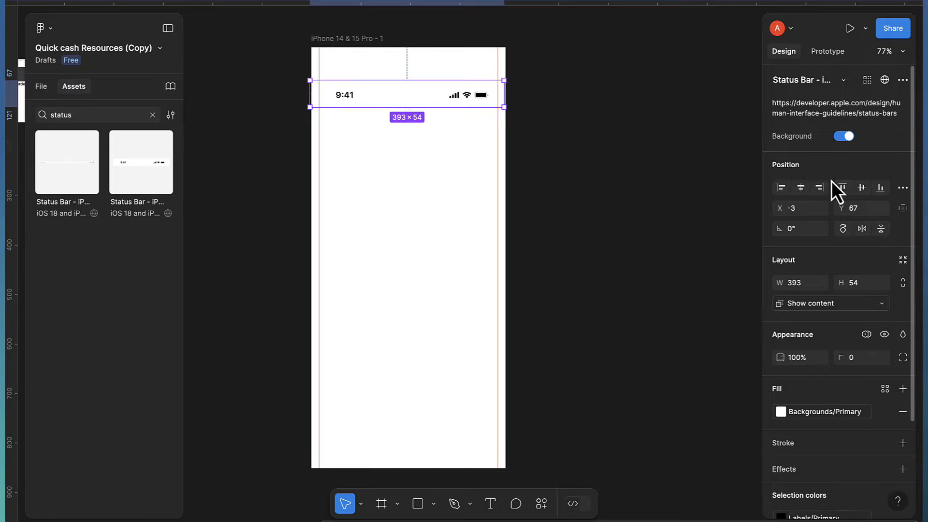
left_click(842, 188)
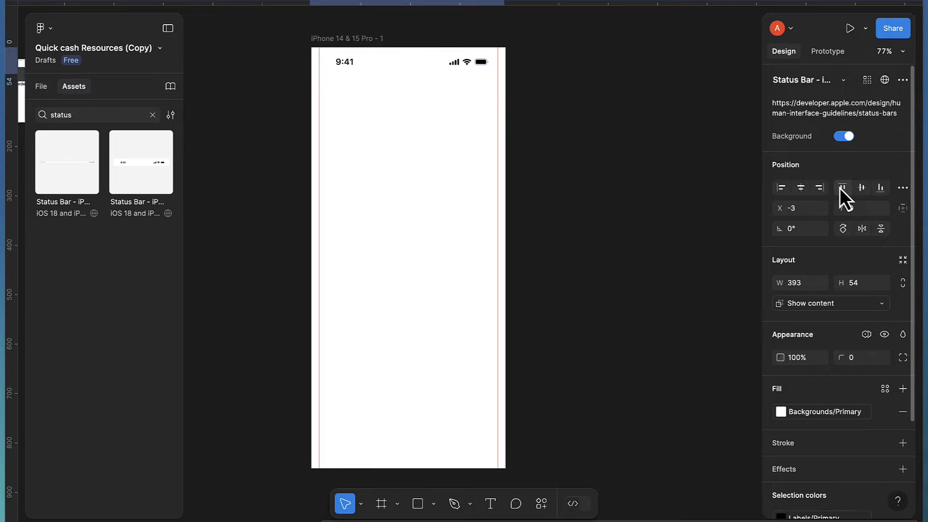
left_click(801, 188)
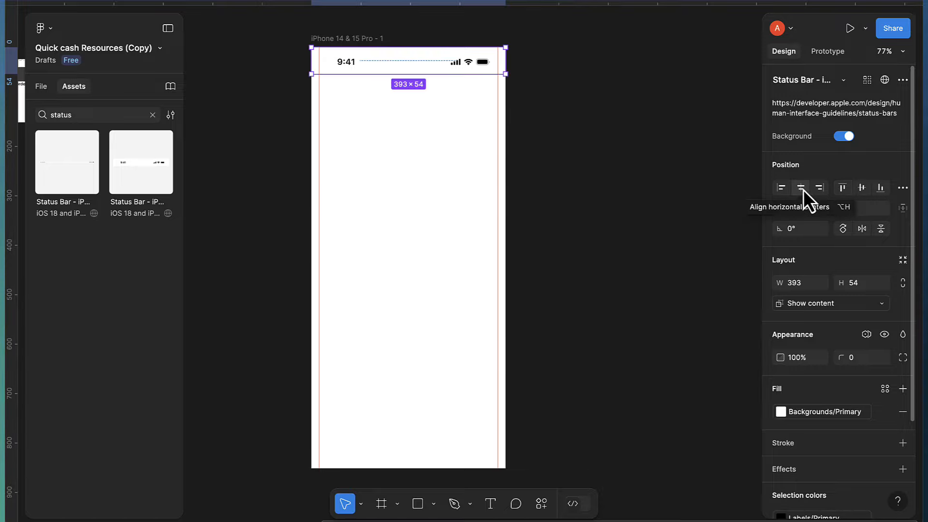
scroll(805, 380, "down", 1)
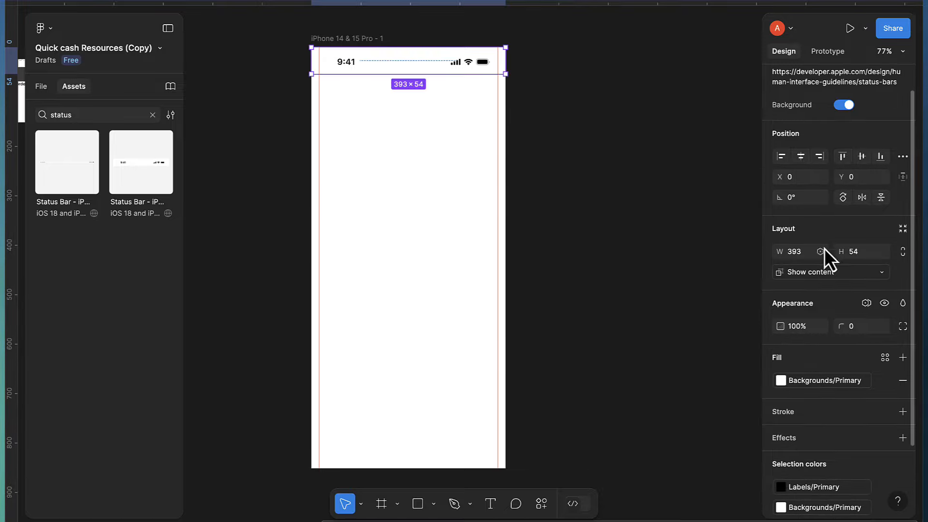
Switch the status bar's System Colors to Dark, then back to Light
left_click(872, 305)
mouse_move(848, 347)
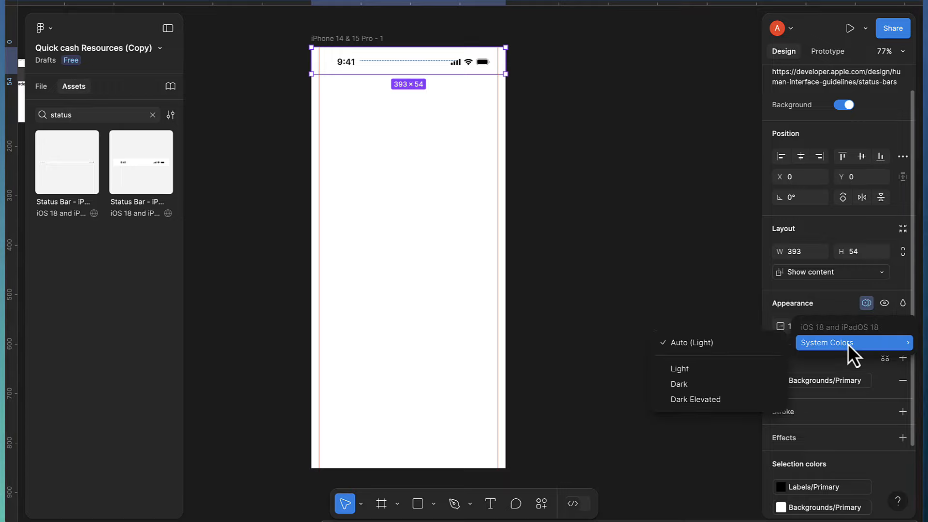
left_click(715, 384)
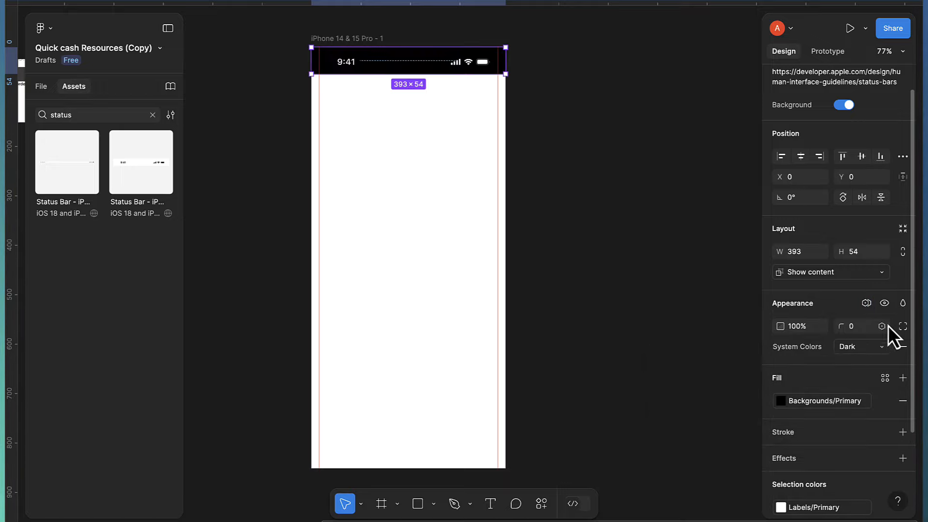
left_click(866, 304)
mouse_move(838, 344)
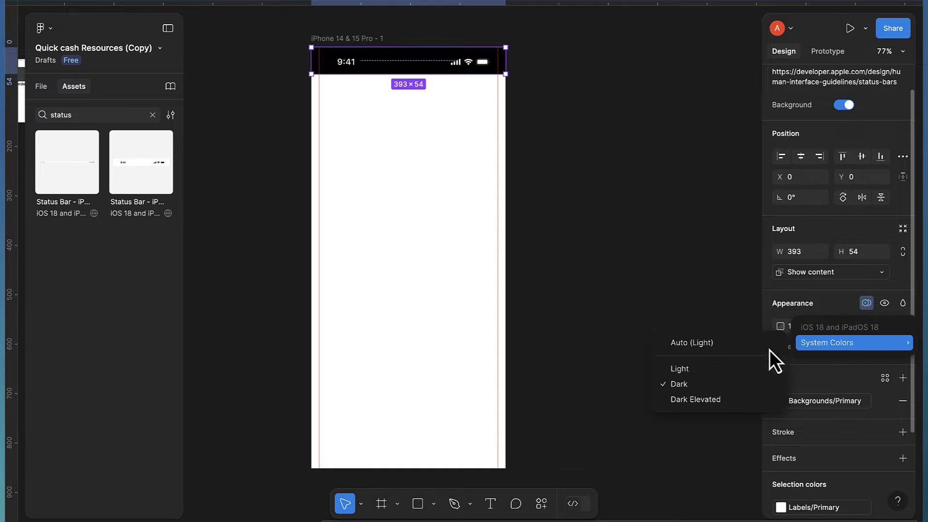
left_click(688, 370)
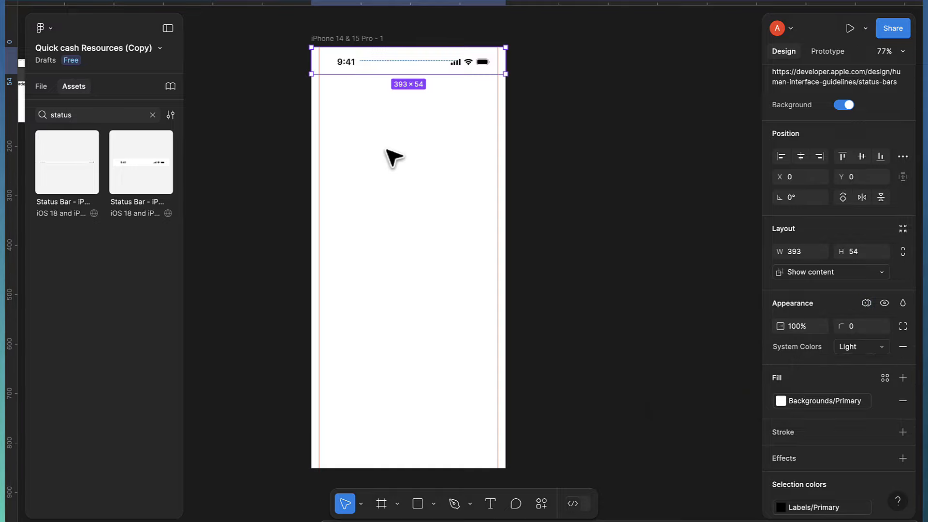
Move the hand-drawn sketch next to the iPhone frame at X 469, Y -124
scroll(368, 108, "down", 3, "ctrl")
scroll(375, 115, "down", 5)
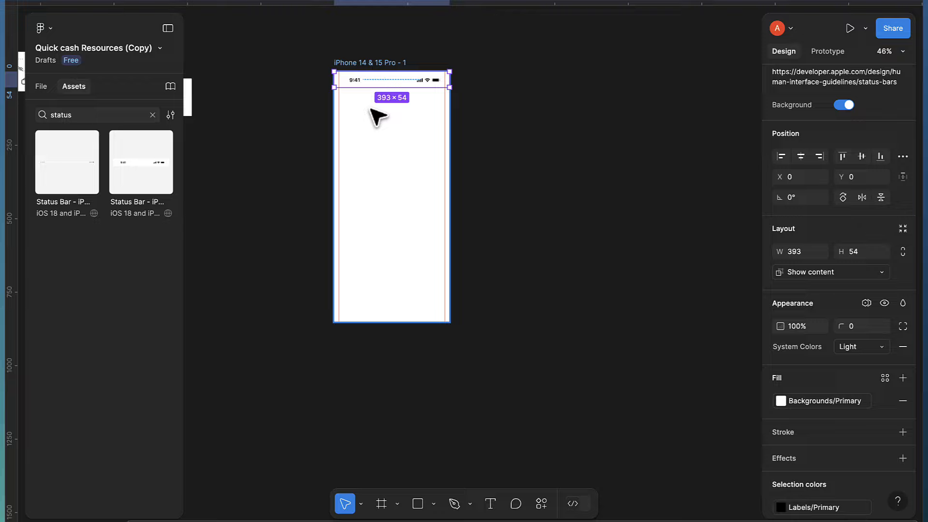
scroll(378, 115, "right", 2)
scroll(325, 136, "left", 4)
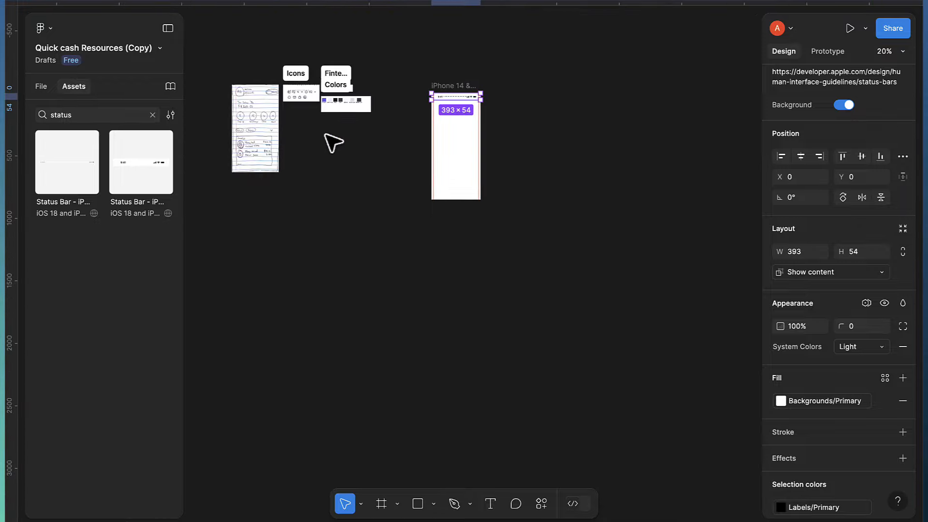
mouse_move(270, 124)
left_mouse_down()
mouse_move(404, 157)
mouse_move(397, 123)
mouse_move(385, 153)
left_mouse_up()
scroll(423, 151, "up", 1, "ctrl")
scroll(385, 153, "up", 10, "ctrl")
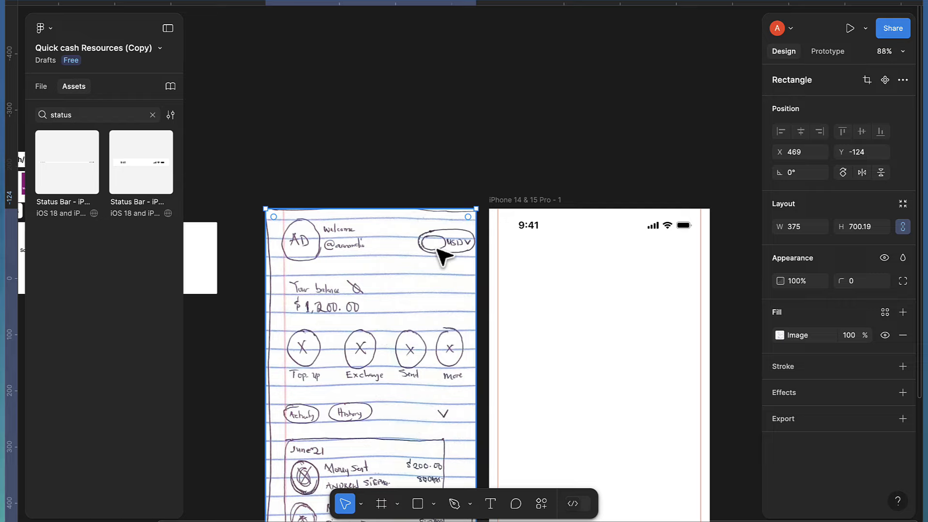
Draw a 40×40 frame, give it corner radius 20, and position it above the sketch
left_click(382, 504)
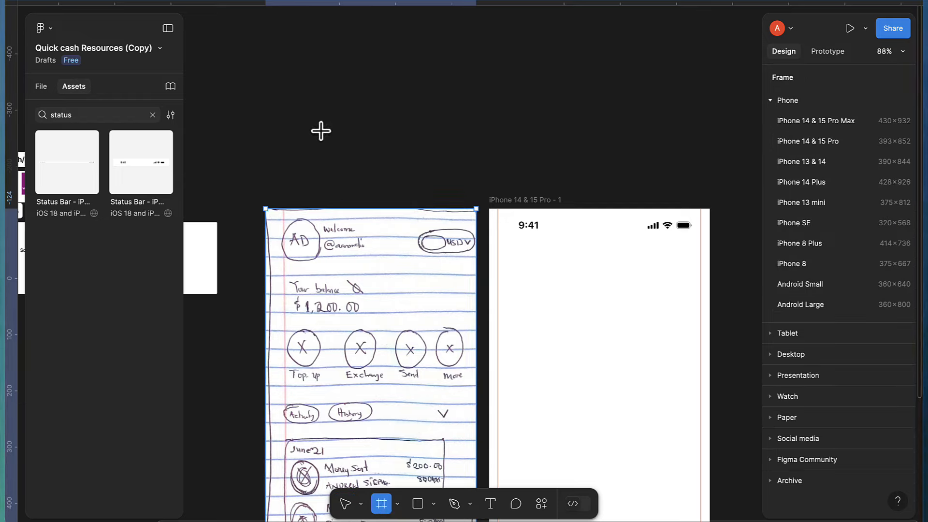
left_click_drag(317, 125, 355, 163)
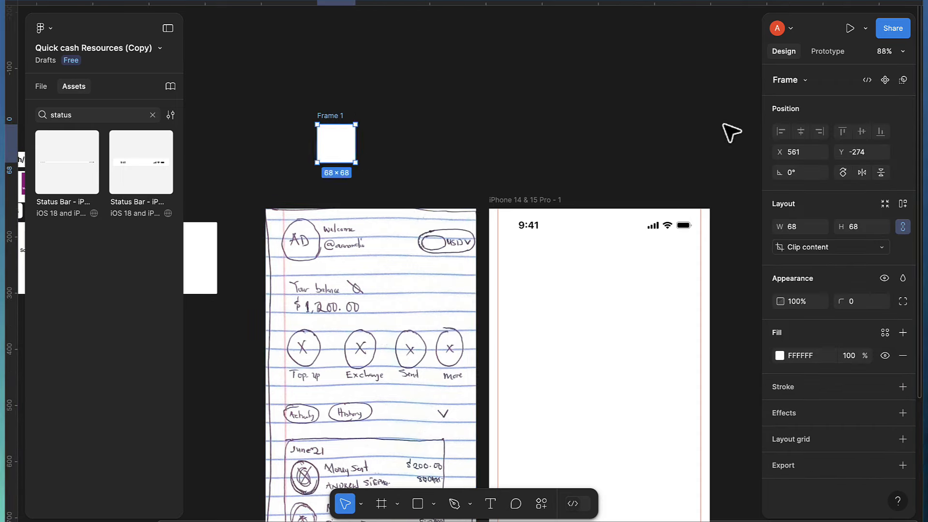
left_click(791, 227)
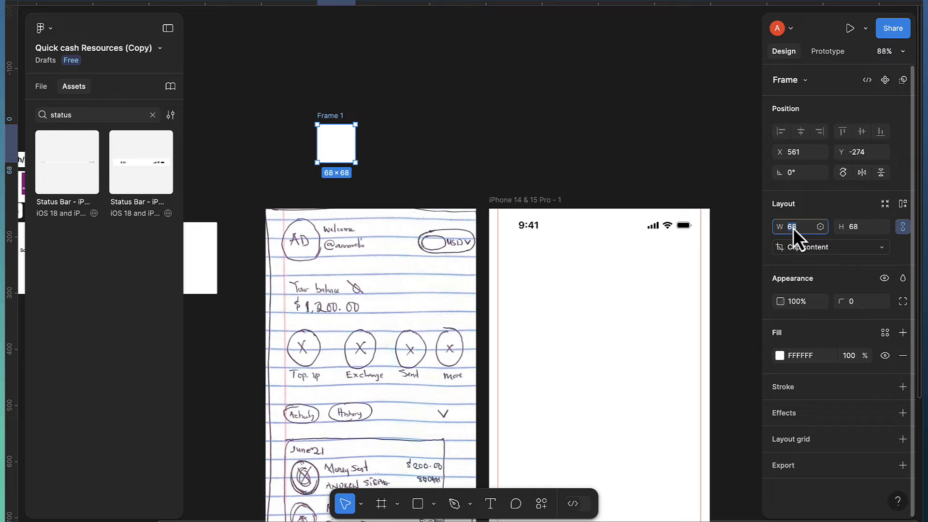
type("40")
key("Return")
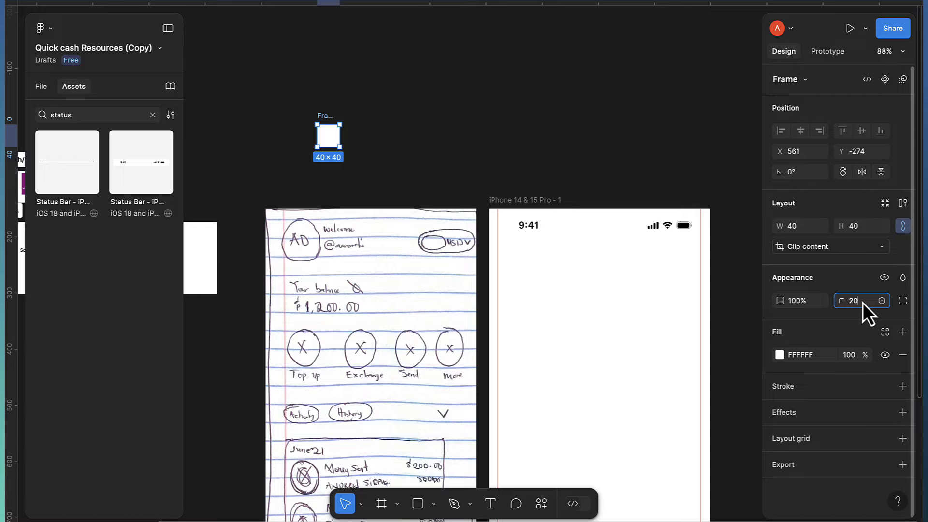
left_click(863, 302)
type("20")
key("Return")
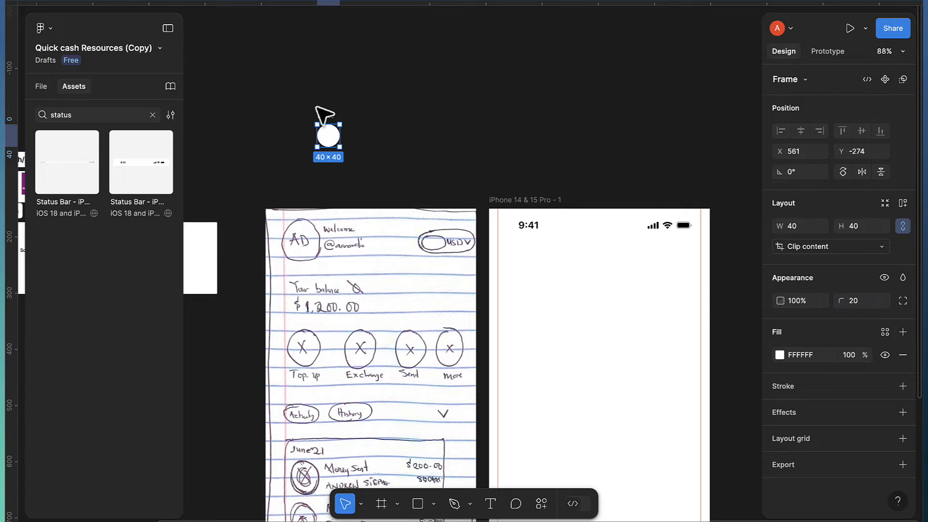
scroll(317, 108, "up", 5)
left_click_drag(328, 155, 338, 228)
scroll(338, 228, "up", 3)
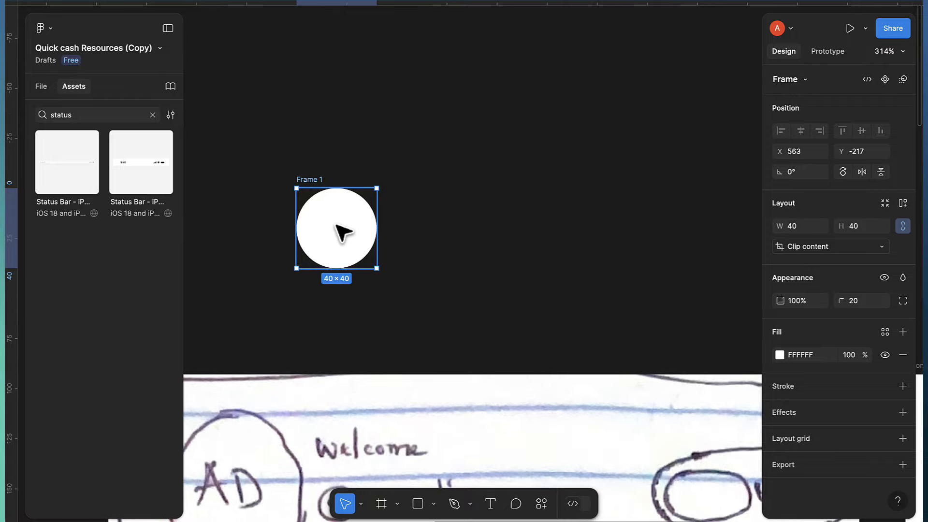
Add a stroke to the circle using the 'primary' colour style
left_click(903, 388)
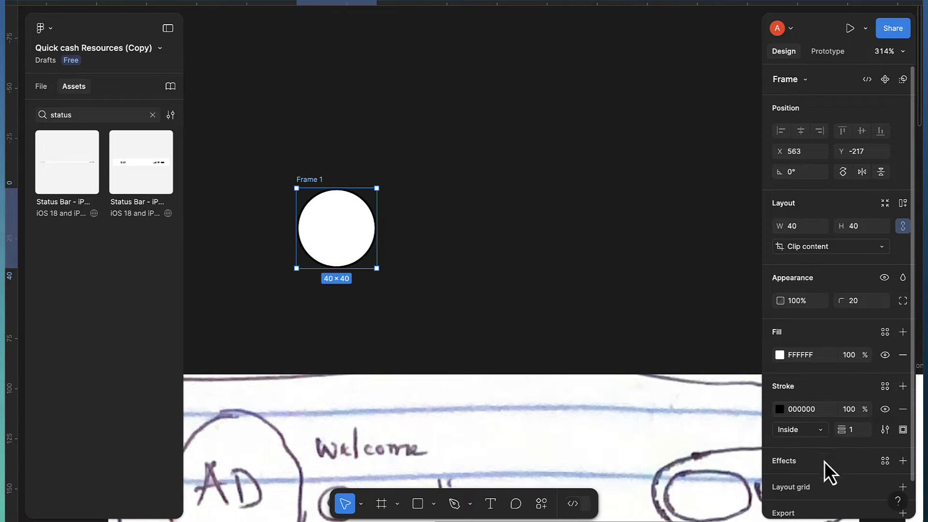
left_click(886, 387)
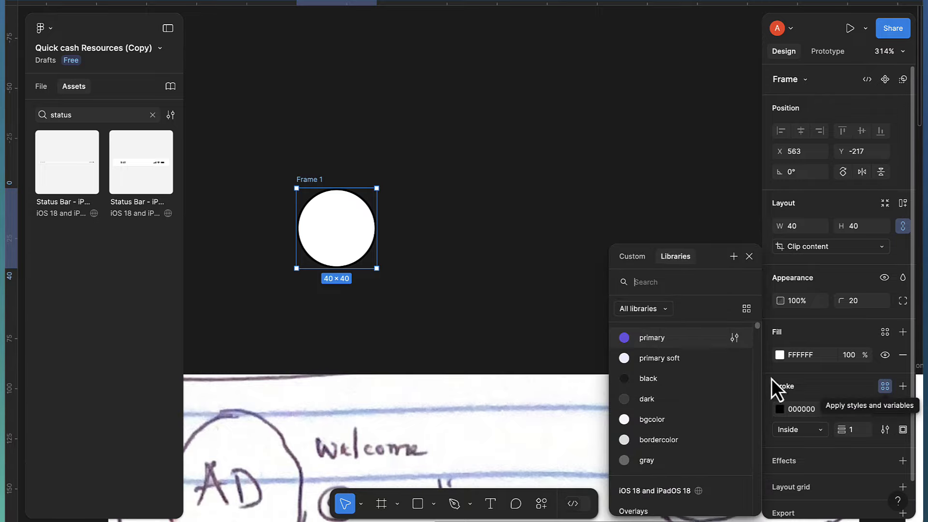
left_click(652, 338)
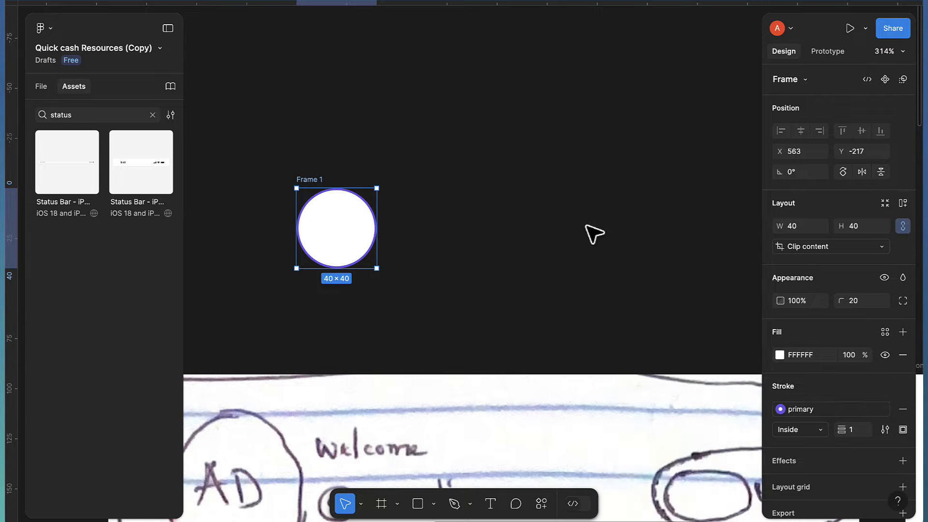
Change the page background colour to light grey
left_click(567, 166)
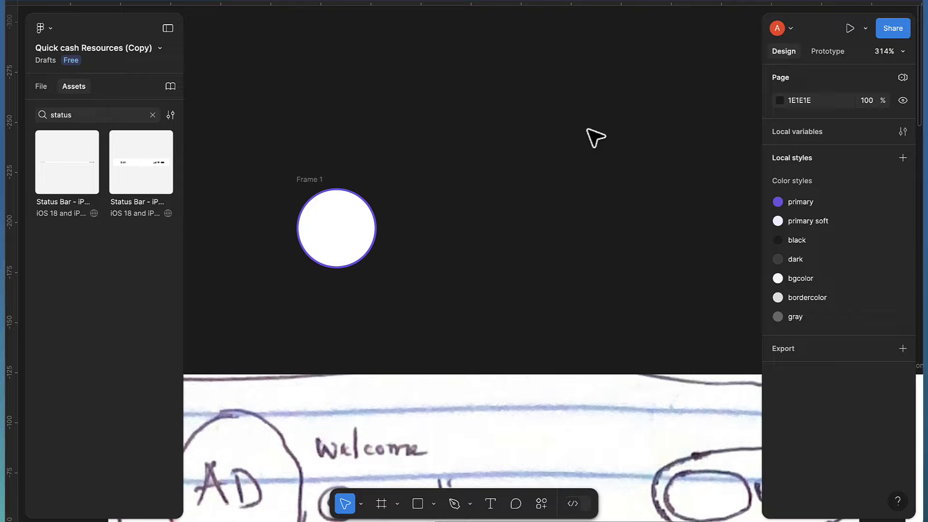
left_click(779, 102)
left_click_drag(629, 151, 575, 133)
left_click(471, 215)
Move the circle toward the sketch and set its stroke weight to 1.5
scroll(468, 236, "down", 5)
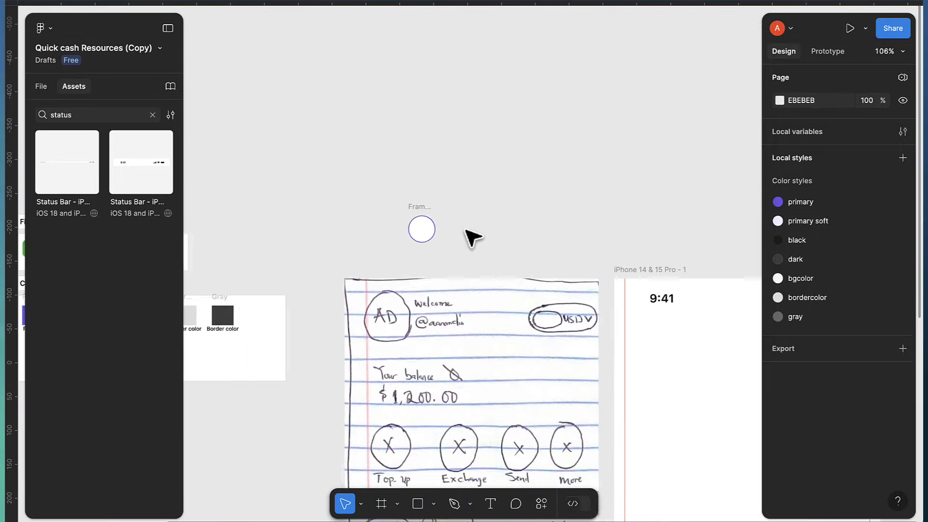
mouse_move(331, 229)
left_mouse_down()
mouse_move(373, 242)
mouse_move(299, 252)
left_mouse_up()
scroll(282, 314, "up", 8)
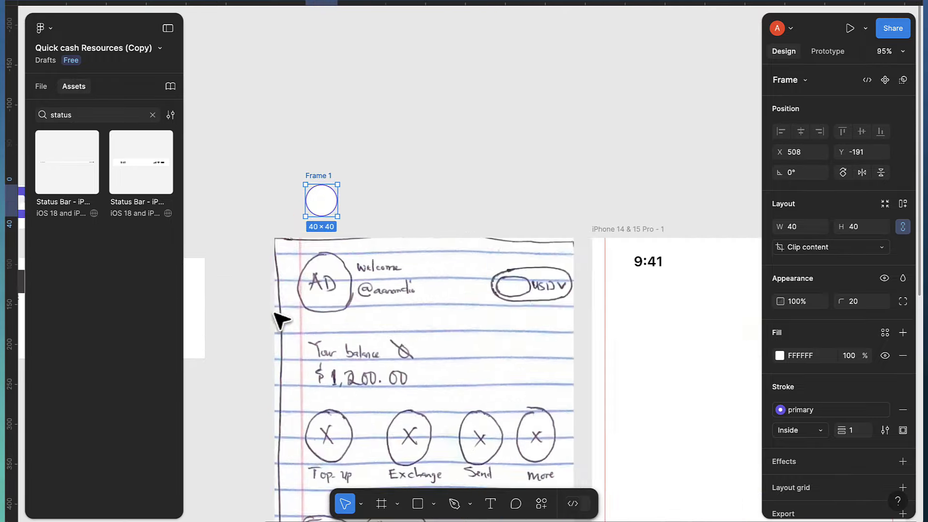
scroll(482, 268, "up", 3)
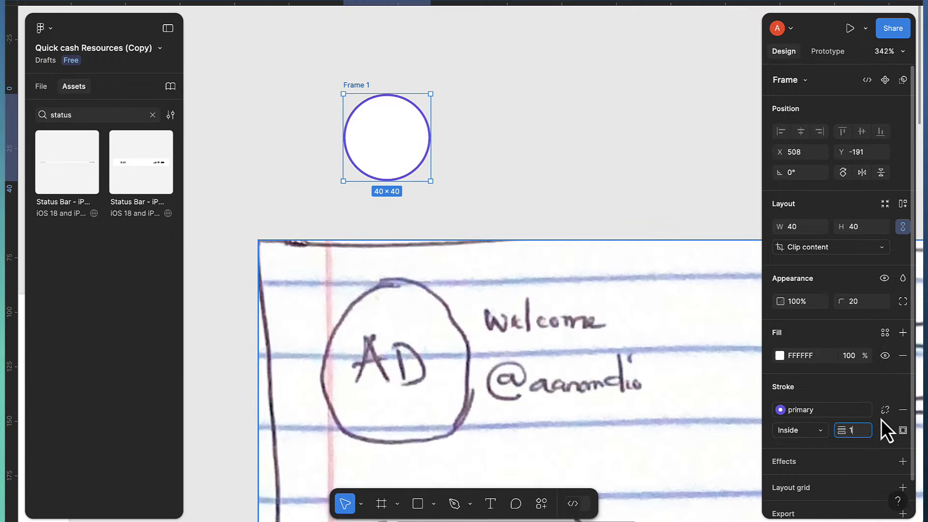
type("5")
key("Return")
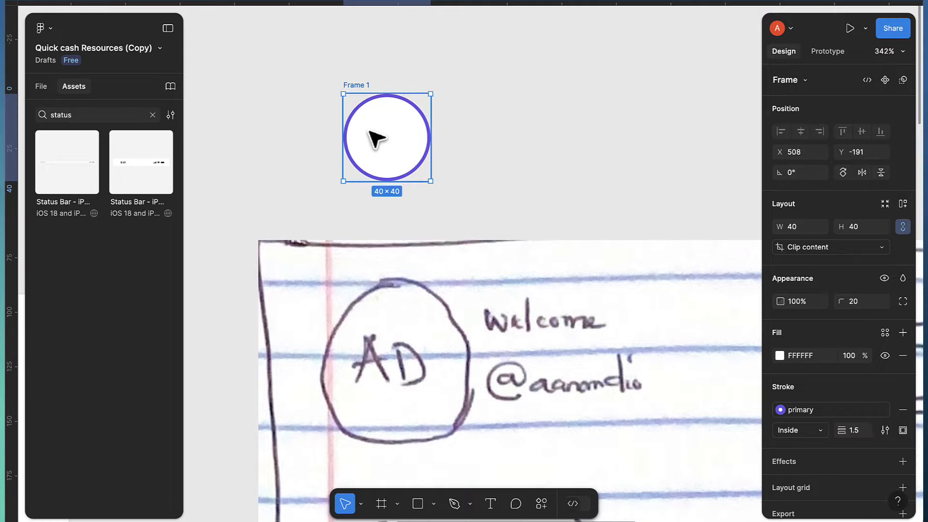
scroll(376, 140, "up", 2)
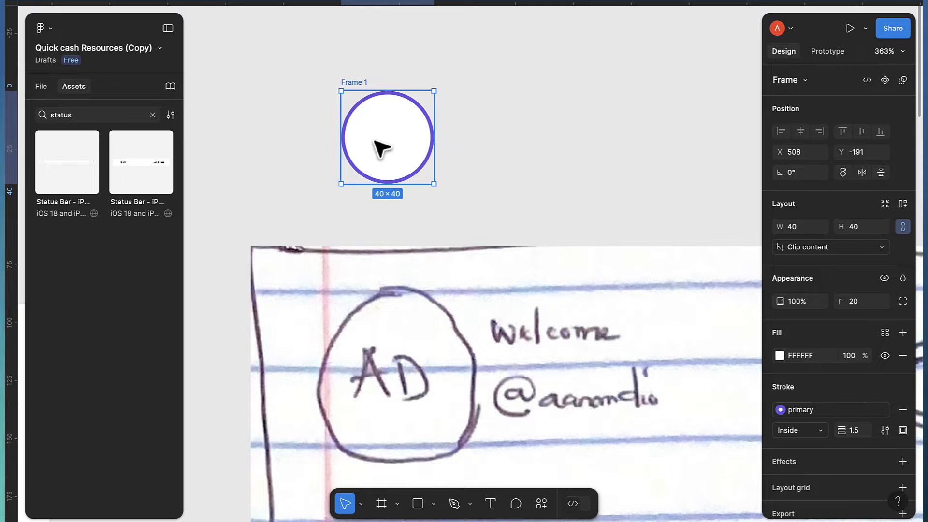
Type 'AD' initials and centre them inside the circle
key("t")
left_click(373, 138)
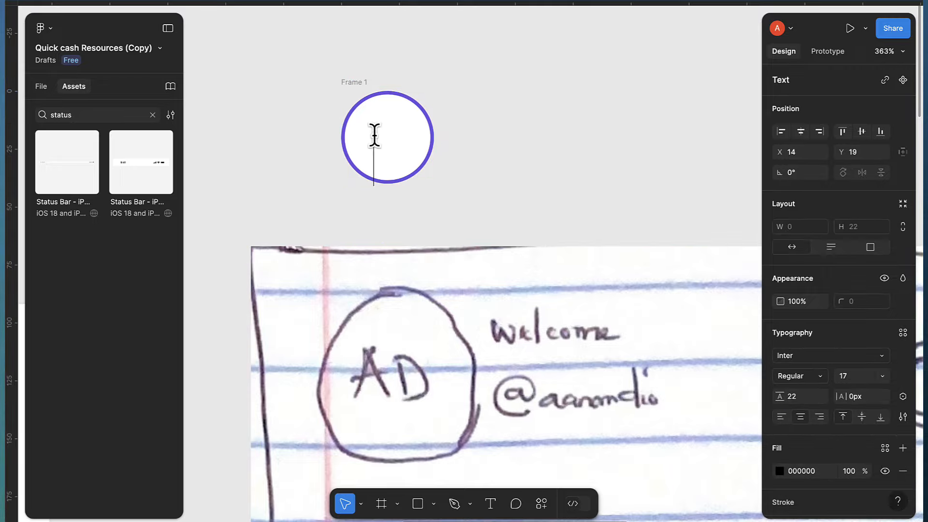
type("AD")
key("Escape")
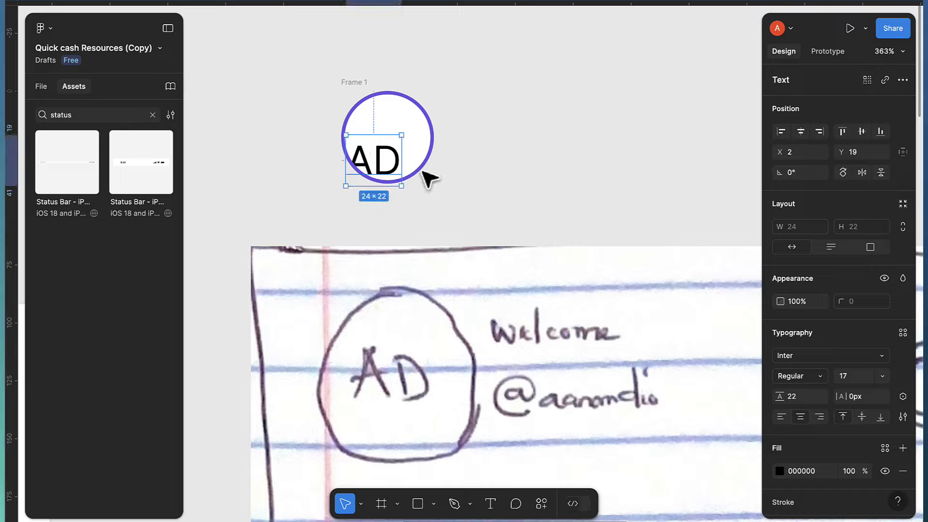
left_click_drag(368, 169, 381, 145)
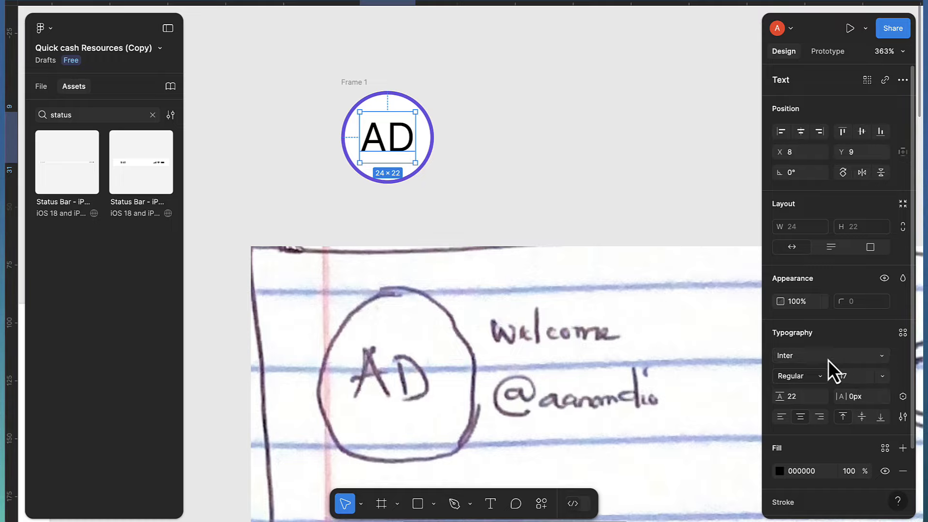
Set the AD text to font size 14, Semi Bold
left_click(852, 379)
type("14")
key("Return")
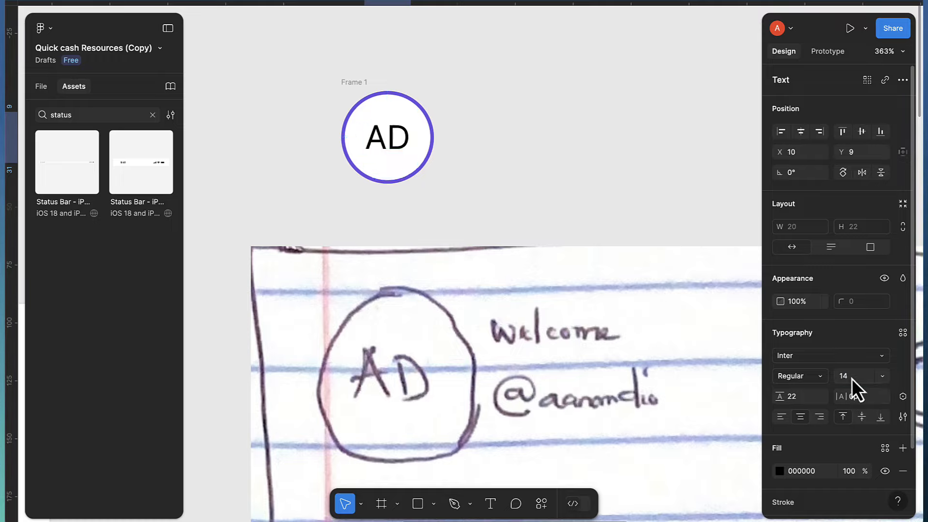
left_click(800, 376)
left_click(800, 407)
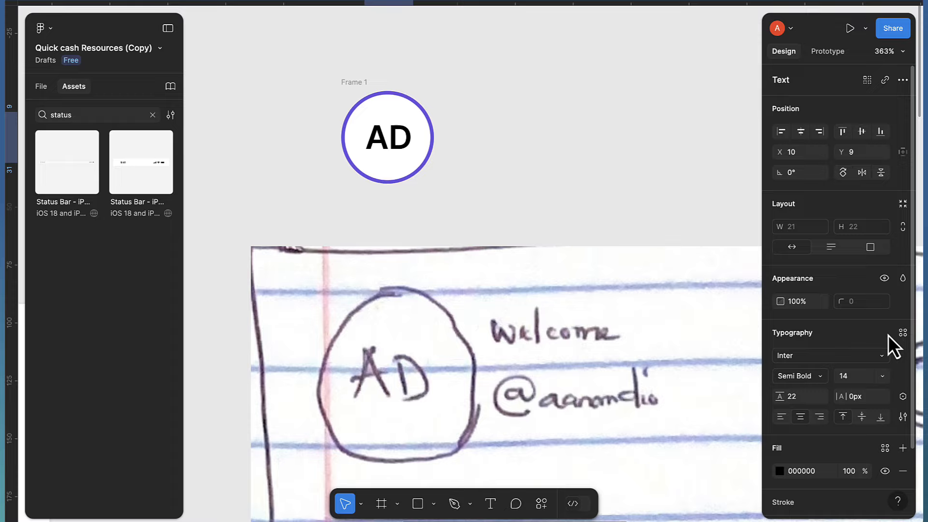
Apply the 'primary' colour style to the AD text fill
scroll(883, 375, "down", 1)
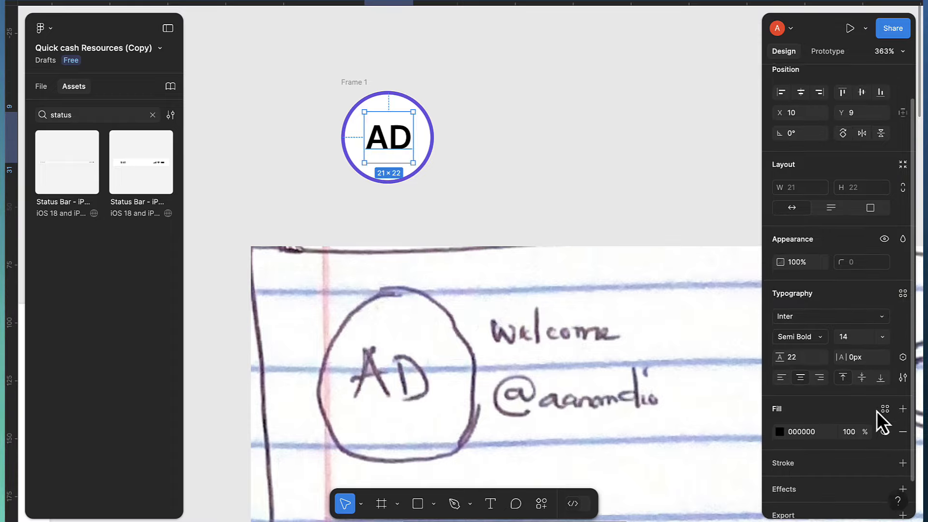
scroll(878, 414, "down", 1)
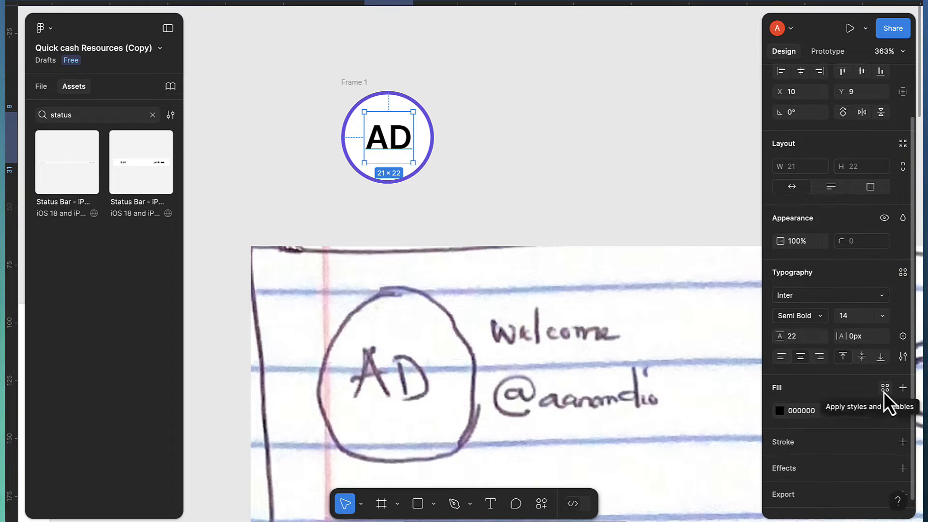
left_click(885, 389)
left_click(670, 338)
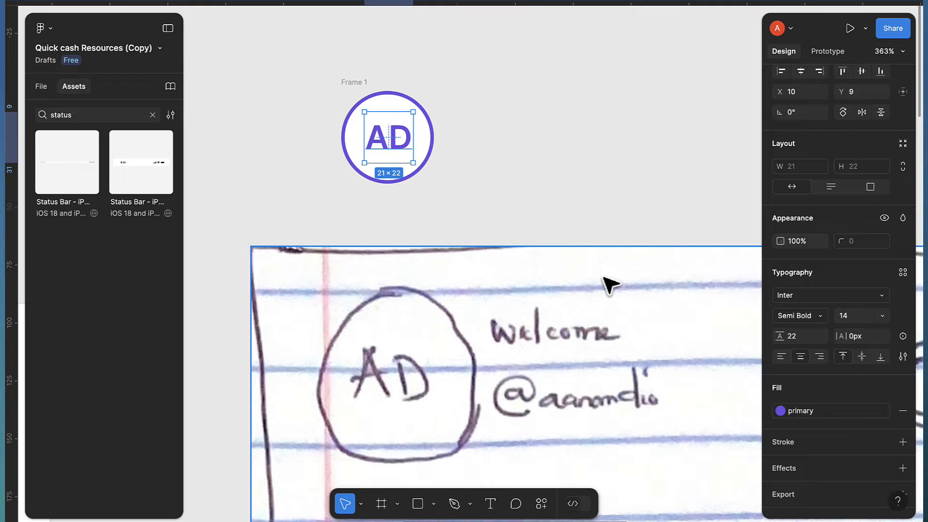
left_click(464, 128)
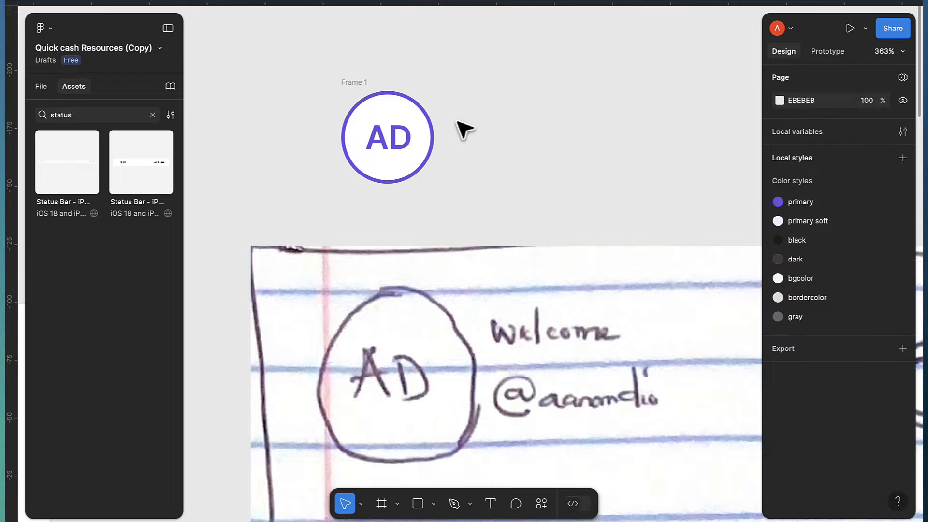
Add a 'Welcome' text label beside the AD circle
key("t")
left_click(455, 114)
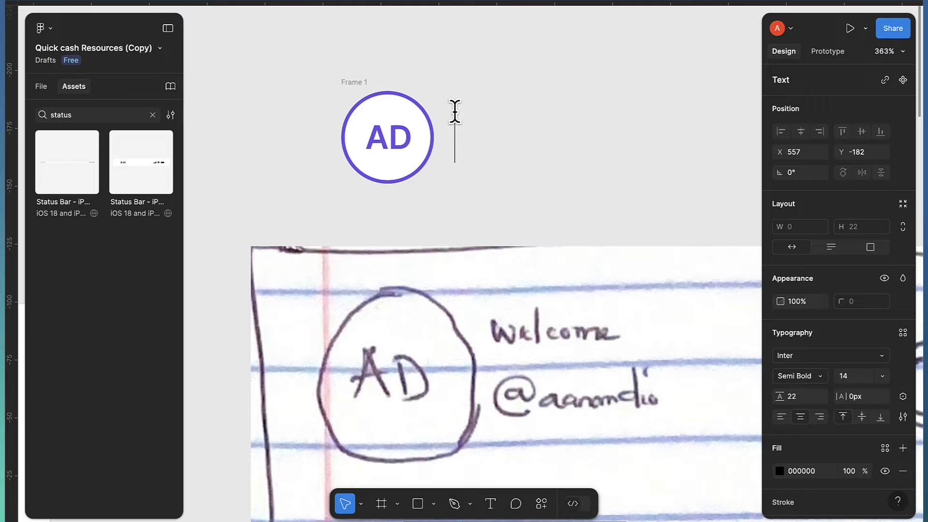
type("Welcome")
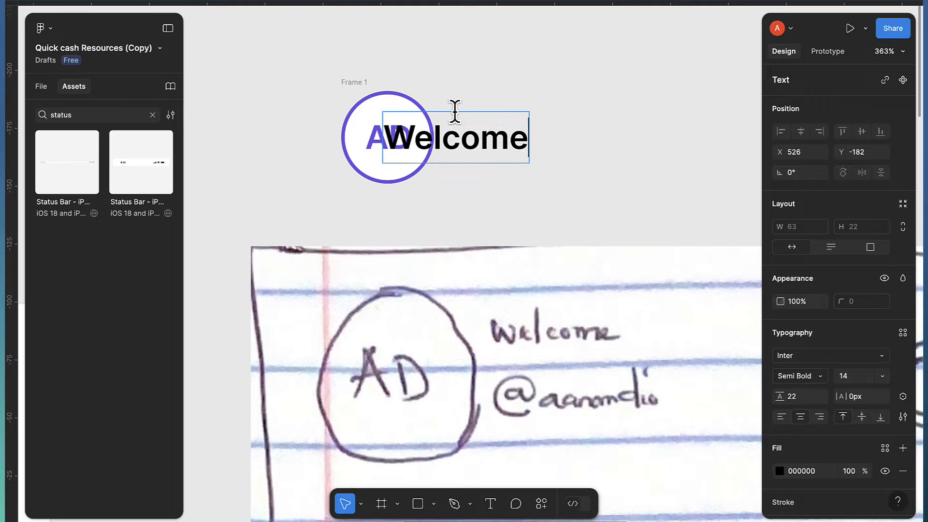
key("Escape")
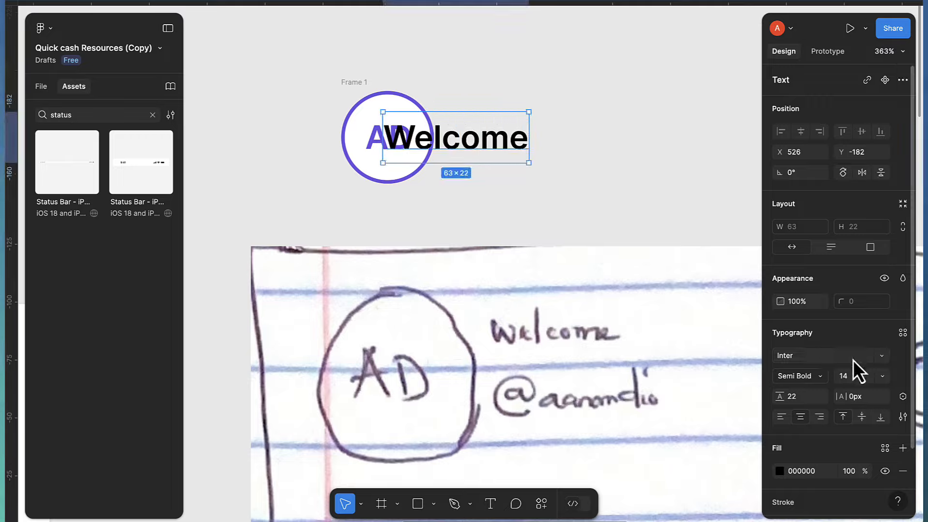
Make Welcome size 10 Light with Auto line height, positioned upper right of the circle
left_click(855, 376)
type("10")
key("Return")
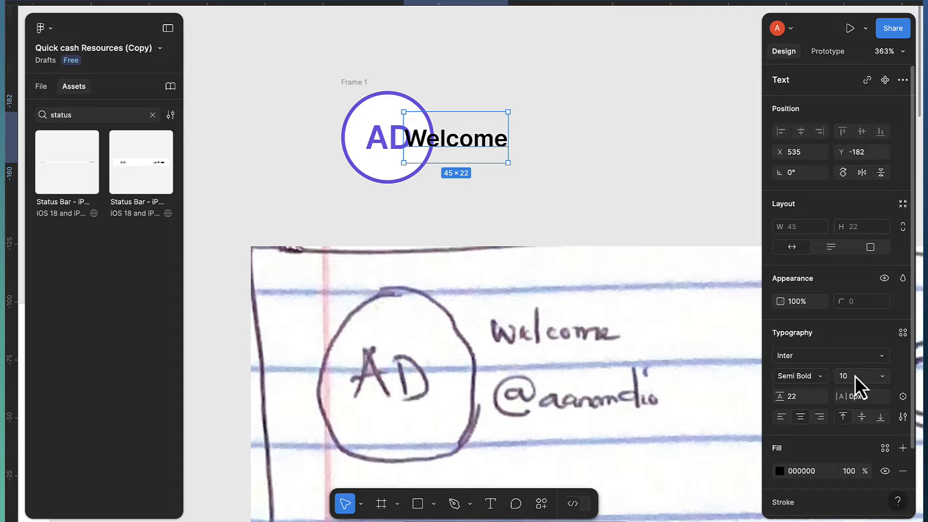
left_click(811, 380)
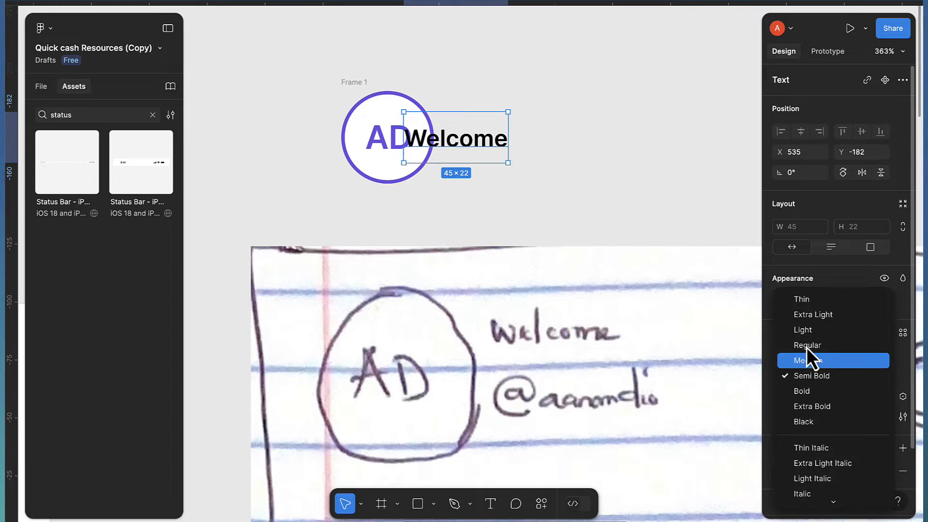
left_click(808, 330)
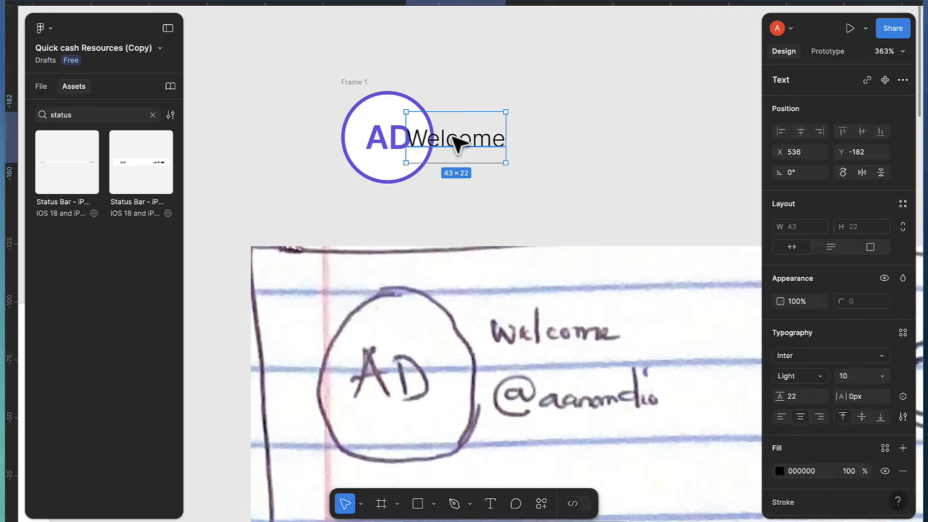
left_click_drag(457, 141, 494, 116)
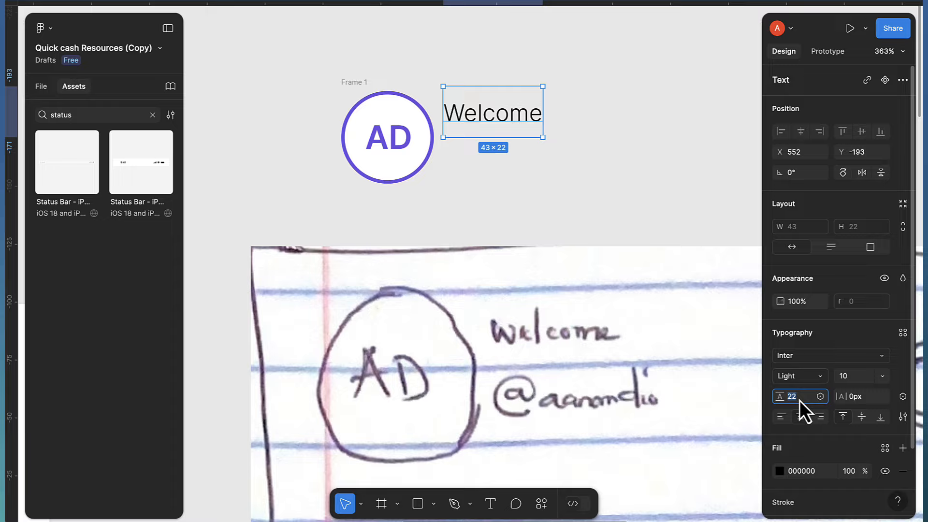
key("Return")
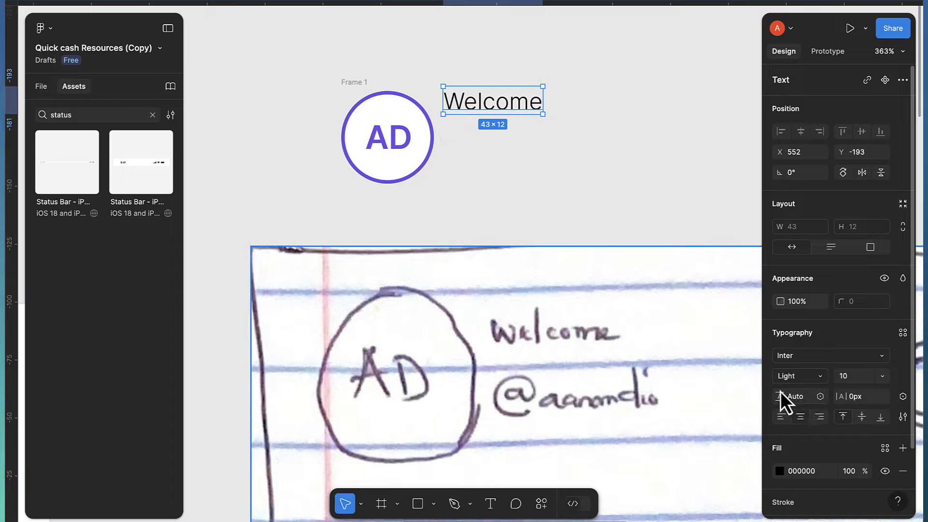
left_click(459, 143)
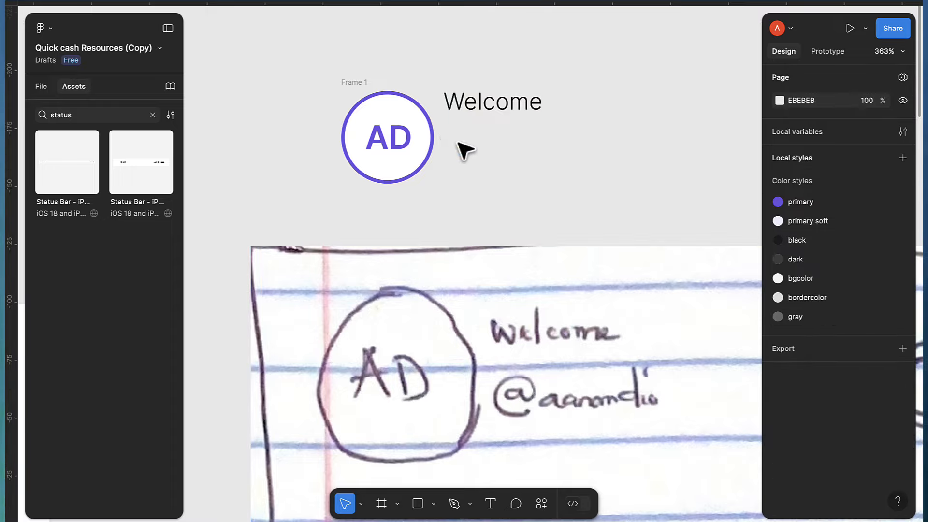
Type the user's handle in a new text box and place it just under Welcome, beside the AD avatar
key("t")
left_click(458, 143)
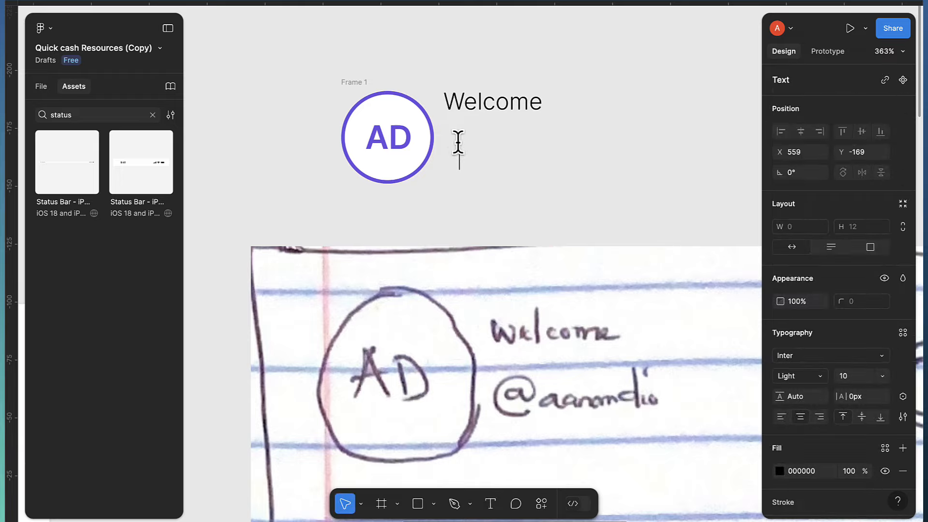
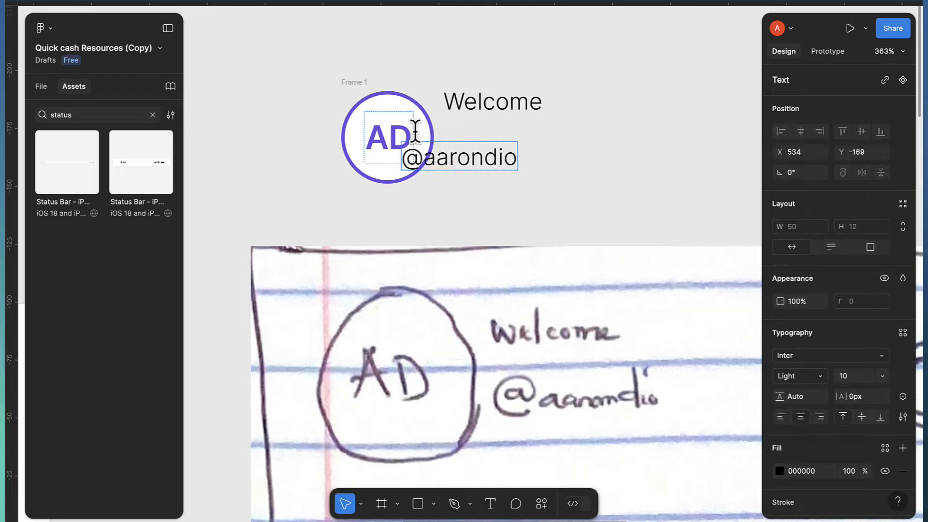
key("Escape")
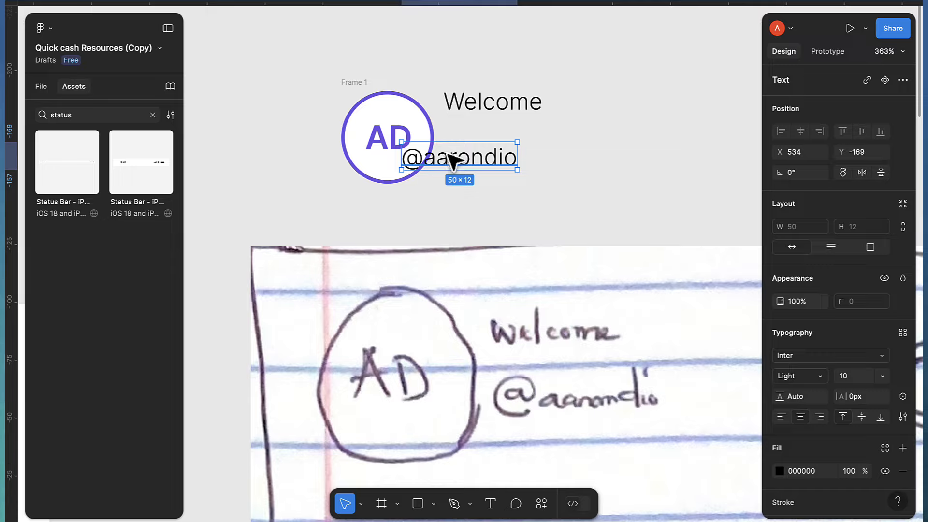
left_click_drag(453, 160, 503, 162)
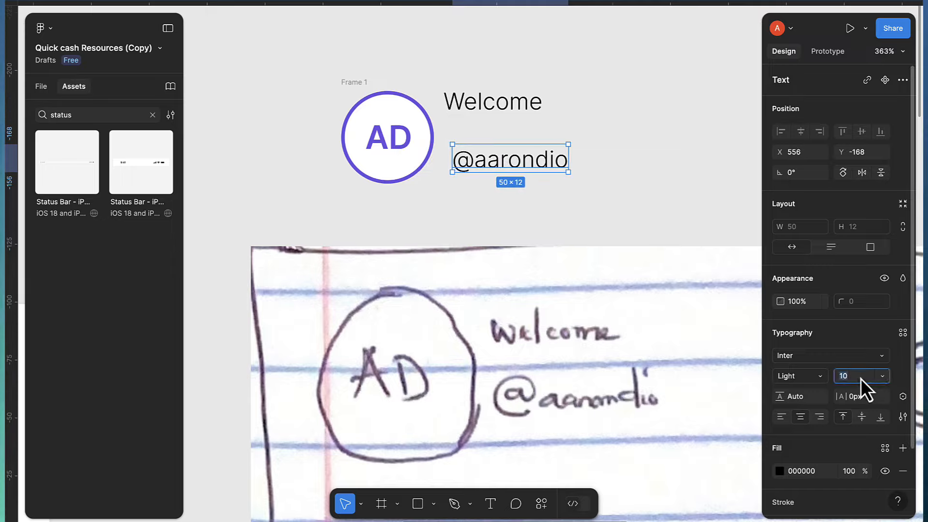
Make the handle 12 Semi Bold and stack it snugly under the Welcome text
type("12")
key("Return")
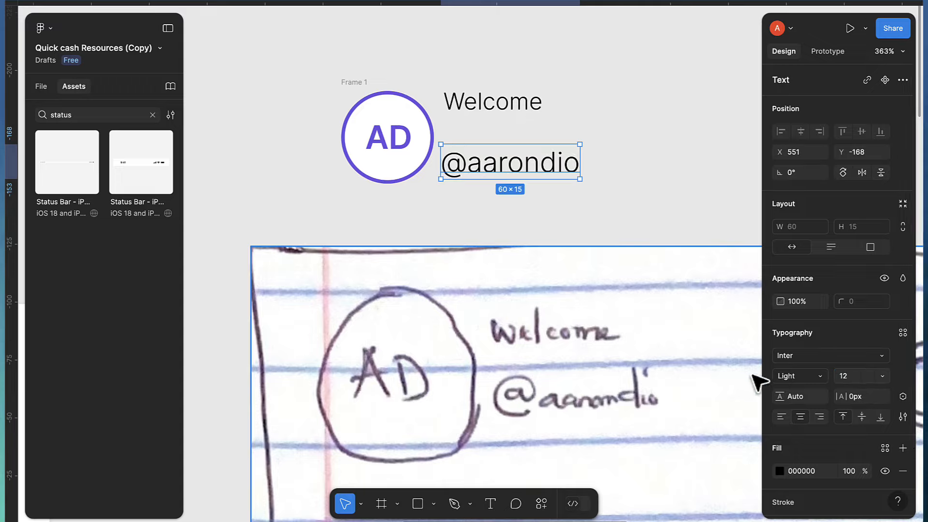
left_click(791, 379)
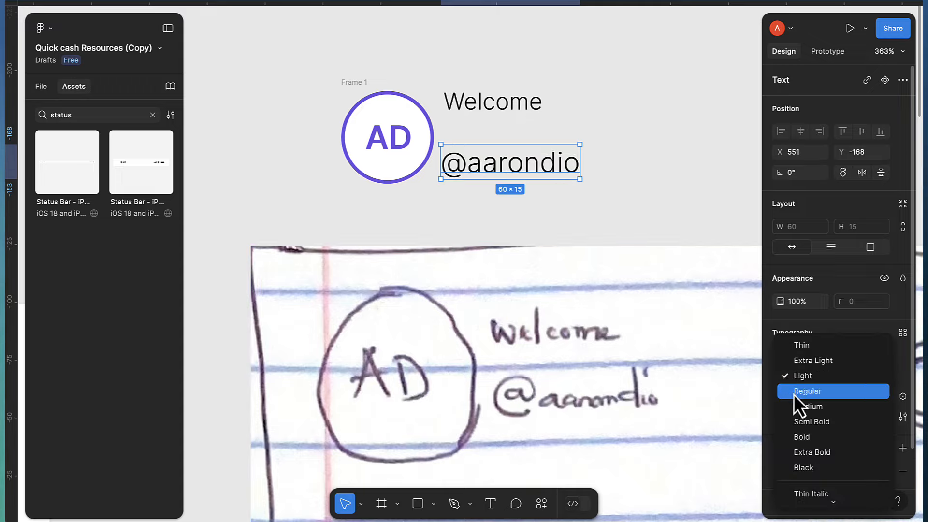
left_click(805, 420)
left_click_drag(485, 171, 491, 159)
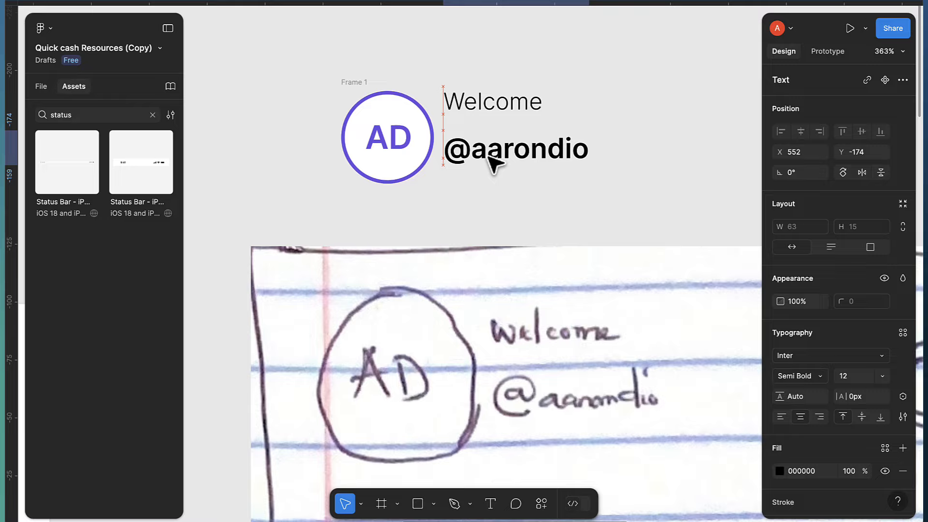
left_click(473, 114)
left_click_drag(473, 114, 477, 124)
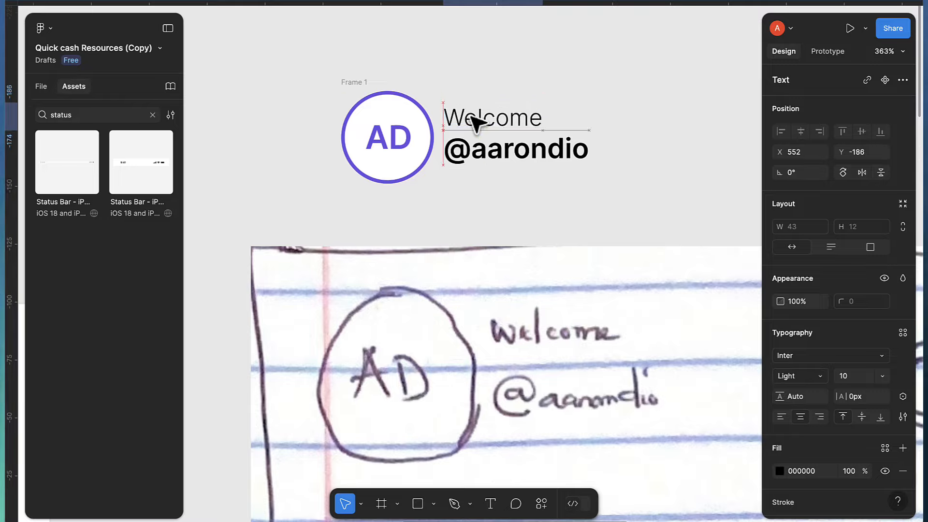
Colour both texts with the black style, then recolour Welcome with the gray style
left_click(502, 158, "shift")
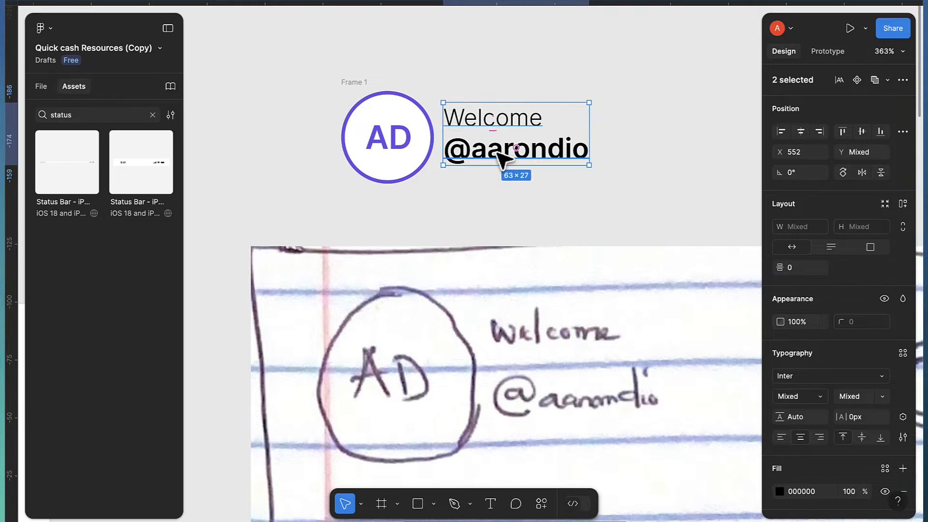
scroll(828, 429, "down", 3)
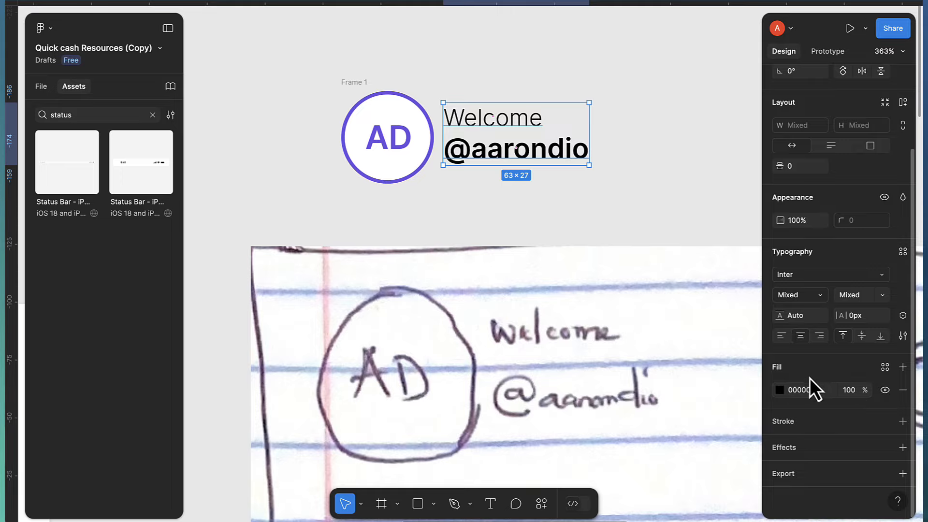
left_click(886, 370)
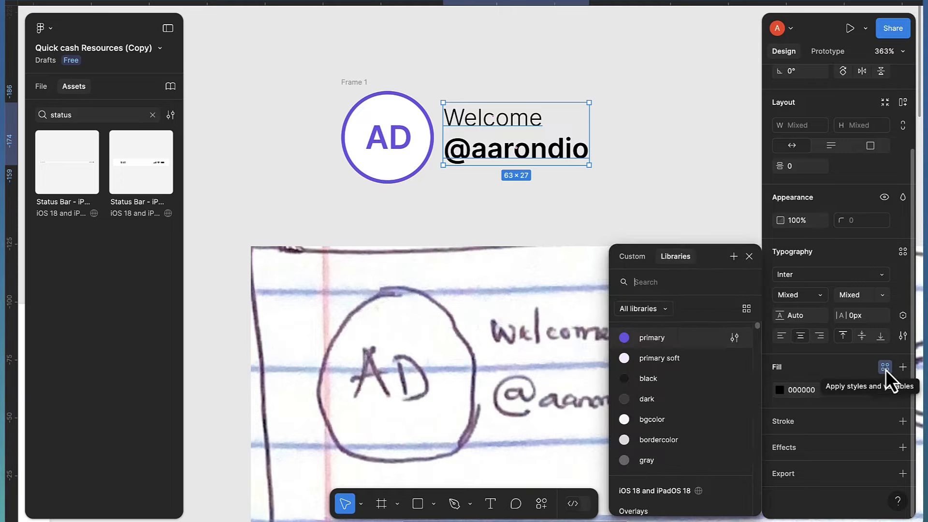
left_click(654, 379)
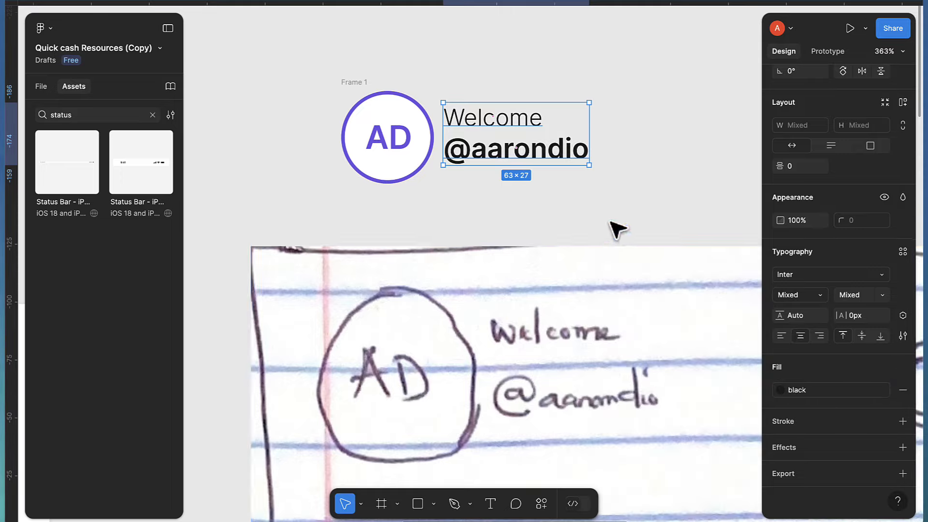
left_click(504, 128)
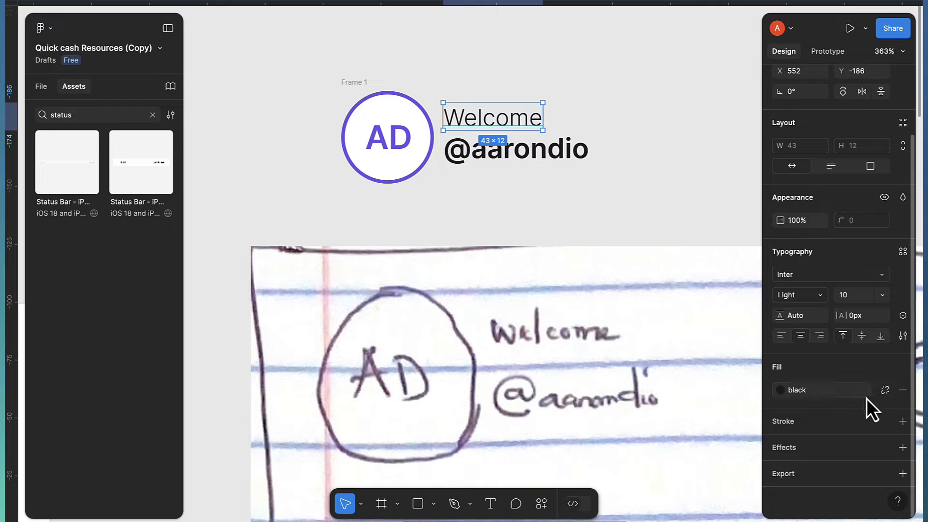
left_click(815, 394)
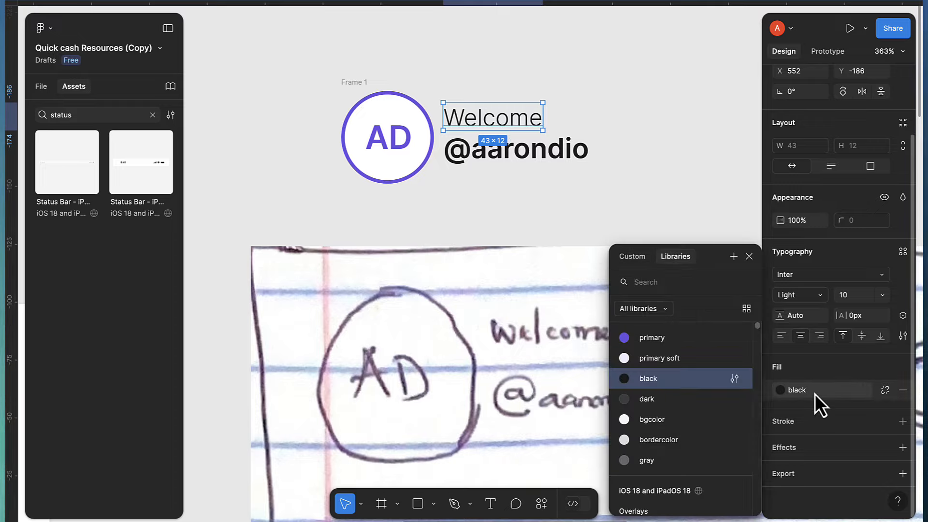
left_click(656, 463)
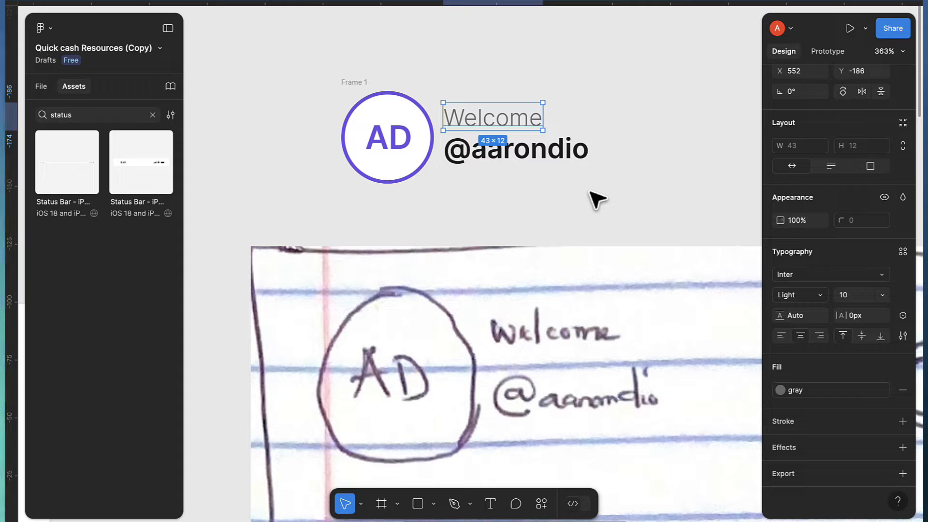
left_click(503, 159)
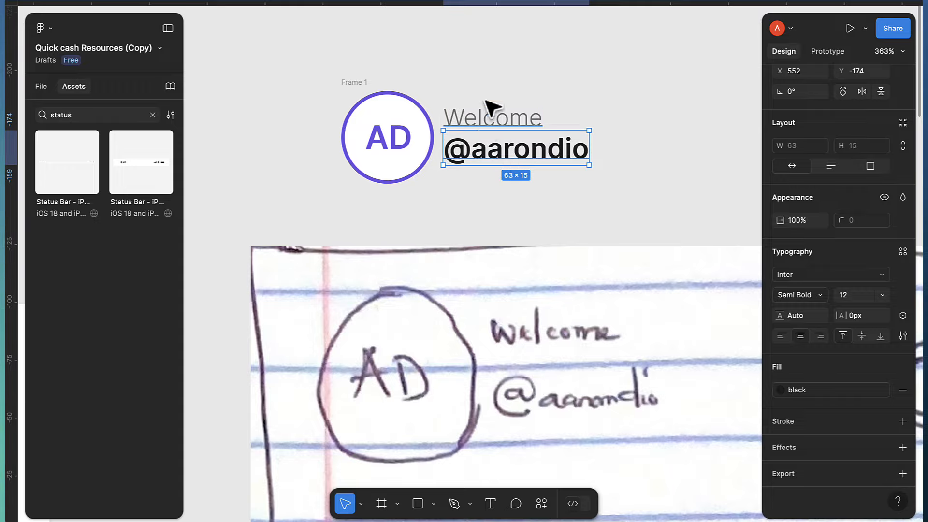
Stack Welcome and the handle in auto layout, then select that frame with the AD circle
left_click(482, 125, "shift")
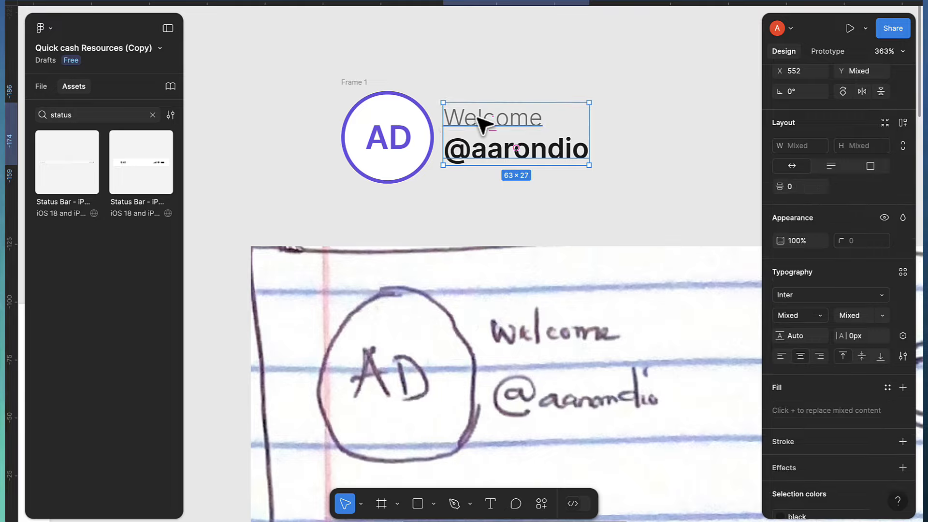
key("shift+a")
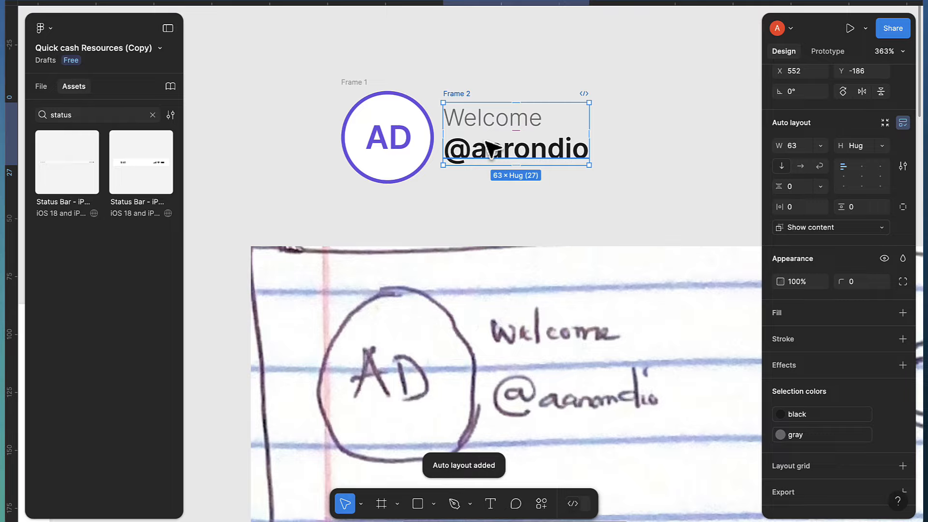
left_click(346, 82)
left_click_drag(323, 76, 368, 141)
left_click_drag(569, 190, 599, 188)
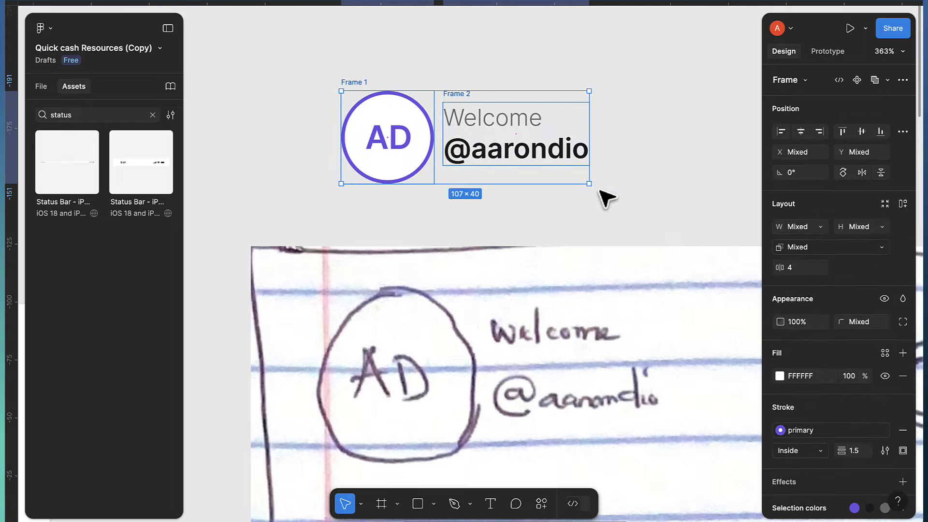
Wrap the circle and text frame in auto layout with gap 8, and fill the circle with primary soft
key("shift+a")
left_click(797, 267)
type("8")
key("Return")
left_click(384, 136)
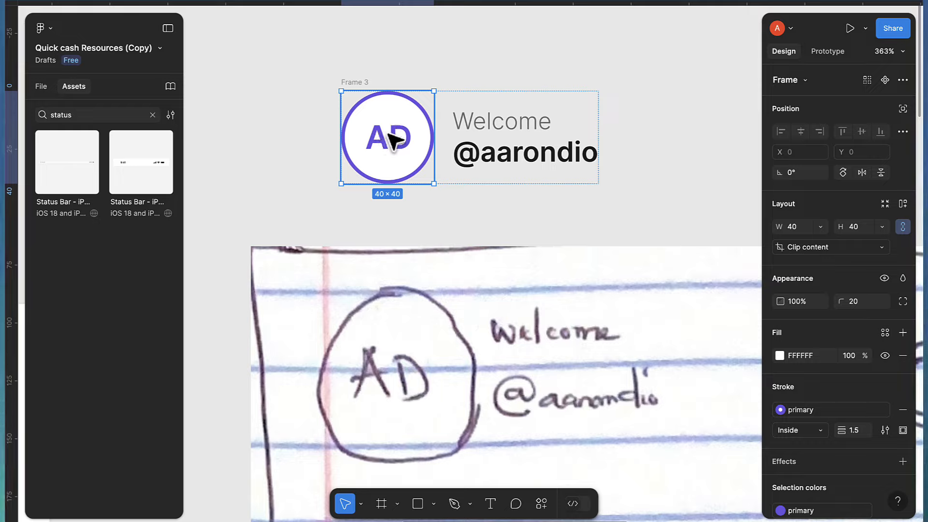
left_click(885, 332)
left_click(701, 382)
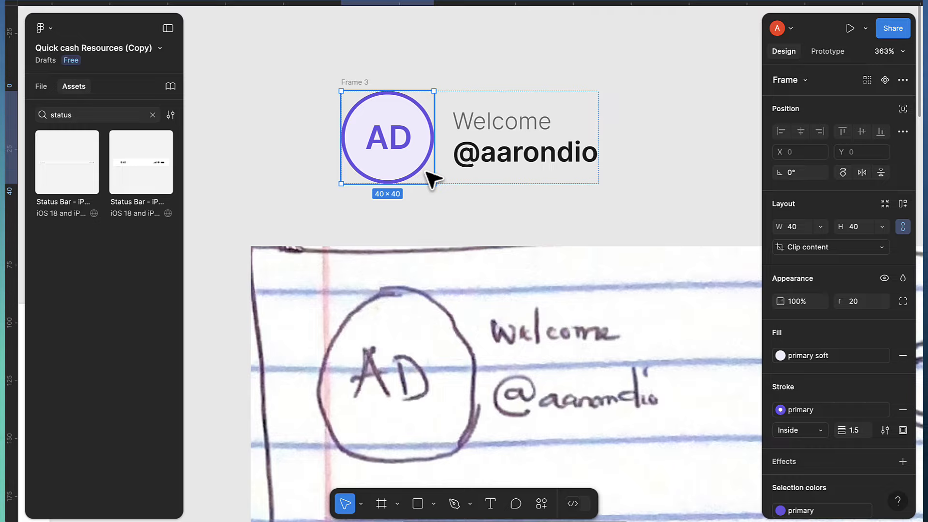
left_click(619, 164)
scroll(556, 235, "right", 3)
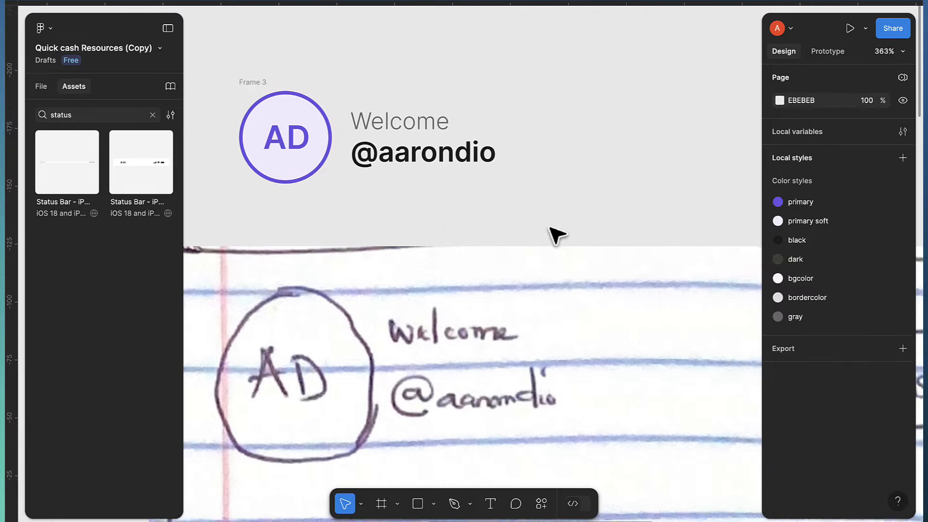
scroll(659, 348, "right", 3)
scroll(667, 373, "down", 5)
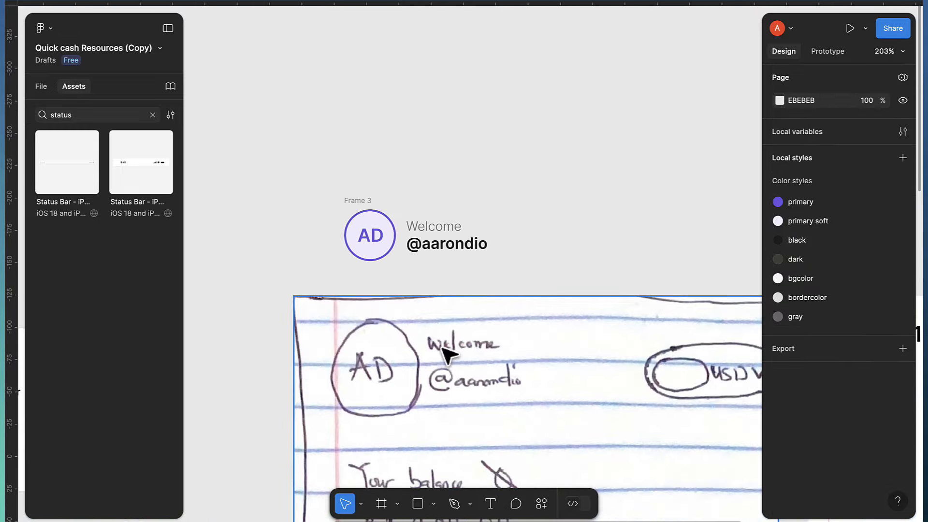
scroll(466, 355, "right", 4)
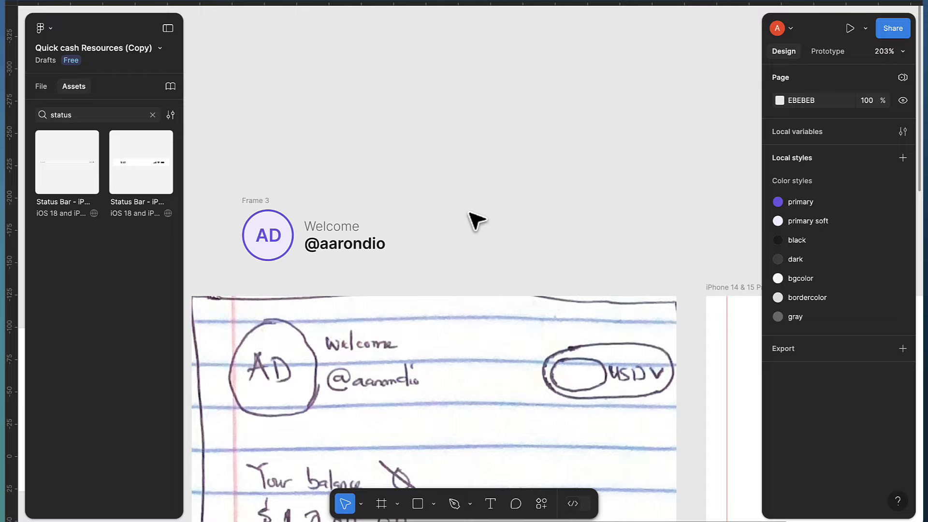
Draw a frame right of the header and size it 90×32 with corner radius 16
key("f")
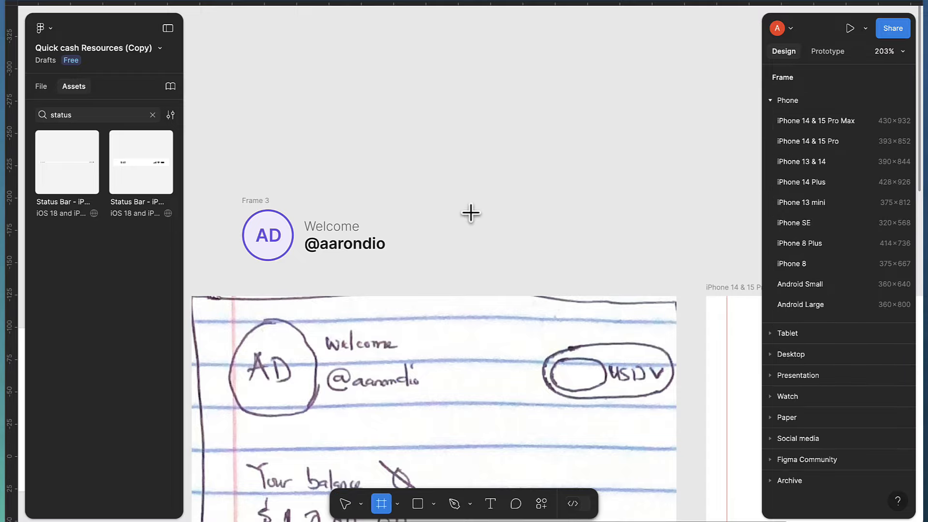
left_click_drag(470, 209, 566, 243)
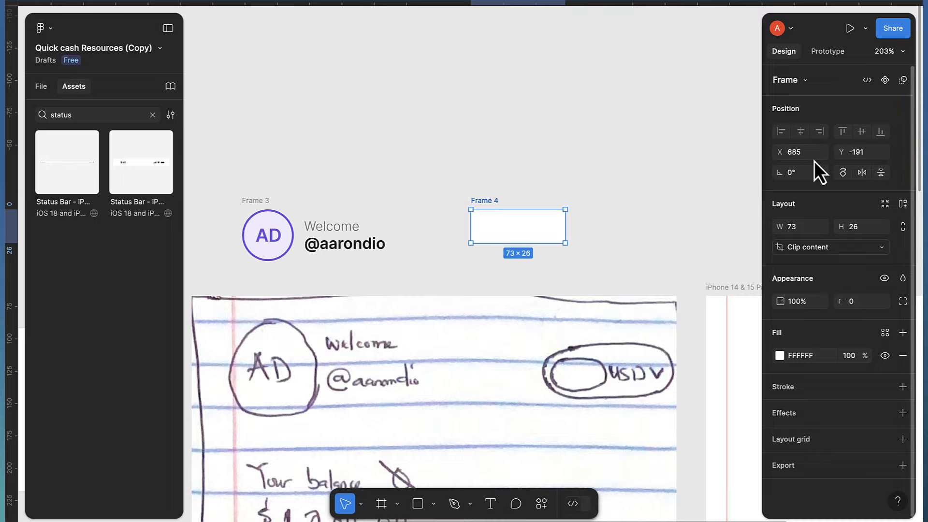
left_click(802, 231)
type("90")
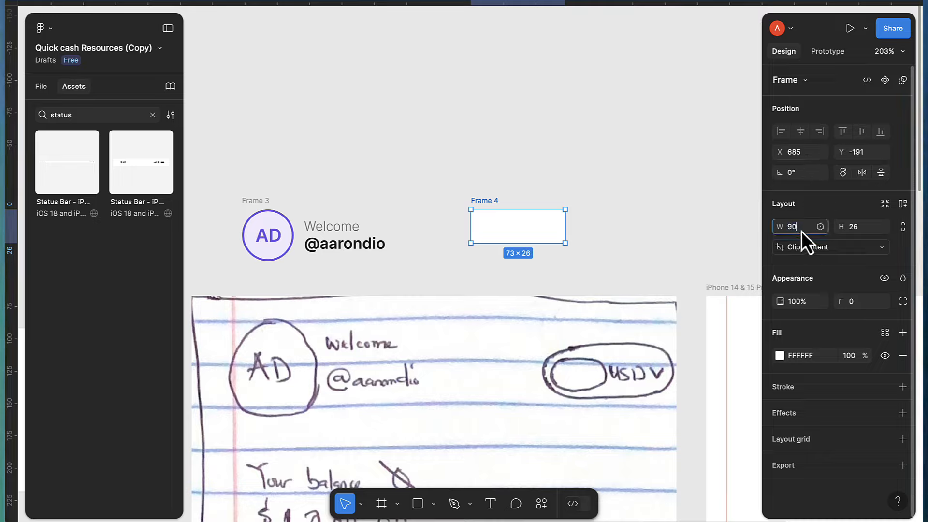
key("Return")
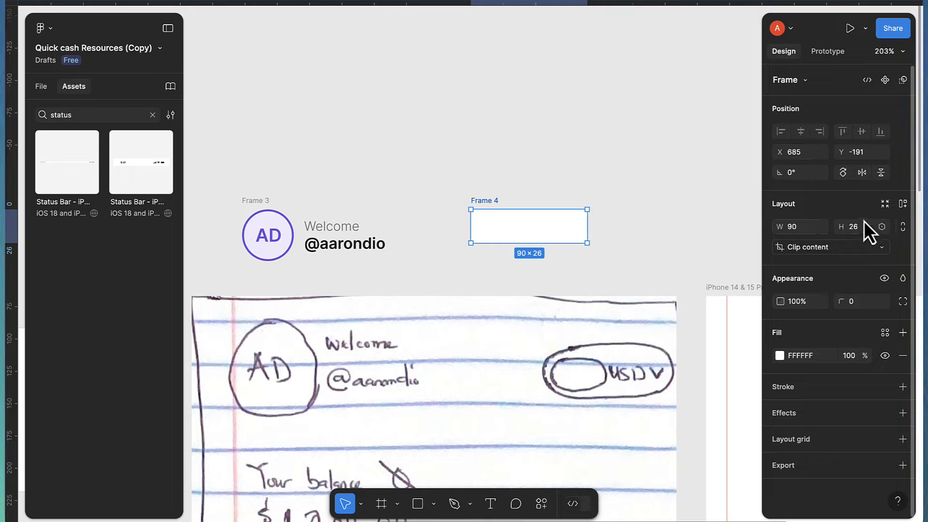
type("32")
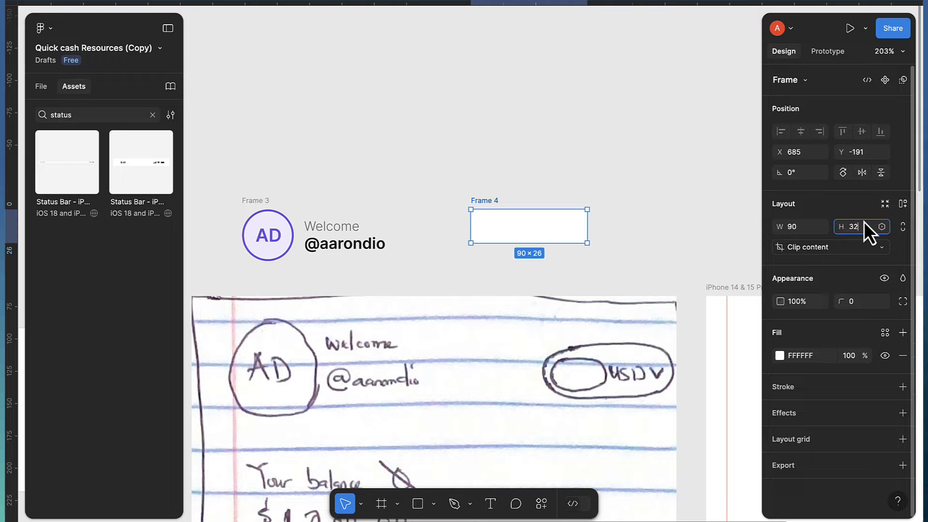
key("Return")
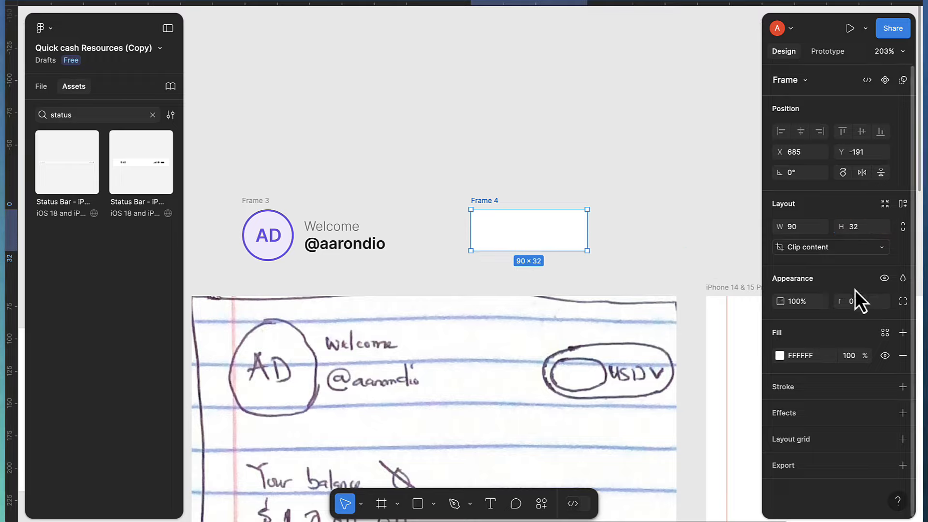
type("1")
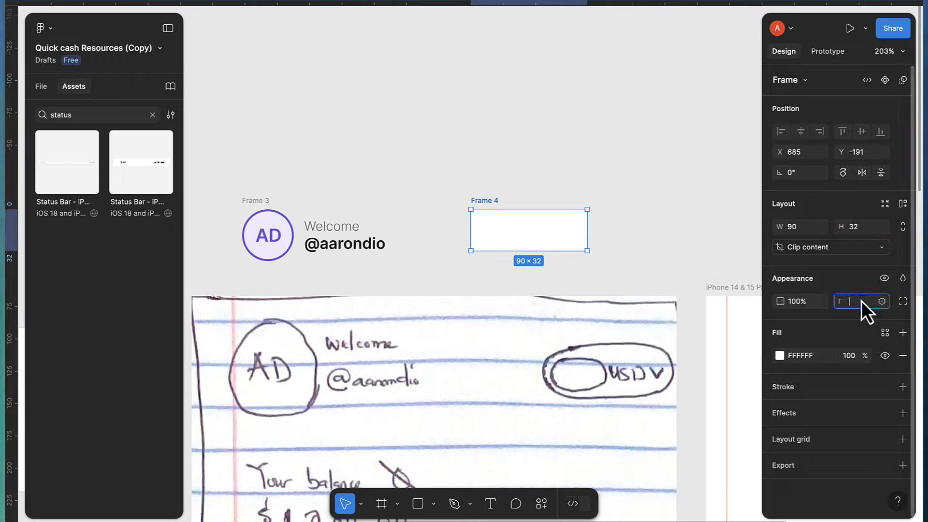
type("6")
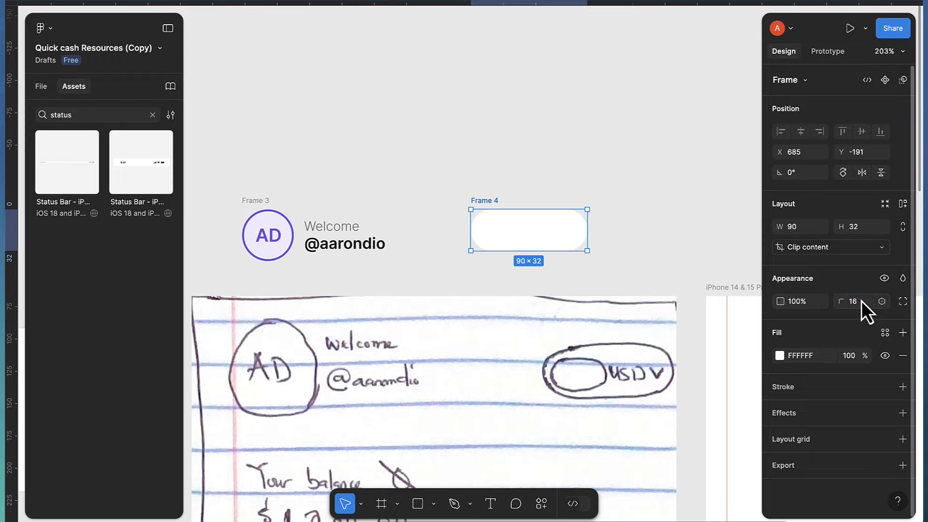
scroll(555, 234, "up", 1)
scroll(555, 233, "up", 3)
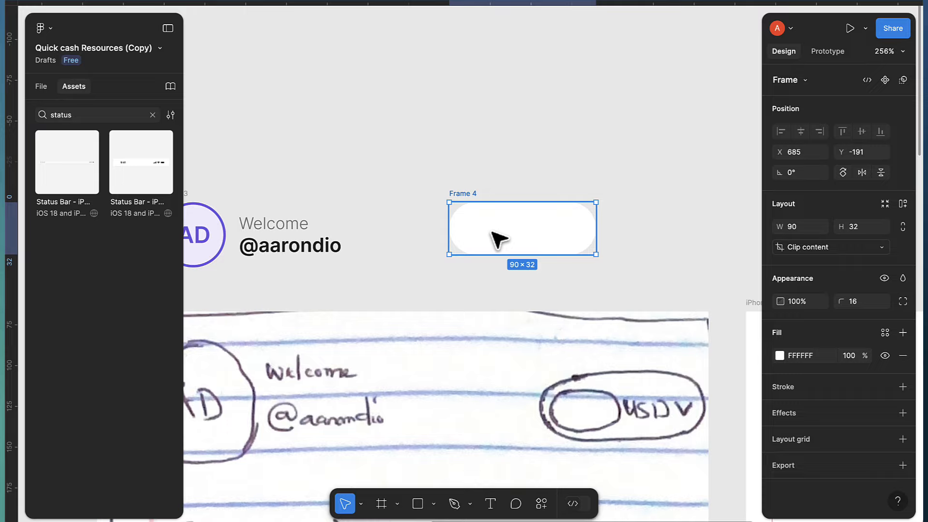
Launch the Flags plugin from Plugins & widgets
left_click(540, 509)
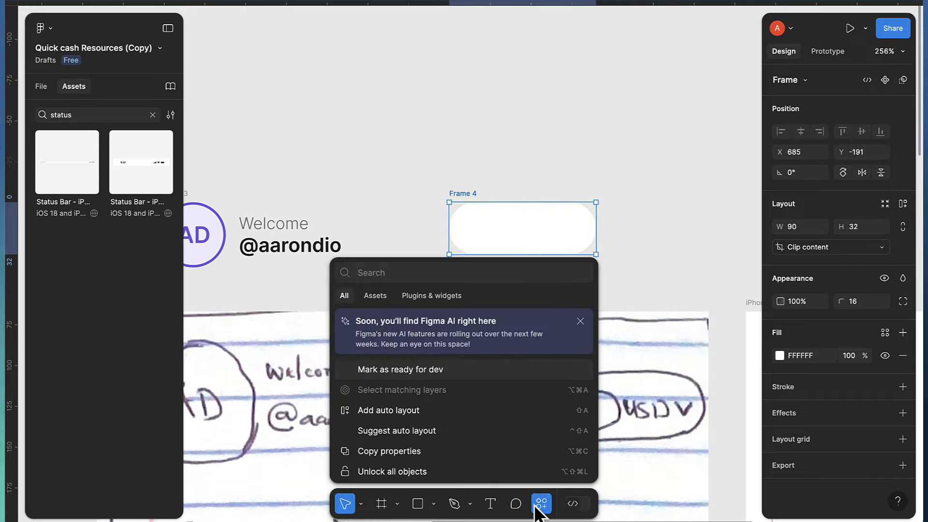
left_click(442, 300)
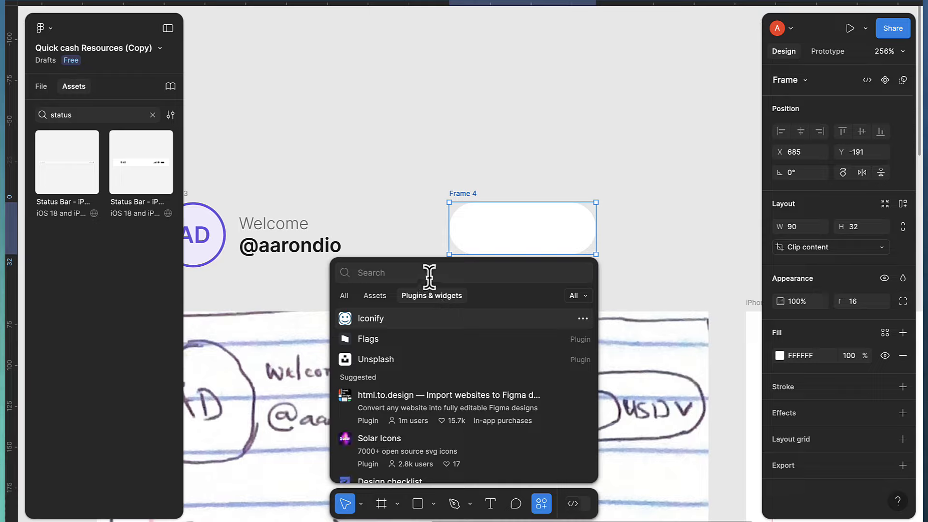
type("flags")
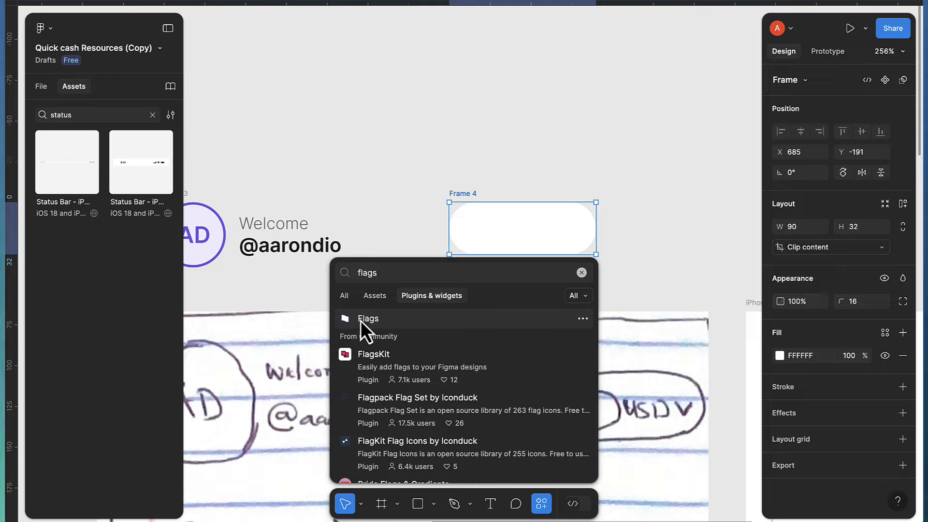
left_click(362, 320)
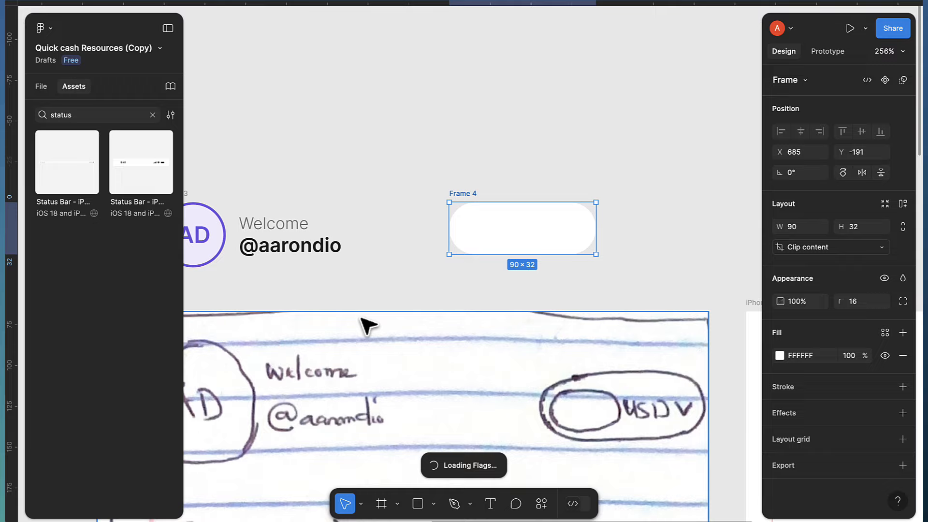
Search 'us' and insert the United States of America flag as a separate image
scroll(450, 203, "right", 3)
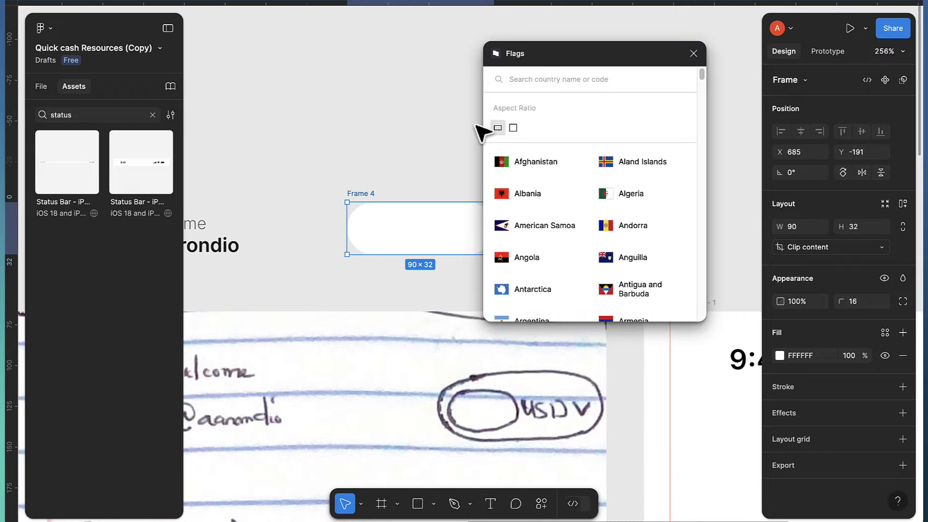
scroll(481, 129, "right", 3)
left_click(545, 77)
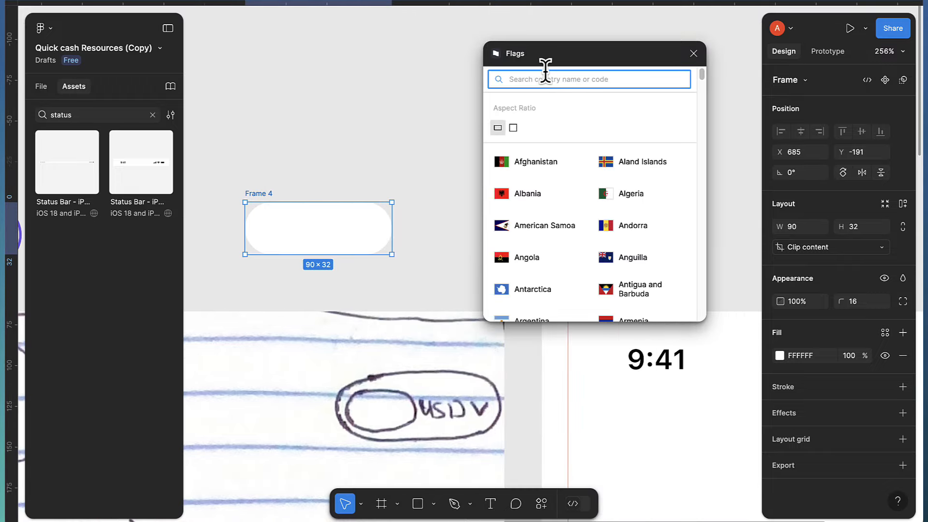
type("us")
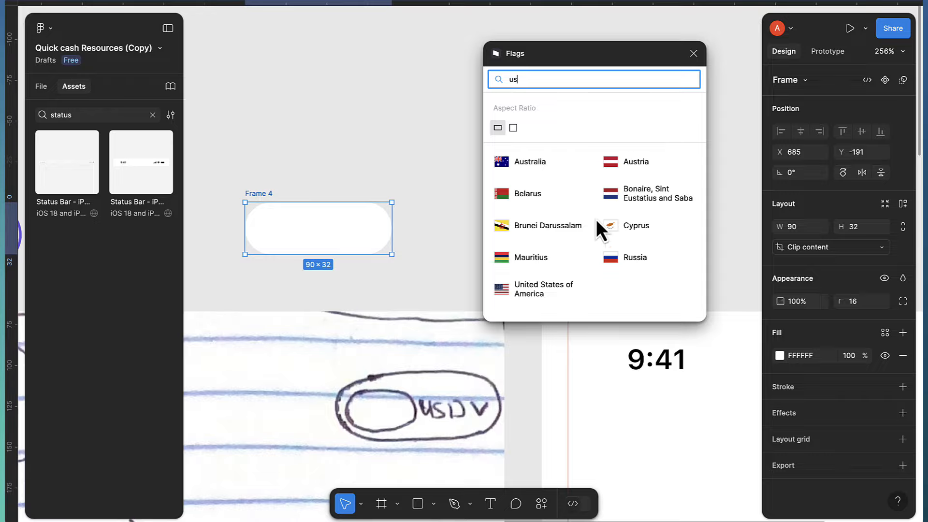
left_click(500, 288)
left_click_drag(325, 240, 389, 99)
key("ctrl+z")
key("ctrl+z")
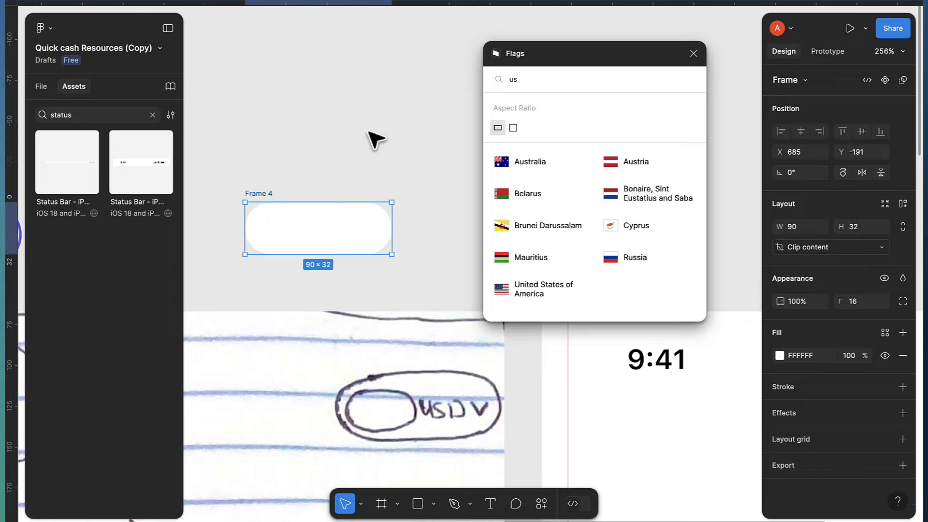
left_click(379, 129)
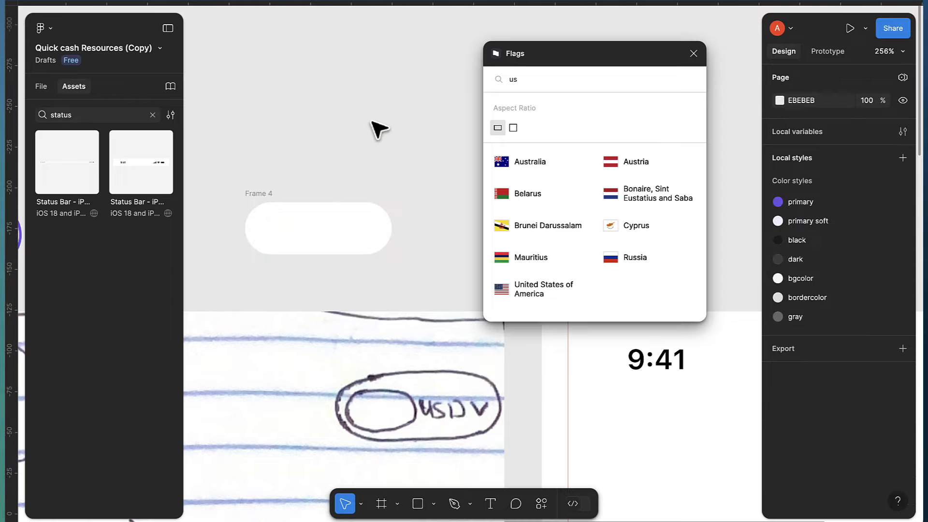
left_click(521, 289)
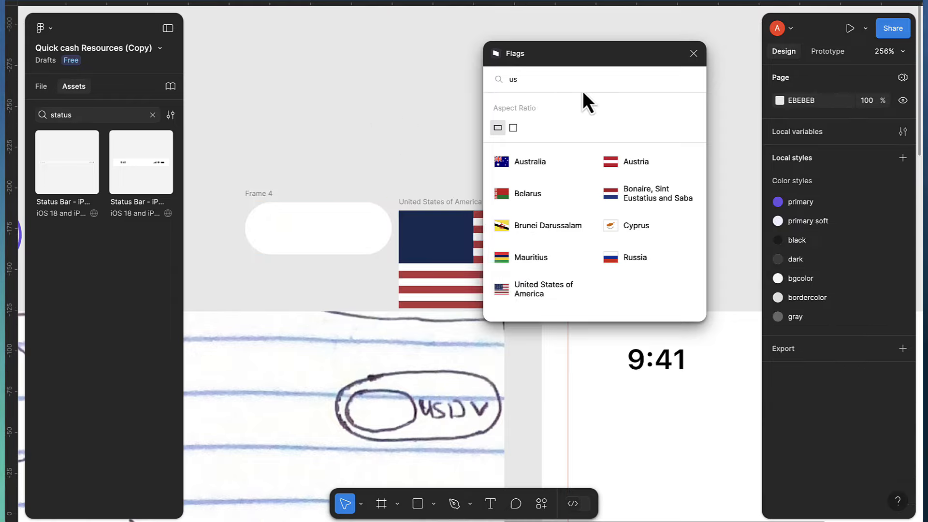
Move the US flag beside the pill and copy it as a PNG image
left_click(693, 53)
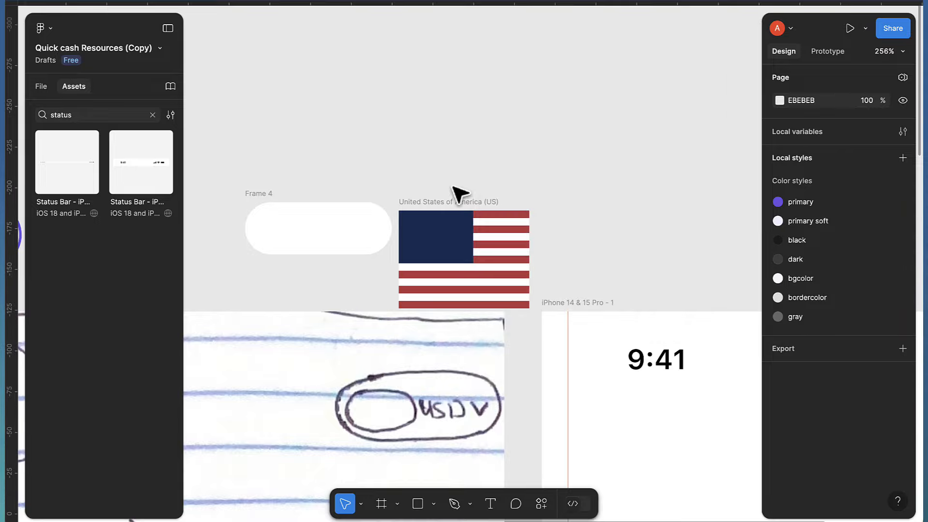
left_click_drag(453, 207, 446, 103)
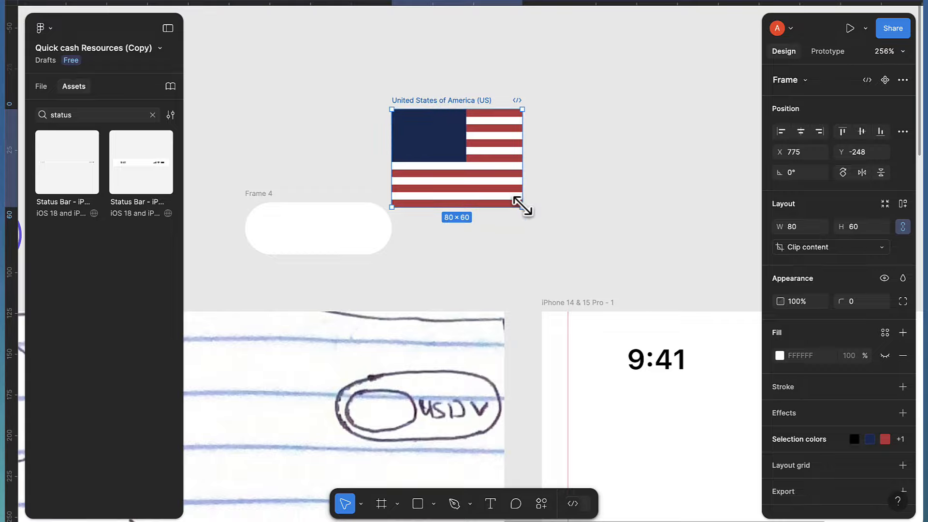
left_click_drag(523, 206, 492, 185)
key("ctrl+z")
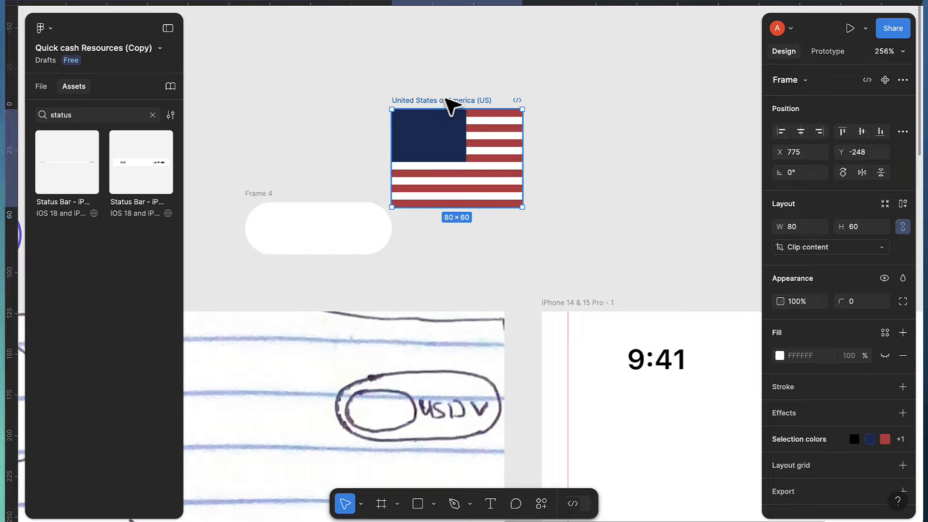
key("ctrl+shift+c")
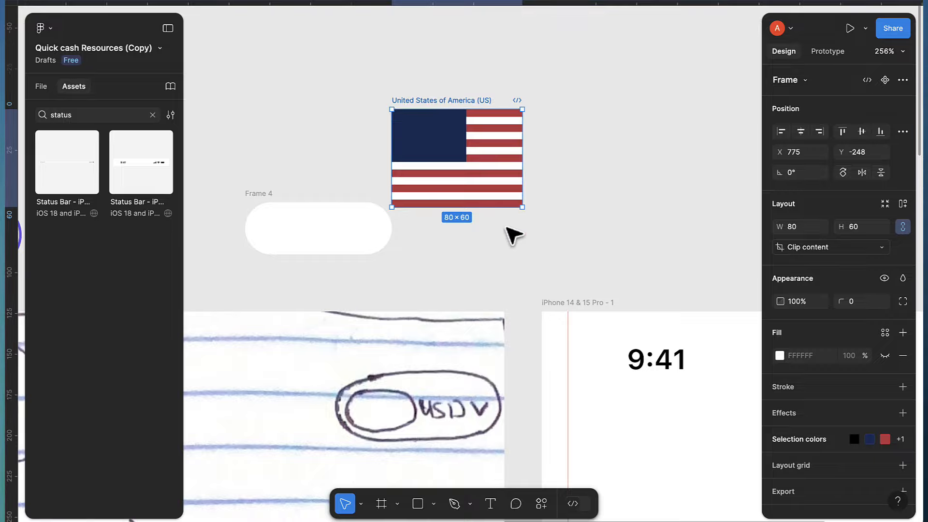
left_click_drag(457, 100, 601, 103)
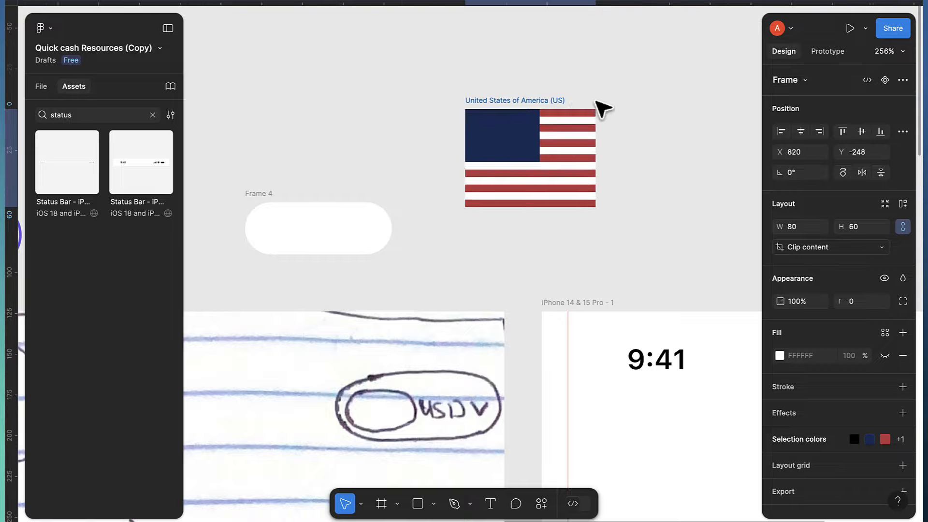
left_click(425, 91)
Paste the flag copy, scale it to width 28, and move it into Frame 4
key("ctrl+v")
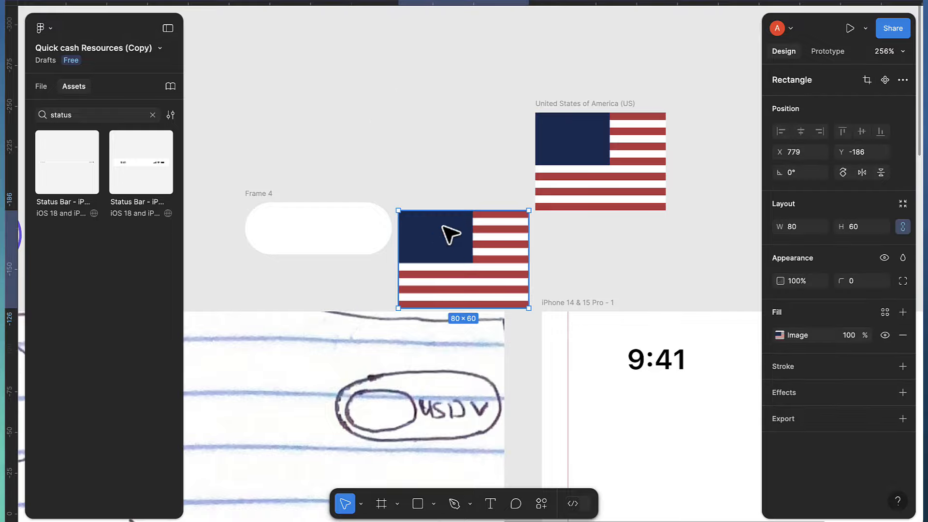
left_click_drag(446, 234, 416, 94)
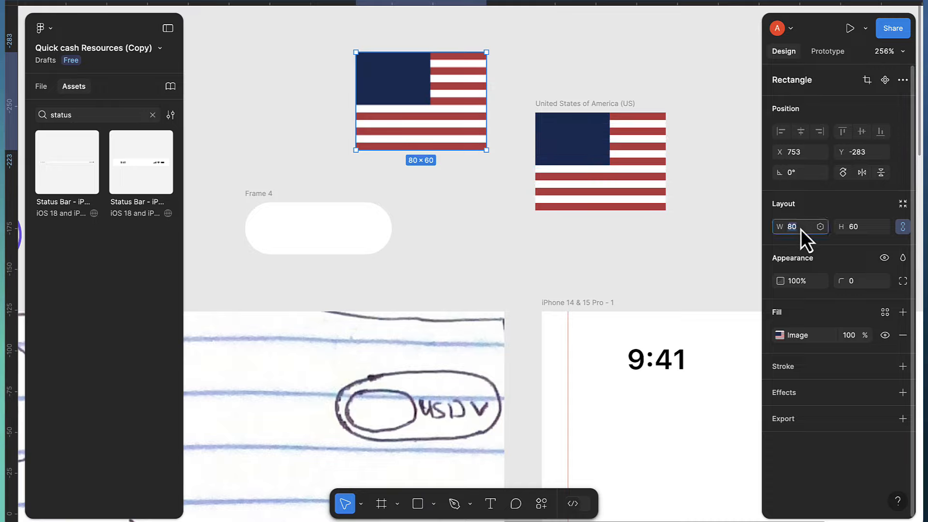
type("28")
key("Return")
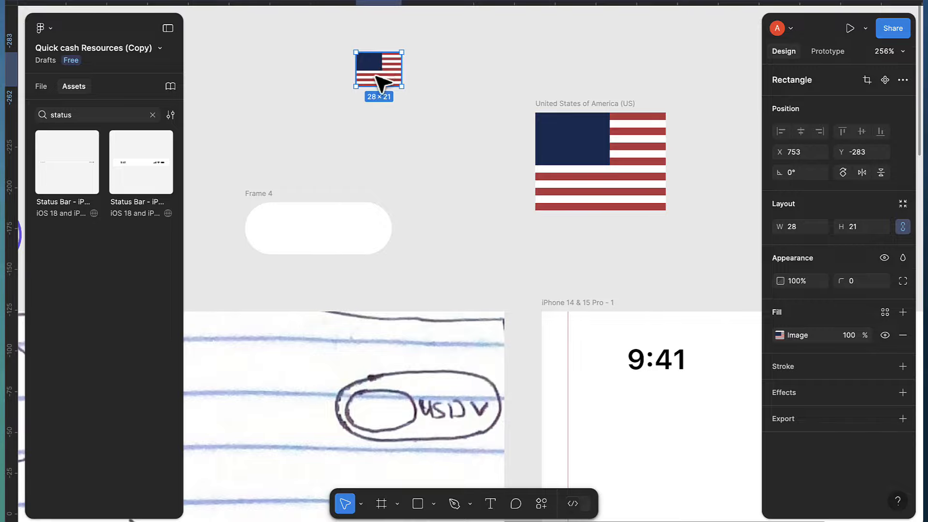
left_click_drag(380, 75, 281, 230)
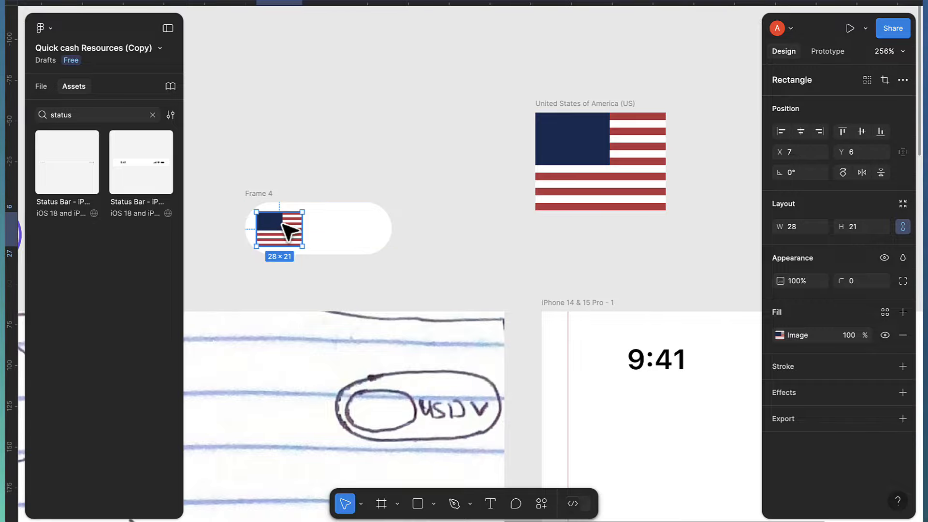
scroll(286, 227, "up", 3)
scroll(290, 225, "left", 1)
scroll(549, 121, "right", 2)
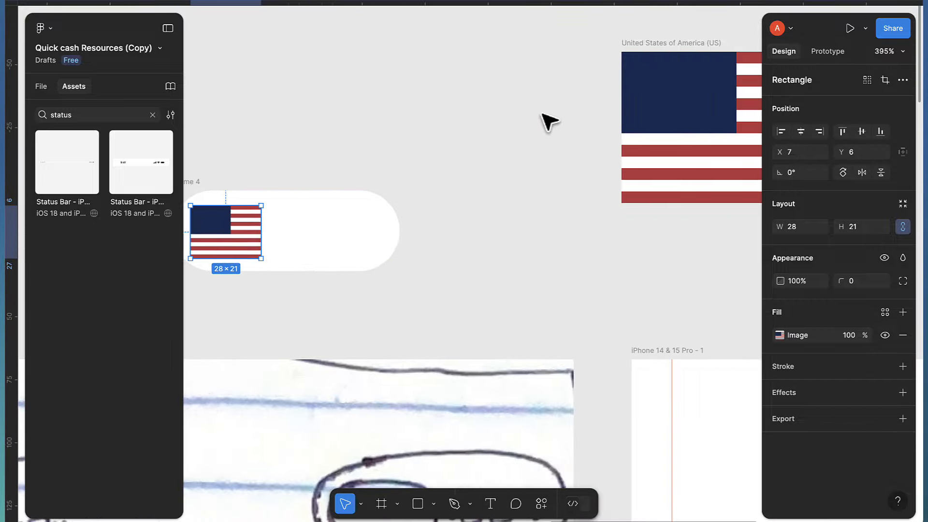
Delete the original large US flag
left_click(659, 45)
key("Delete")
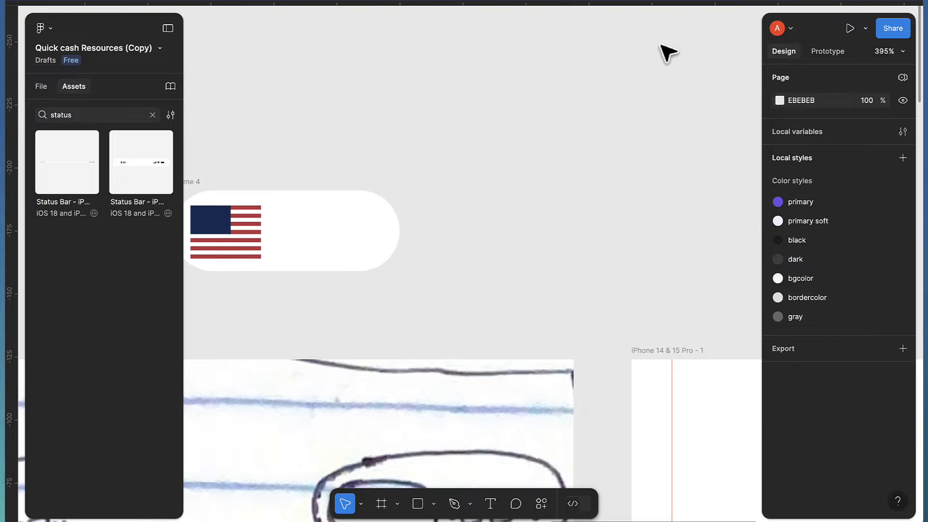
scroll(331, 228, "left", 2)
scroll(332, 227, "up", 1)
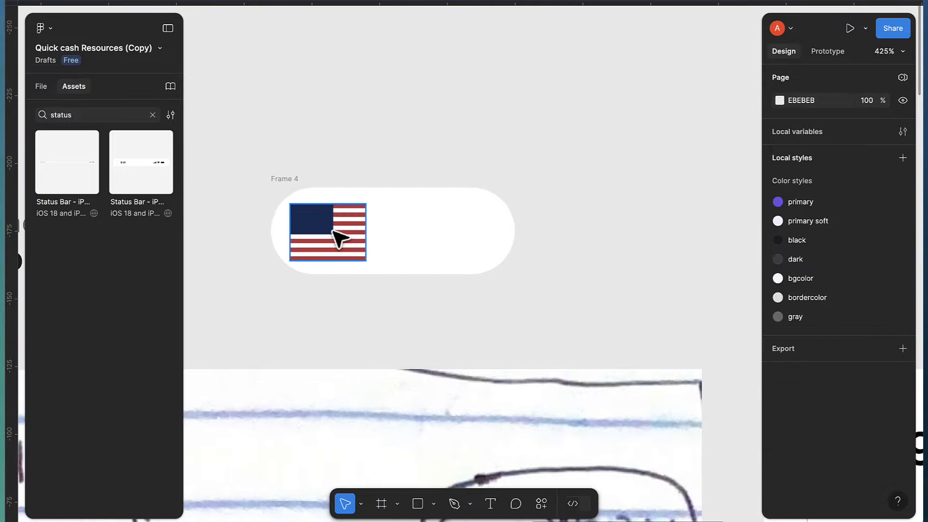
Give the flag in Frame 4 corner radius 11 and centre it at X 5, Y 5
left_click(334, 234)
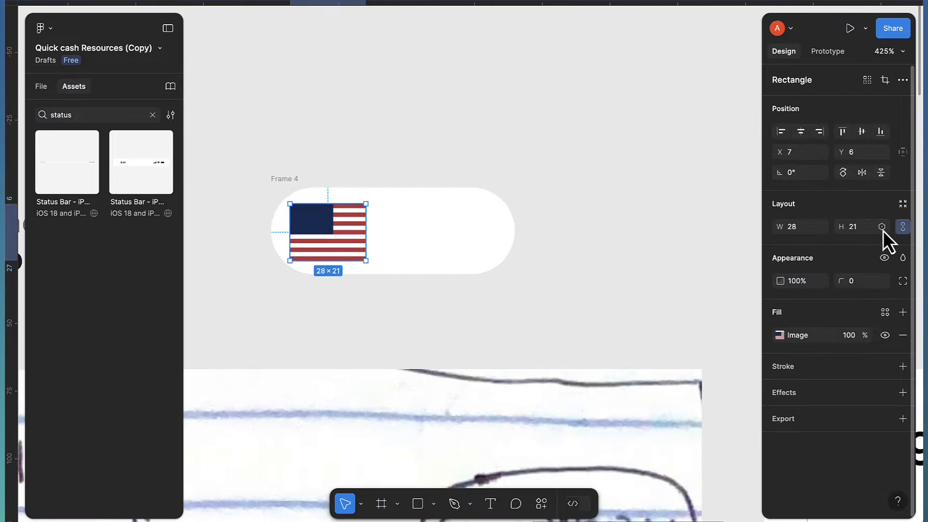
key("Escape")
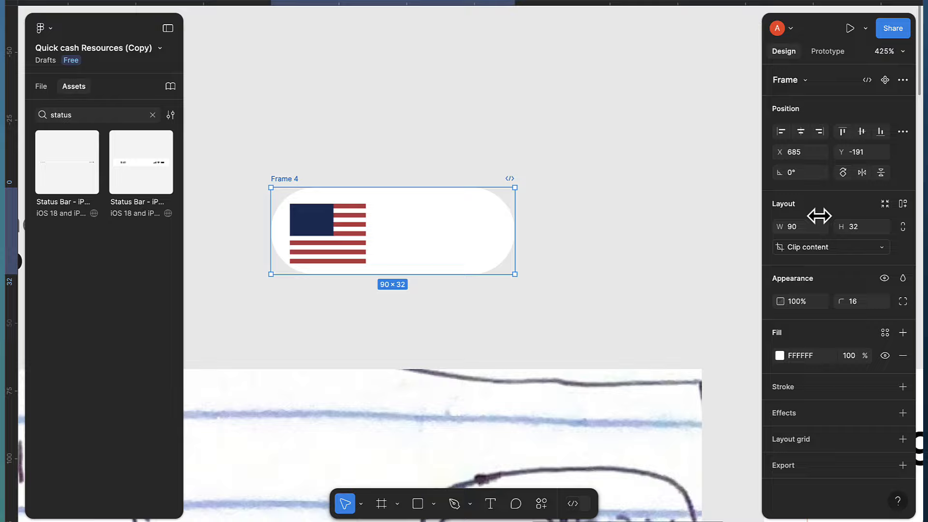
left_click(303, 239)
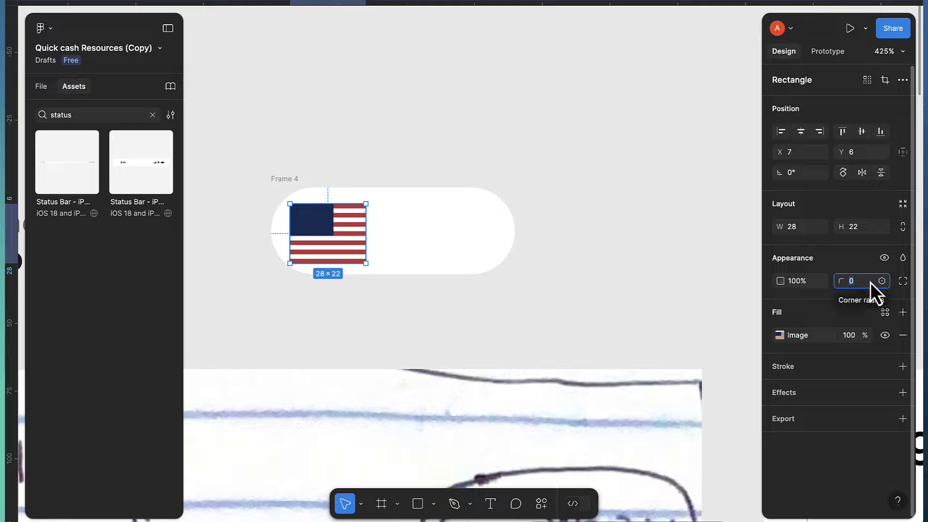
type("11")
key("Return")
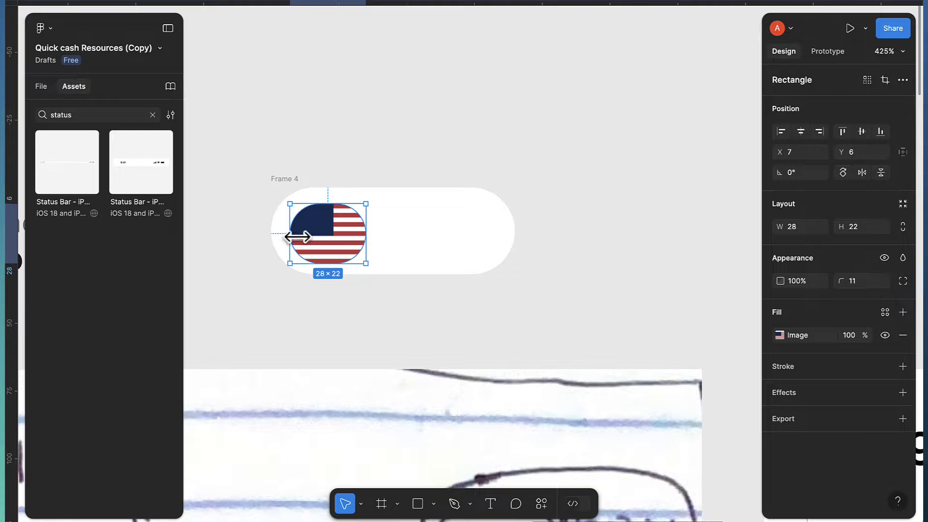
left_click_drag(319, 244, 310, 237)
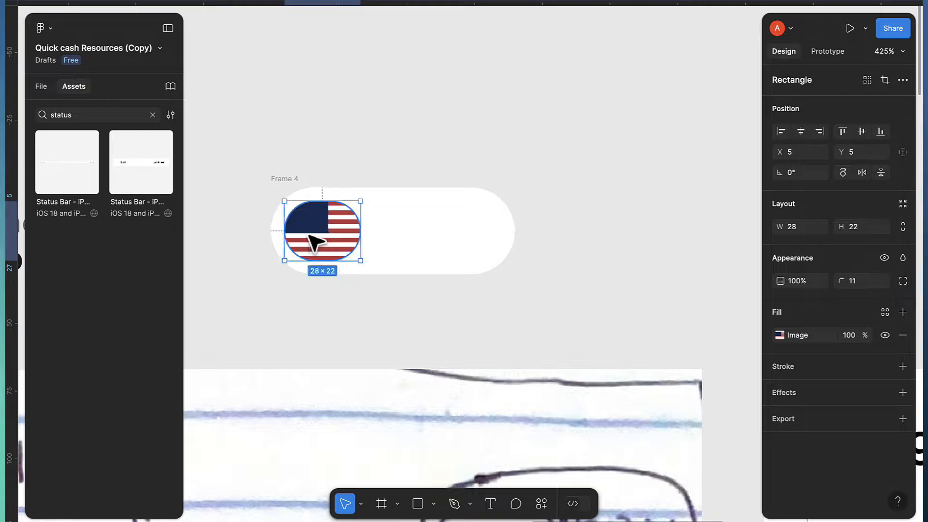
key("t")
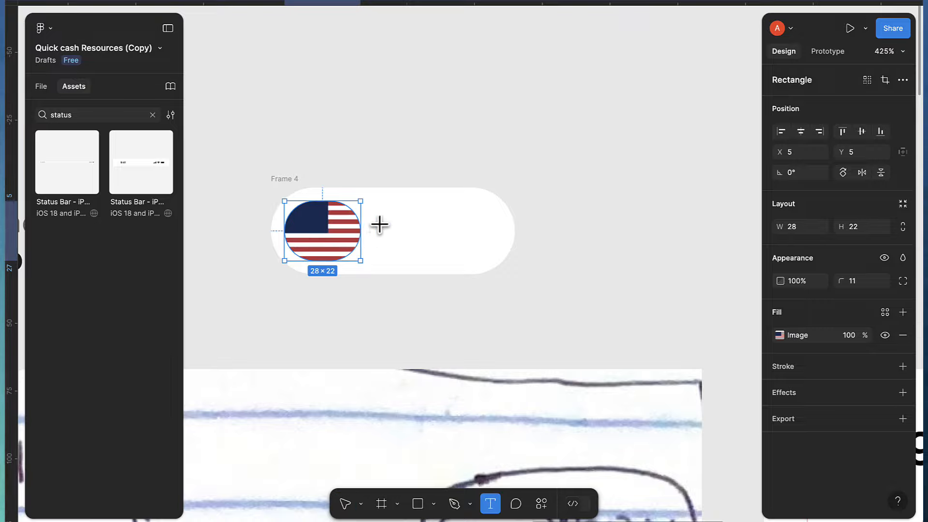
Add a 'USD' label next to the flag, styled dark in Medium weight
left_click(379, 228)
type("USD")
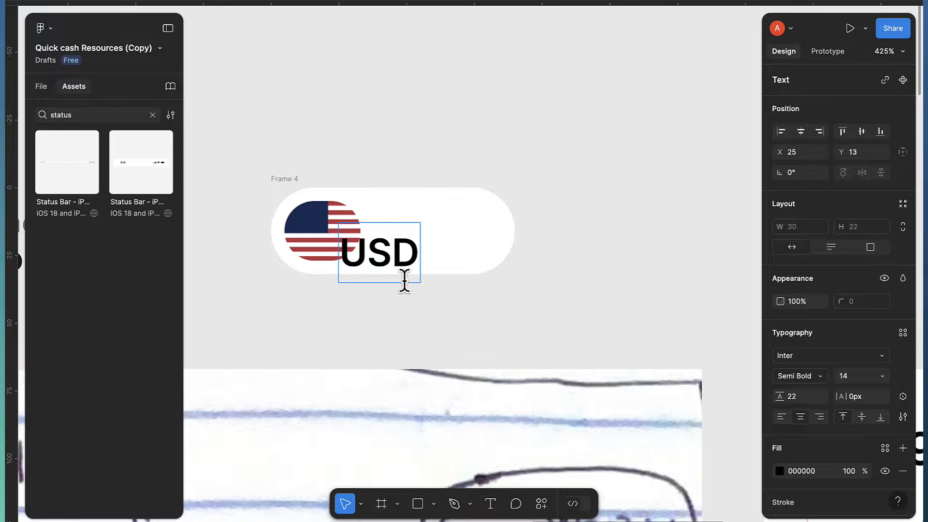
key("Escape")
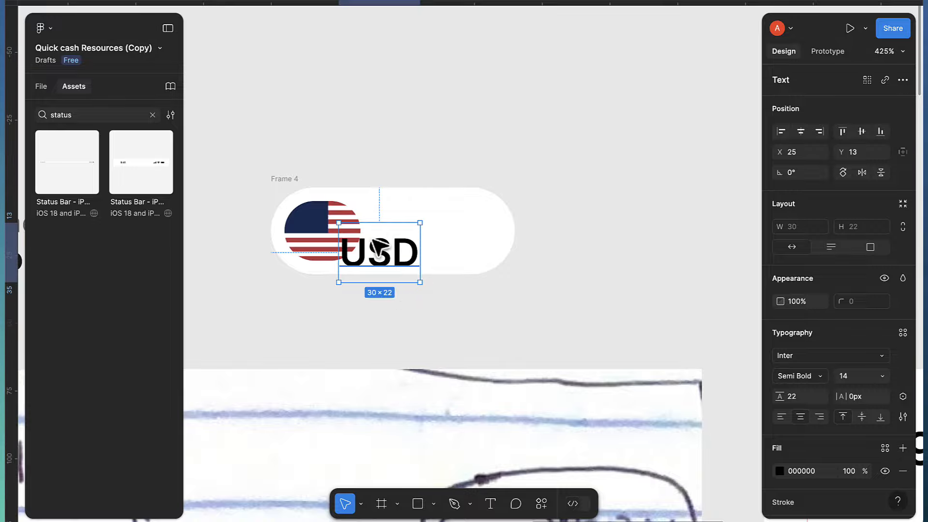
left_click_drag(379, 257, 409, 242)
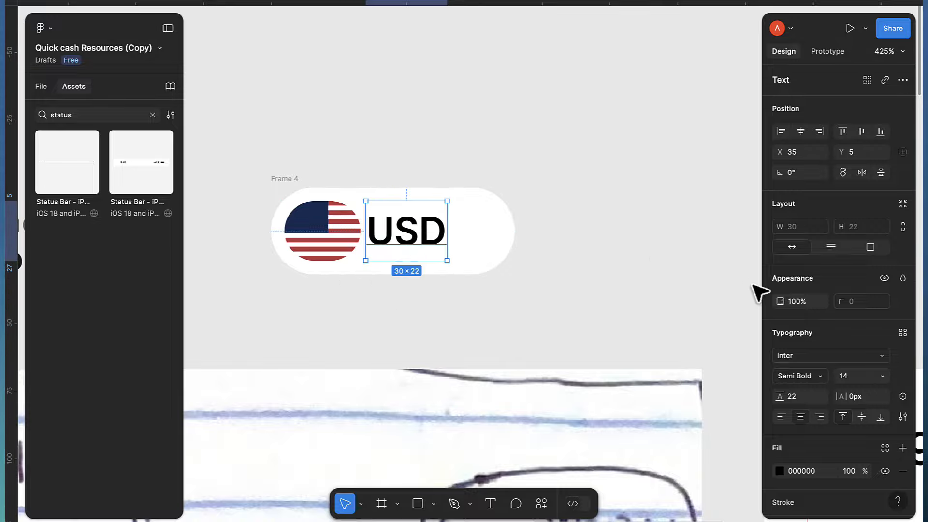
scroll(875, 364, "down", 2)
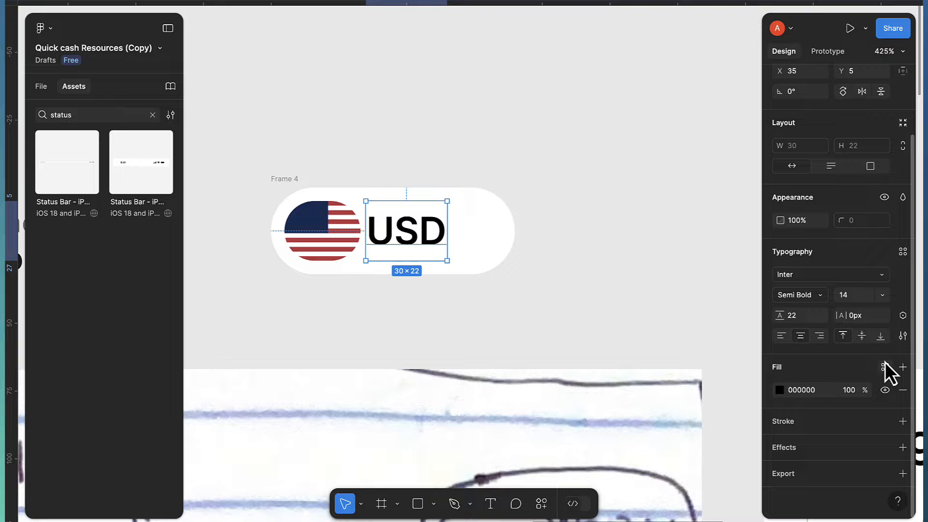
left_click(885, 367)
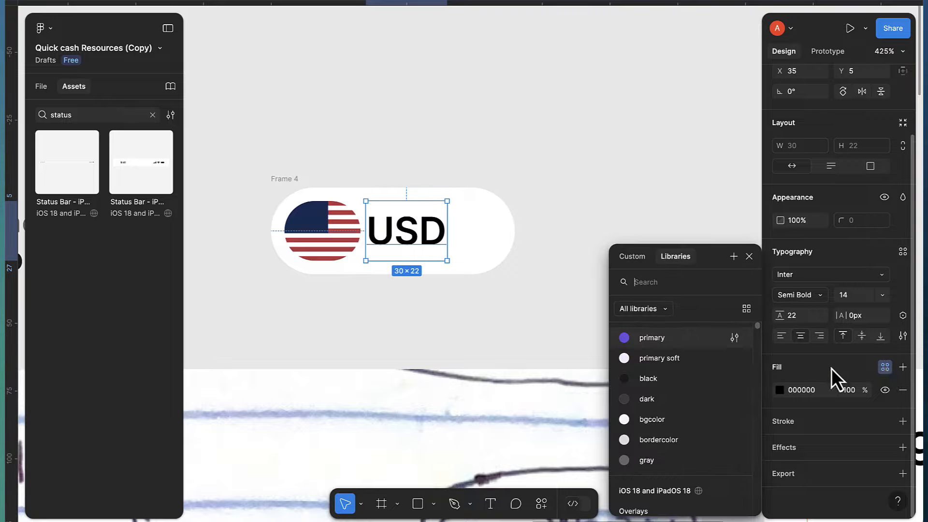
left_click(669, 398)
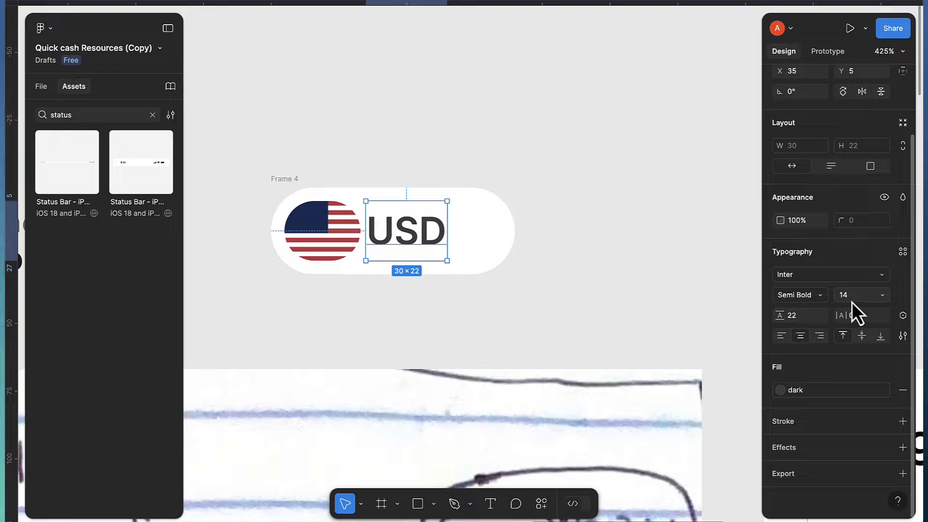
left_click(793, 299)
left_click(800, 280)
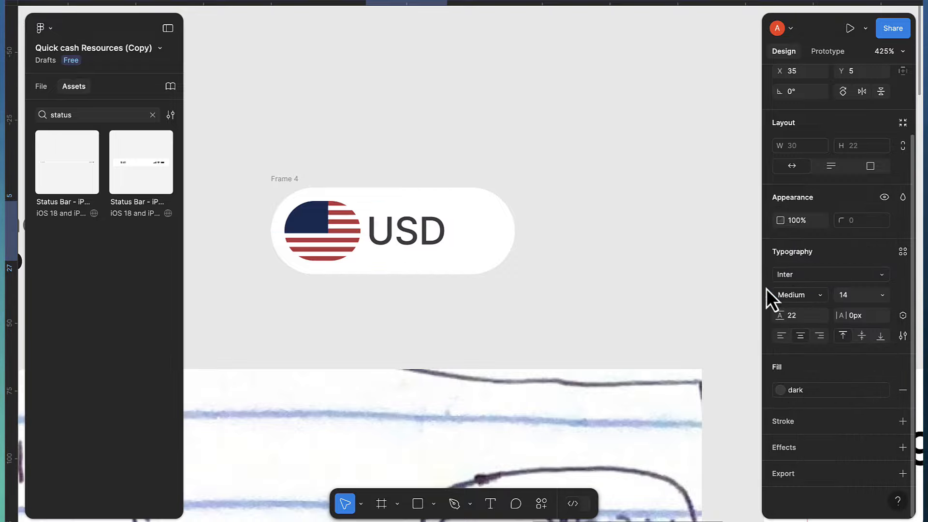
scroll(469, 262, "down", 2)
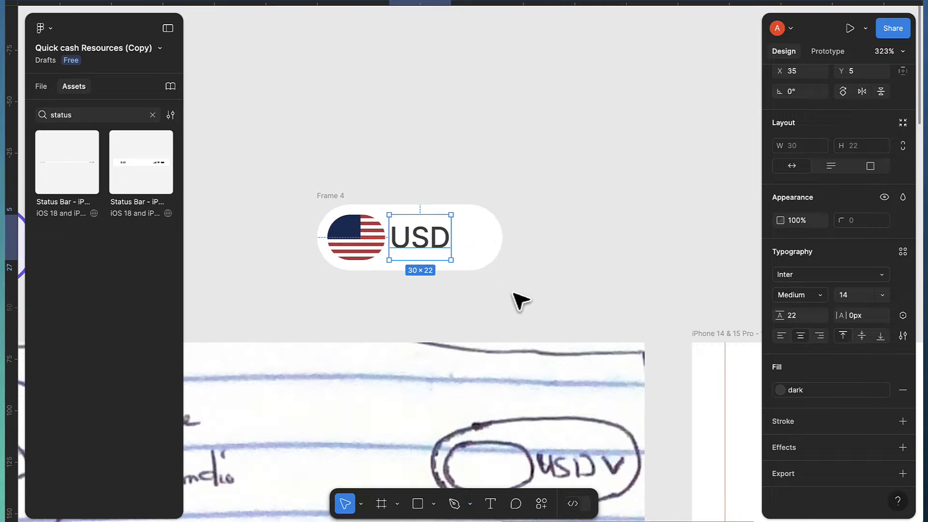
Select all 11 icons on the Icons board and create a separate component for each
scroll(519, 299, "down", 5)
scroll(513, 281, "down", 2)
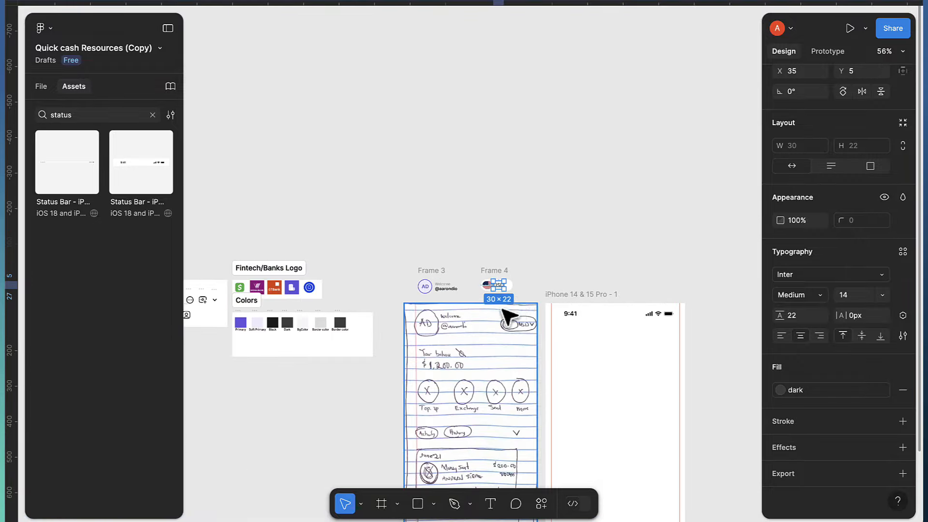
scroll(435, 314, "left", 3)
scroll(358, 332, "up", 5)
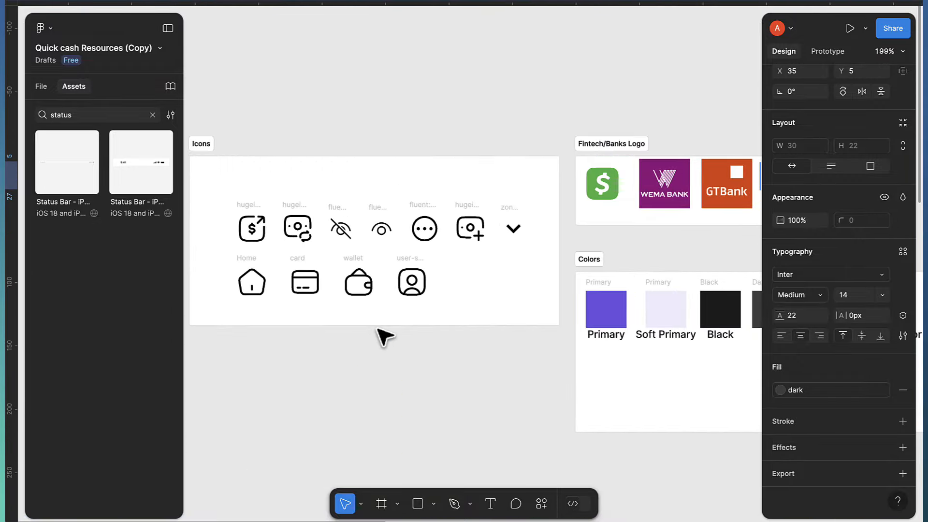
scroll(493, 310, "up", 3)
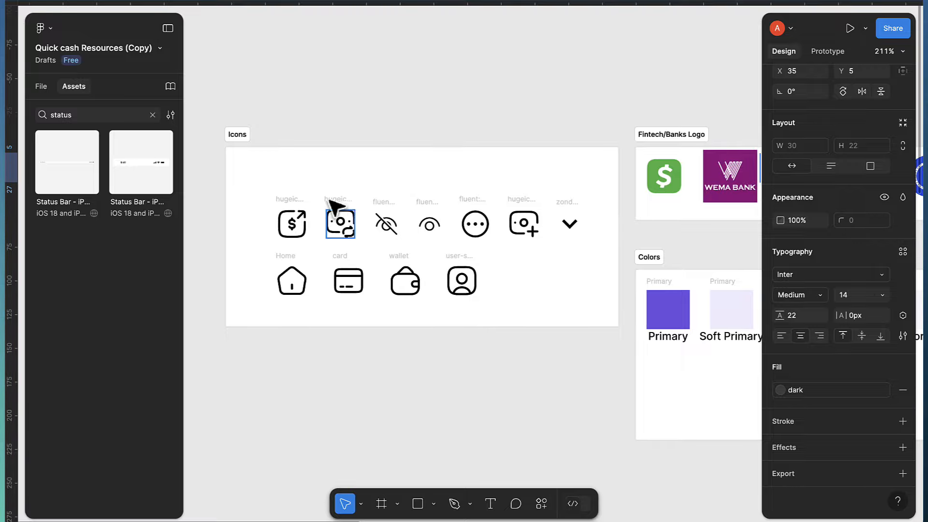
left_click(264, 169)
key("Escape")
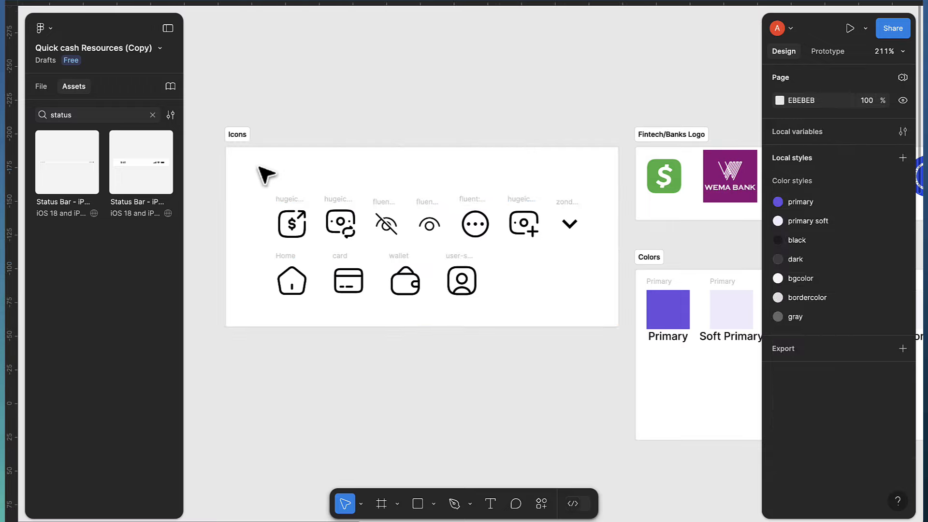
left_click_drag(260, 168, 590, 308)
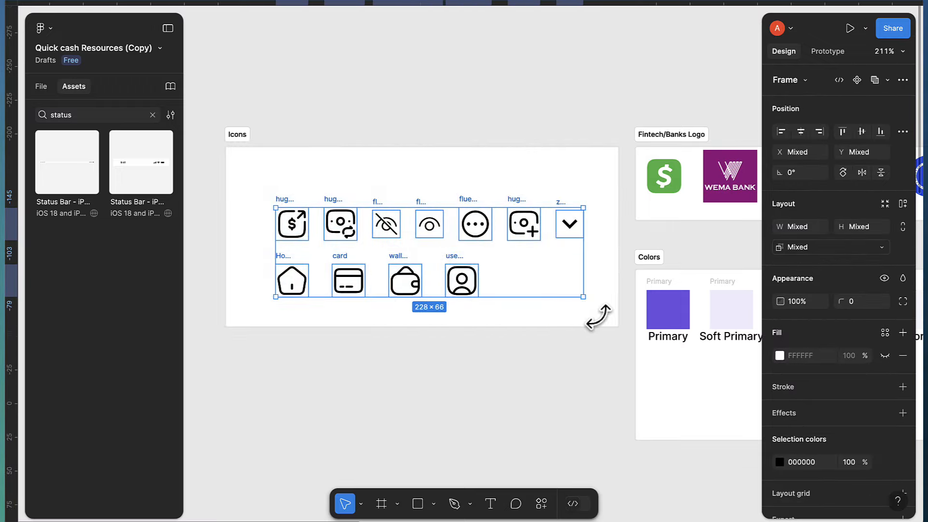
left_click(903, 80)
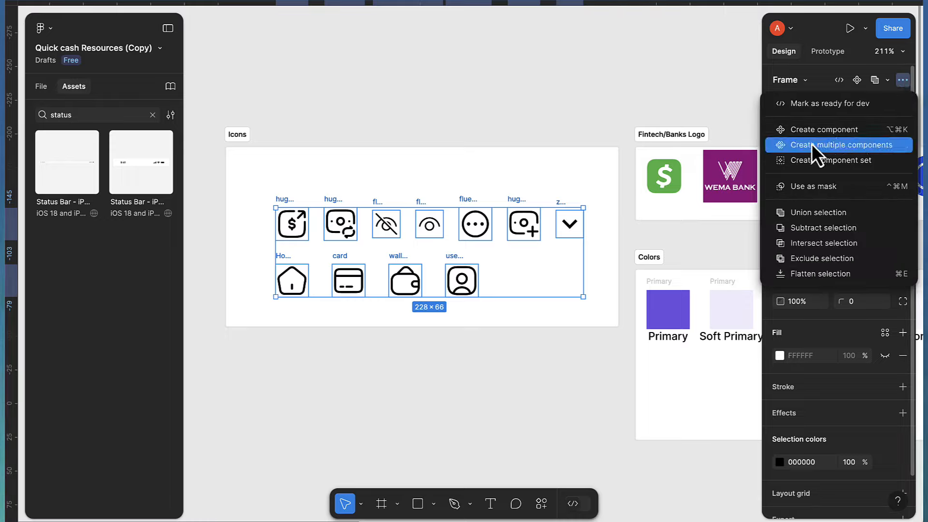
left_click(848, 145)
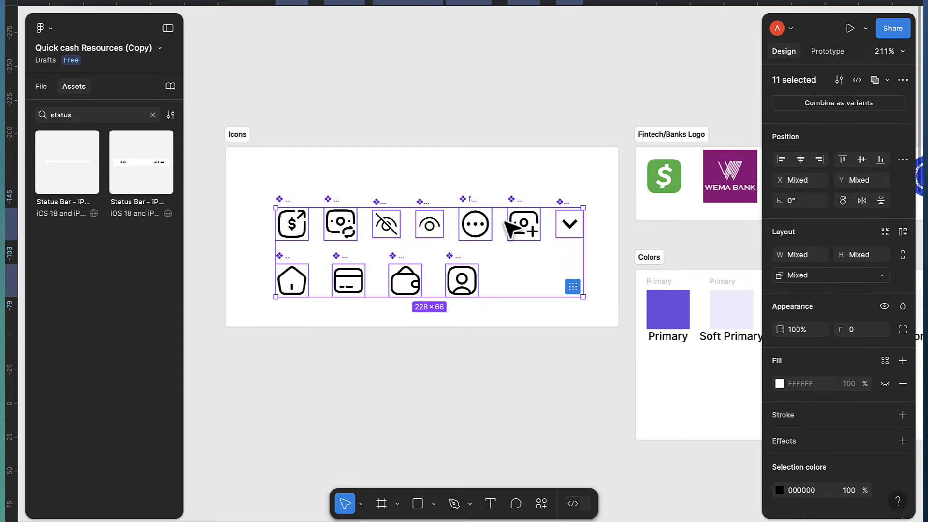
left_click(565, 182)
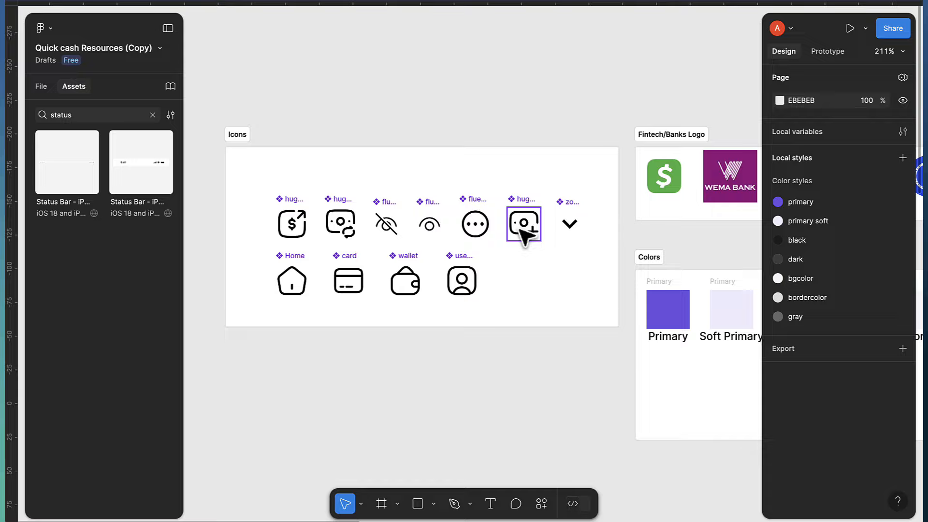
scroll(525, 237, "right", 10)
scroll(525, 237, "down", 3)
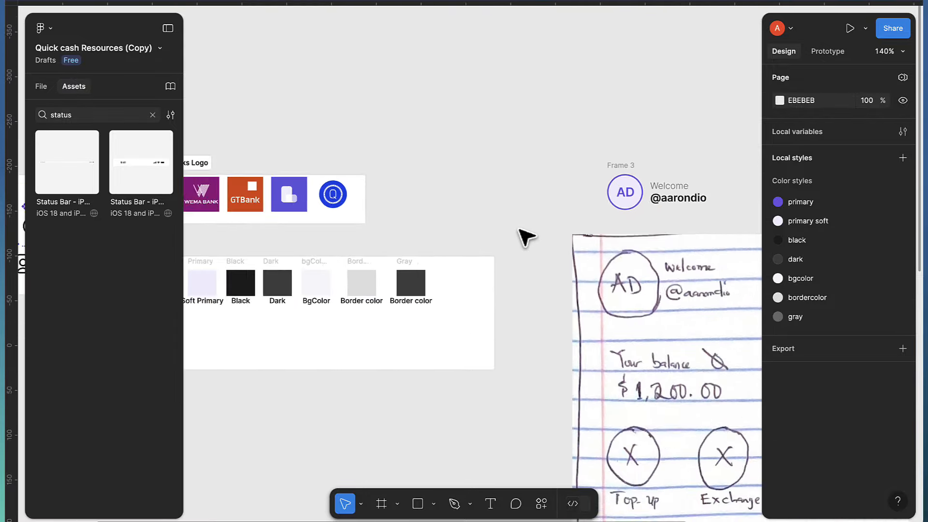
Drag the zondicons chevron from local assets into Frame 4 after USD
scroll(519, 230, "down", 3)
scroll(520, 230, "right", 5)
scroll(472, 204, "up", 4)
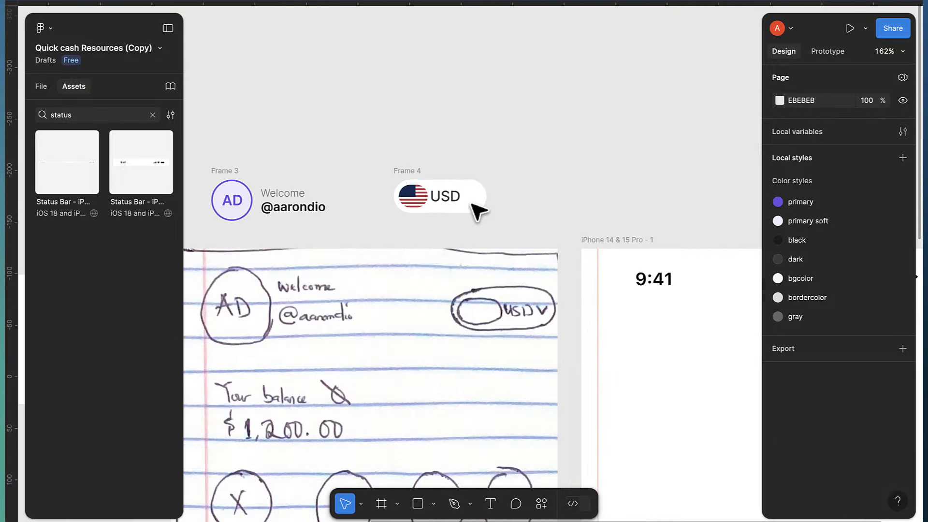
left_click(152, 115)
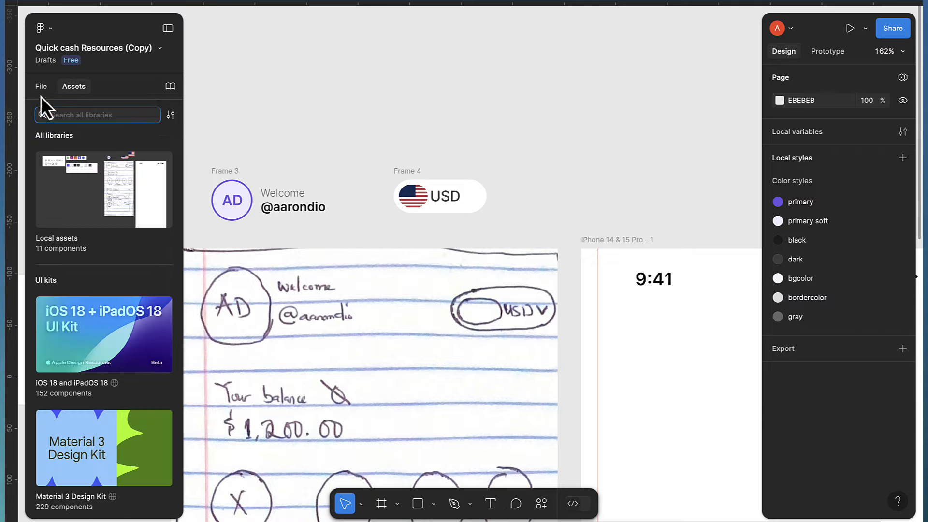
left_click(68, 216)
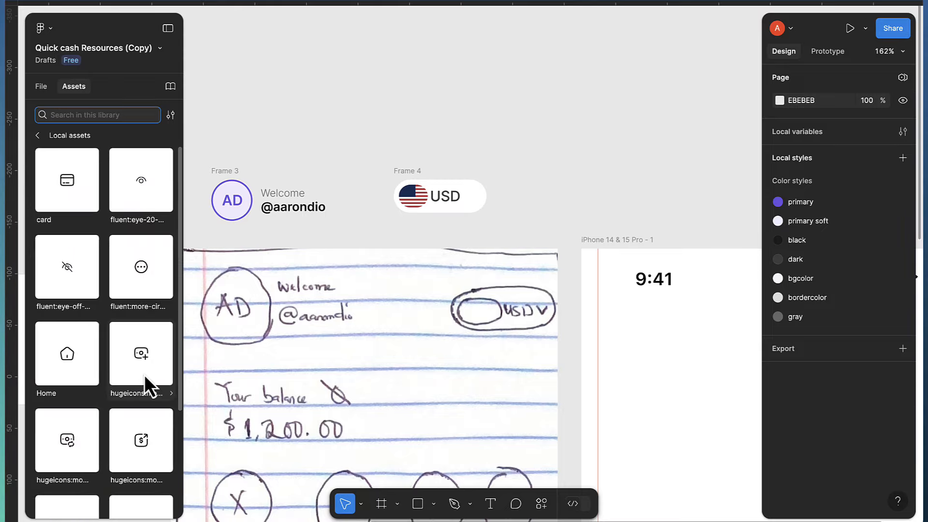
scroll(144, 375, "down", 3)
left_click_drag(68, 466, 470, 199)
scroll(473, 199, "up", 5)
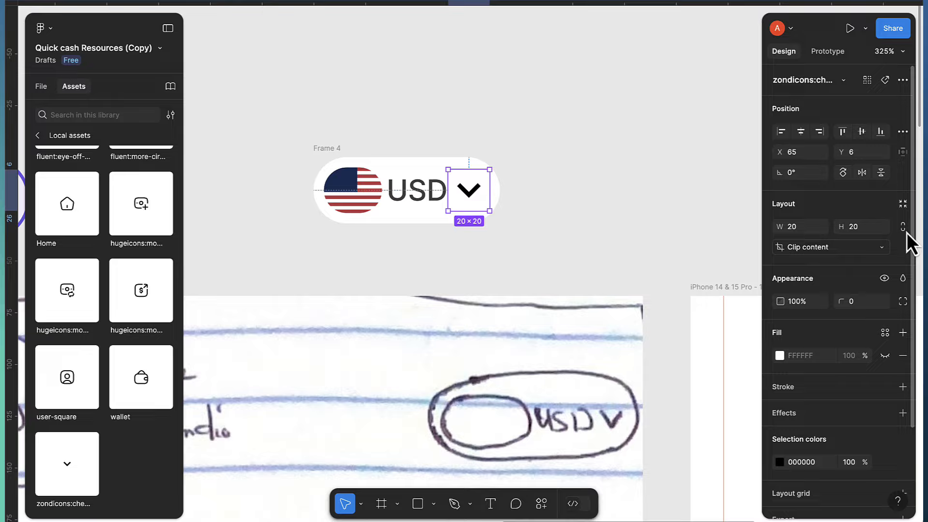
Size the chevron 18×18 and colour it with the dark style
left_click(872, 232)
type("18")
key("Return")
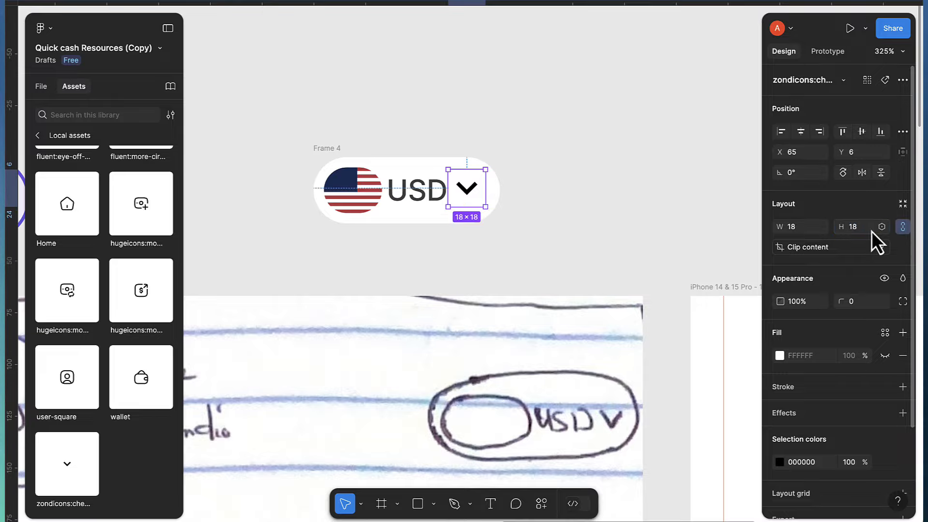
scroll(650, 203, "up", 1)
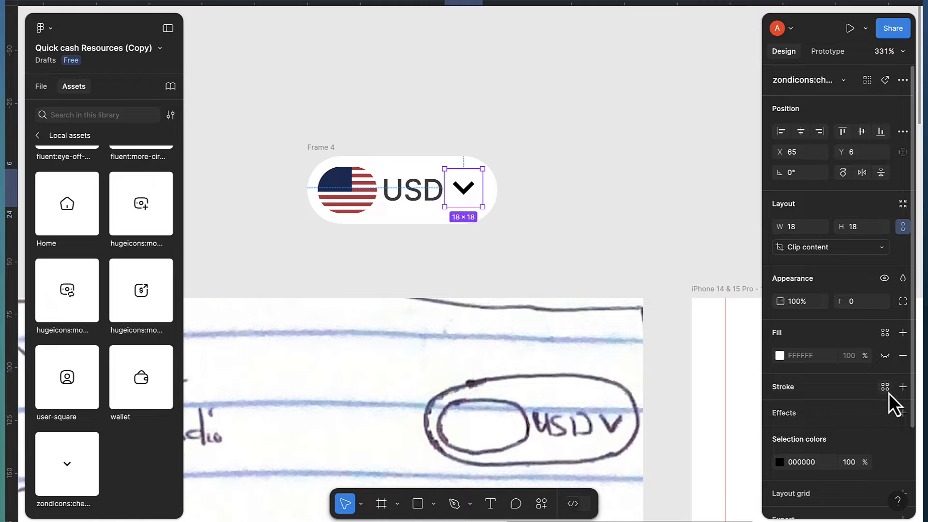
scroll(889, 395, "down", 1)
scroll(790, 426, "down", 2)
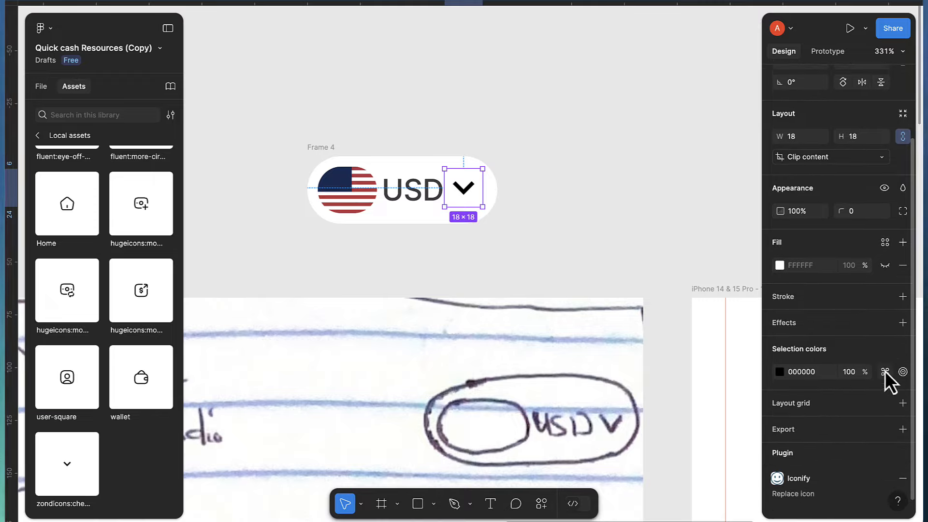
left_click(885, 371)
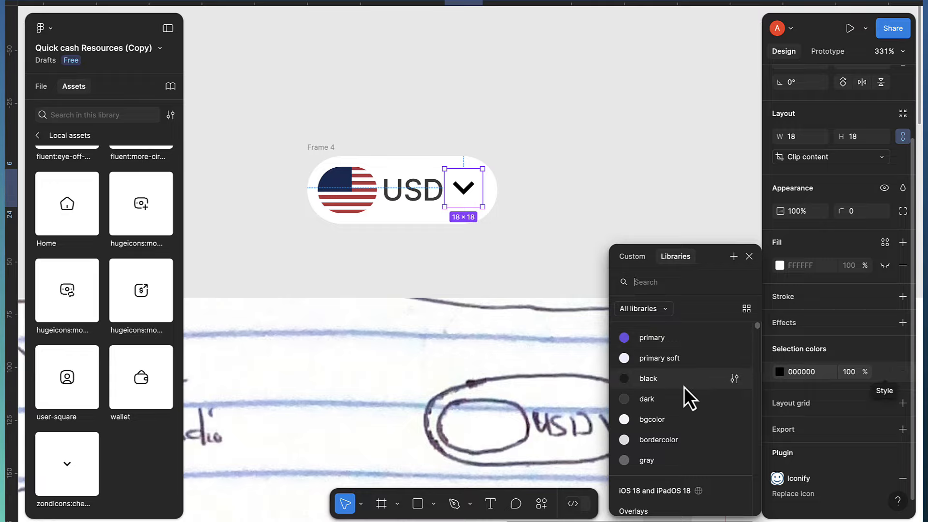
left_click(671, 400)
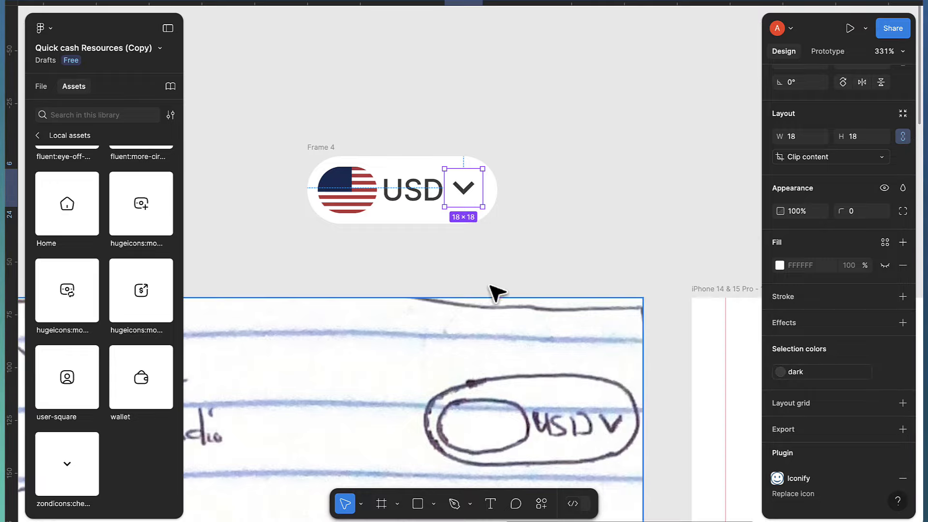
scroll(457, 196, "up", 1)
scroll(439, 195, "up", 1)
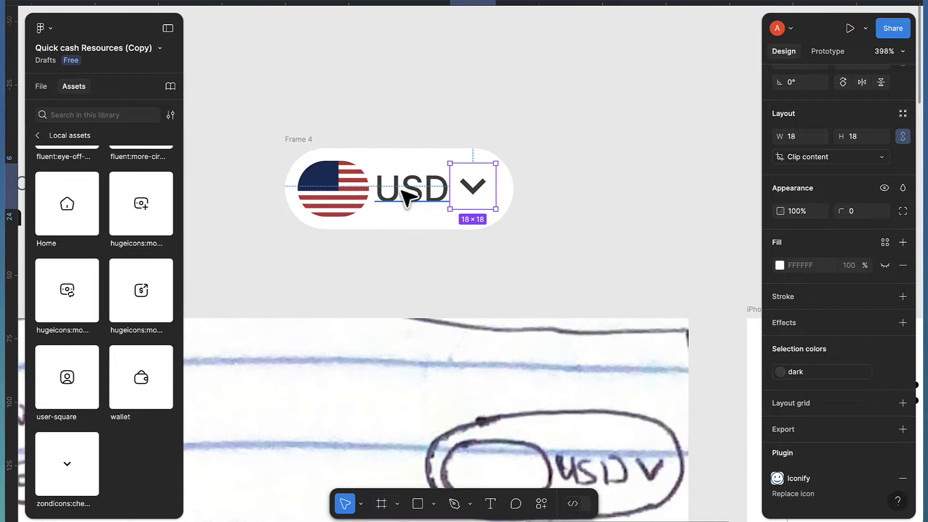
scroll(406, 196, "up", 1)
Wrap the flag, USD label and chevron in a horizontal auto layout with a 2 px gap
left_click(410, 199, "shift")
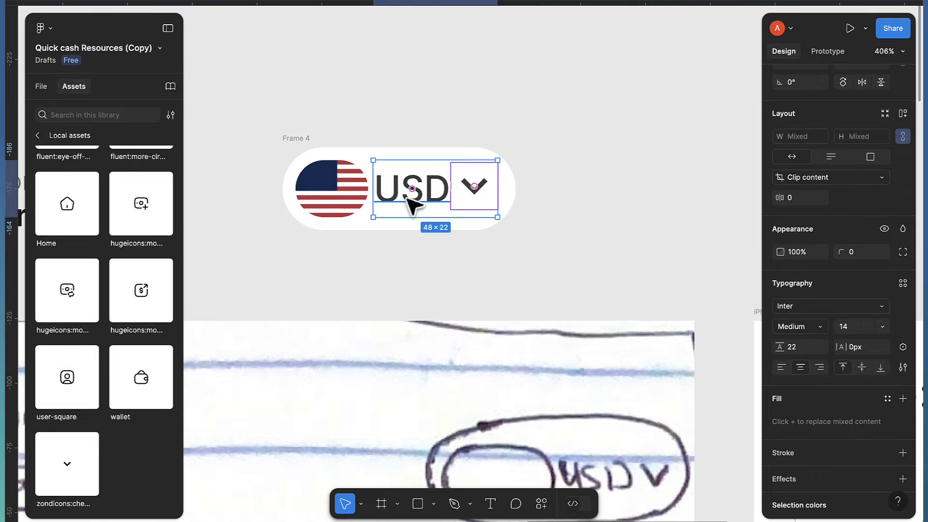
left_click(353, 203, "shift")
key("shift+a")
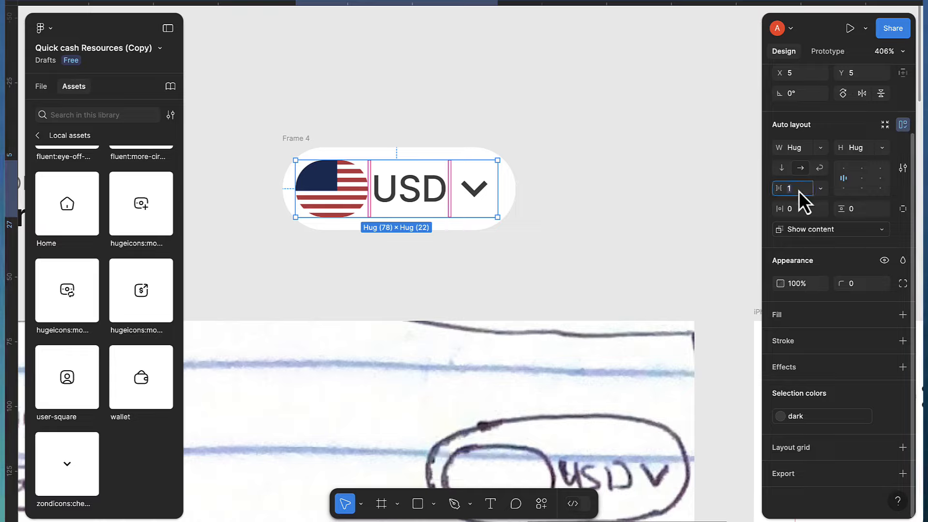
key("Up")
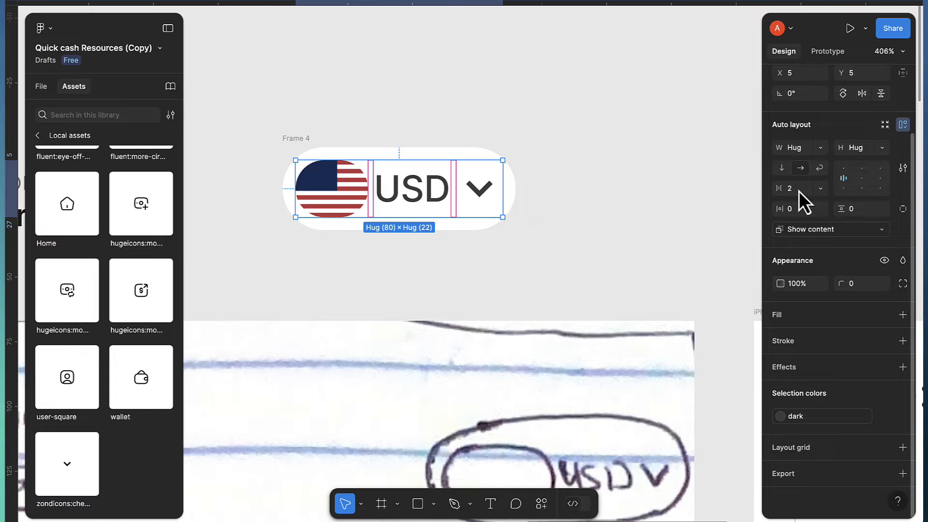
key("Return")
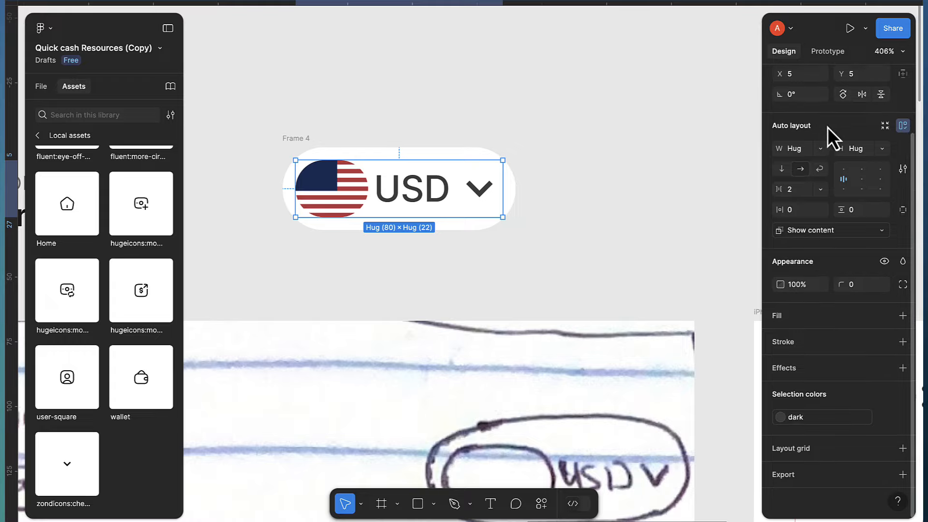
scroll(822, 116, "up", 2)
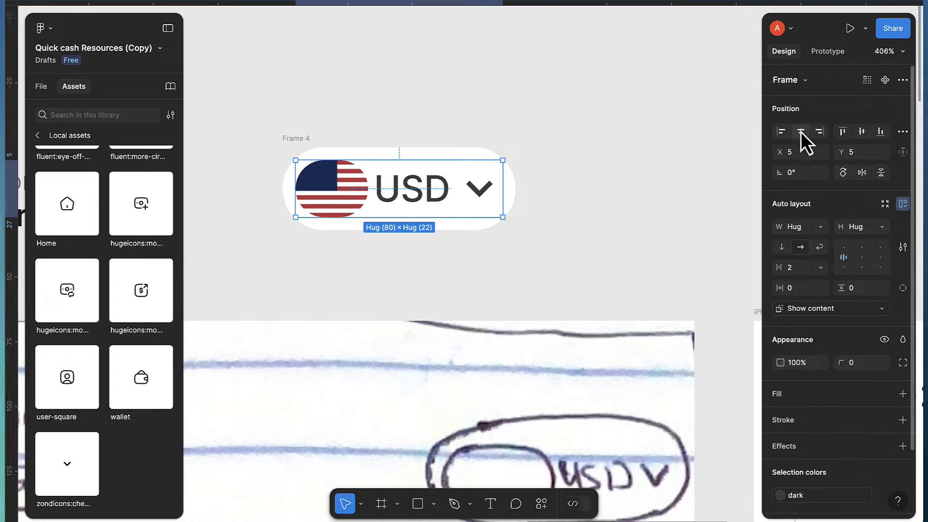
left_click(608, 205)
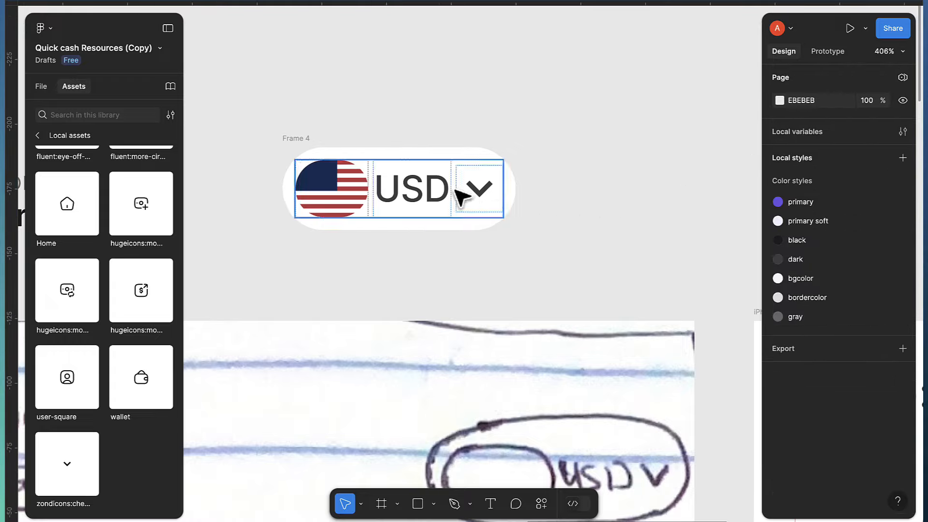
left_click(286, 140)
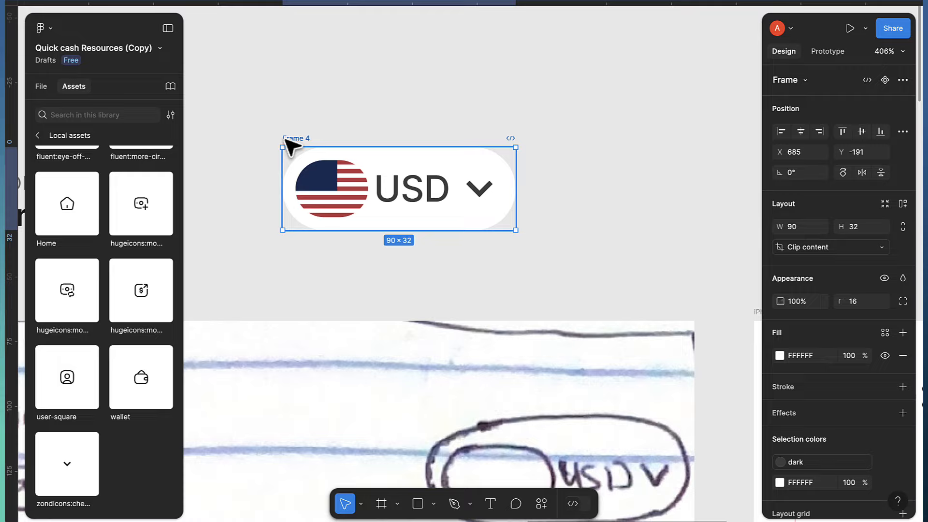
left_click(520, 261)
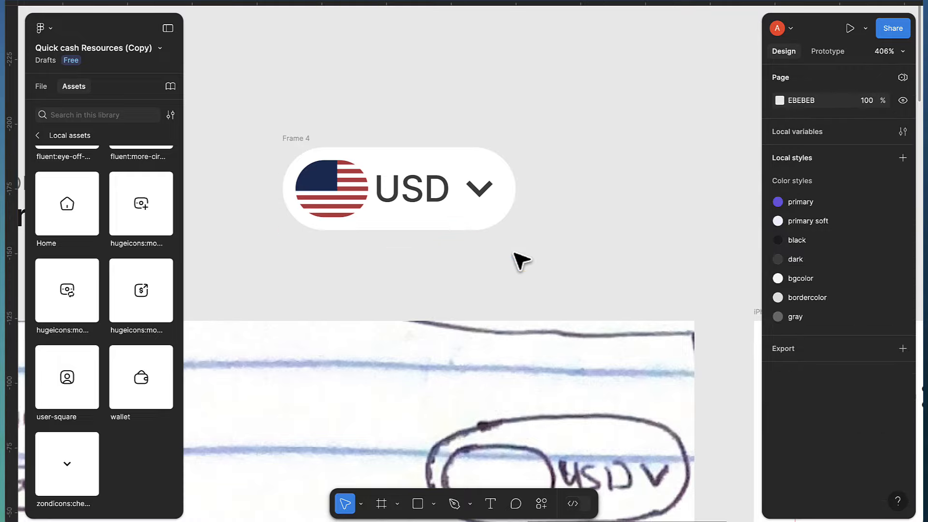
scroll(519, 261, "down", 4)
scroll(500, 384, "down", 3)
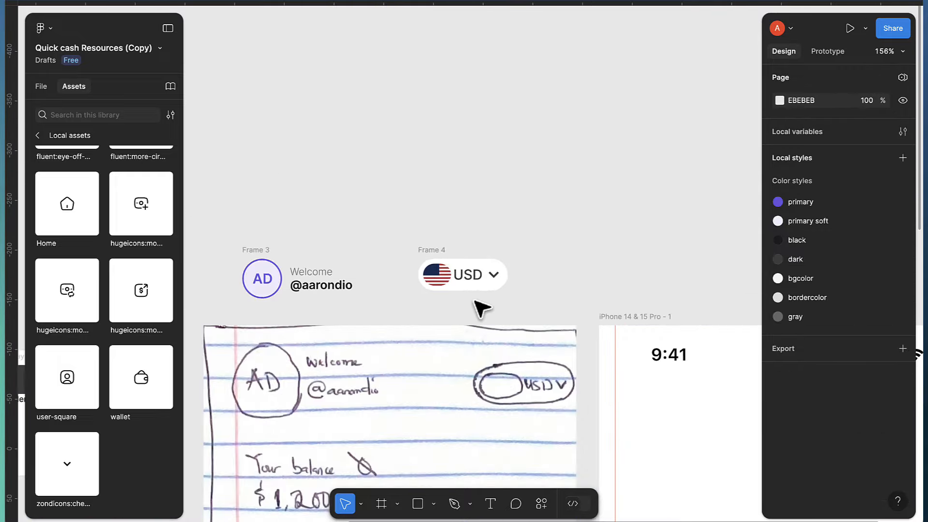
Wrap Frame 4 and the Frame 3 profile block in an auto layout with middle-left alignment
scroll(480, 311, "left", 3)
left_click(534, 249)
left_click(533, 250)
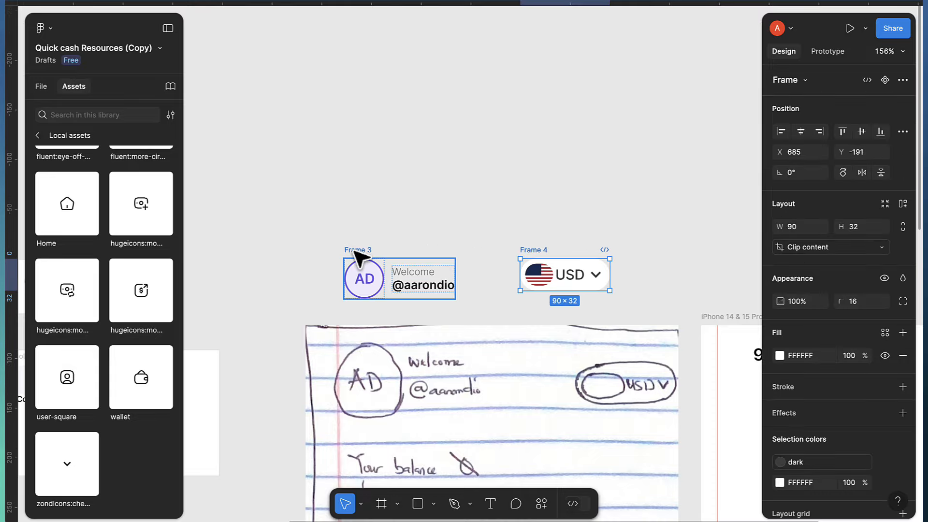
left_click(357, 250, "shift")
key("shift+a")
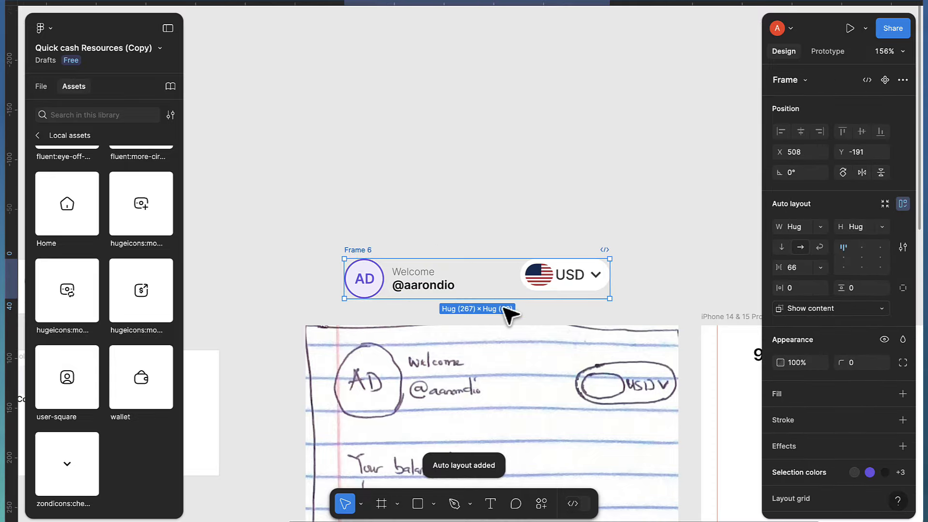
scroll(503, 310, "up", 2)
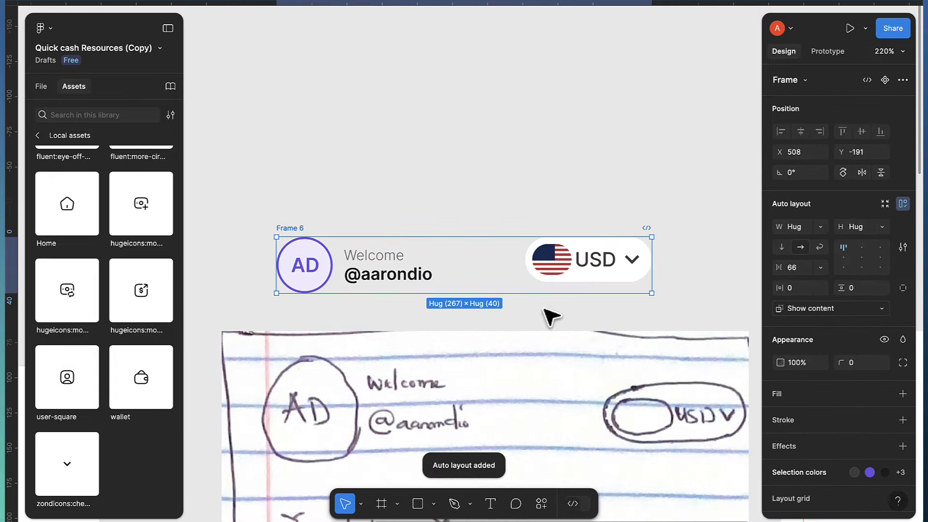
left_click(844, 259)
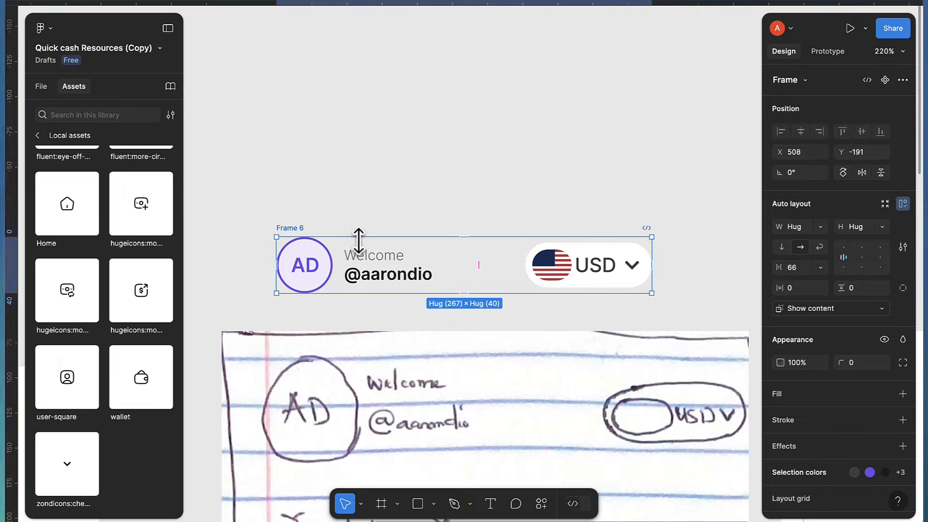
Rename the new auto layout frame to 'Header'
double_click(290, 227)
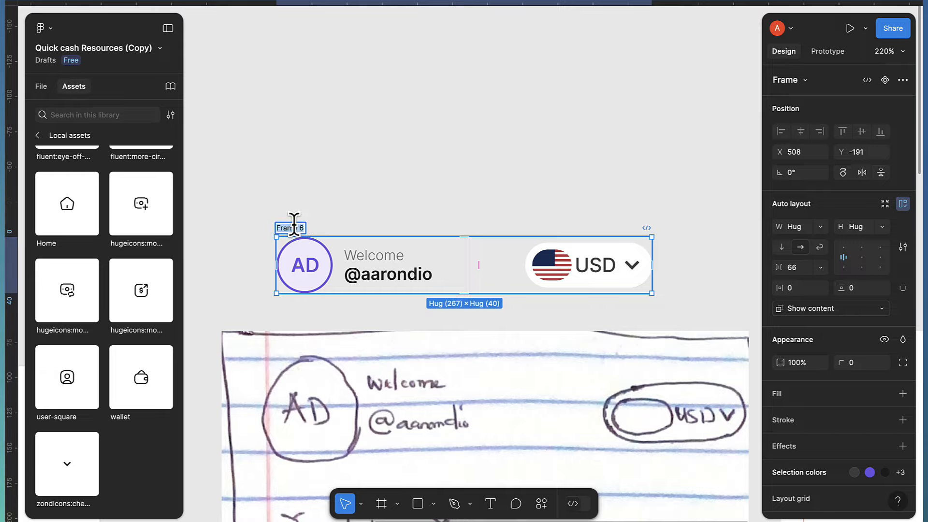
type("Header")
key("Return")
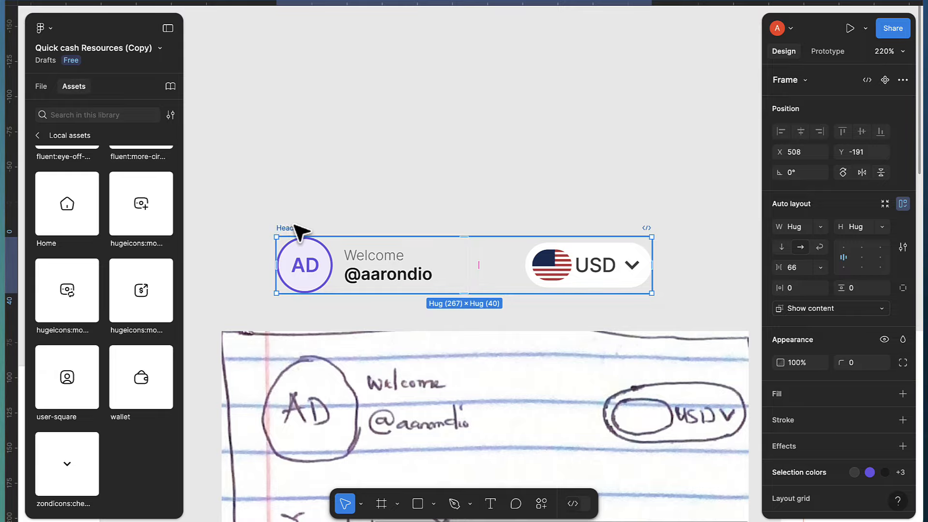
scroll(352, 238, "down", 3)
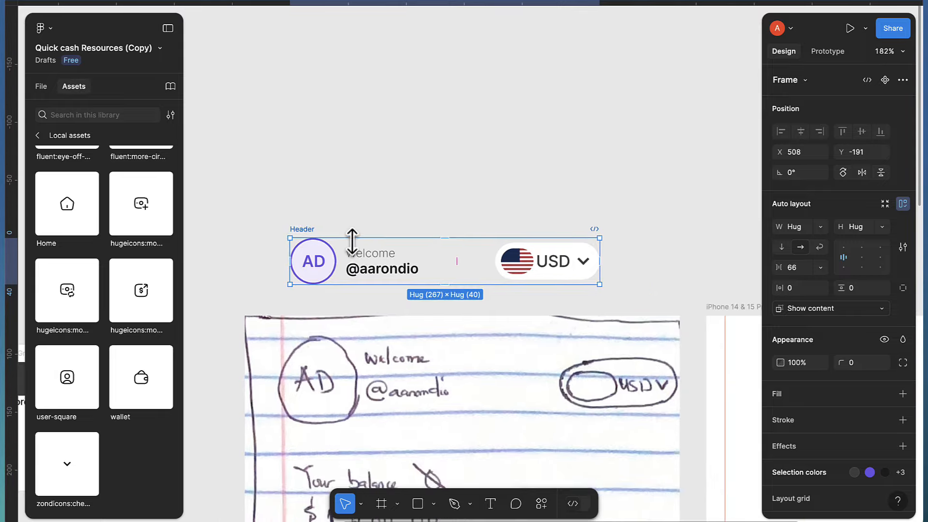
Make the Header a component and set its auto layout gap to Auto
left_click(885, 80)
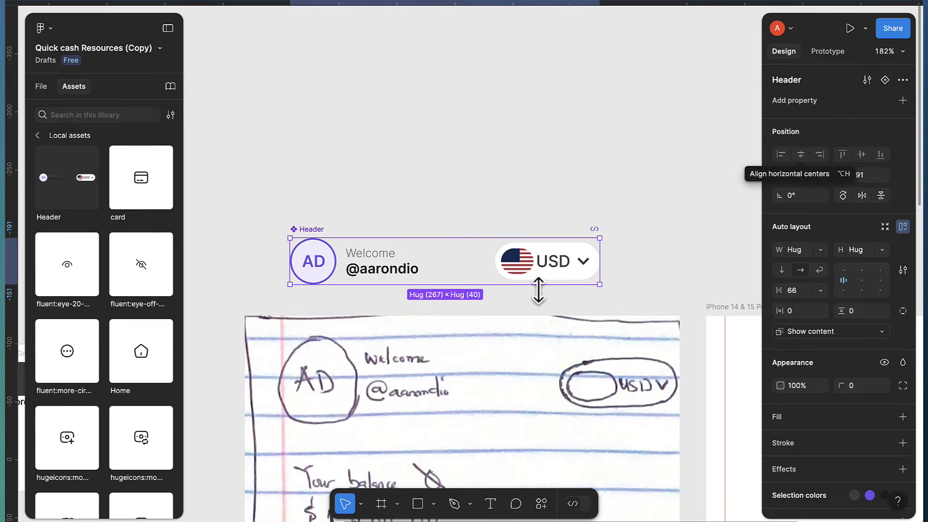
left_click(791, 291)
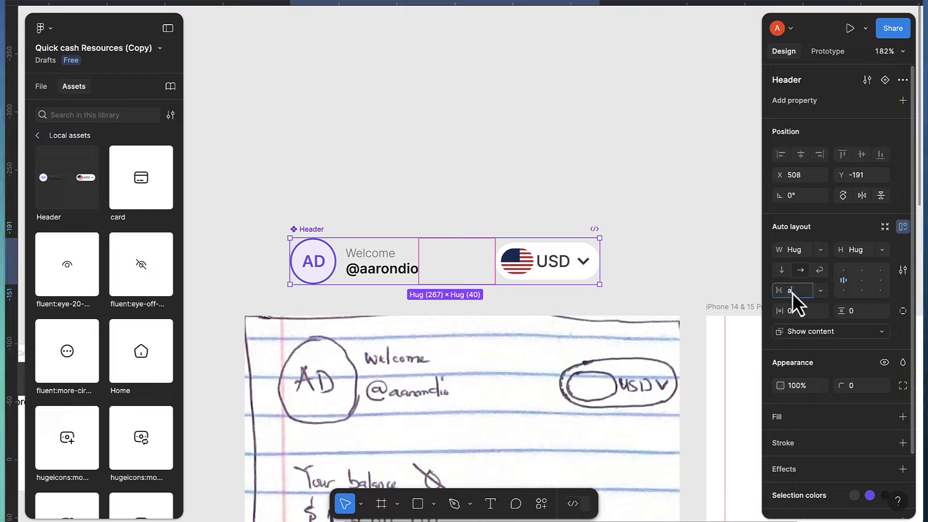
type("auto")
key("Return")
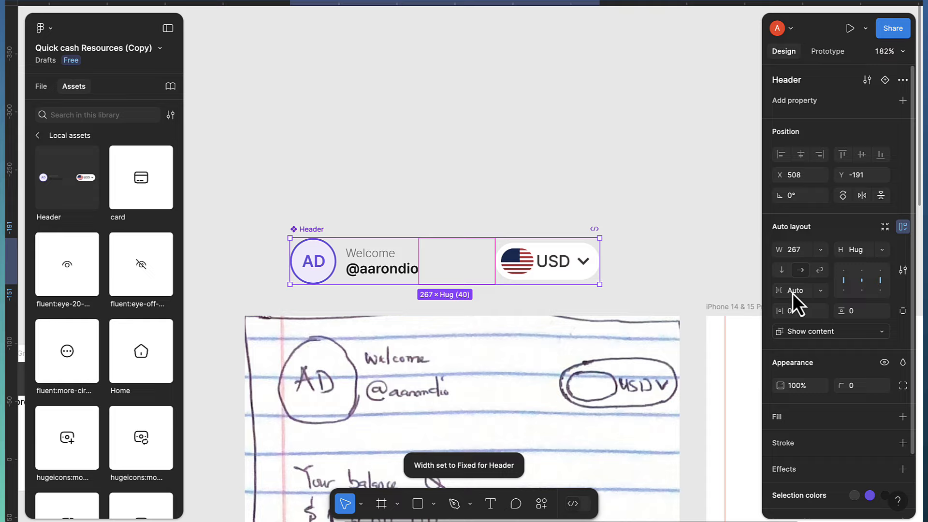
scroll(595, 222, "down", 1)
scroll(609, 241, "down", 2)
scroll(618, 261, "right", 5)
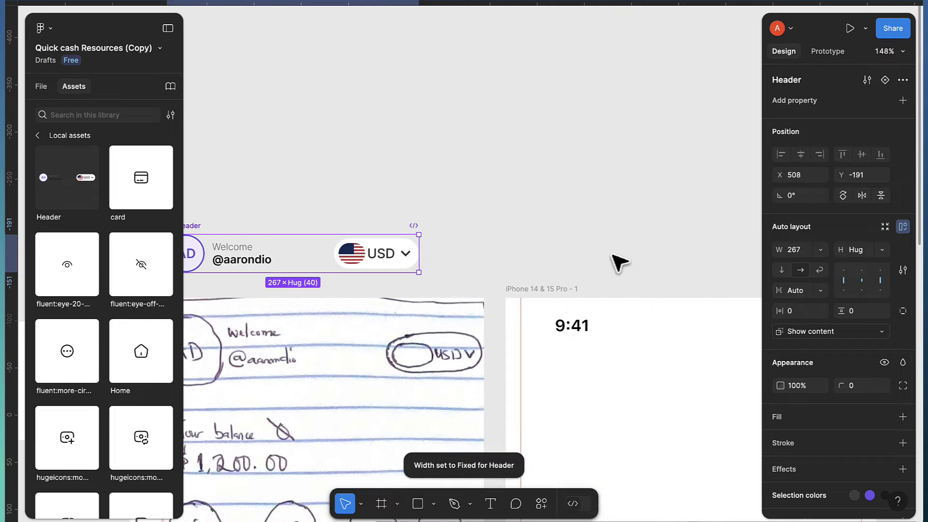
scroll(618, 258, "down", 2)
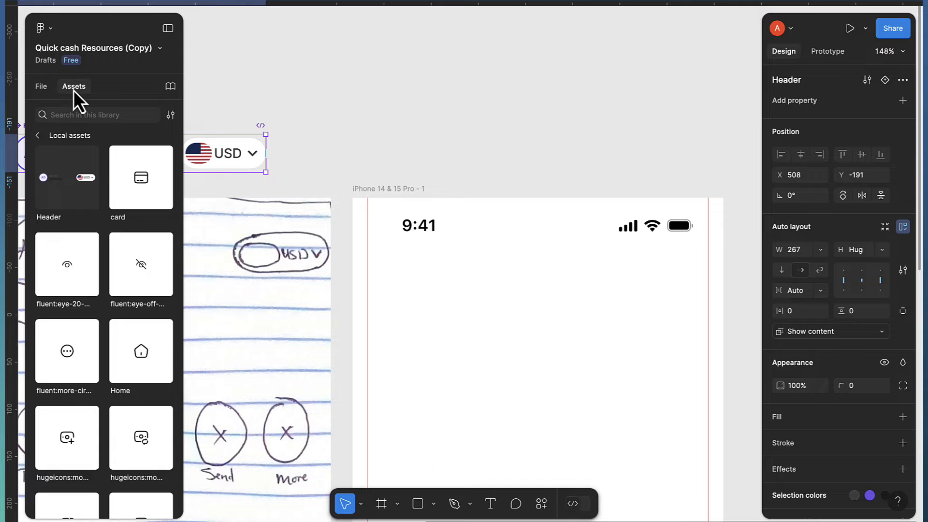
left_click_drag(51, 174, 537, 304)
scroll(485, 313, "up", 1)
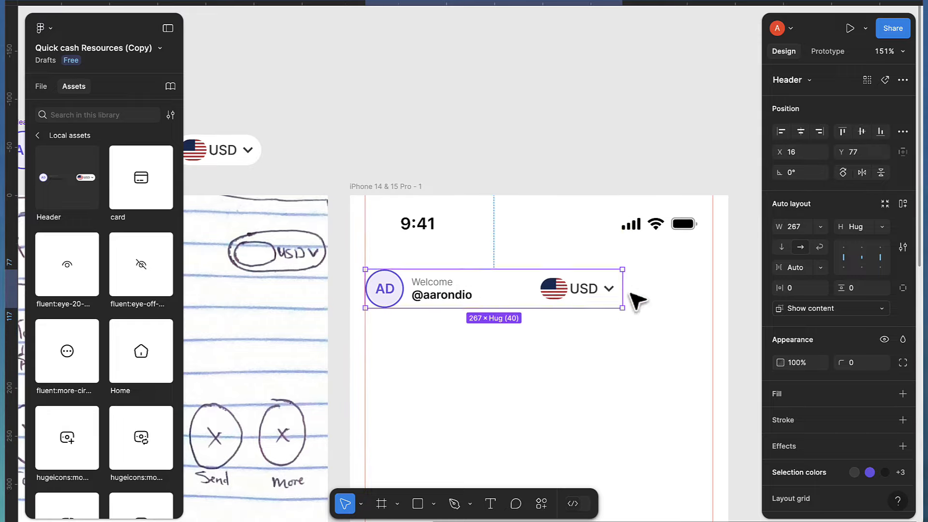
left_click_drag(622, 295, 710, 297)
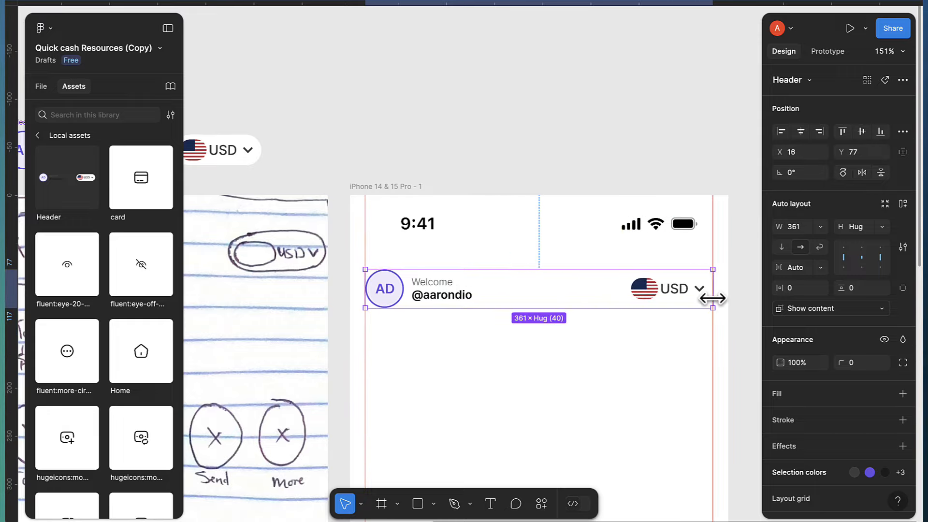
scroll(603, 310, "down", 1)
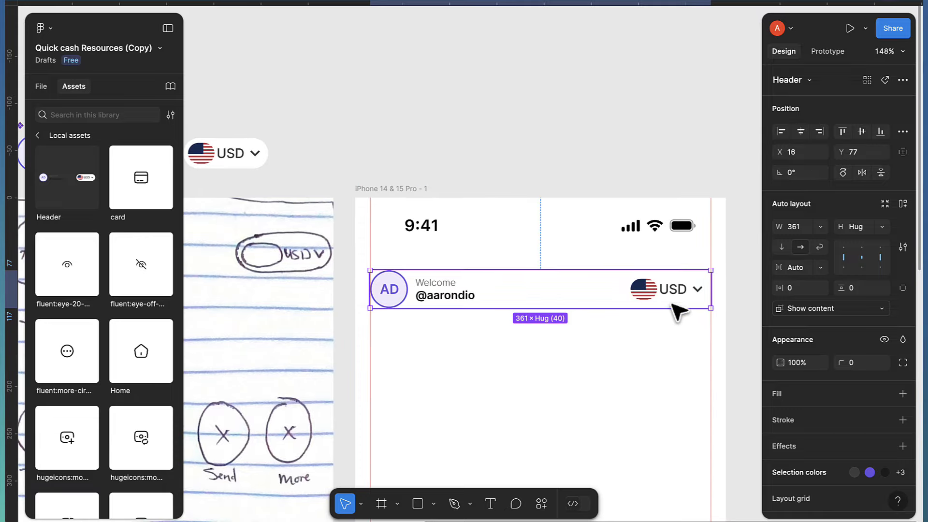
scroll(628, 304, "left", 5)
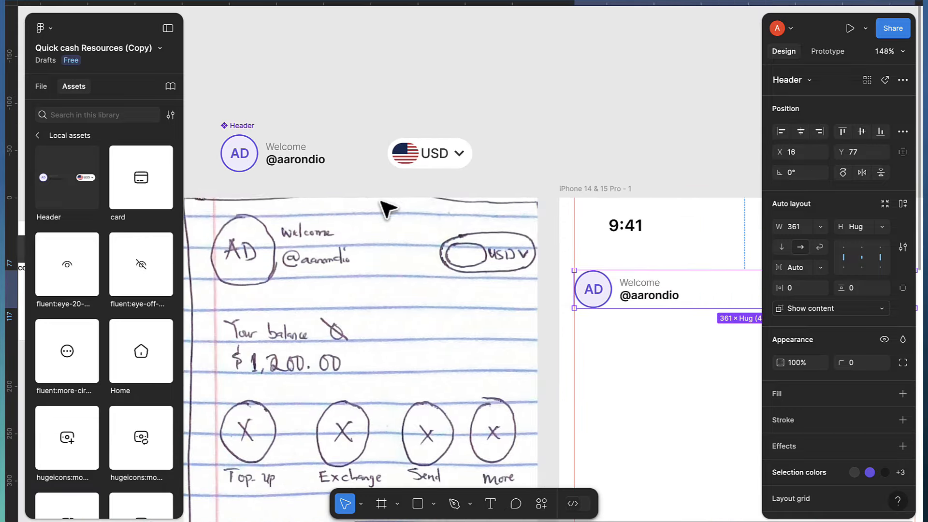
scroll(423, 176, "up", 3)
Give the USD currency pill a stroke using the bordercolor colour style
left_click(429, 163)
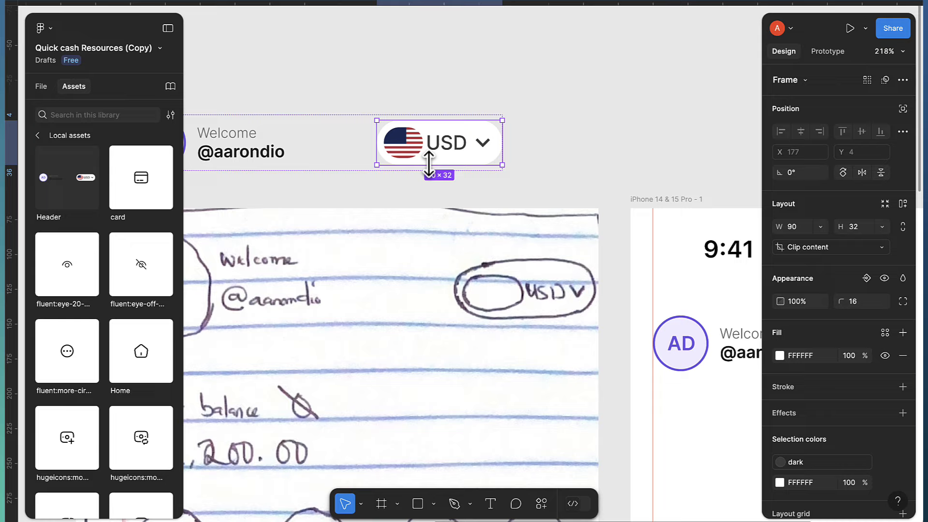
scroll(821, 362, "down", 2)
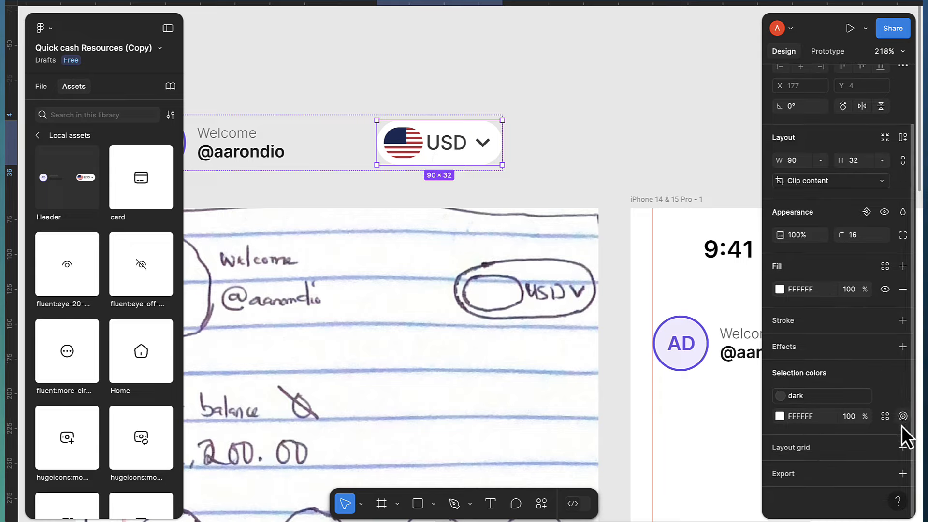
left_click(901, 323)
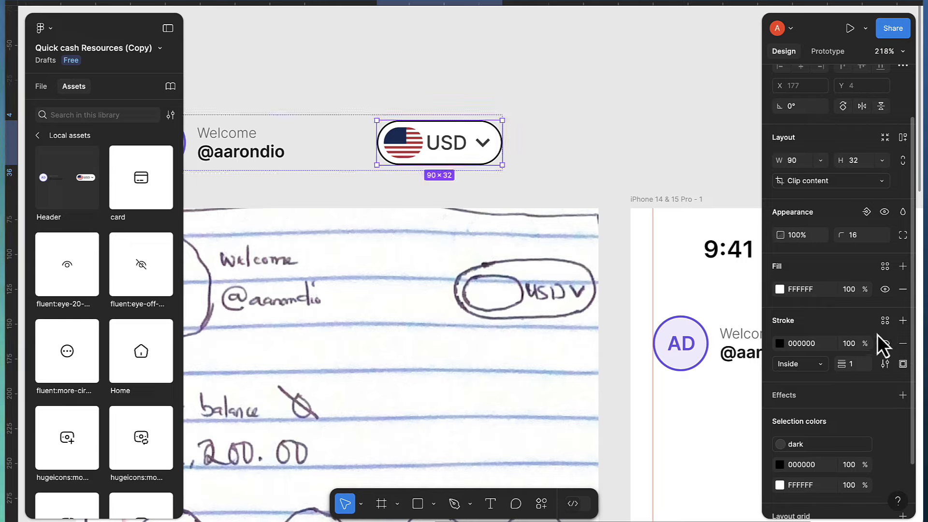
left_click(886, 325)
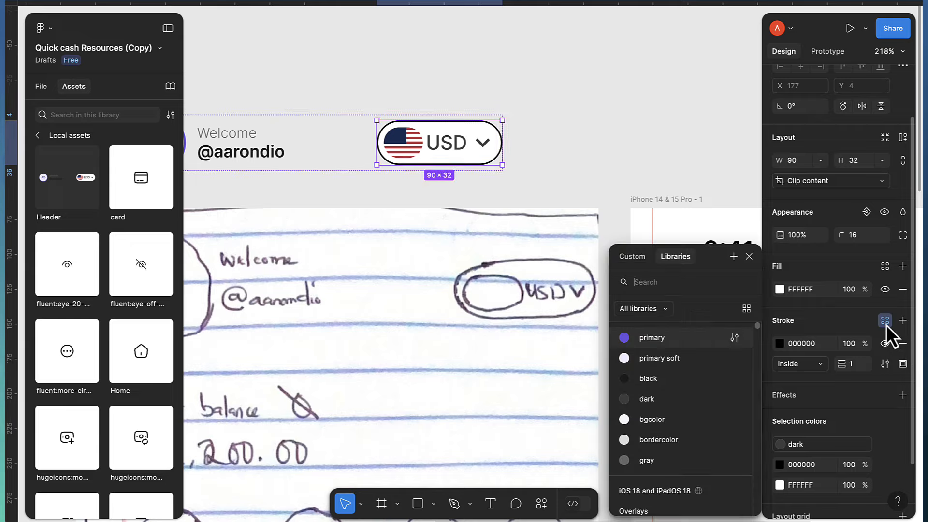
left_click(658, 442)
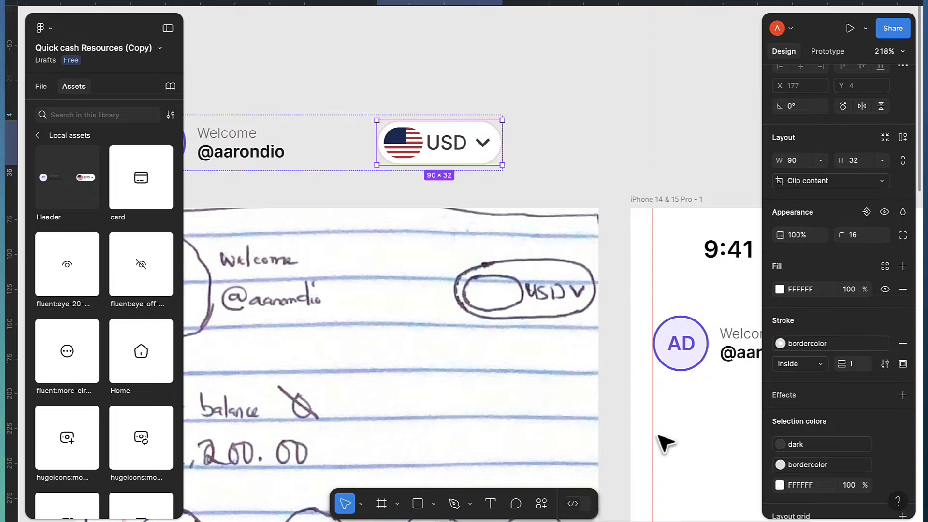
left_click(559, 180)
scroll(564, 209, "down", 5)
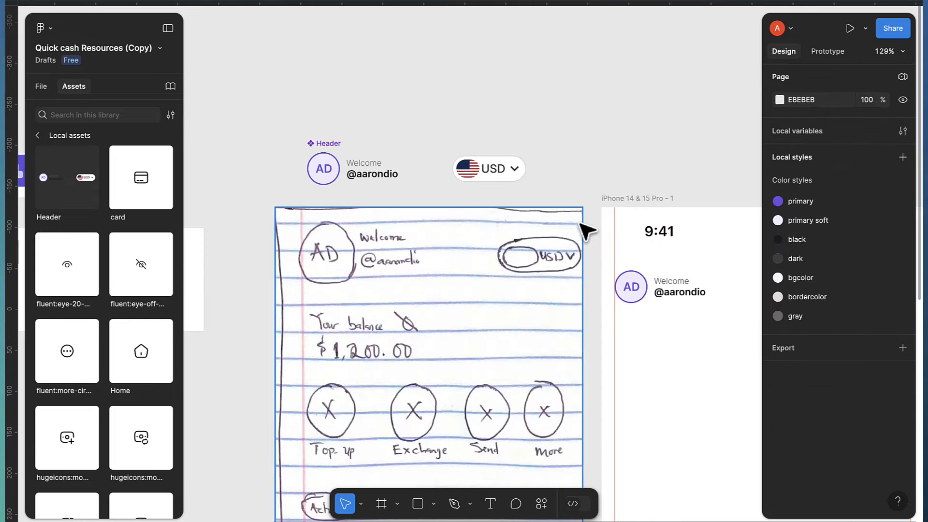
scroll(587, 230, "right", 5)
scroll(597, 347, "up", 5)
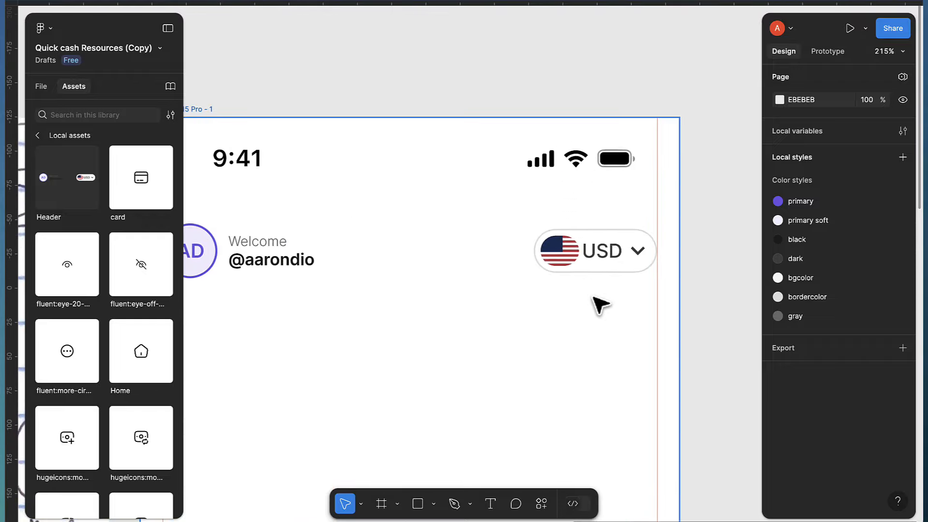
scroll(608, 303, "right", 3)
scroll(602, 300, "left", 3)
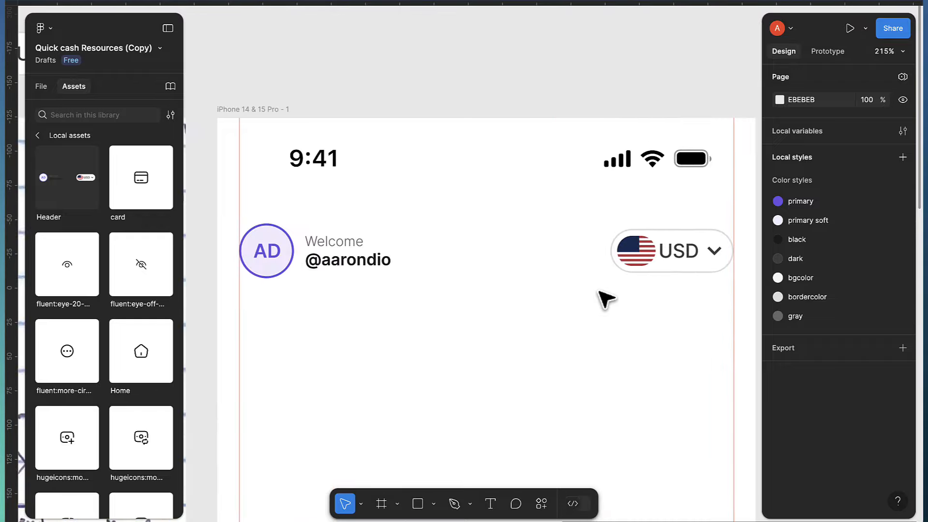
scroll(605, 298, "down", 1)
left_click(382, 254)
scroll(402, 263, "down", 5)
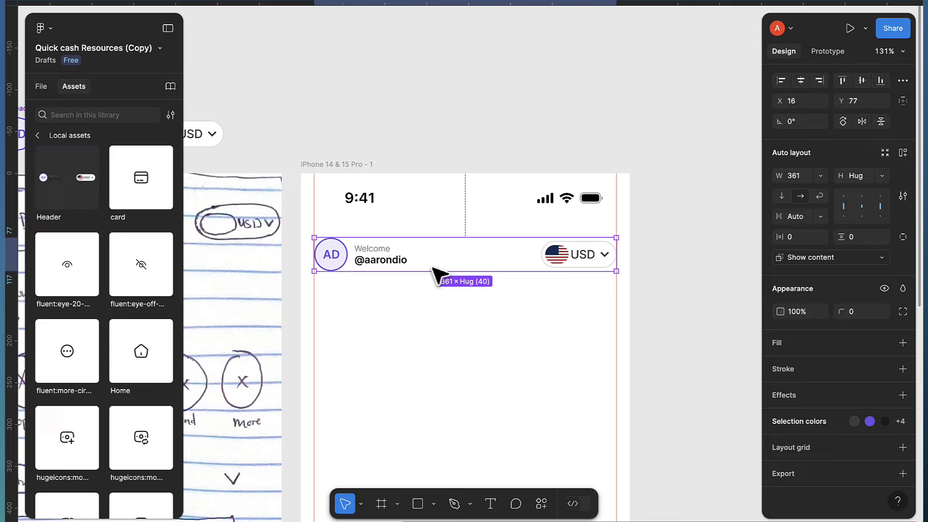
scroll(435, 269, "left", 3)
scroll(312, 290, "up", 3)
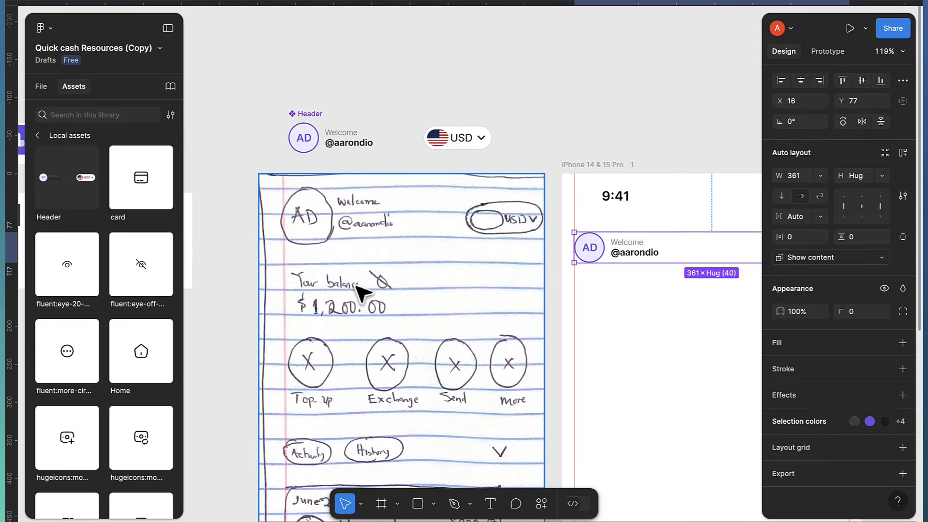
scroll(360, 290, "left", 8)
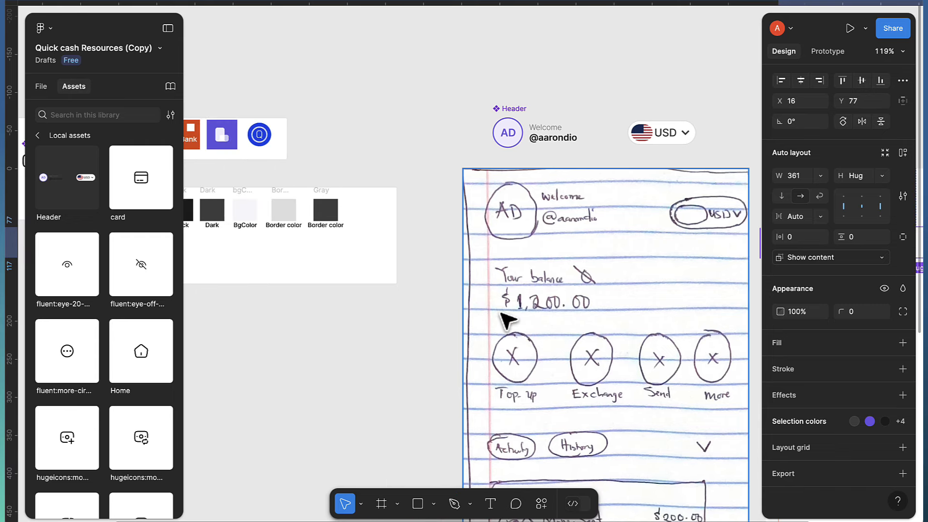
scroll(504, 311, "down", 2)
scroll(517, 319, "down", 1)
scroll(405, 314, "down", 4)
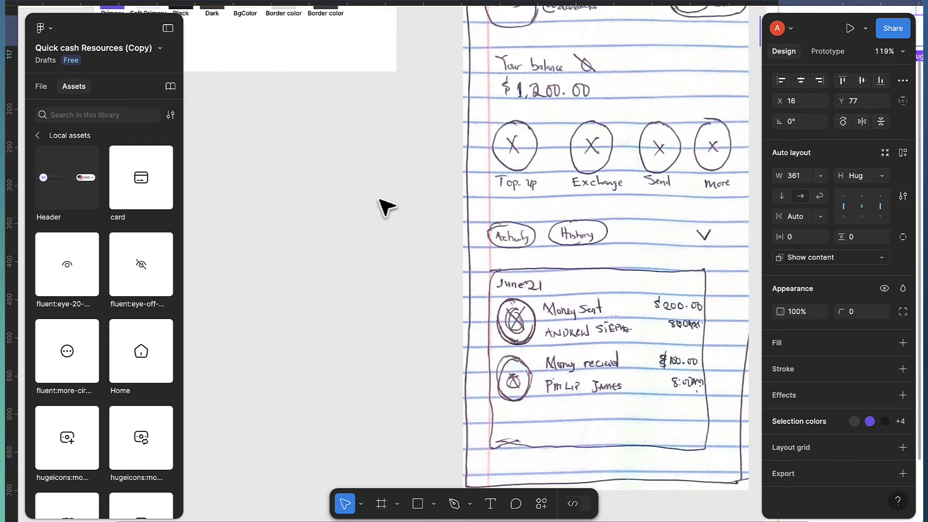
Add a 'Your Balance' text layer on the empty canvas
left_click(345, 170)
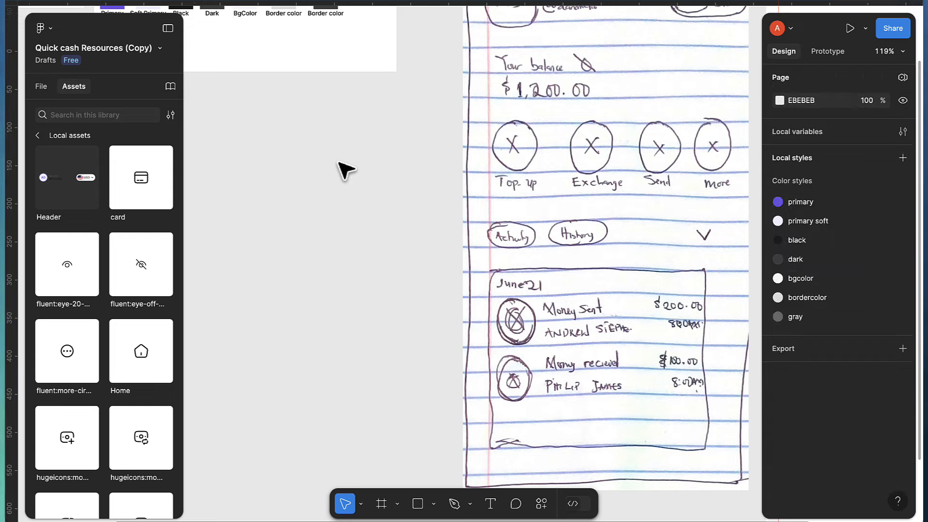
key("t")
left_click(329, 156)
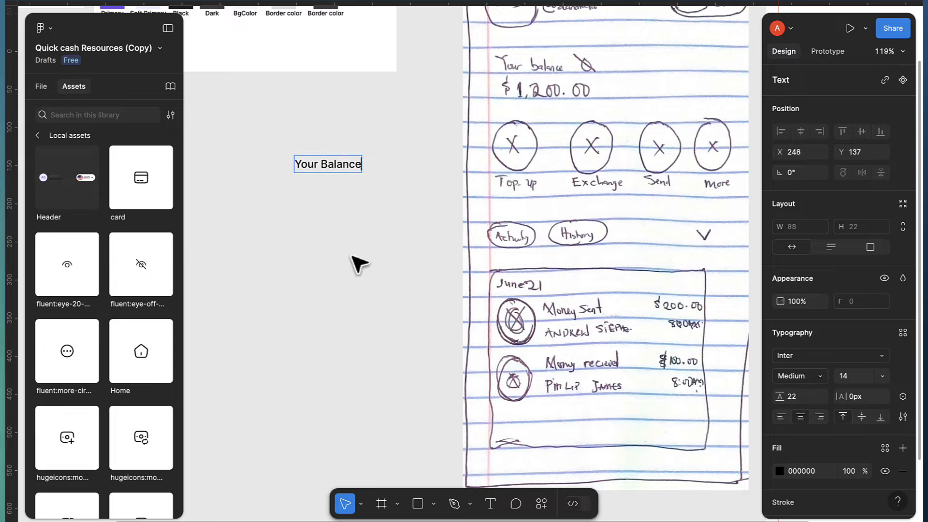
key("Escape")
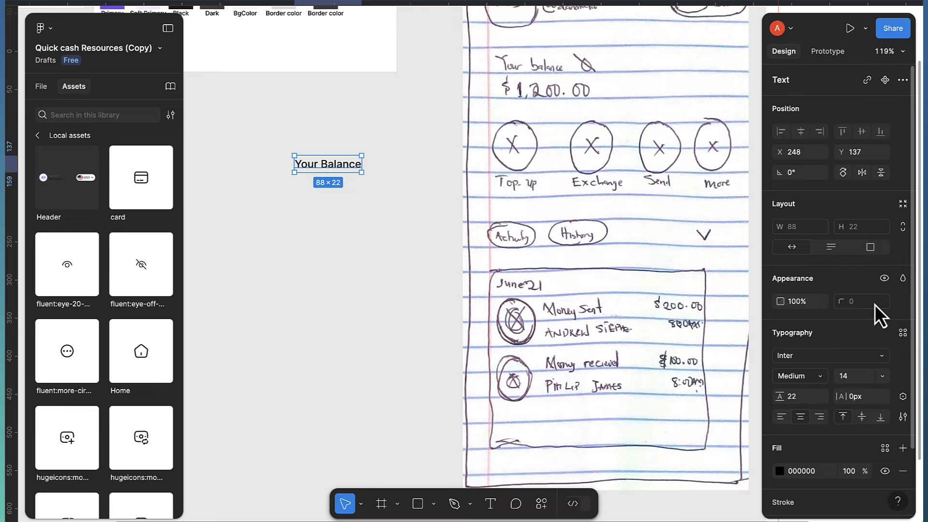
Set the Your Balance label to font size 12, Light weight
scroll(856, 368, "down", 2)
left_click(854, 346)
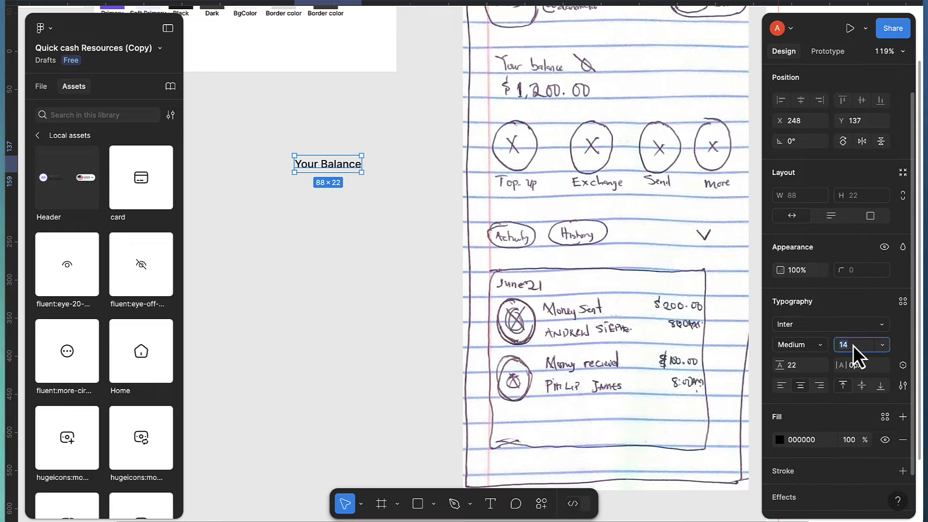
type("12")
key("Return")
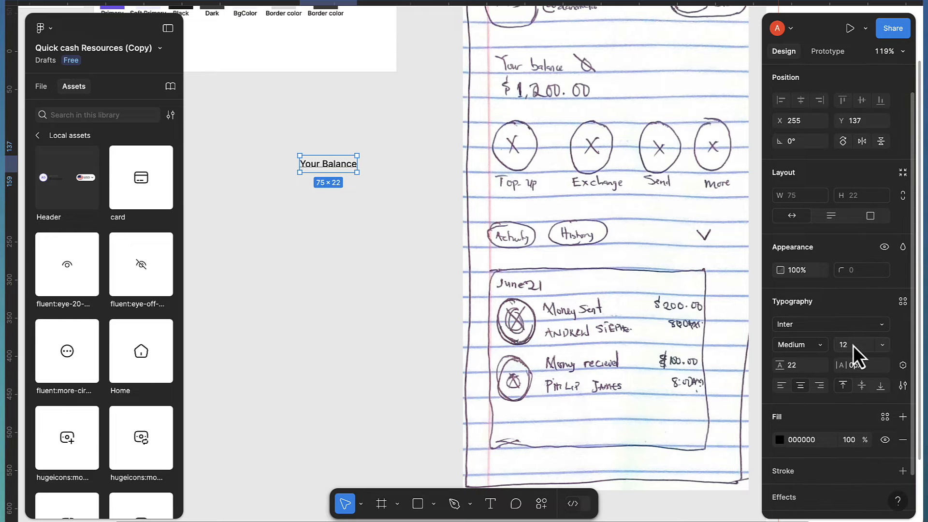
left_click(810, 347)
left_click(805, 318)
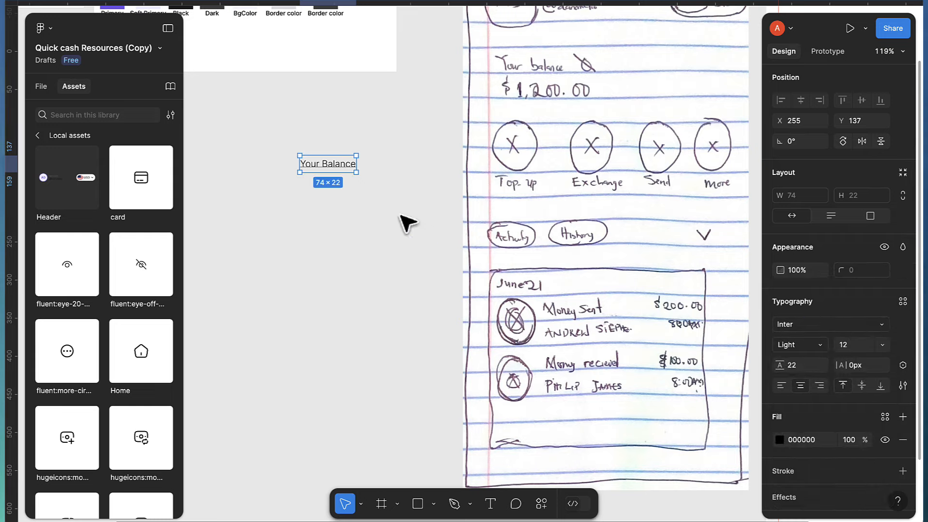
Colour the Your Balance label with the gray fill style
scroll(848, 434, "down", 2)
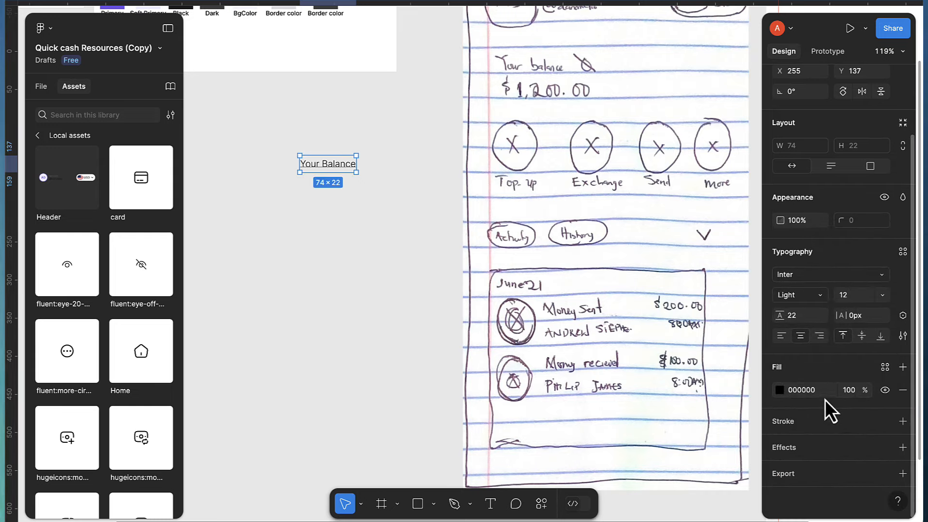
left_click(883, 369)
scroll(677, 433, "down", 3)
scroll(667, 402, "up", 1)
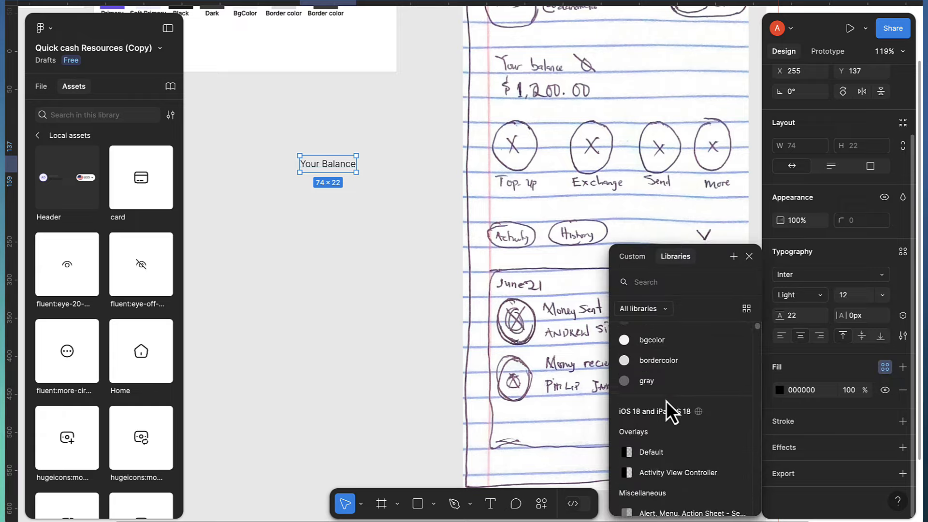
left_click(659, 393)
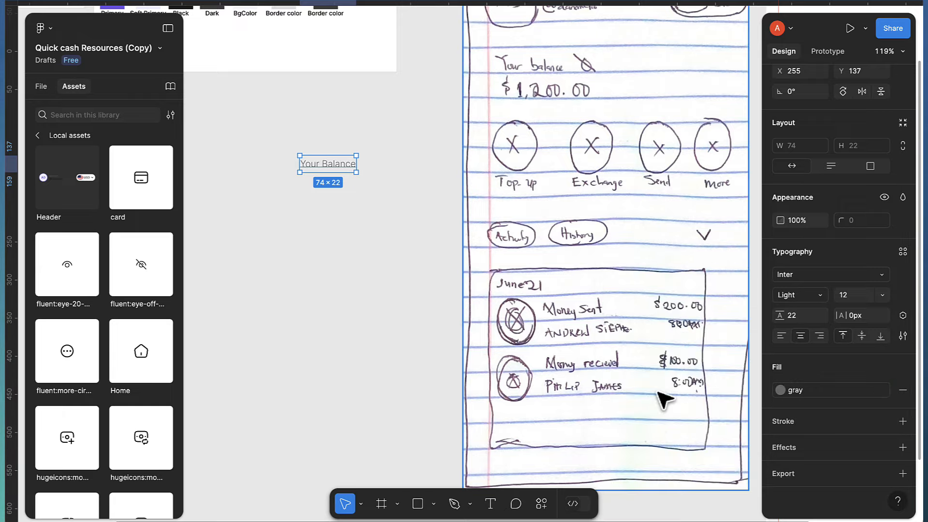
scroll(288, 186, "up", 5)
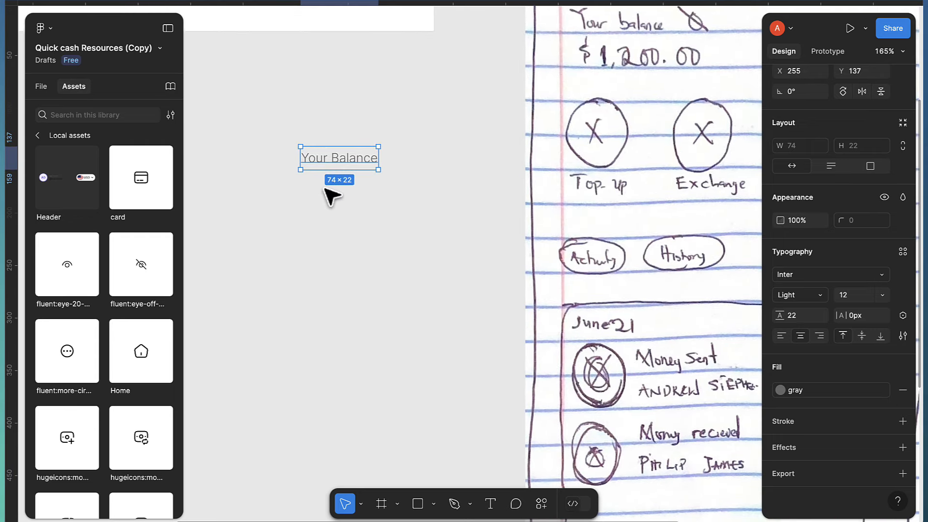
scroll(323, 191, "down", 2)
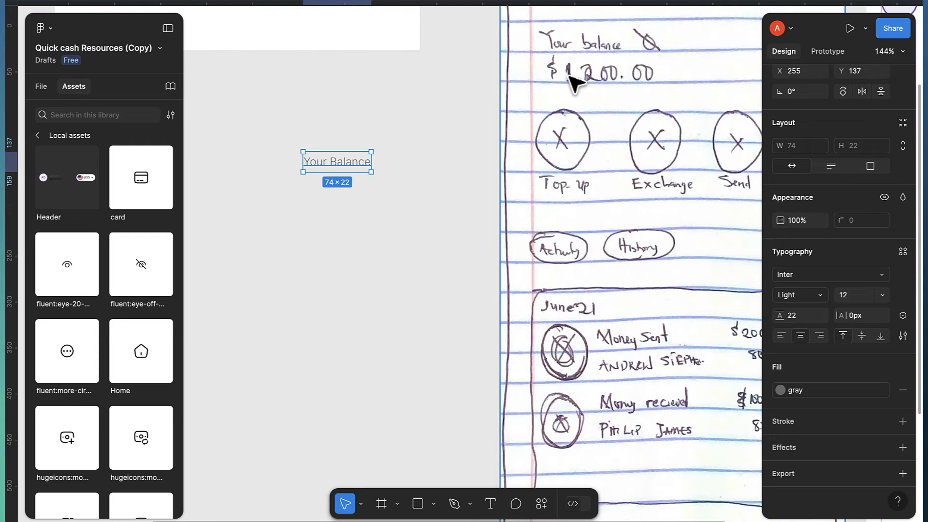
left_click(315, 195)
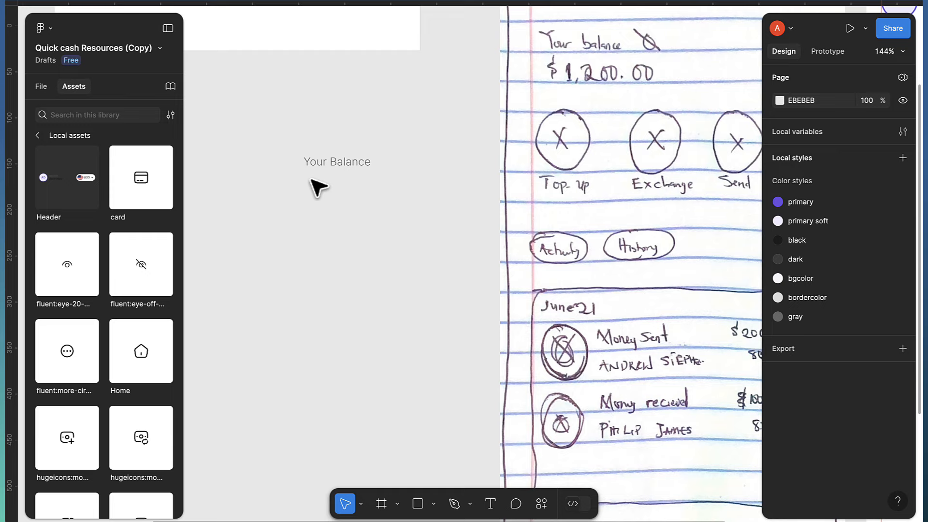
scroll(314, 181, "up", 1)
Add a '$1200.00' text layer below the Your Balance label
key("t")
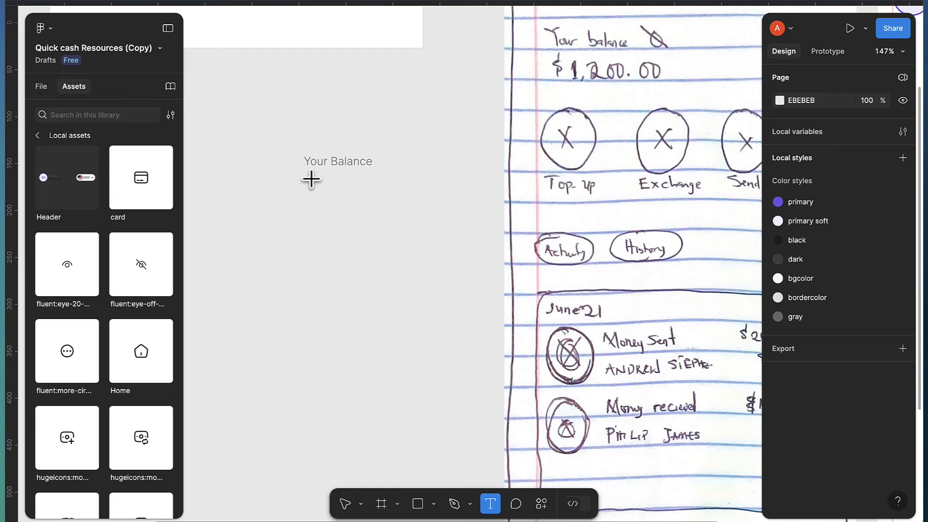
left_click(312, 180)
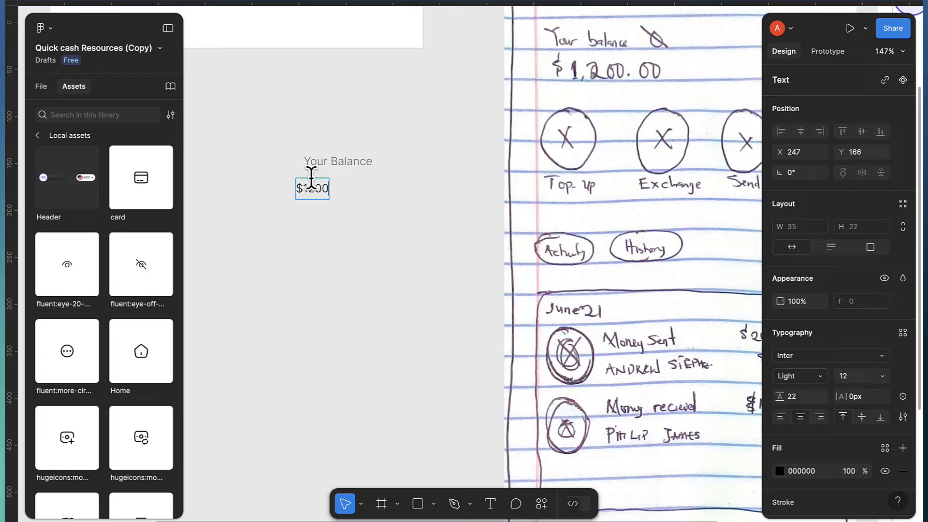
type("$1200.00")
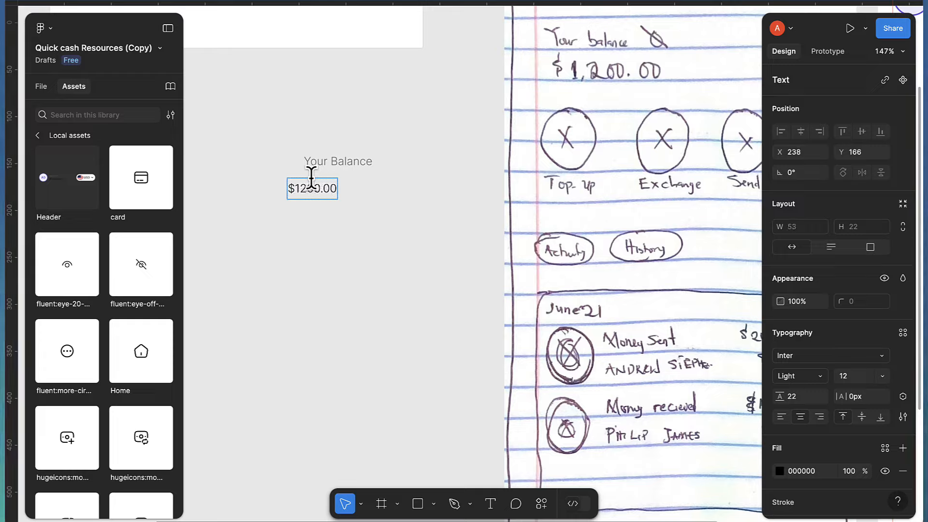
key("Escape")
left_click_drag(303, 196, 312, 189)
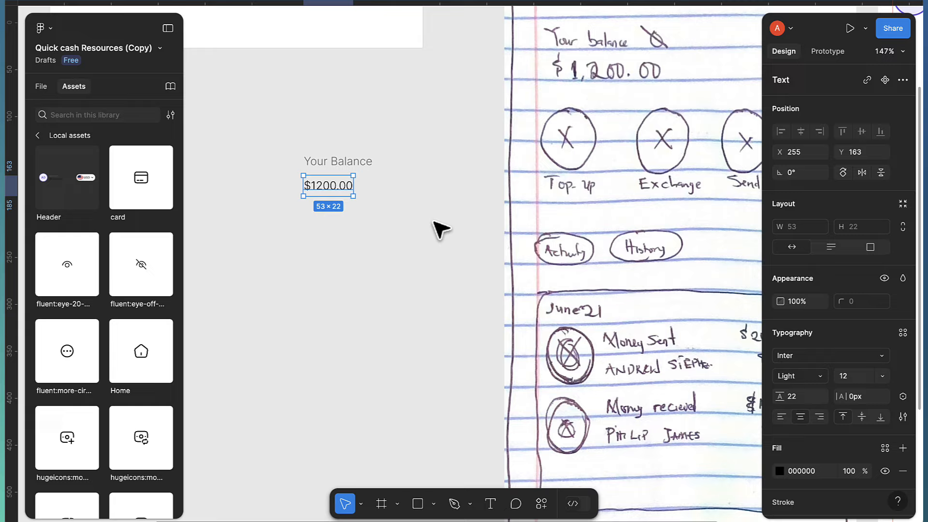
Set $1200.00 to Semi Bold 24 and align it under Your Balance
left_click(849, 376)
key("Return")
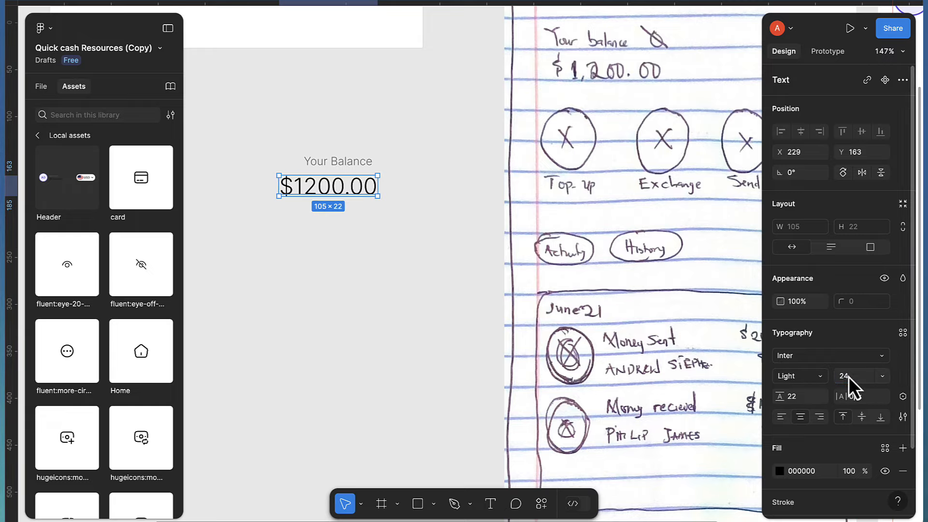
left_click(807, 379)
left_click(811, 422)
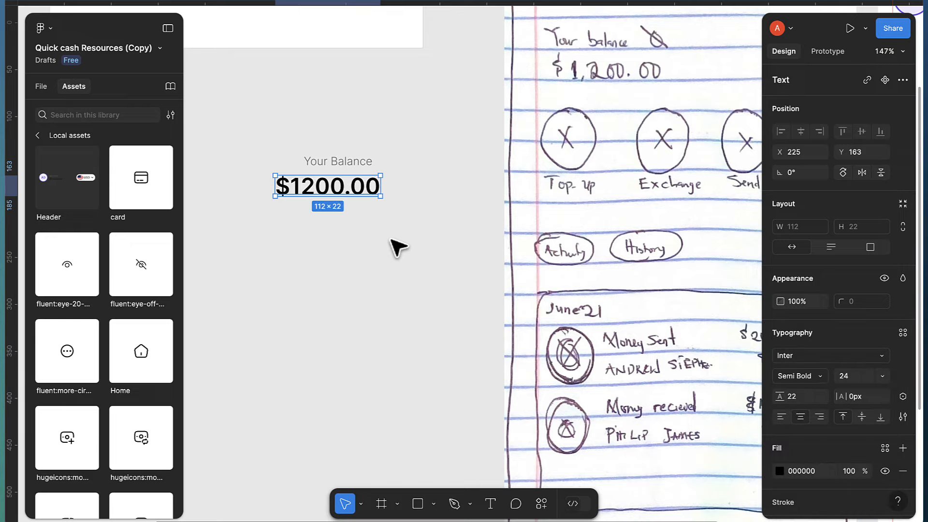
left_click_drag(311, 193, 342, 200)
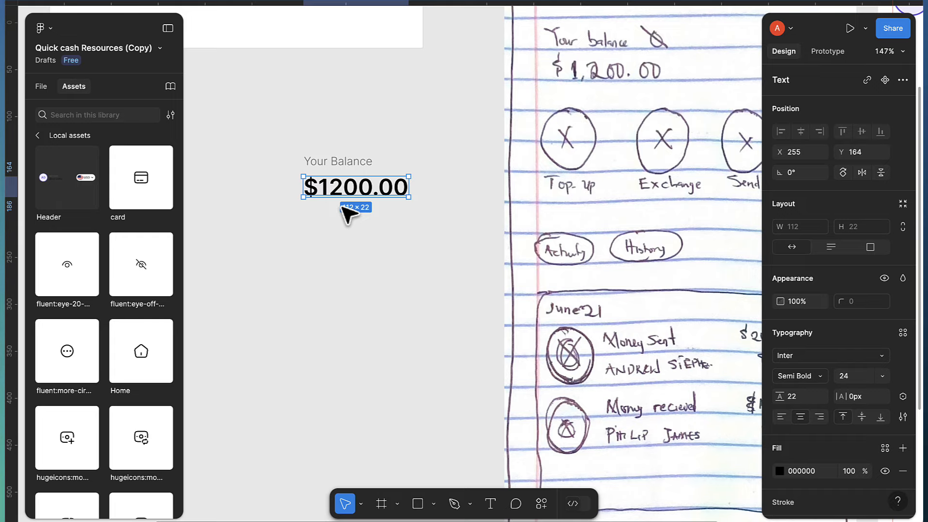
scroll(342, 207, "up", 3)
scroll(358, 188, "down", 4)
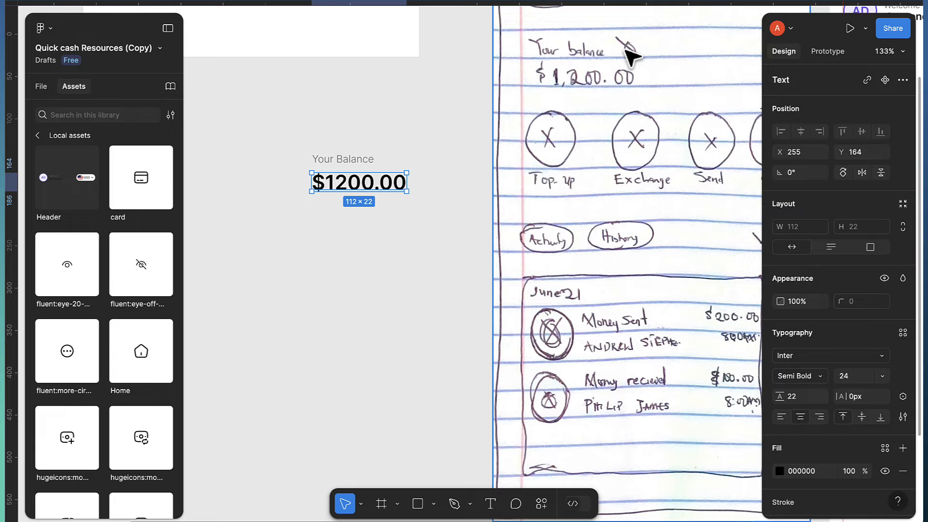
scroll(148, 290, "down", 1)
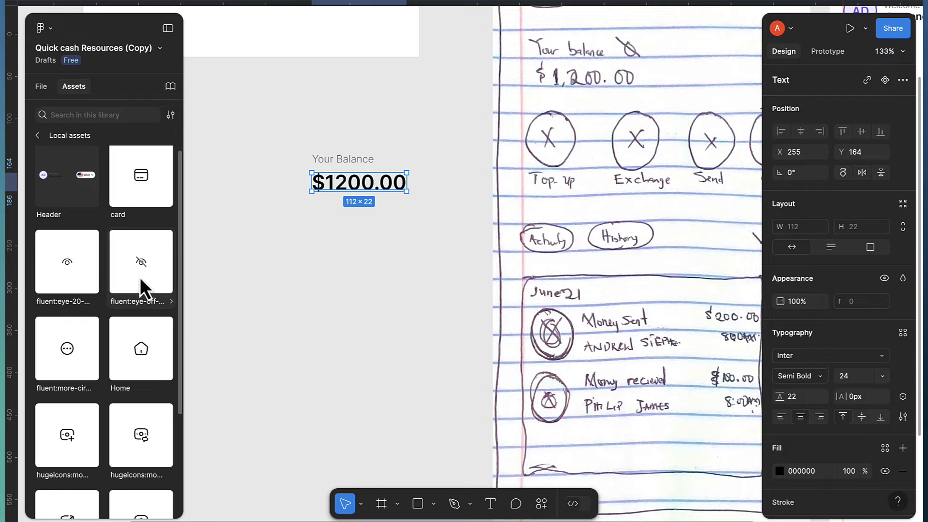
Place the eye-off icon asset right next to the Your Balance label
left_click_drag(140, 265, 400, 163)
scroll(400, 165, "up", 5)
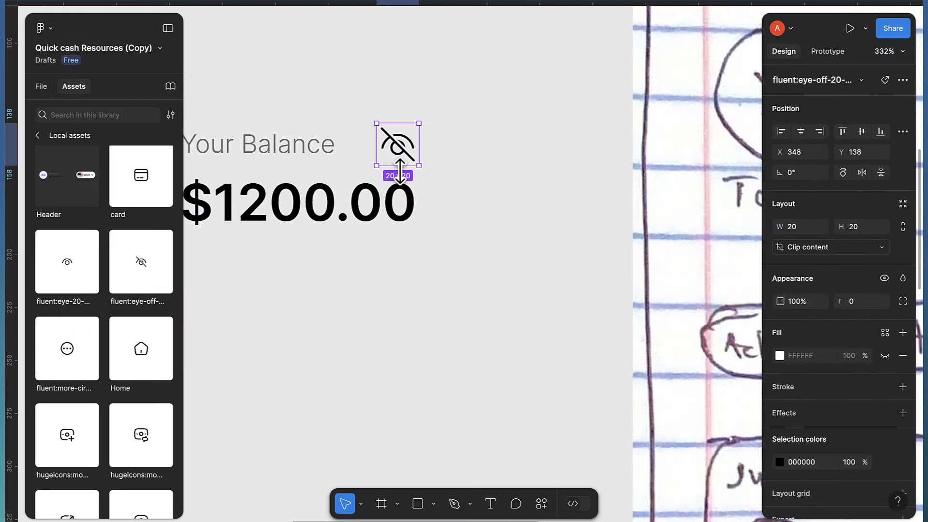
scroll(408, 178, "left", 4)
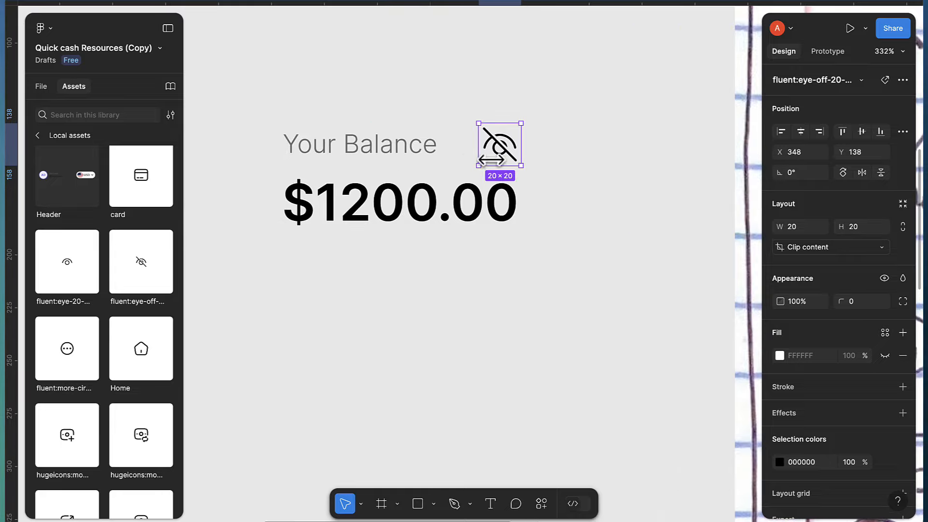
left_click_drag(494, 145, 472, 143)
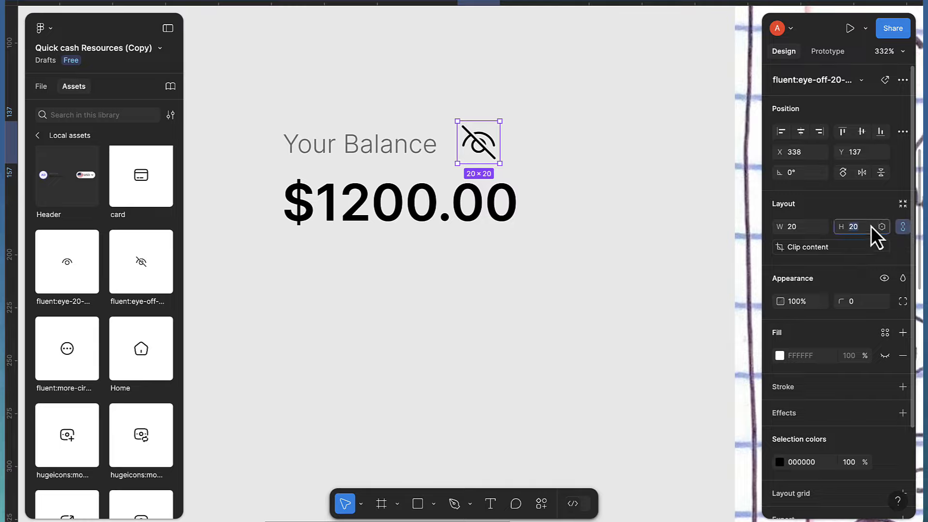
Resize the eye-off icon to 24×24 and select it together with the label
key("BackSpace")
type("24")
key("Return")
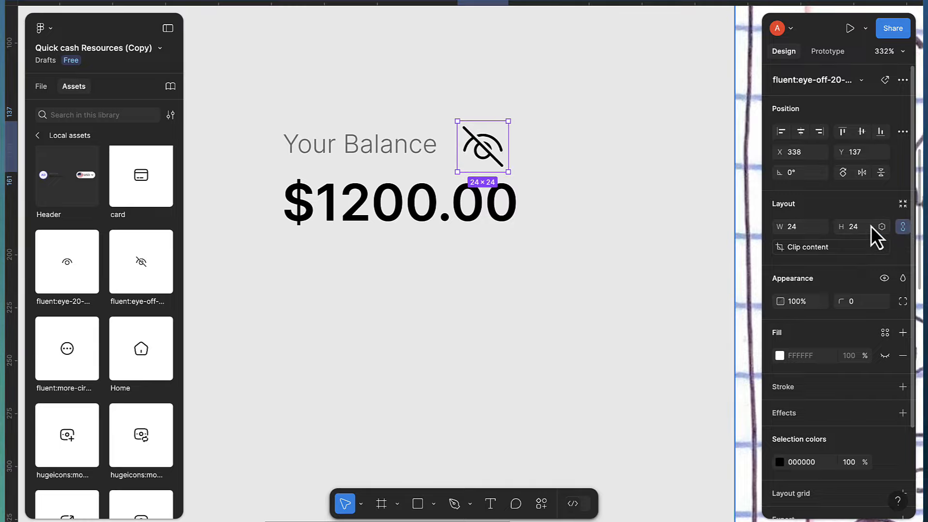
left_click(399, 151)
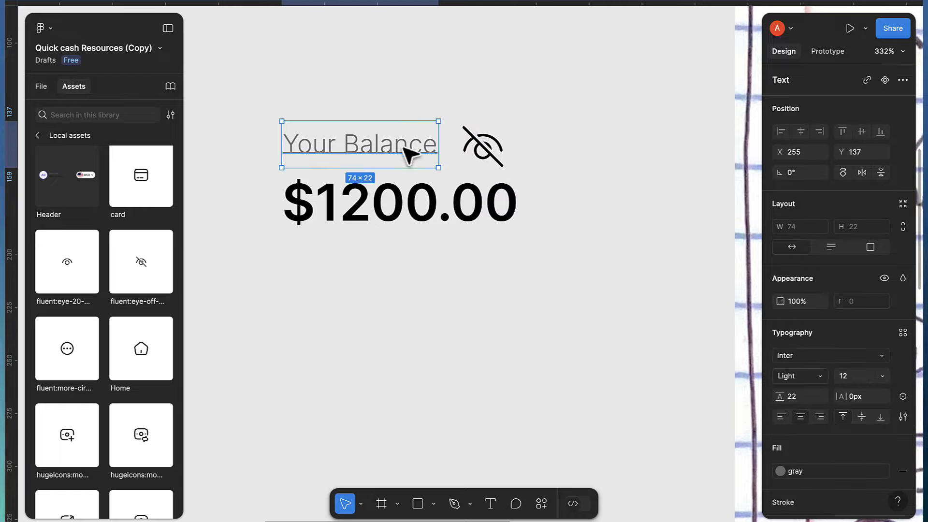
left_click(476, 153, "shift")
Wrap label and icon in a middle-left auto layout row; colour icon and $1200.00 black
key("shift+a")
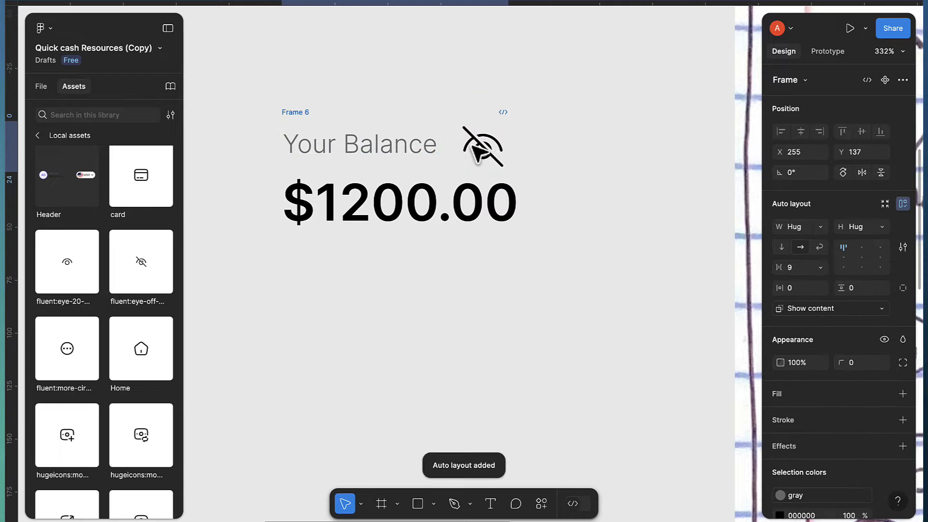
left_click(845, 258)
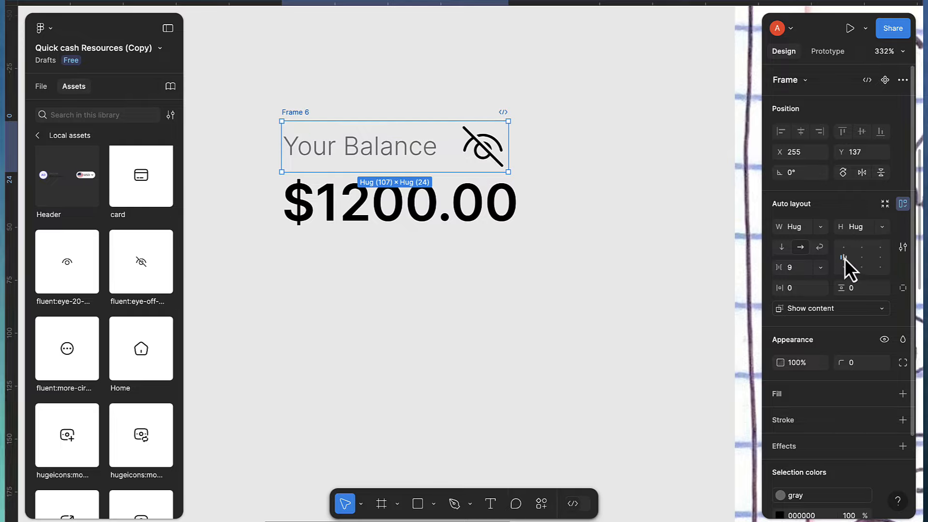
left_click(484, 146)
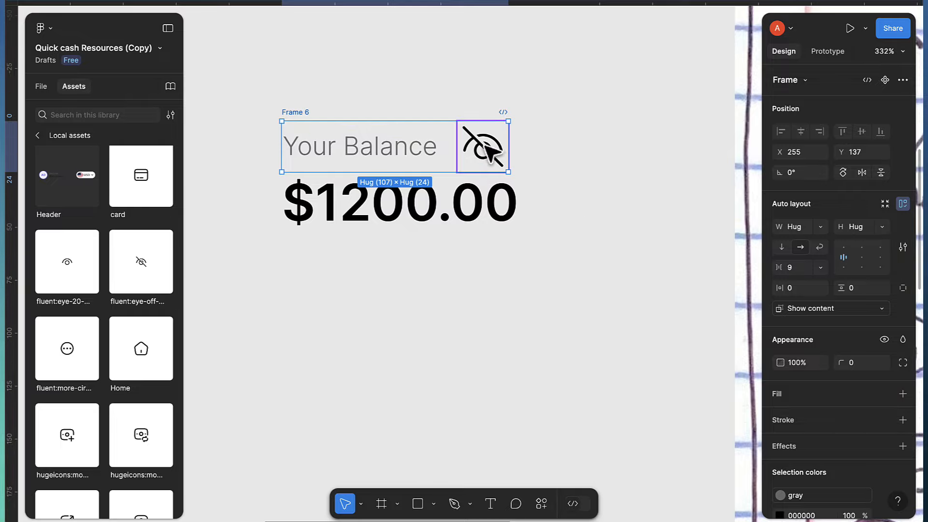
scroll(826, 421, "down", 3)
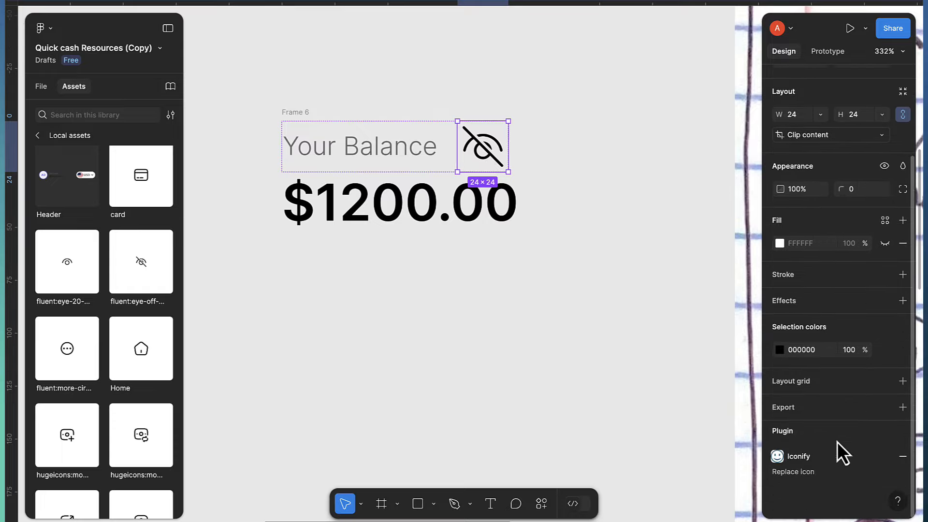
left_click(883, 351)
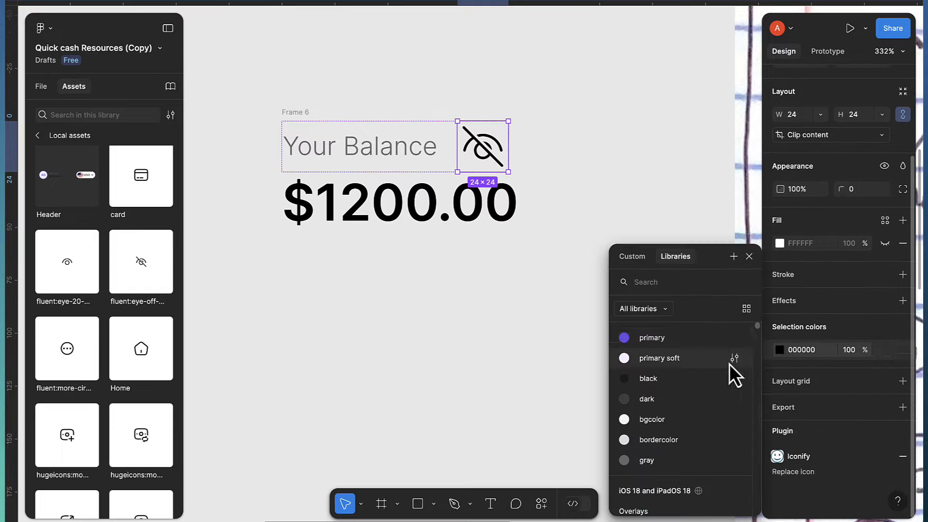
left_click(662, 381)
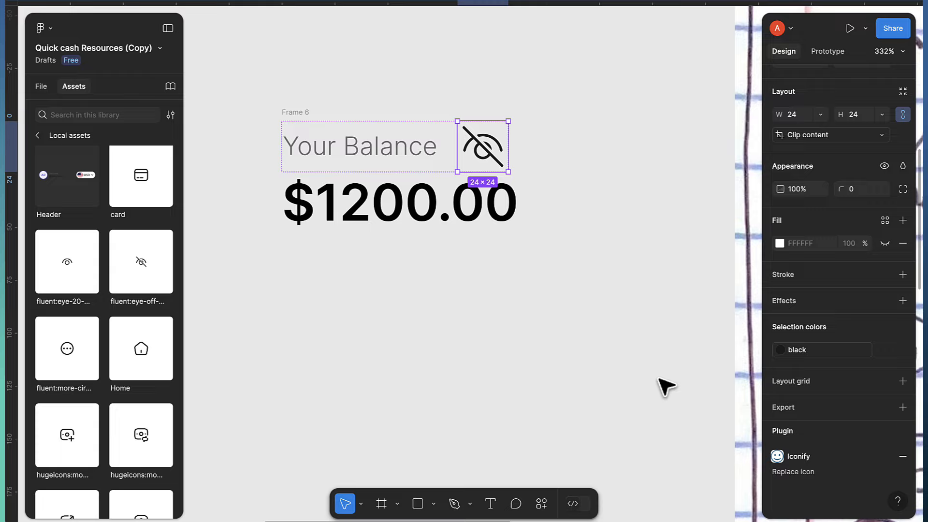
left_click(411, 209)
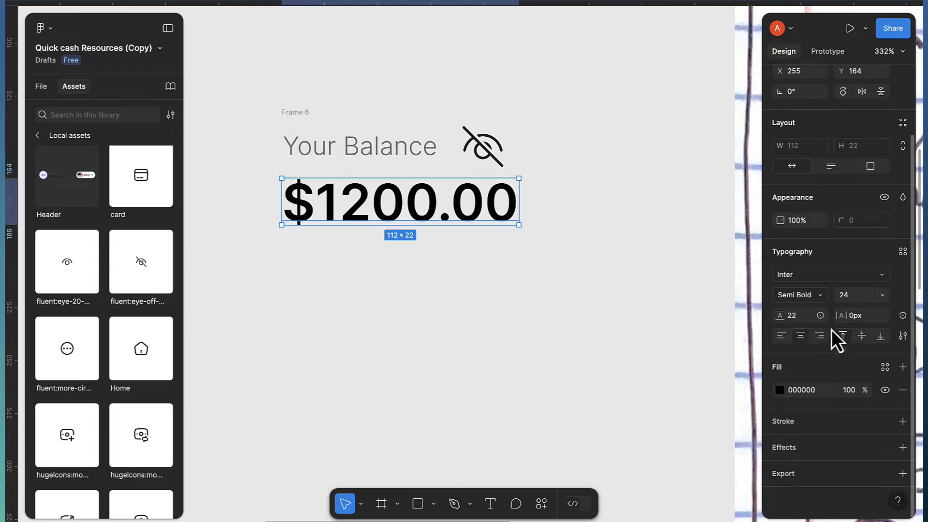
left_click(884, 368)
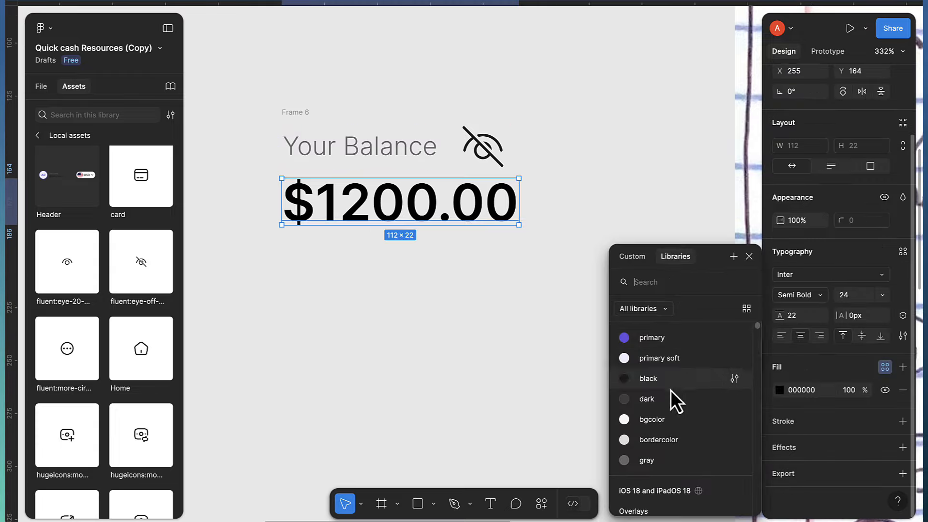
left_click(646, 382)
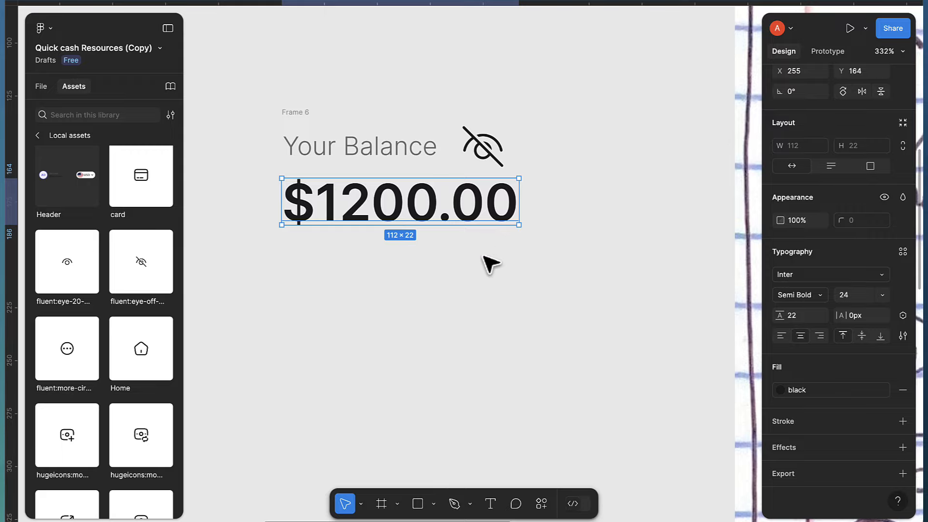
Reduce the Frame 6 row gap to 4 and add $1200.00 to the selection
scroll(532, 177, "down", 5)
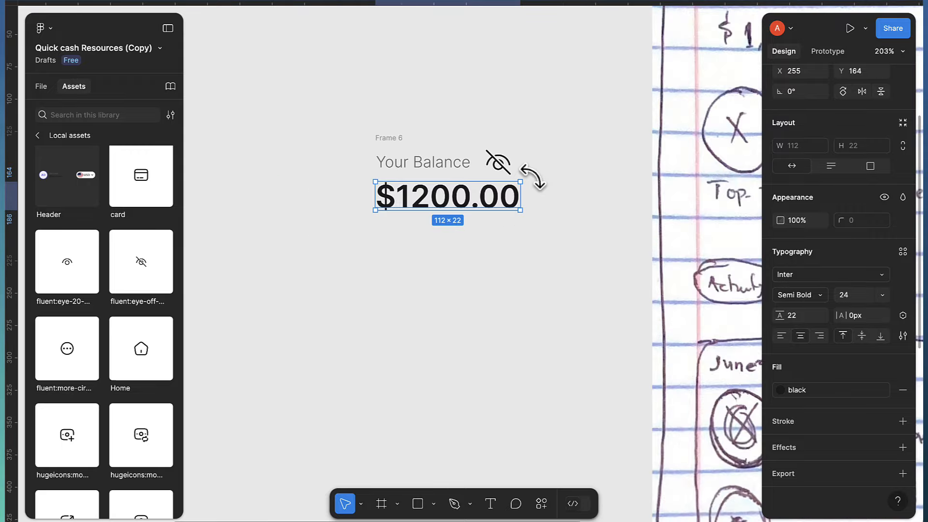
scroll(529, 184, "down", 2)
scroll(531, 196, "right", 3)
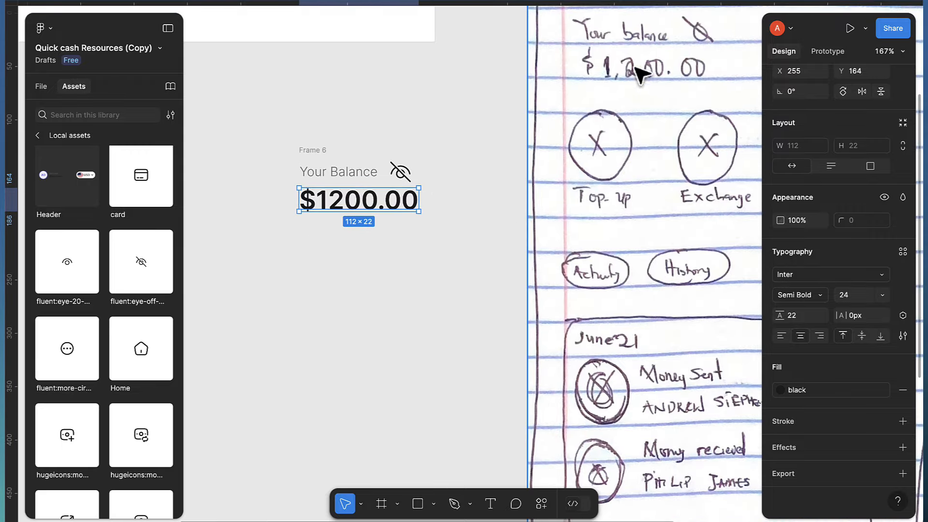
left_click(321, 151)
scroll(330, 161, "up", 1)
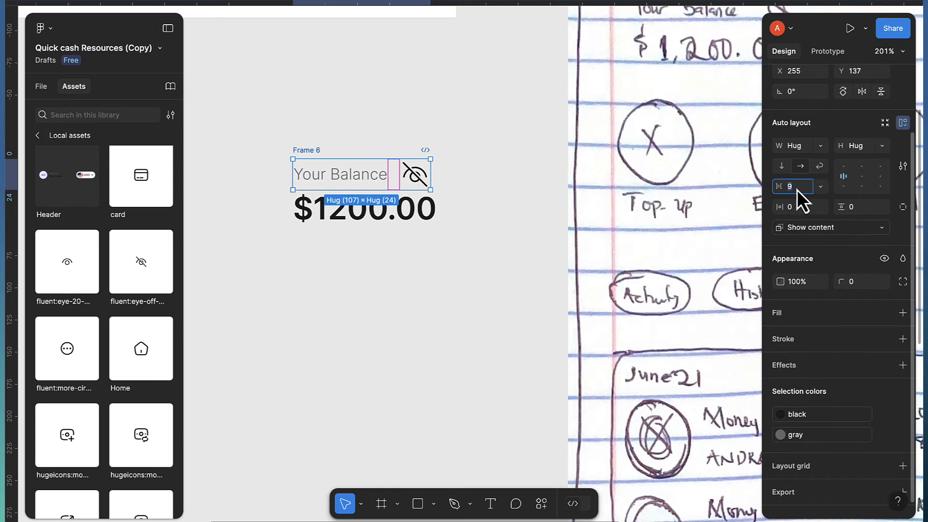
key("Down")
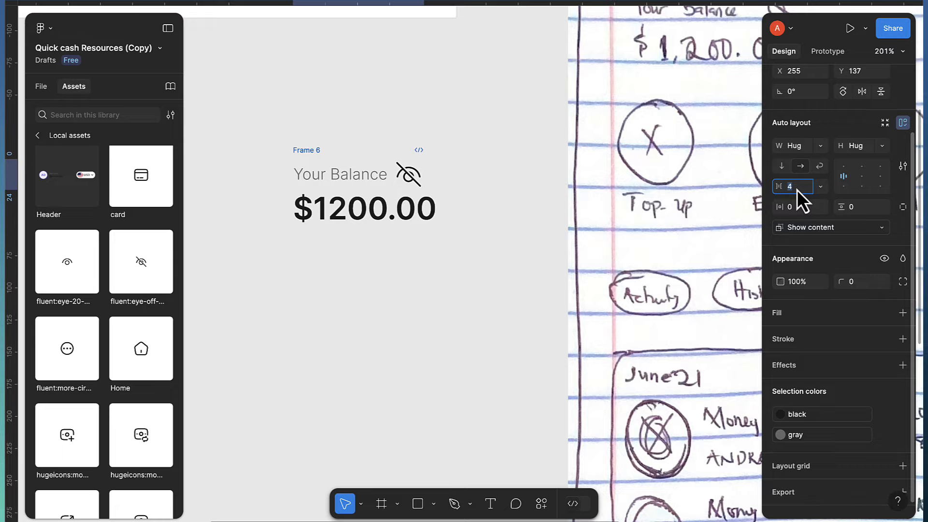
scroll(441, 202, "up", 1)
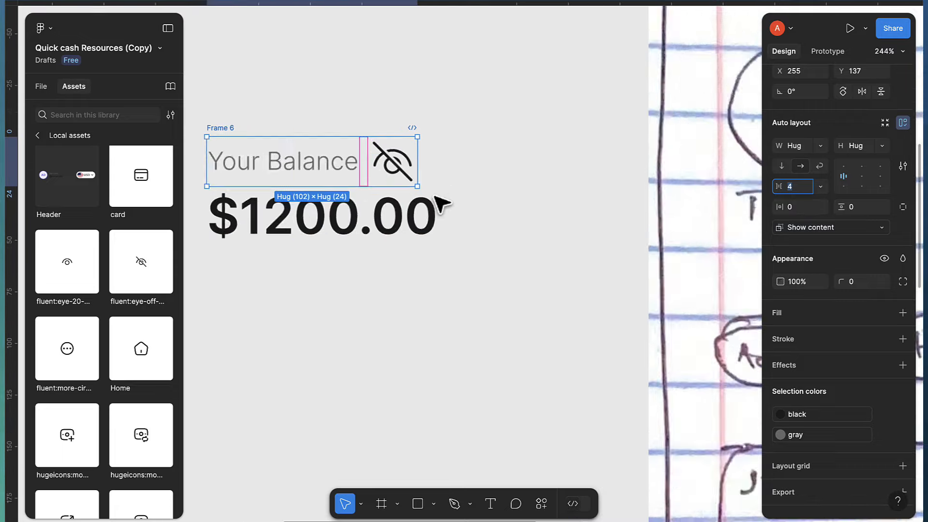
scroll(441, 202, "up", 2)
scroll(408, 172, "left", 3)
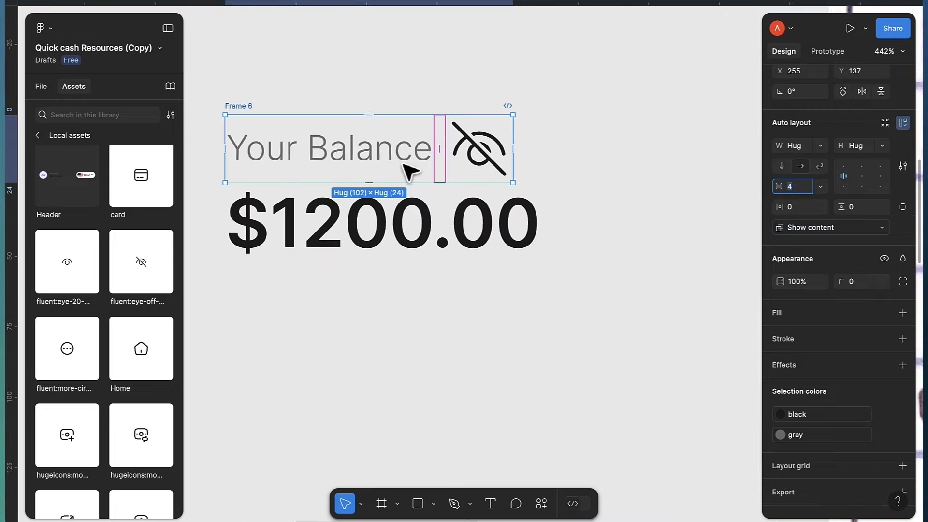
left_click(309, 235, "shift")
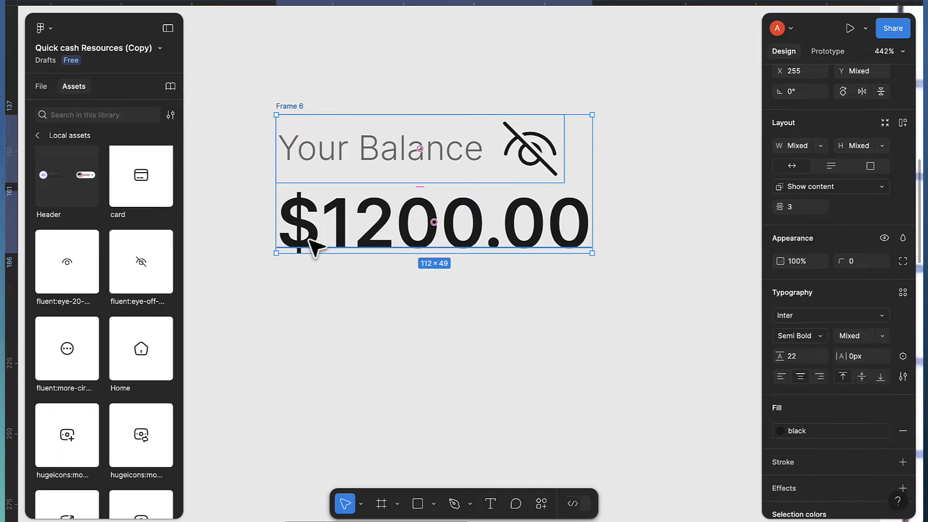
Wrap Frame 6 and $1200.00 in a vertical auto layout with a 4 gap
key("shift+a")
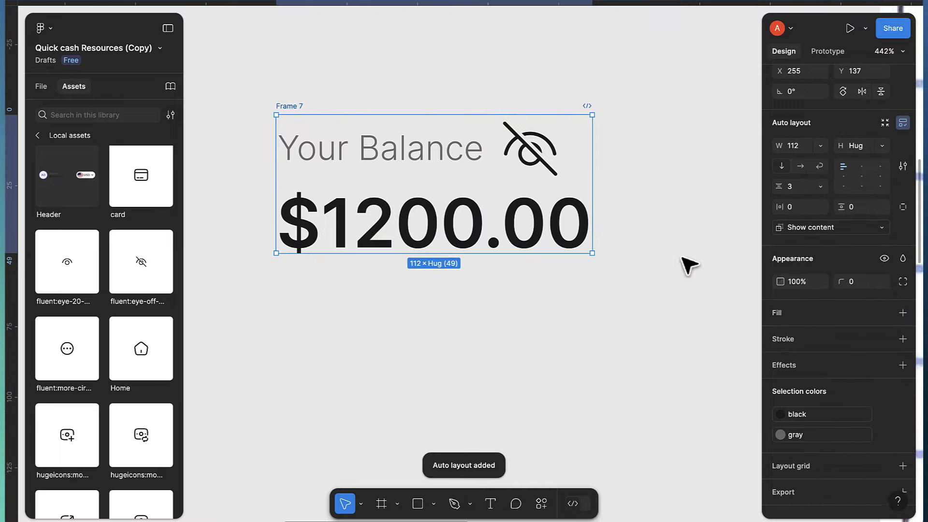
left_click(804, 189)
key("Up")
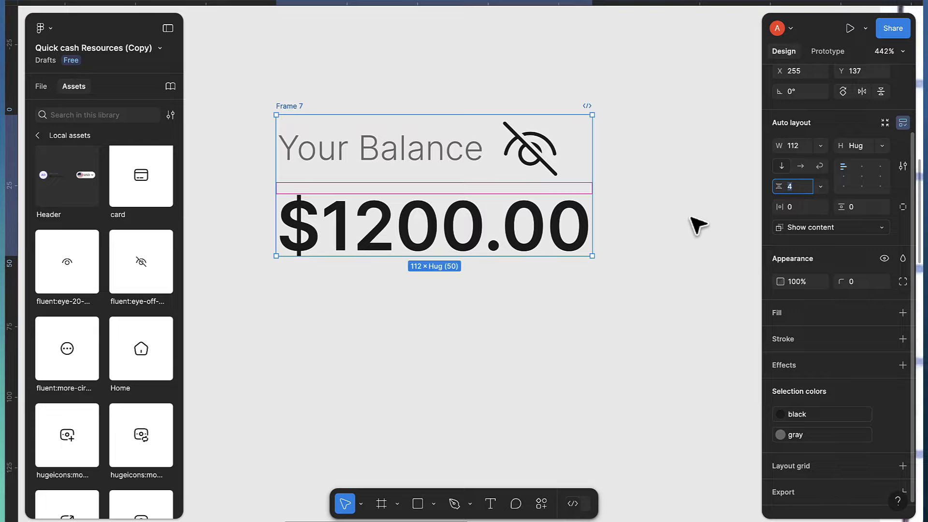
scroll(522, 253, "down", 3)
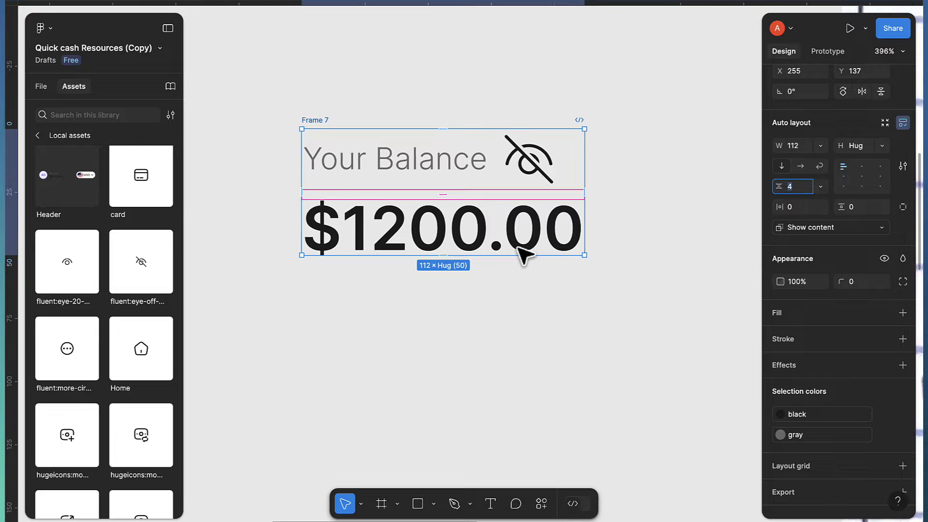
scroll(522, 253, "down", 1)
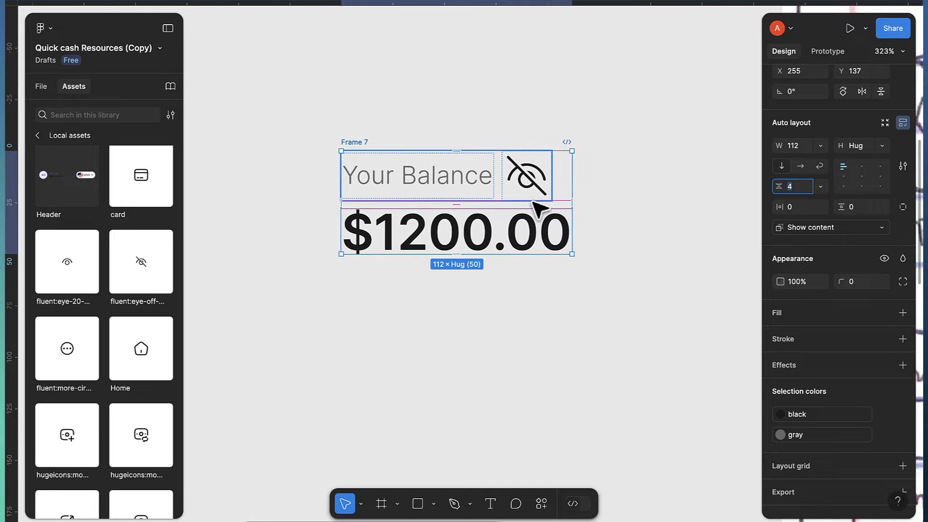
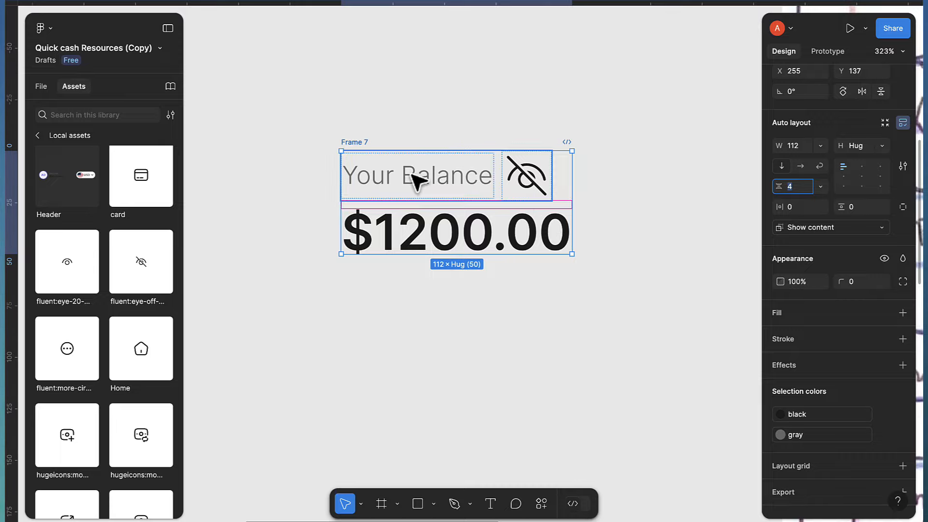
Rename Frame 7, which holds Your Balance, the eye-off icon and $1200.00, to 'Balance'
double_click(357, 142)
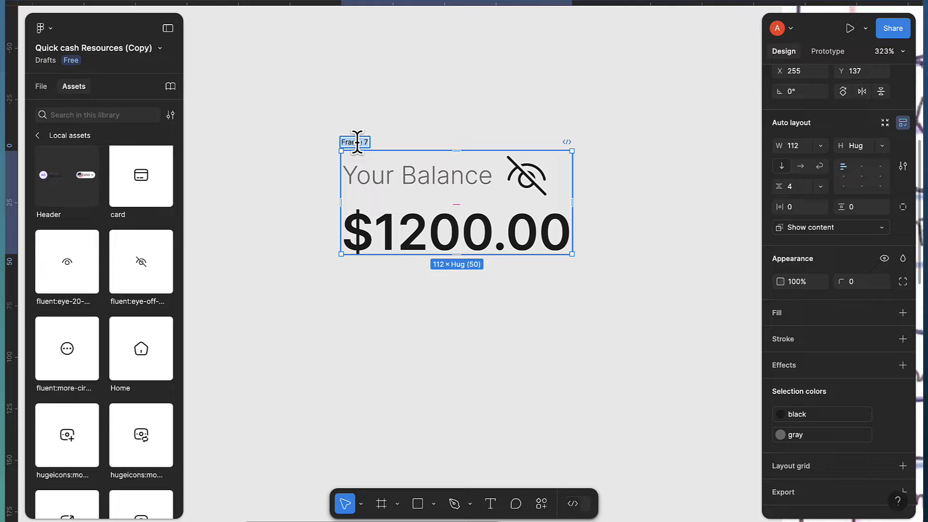
type("Ba")
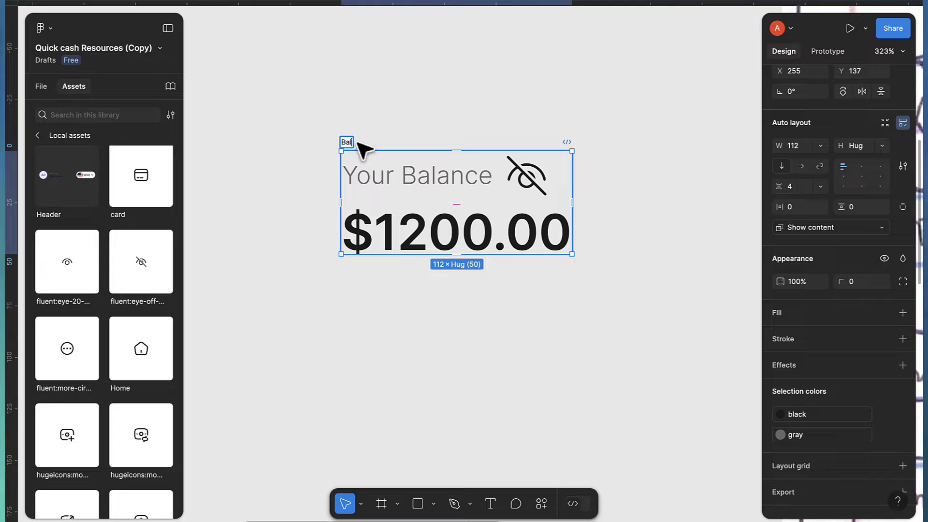
type("lance")
key("Return")
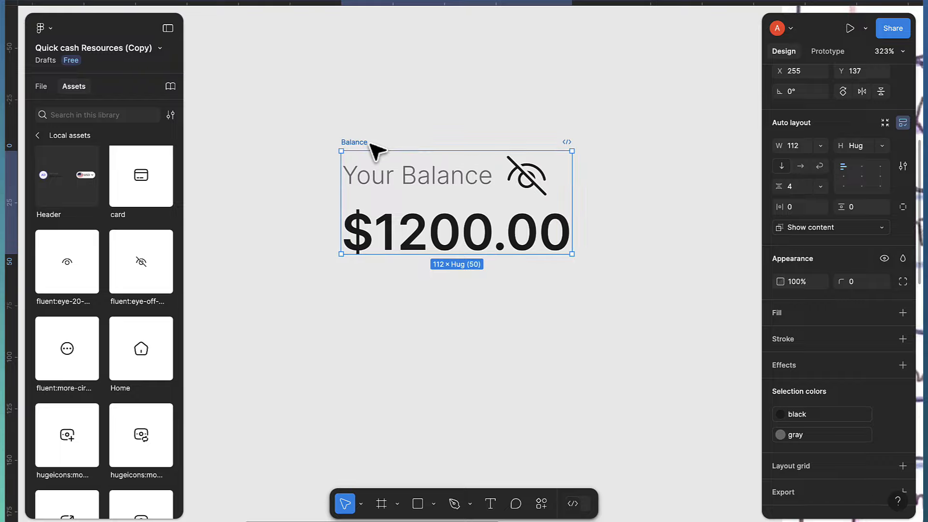
scroll(894, 153, "up", 3)
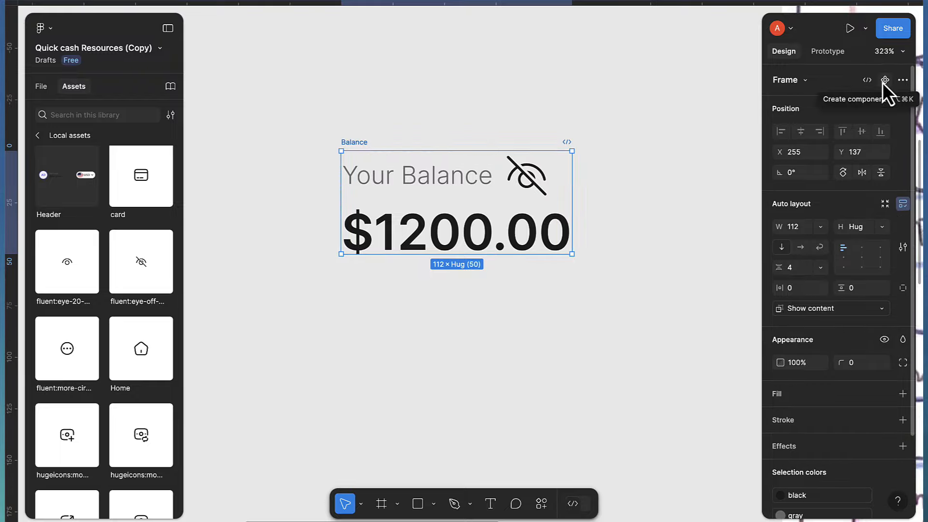
Make Balance a component and add a second variant, Variant2, below it
left_click(885, 81)
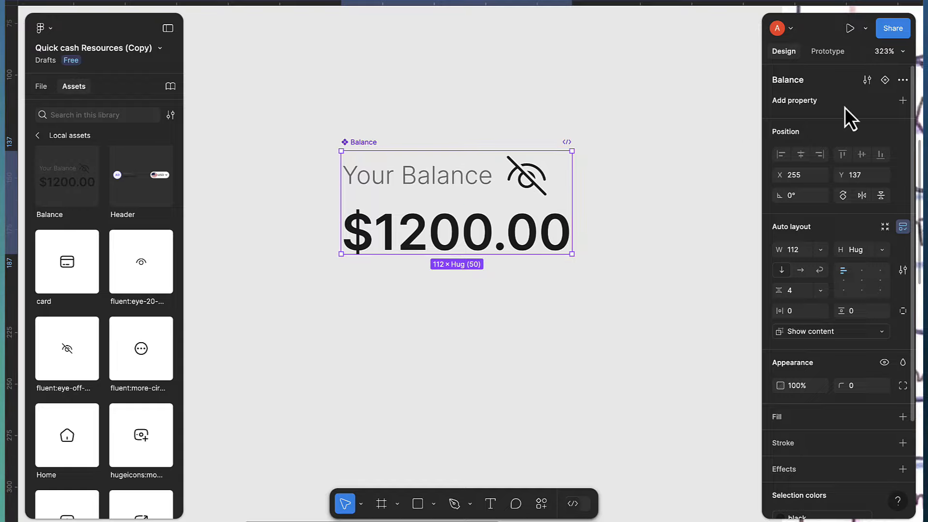
left_click(884, 81)
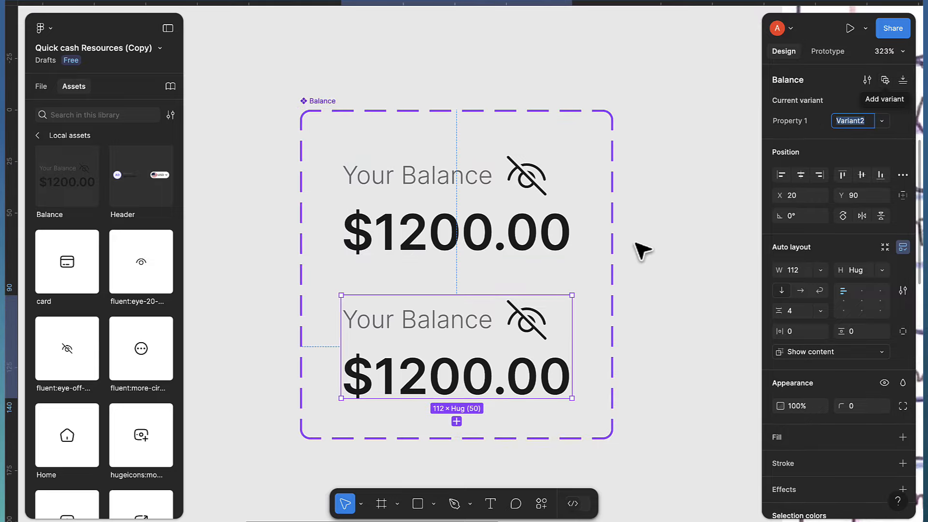
scroll(535, 350, "down", 1)
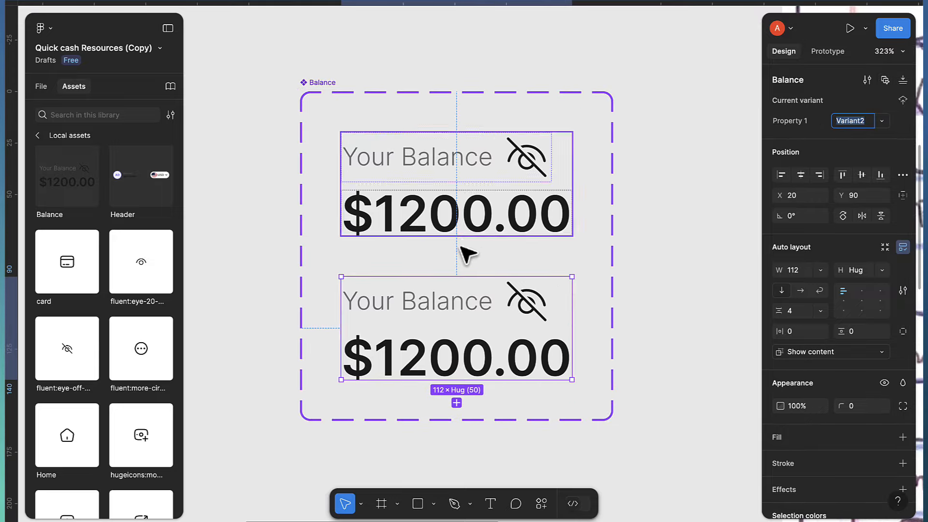
scroll(471, 290, "down", 2)
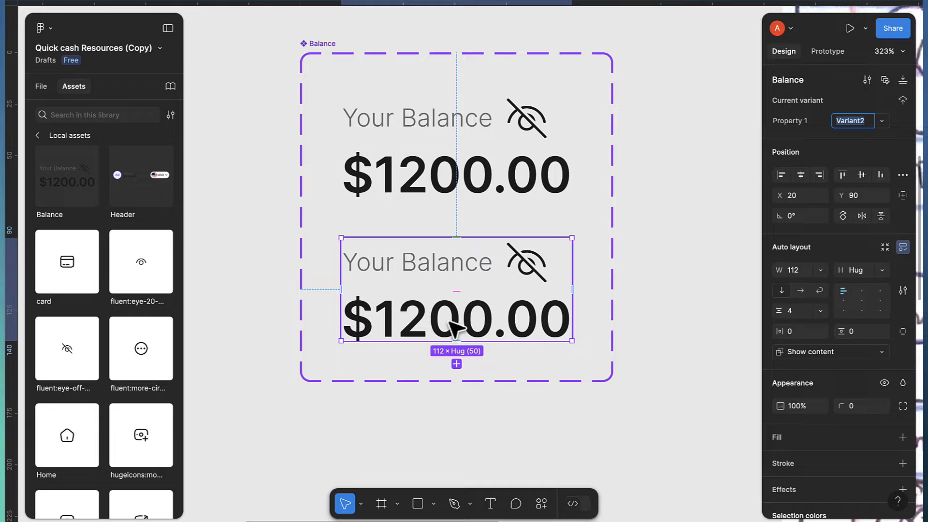
Replace the lower variant's $1200.00 amount with '*****'
double_click(454, 329)
double_click(449, 321)
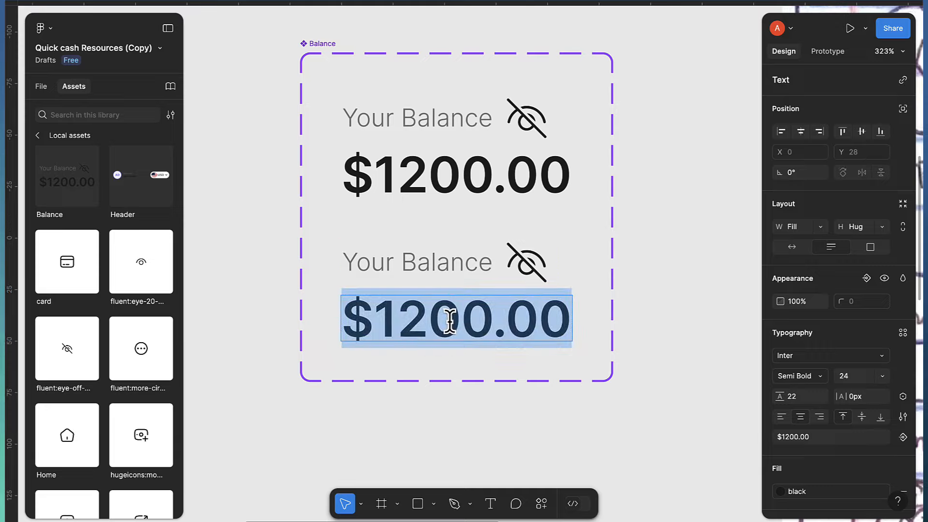
key("BackSpace")
type("*****")
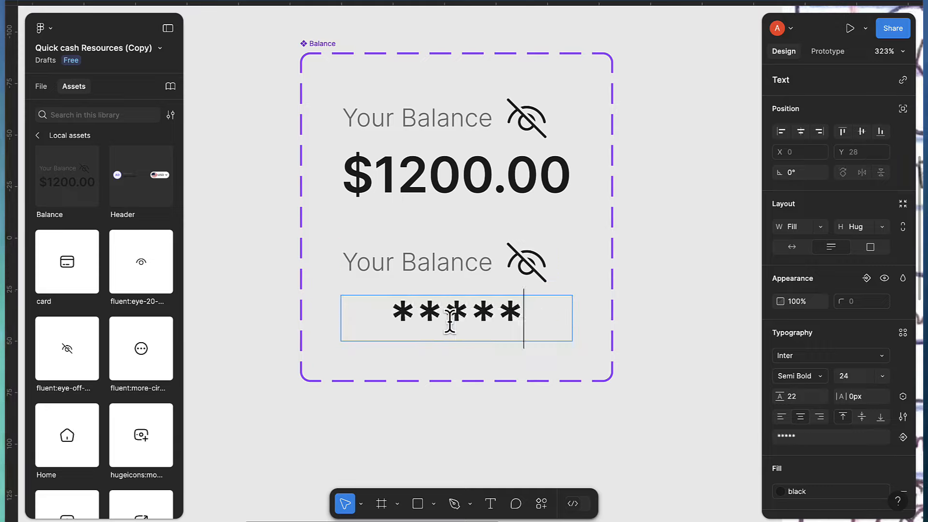
key("Escape")
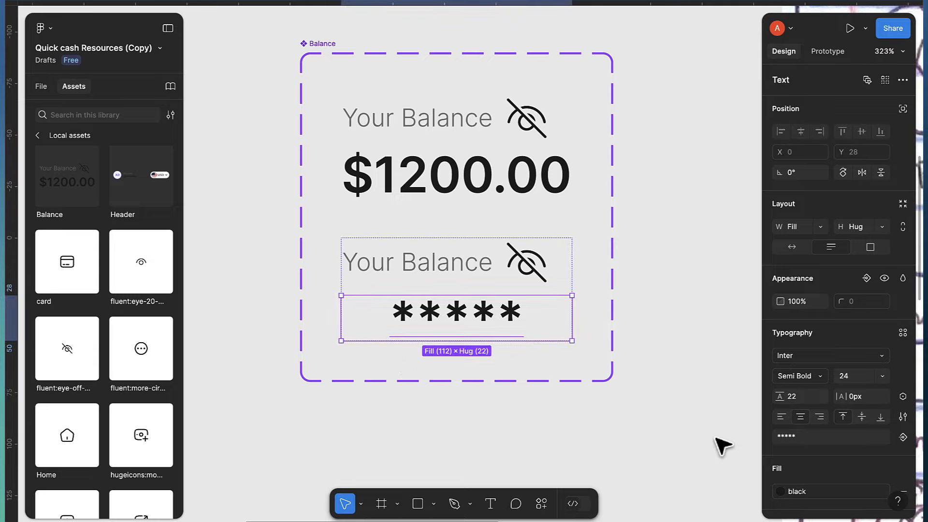
Left-align the amount text in both Balance variants
left_click(780, 419)
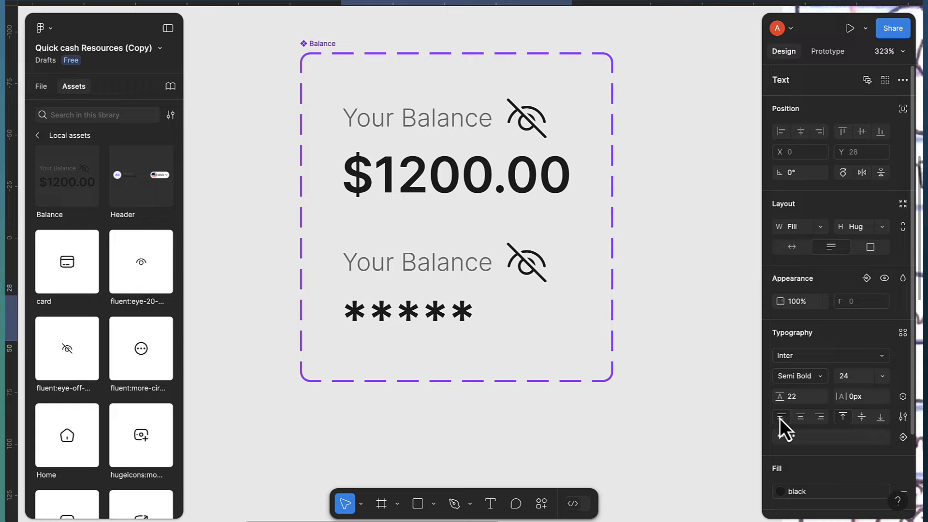
double_click(476, 189)
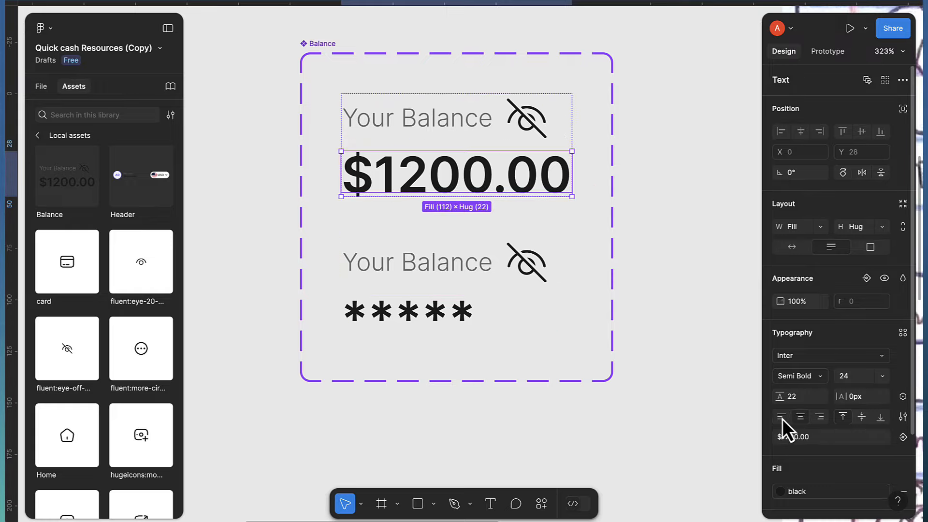
left_click(782, 418)
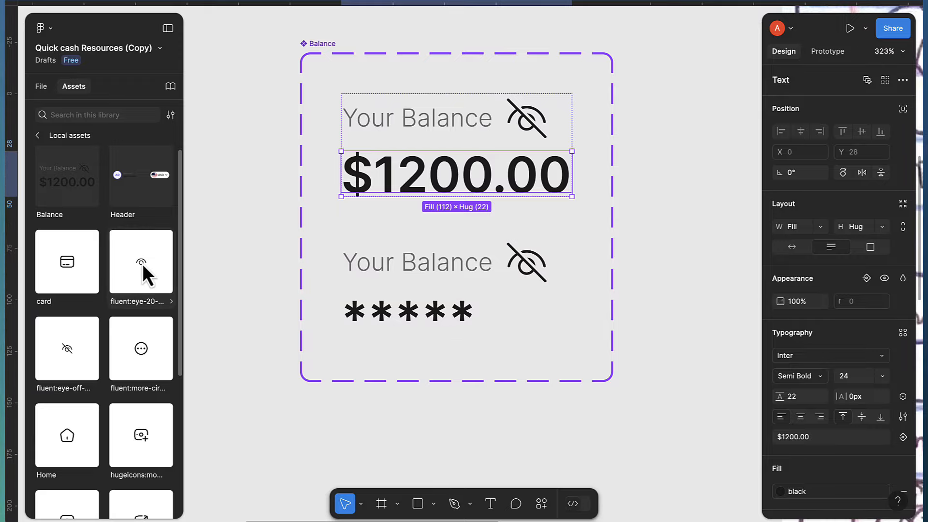
Swap the lower variant's eye-off icon for the fluent:eye-20 open-eye icon
left_click_drag(142, 264, 523, 266)
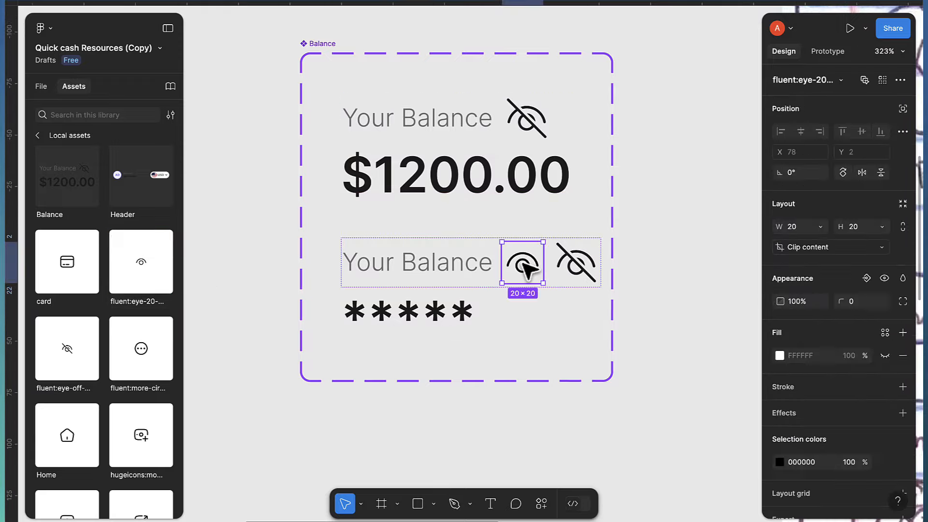
left_click(586, 272)
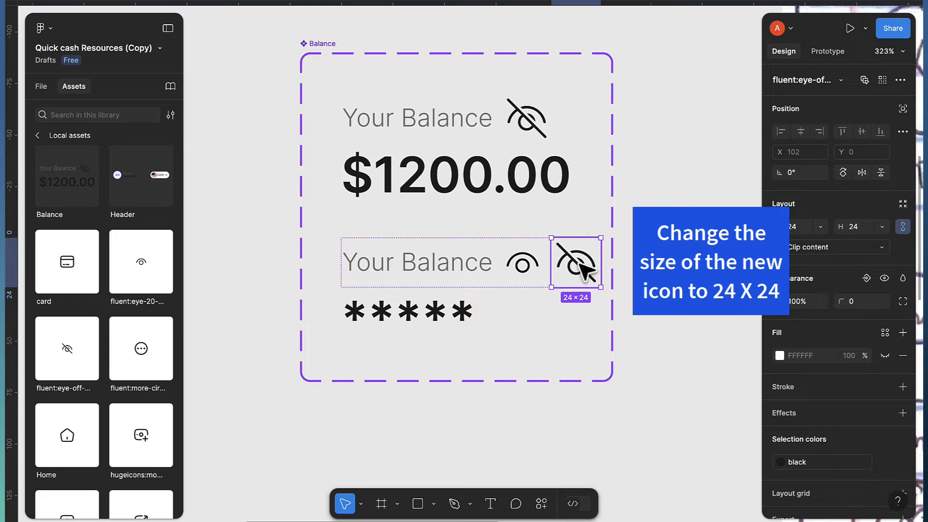
key("Delete")
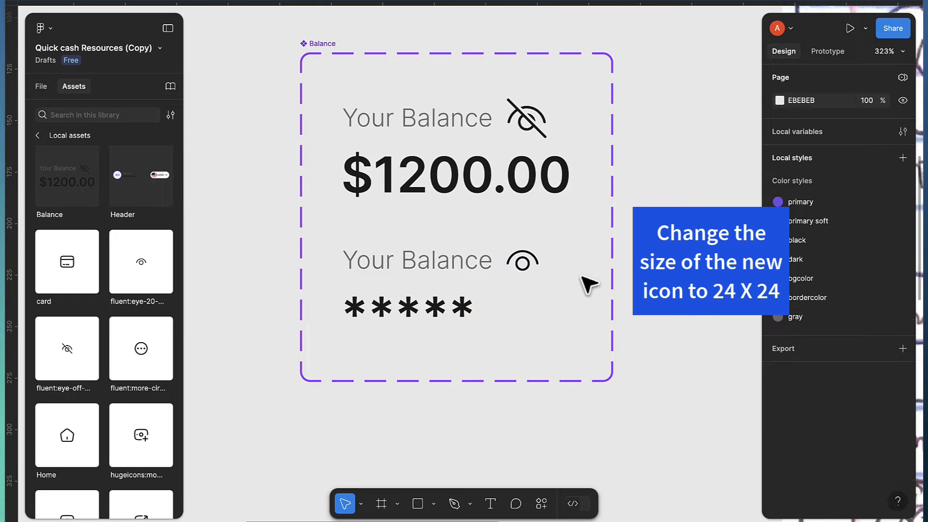
left_click(427, 315)
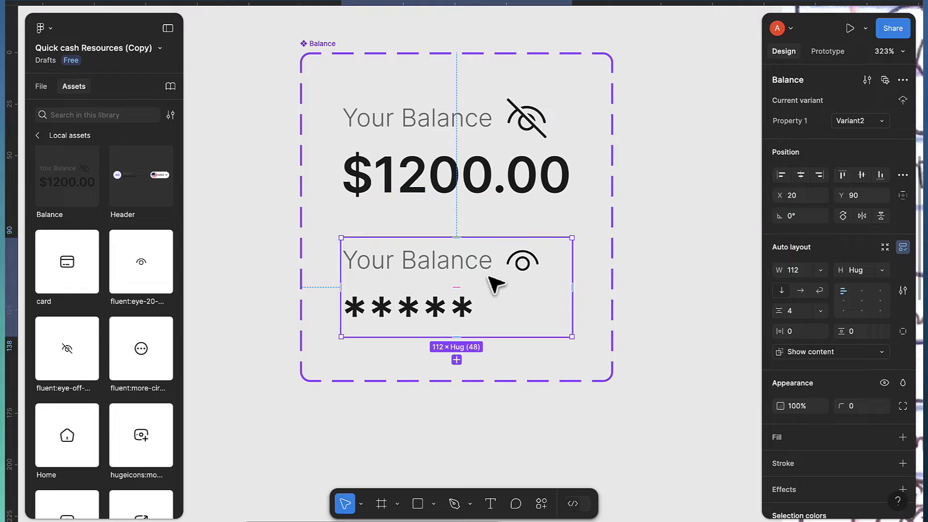
Link the top variant's eye-off icon to Variant2 on tap with Change to
left_click(827, 52)
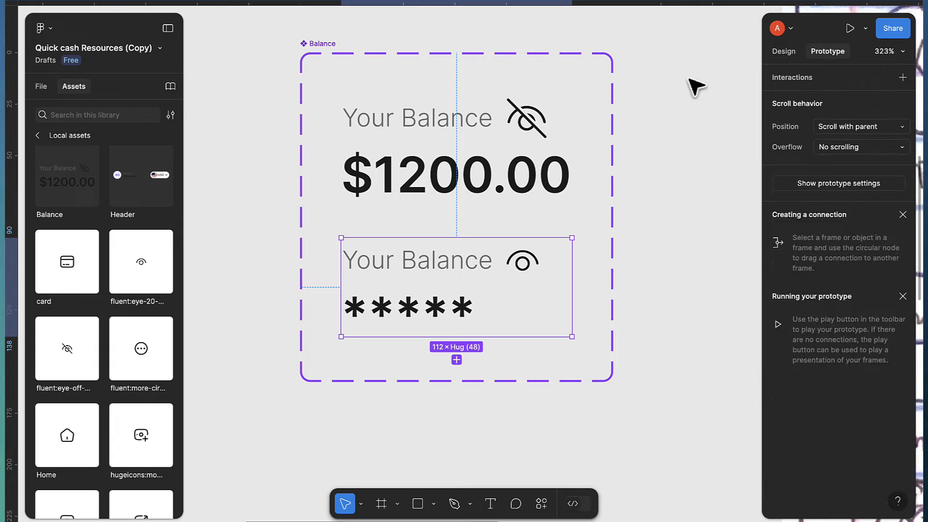
double_click(535, 112)
double_click(535, 112)
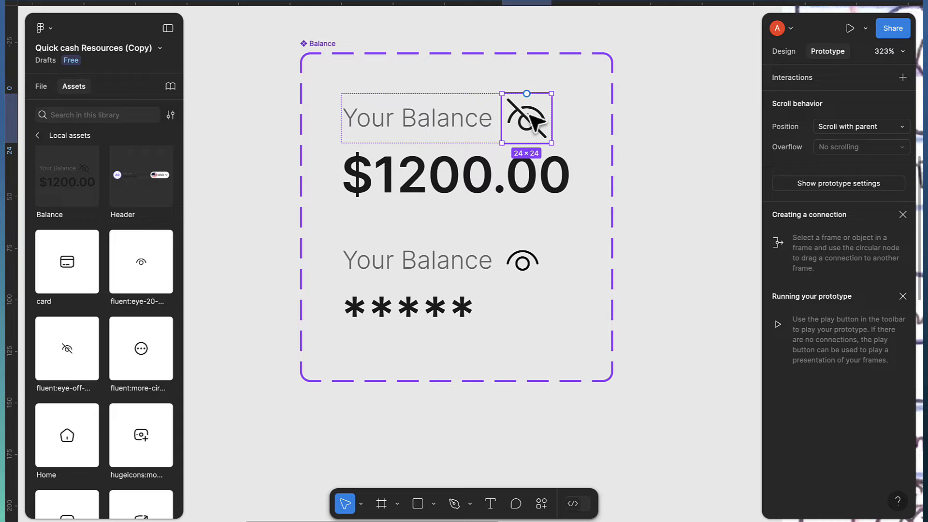
left_click_drag(551, 118, 556, 252)
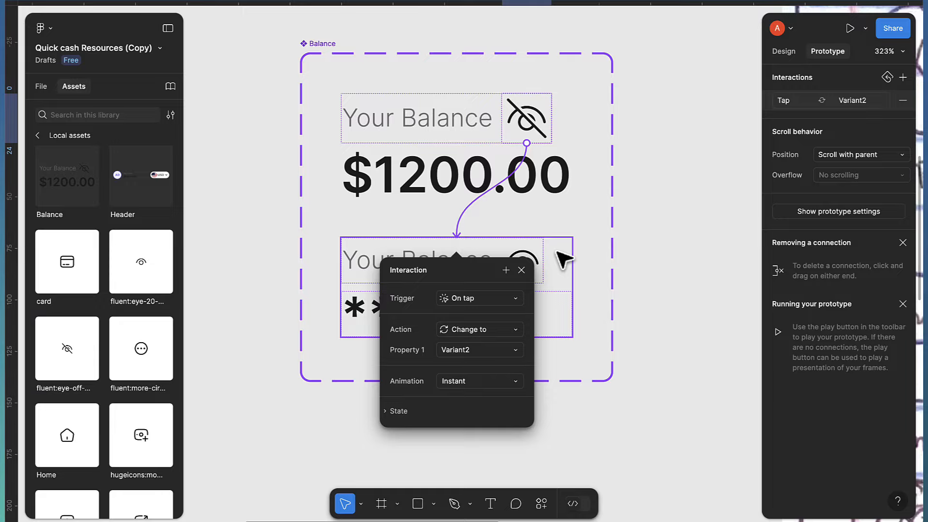
left_click(536, 255)
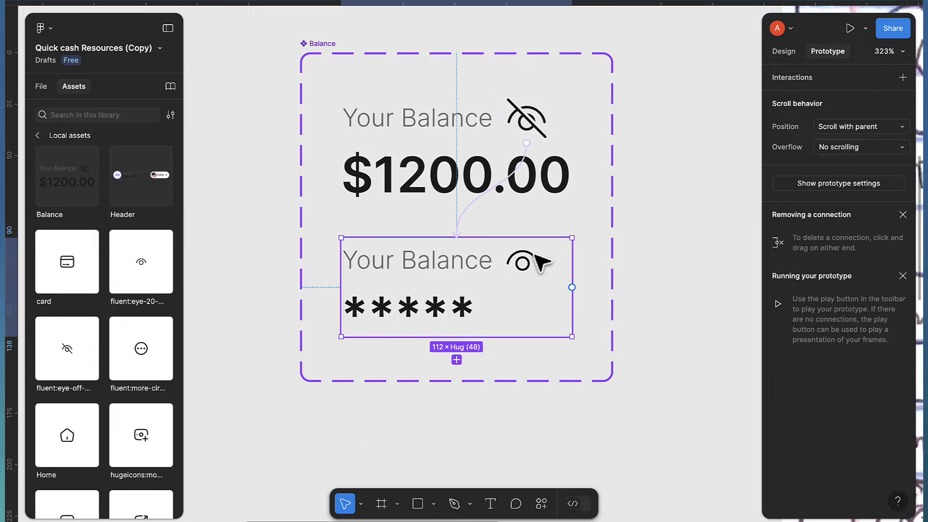
Link the lower variant's open-eye icon back to the Default variant on tap
left_click(536, 257)
left_click(532, 260)
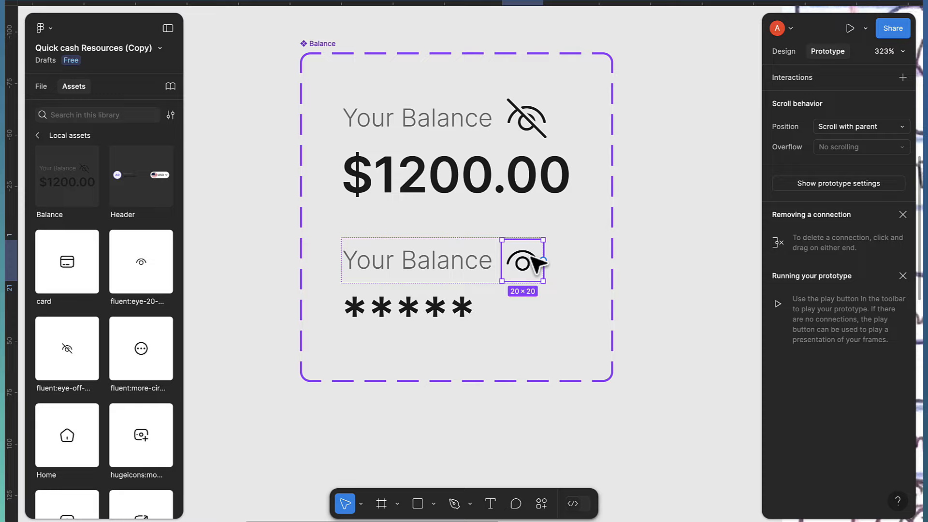
left_click_drag(545, 261, 535, 114)
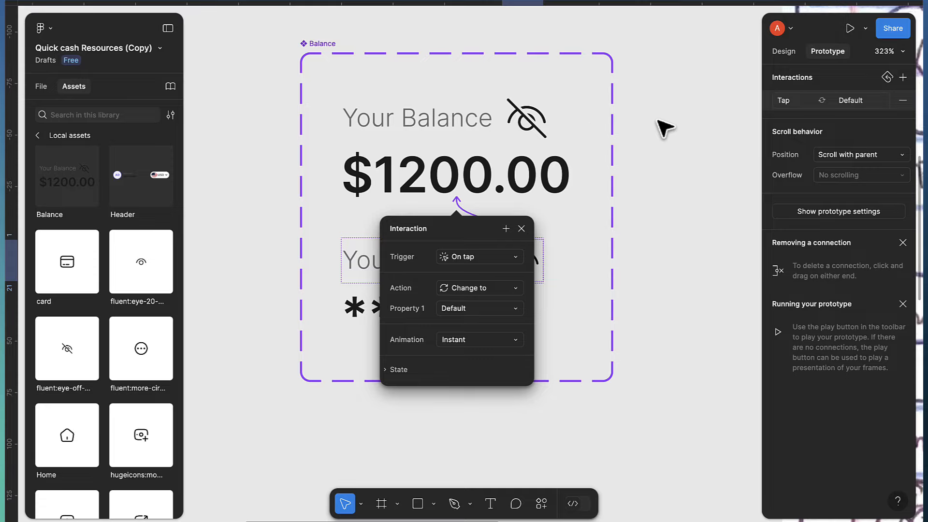
left_click(666, 139)
Place a Balance instance in the iPhone screen at X 16, Y 143 under the header
scroll(660, 154, "down", 10)
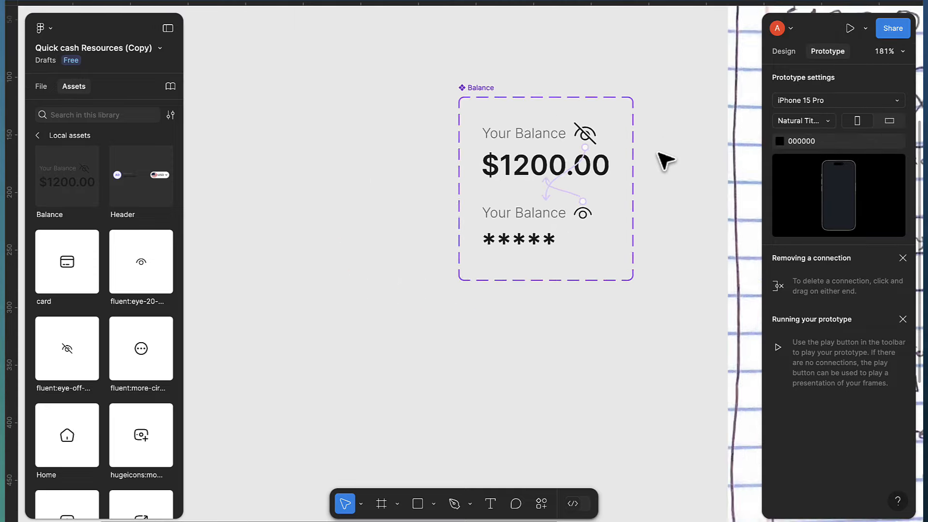
scroll(663, 158, "right", 8)
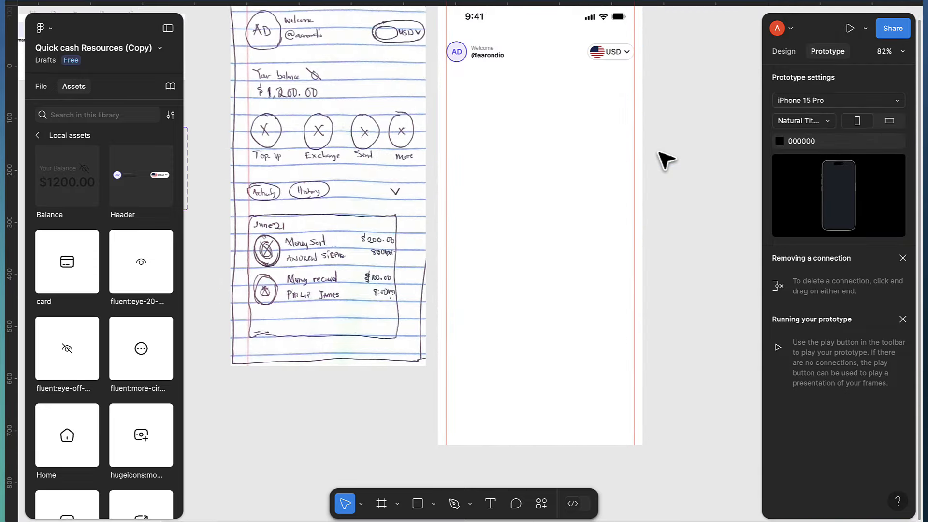
scroll(550, 129, "up", 1)
scroll(477, 125, "up", 1)
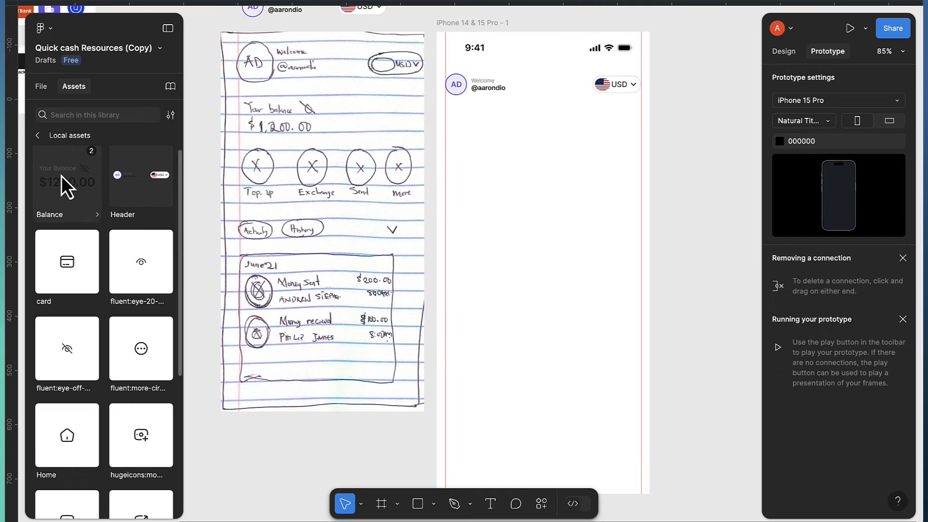
left_click_drag(62, 176, 489, 143)
left_click(482, 140)
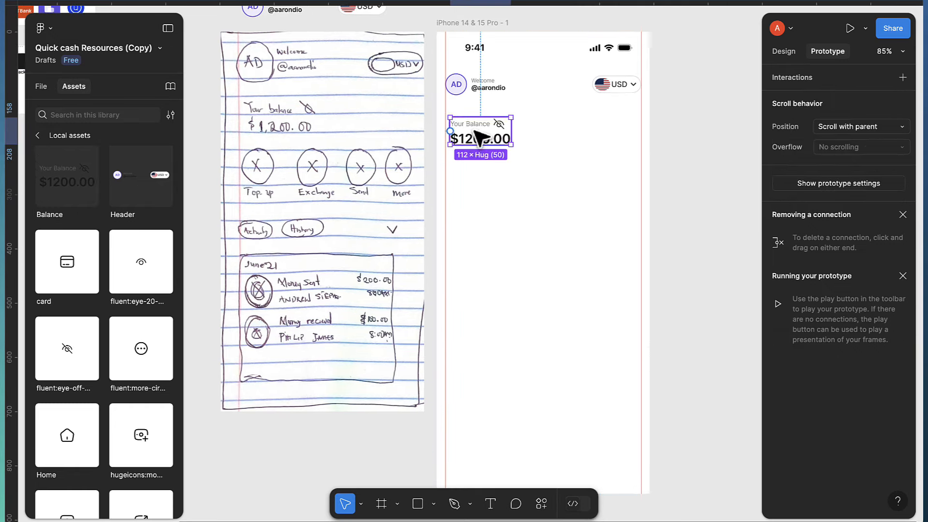
scroll(479, 139, "up", 3)
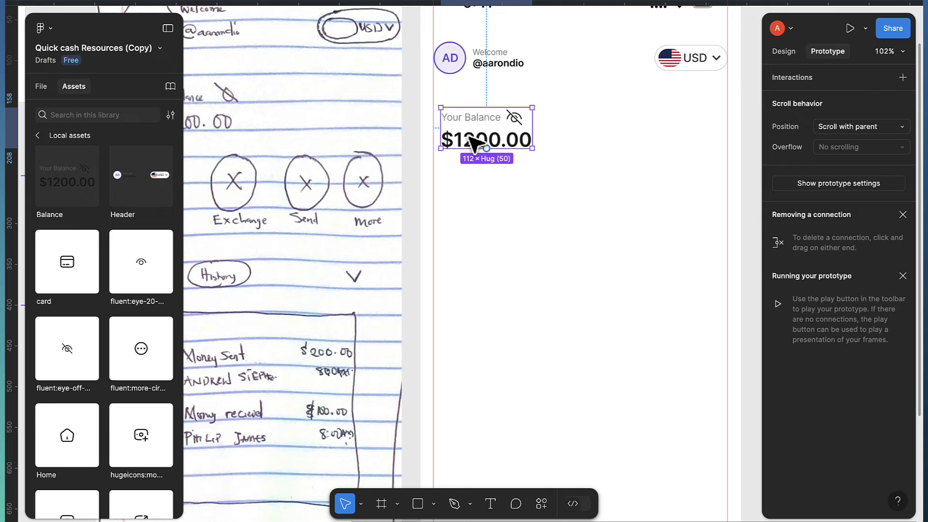
left_click(783, 51)
scroll(498, 140, "up", 3)
left_click_drag(493, 130, 483, 111)
scroll(587, 170, "down", 3)
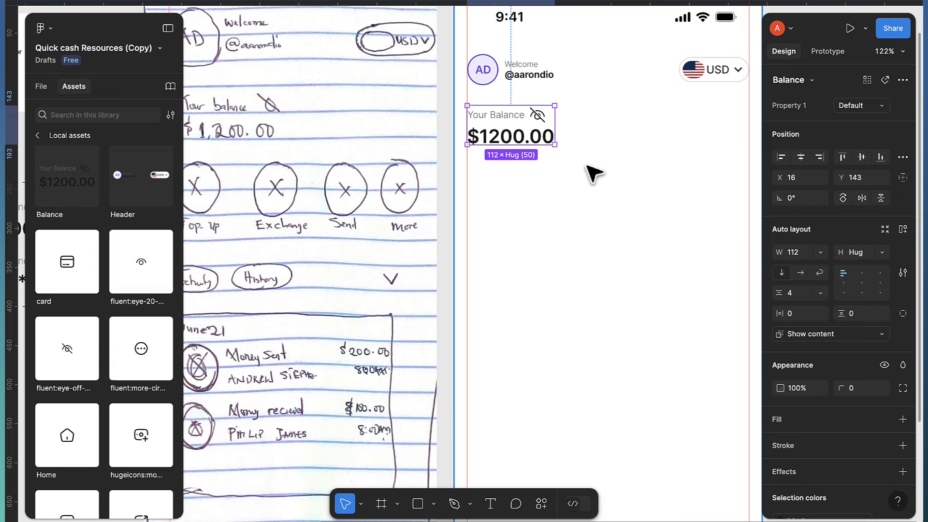
Set the prototype preview device to No device
left_click(813, 51)
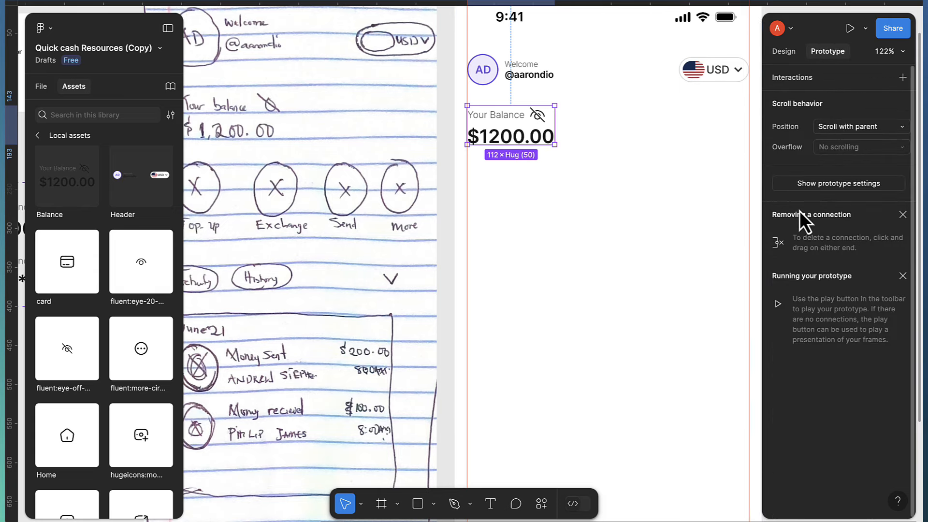
left_click(817, 191)
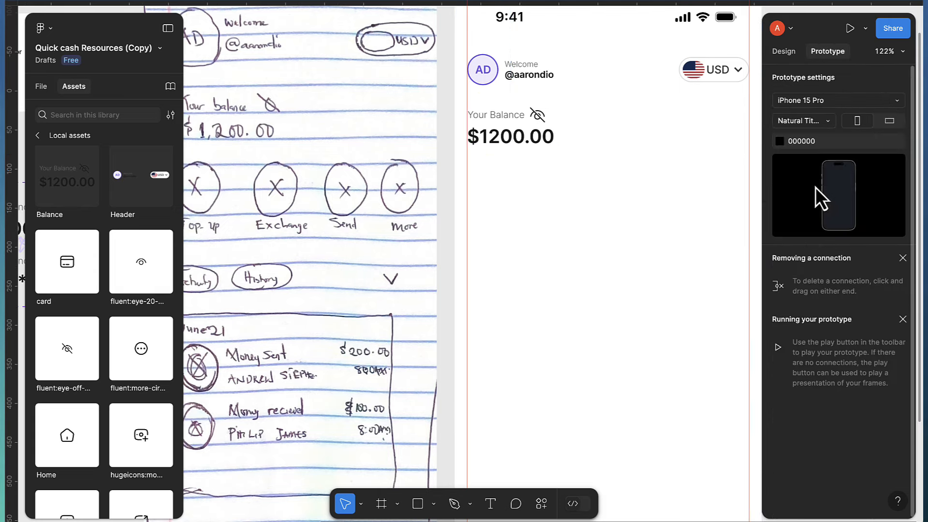
left_click(805, 100)
left_click(807, 77)
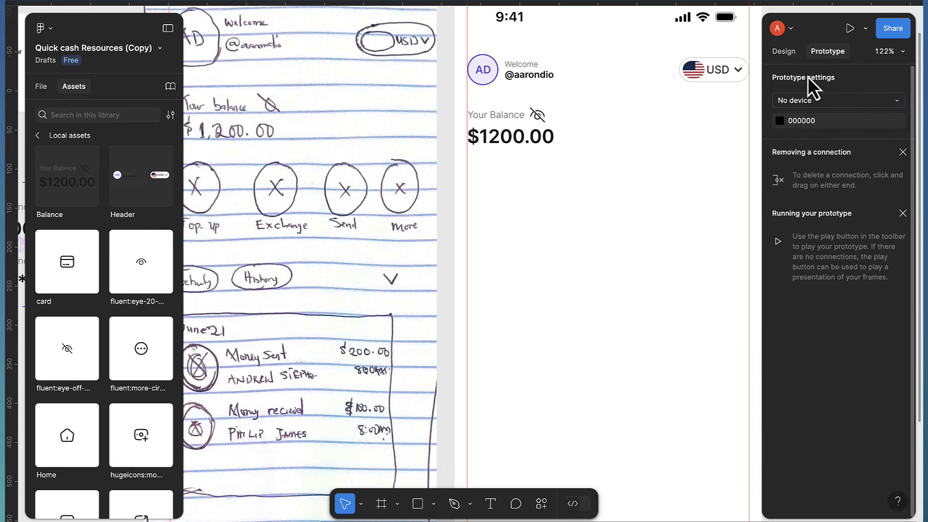
left_click(806, 105)
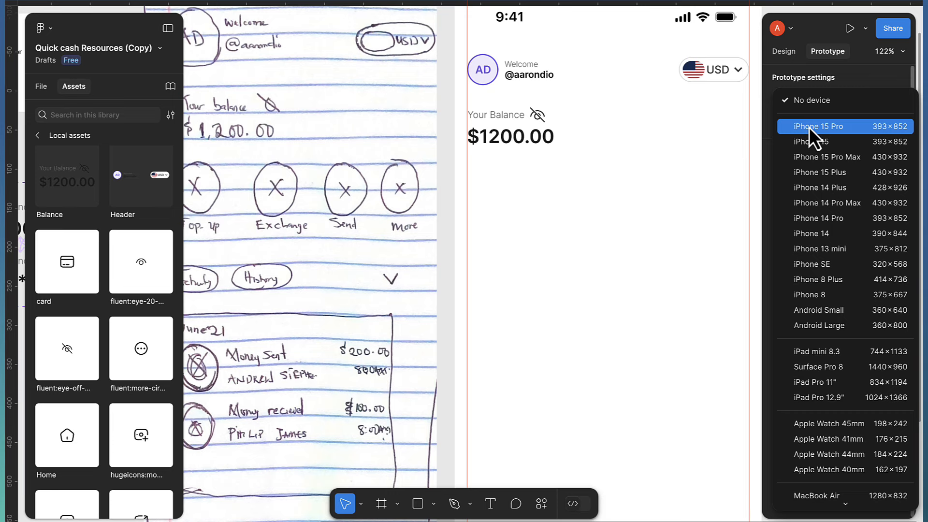
Set the prototype device to iPhone 15 Pro and preview the iPhone frame
left_click(809, 127)
key("shift+0")
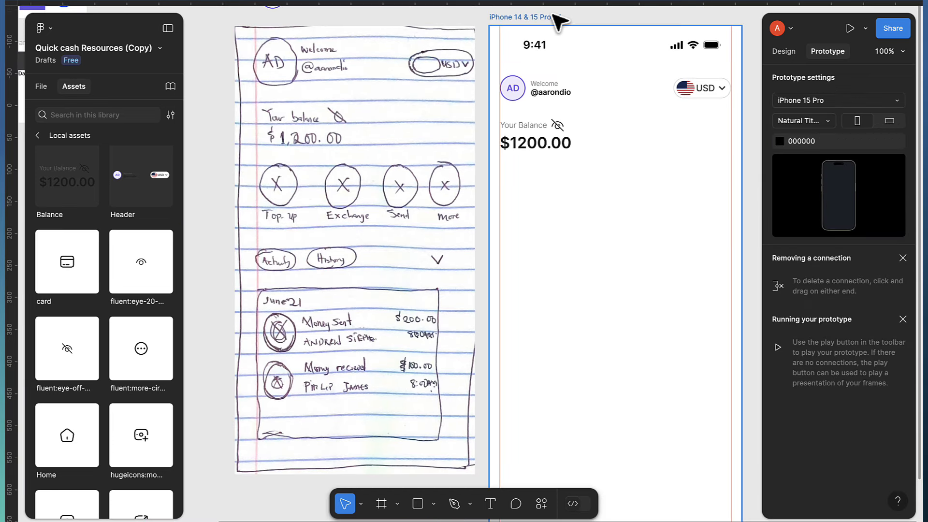
left_click(556, 17)
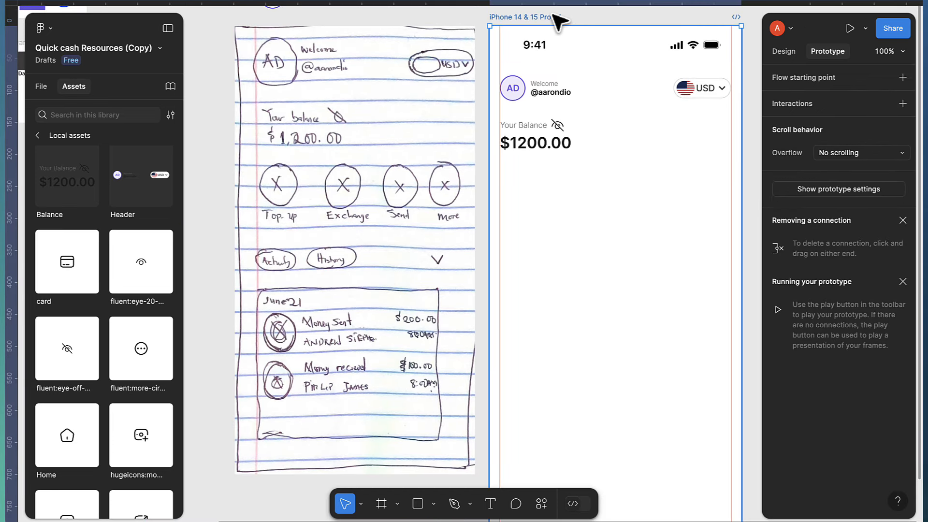
key("shift+space")
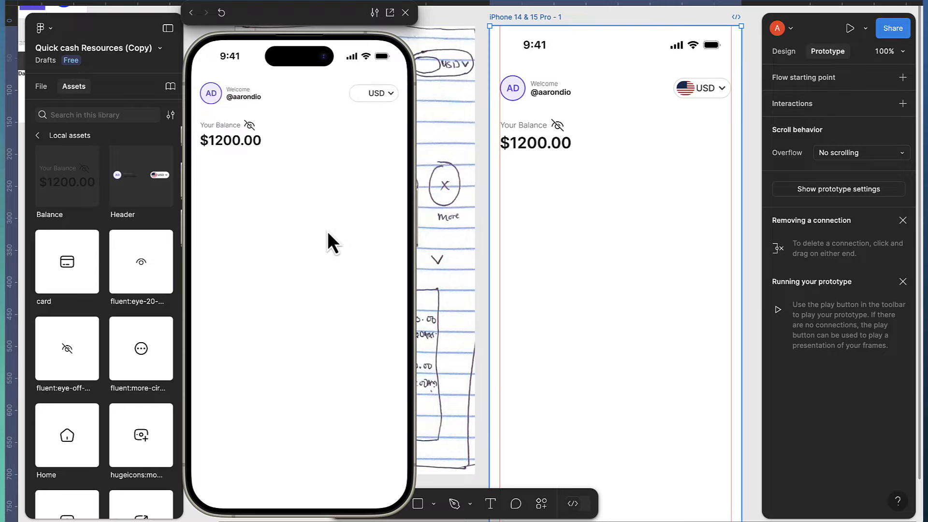
Tap the eye icon repeatedly to toggle between ***** and $1200.00, then close the preview
left_click(248, 125)
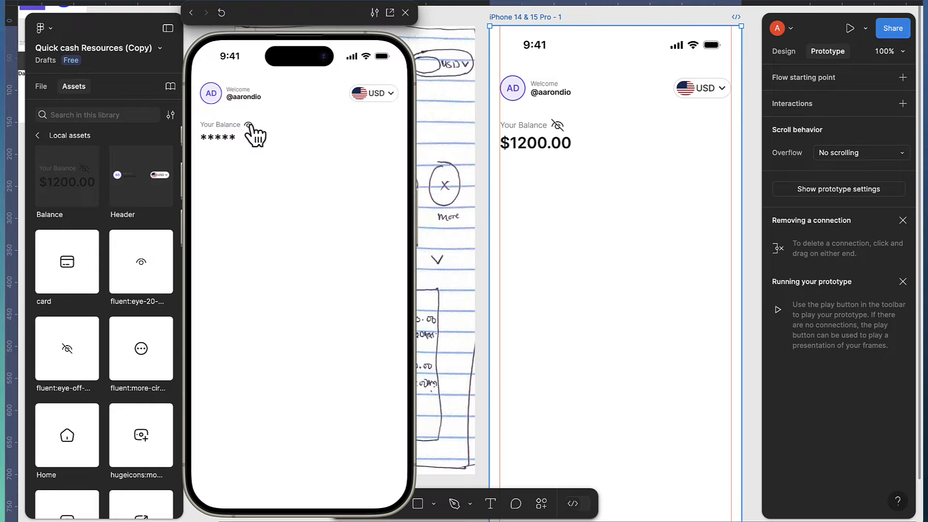
left_click(248, 126)
left_click(248, 126)
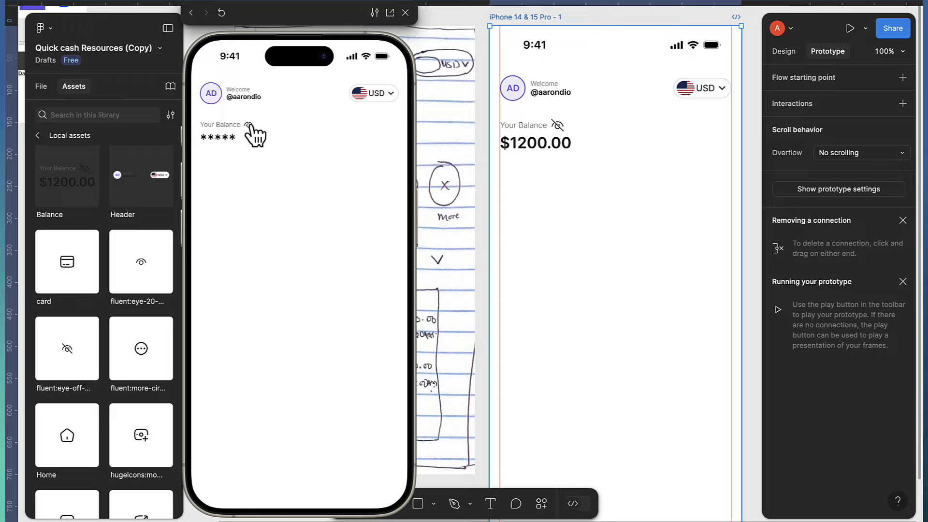
left_click(249, 125)
left_click(249, 126)
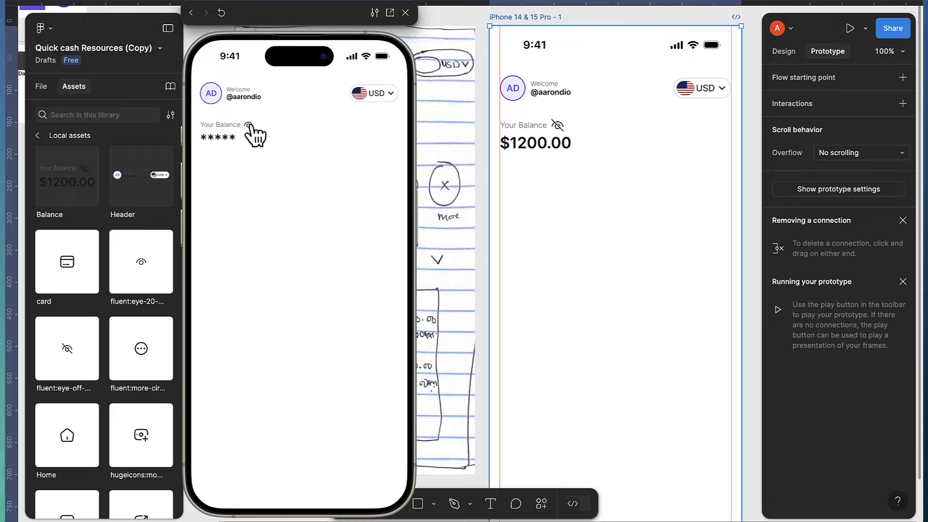
left_click(249, 126)
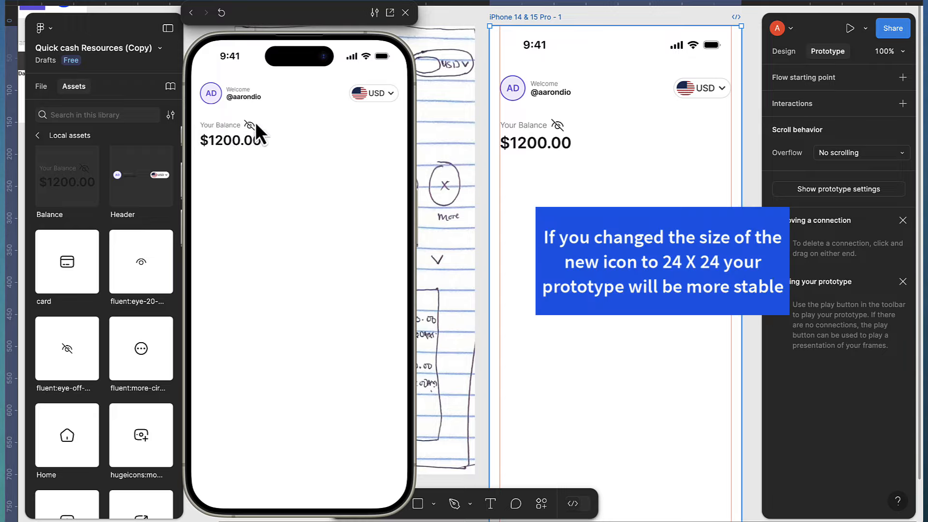
left_click(405, 13)
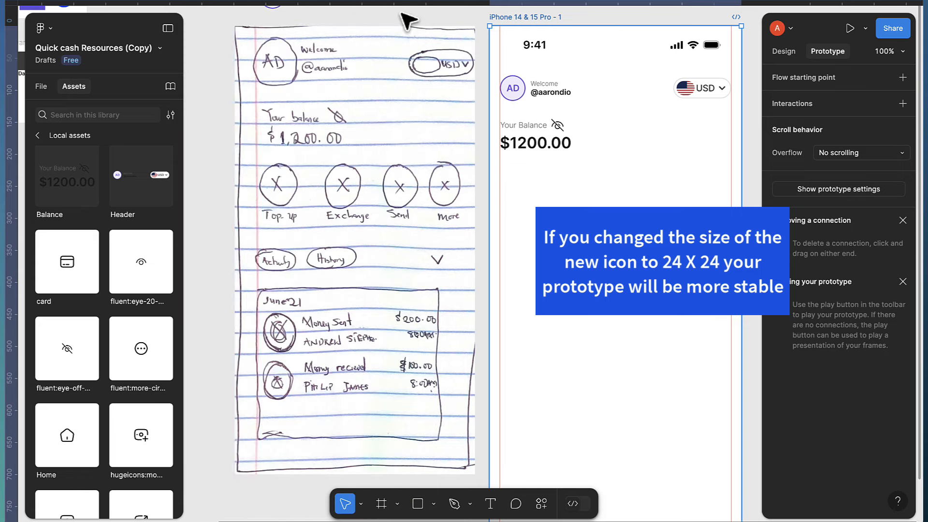
Move the Balance main component lower left and clear the selection
scroll(531, 248, "down", 2)
scroll(532, 252, "down", 1)
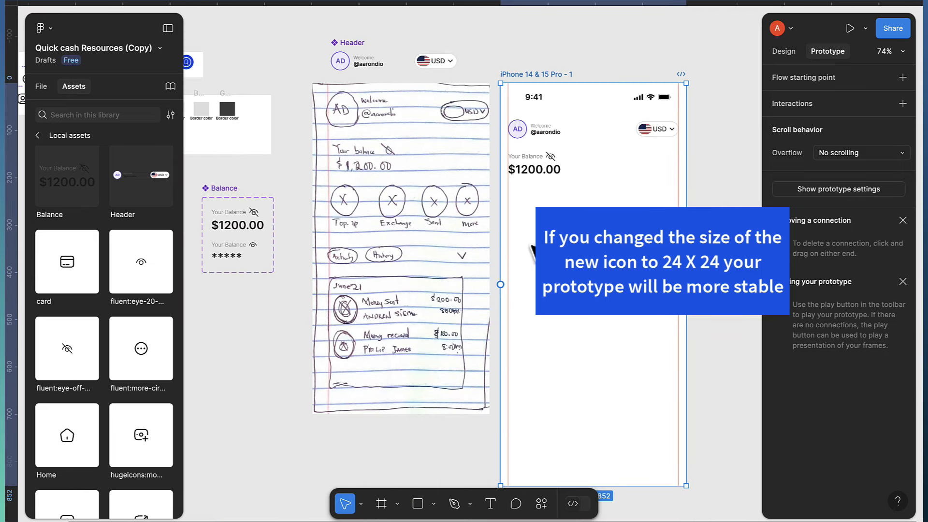
scroll(387, 285, "right", 2)
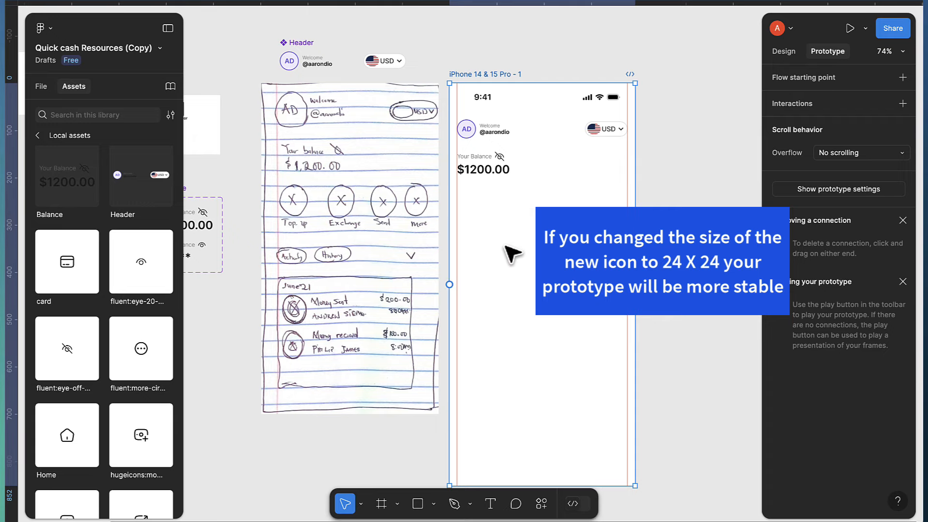
scroll(508, 253, "left", 4)
scroll(532, 256, "left", 6)
left_click_drag(428, 196, 299, 207)
scroll(526, 207, "up", 5)
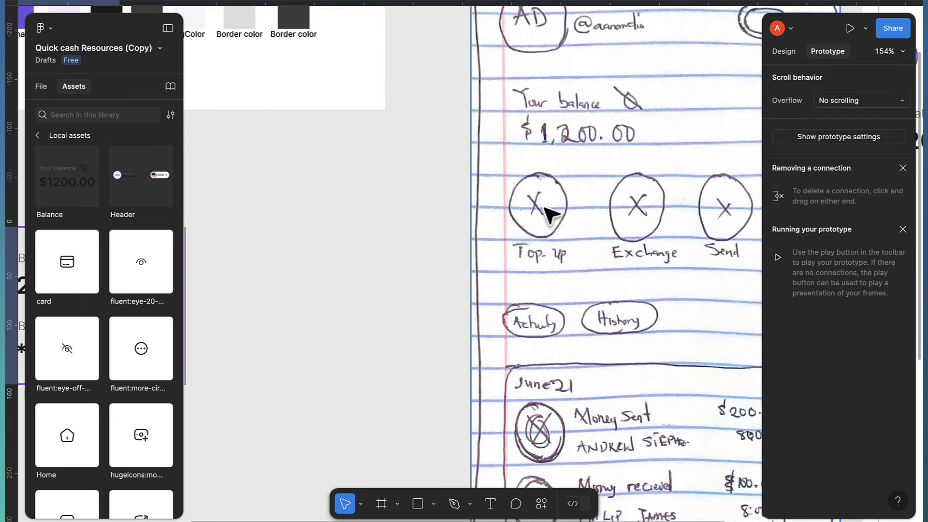
scroll(551, 215, "up", 1)
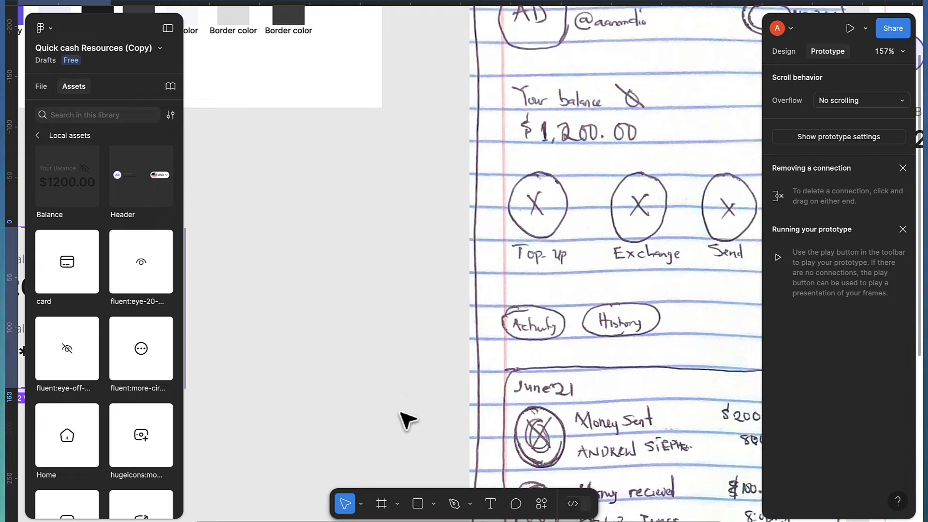
left_click(349, 217)
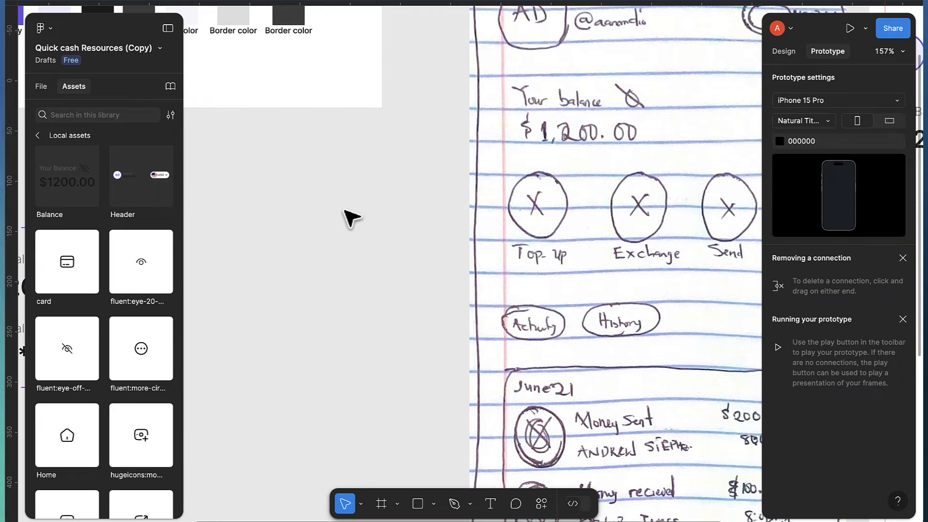
Draw a new frame, size it 52×52, and give it a 26 corner radius
key("f")
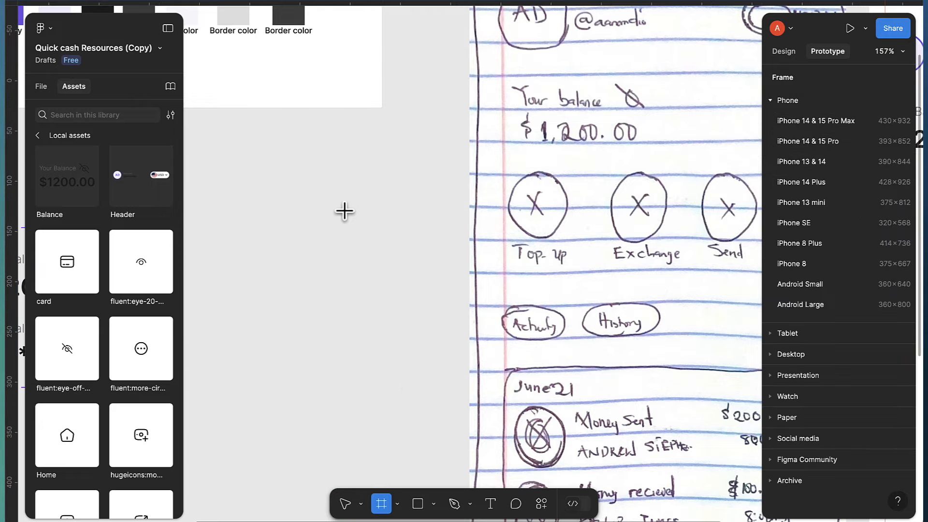
left_click_drag(341, 207, 377, 249)
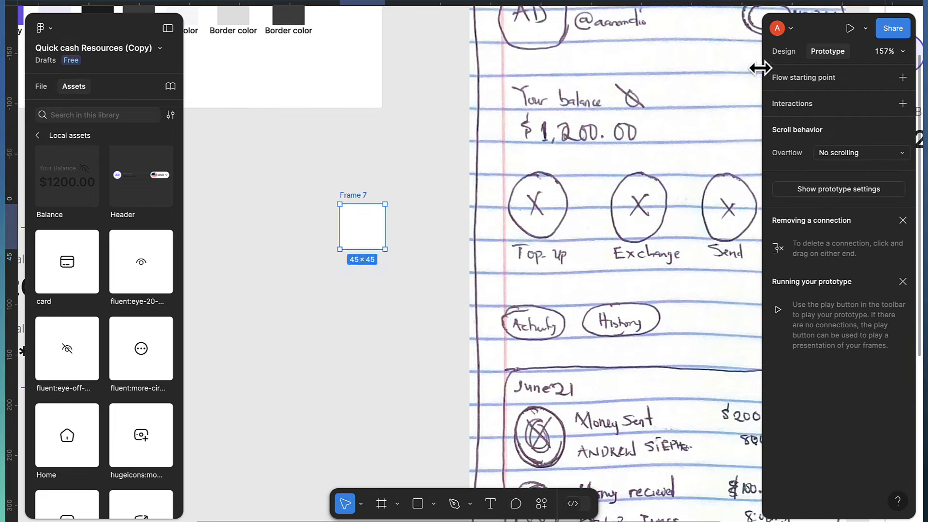
left_click(784, 53)
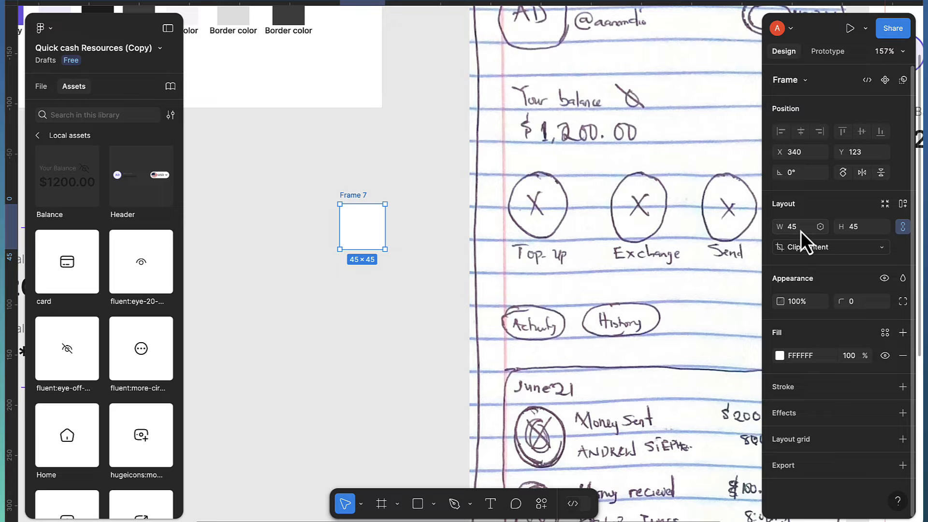
key("BackSpace")
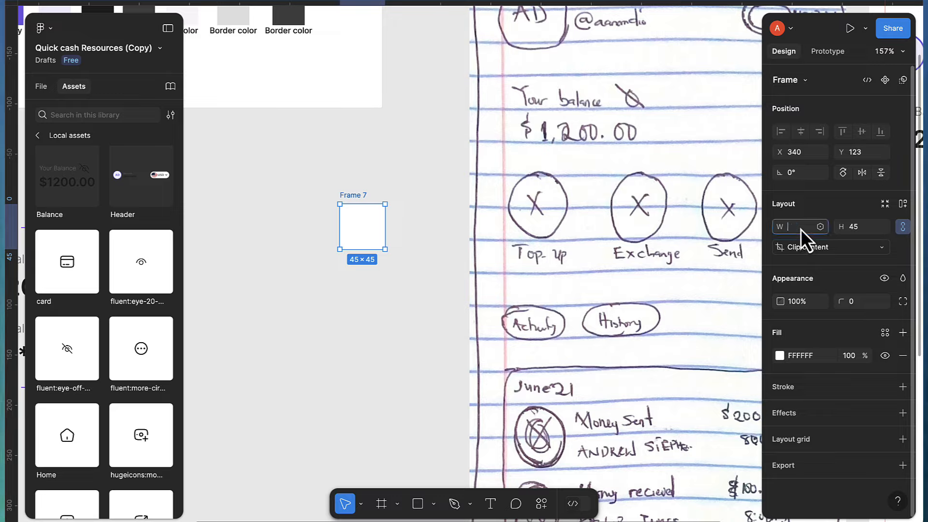
type("52")
key("Return")
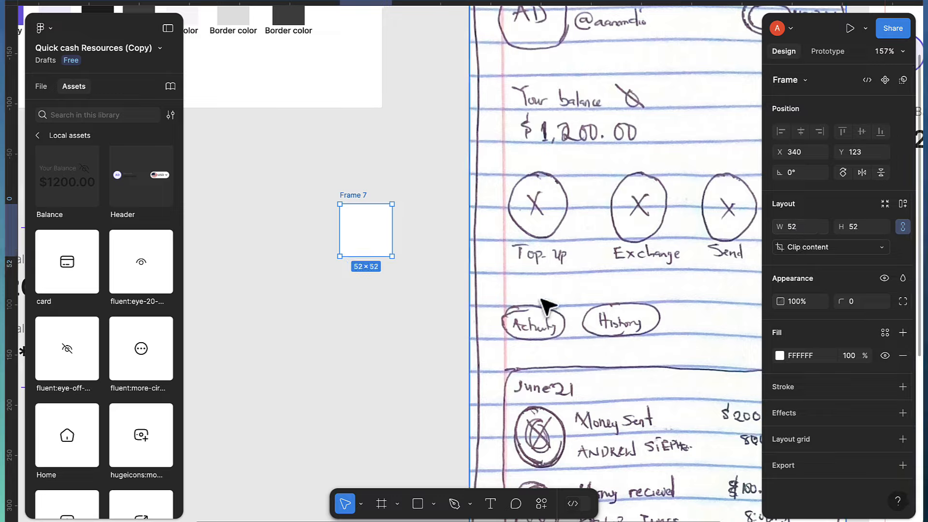
left_click_drag(354, 248, 336, 246)
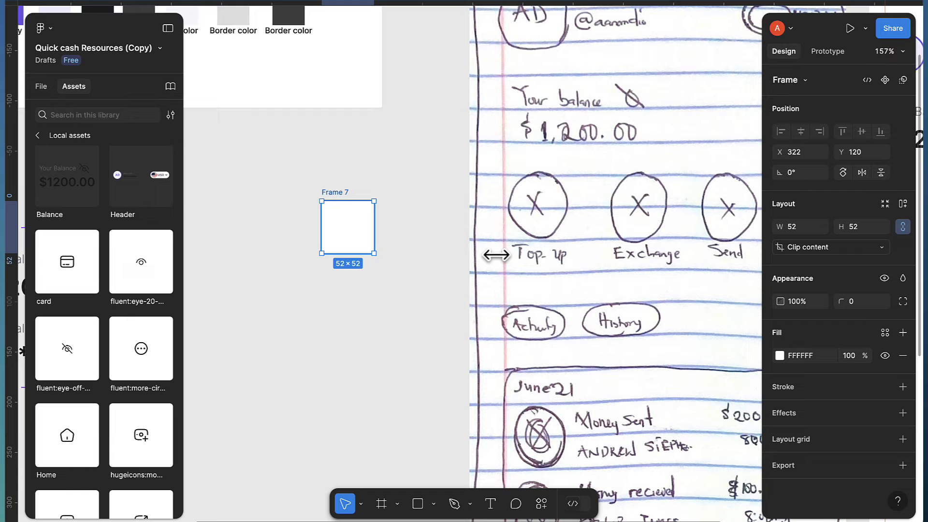
left_click(862, 301)
type("26")
key("Return")
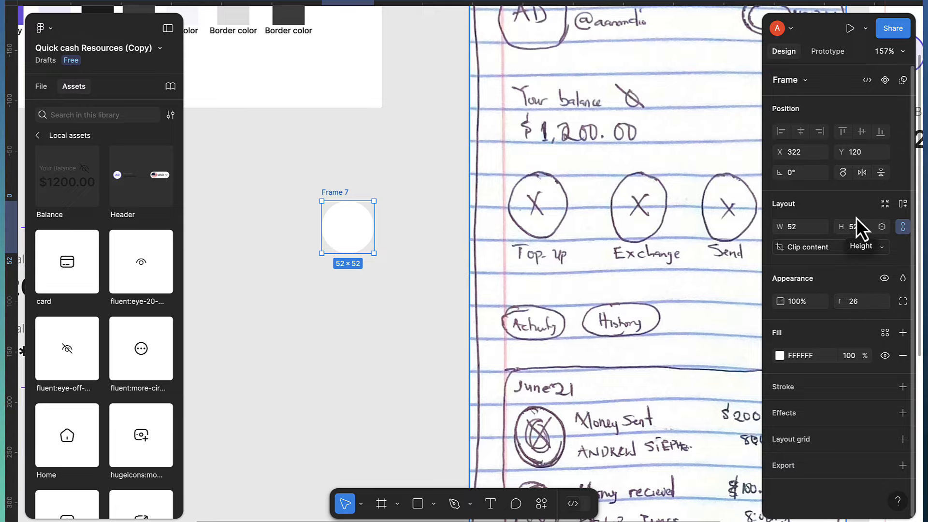
scroll(317, 237, "up", 5)
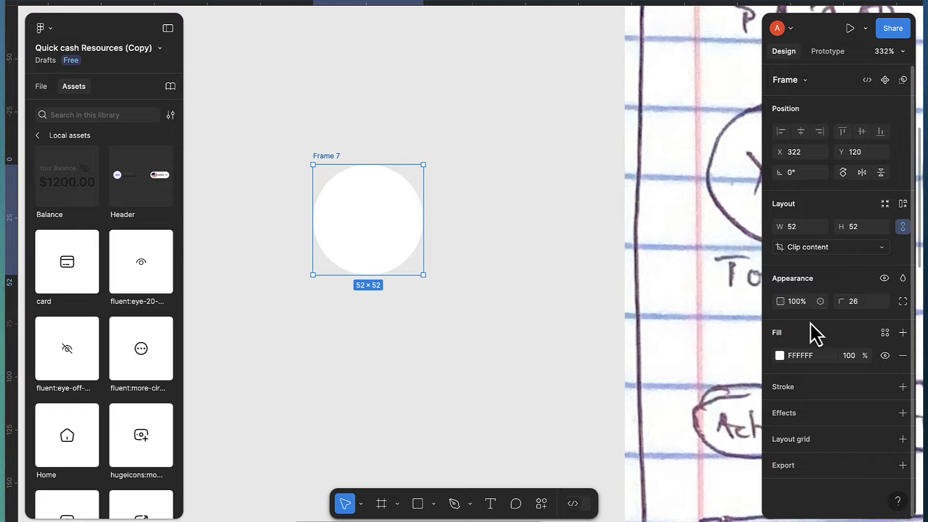
Apply the 'primary soft' colour style to the circle's fill so it turns pale lavender
left_click(885, 333)
left_click(647, 360)
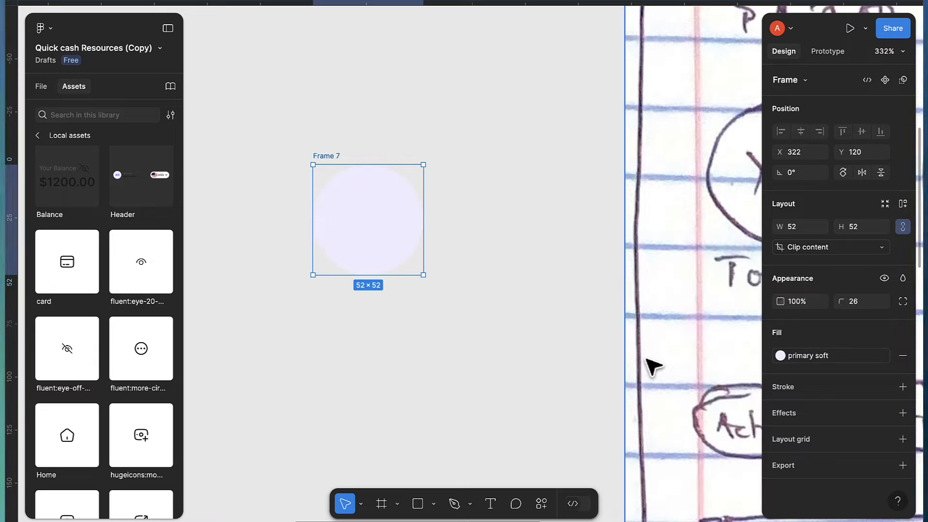
scroll(636, 342, "down", 3)
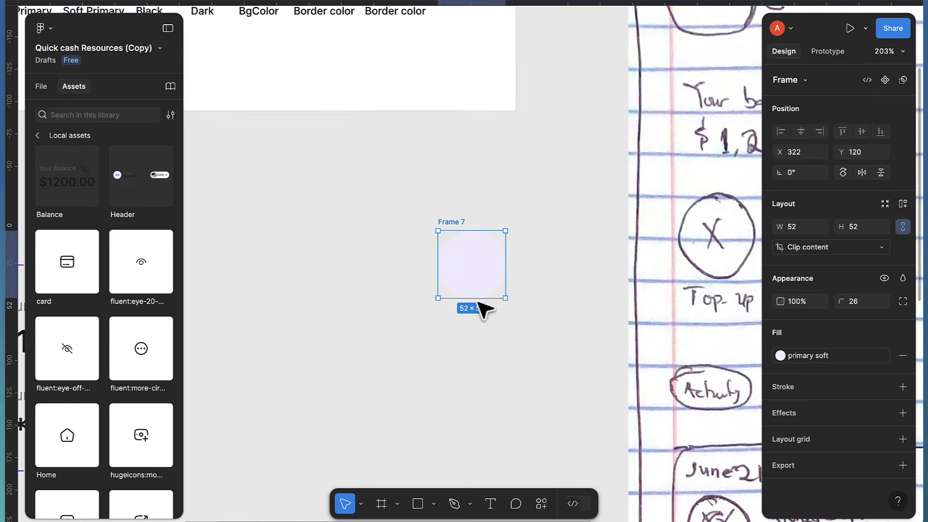
left_click(463, 316)
Add a 'Top-up' text label just below the circle
key("t")
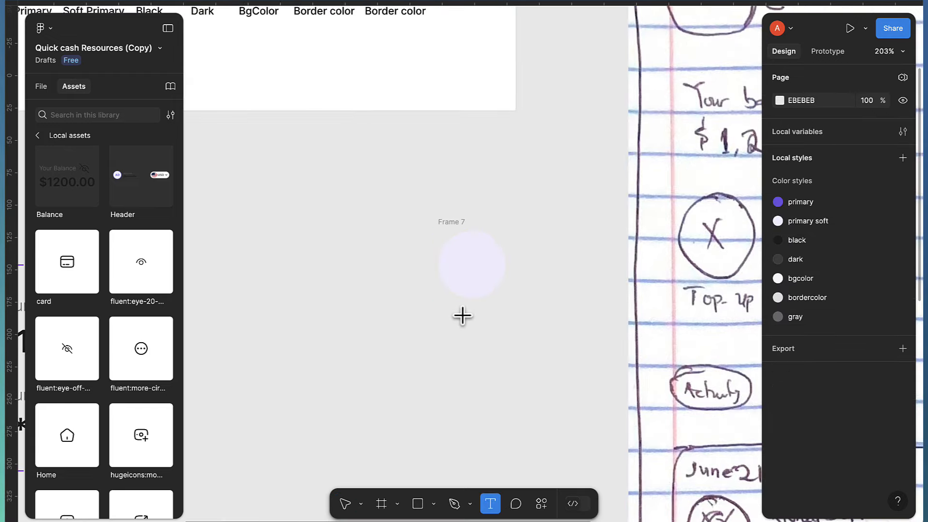
left_click(463, 310)
type("Top-")
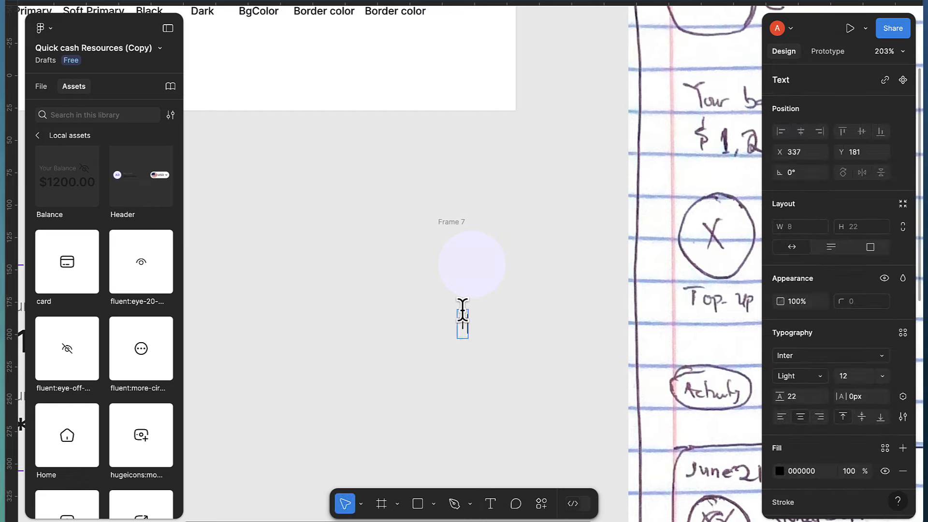
type("up")
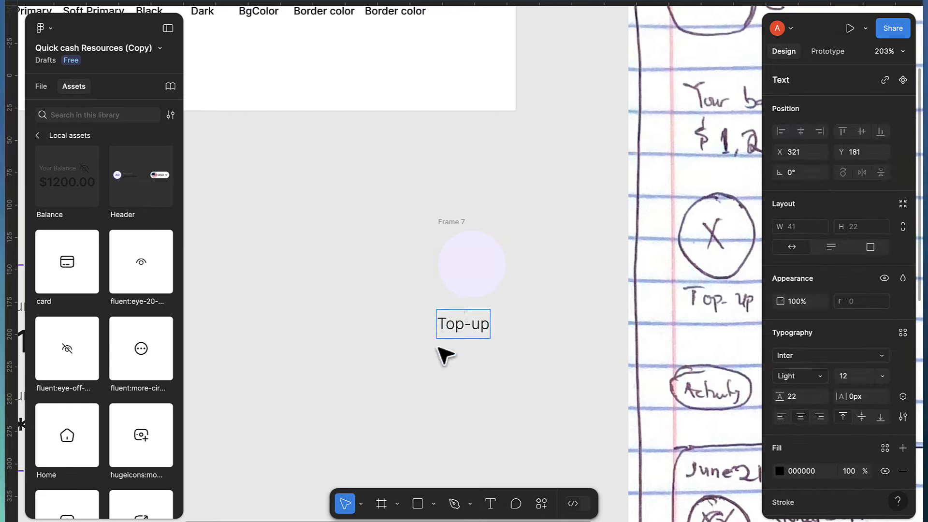
key("Escape")
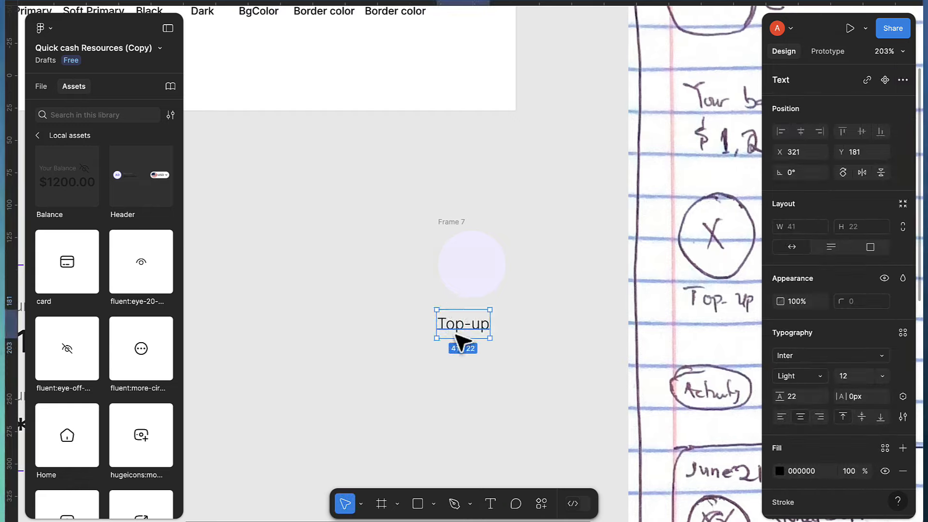
left_click_drag(458, 333, 467, 328)
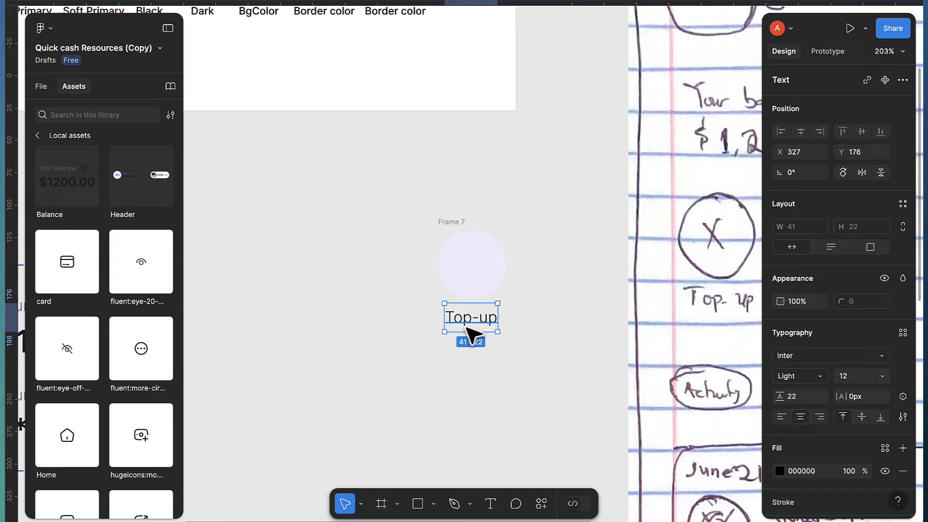
Set the Top-up label to Medium weight with the 'dark' colour style
scroll(510, 338, "up", 3)
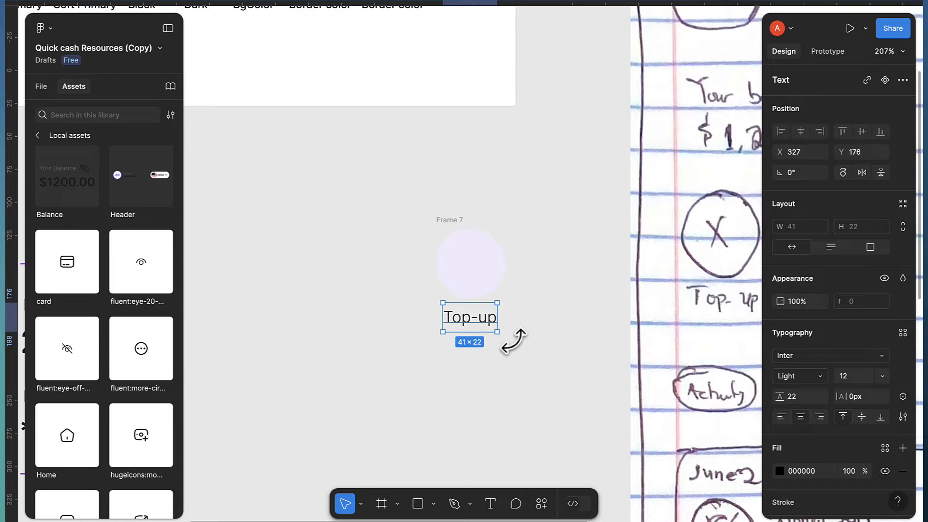
left_click(797, 378)
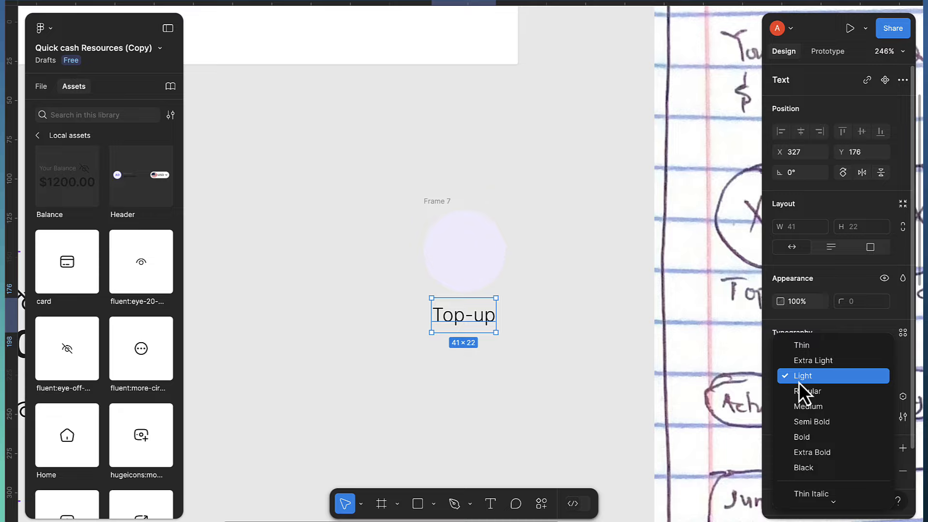
left_click(803, 408)
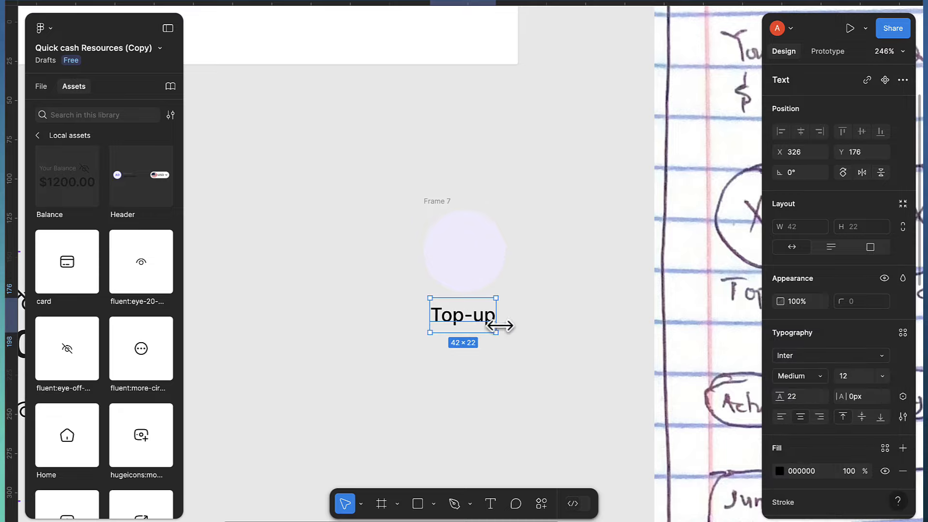
scroll(863, 423, "down", 3)
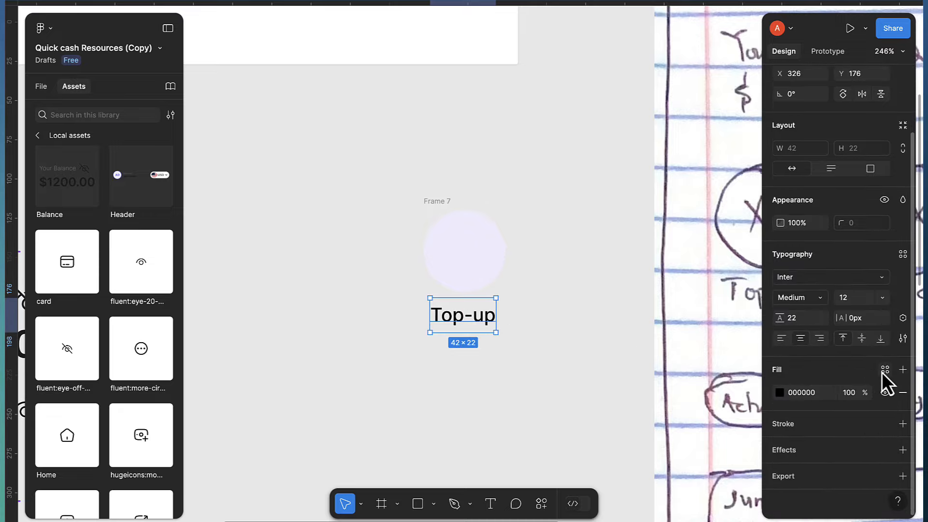
left_click(884, 370)
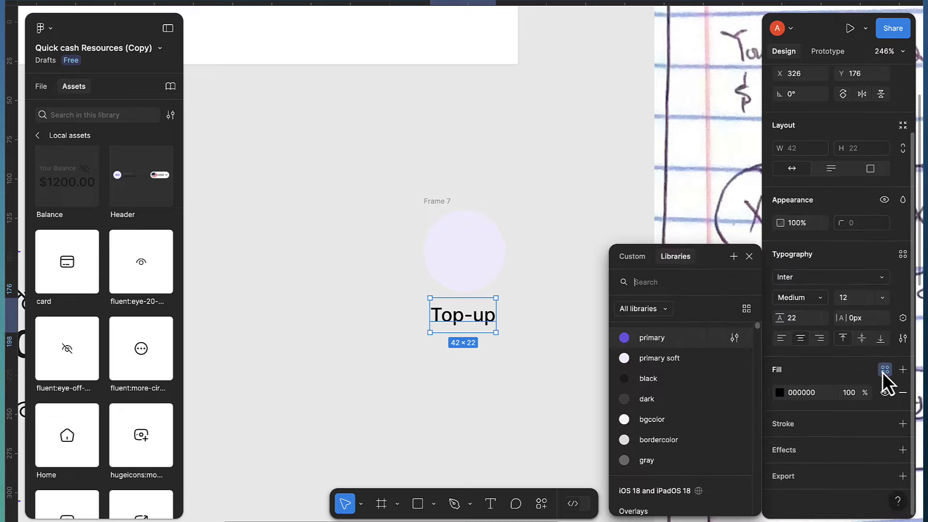
left_click(642, 402)
scroll(468, 322, "up", 3)
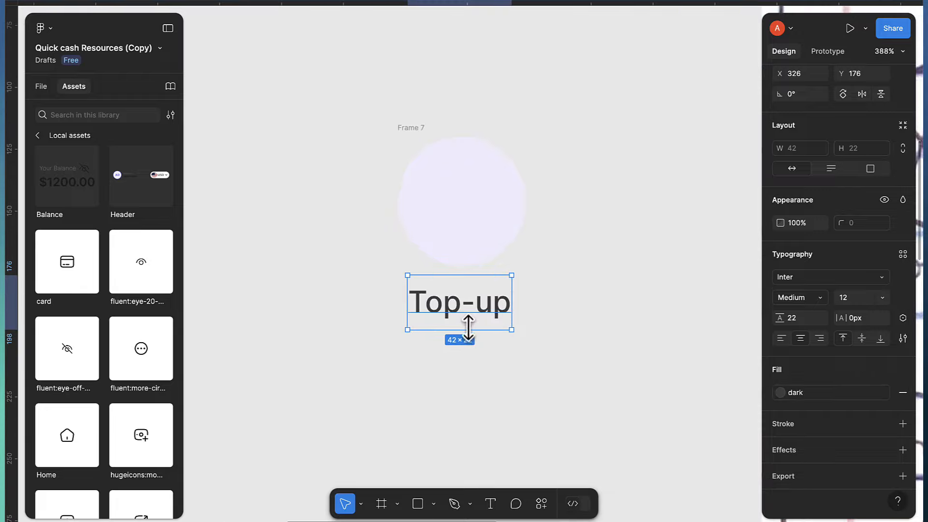
Centre the Top-up label beneath the circle
mouse_move(471, 322)
left_mouse_down()
mouse_move(473, 308)
mouse_move(479, 316)
left_mouse_up()
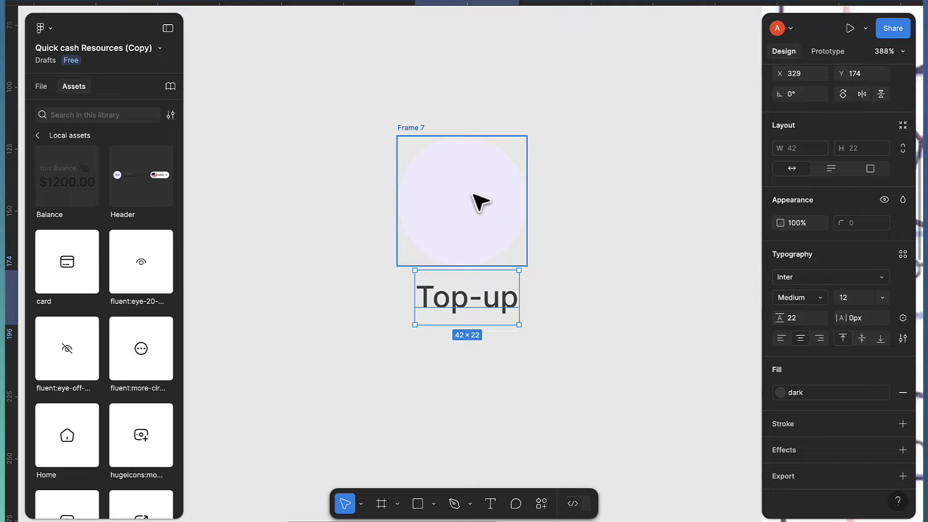
scroll(478, 201, "down", 3)
scroll(629, 164, "right", 3)
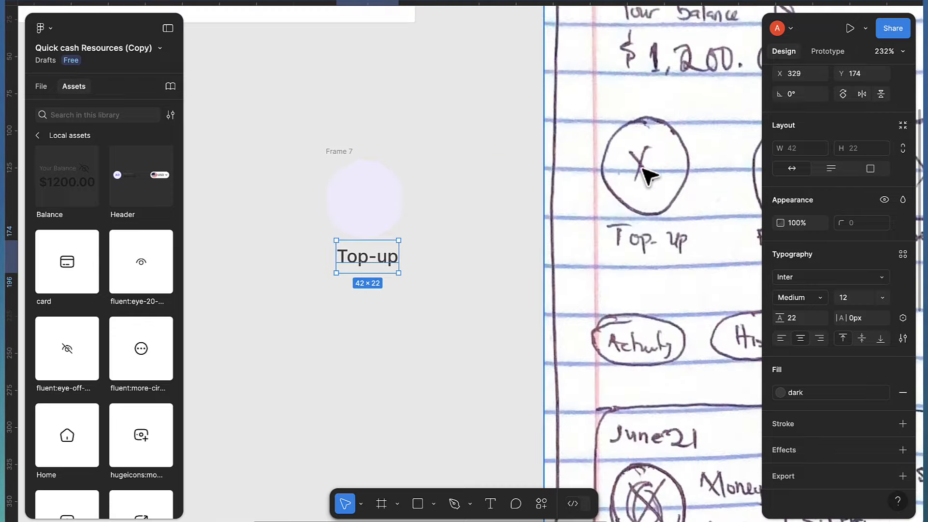
scroll(381, 228, "left", 3)
scroll(419, 224, "up", 1)
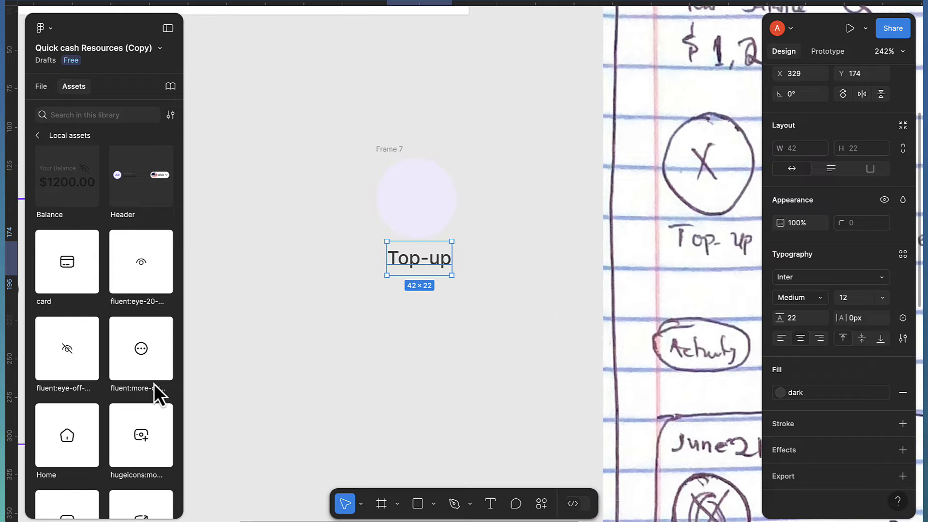
scroll(148, 392, "down", 1)
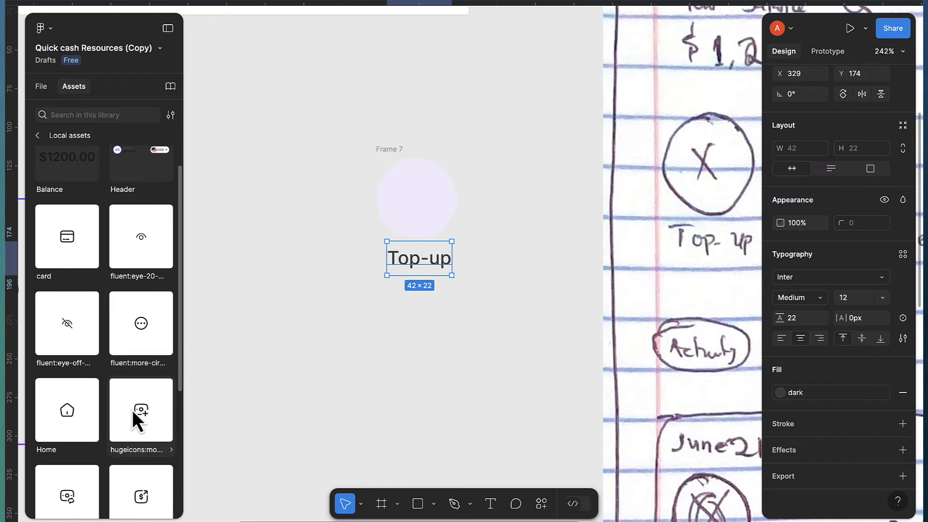
Place the hugeicons add-money icon asset inside the circle
left_click_drag(132, 410, 394, 196)
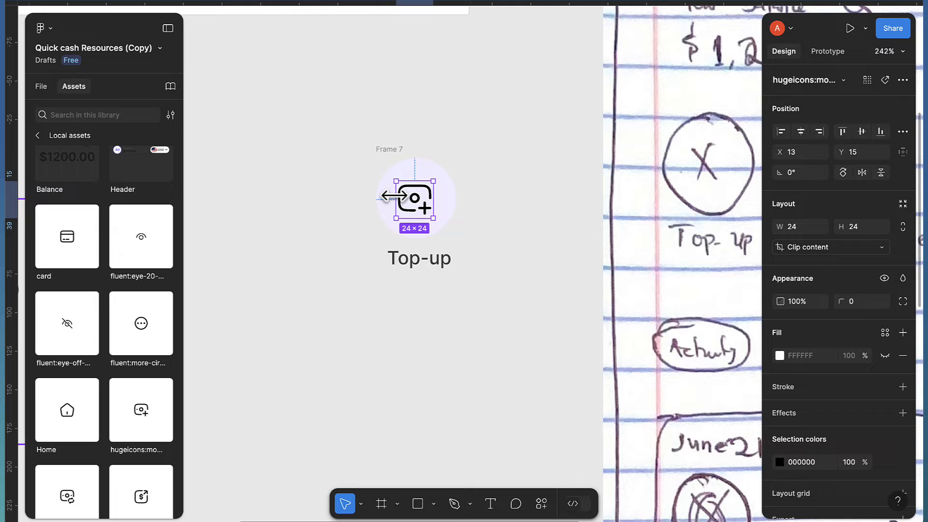
scroll(414, 198, "up", 5)
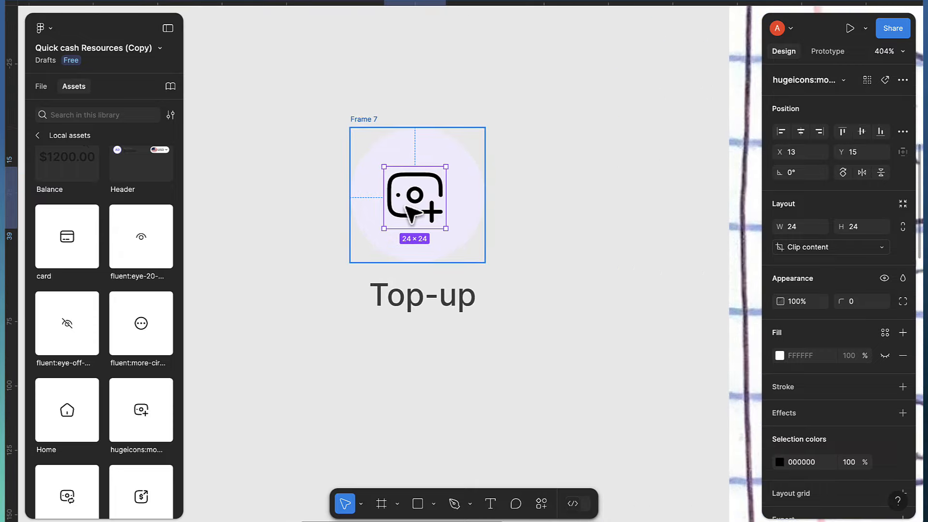
scroll(834, 425, "down", 2)
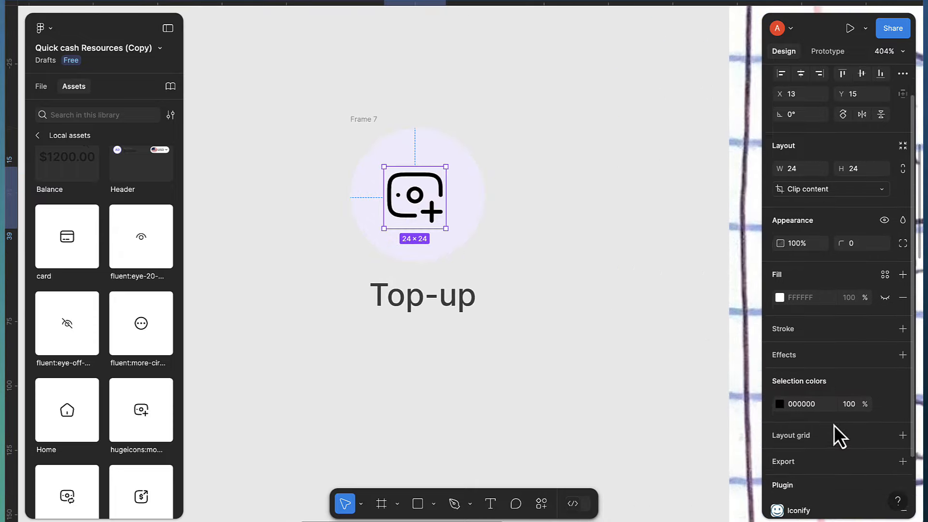
scroll(834, 425, "down", 2)
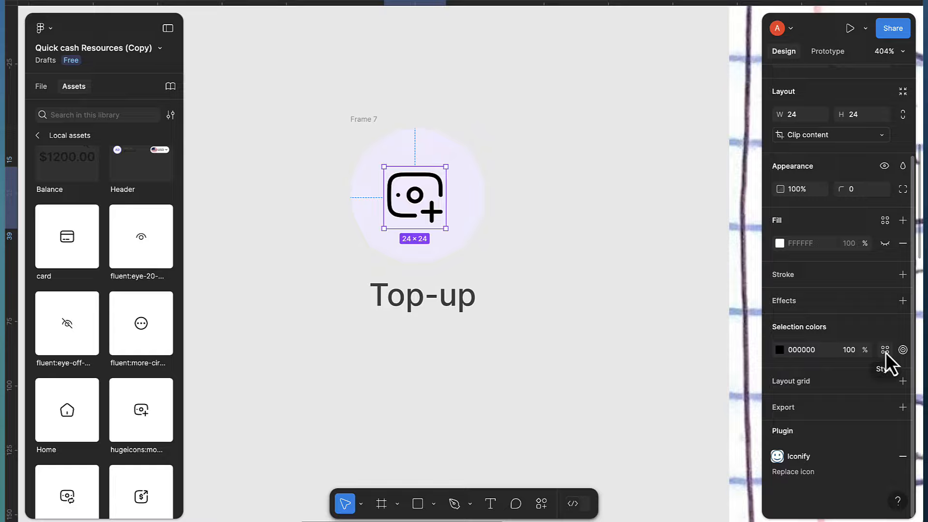
Recolour the icon with the 'primary' style and centre it in the circle at X 14, Y 14
left_click(885, 351)
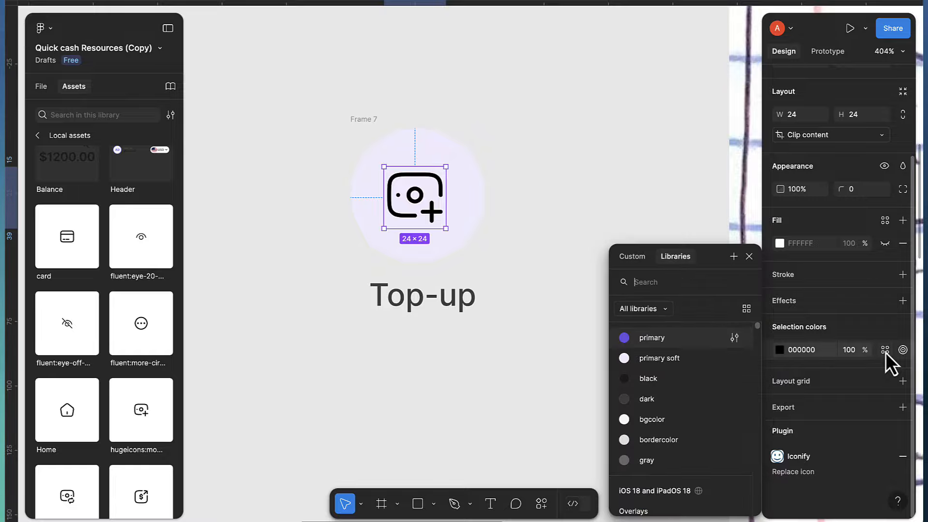
left_click(644, 337)
scroll(428, 227, "up", 1)
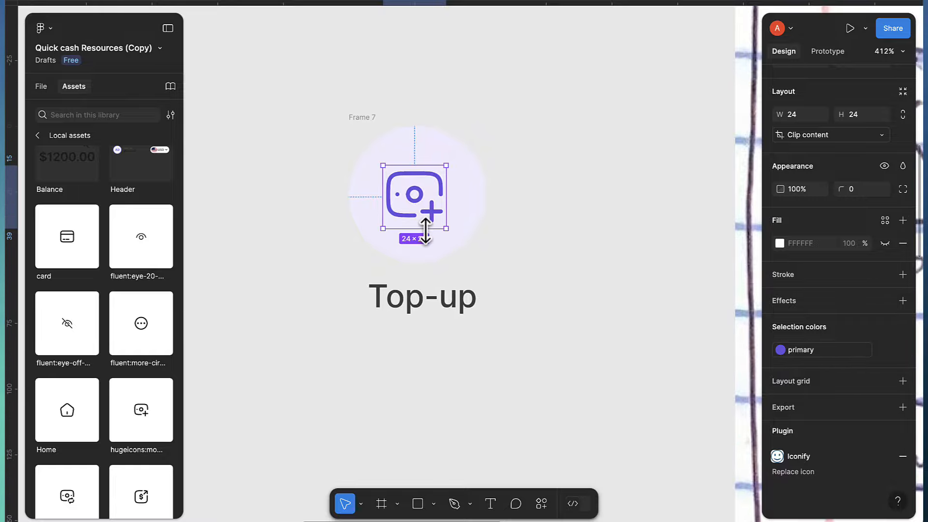
scroll(425, 231, "up", 1)
scroll(851, 107, "up", 4)
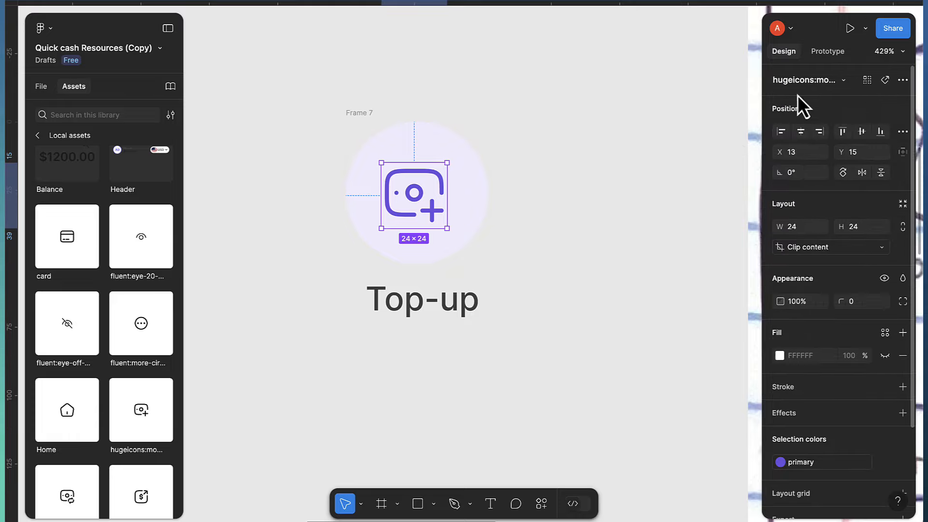
left_click(799, 131)
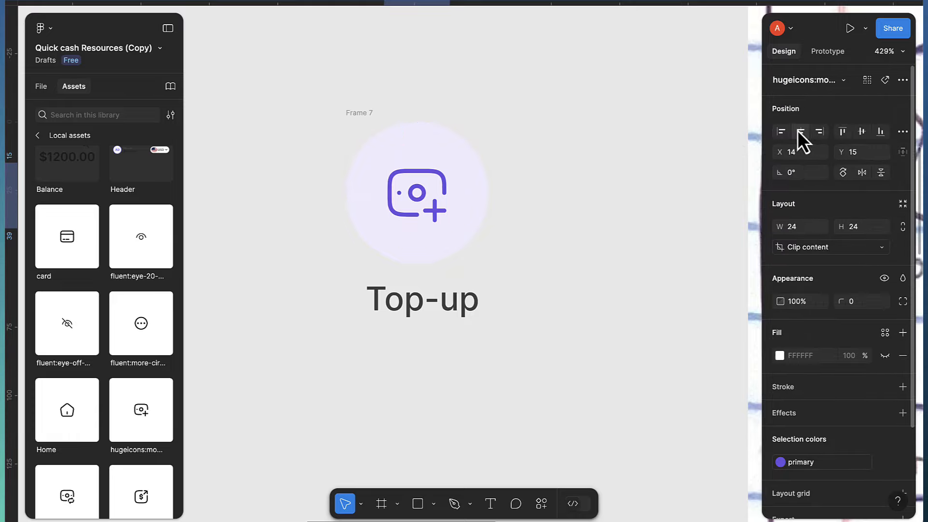
left_click(862, 131)
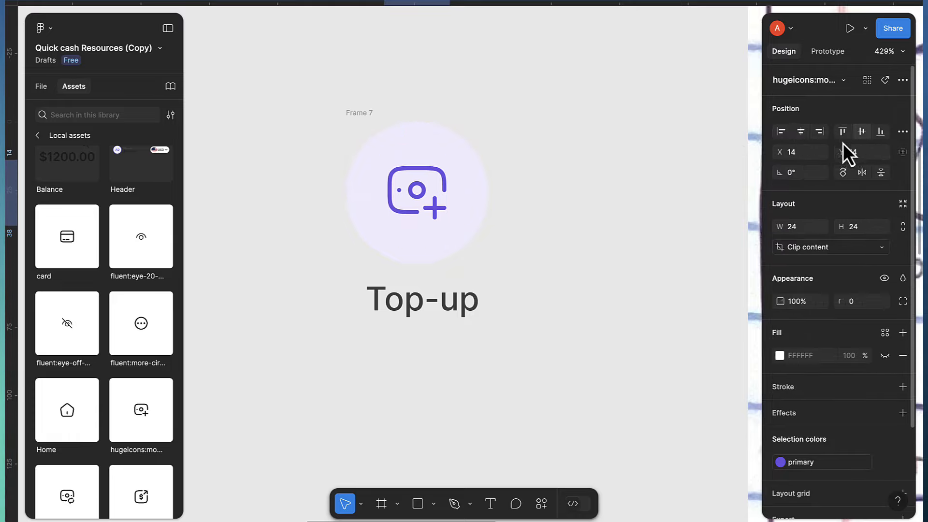
left_click(449, 312)
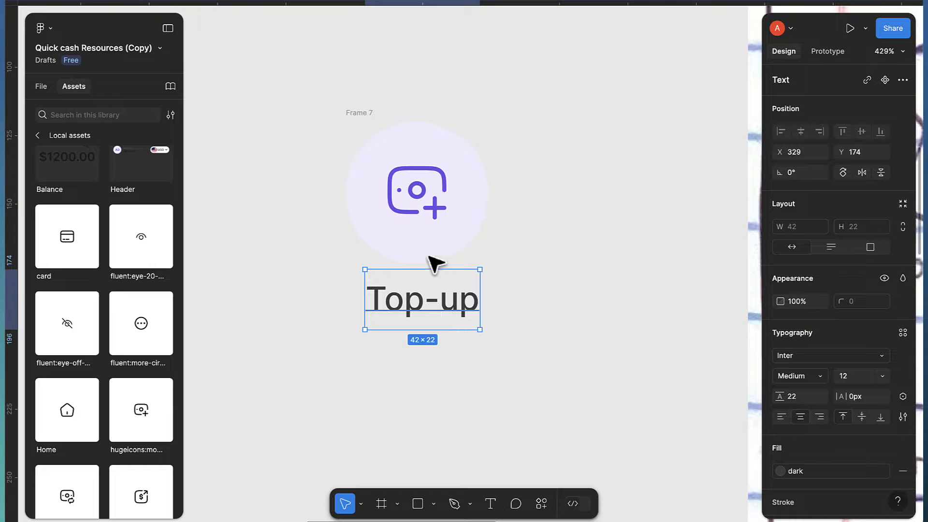
Wrap the circle and Top-up label in a vertical auto layout with 0 gap
left_click(366, 114, "shift")
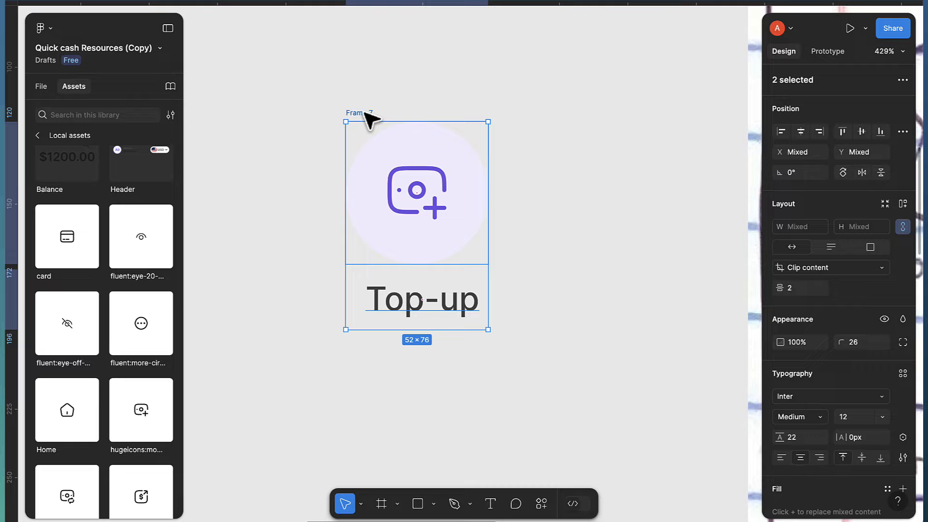
key("shift+a")
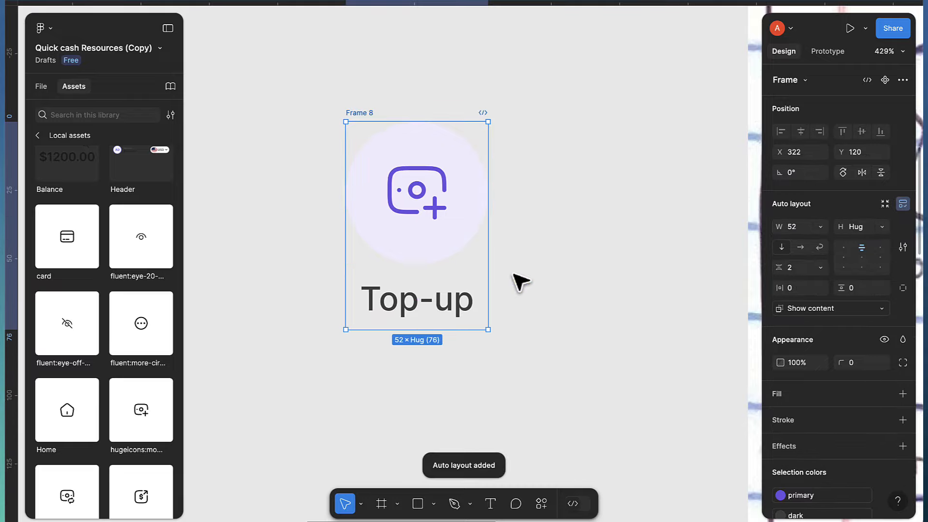
left_click(801, 267)
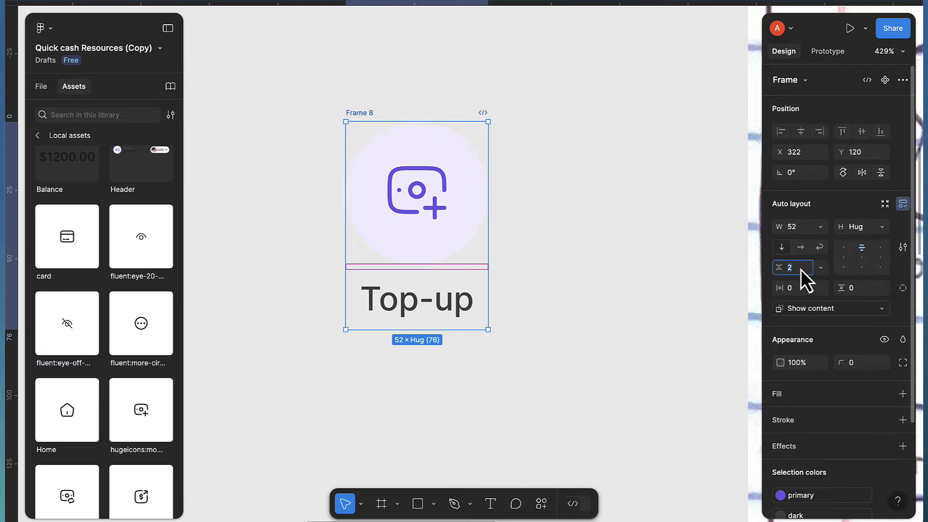
type("0")
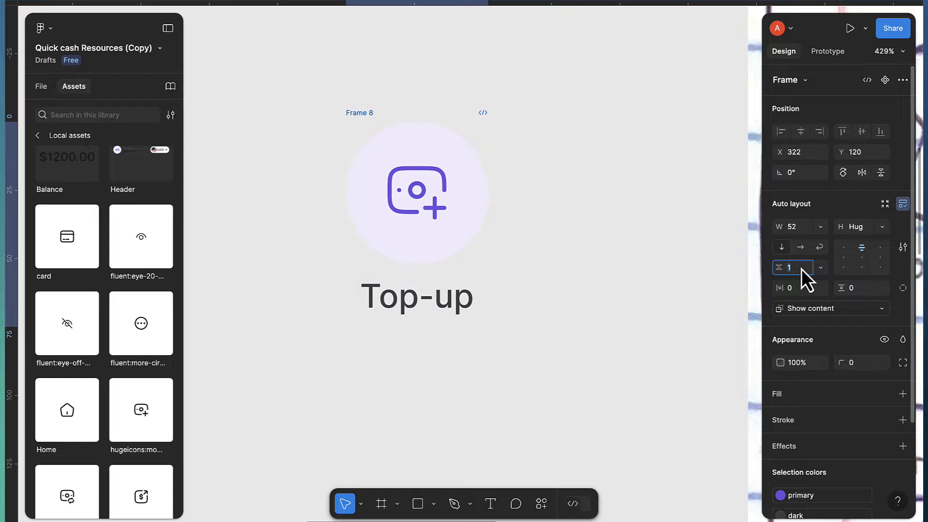
key("Return")
Rename the new auto layout frame to 'Quick action'
left_click(438, 311)
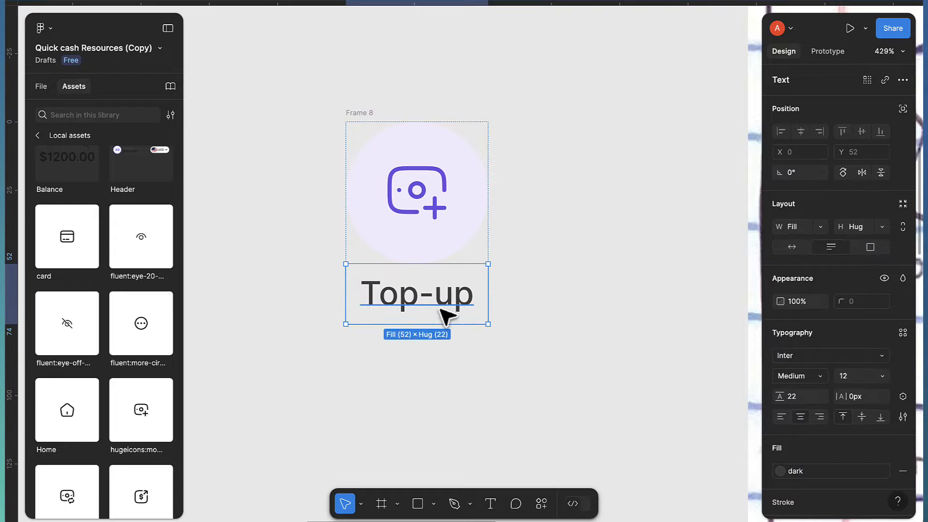
left_click(796, 399)
left_click(646, 369)
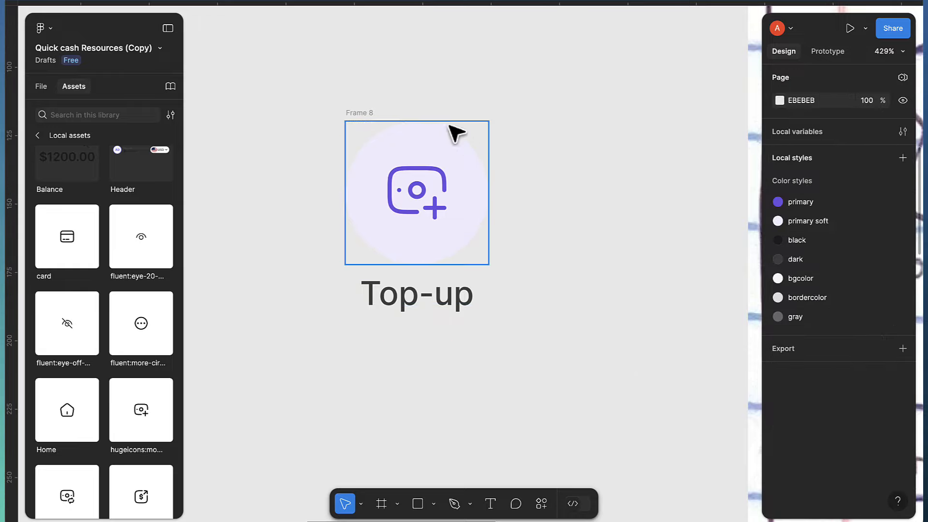
left_click(369, 116)
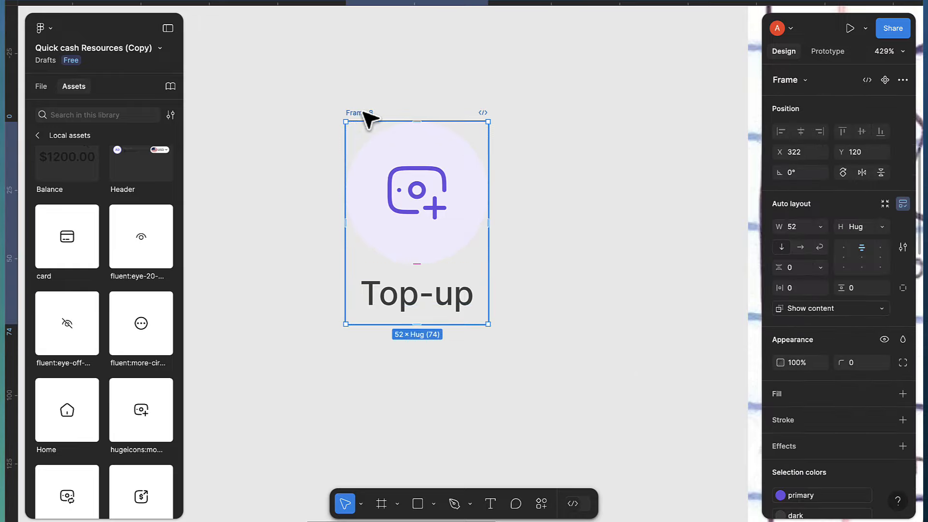
double_click(364, 113)
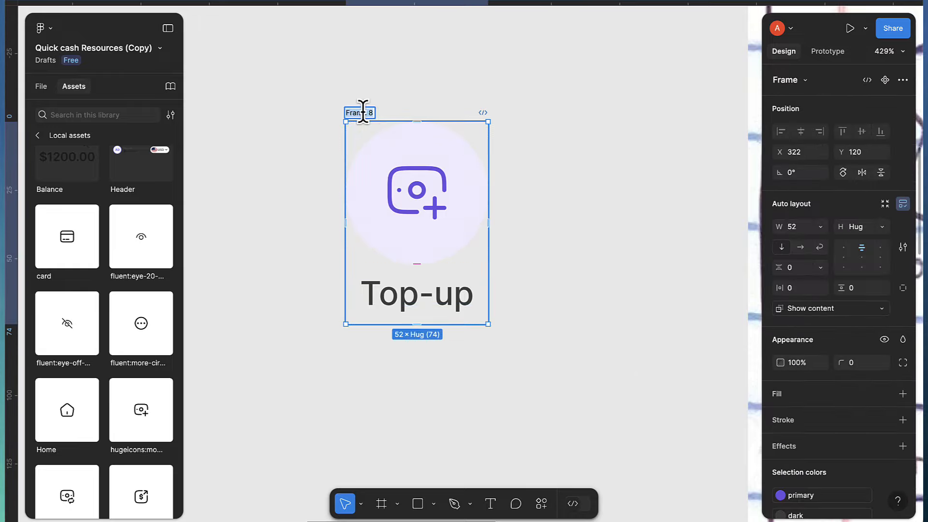
type("Quick action")
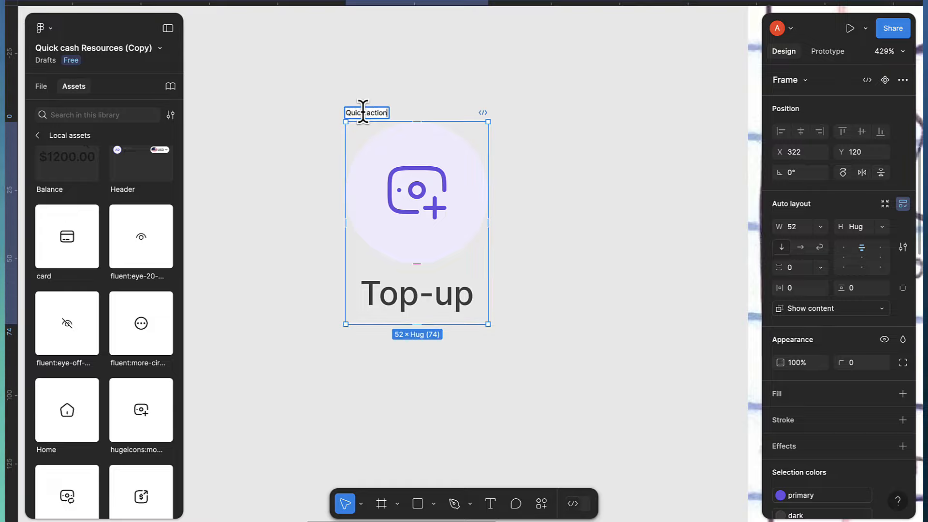
key("Return")
Make Quick action a component and bind the Top-up label text to a 'Titile' text property
left_click(889, 82)
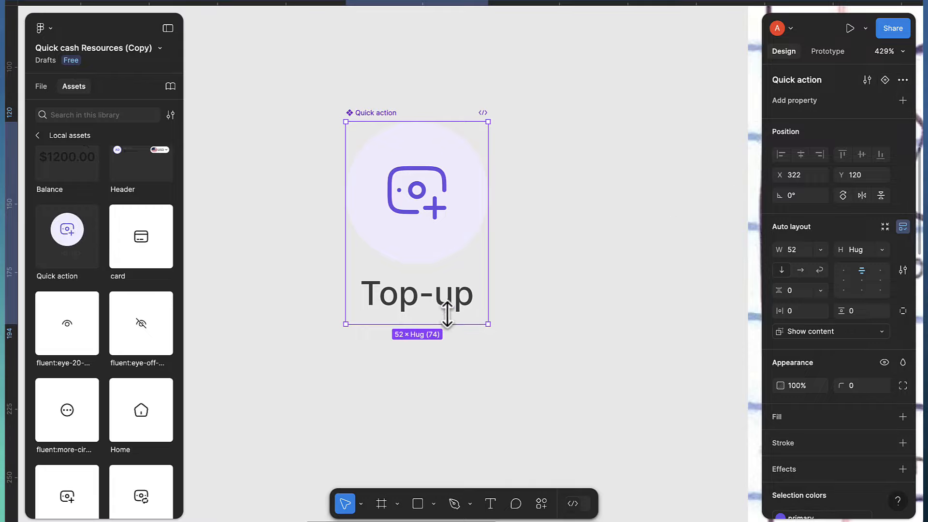
double_click(435, 300)
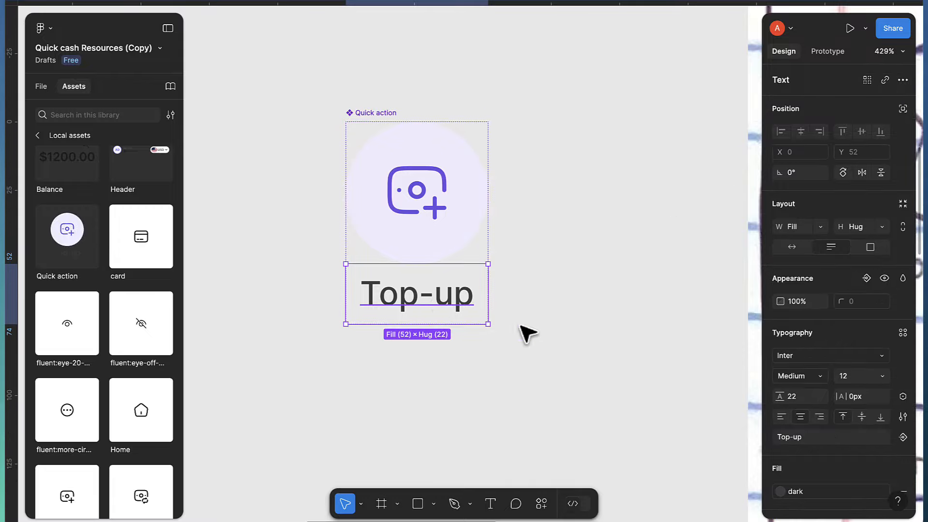
scroll(883, 400, "down", 3)
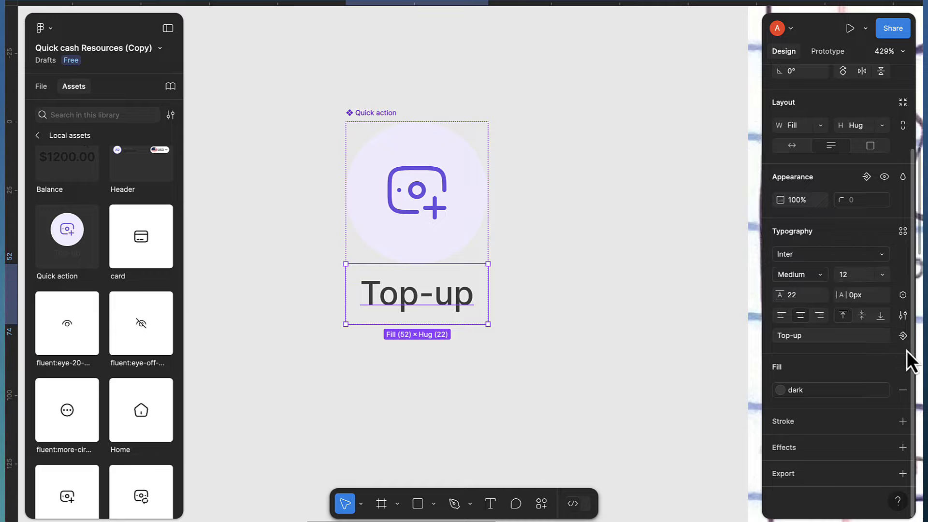
left_click(904, 338)
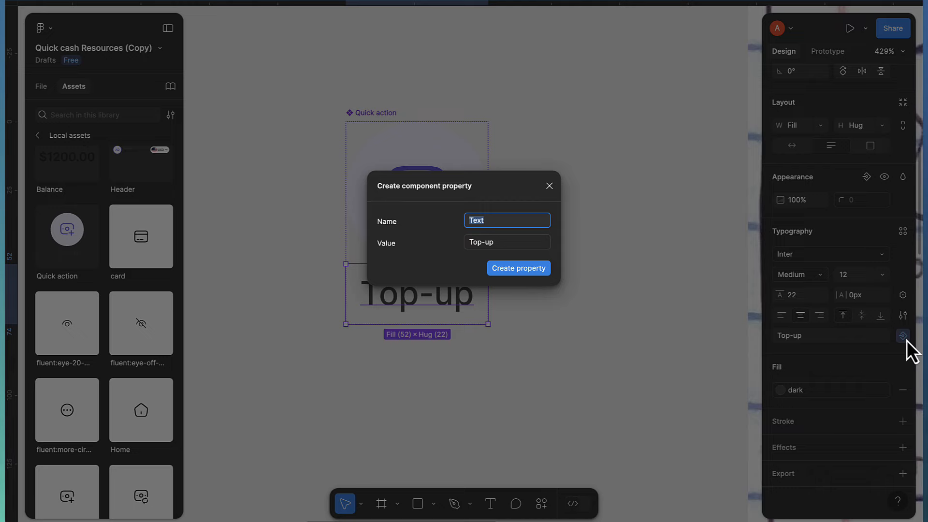
type("Titil")
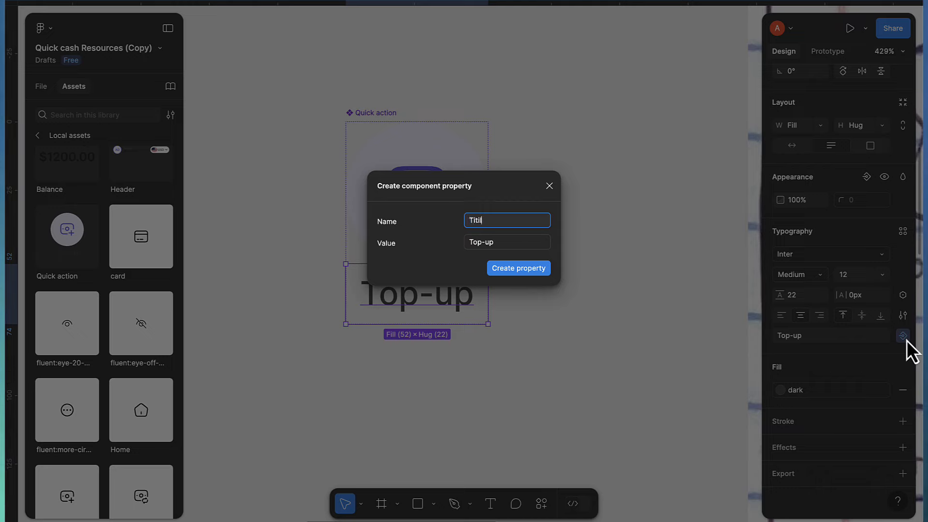
type("e")
key("Return")
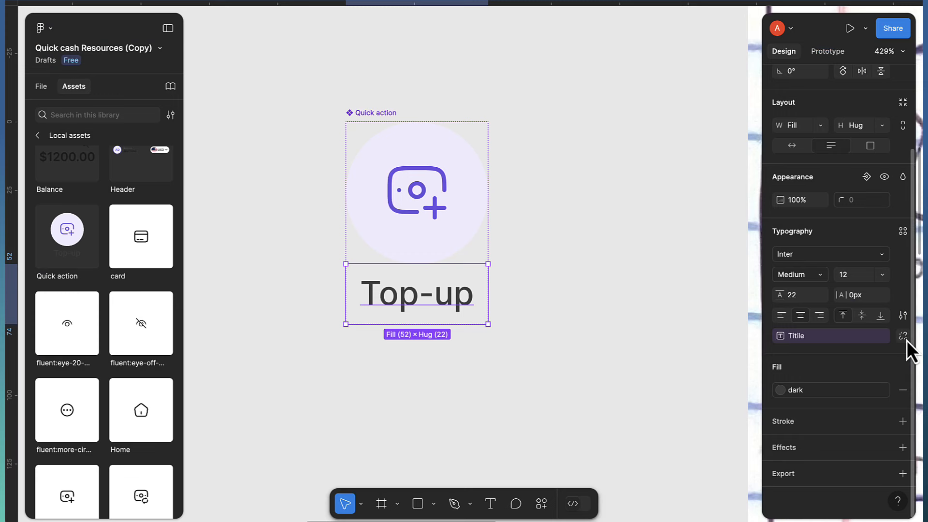
left_click(421, 206)
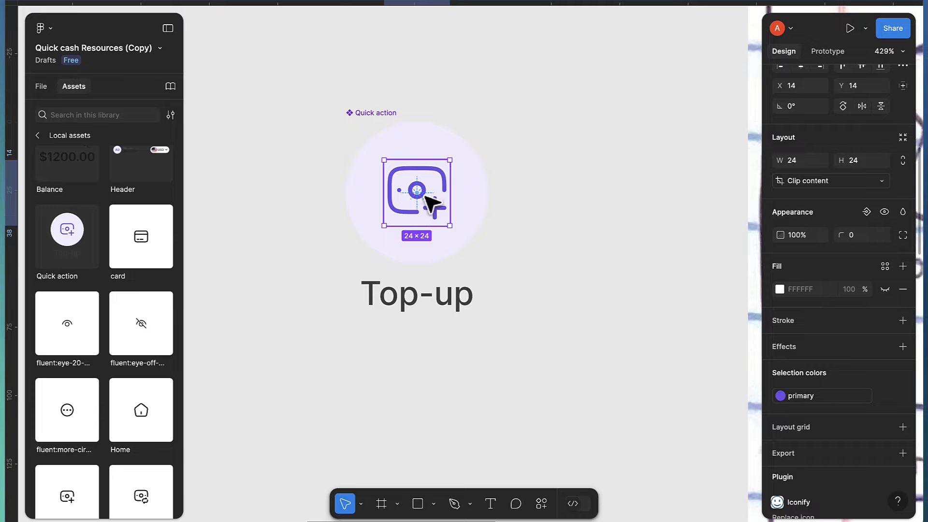
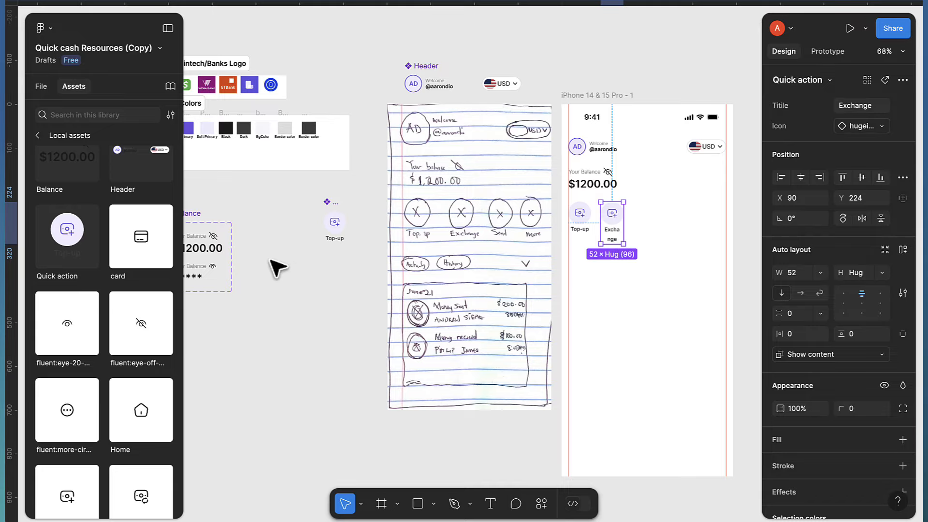
Set the Top-up text label to Auto width so it hugs its text
scroll(335, 242, "up", 5)
scroll(390, 246, "up", 10)
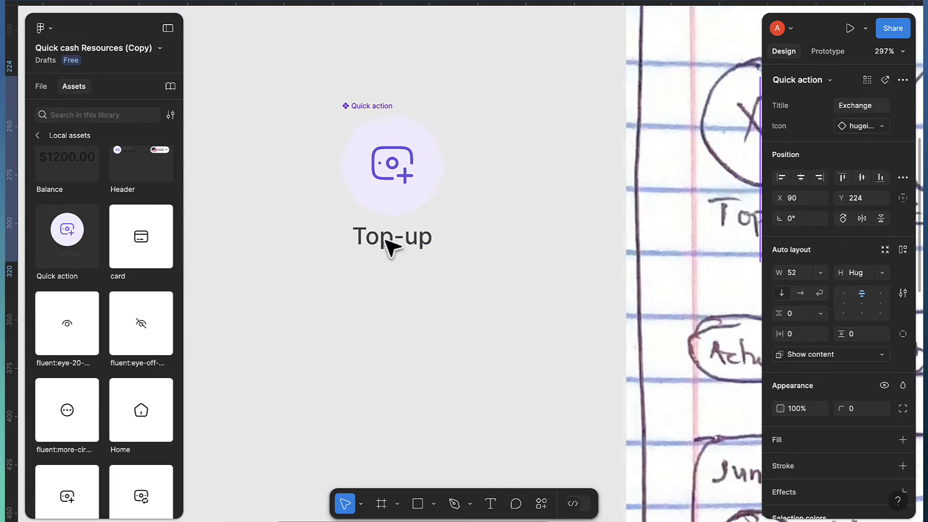
left_click(414, 242)
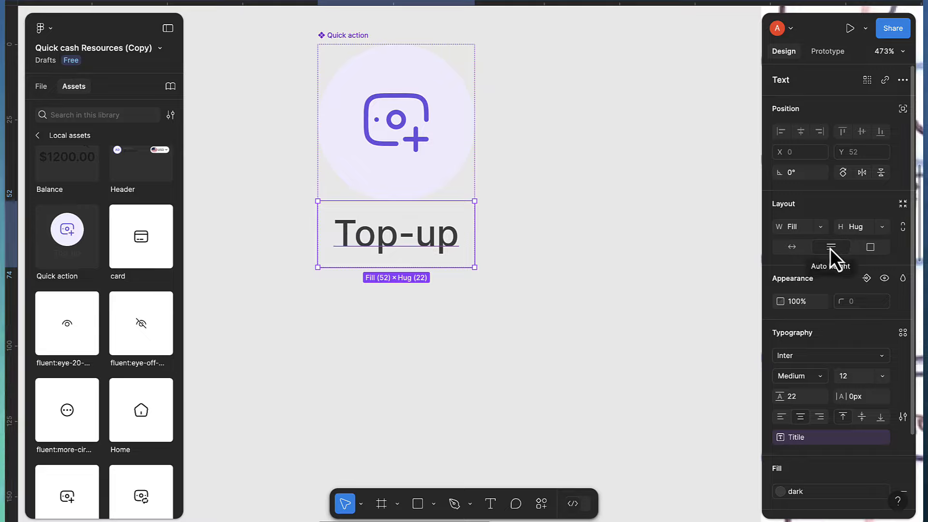
left_click(792, 247)
scroll(504, 269, "down", 10)
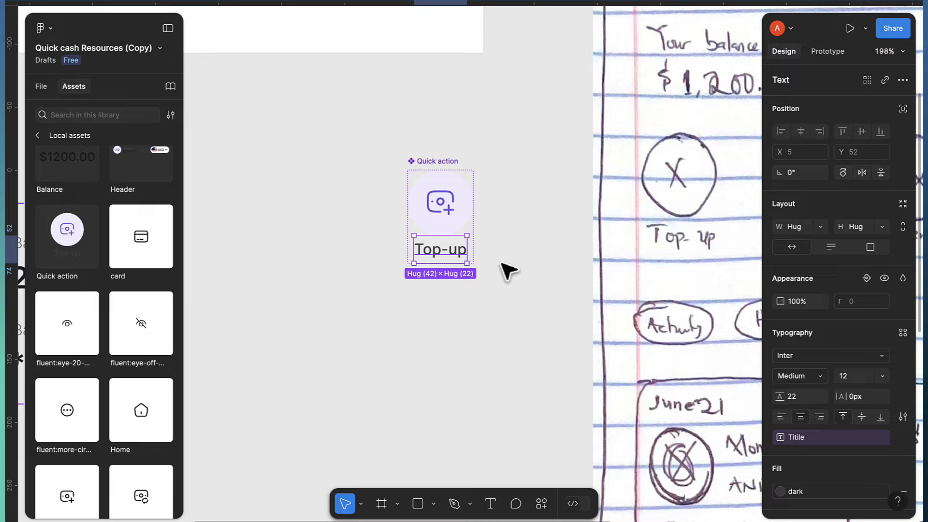
scroll(503, 267, "right", 10)
scroll(555, 252, "right", 3)
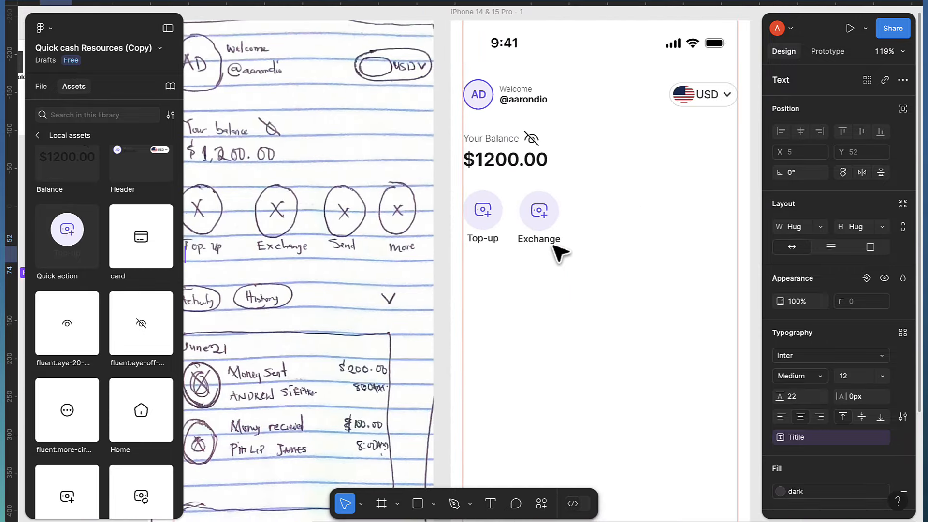
Swap the Exchange quick action's icon to hugeicons:money-exchange
scroll(555, 249, "up", 5)
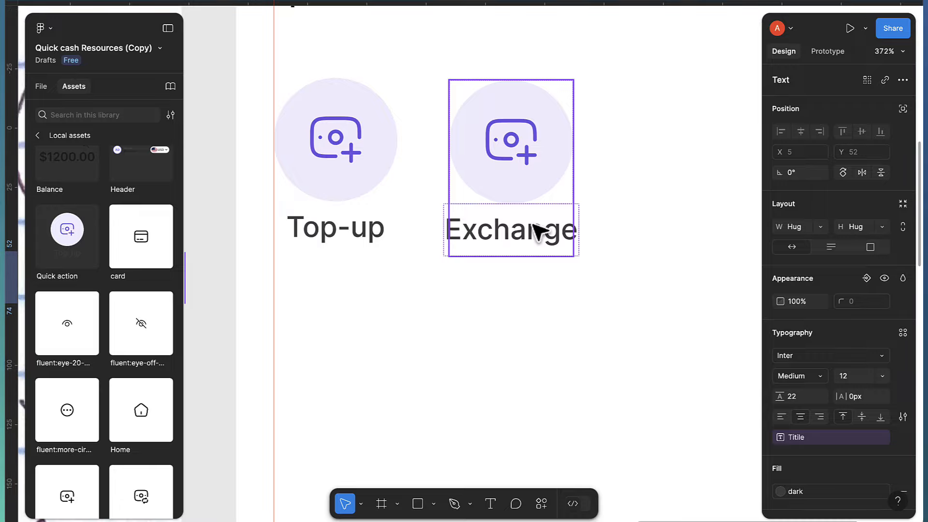
left_click(520, 191)
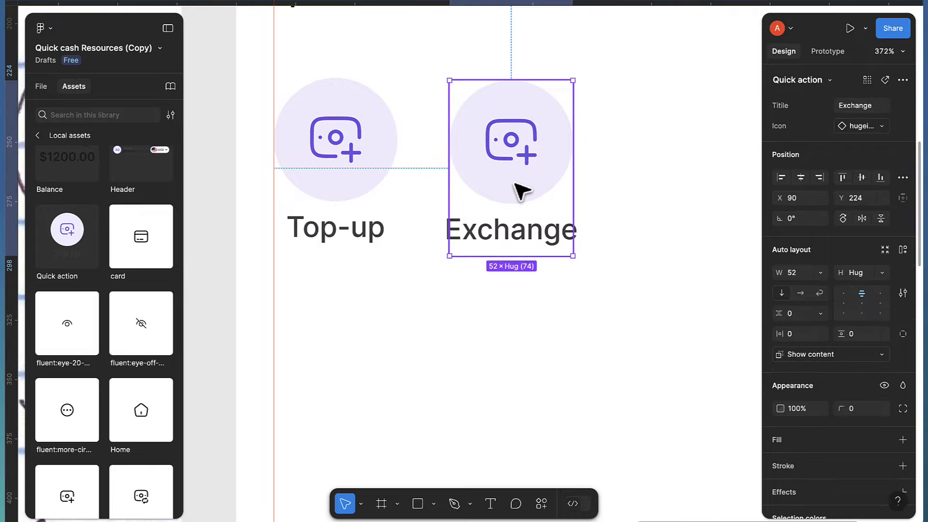
left_click(858, 131)
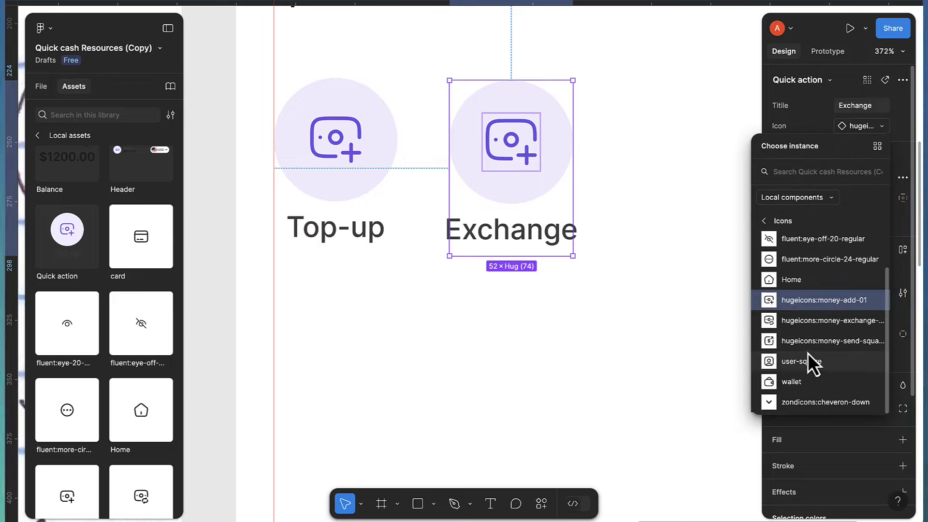
left_click(791, 320)
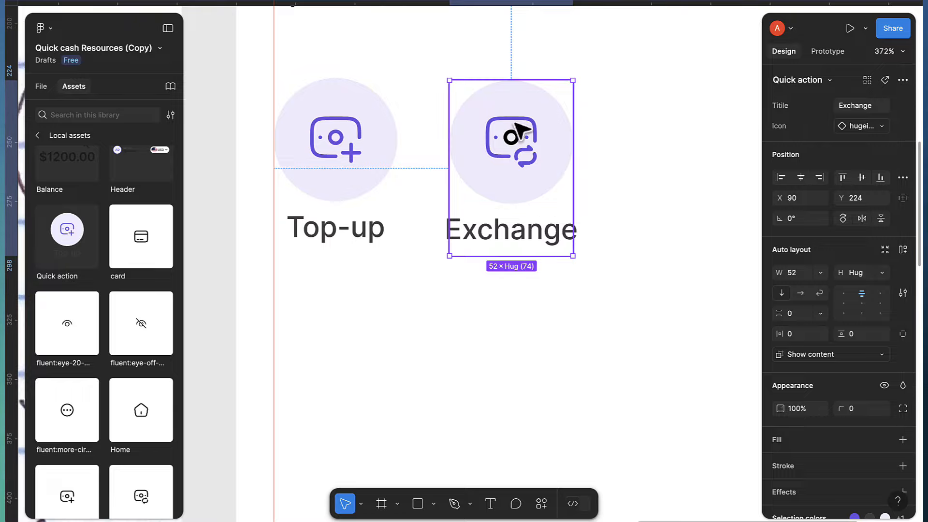
scroll(505, 144, "up", 5)
Drill into the Exchange icon's layers and select the whole 24×24 icon
scroll(513, 145, "up", 4)
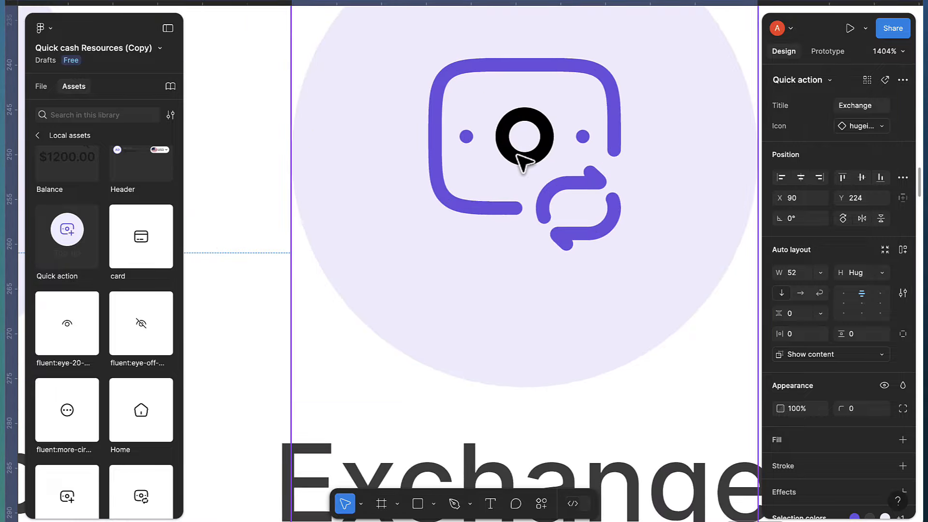
double_click(520, 142)
double_click(520, 142)
double_click(521, 145)
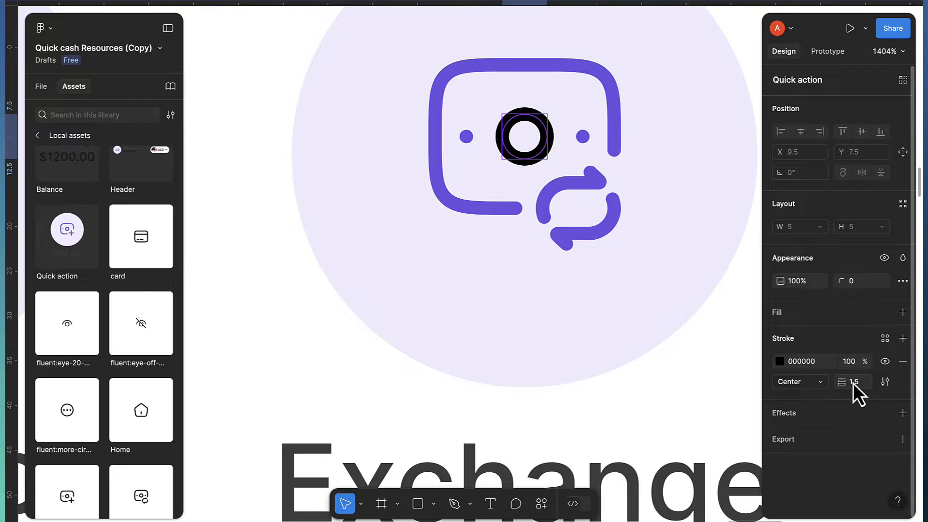
left_click(606, 233)
scroll(646, 269, "down", 5)
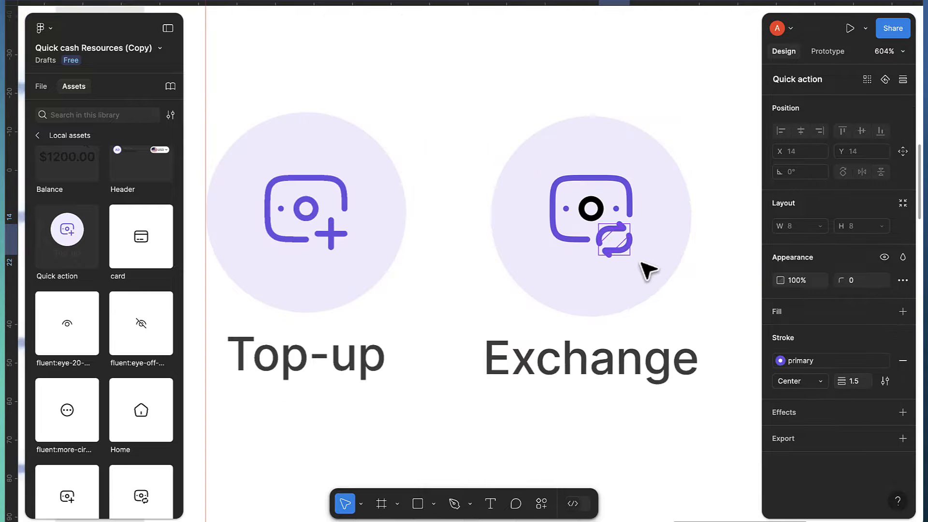
left_click(500, 139)
left_click(571, 72)
scroll(573, 181, "right", 1)
double_click(570, 225)
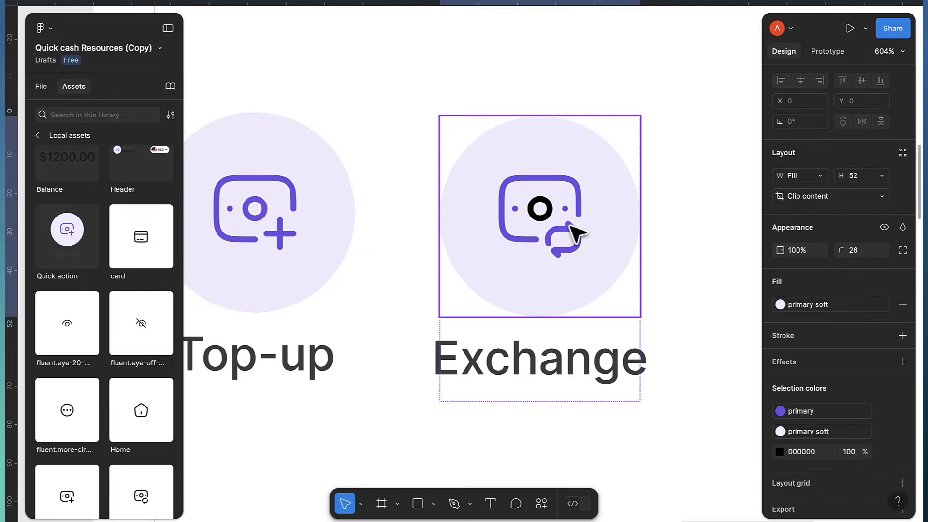
double_click(570, 225)
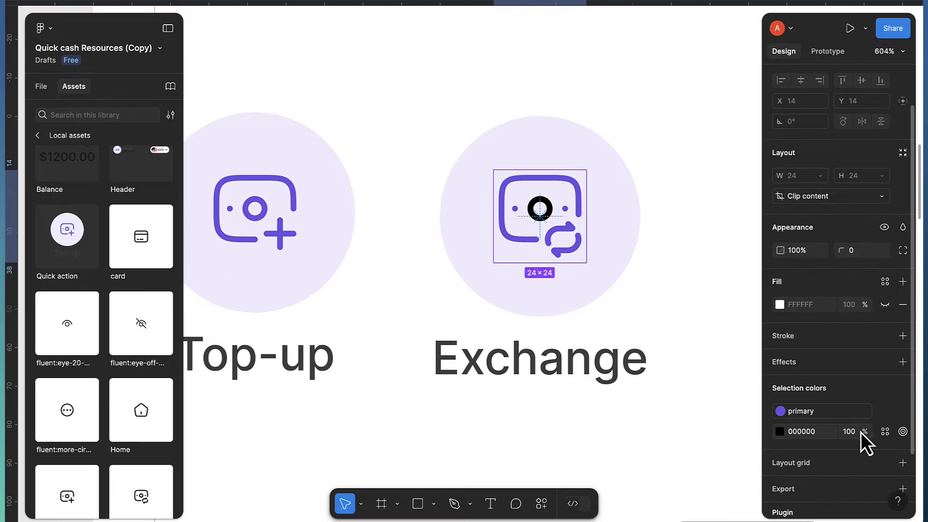
Apply the primary colour style to the icon's black 000000 ring
left_click(889, 433)
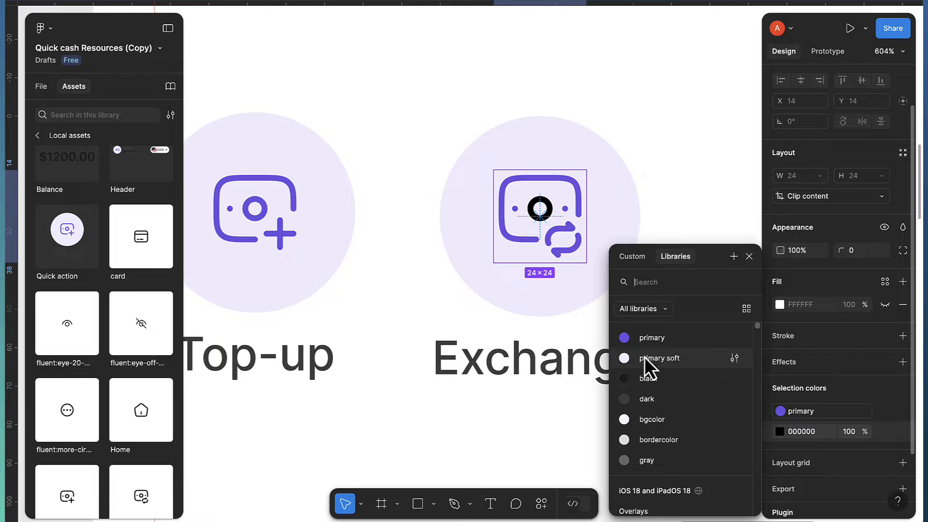
left_click(648, 337)
left_click(639, 397)
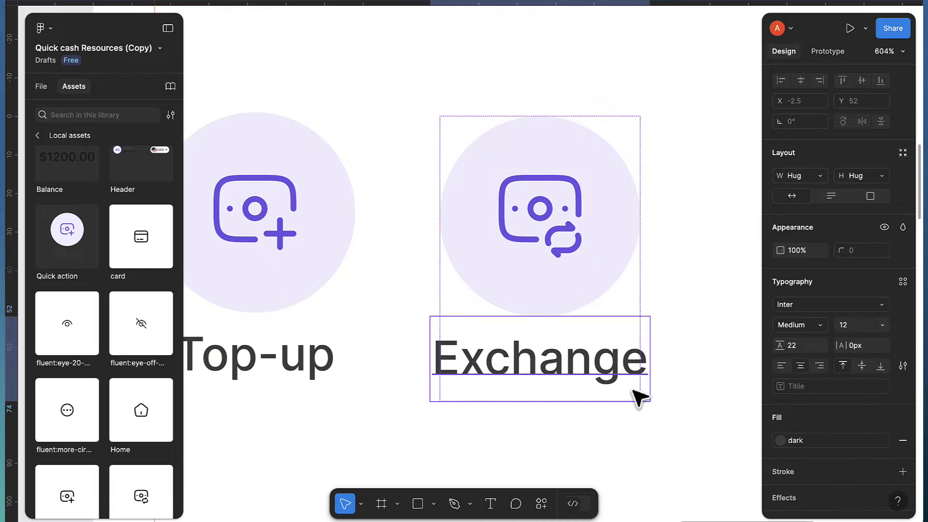
left_click(424, 275)
left_click(534, 290)
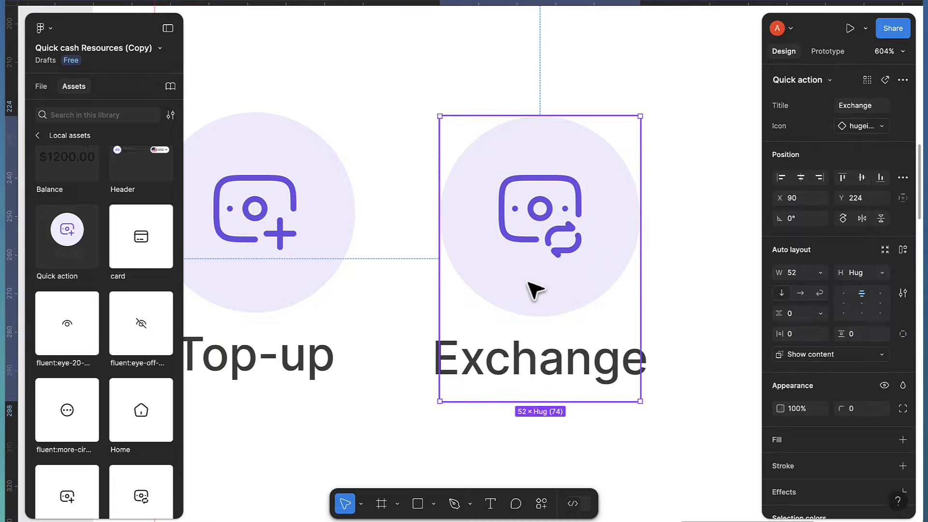
scroll(534, 290, "down", 3)
Copy the Exchange quick action to its right and retitle the copy 'Send'
left_click_drag(534, 290, 700, 290)
scroll(700, 290, "down", 3)
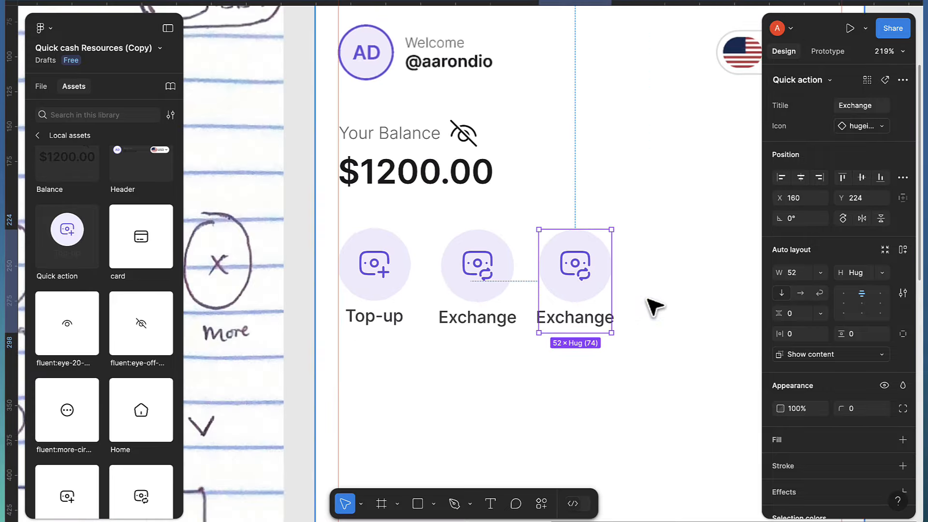
scroll(310, 285, "down", 3)
scroll(430, 328, "left", 2)
scroll(527, 321, "up", 3)
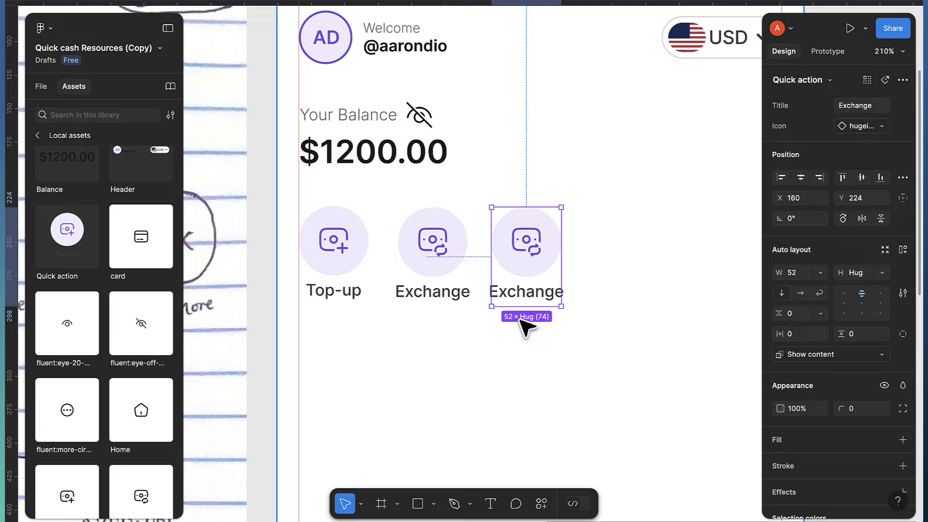
left_click(845, 105)
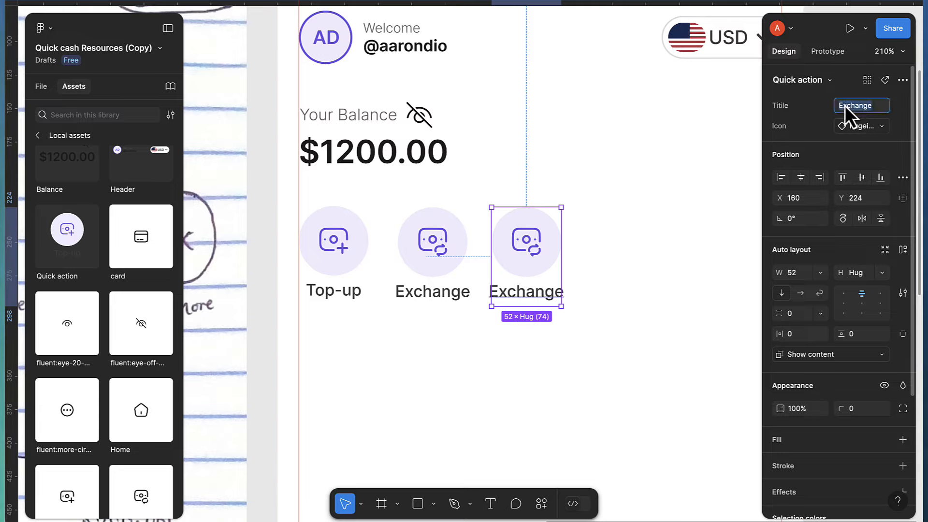
key("Return")
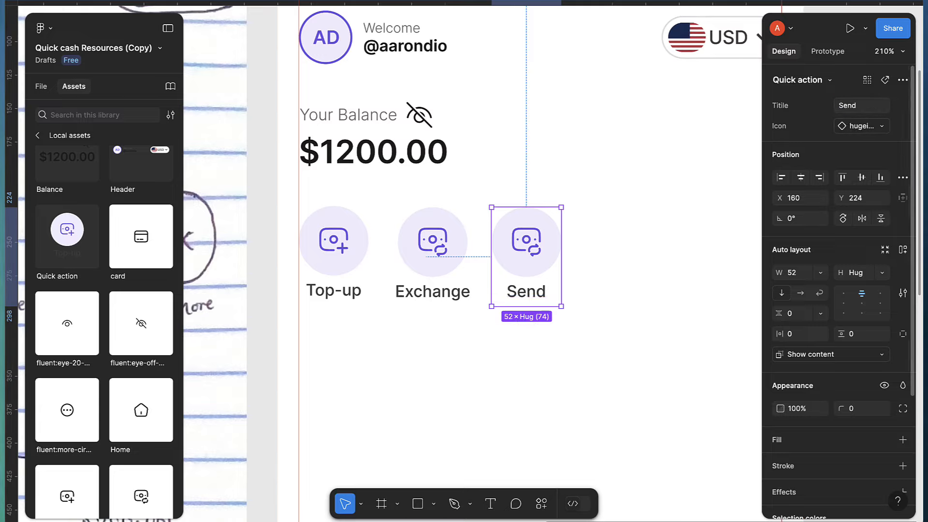
Swap Send's icon to hugeicons:money-send-square from Local components > Icons, then duplicate it
left_click(875, 127)
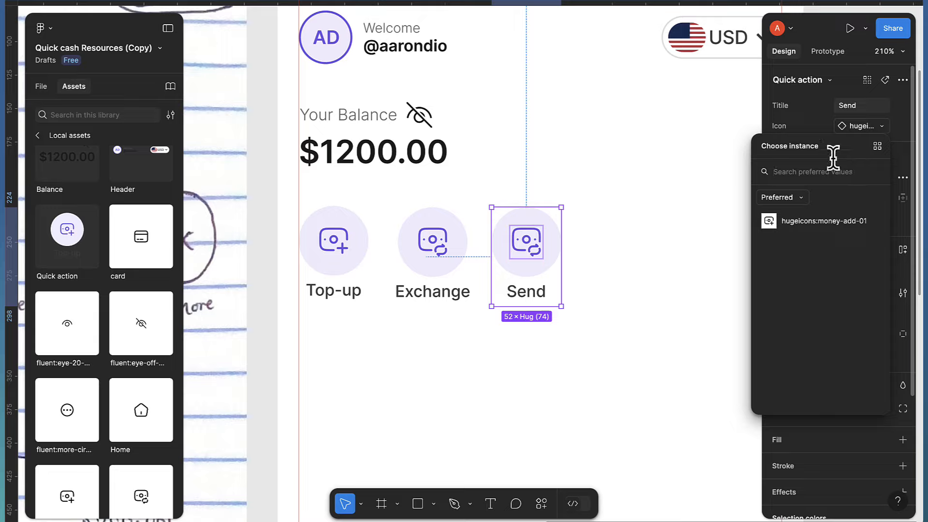
left_click(867, 128)
left_click(858, 130)
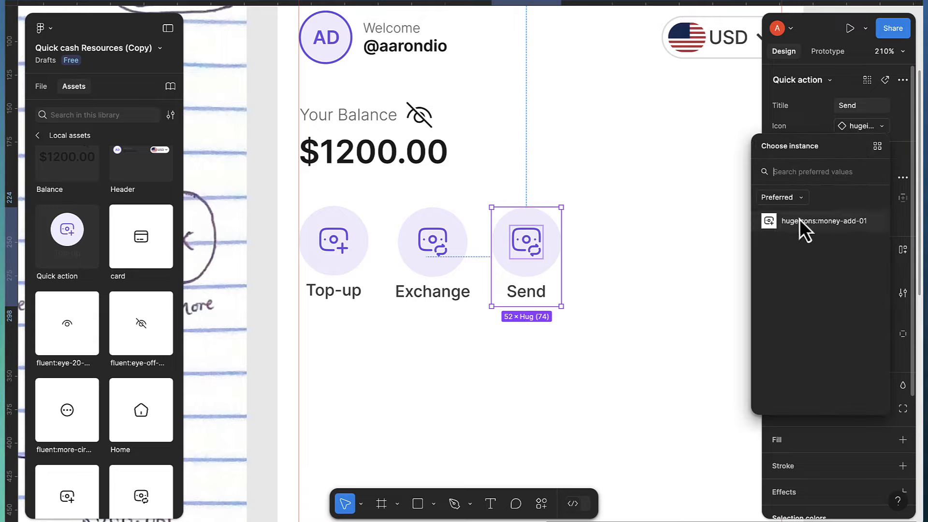
left_click(796, 198)
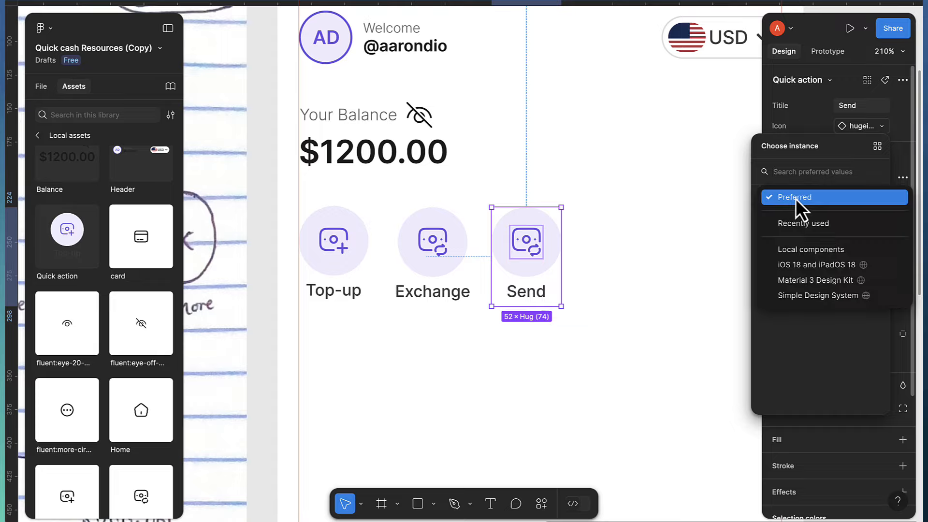
left_click(810, 251)
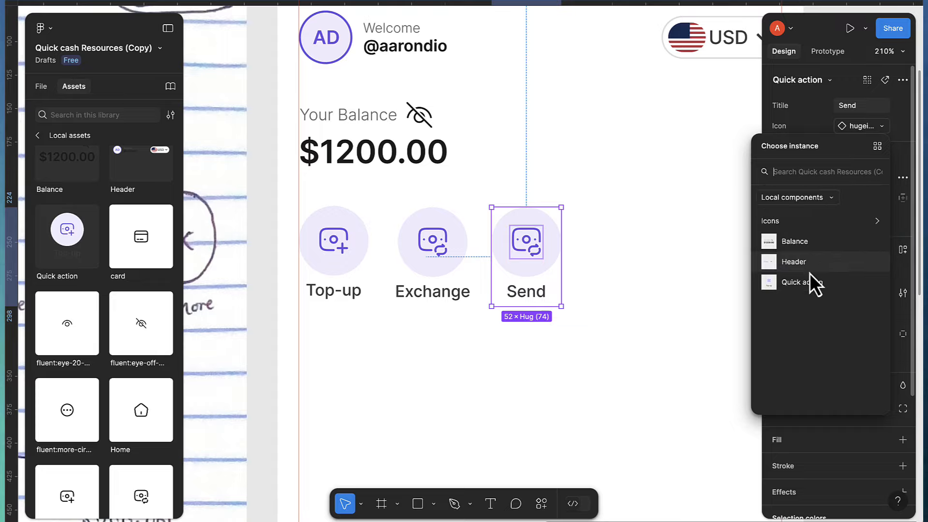
left_click(835, 226)
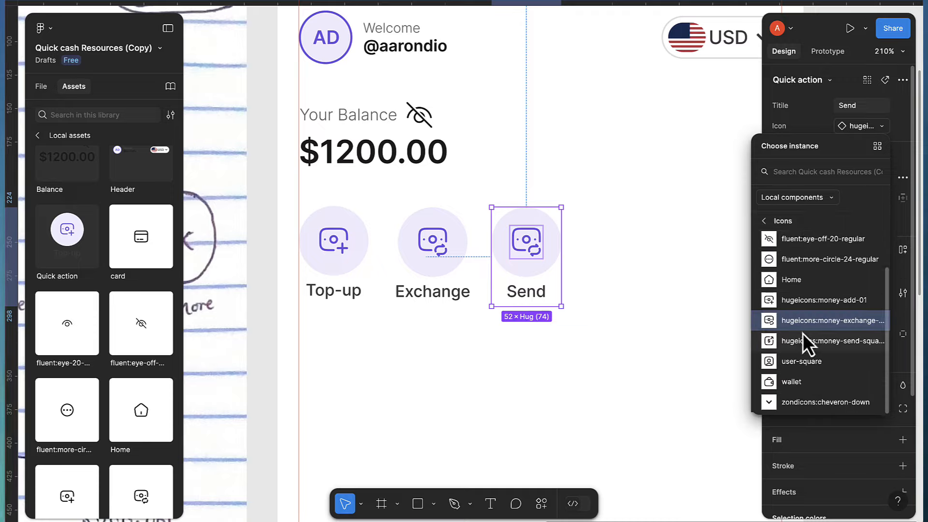
left_click(800, 342)
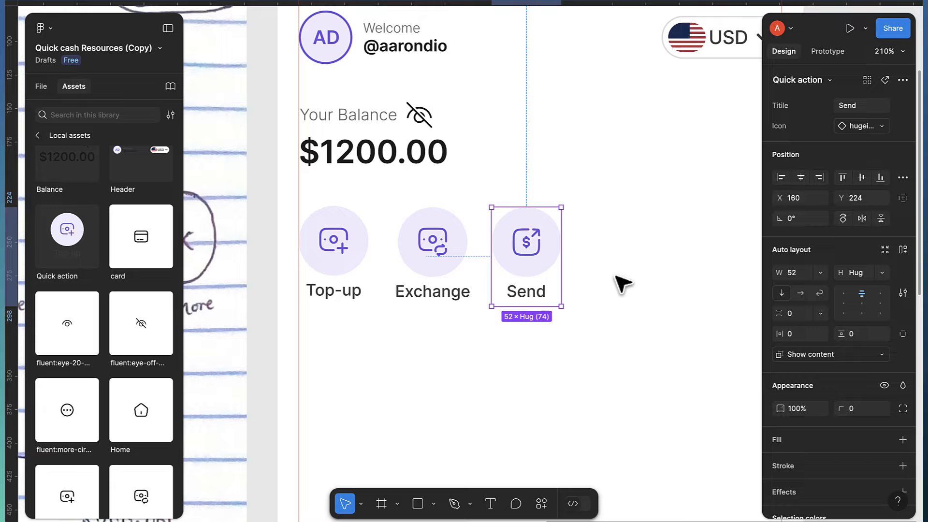
key("ctrl+d")
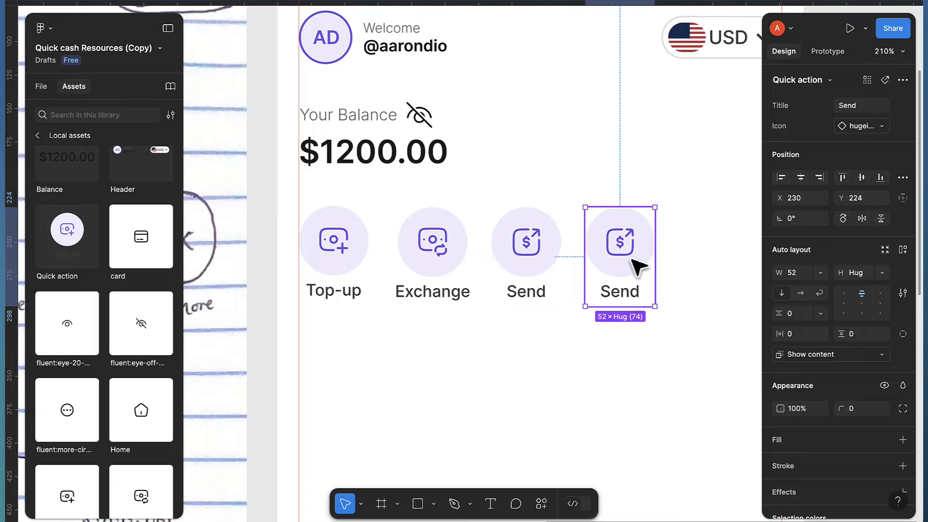
Swap the fourth action's icon to fluent:more-circle-24-regular from Local components > Icons
left_click(869, 130)
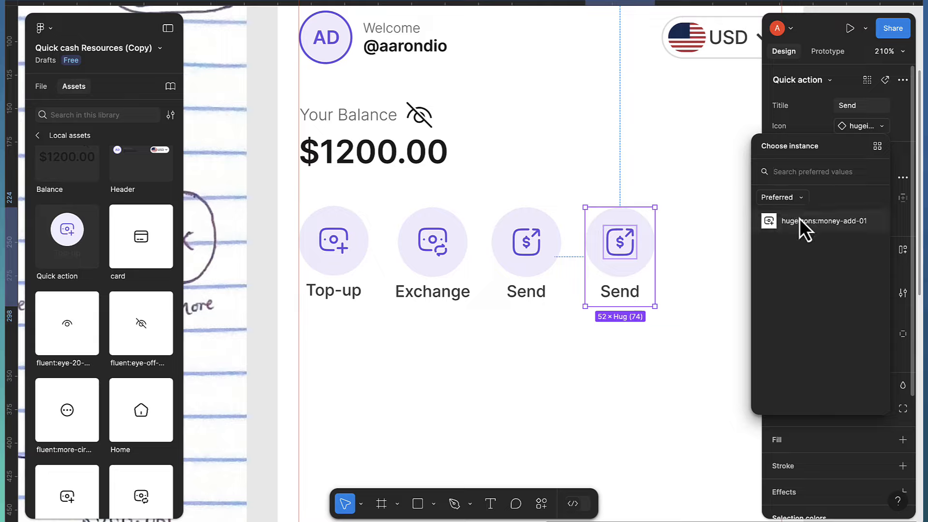
left_click(799, 198)
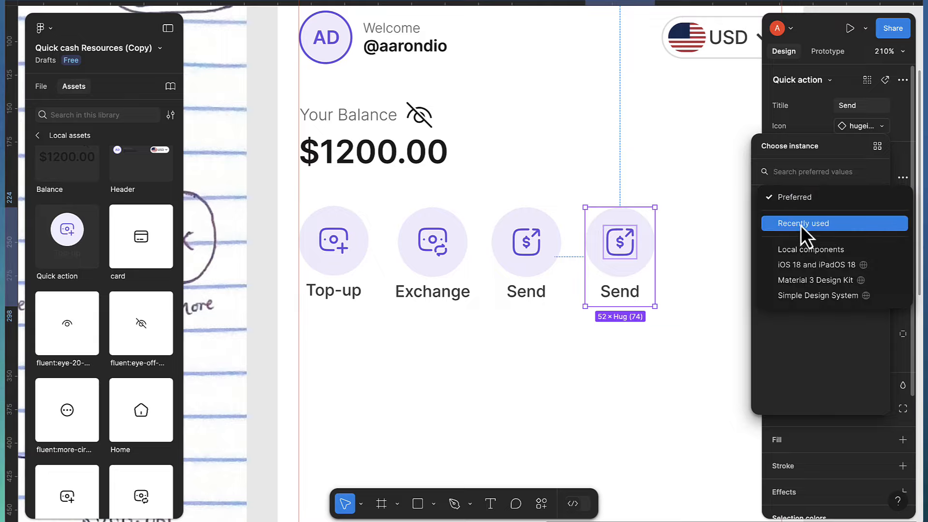
left_click(802, 249)
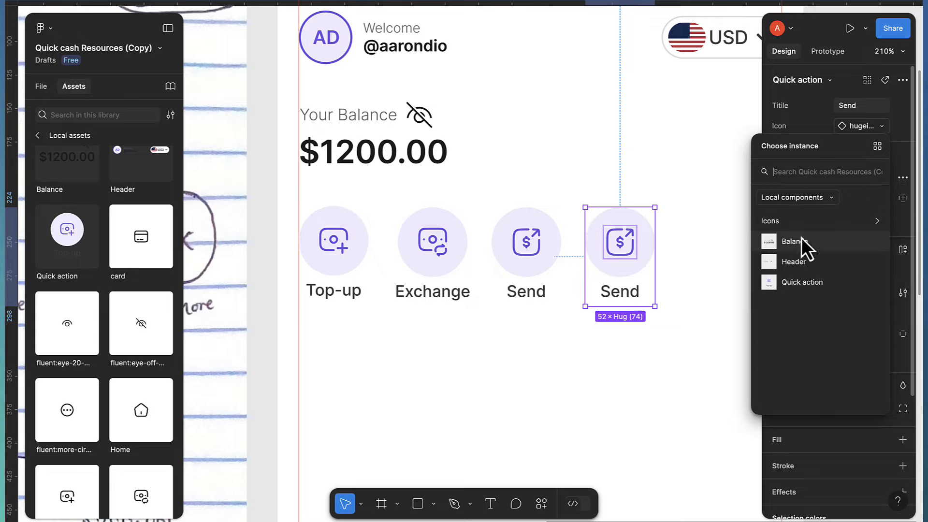
left_click(812, 221)
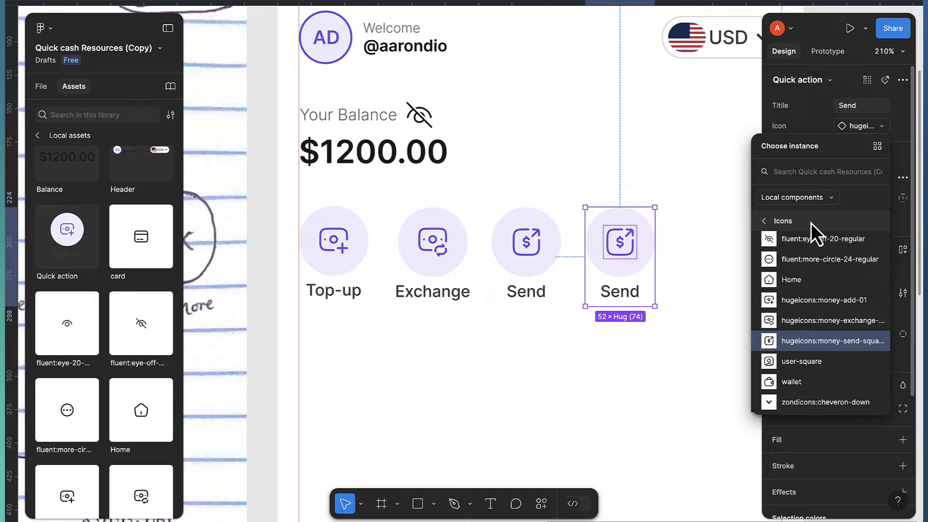
left_click(815, 350)
scroll(768, 270, "up", 1)
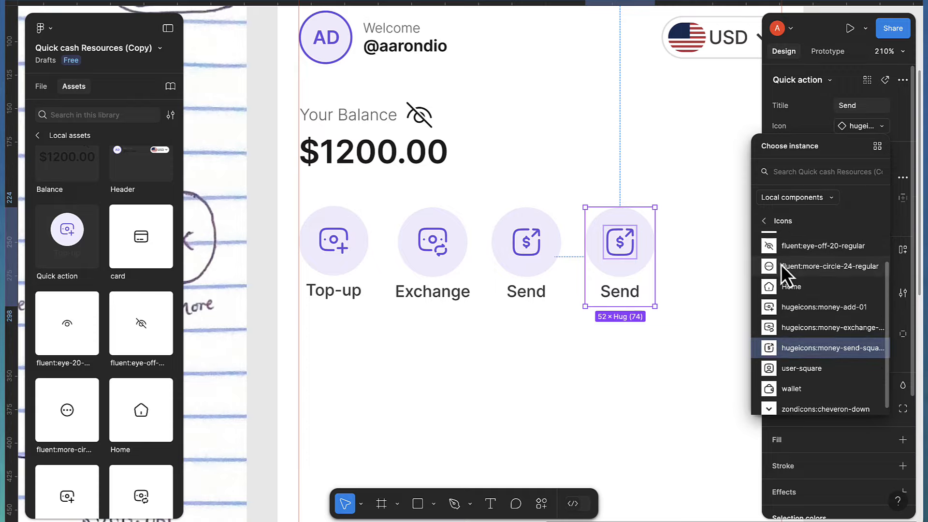
left_click(781, 265)
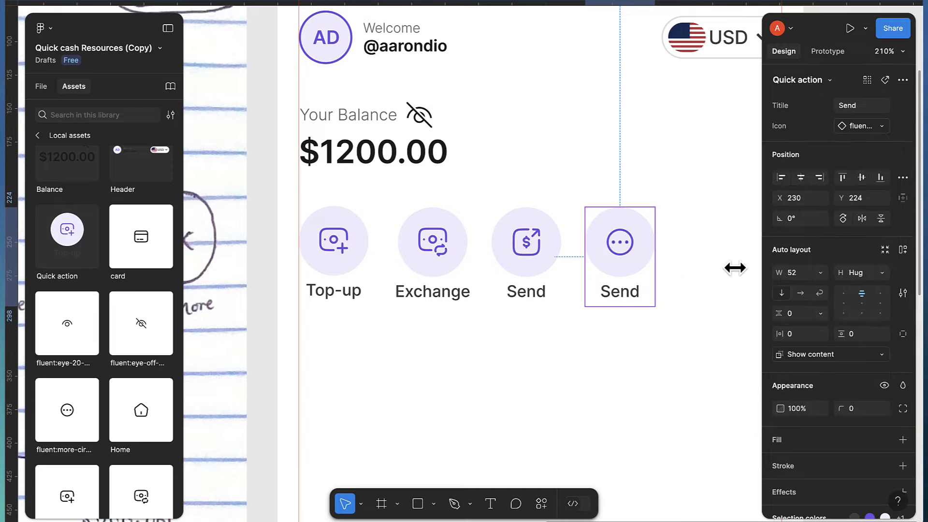
Change the fourth action's Title property to 'More'
left_click(851, 112)
type("More")
key("Return")
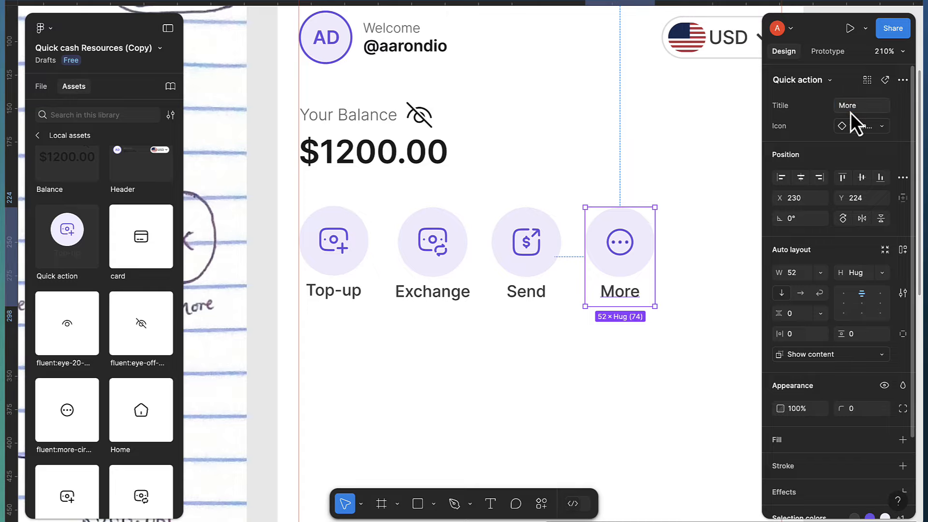
scroll(613, 295, "down", 2)
scroll(613, 302, "right", 2)
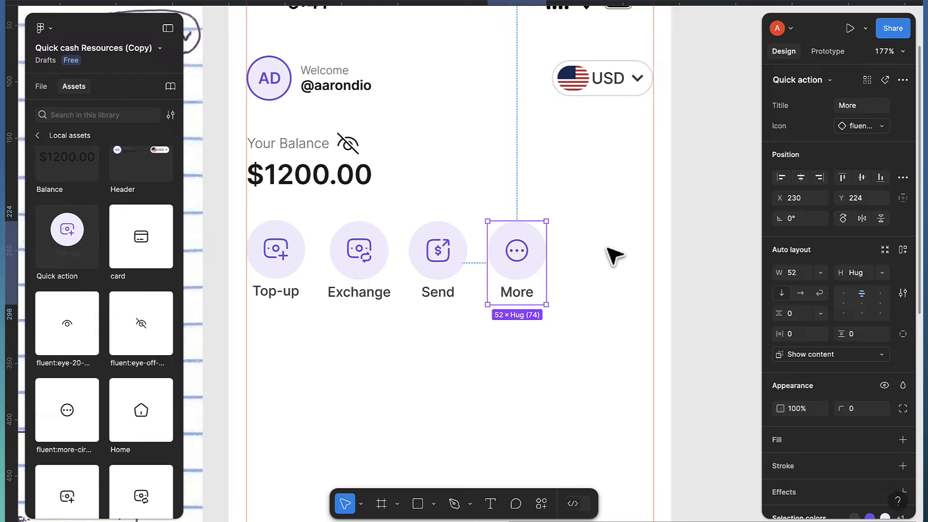
Wrap Top-up, Exchange, Send and More in a single auto-layout row
left_click(454, 272, "shift")
left_click(370, 273, "shift")
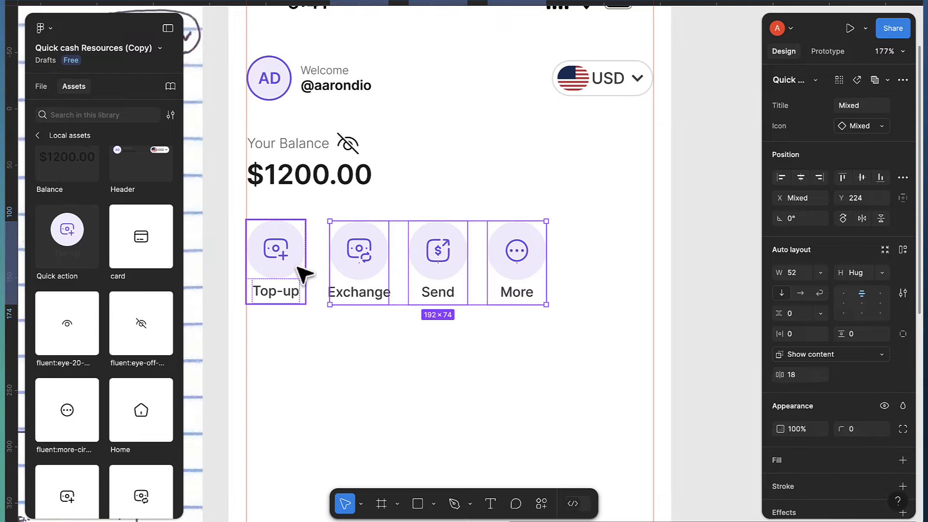
left_click(300, 271, "shift")
key("shift+a")
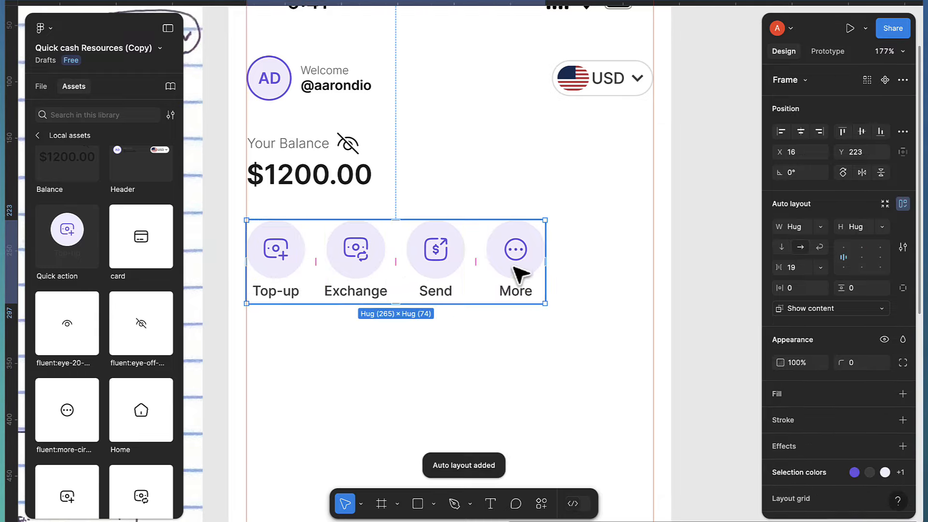
Widen the row to 361 and set its gap to Auto to spread the buttons evenly
left_click_drag(544, 270, 651, 269)
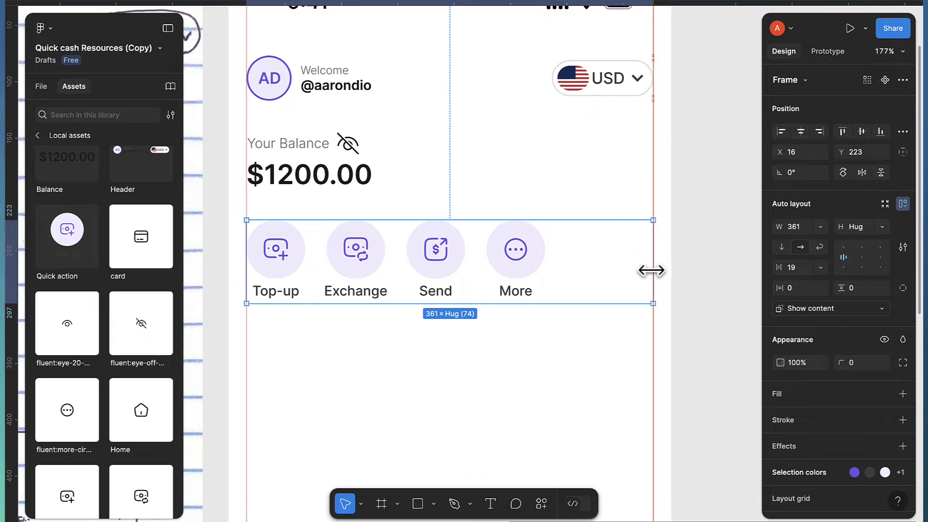
scroll(251, 245, "up", 10)
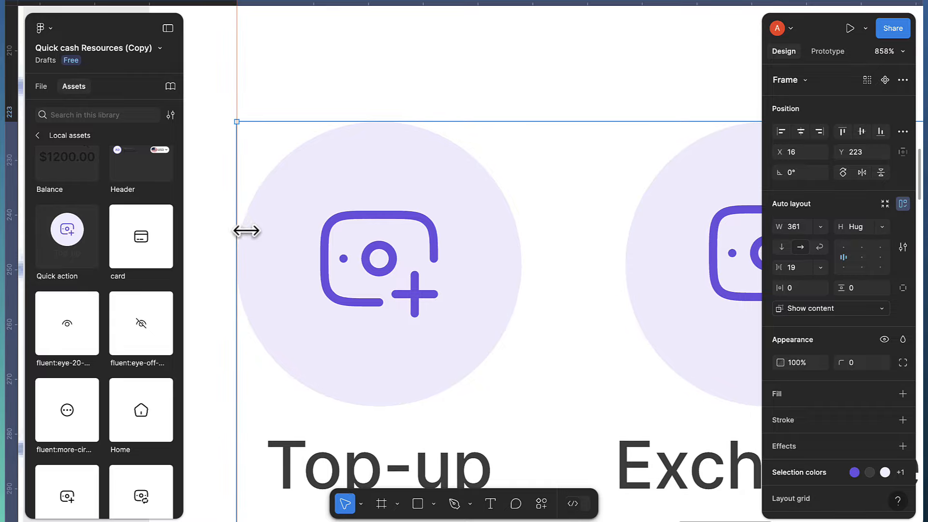
scroll(251, 237, "down", 5)
scroll(265, 253, "down", 4)
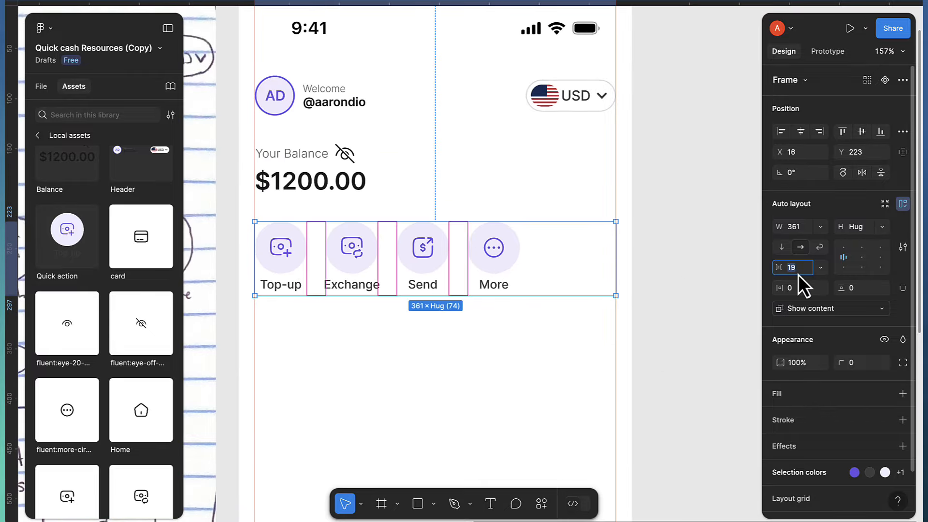
key("Return")
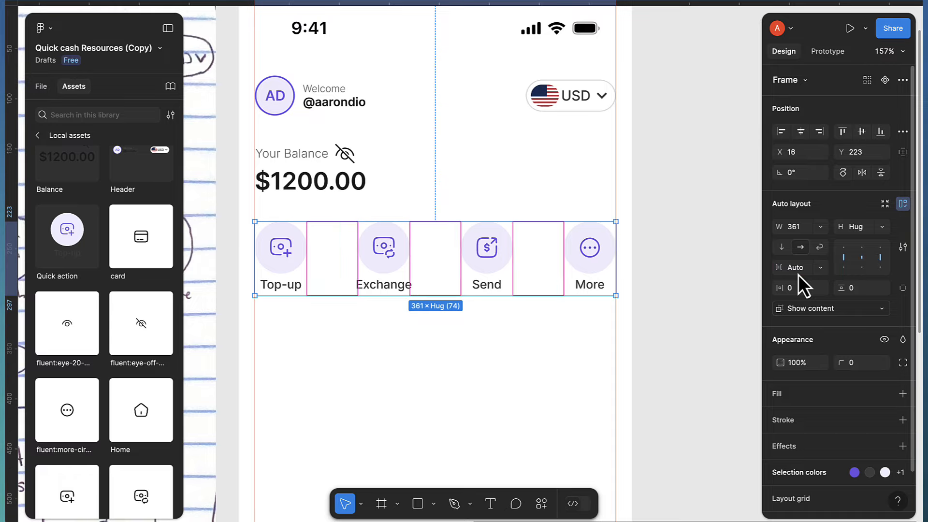
scroll(498, 276, "down", 2)
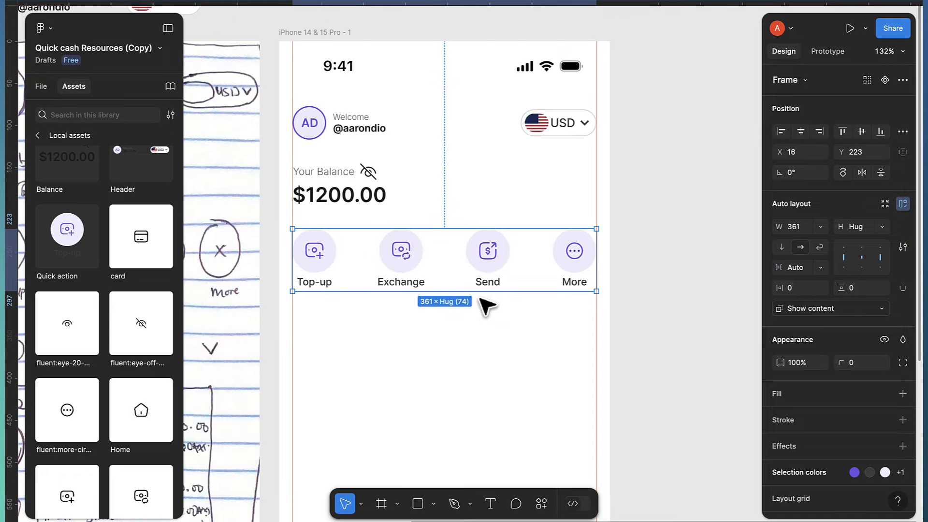
left_click(493, 341)
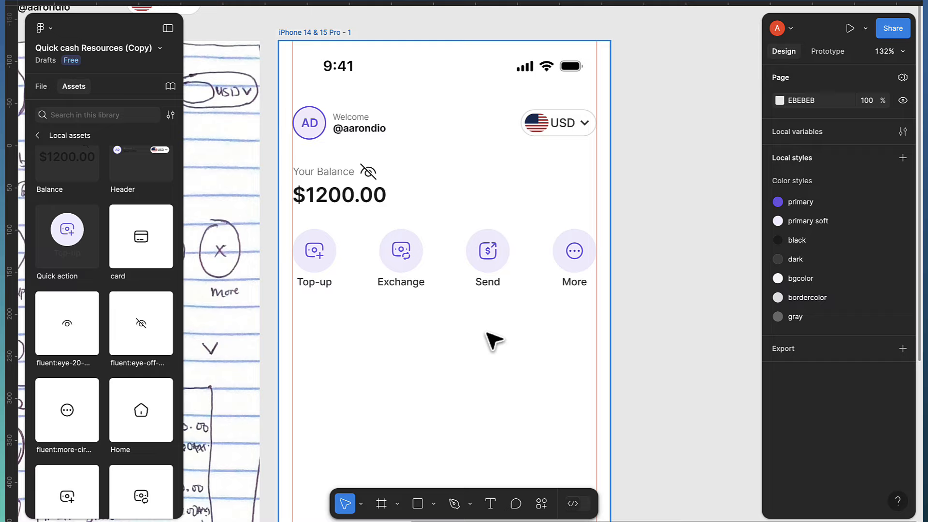
scroll(493, 341, "down", 1)
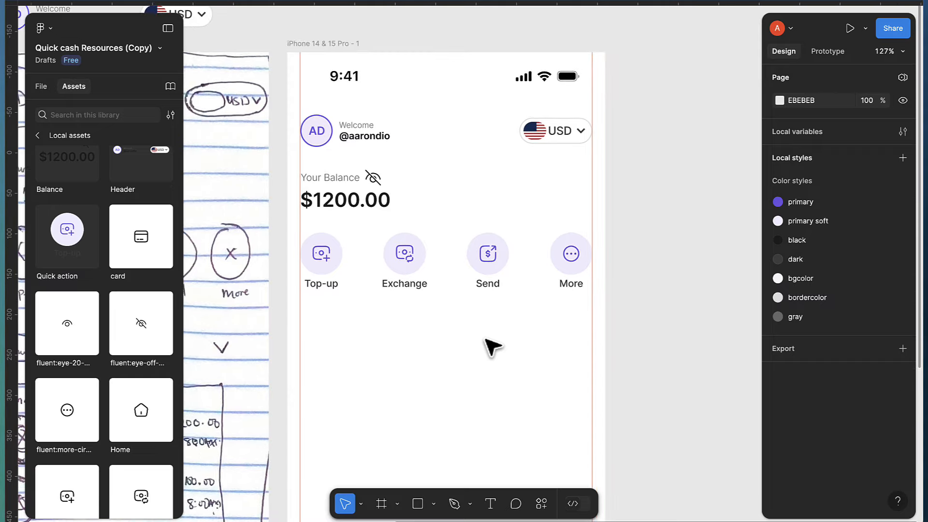
Draw Frame 9 over the screen's top content and give it a white fill
left_click(381, 505)
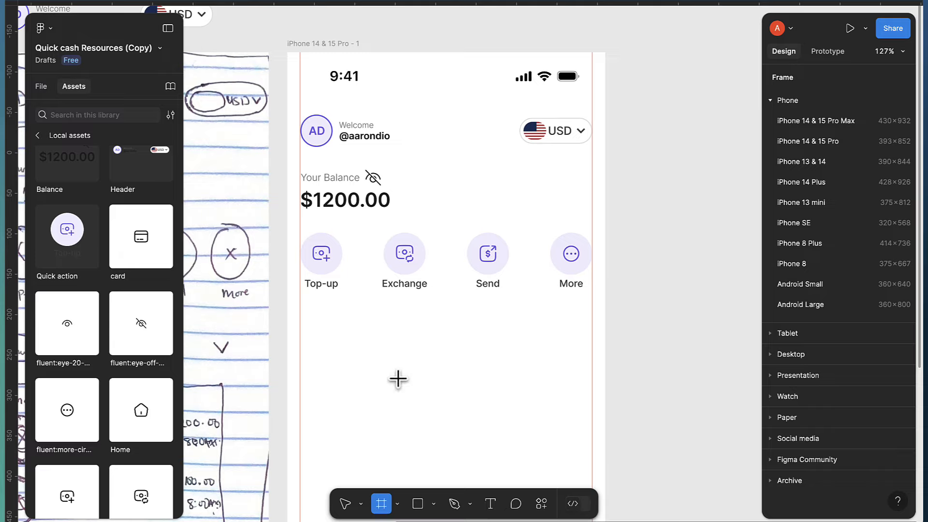
scroll(397, 379, "left", 2)
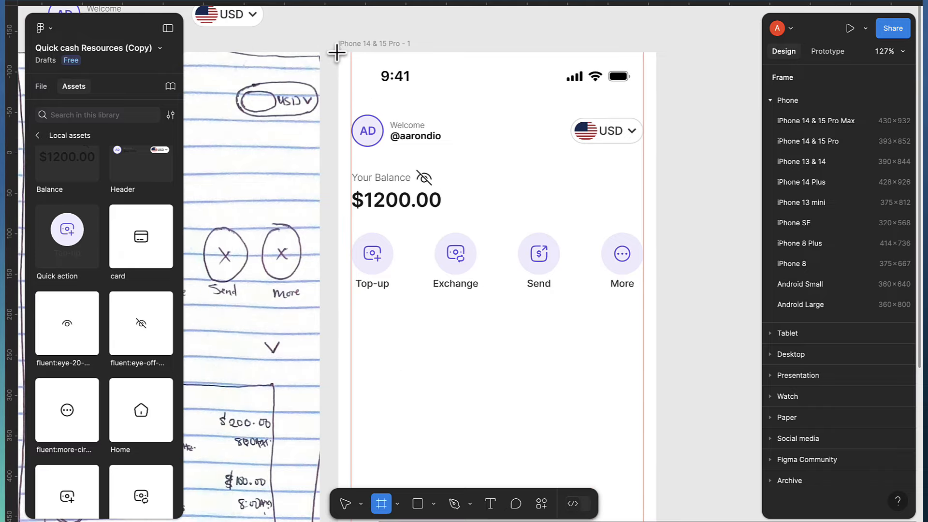
left_click_drag(338, 52, 655, 303)
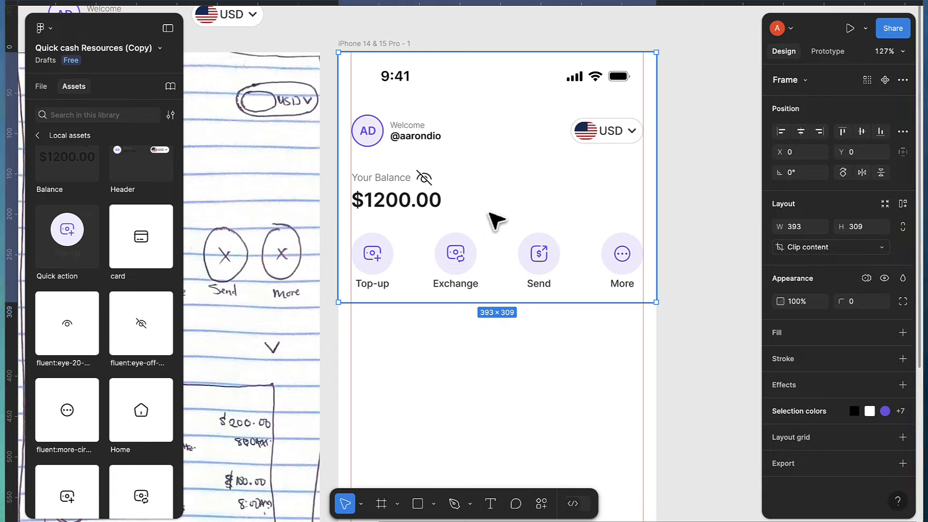
left_click(44, 88)
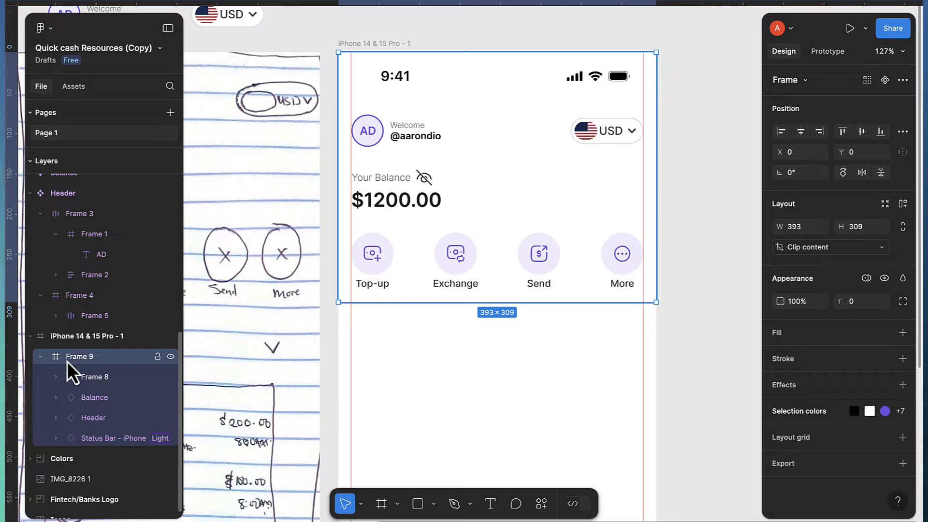
left_click(169, 357)
left_click(169, 358)
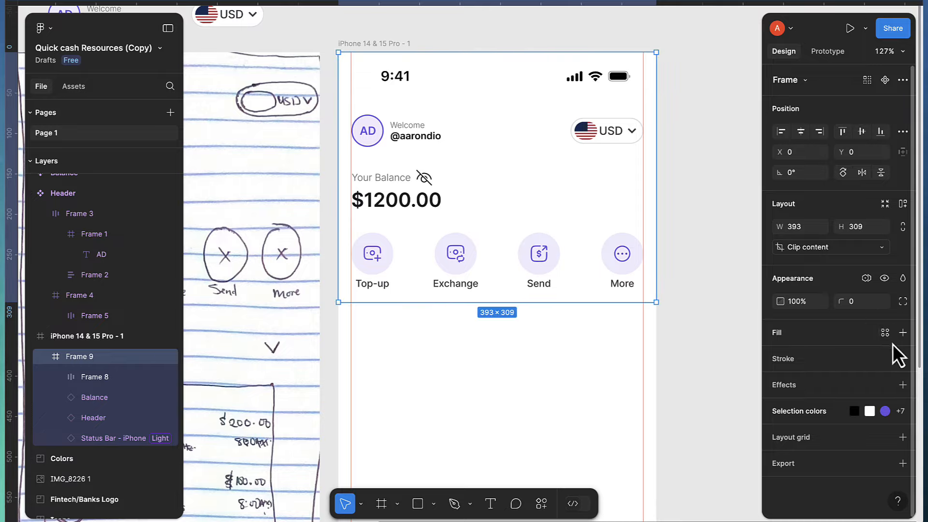
left_click(904, 335)
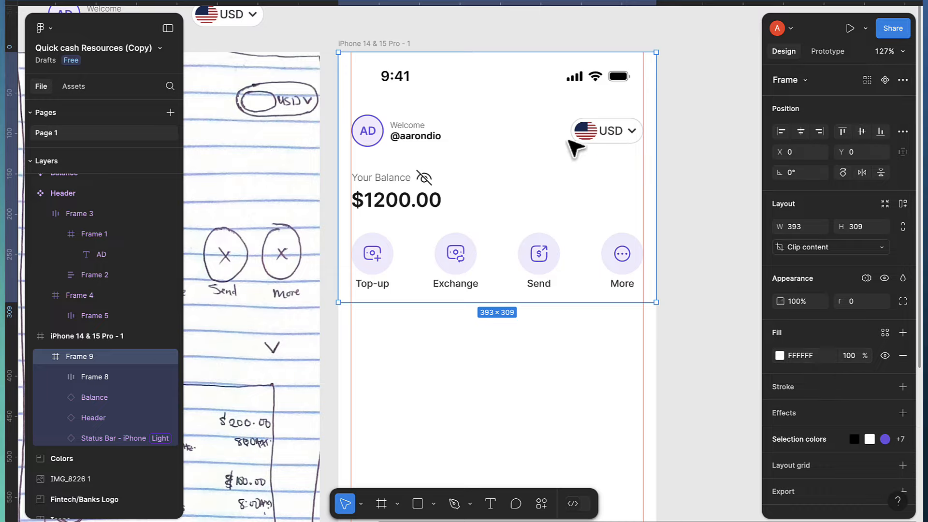
Apply the bgcolor colour style to the iPhone screen's fill
left_click(377, 44)
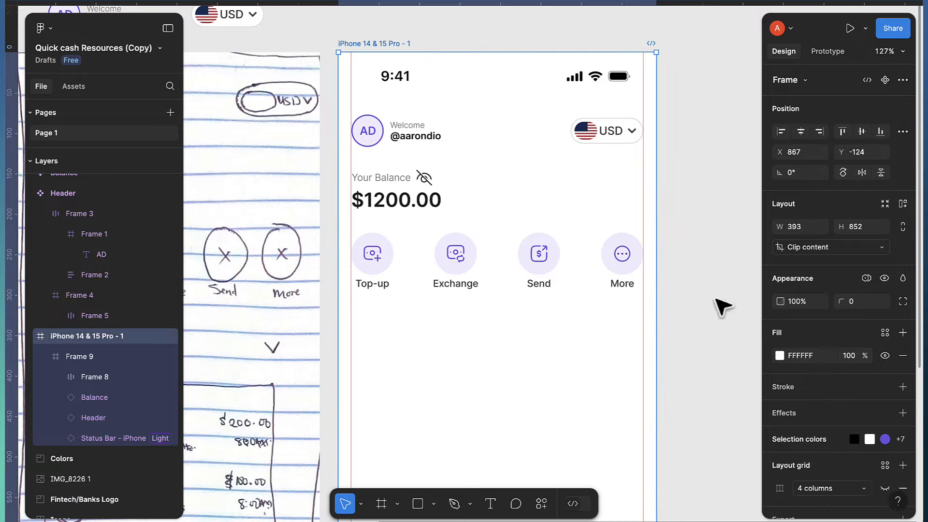
left_click(885, 337)
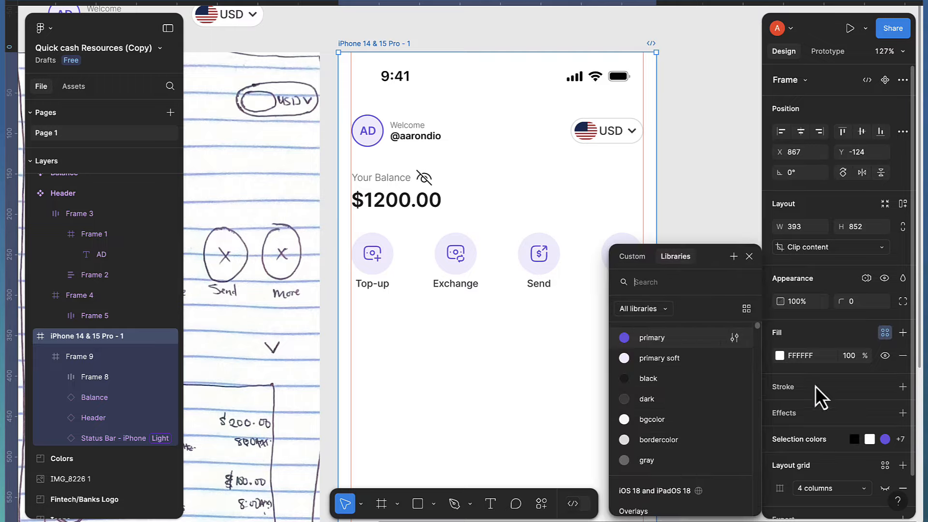
left_click(653, 419)
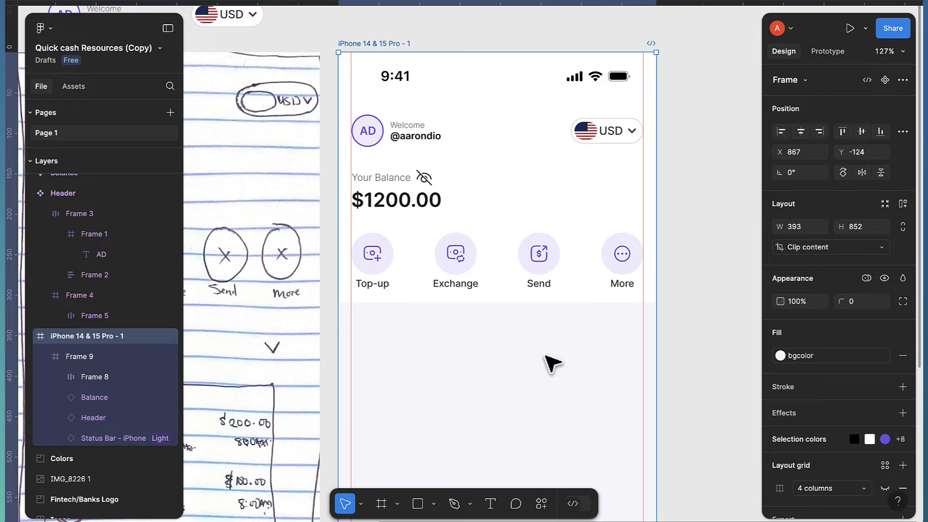
Nudge the Header, Balance and quick-actions row upward inside Frame 9
left_click(394, 133)
left_click(394, 132)
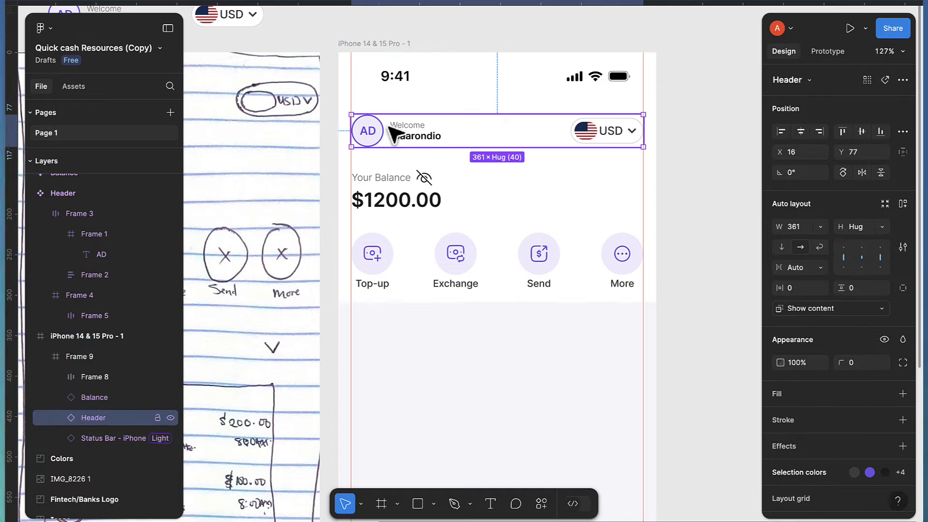
key("shift+Up")
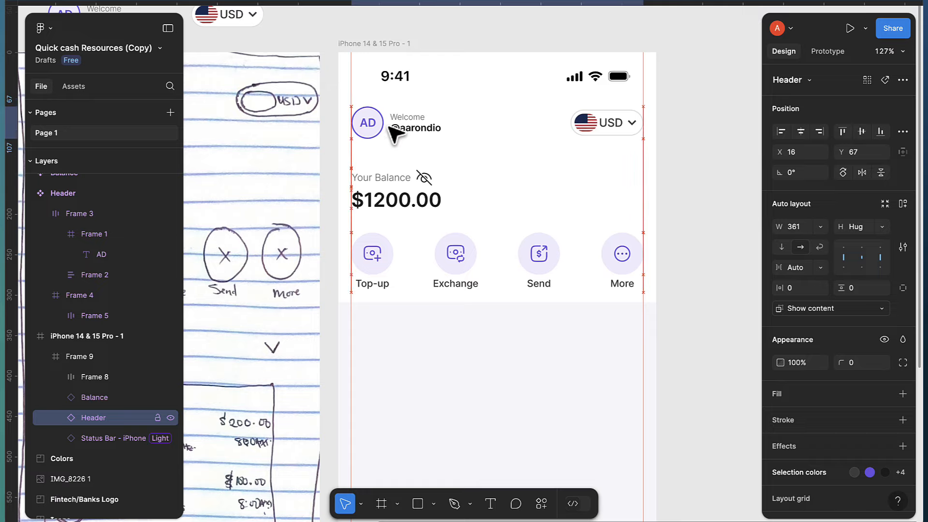
left_click(394, 198)
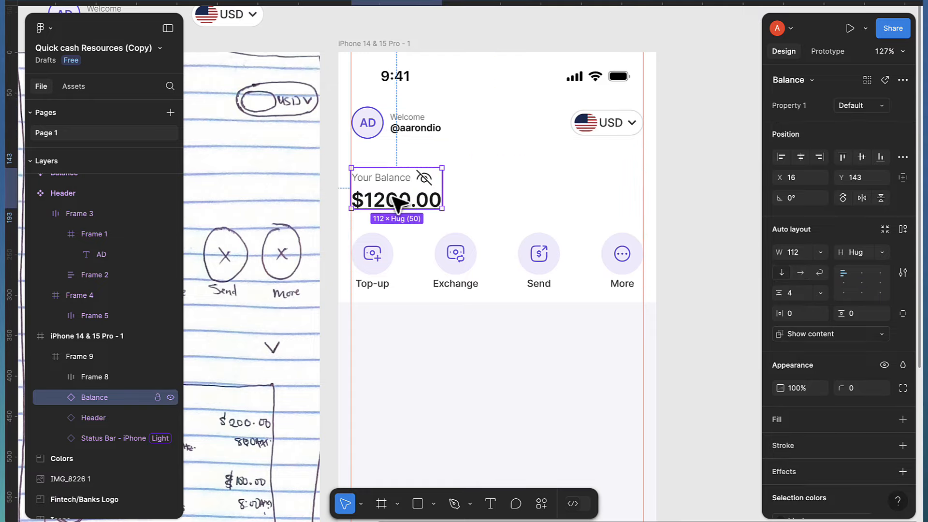
left_click_drag(396, 203, 394, 196)
left_click(389, 287)
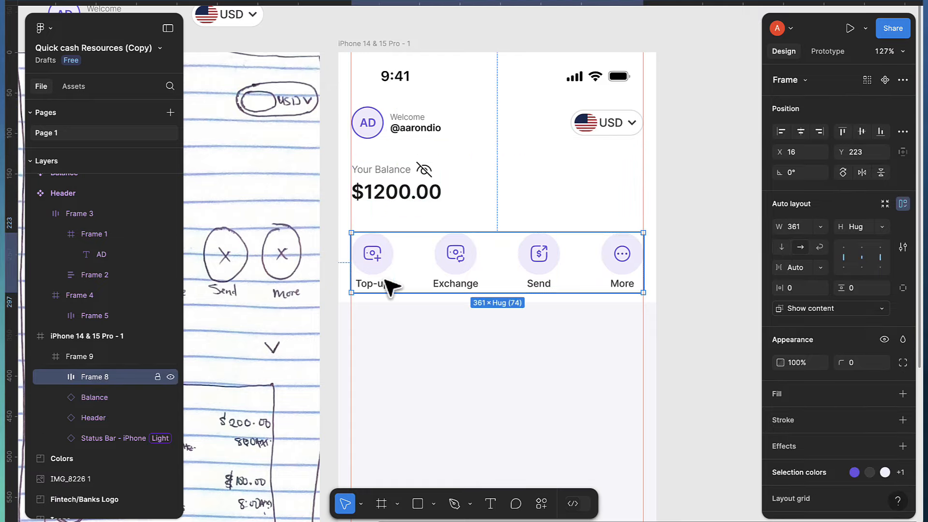
key("shift+Up")
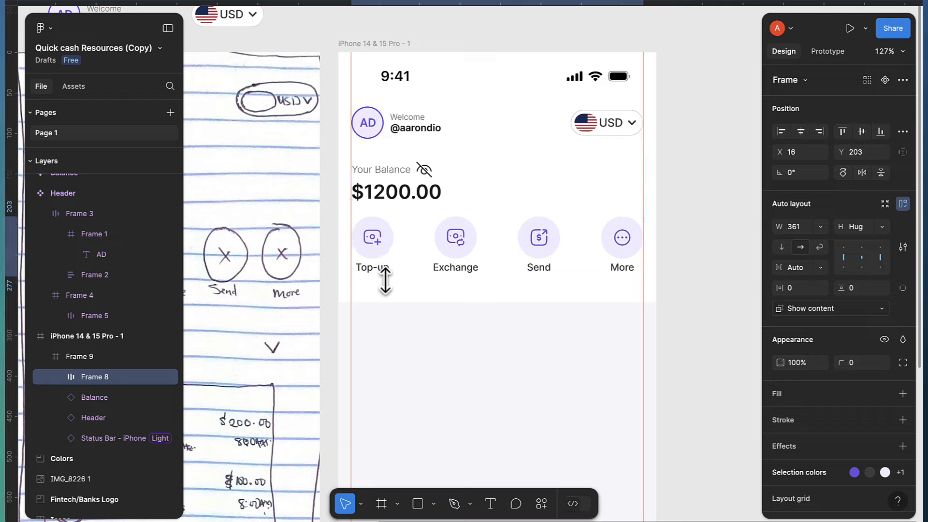
Stack Header, Balance and the button row in a vertical auto layout with 20 spacing
left_click(406, 193, "shift")
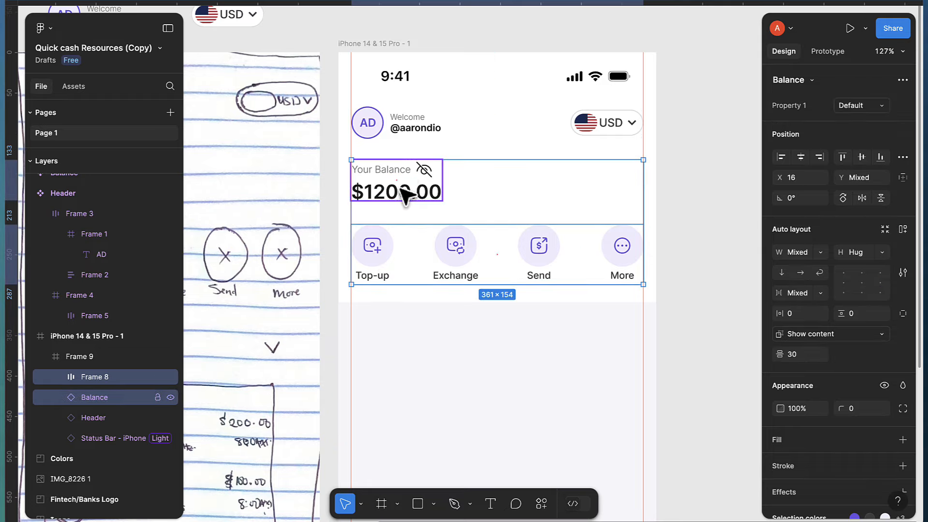
left_click(400, 140, "shift")
key("shift+a")
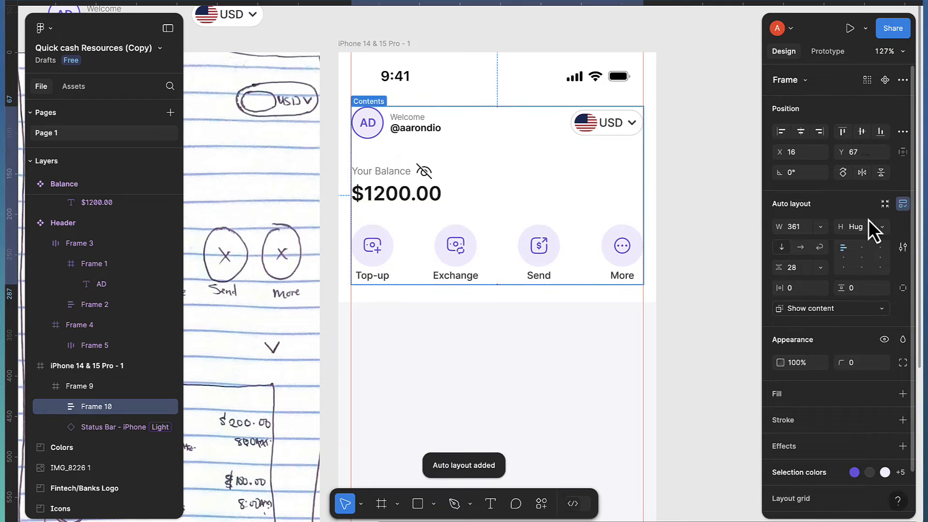
key("Down")
key("Down")
key("Down")
key("Down")
key("Down")
key("Down")
key("Down")
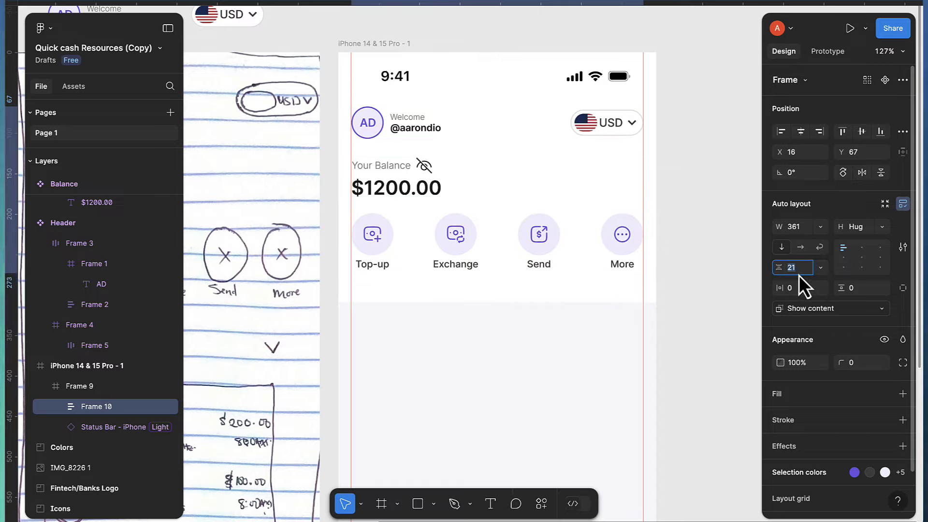
key("Down")
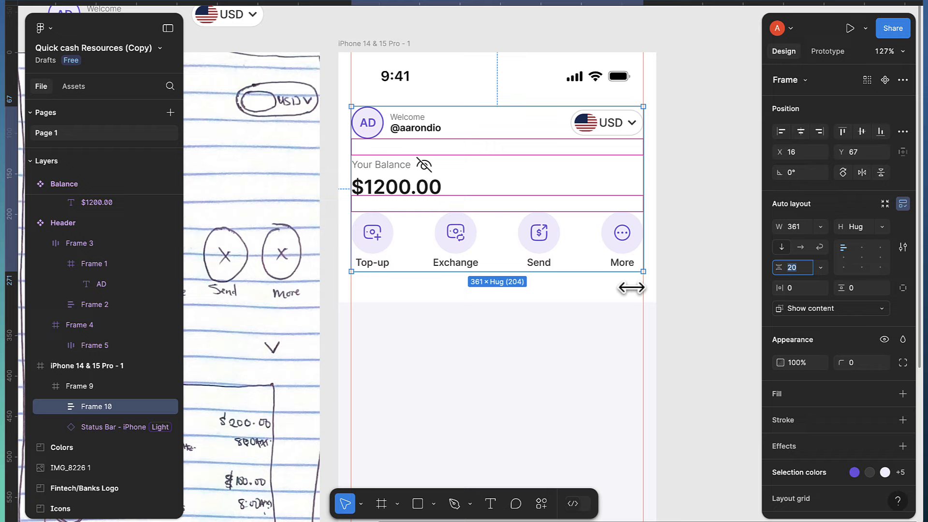
Shrink Frame 9's height to 301, then select the iPhone 14 & 15 Pro - 1 screen
left_click(600, 300)
left_click_drag(584, 305, 586, 298)
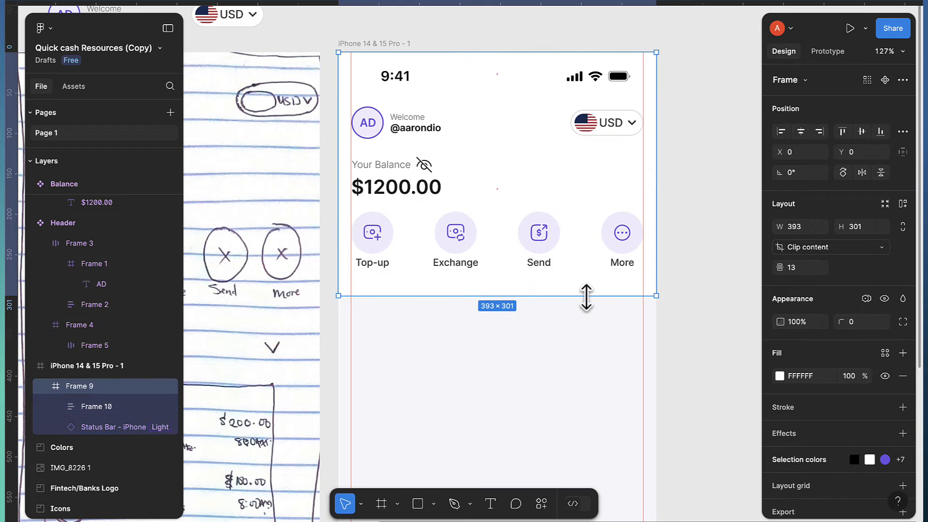
left_click(424, 41)
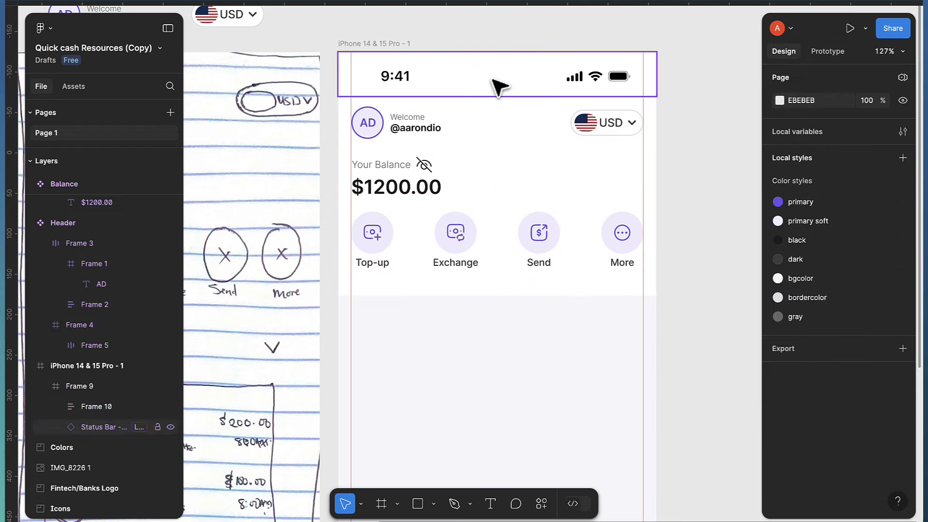
scroll(493, 79, "down", 2)
left_click(421, 47)
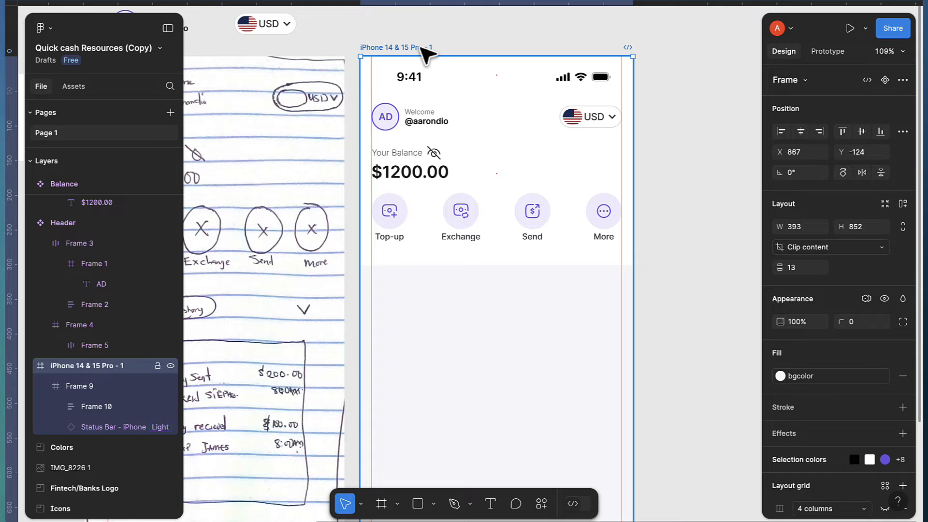
With the live preview open, set the white header frame's height to 296
key("shift+space")
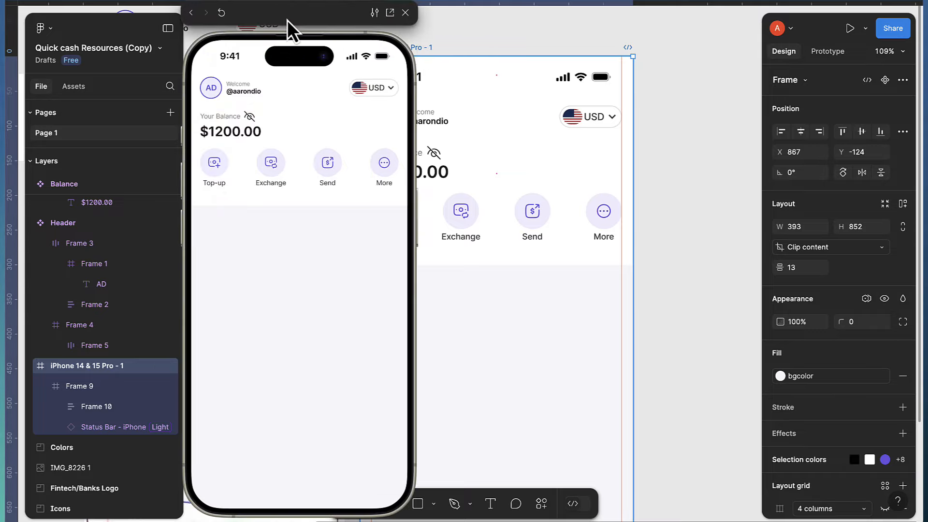
left_click_drag(288, 19, 191, 25)
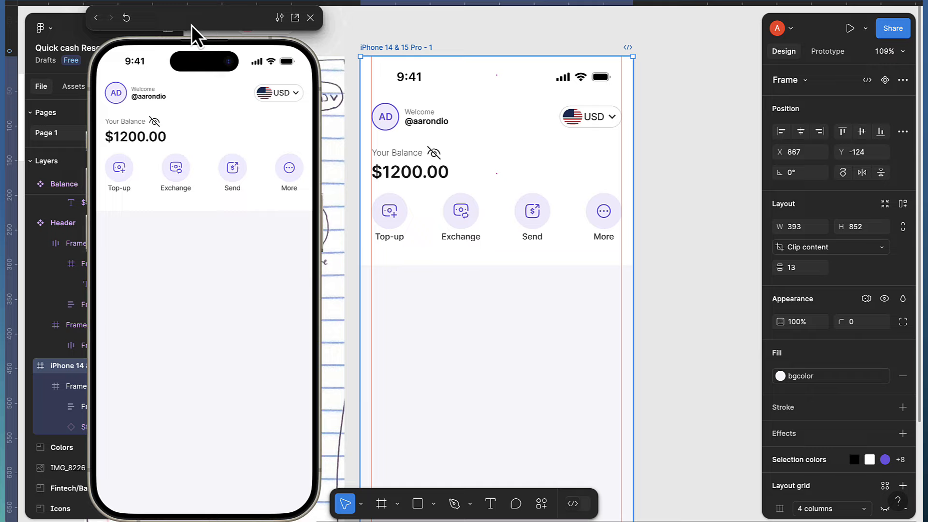
left_click(503, 264)
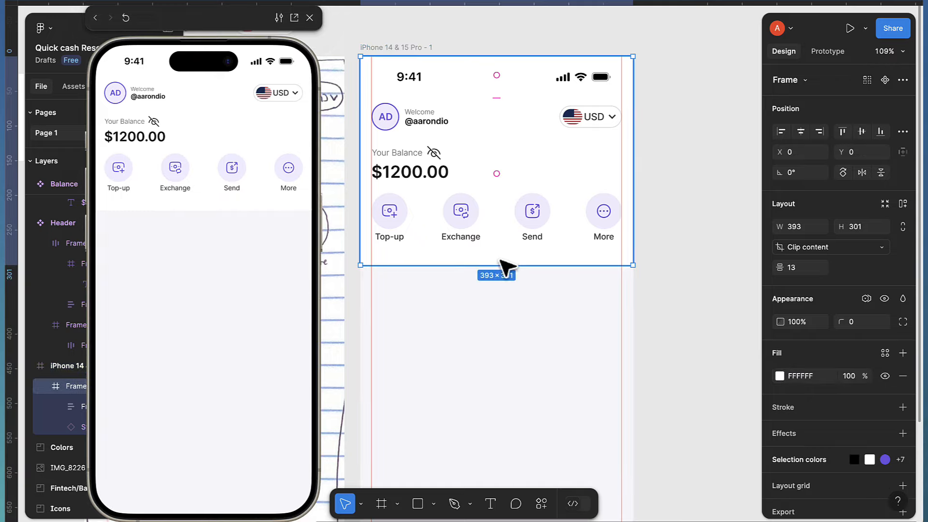
left_click(860, 227)
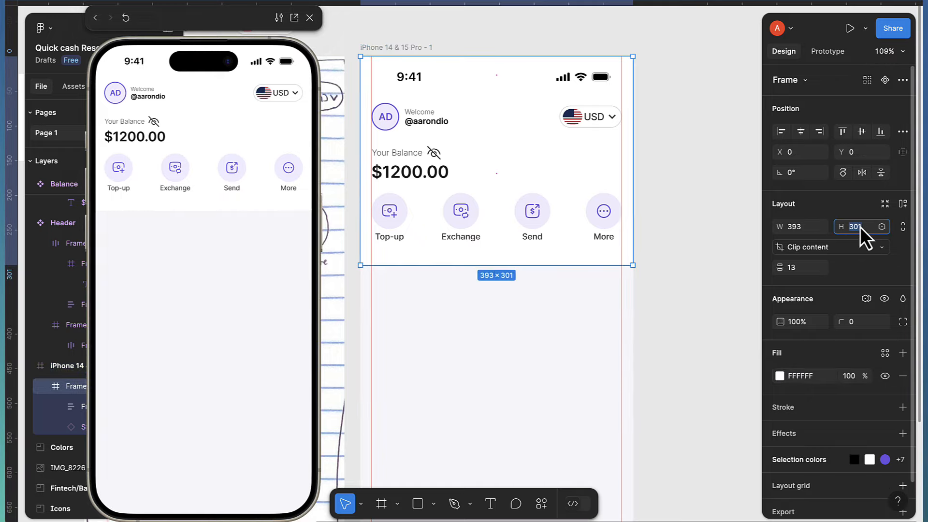
type("296")
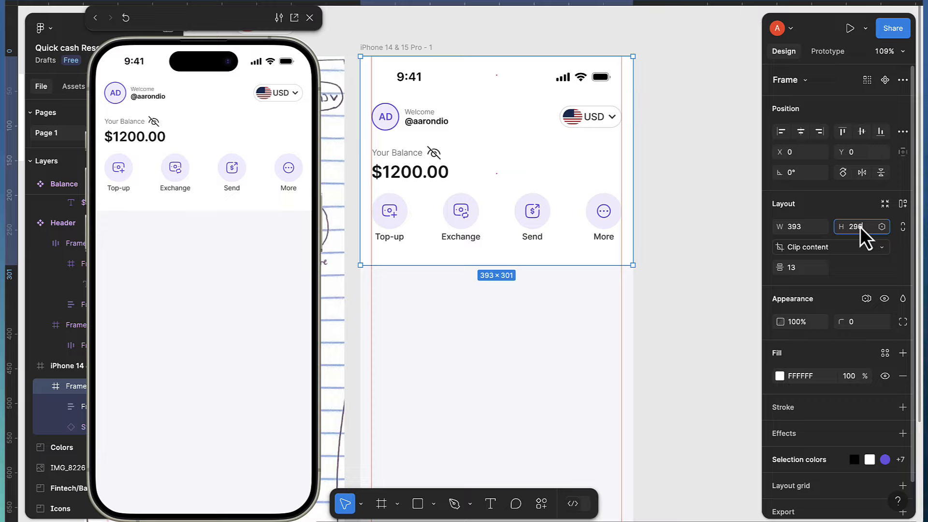
key("Return")
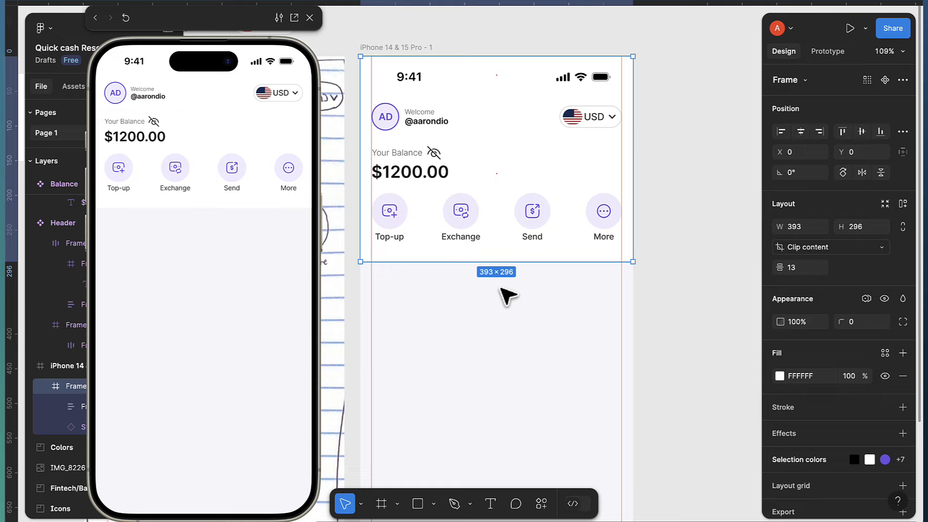
Close the live preview and zoom back onto the canvas
scroll(554, 332, "down", 3)
scroll(498, 309, "left", 3)
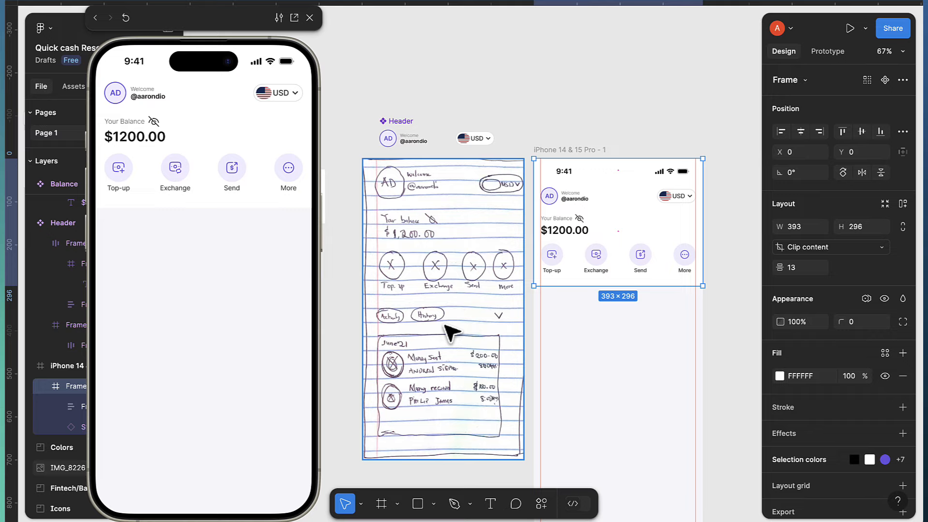
left_click(310, 18)
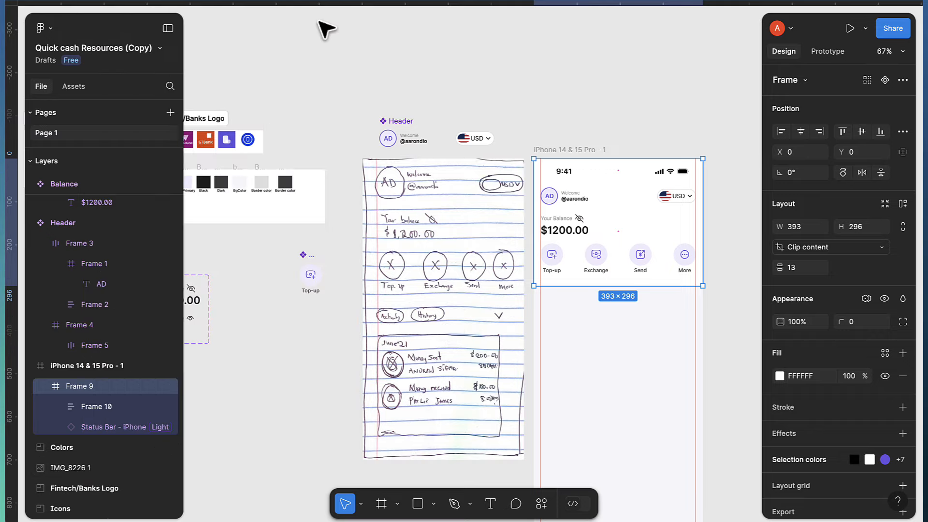
scroll(570, 307, "up", 3)
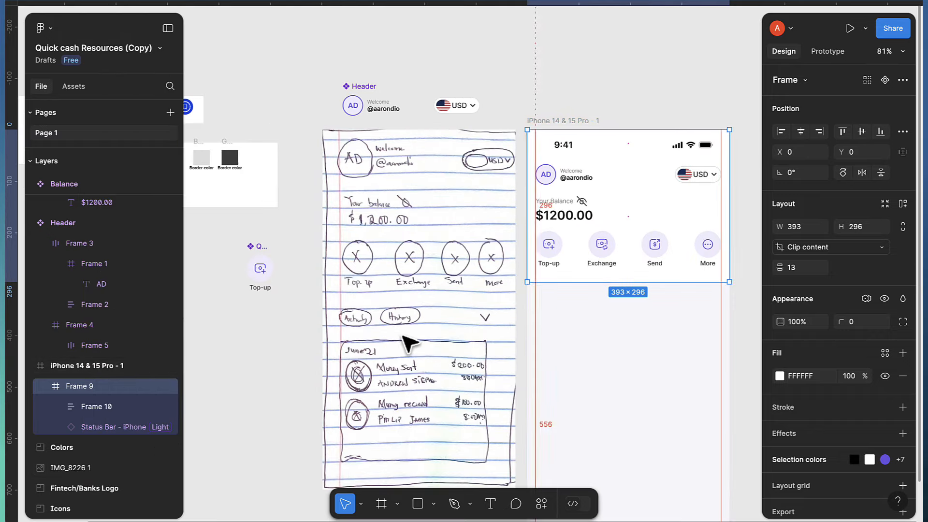
scroll(390, 334, "down", 3)
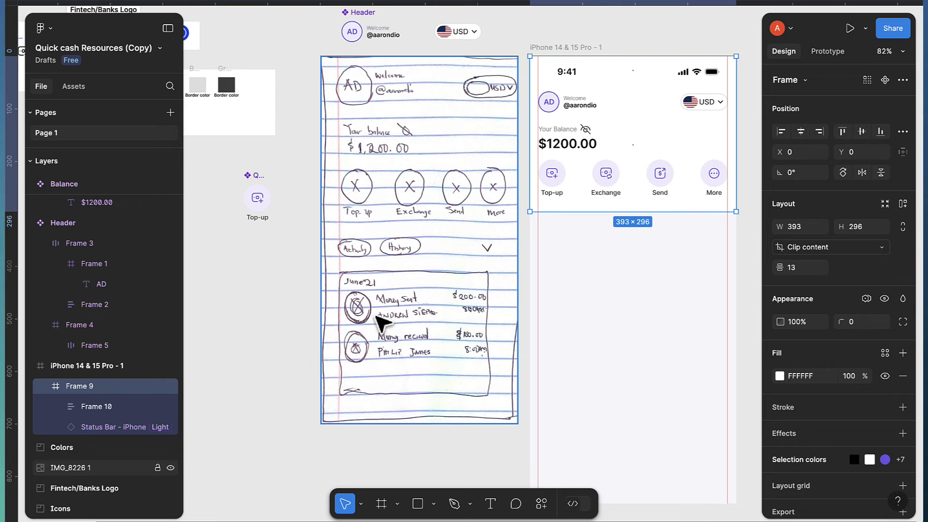
scroll(401, 328, "left", 5)
scroll(496, 290, "up", 5)
scroll(498, 299, "up", 2)
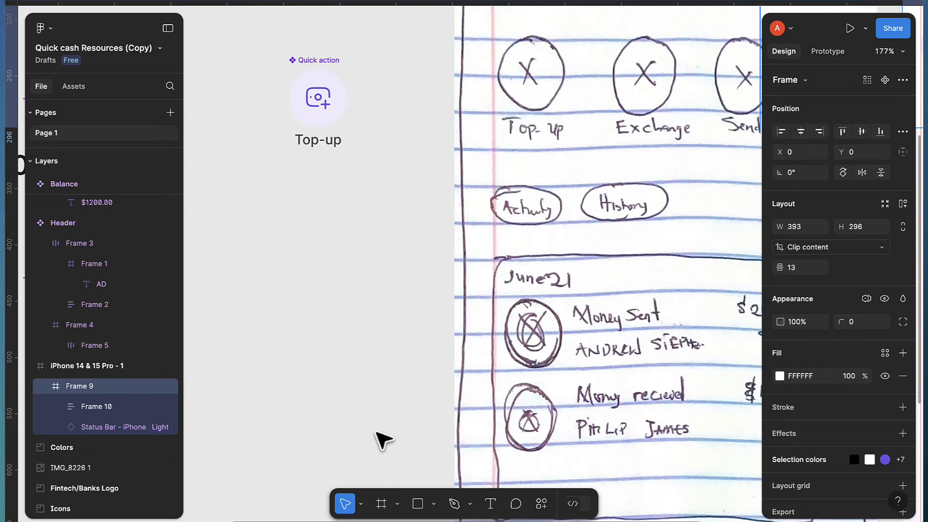
Draw a 74×30 frame with corner radius 15 beside the Top-up card
left_click(381, 504)
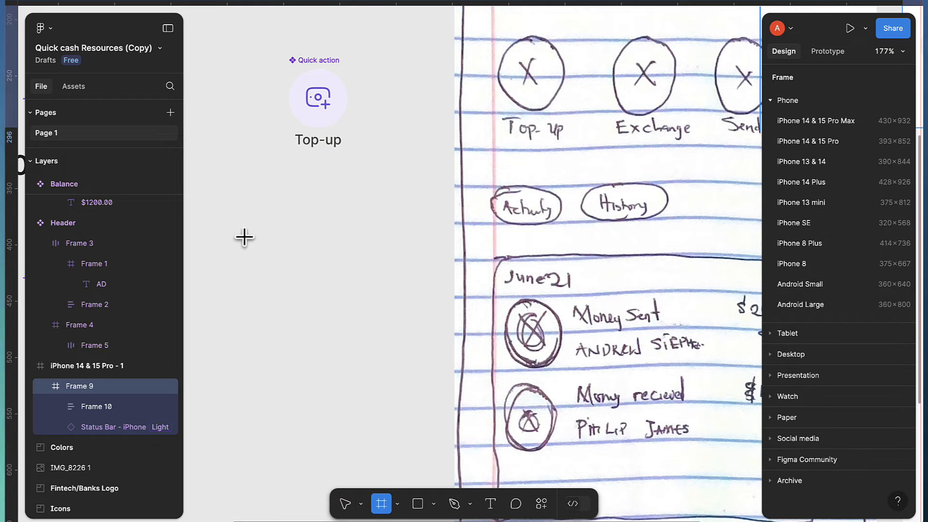
left_click_drag(245, 237, 317, 263)
left_click(805, 228)
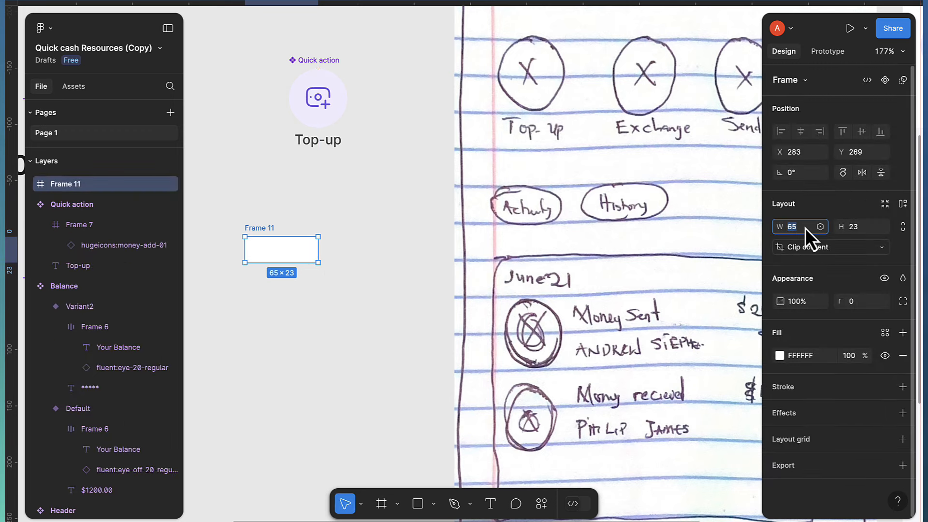
type("74")
key("Return")
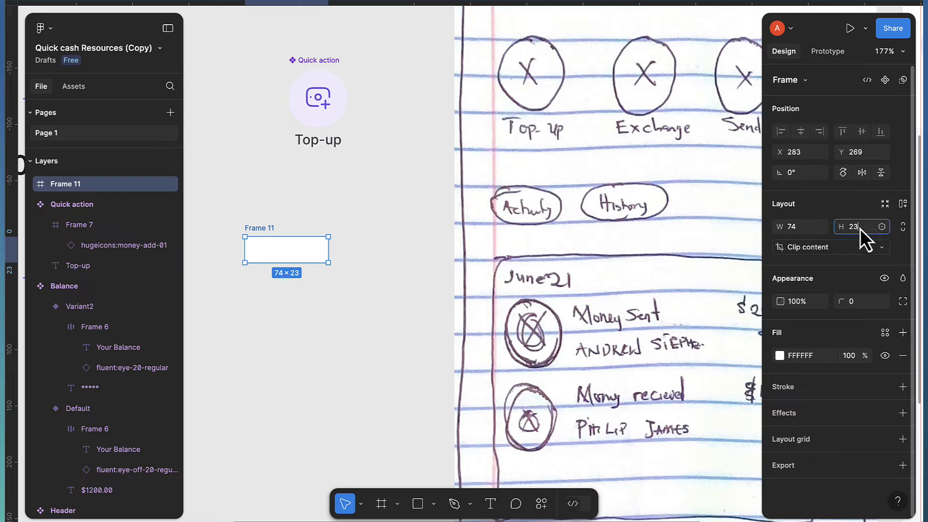
type("30")
key("Return")
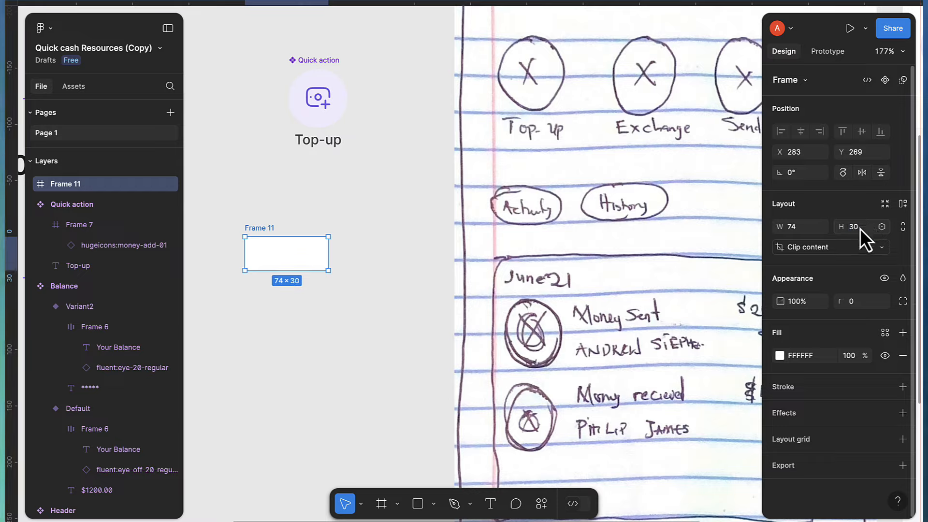
left_click(861, 302)
type("15")
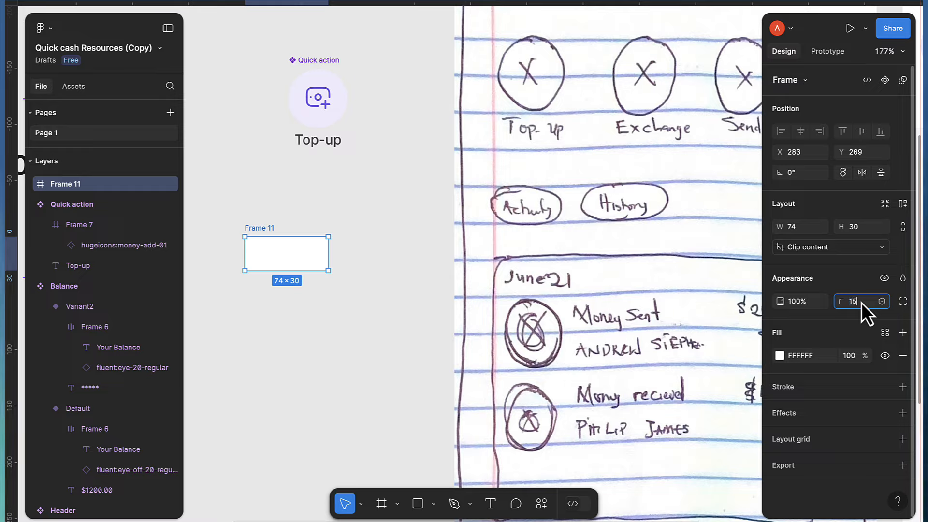
key("Return")
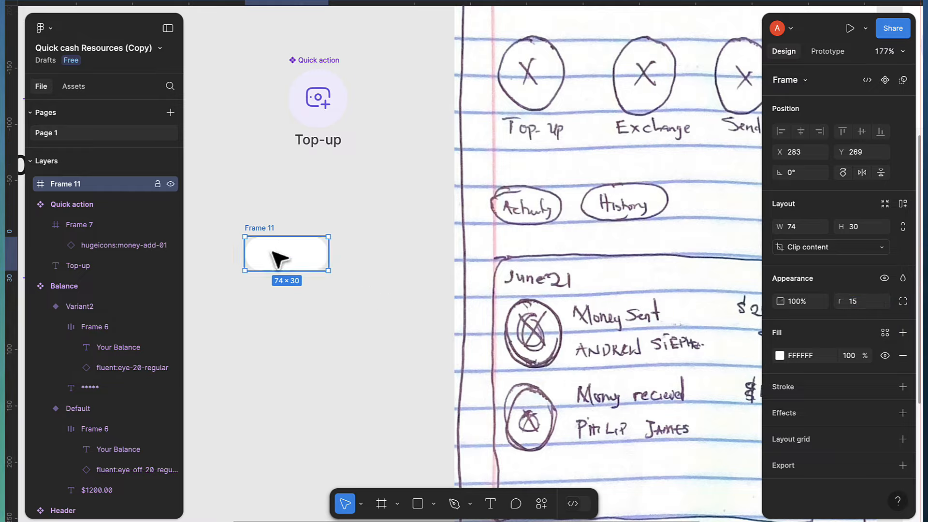
left_click_drag(275, 252, 283, 252)
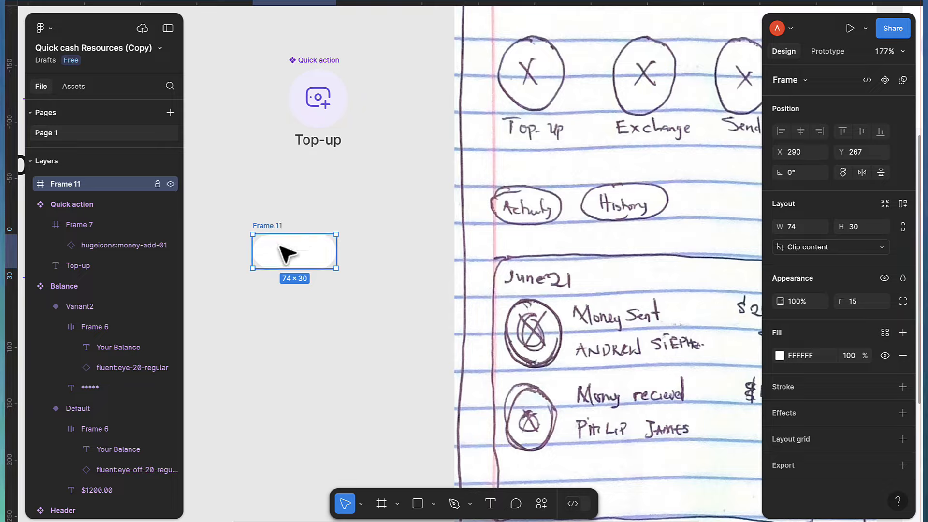
Add an 'Activity' label centred in the pill at font size 10
key("t")
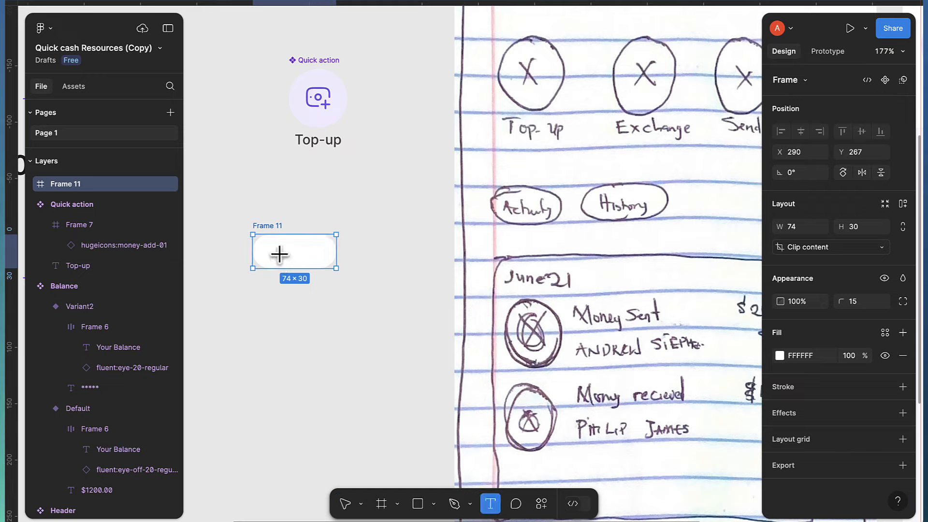
left_click(280, 250)
type("A")
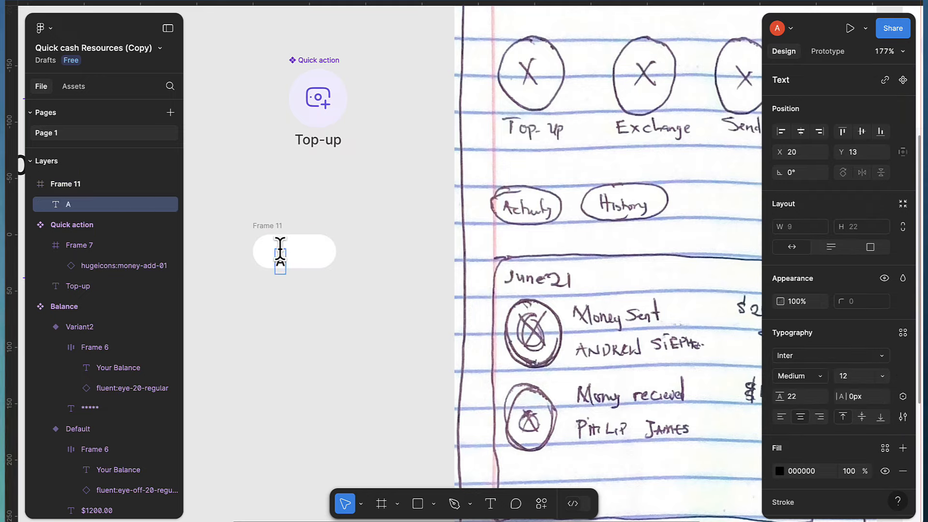
type("ctivity")
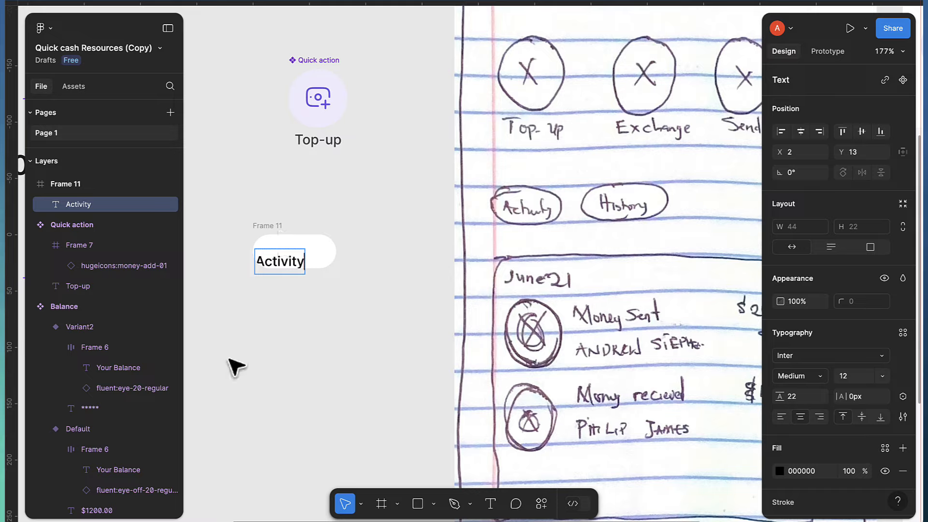
key("Escape")
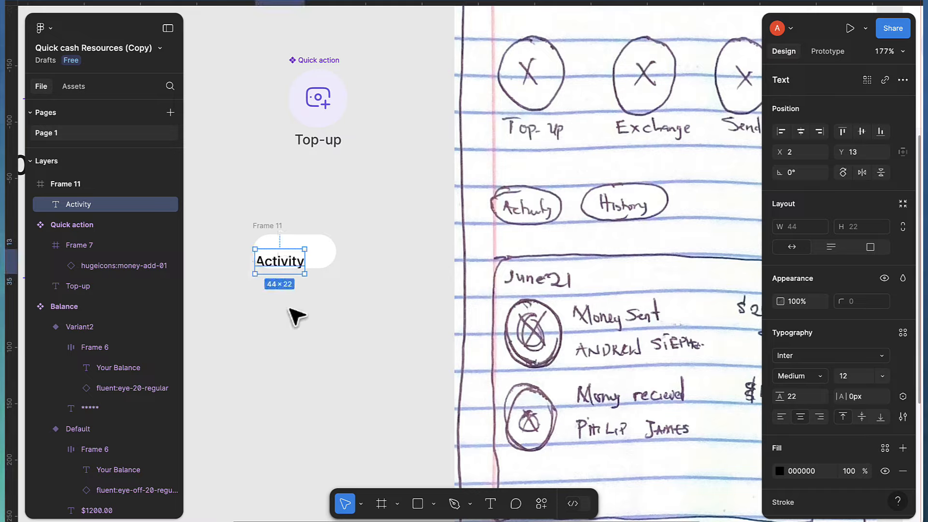
left_click_drag(267, 249, 300, 261)
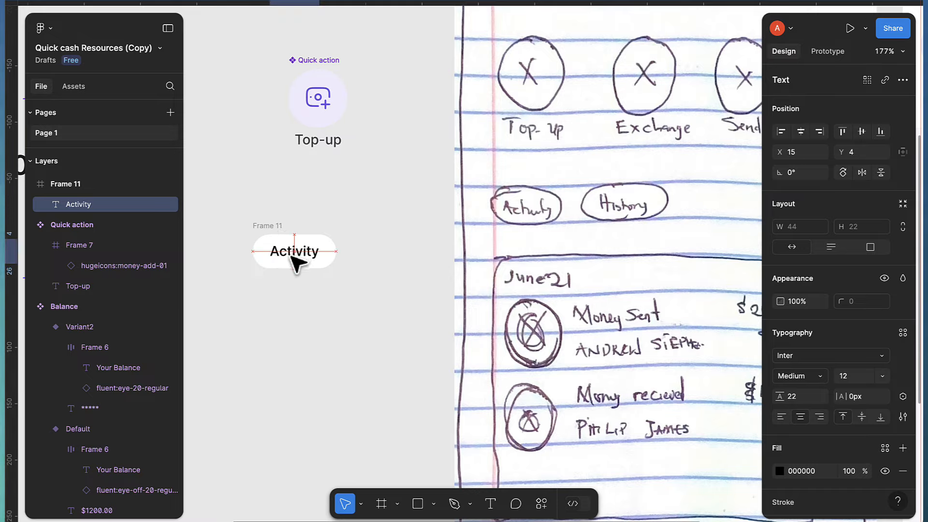
scroll(477, 325, "up", 2)
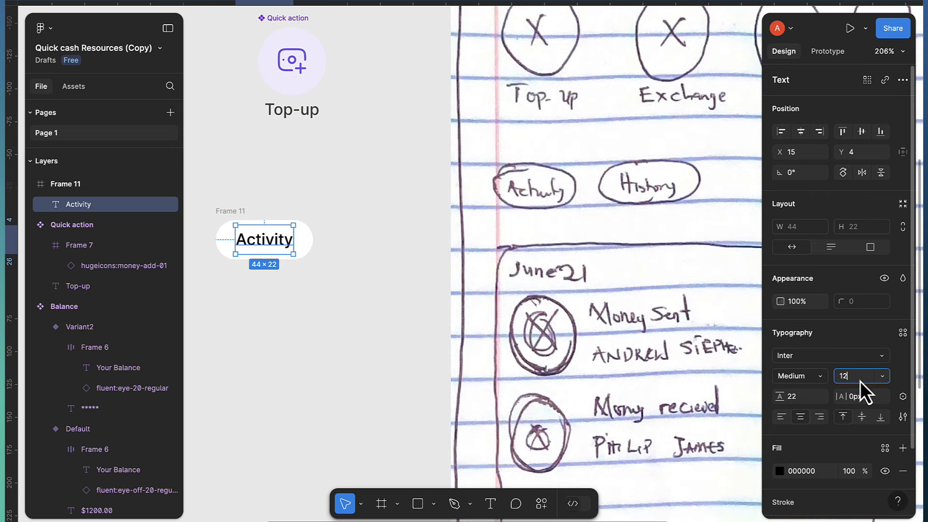
key("BackSpace")
type("0")
key("Return")
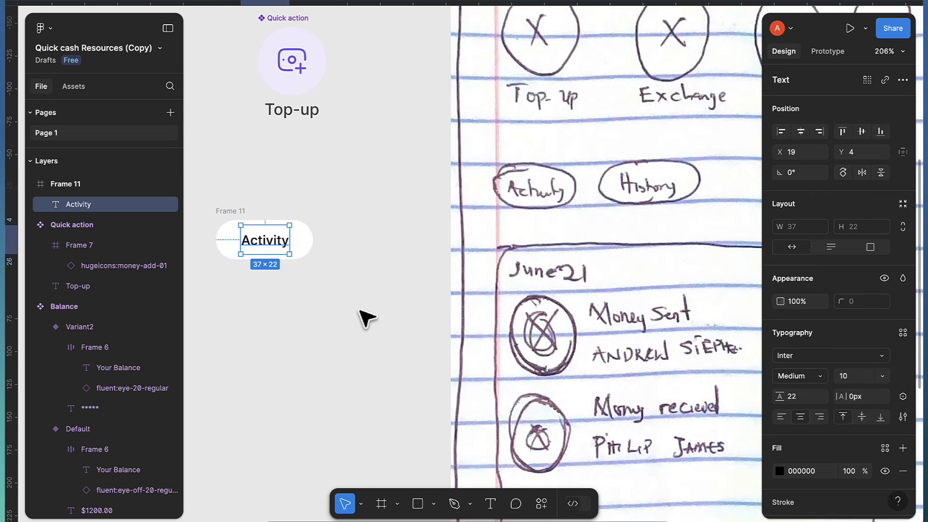
Rename Frame 11 to 'Toggle Button'
scroll(296, 275, "left", 5)
scroll(454, 252, "up", 3)
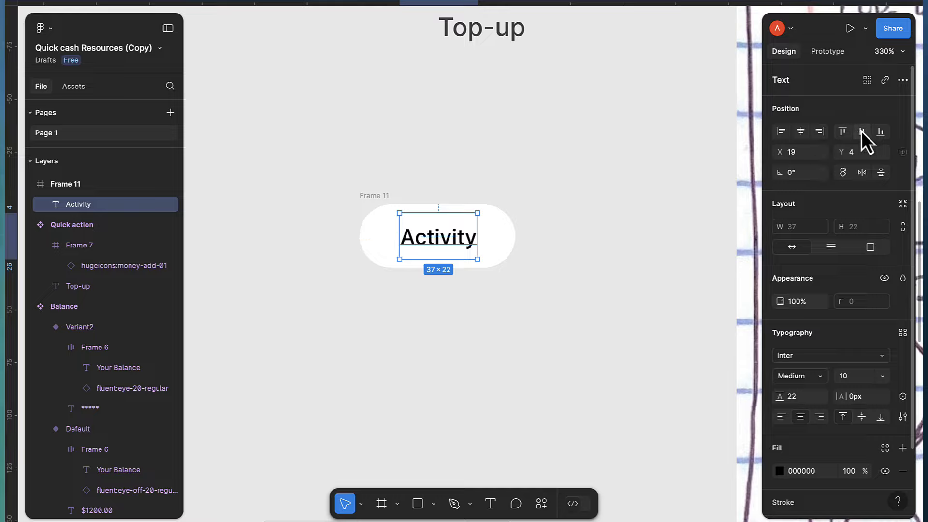
double_click(384, 195)
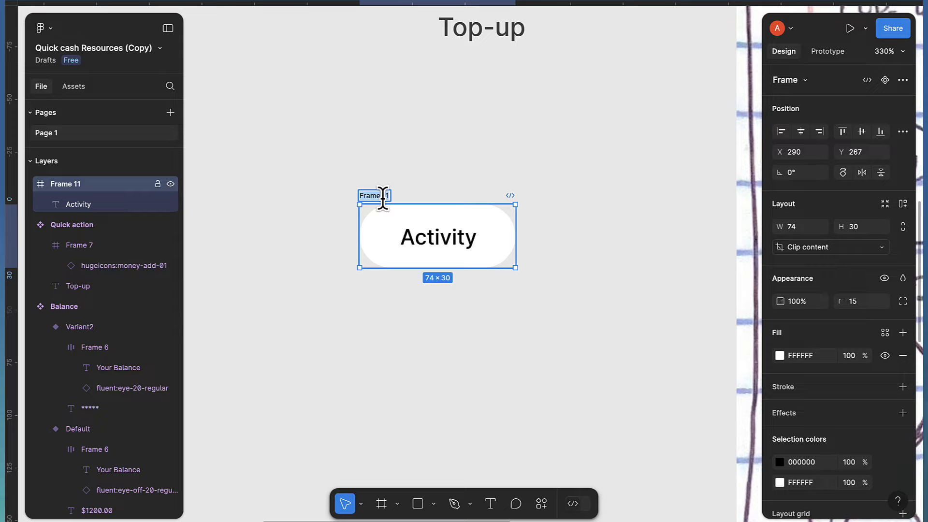
type("T")
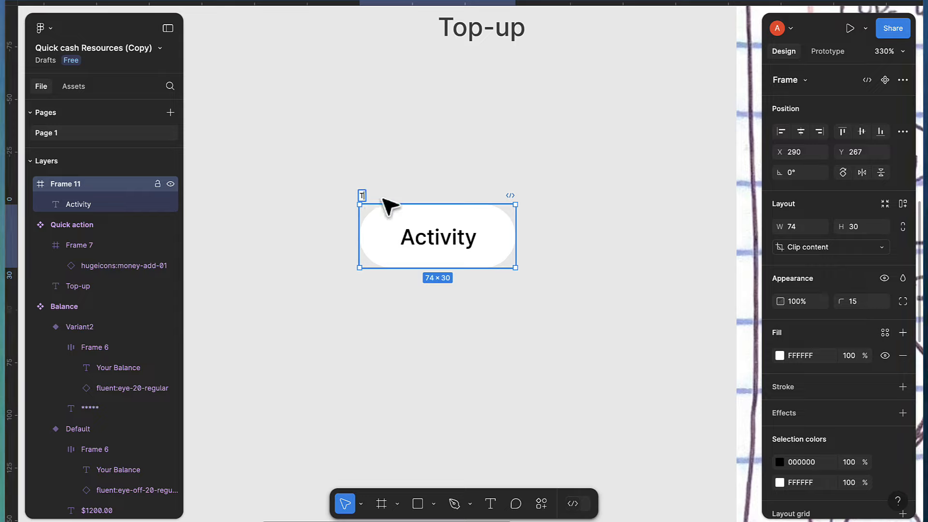
type("oggle Button")
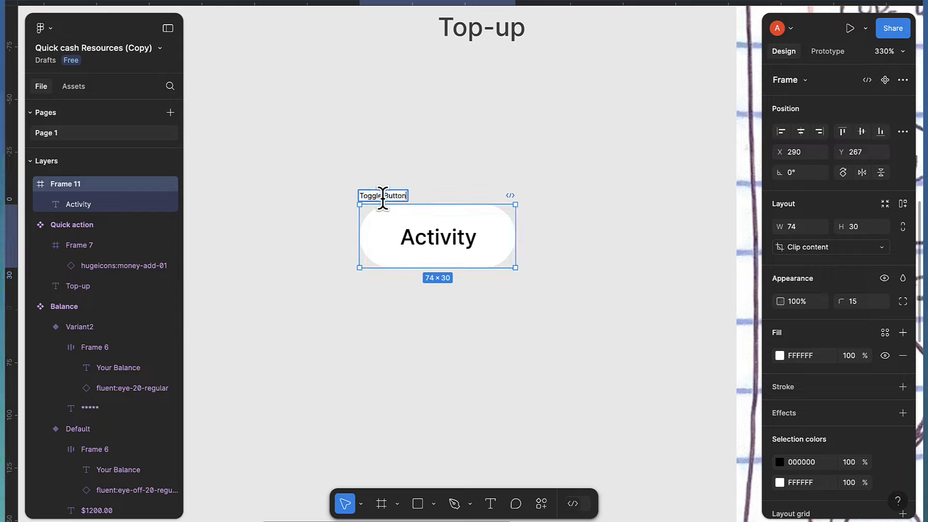
key("Return")
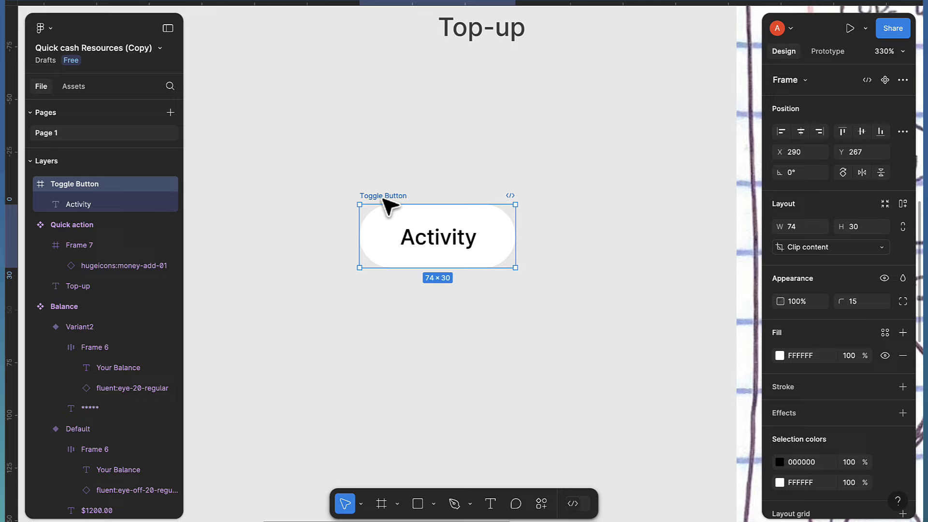
Fill the Activity text with the black colour style
left_click(453, 245)
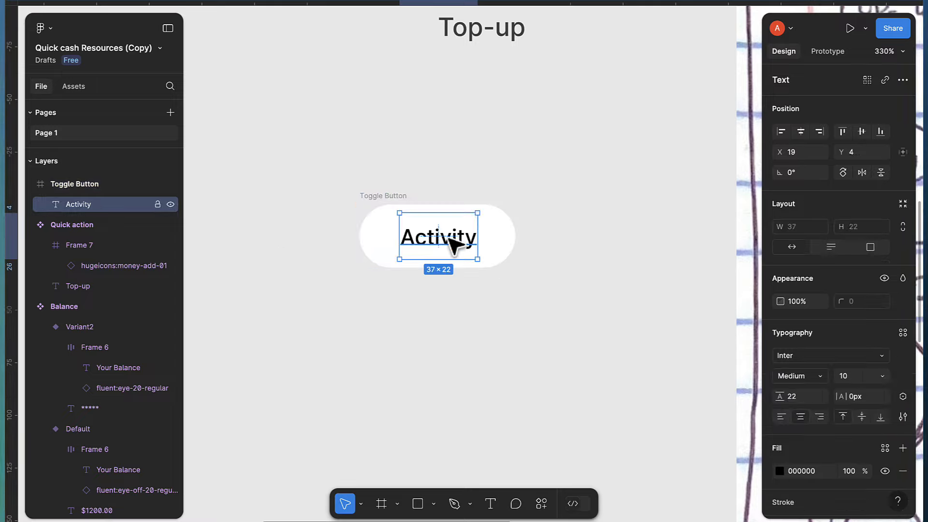
scroll(849, 387, "down", 2)
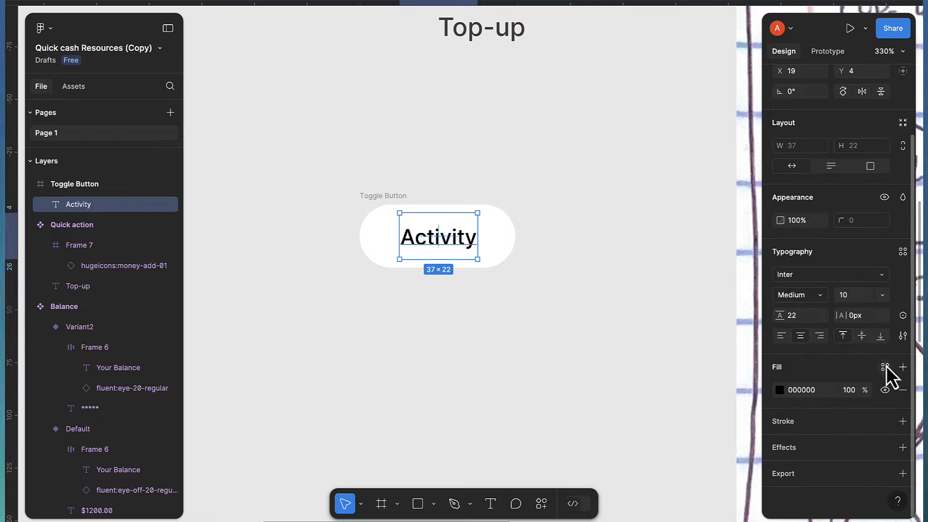
left_click(885, 367)
left_click(648, 377)
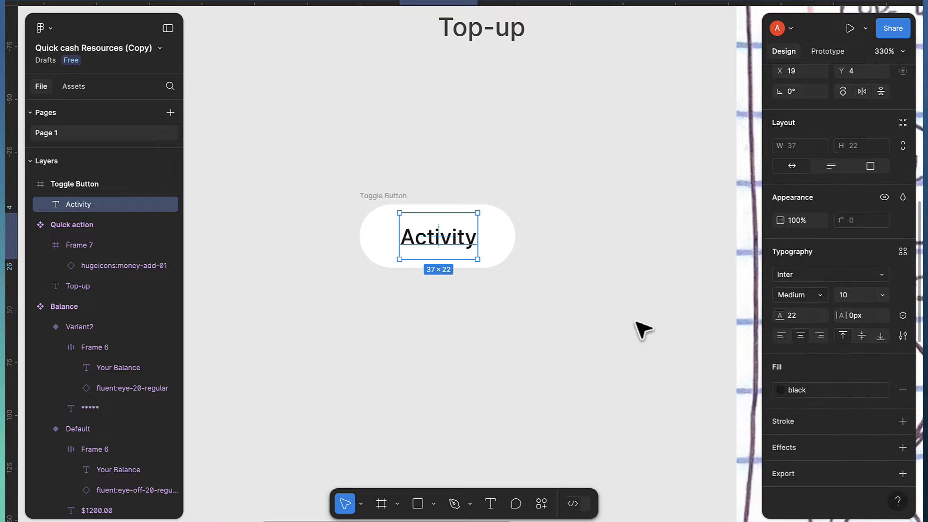
left_click(378, 207)
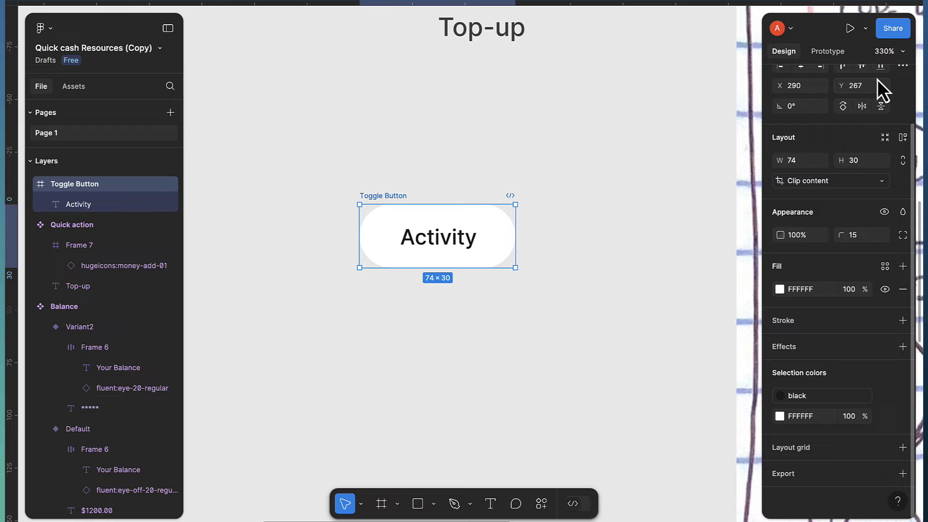
Make Toggle Button a component and add a second variant named active
left_click(886, 81)
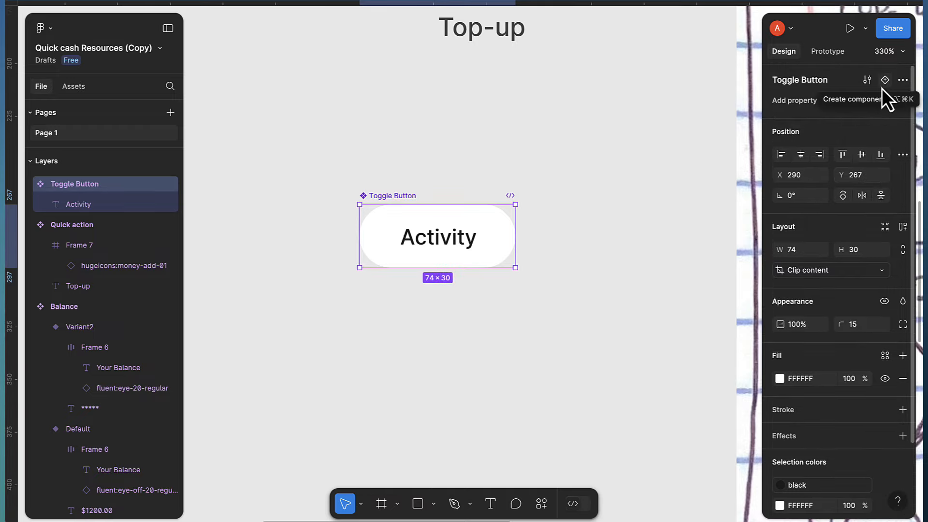
left_click(884, 82)
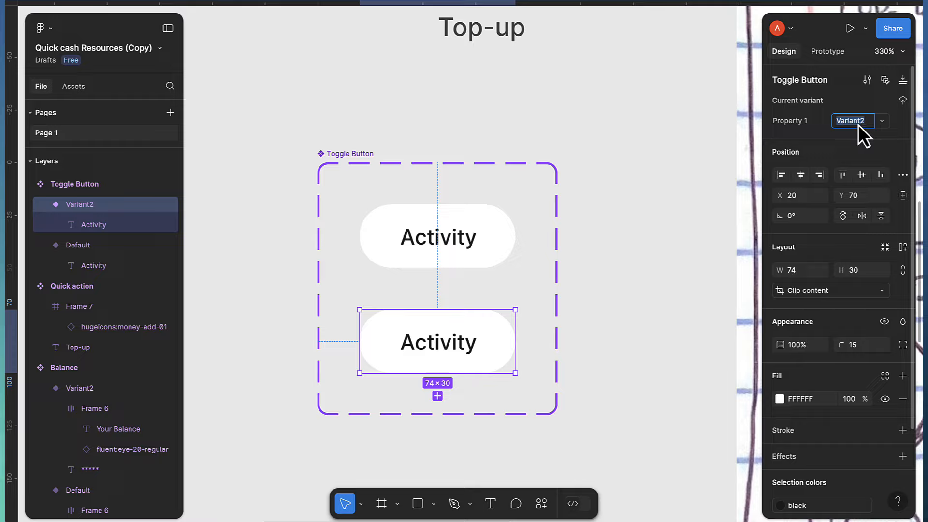
type("ctive")
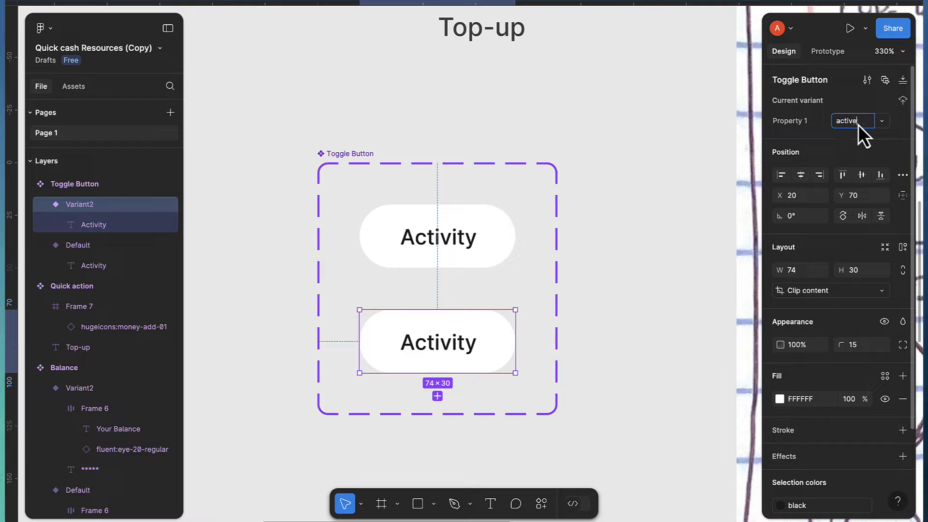
key("Return")
Fill the active variant with the primary style and make its text white (FFFFFF)
scroll(881, 389, "down", 2)
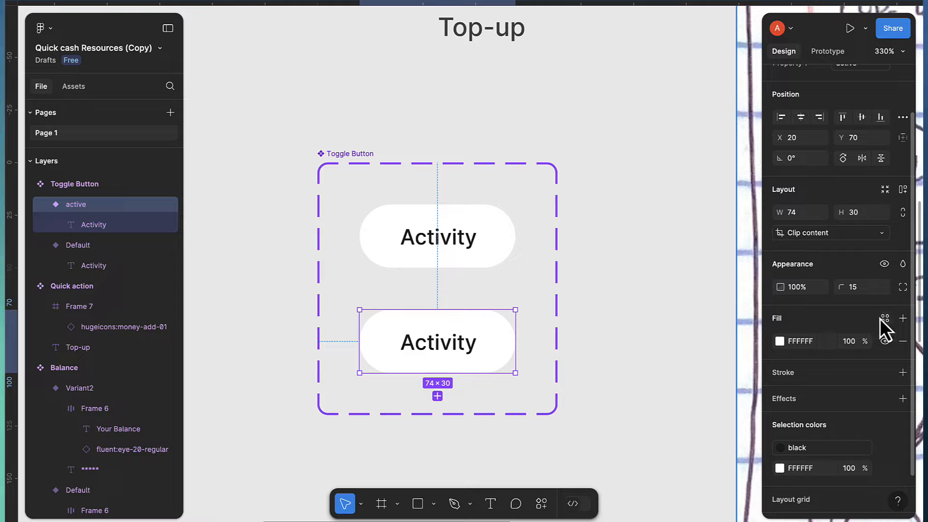
left_click(884, 318)
left_click(647, 336)
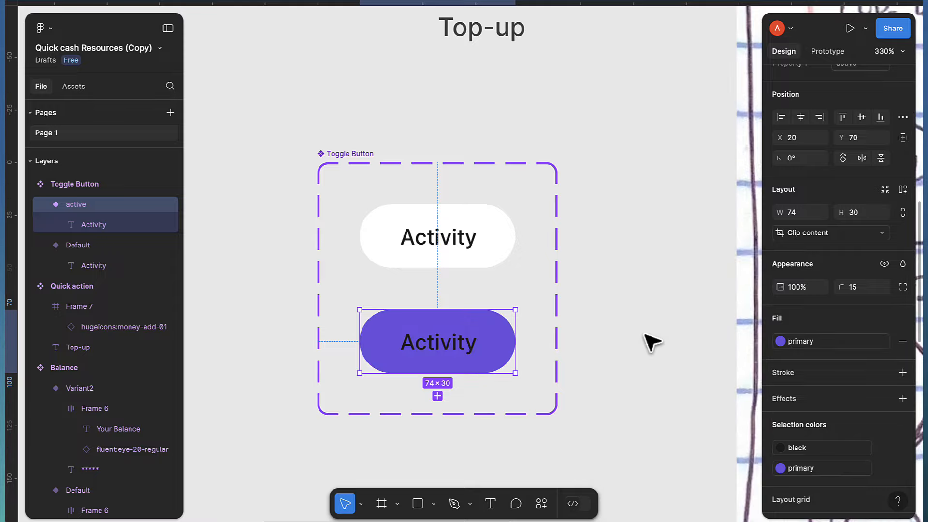
scroll(816, 448, "down", 2)
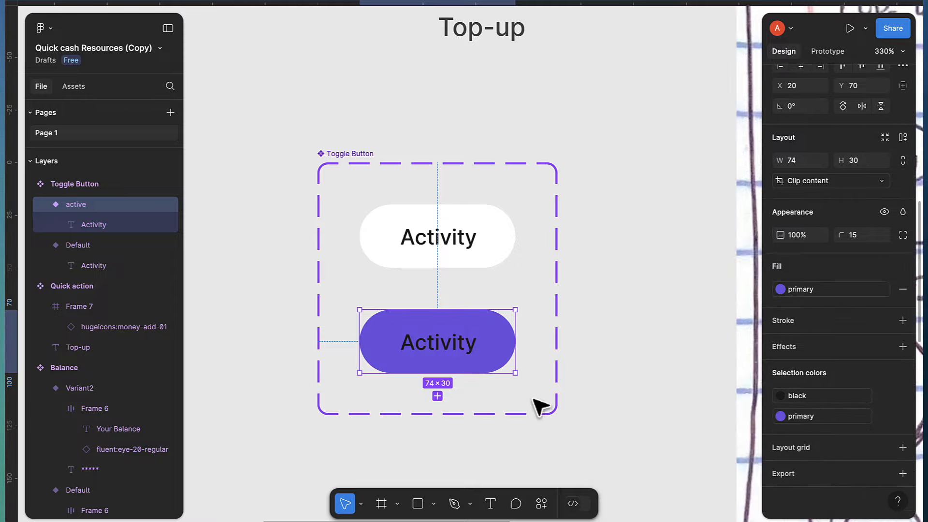
left_click(782, 397)
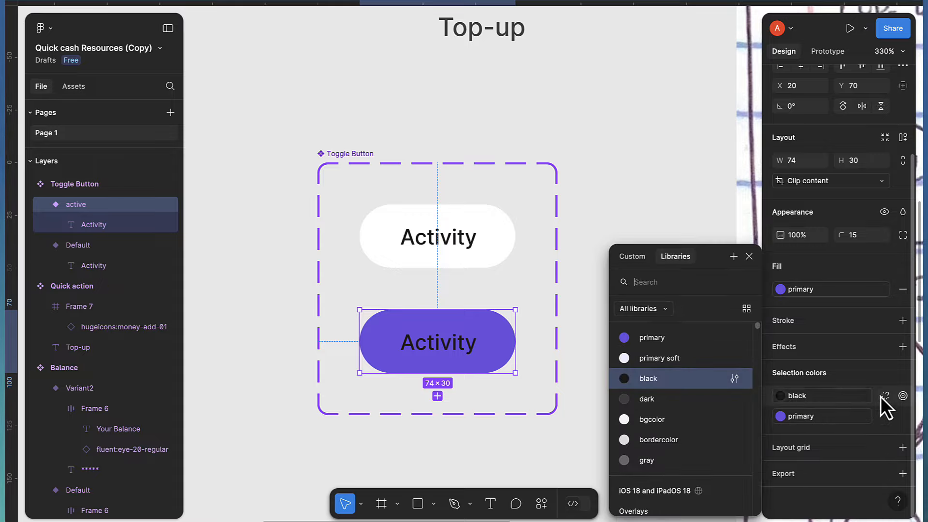
left_click(884, 396)
left_click(779, 416)
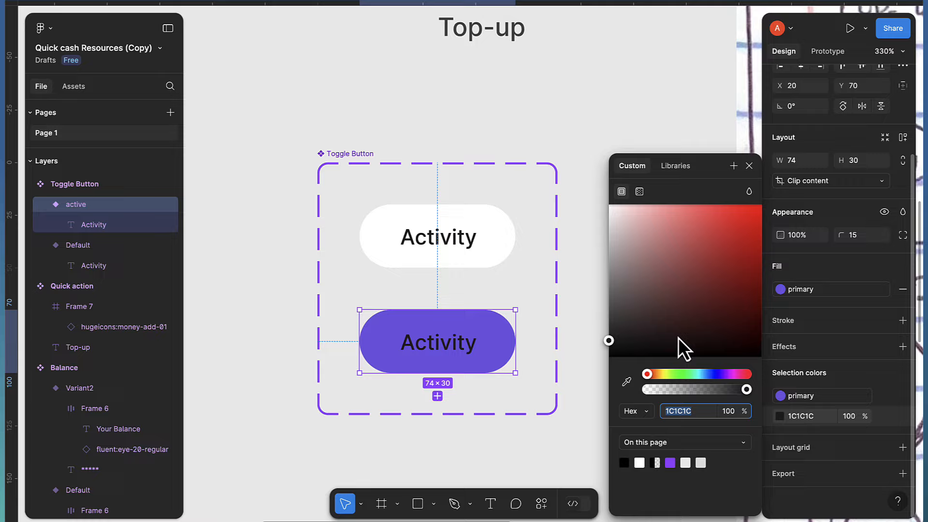
left_click_drag(677, 338, 552, 187)
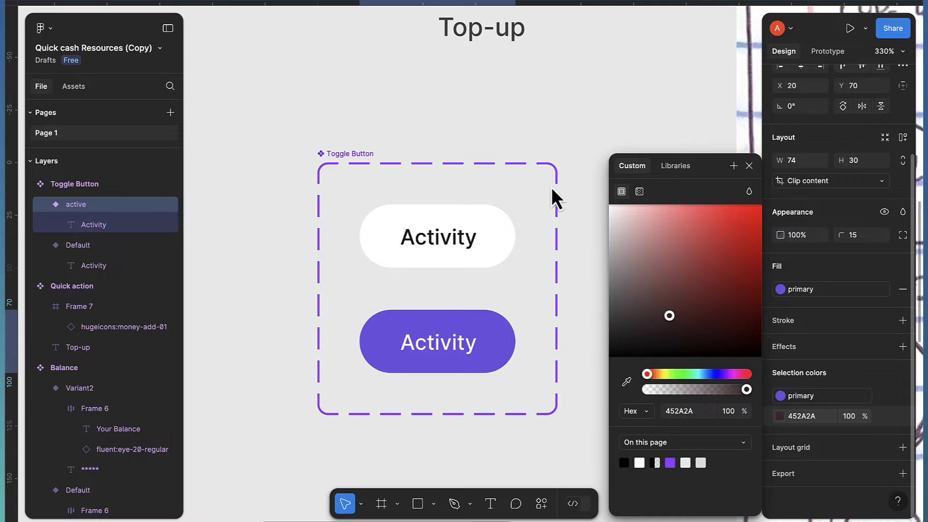
left_click(749, 166)
Select the whole Toggle Button variant set
left_click(602, 175)
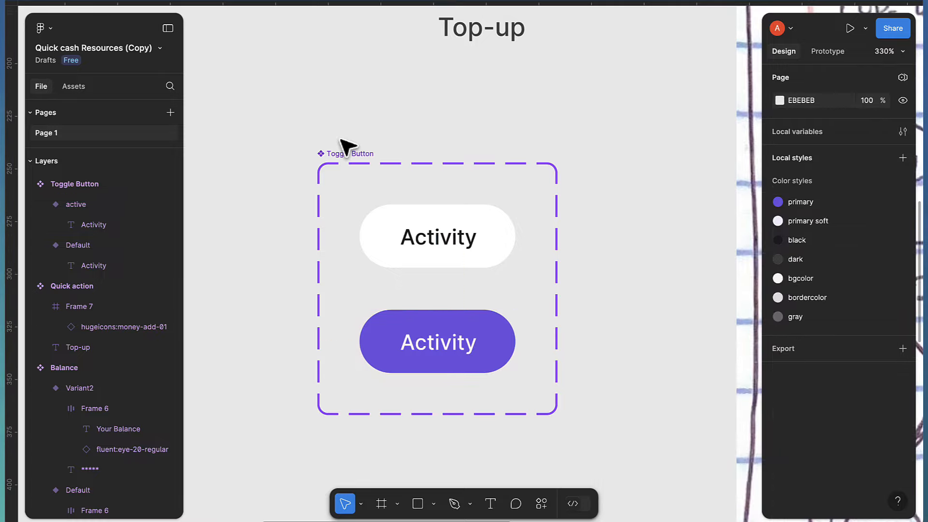
left_click(353, 161)
scroll(382, 181, "down", 5)
Drag a Toggle Button instance from local assets onto the canvas and duplicate it to the right
scroll(501, 245, "down", 1)
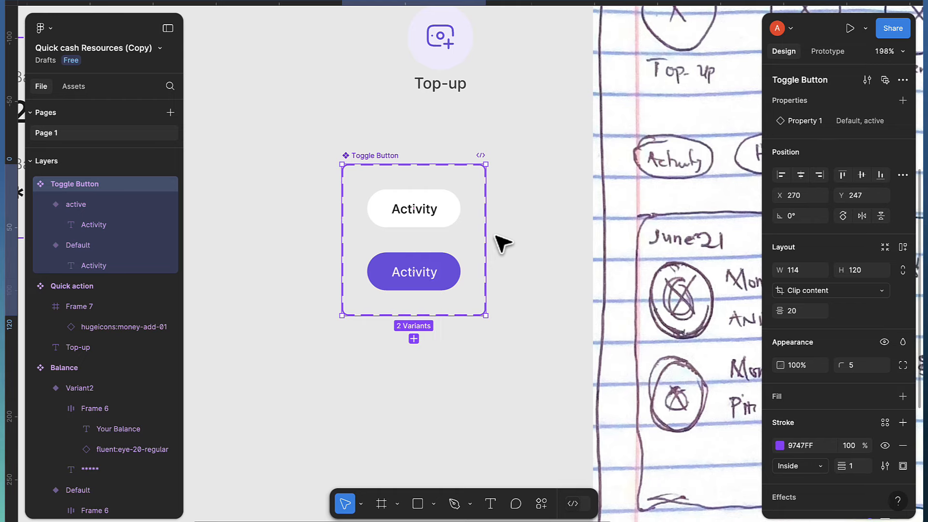
scroll(502, 244, "down", 4)
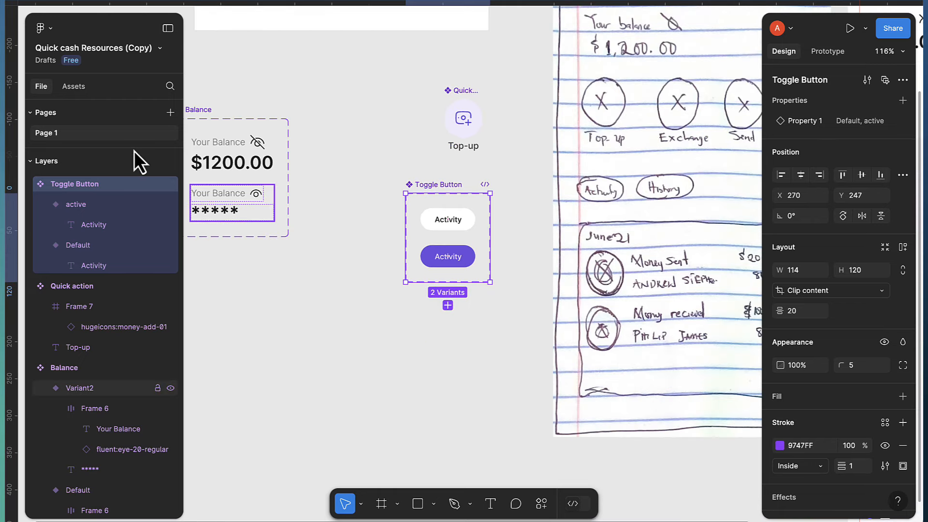
left_click(77, 87)
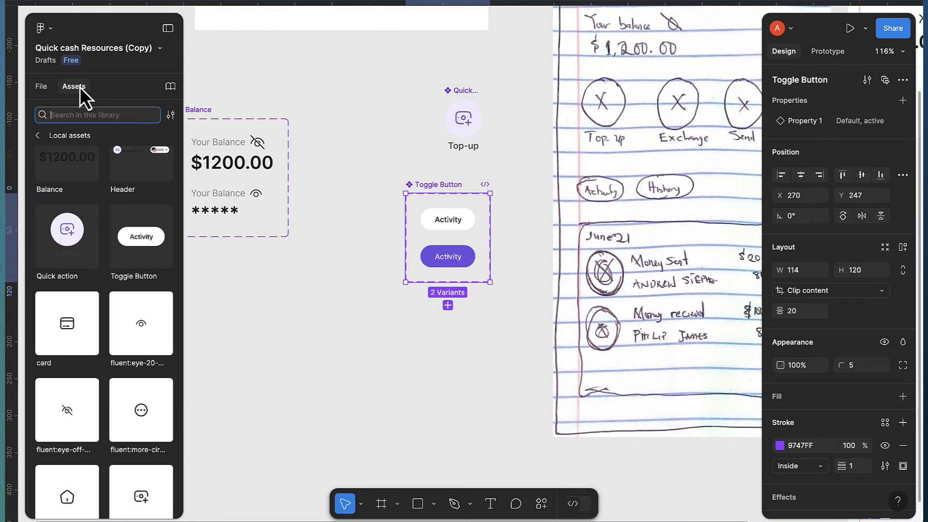
left_click_drag(126, 276, 394, 401)
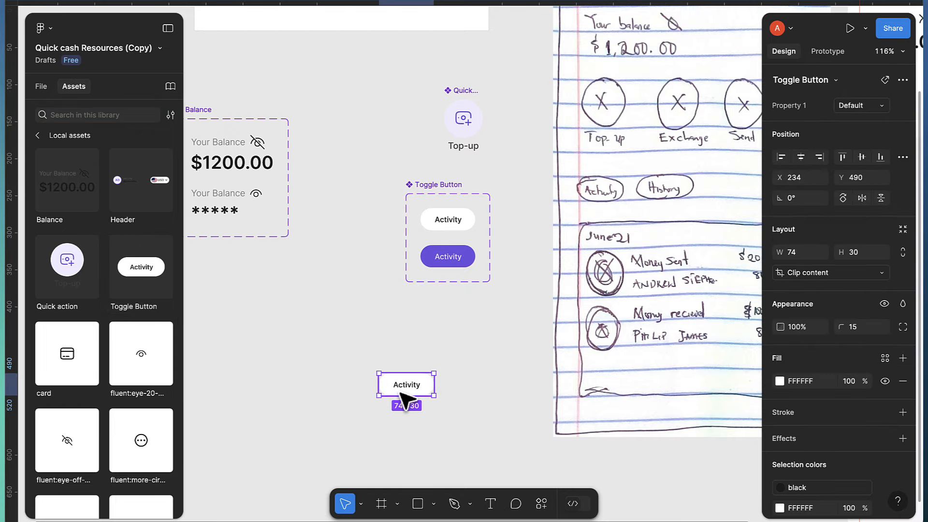
left_click_drag(404, 399, 473, 400)
scroll(486, 275, "up", 5)
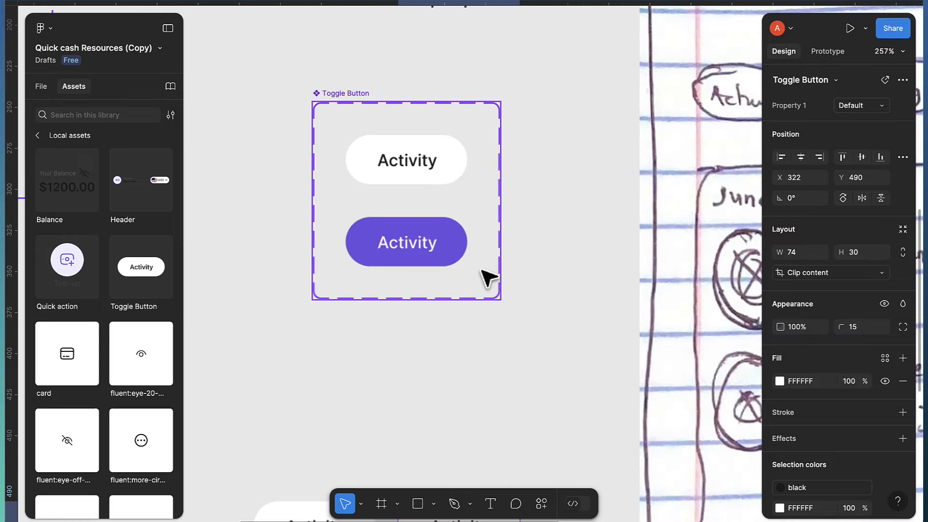
Select the Activity text in both variants and bind it to a new text property named title
scroll(488, 278, "up", 2)
scroll(408, 178, "up", 1)
double_click(394, 161)
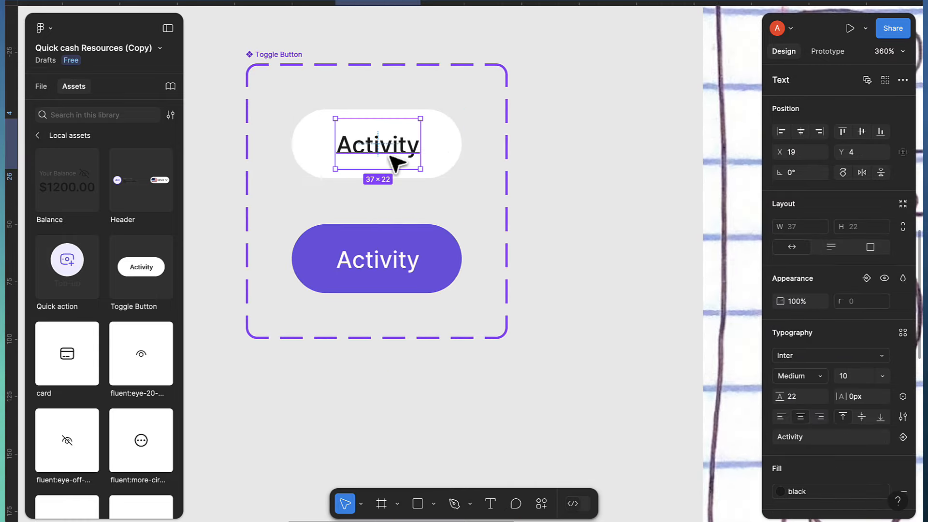
left_click(884, 82)
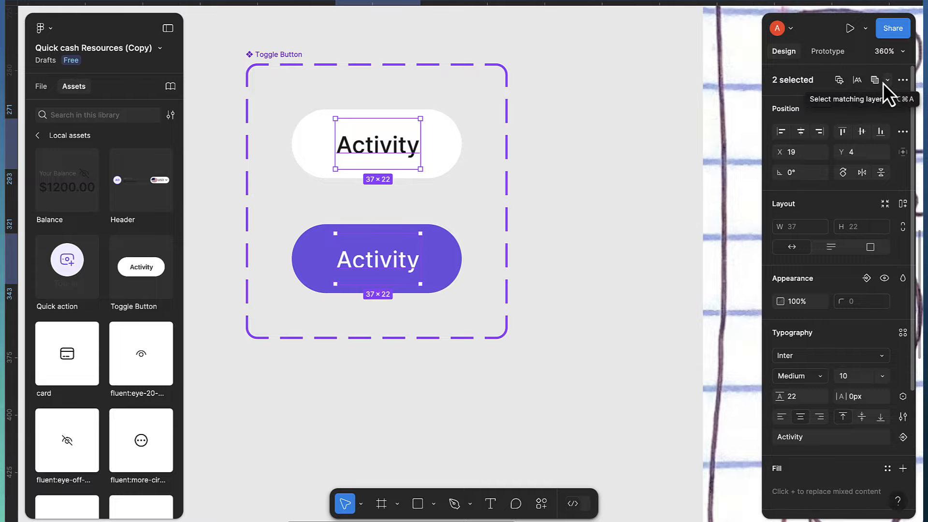
scroll(890, 281, "down", 4)
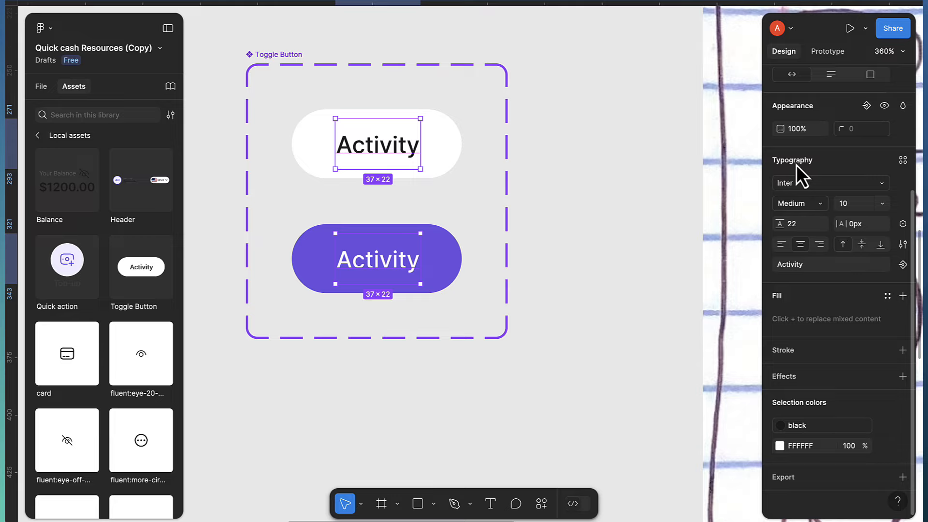
left_click(903, 266)
type("title")
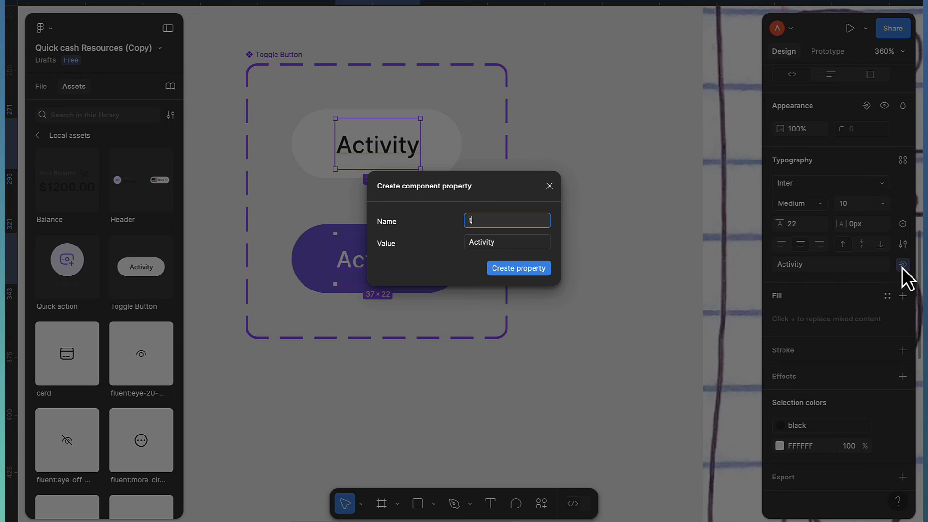
key("Return")
scroll(507, 348, "down", 5, "ctrl")
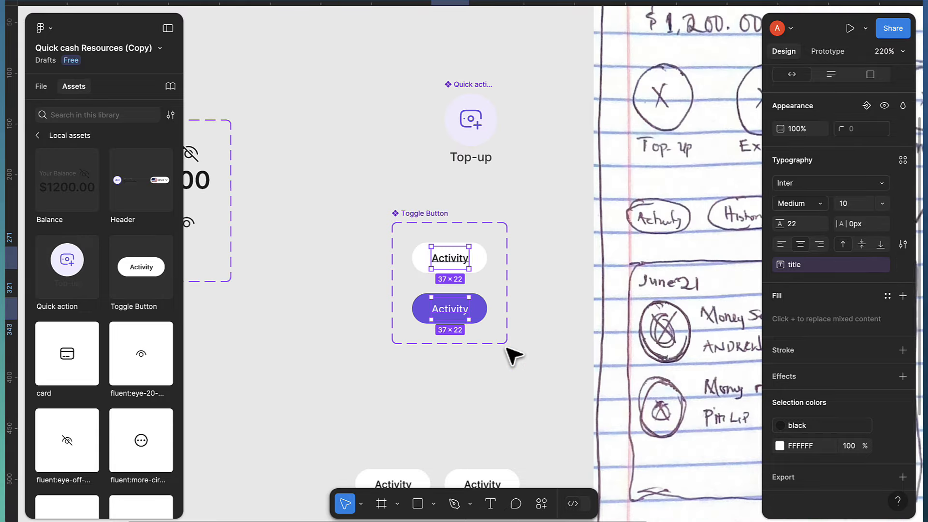
scroll(508, 356, "down", 2)
scroll(435, 410, "down", 1)
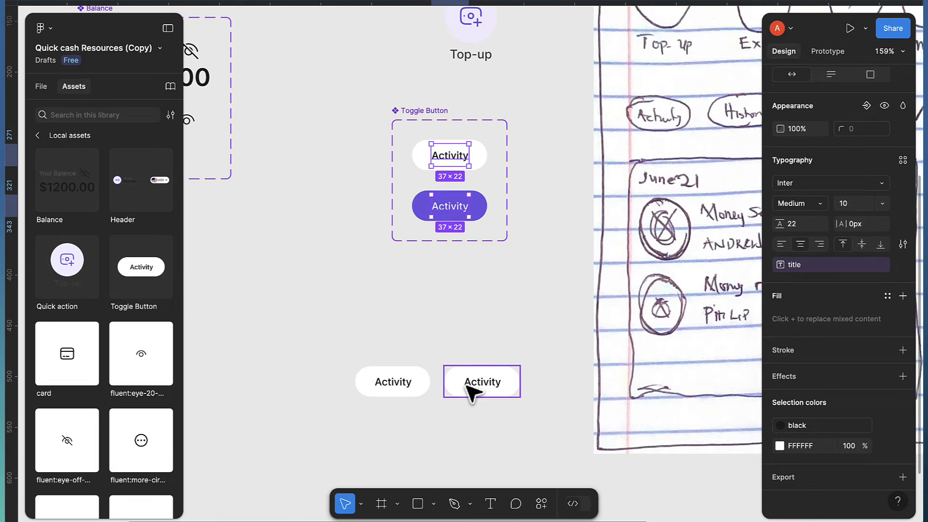
Change the right toggle instance's title to History
left_click(396, 394)
left_click(481, 389)
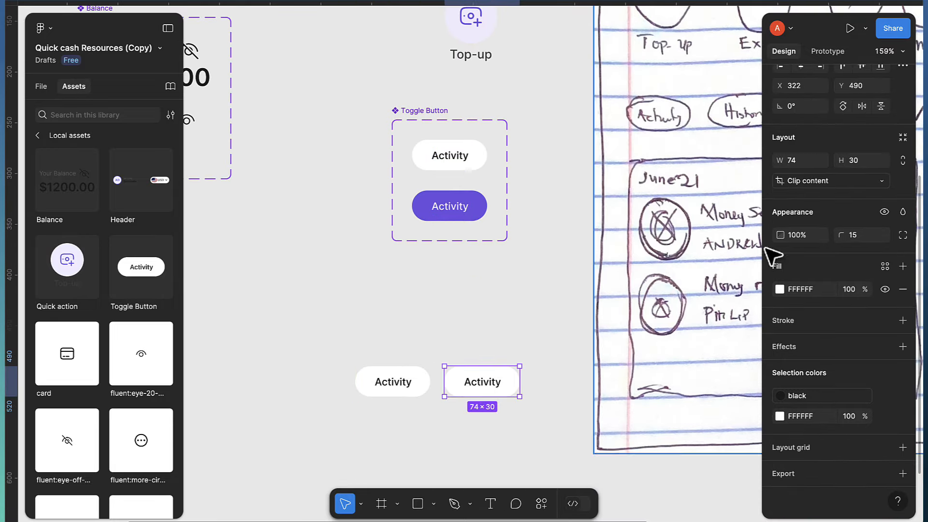
scroll(841, 194, "up", 3)
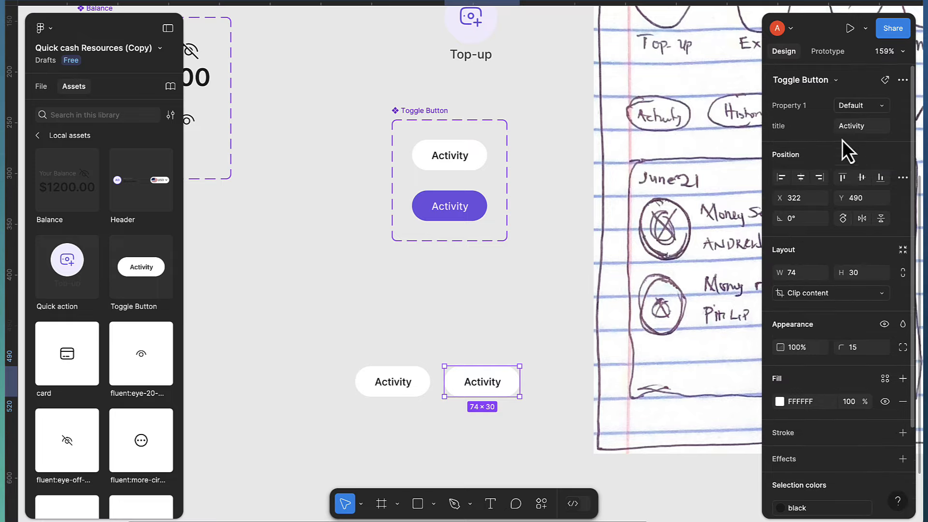
left_click(863, 126)
type("History")
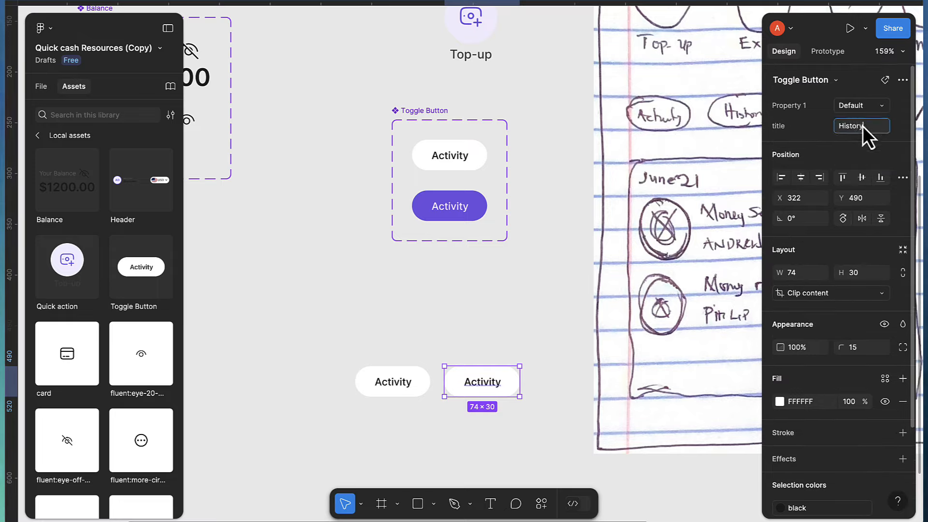
key("Return")
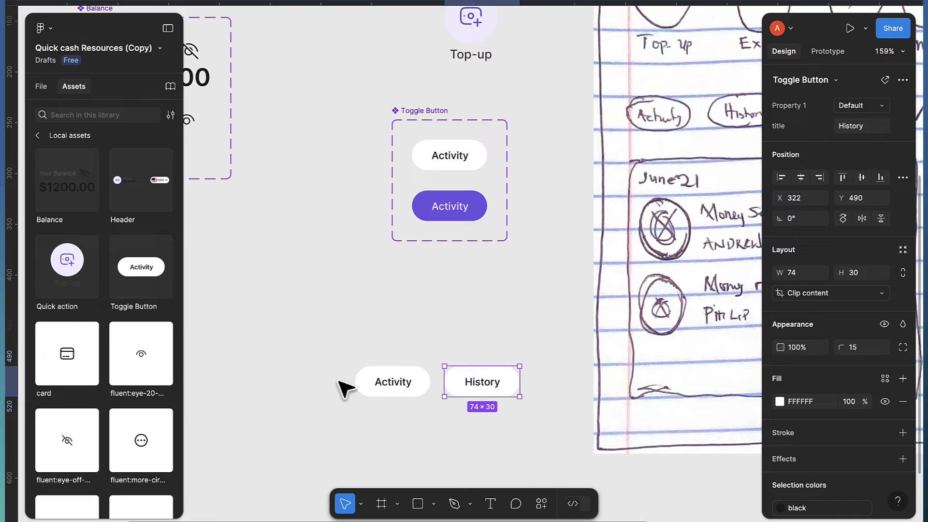
Switch the left toggle instance to the purple active variant
left_click(376, 392)
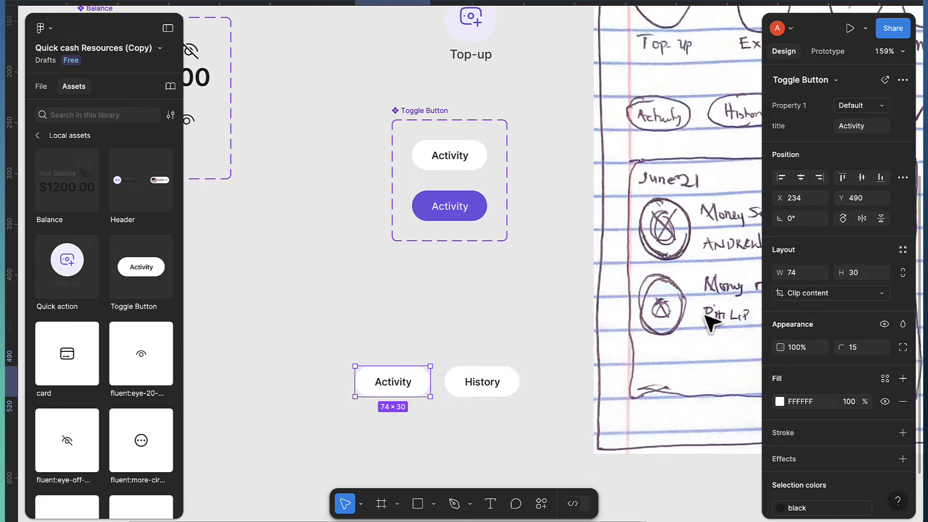
left_click(857, 107)
left_click(847, 124)
left_click(484, 328)
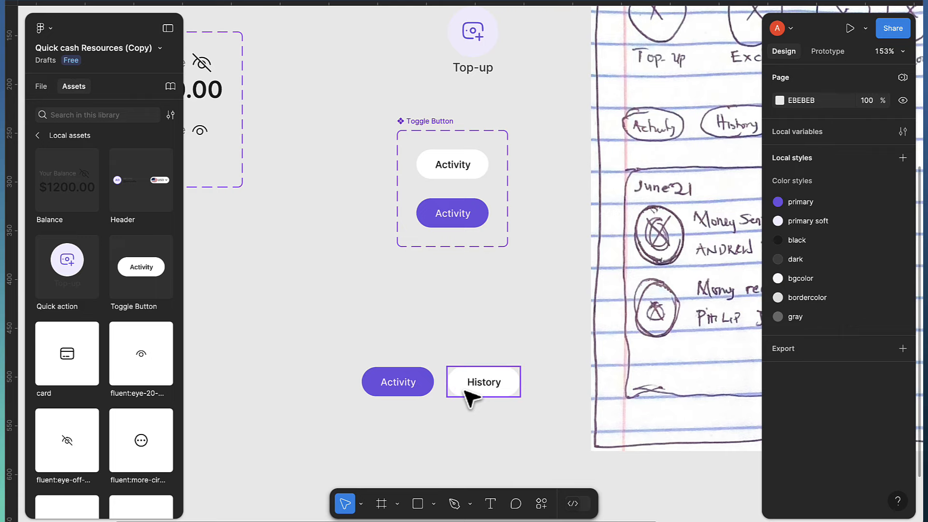
Wrap the Activity and History toggles in an auto layout row with a 12 gap
scroll(468, 398, "down", 2)
scroll(472, 396, "down", 2)
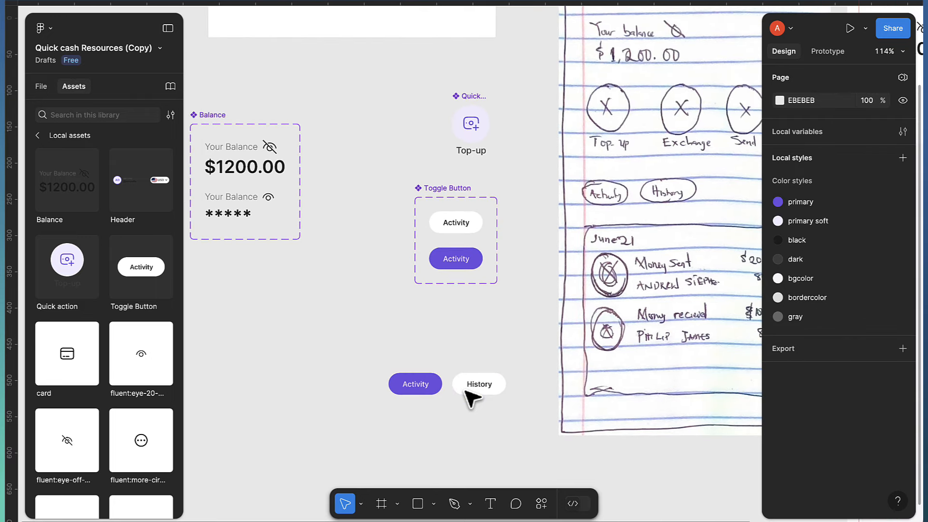
left_click(431, 393)
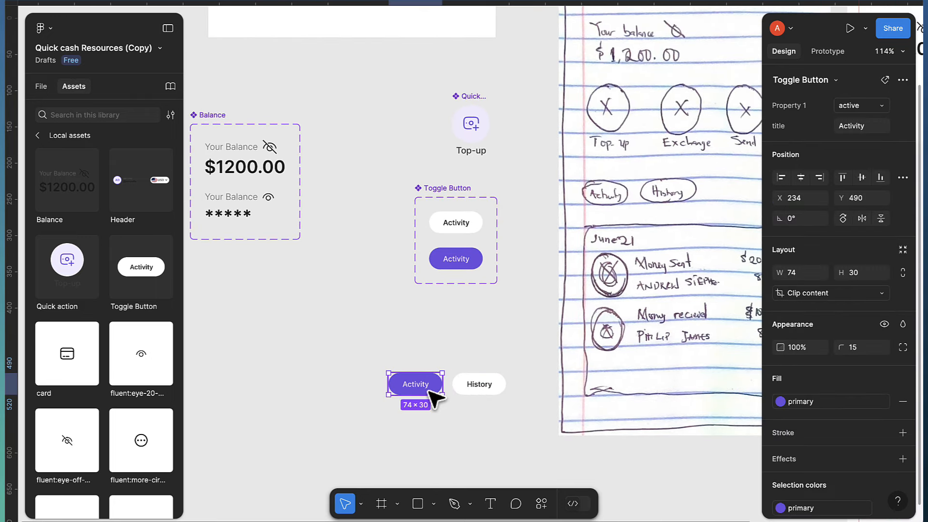
left_click(501, 392, "shift")
key("shift+a")
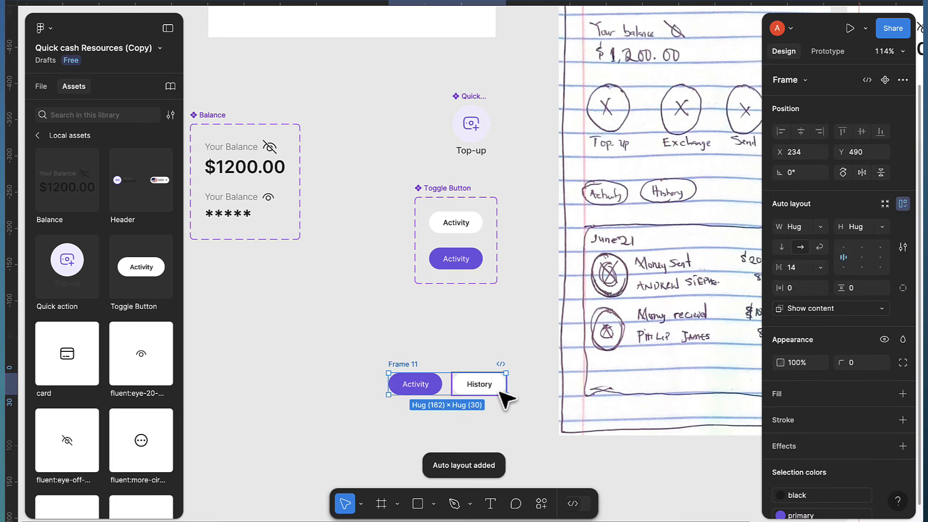
scroll(502, 395, "up", 1)
scroll(503, 394, "up", 1)
left_click(801, 272)
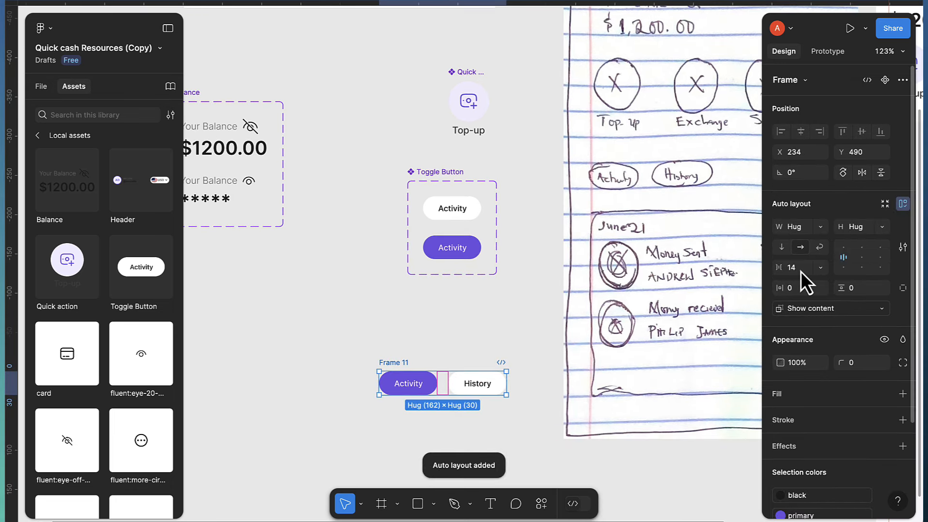
key("Down")
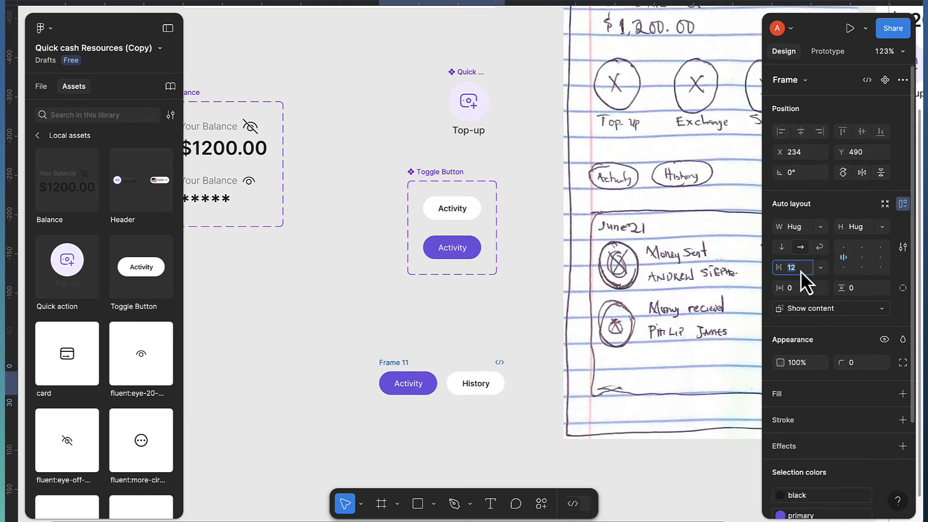
Move the toggle row into the iPhone screen, just below the quick actions
scroll(503, 325, "right", 5)
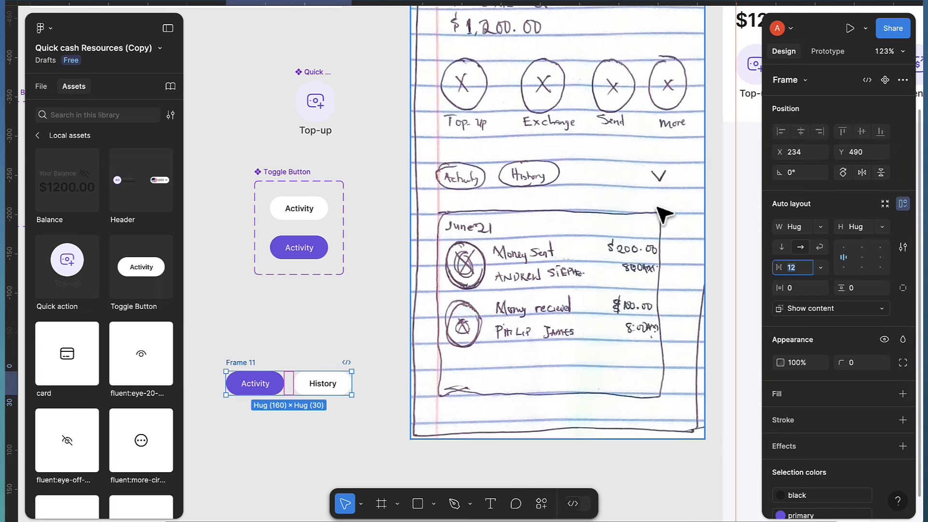
scroll(598, 253, "down", 3)
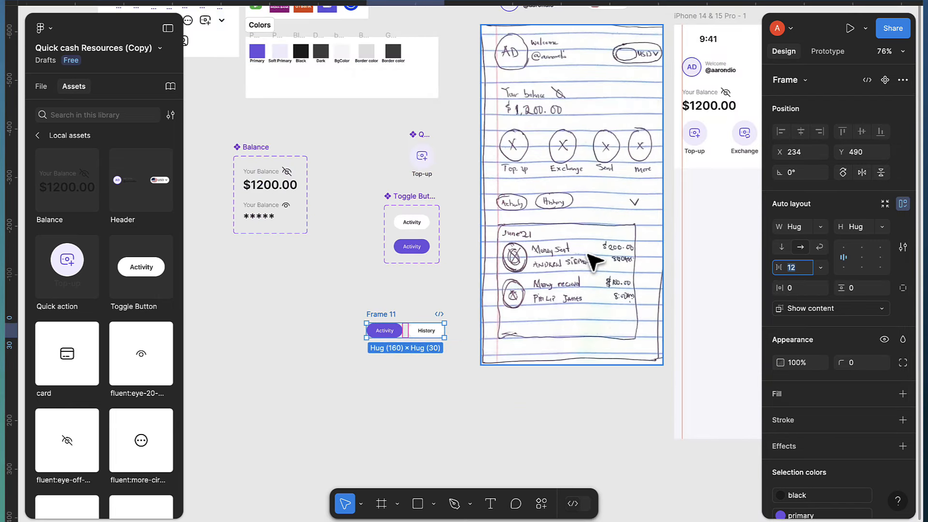
left_click_drag(396, 313, 706, 205)
scroll(686, 217, "right", 5)
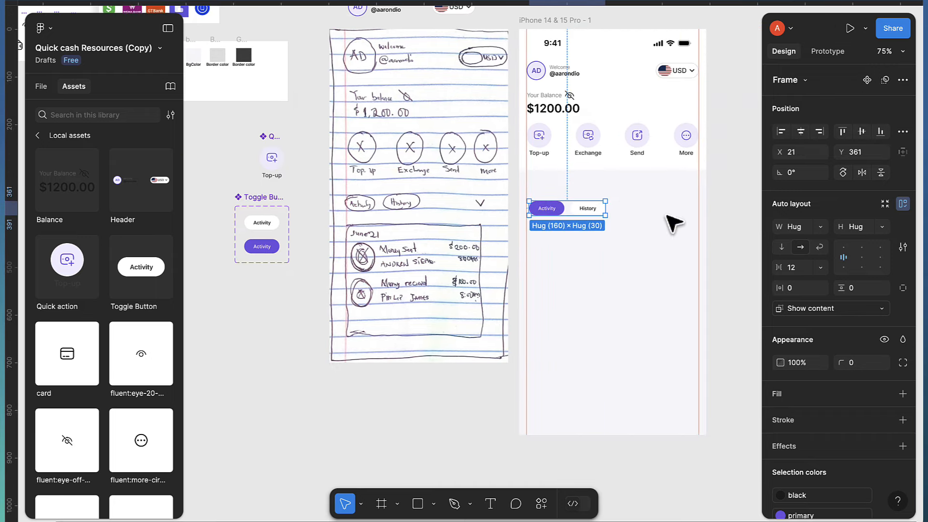
left_click_drag(556, 207, 556, 201)
scroll(561, 206, "up", 1)
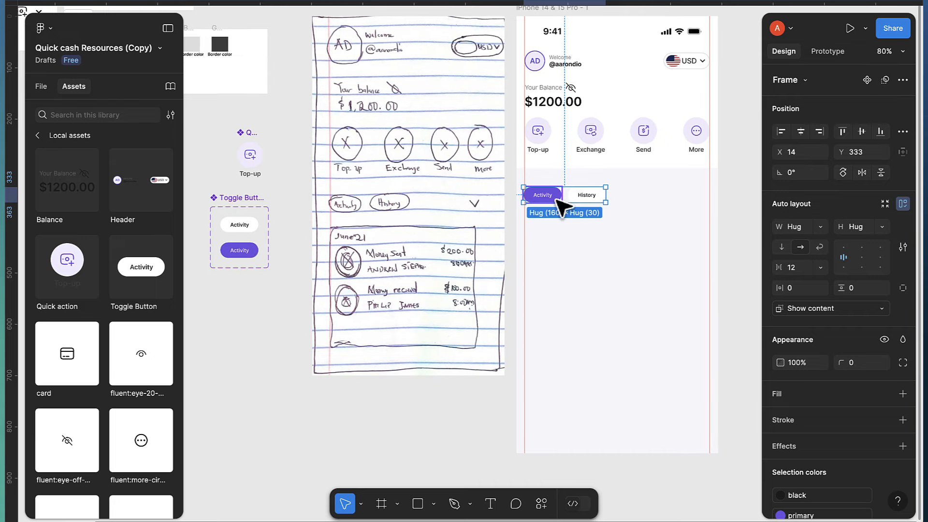
scroll(468, 210, "up", 3)
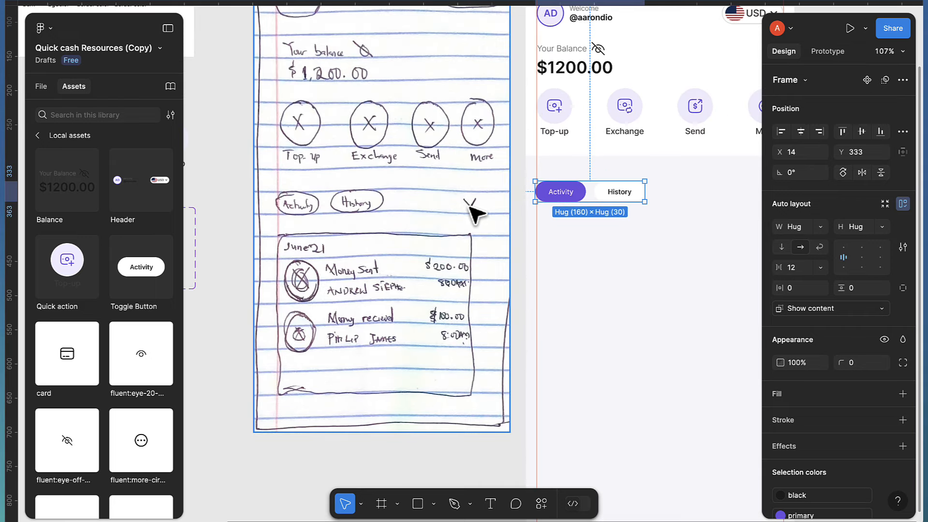
scroll(469, 205, "down", 4)
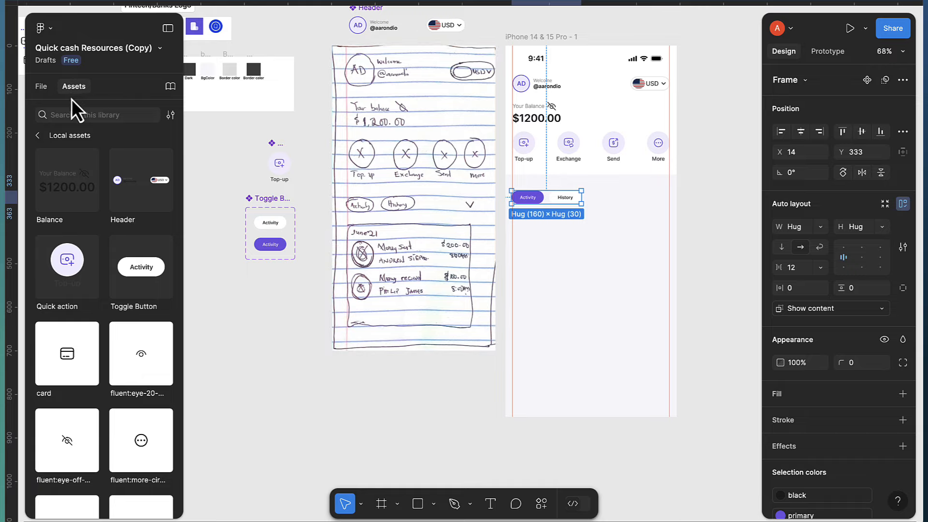
Place the zondicons chevron in the iPhone screen and resize it proportionally to 24×24
scroll(139, 312, "down", 5)
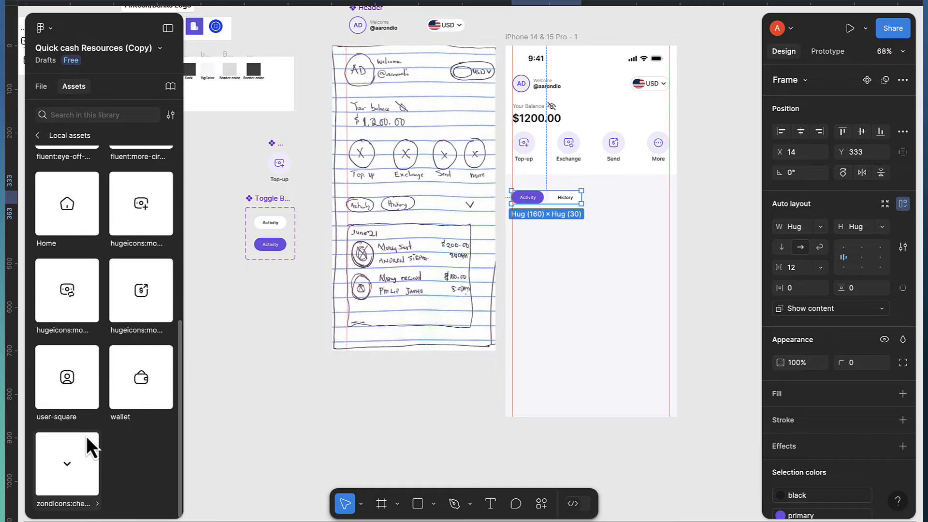
left_click_drag(60, 460, 639, 194)
scroll(643, 201, "up", 5)
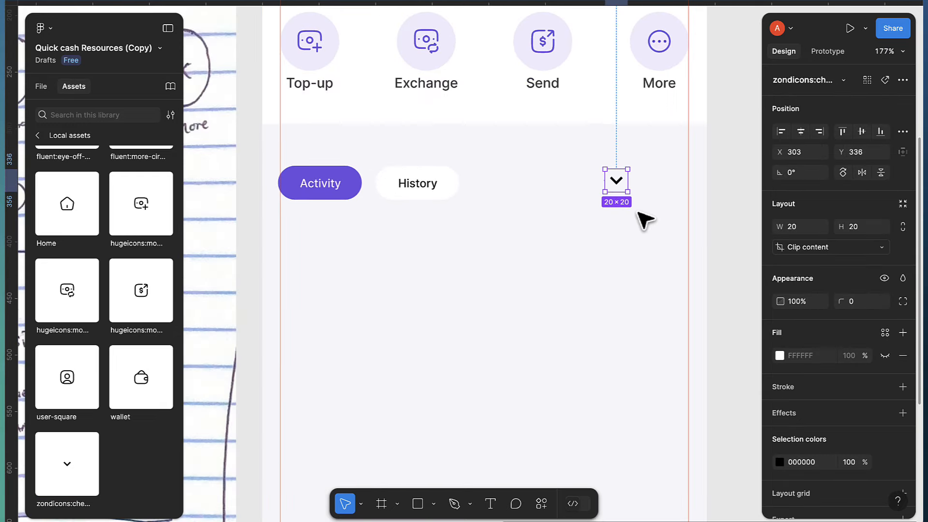
left_click(904, 227)
left_click(859, 229)
type("2")
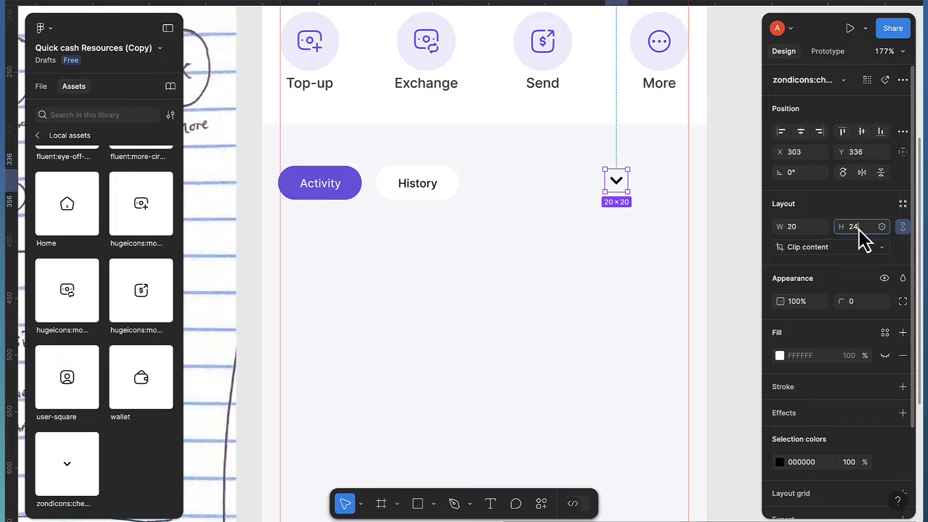
type("4")
key("Return")
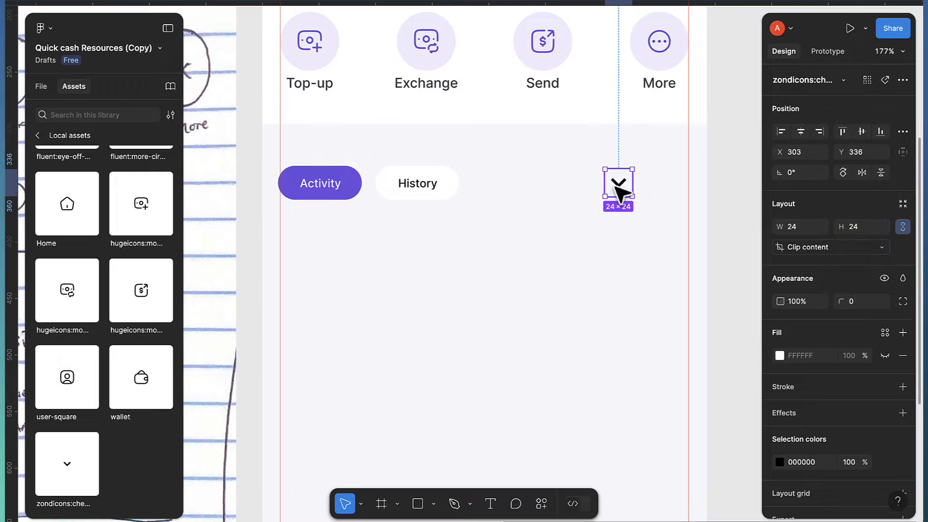
Move the chevron to the row's right end and colour it with the primary style
left_click_drag(617, 187, 668, 186)
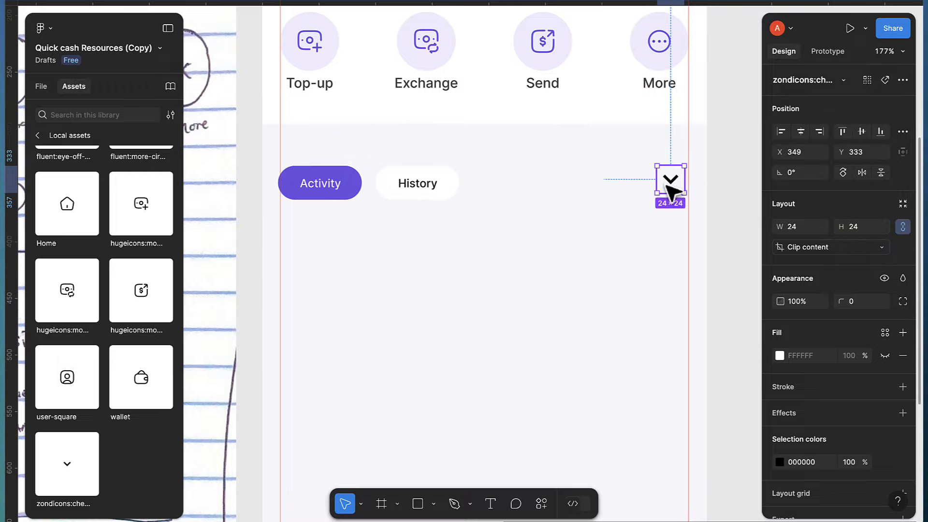
scroll(836, 382, "down", 3)
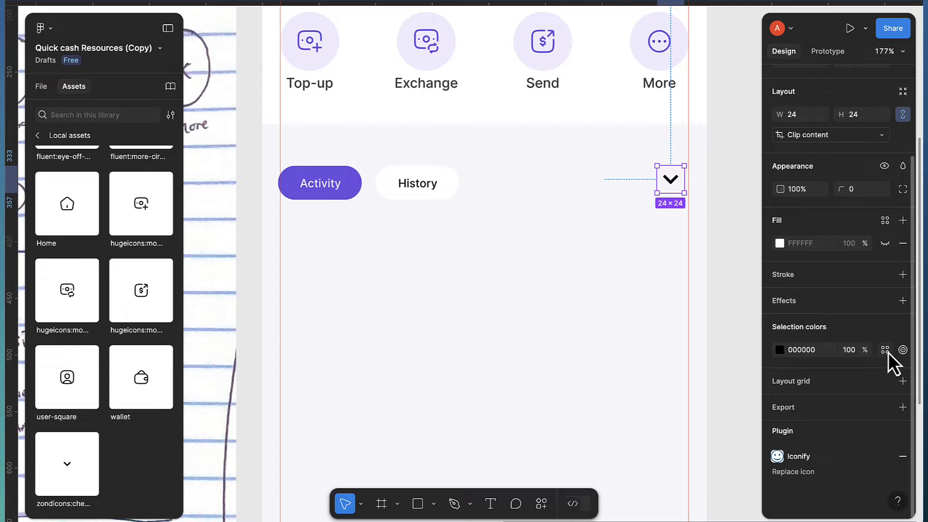
left_click(886, 351)
left_click(634, 338)
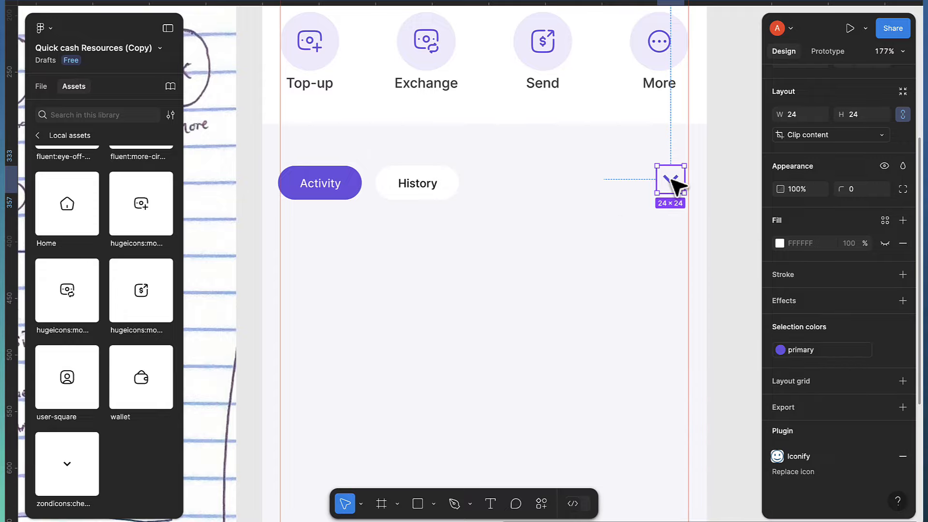
Wrap the toggle row and chevron in auto layout, vertically centred
left_click(432, 192, "shift")
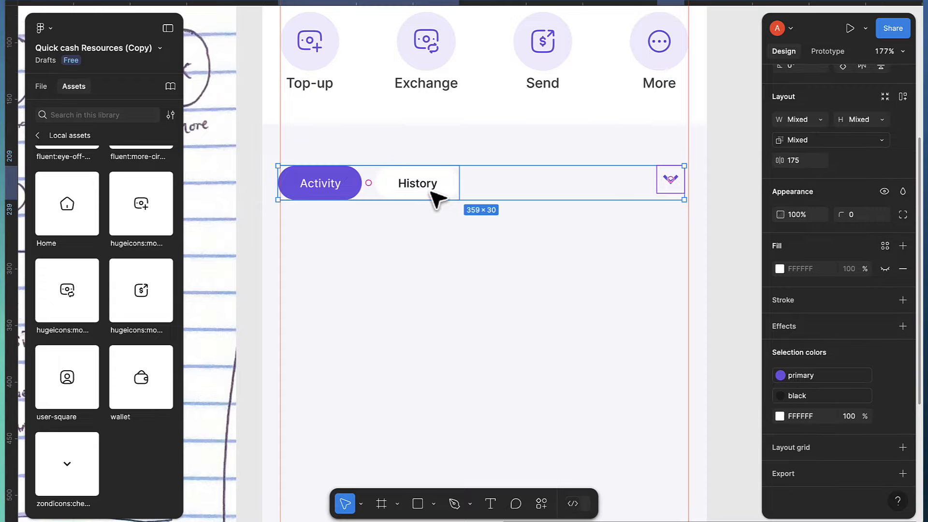
key("shift+a")
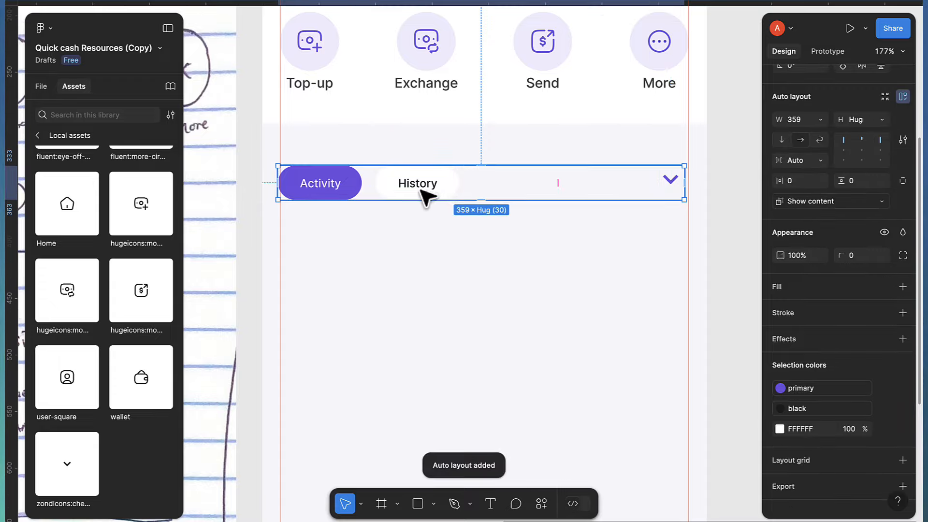
left_click(845, 152)
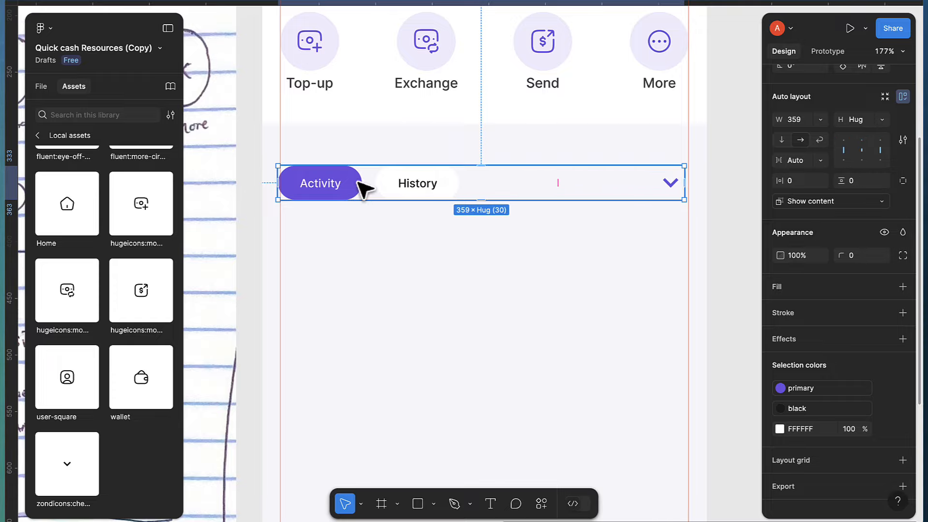
Stretch the tab row to 361 wide and nudge it up with Shift+Up
scroll(283, 179, "up", 1)
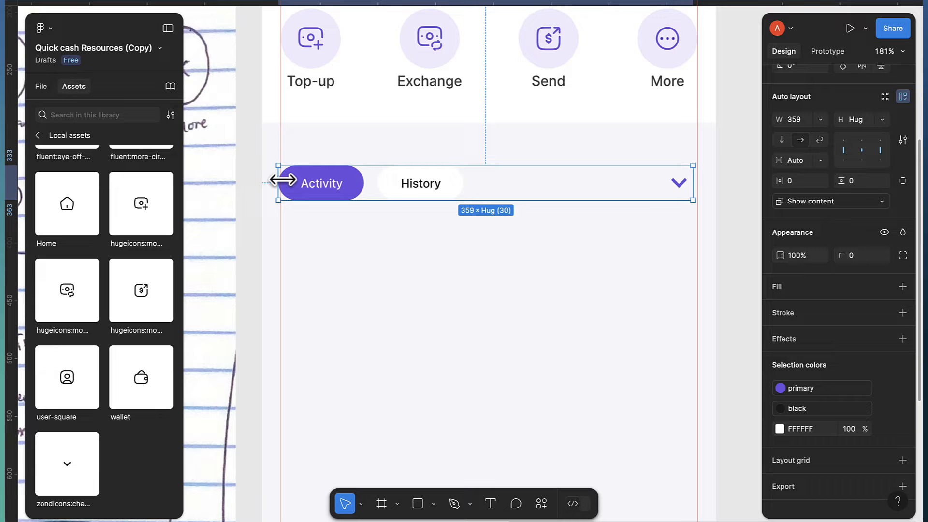
scroll(283, 180, "up", 5)
left_click_drag(274, 188, 277, 188)
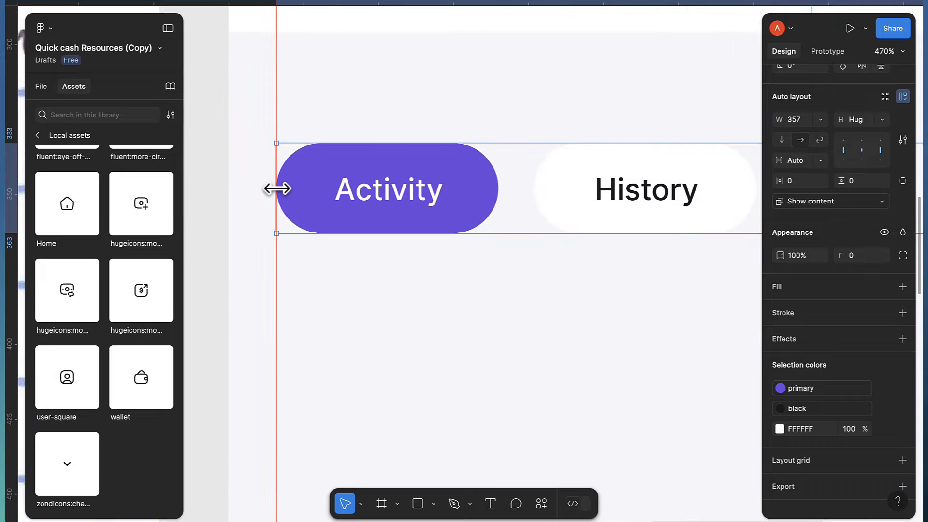
scroll(305, 207, "down", 6)
scroll(489, 201, "right", 2)
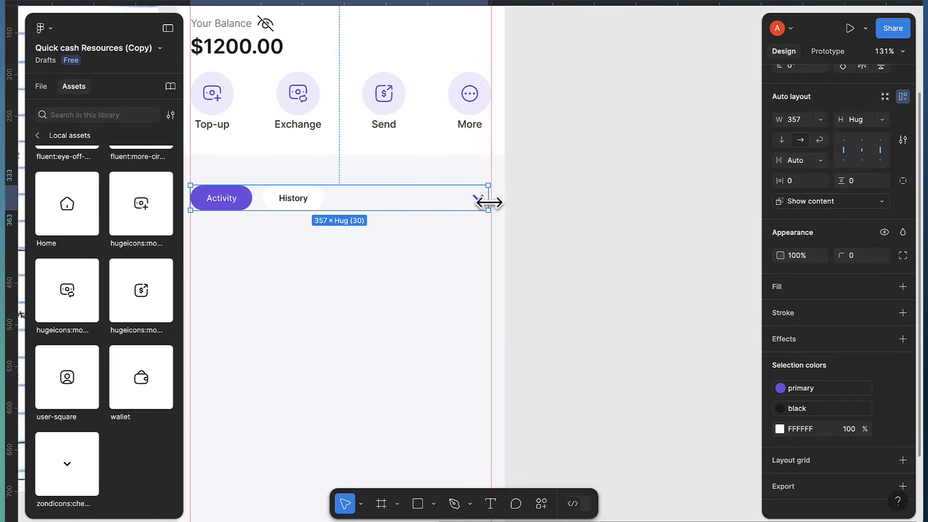
scroll(489, 201, "up", 4)
left_click_drag(491, 201, 496, 201)
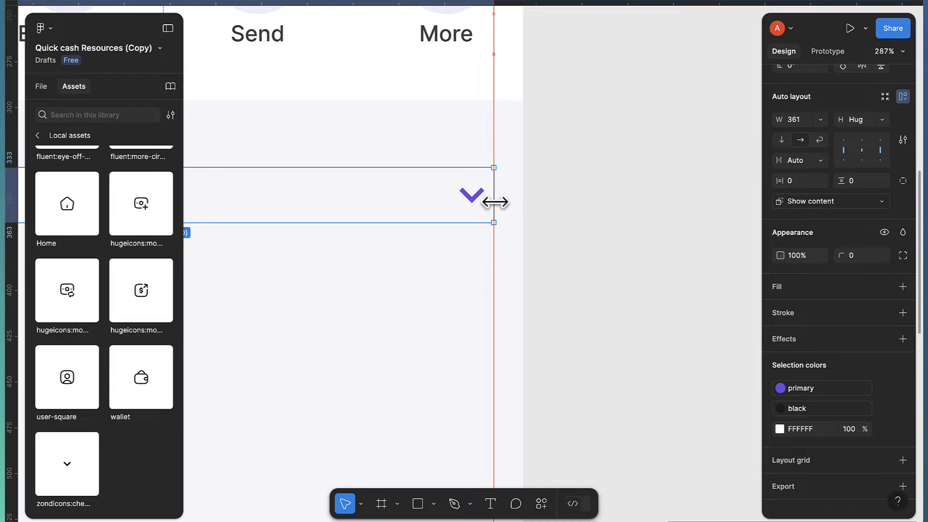
scroll(496, 201, "down", 4)
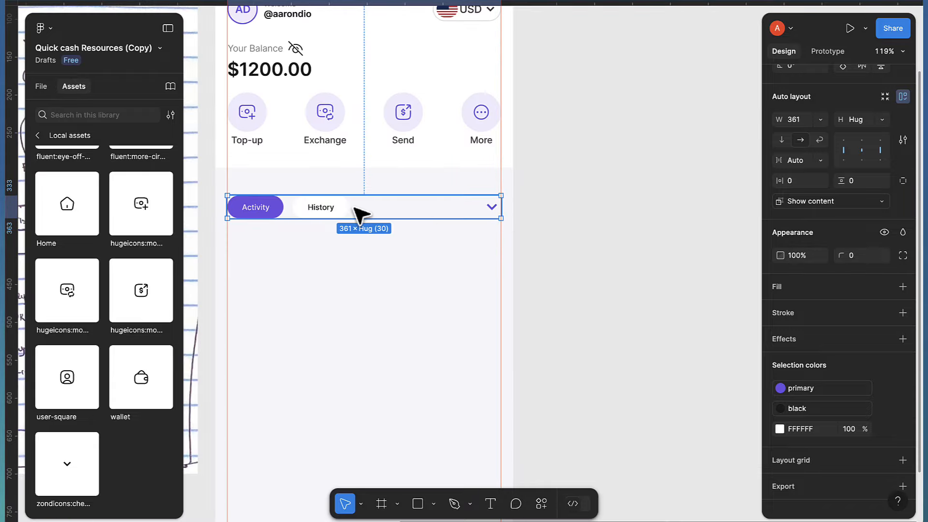
key("shift+Up")
key("shift+Up")
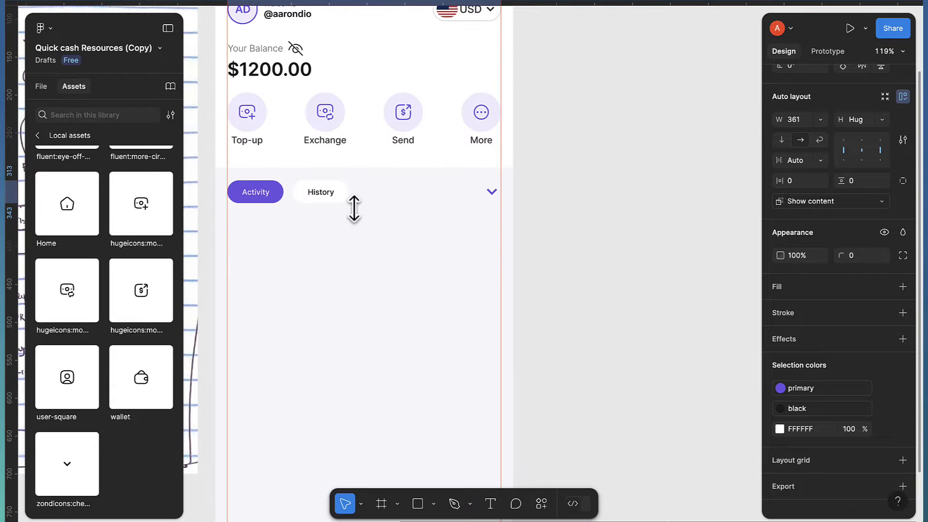
scroll(400, 209, "left", 6)
scroll(290, 251, "down", 1)
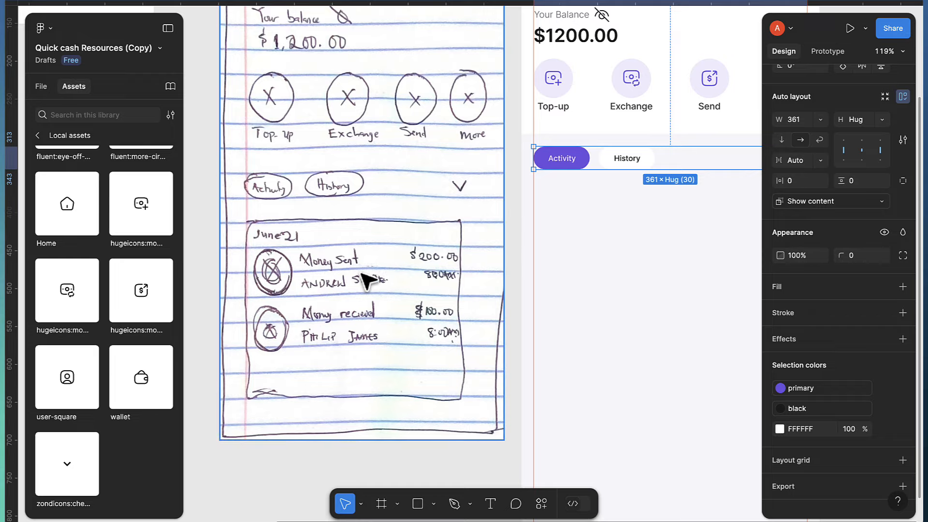
scroll(412, 275, "right", 5)
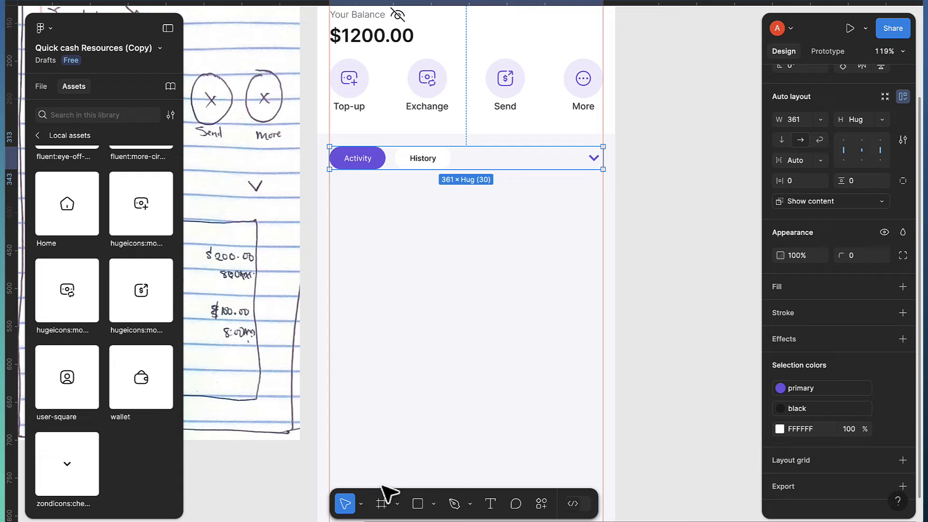
Draw a new frame under the tab row and size it to 361×435
left_click(382, 505)
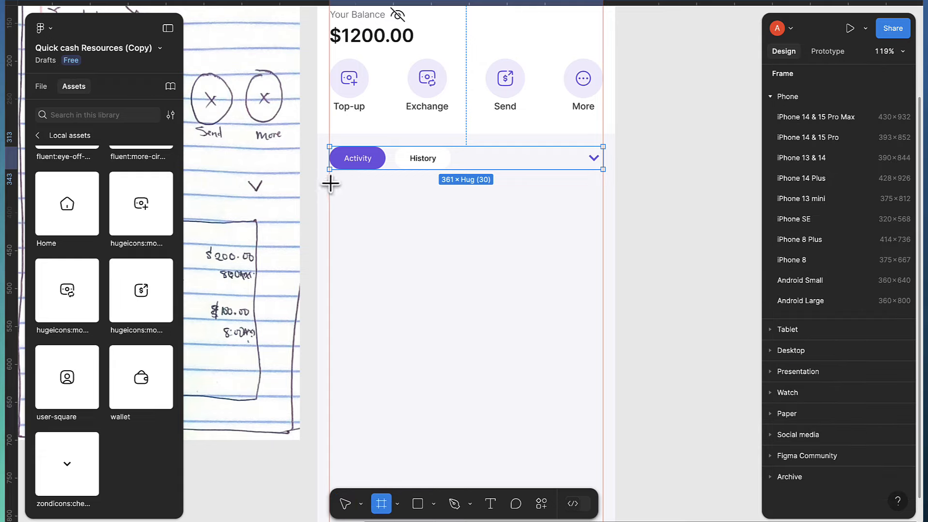
left_click_drag(330, 183, 604, 457)
scroll(602, 450, "down", 4)
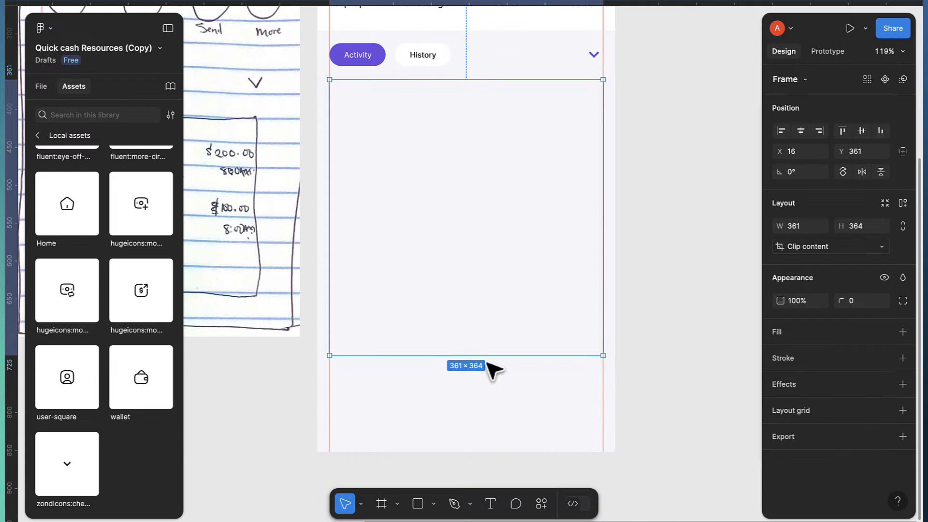
left_click_drag(486, 358, 495, 411)
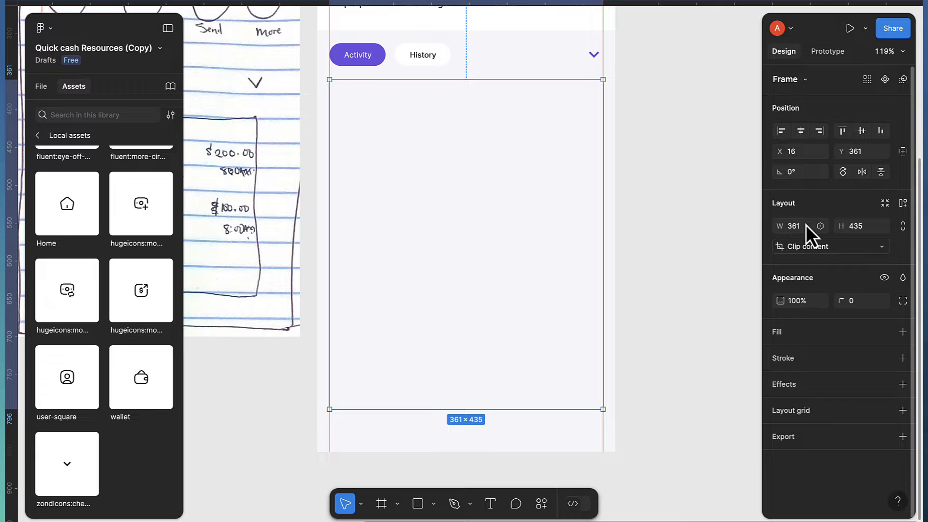
Give the new frame a white fill and a corner radius of 8
left_click(903, 333)
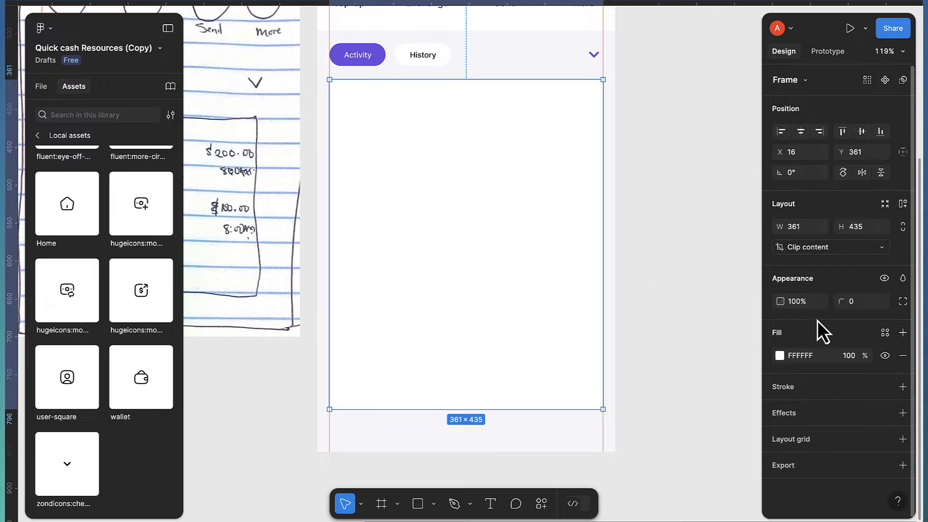
type("8")
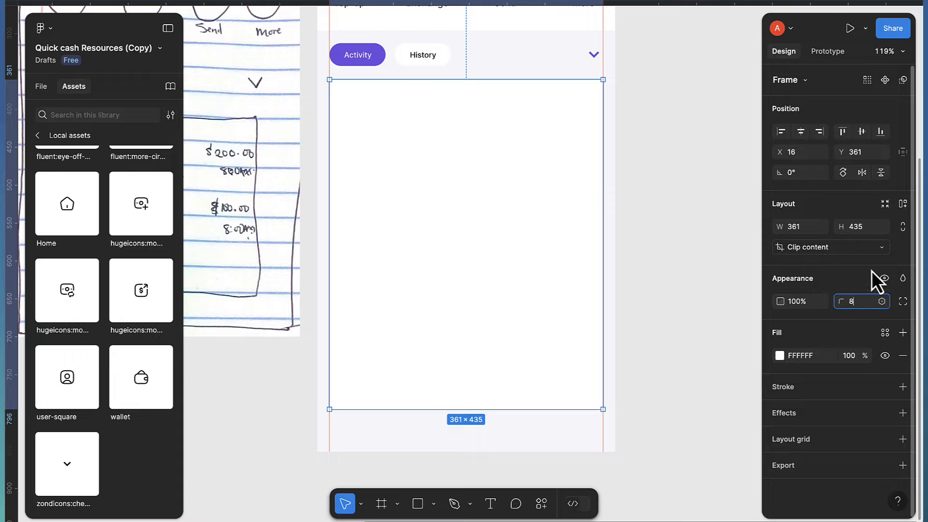
key("Return")
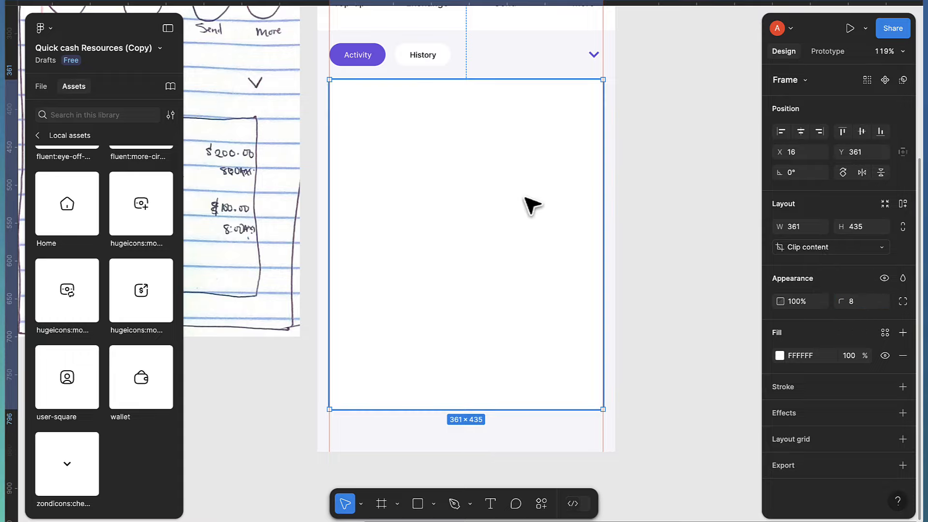
scroll(524, 205, "down", 3)
left_click(667, 166)
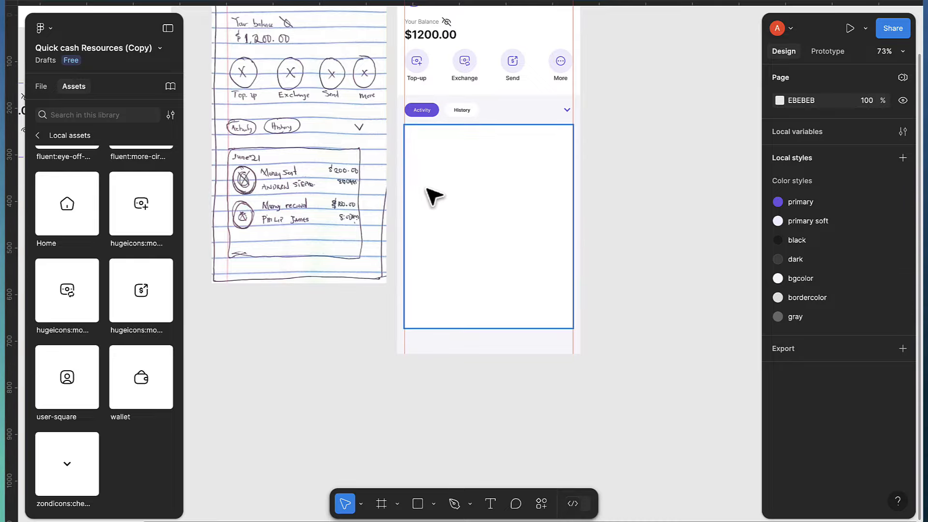
Draw a small 40×40 square frame, Frame 14, for the avatar
scroll(435, 198, "left", 3)
scroll(393, 182, "up", 5)
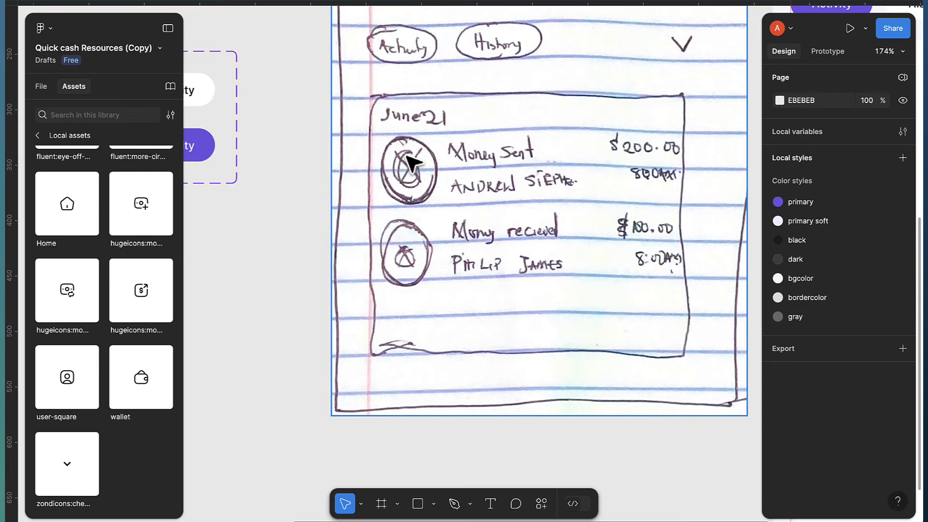
scroll(432, 195, "left", 4)
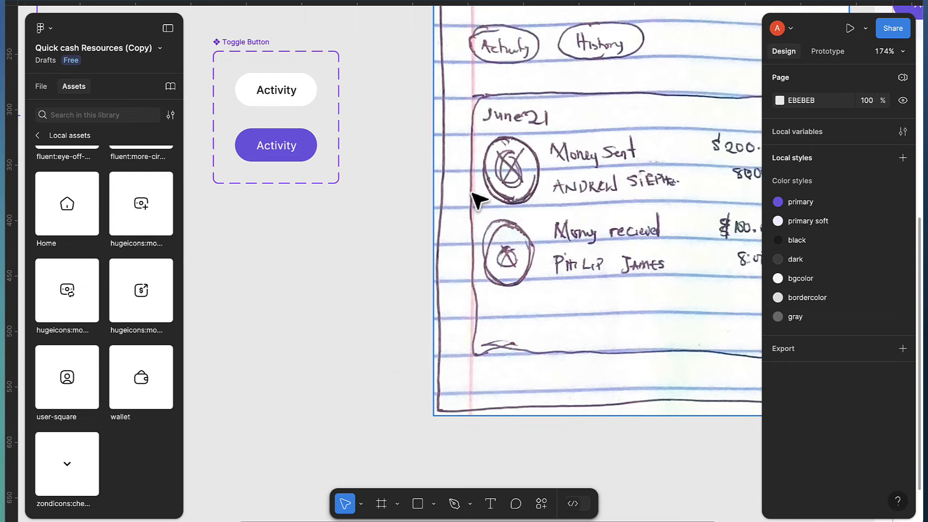
left_click(381, 504)
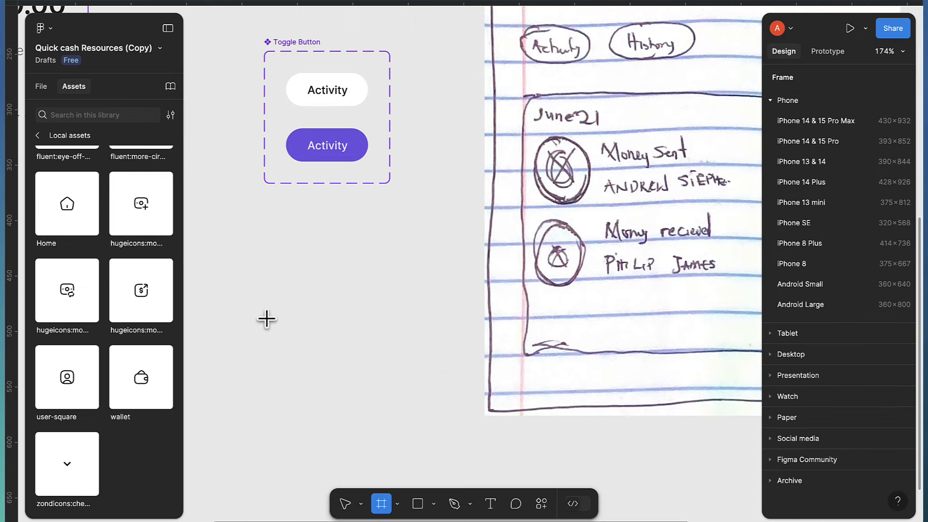
mouse_move(264, 281)
left_mouse_down()
mouse_move(329, 346)
mouse_move(312, 330)
left_mouse_up()
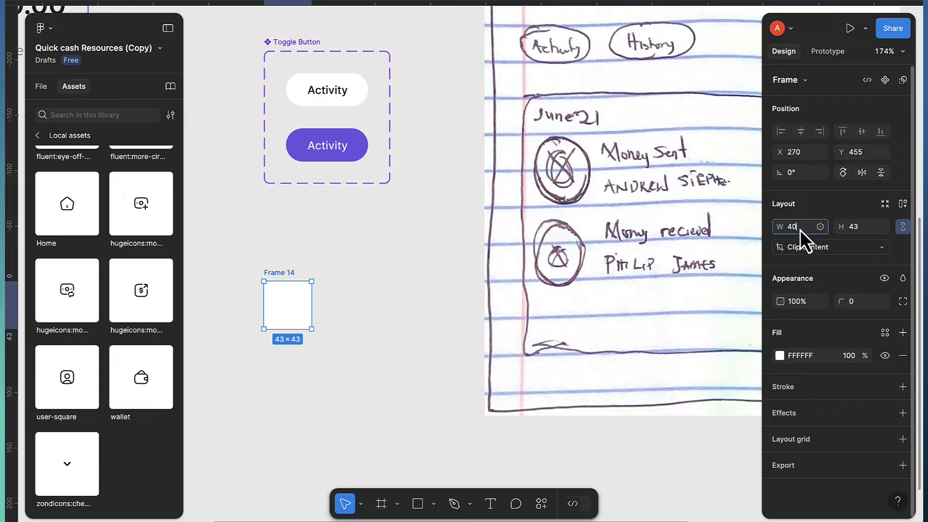
key("Return")
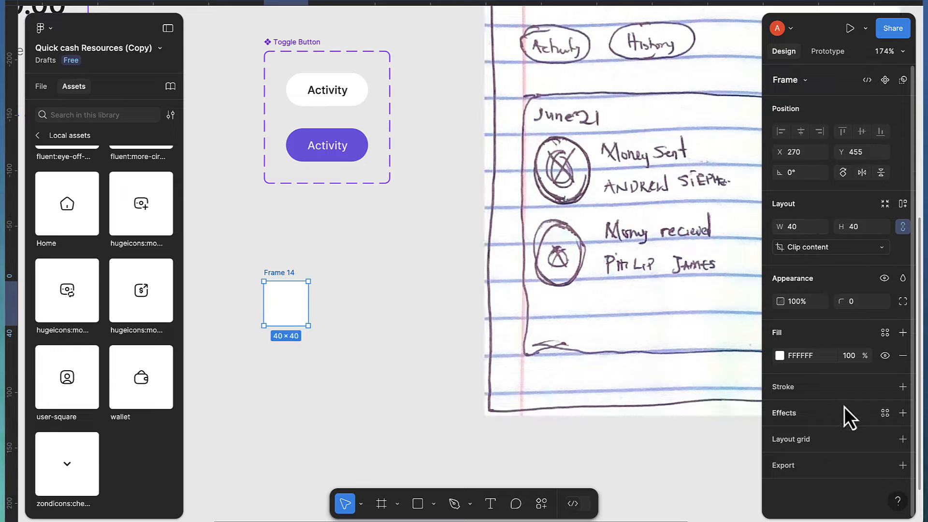
Give Frame 14 a 3-unit border using the bordercolor style
left_click(903, 388)
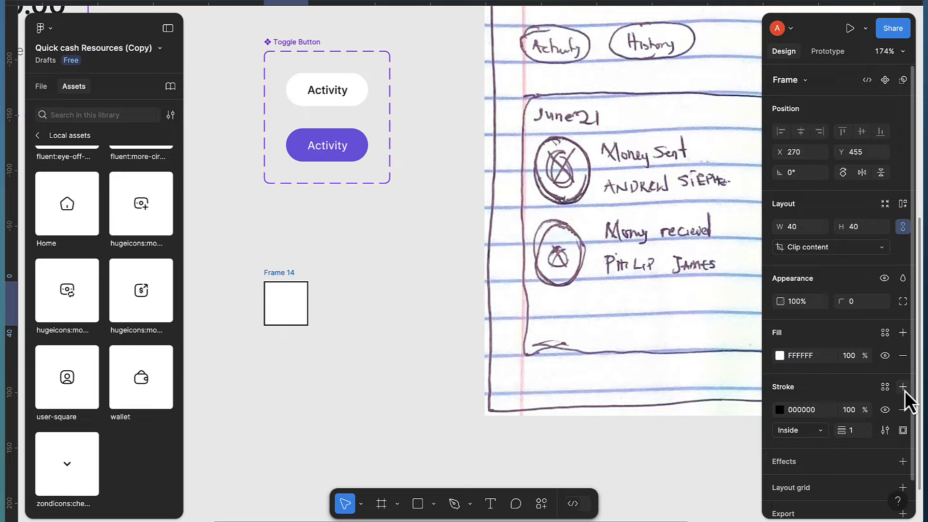
left_click(858, 431)
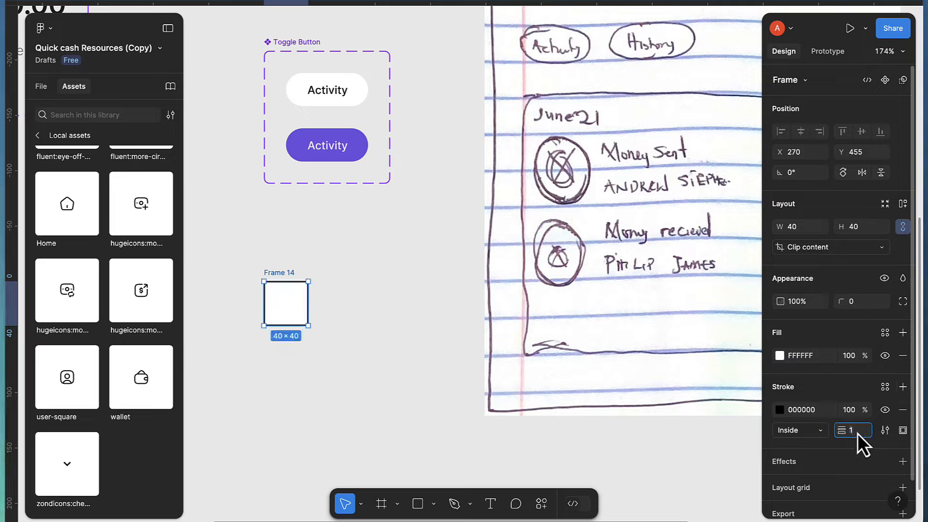
type("3")
key("Return")
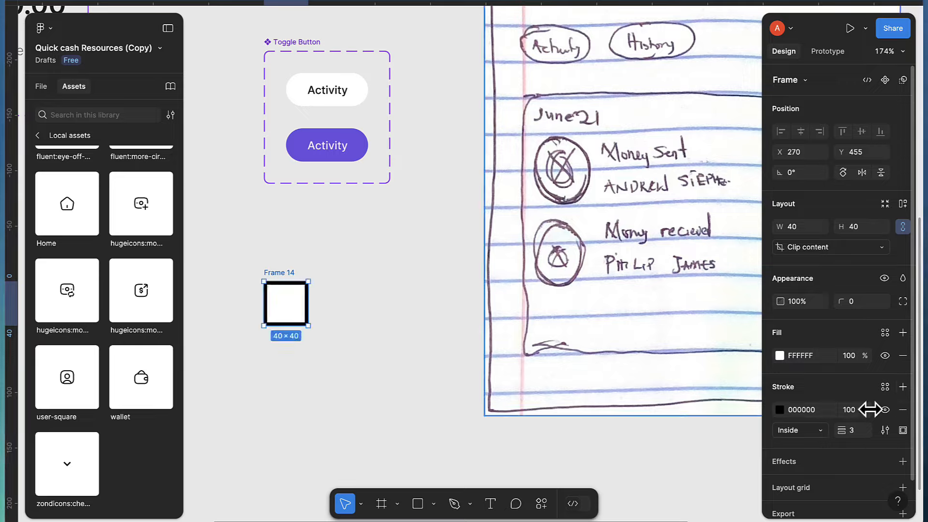
left_click(885, 388)
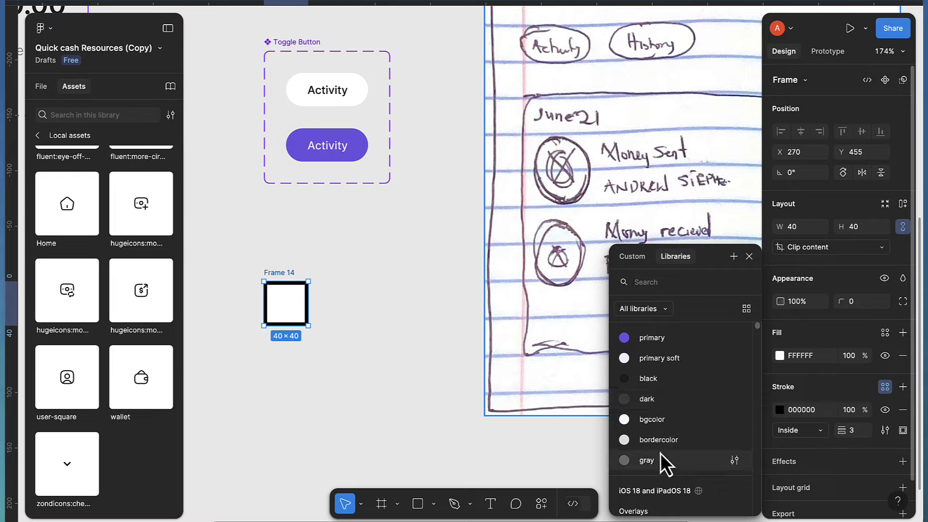
left_click(659, 440)
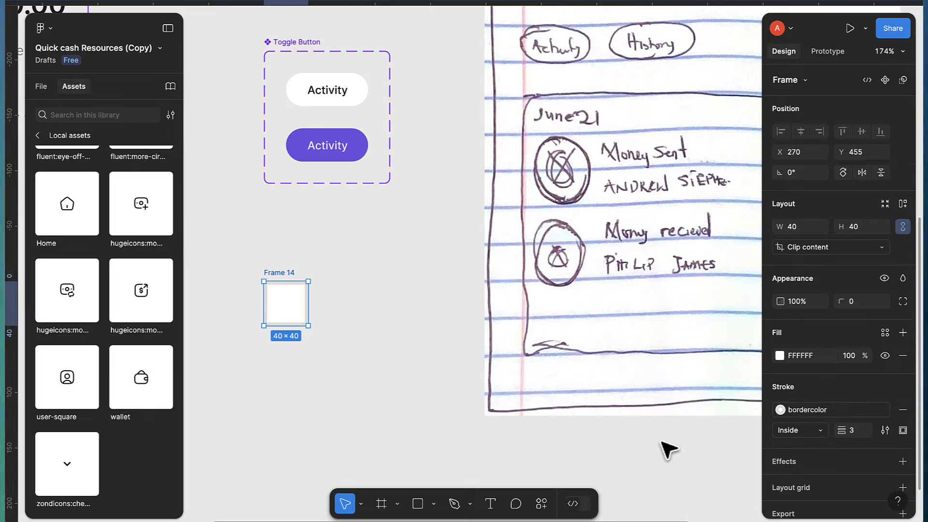
Resize Frame 14 to 44×44 and round it into a circle with corner radius 40
left_click(865, 301)
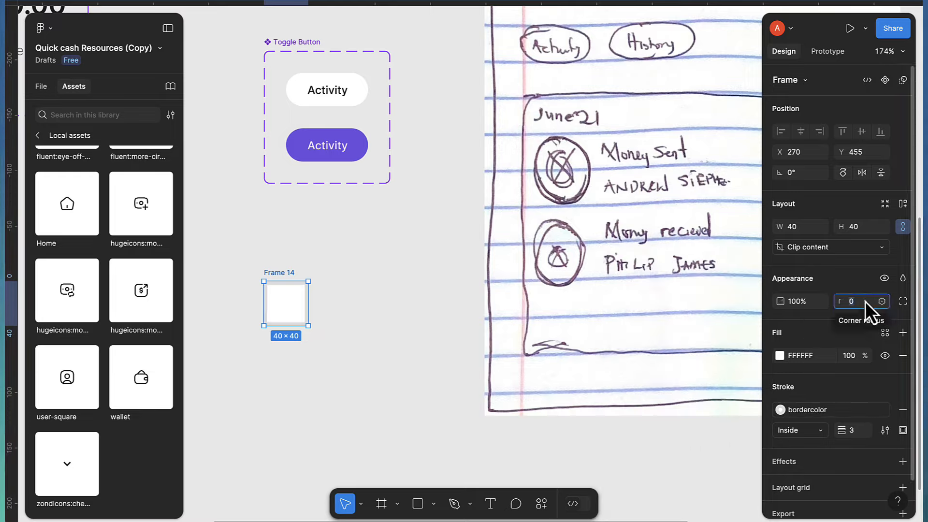
type("20")
key("Return")
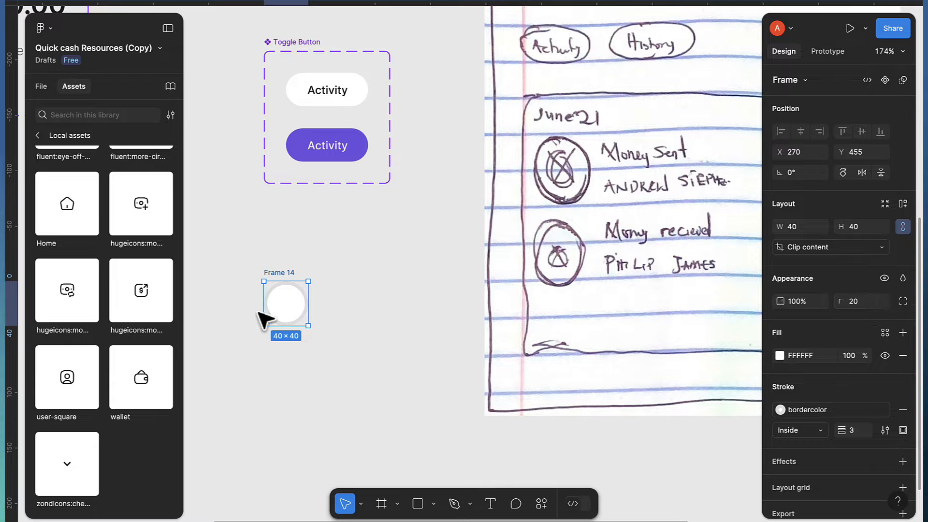
scroll(266, 320, "up", 5)
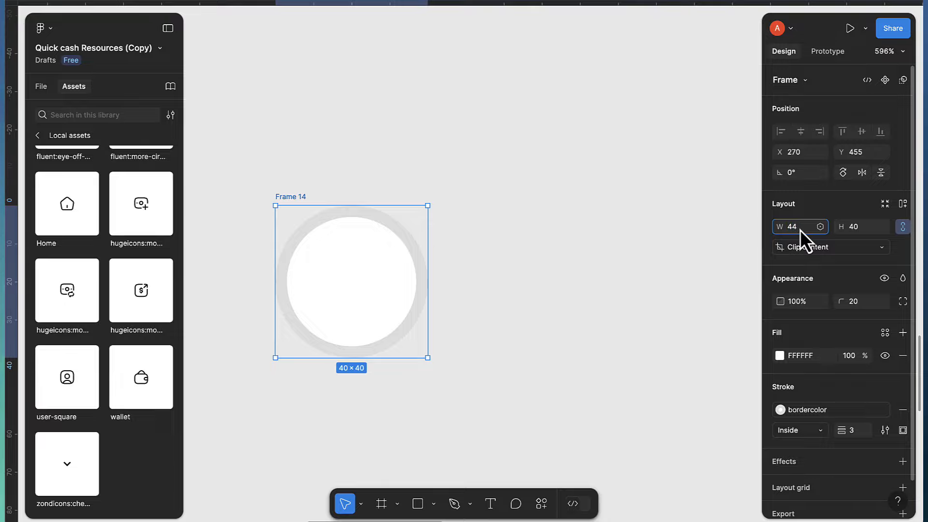
key("Return")
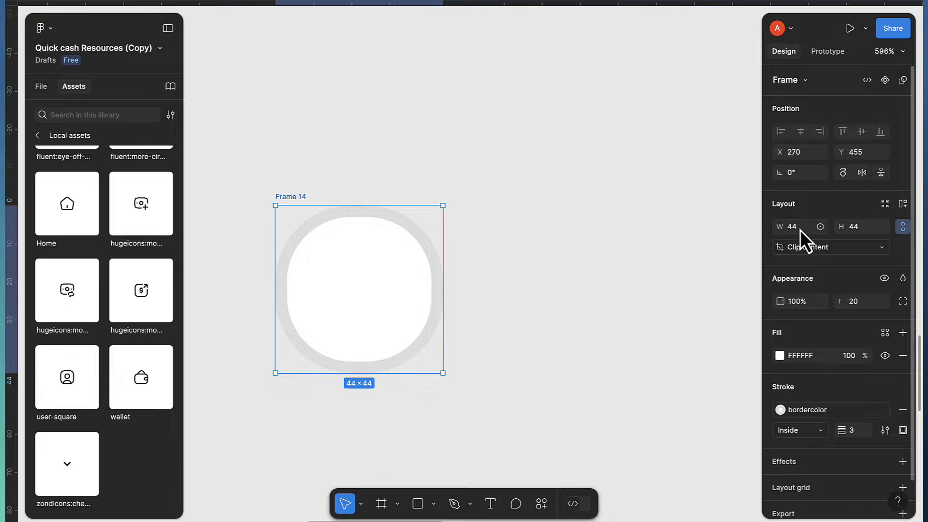
left_click(861, 303)
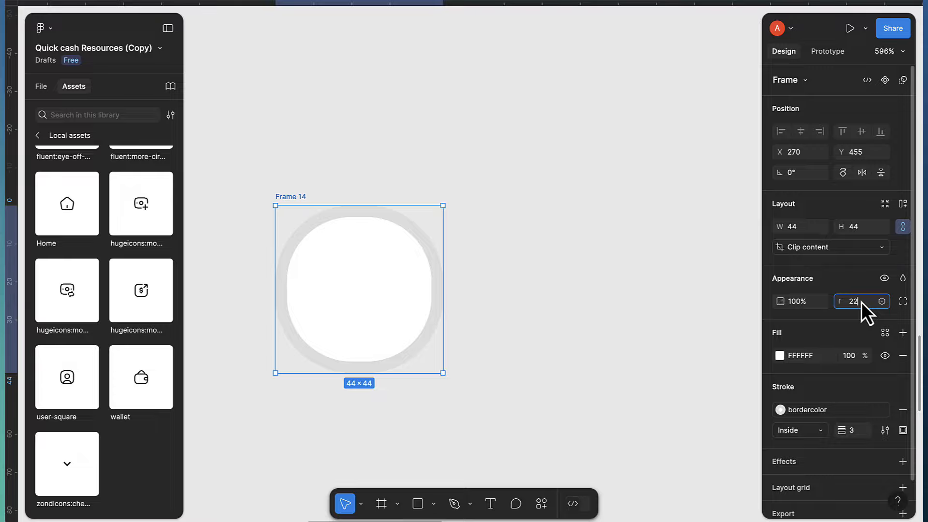
type("2")
key("Return")
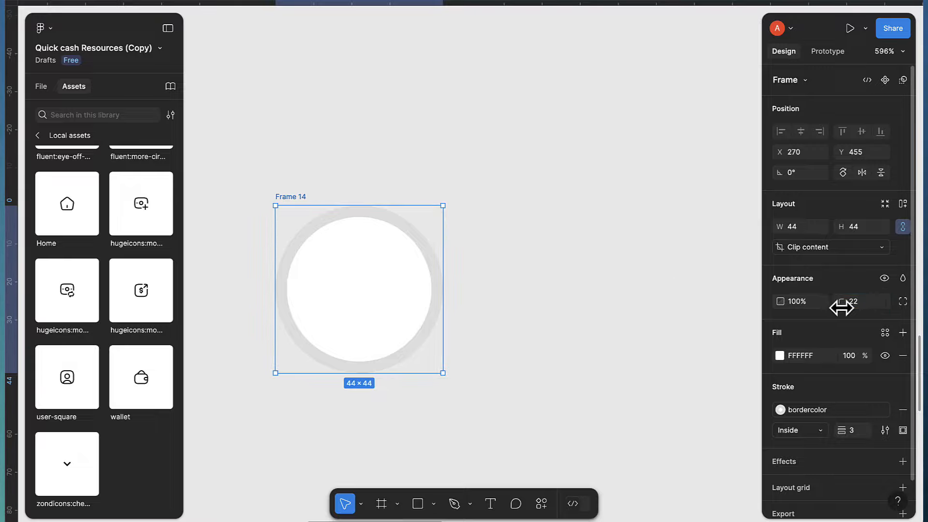
left_click(857, 300)
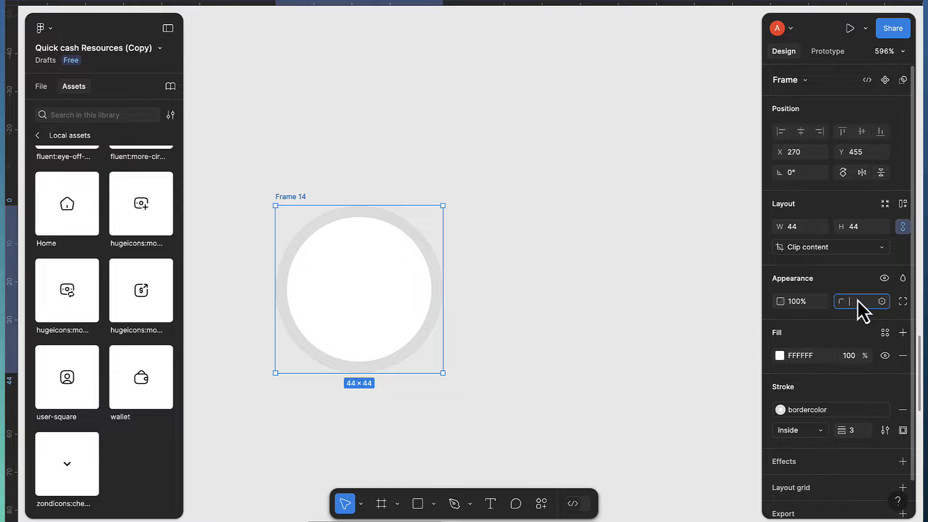
type("40")
key("Return")
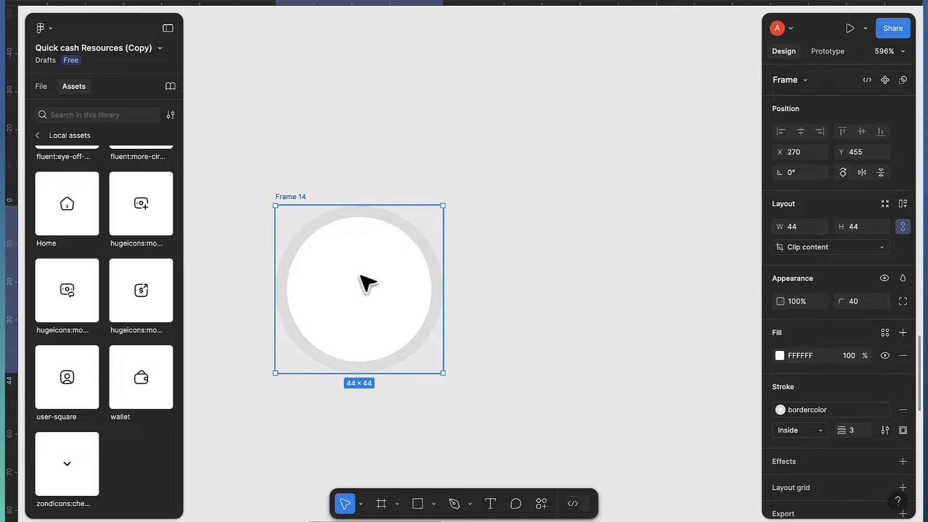
Move the avatar frame slightly right and up to X 280, Y 451
left_click_drag(370, 280, 411, 265)
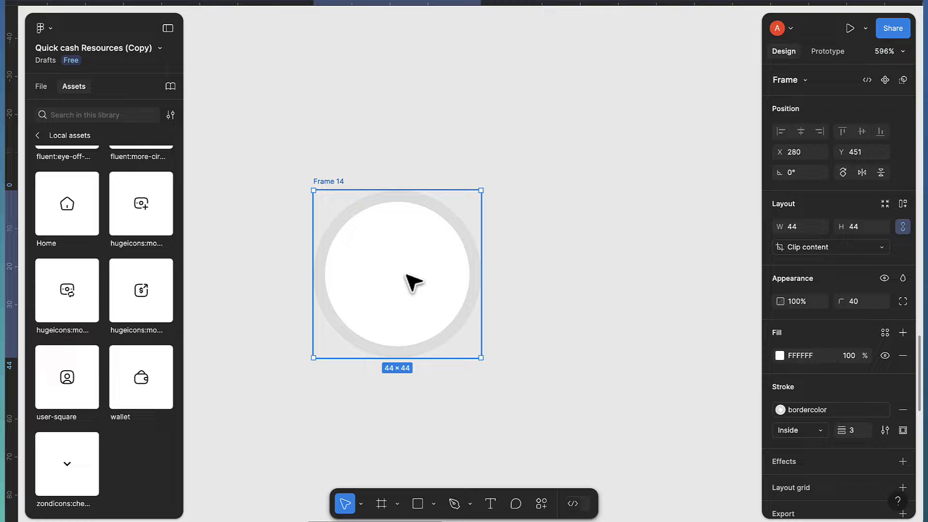
scroll(414, 283, "down", 1)
scroll(413, 283, "down", 1)
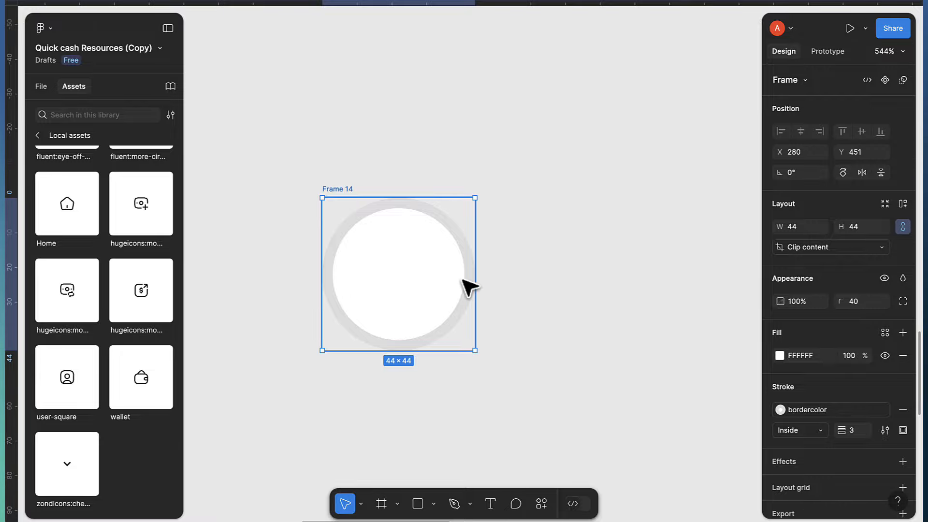
scroll(483, 273, "down", 5)
scroll(485, 263, "down", 5)
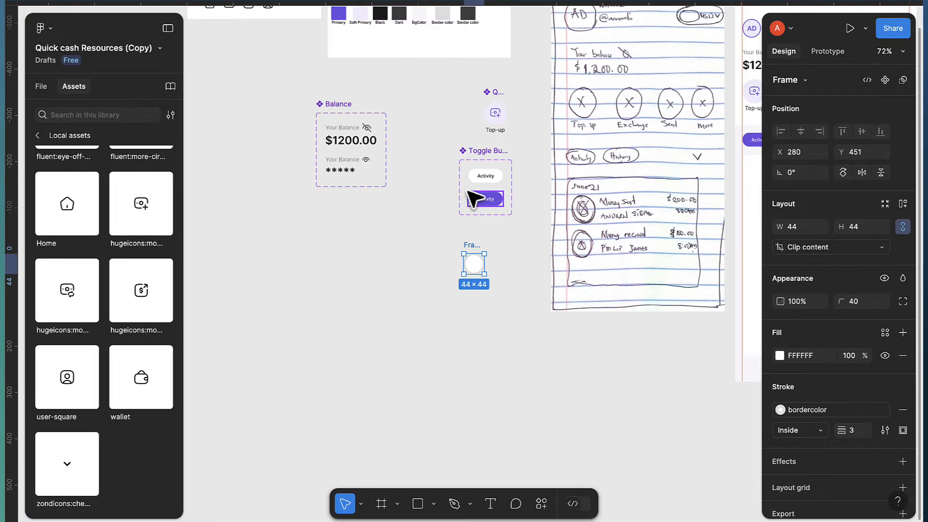
Select the five bank logos: the green dollar, Wema Bank, GTBank, purple and blue Q logos
scroll(342, 155, "up", 5)
scroll(363, 109, "up", 5)
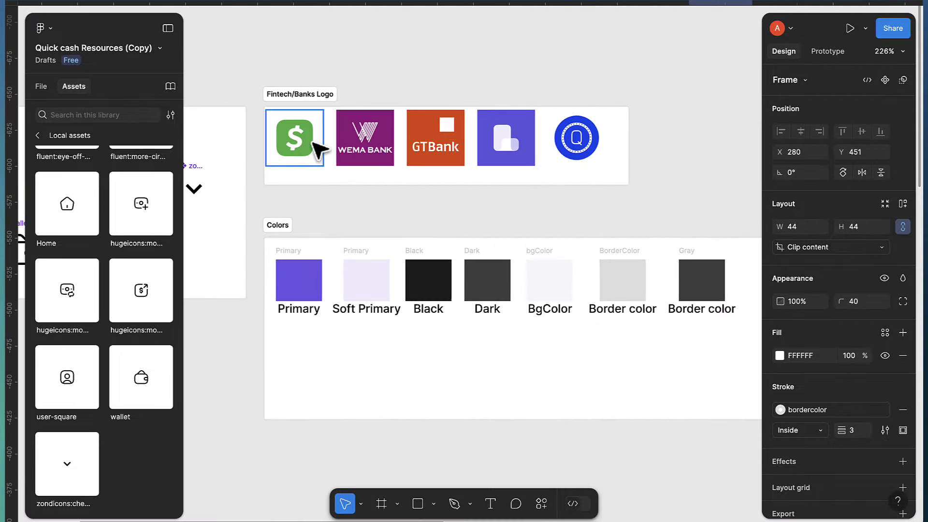
left_click(312, 148)
left_click(373, 147, "shift")
left_click(432, 148, "shift")
left_click(503, 138, "shift")
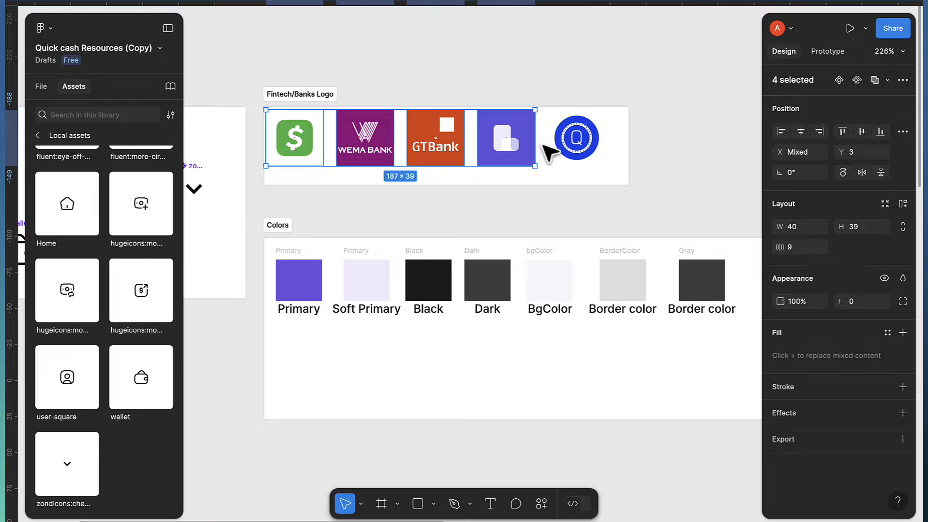
left_click(563, 145, "shift")
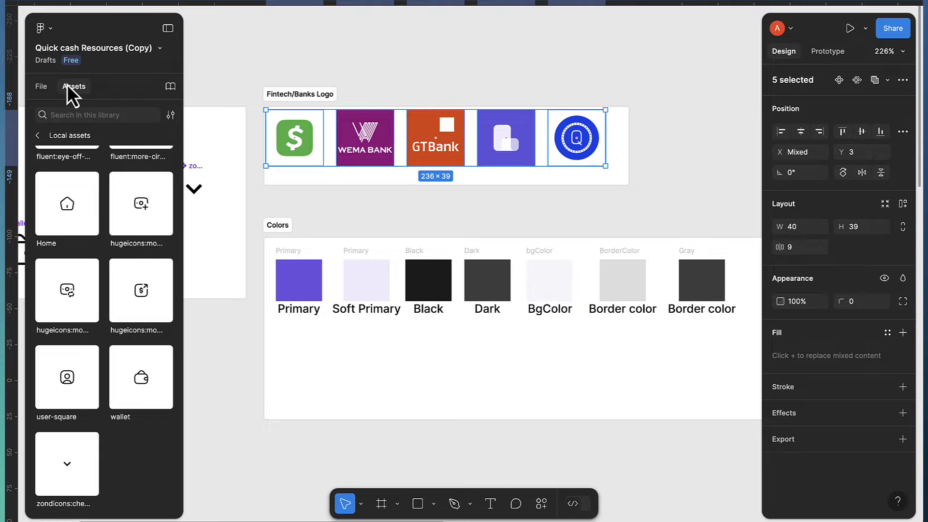
Batch-rename the selected logo layers with 'logo $n' so they become logo 1 through logo 5
left_click(42, 87)
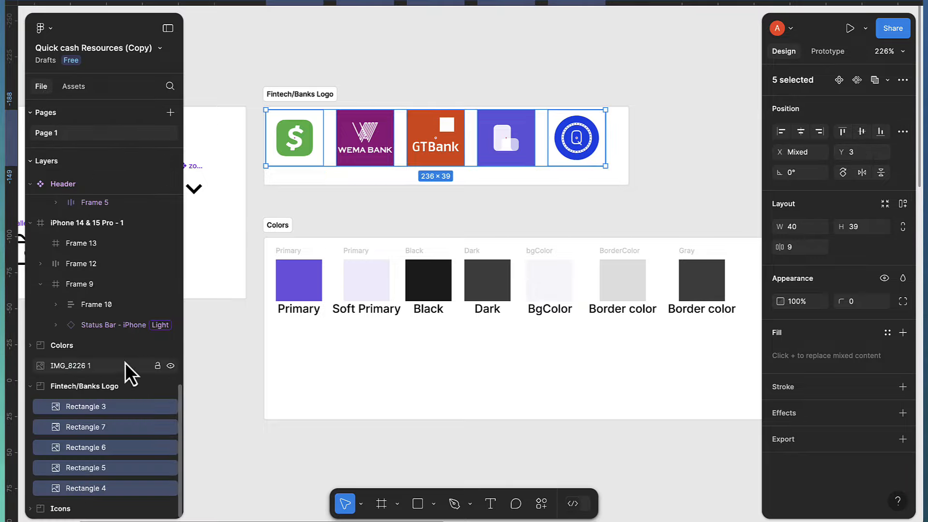
right_click(89, 411)
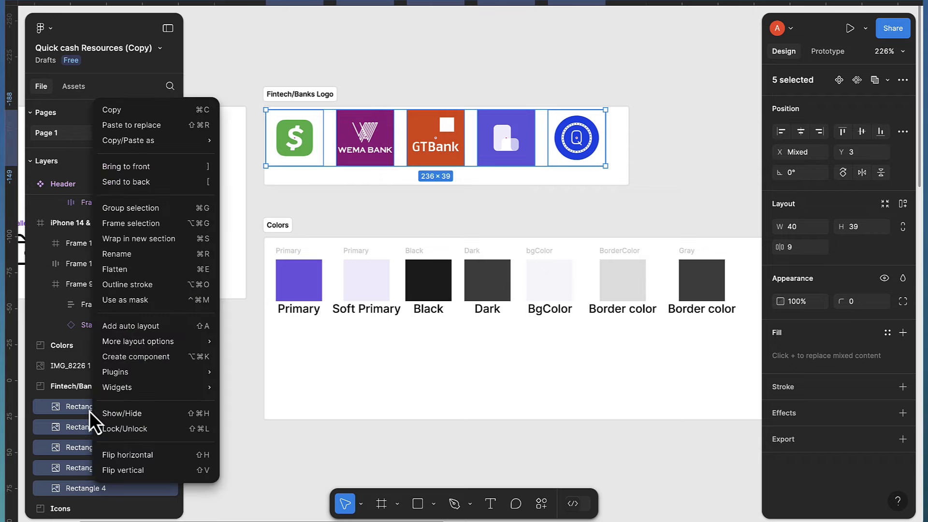
left_click(124, 256)
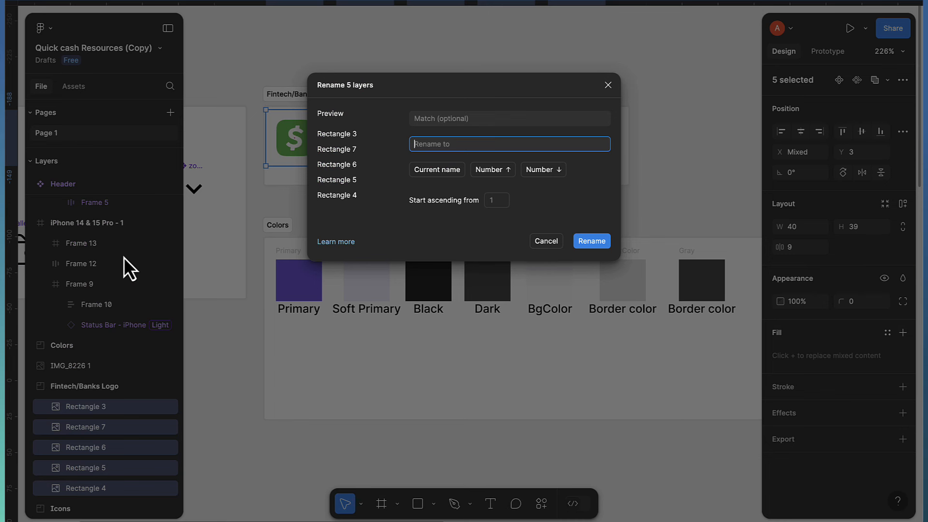
type("ima")
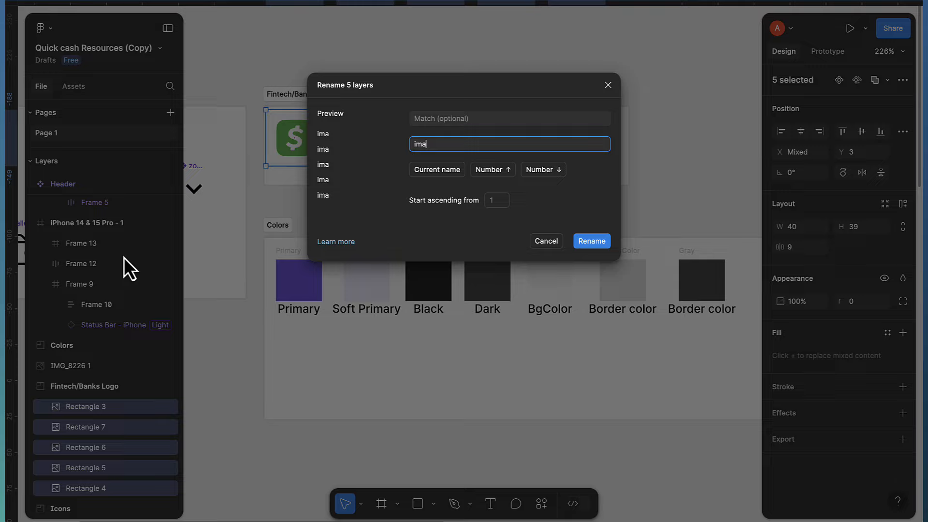
key("BackSpace")
key("BackSpace")
type("logo")
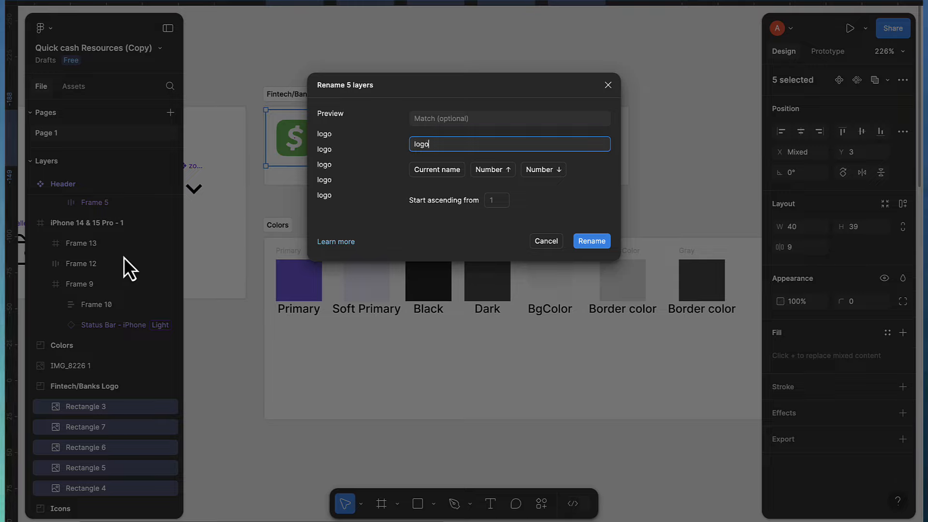
type(" $n")
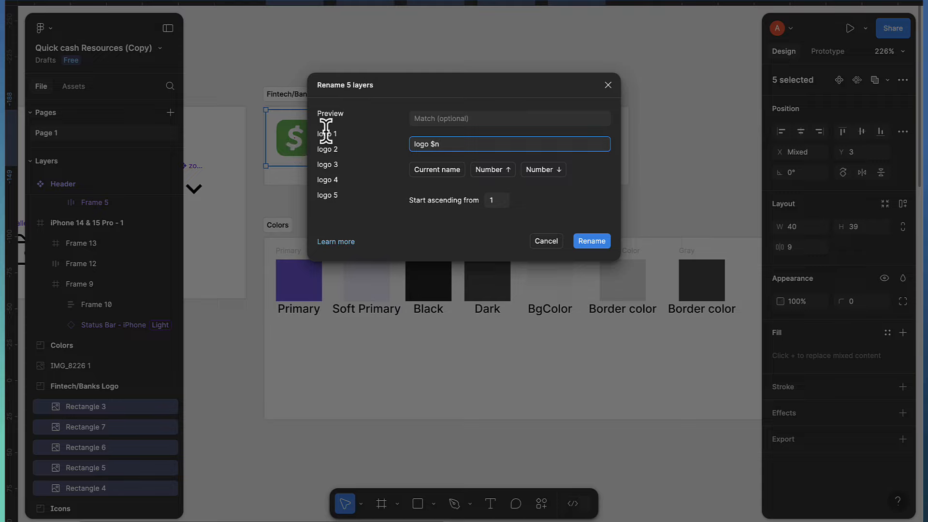
key("BackSpace")
type("N")
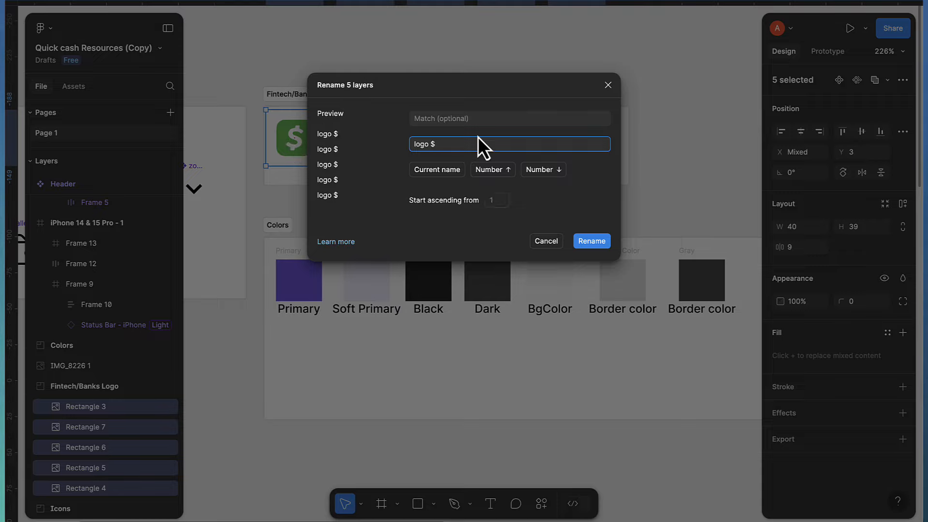
key("BackSpace")
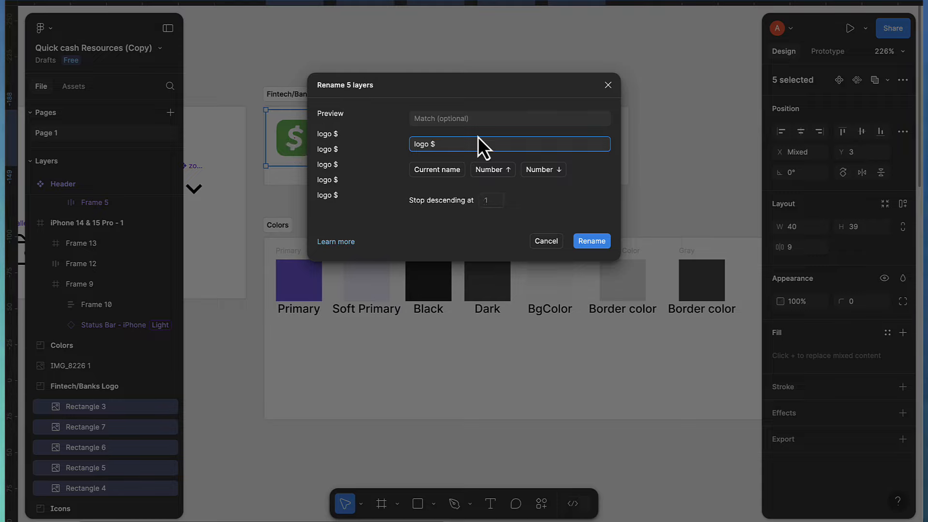
type("n")
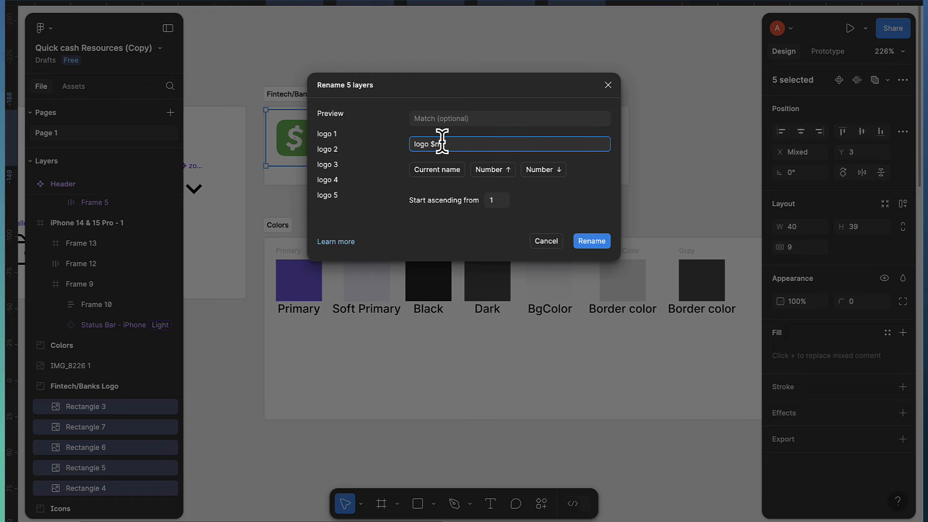
left_click(591, 241)
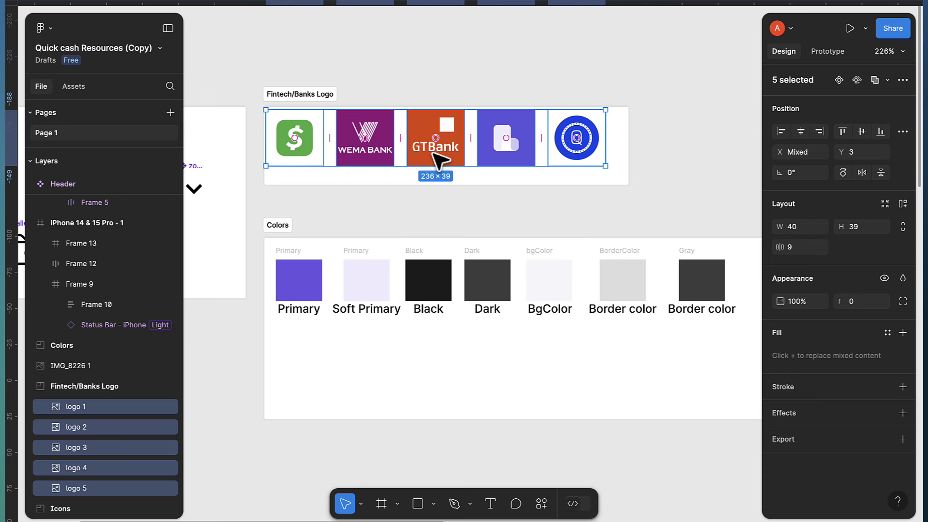
Use Create multiple components to make logo 1 through logo 5 each its own component
left_click(902, 80)
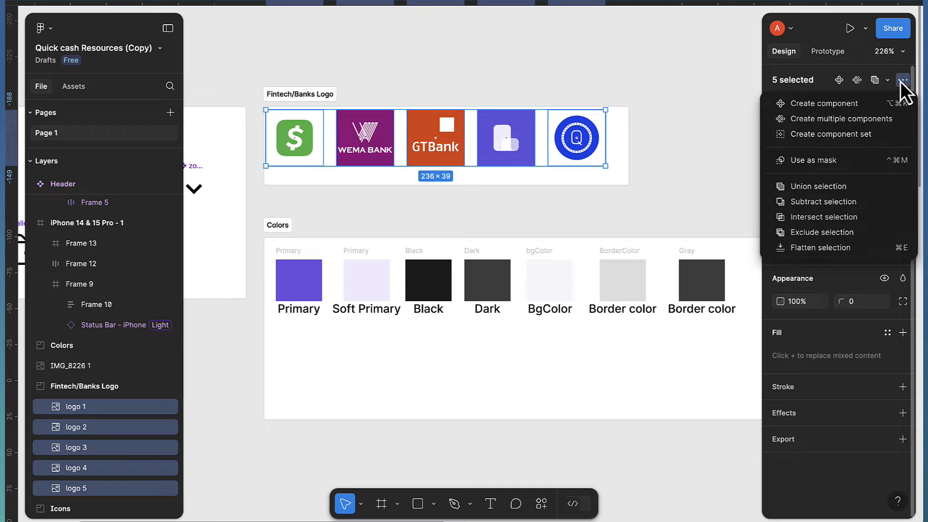
left_click(828, 123)
left_click(366, 77)
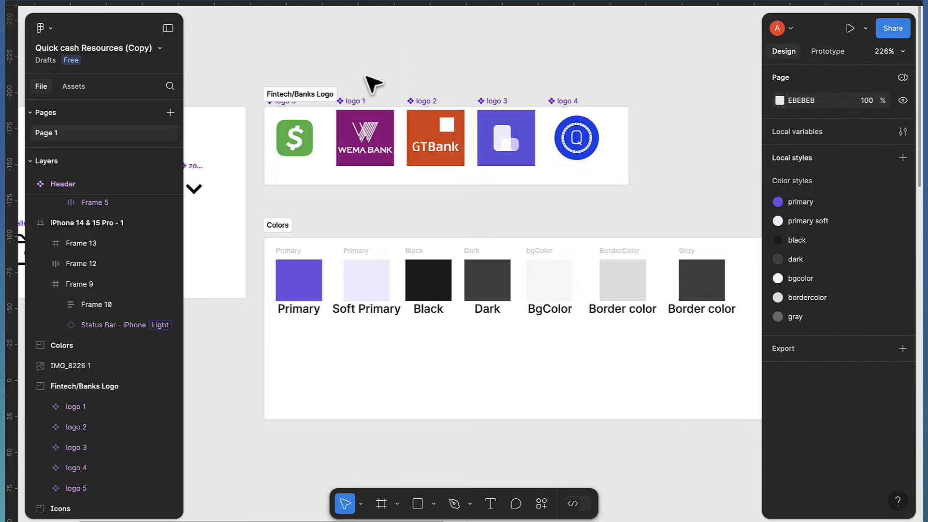
scroll(441, 326, "down", 5)
scroll(469, 370, "up", 2)
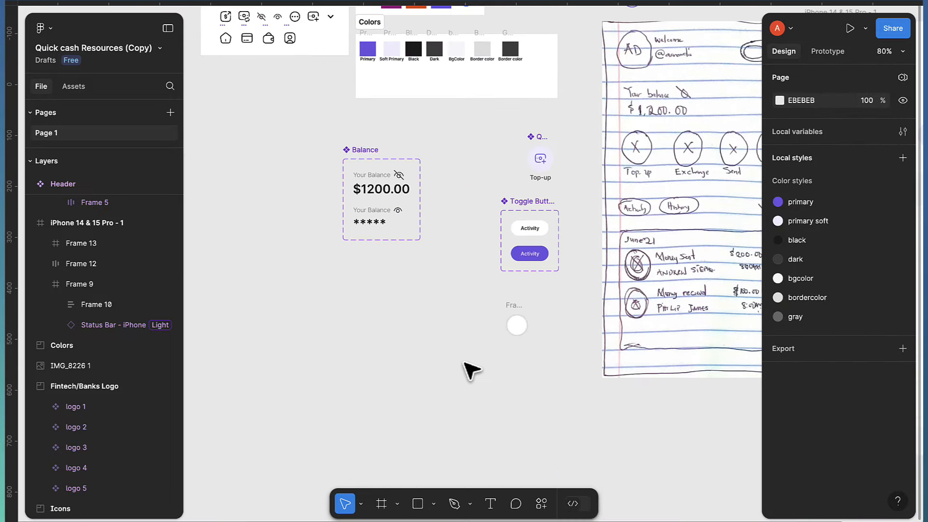
scroll(534, 347, "up", 8)
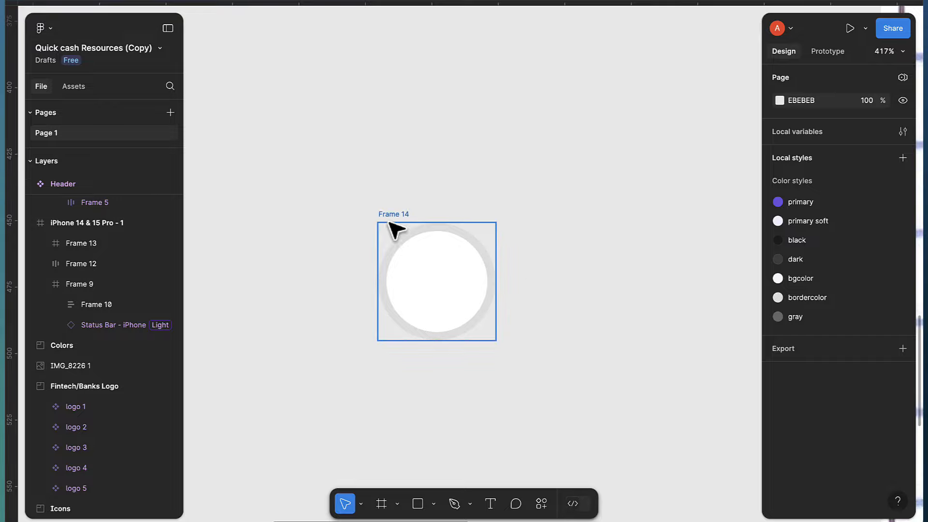
Drag the Wema Bank logo 1 from Assets into Frame 14 and centre it both ways
left_click(80, 88)
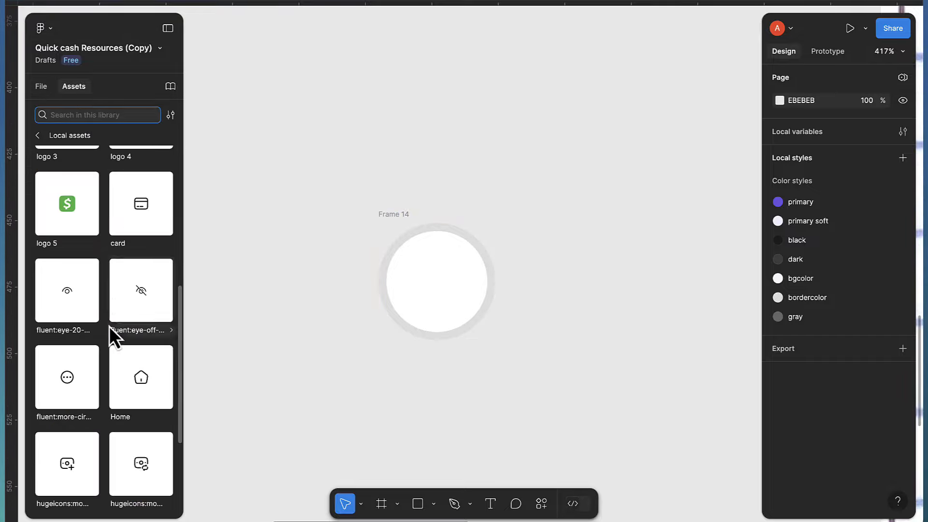
scroll(109, 329, "down", 2)
scroll(88, 273, "up", 6)
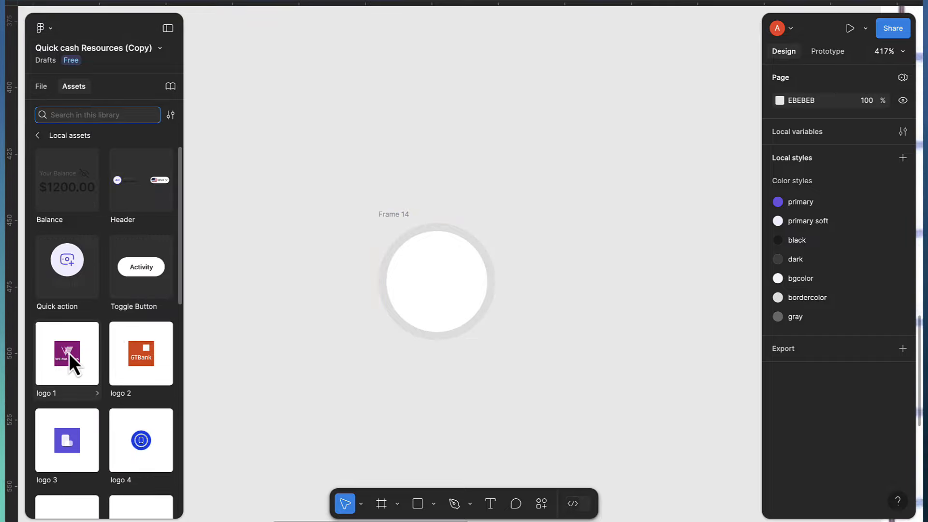
left_click_drag(376, 269, 450, 290)
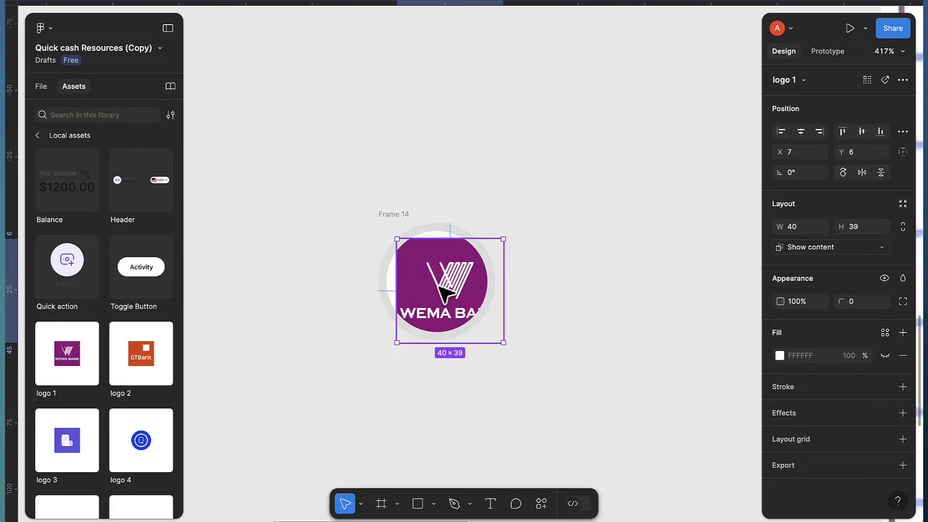
left_click(804, 135)
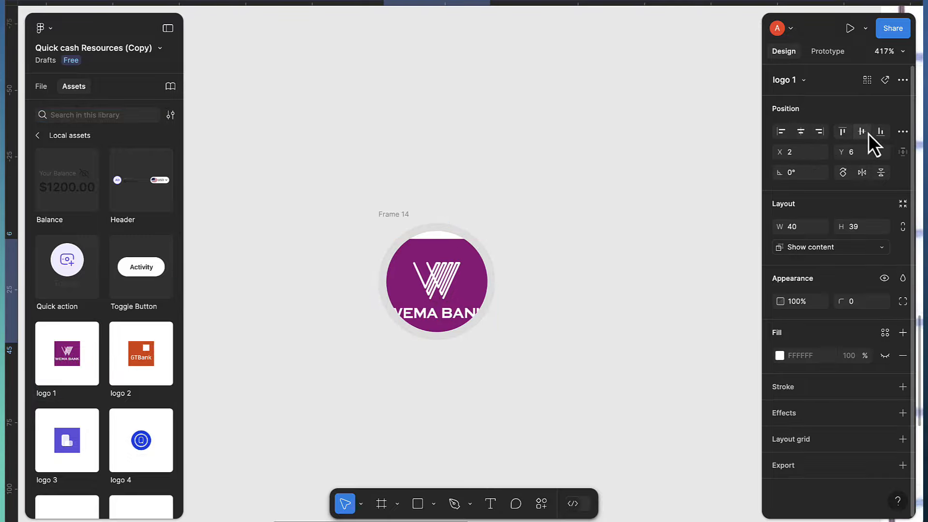
left_click(861, 134)
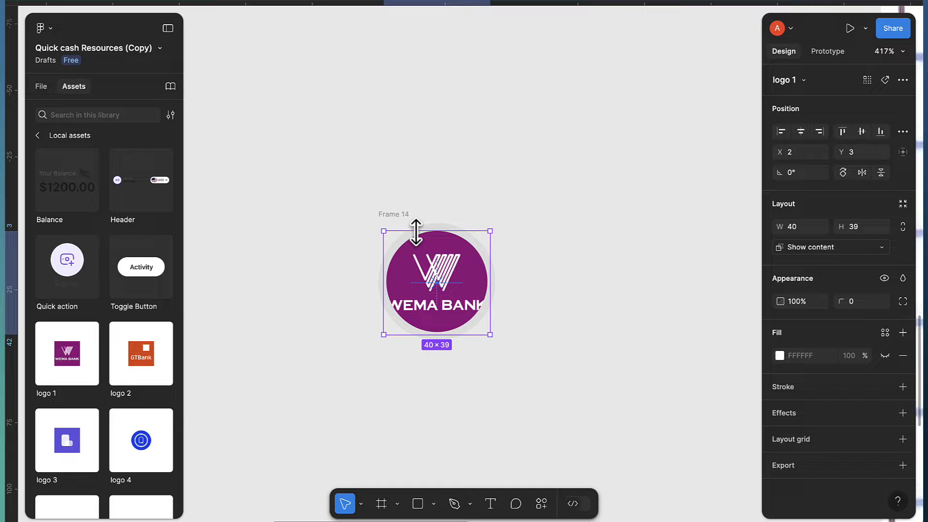
Turn on Clip content for Frame 14 so the logo is cropped to the circle
left_click(400, 214)
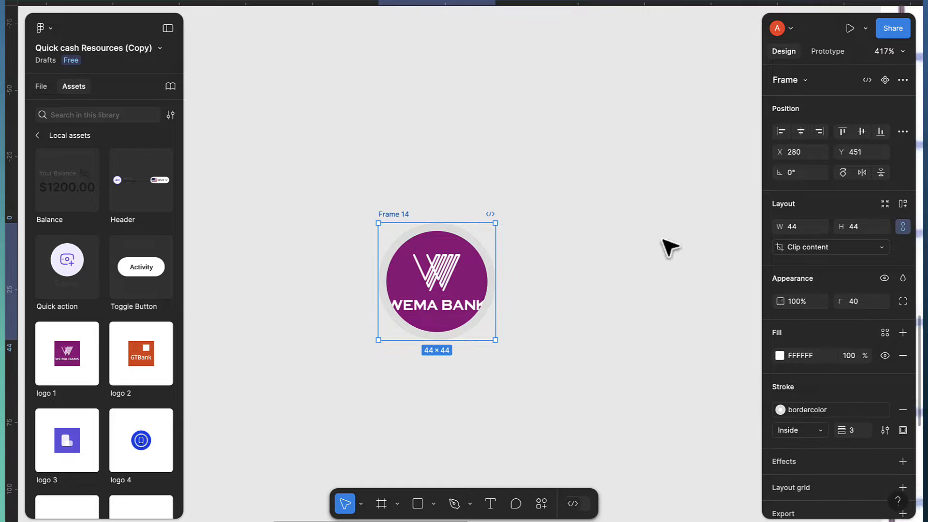
left_click(816, 249)
left_click(816, 260)
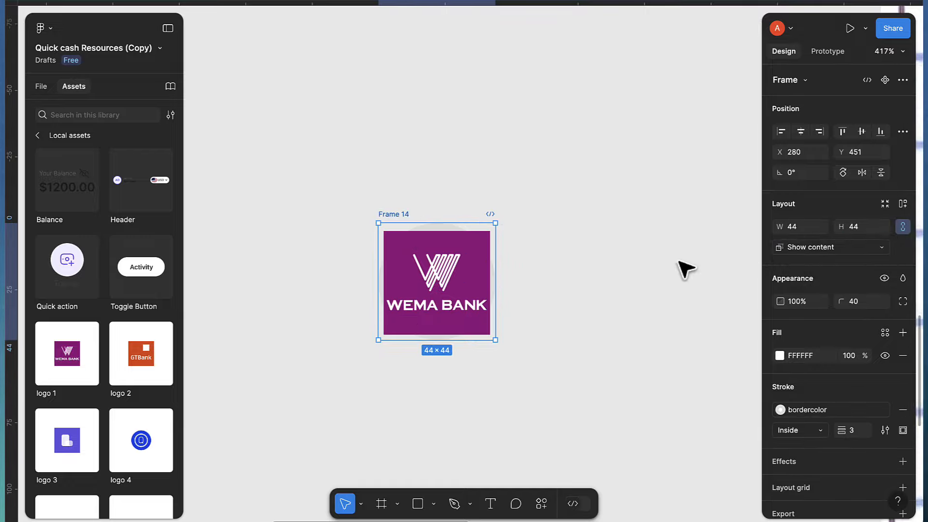
left_click(812, 248)
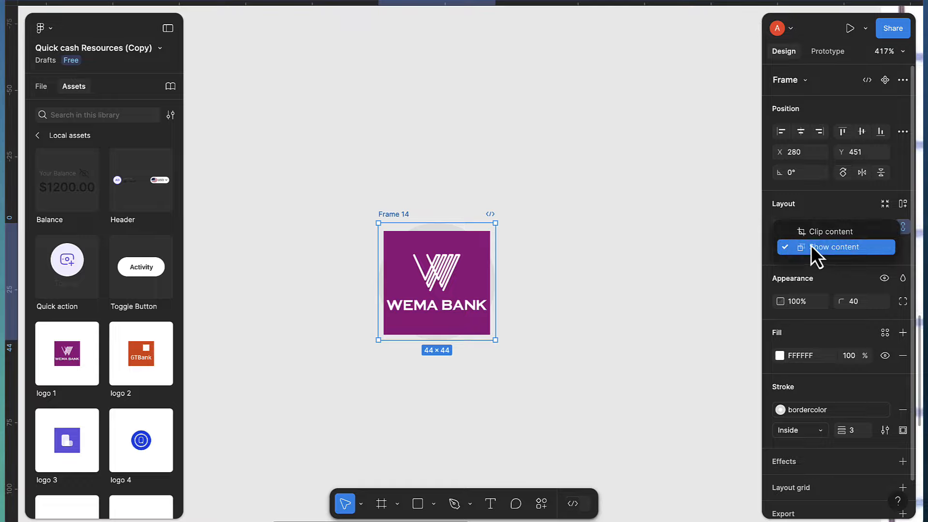
left_click(817, 232)
left_click(512, 286)
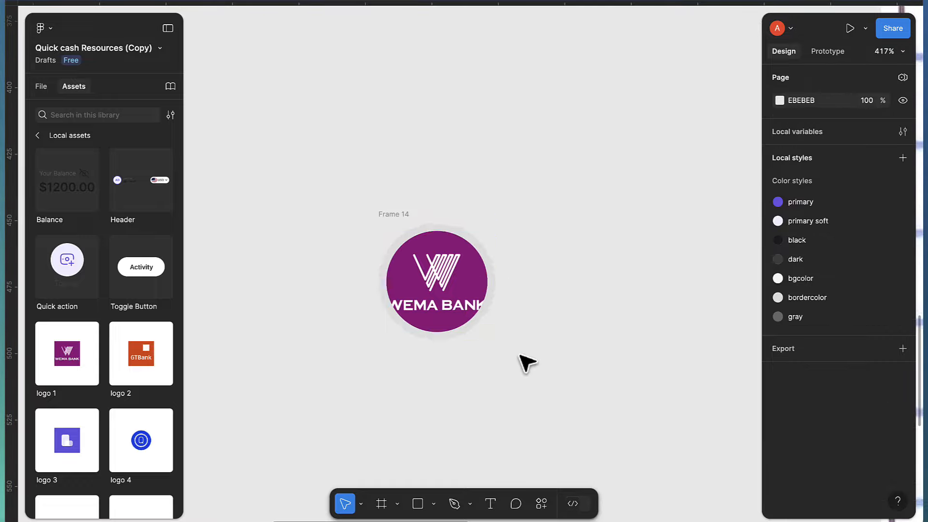
left_click(395, 215)
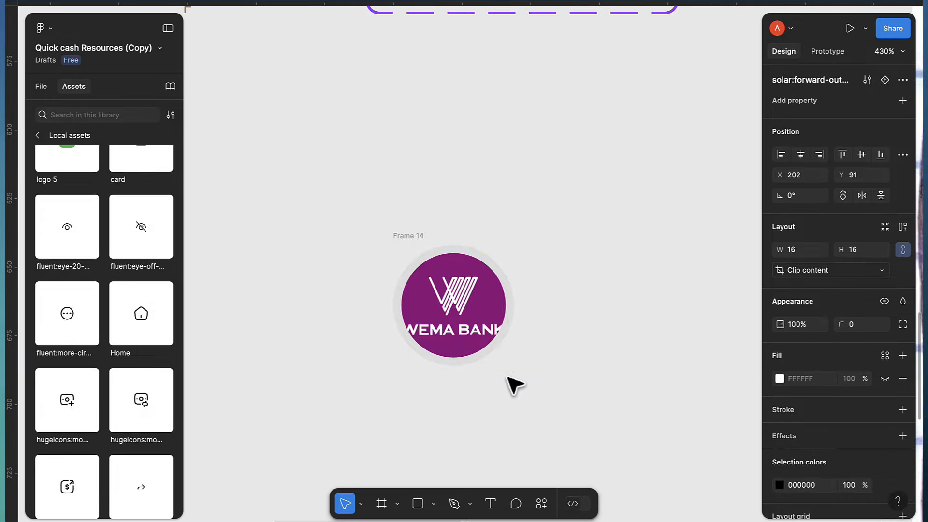
Draw Frame 15 below the logo as a 20×20 circle with corner radius 10
scroll(507, 383, "up", 2)
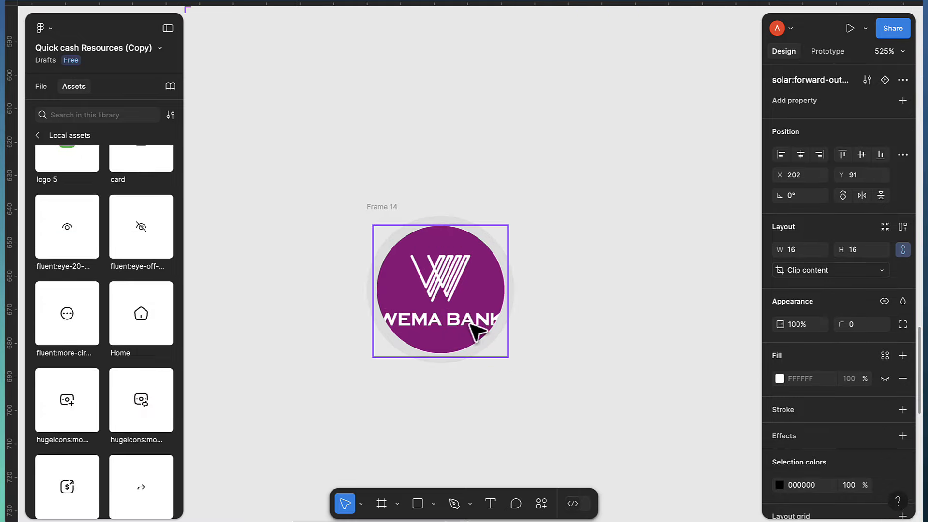
left_click(382, 504)
left_click_drag(541, 393, 582, 433)
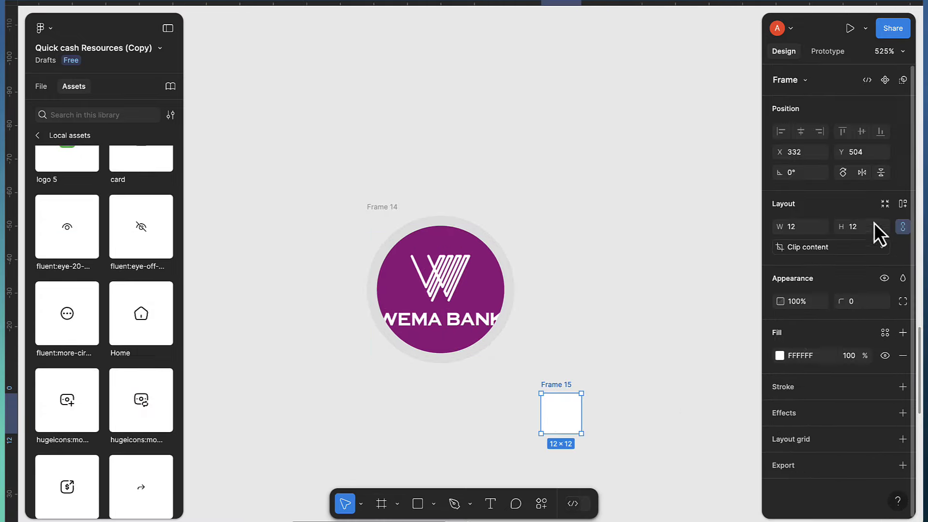
left_click(809, 224)
type("2")
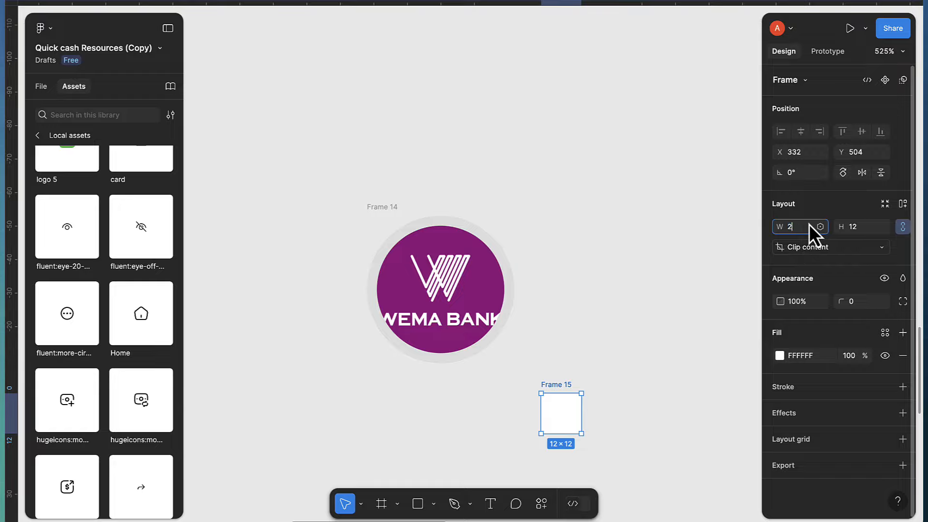
type("0")
key("Return")
left_click_drag(577, 441, 565, 404)
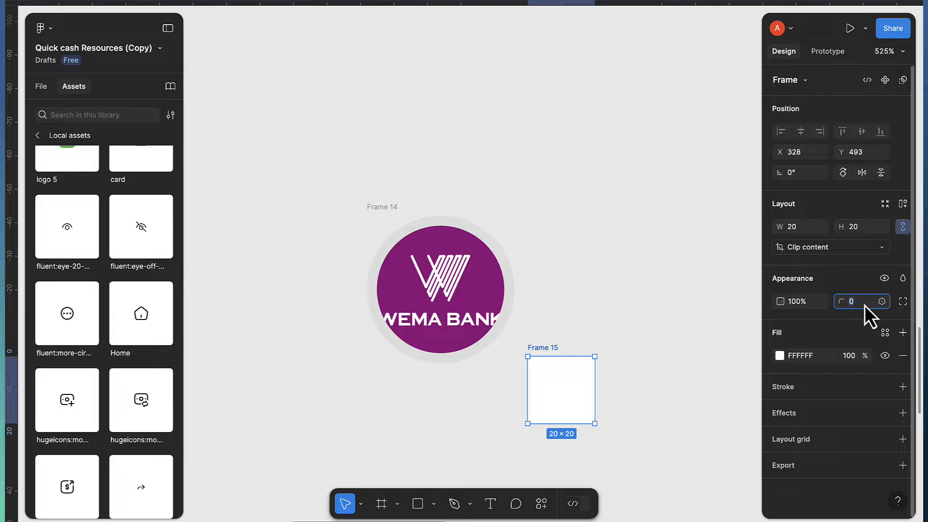
key("BackSpace")
type("10")
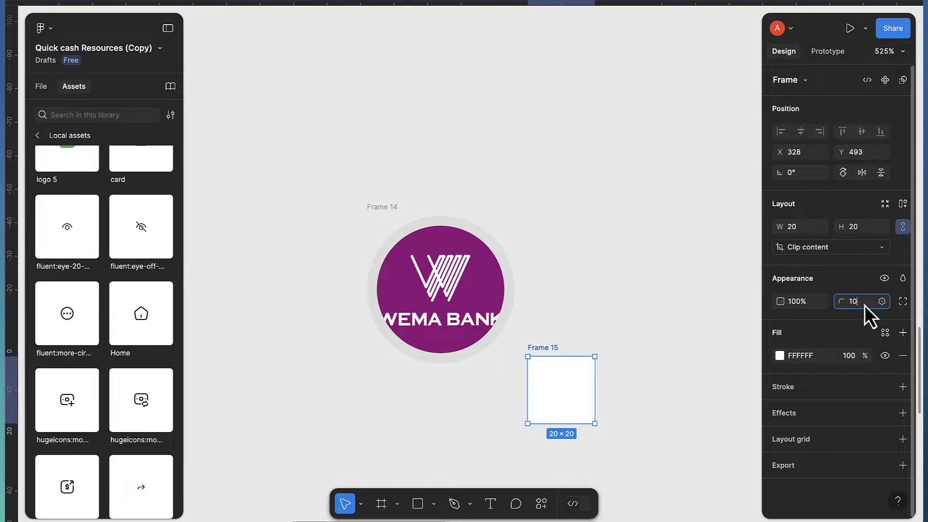
key("Return")
mouse_move(559, 385)
left_mouse_down()
mouse_move(501, 357)
mouse_move(545, 392)
left_mouse_up()
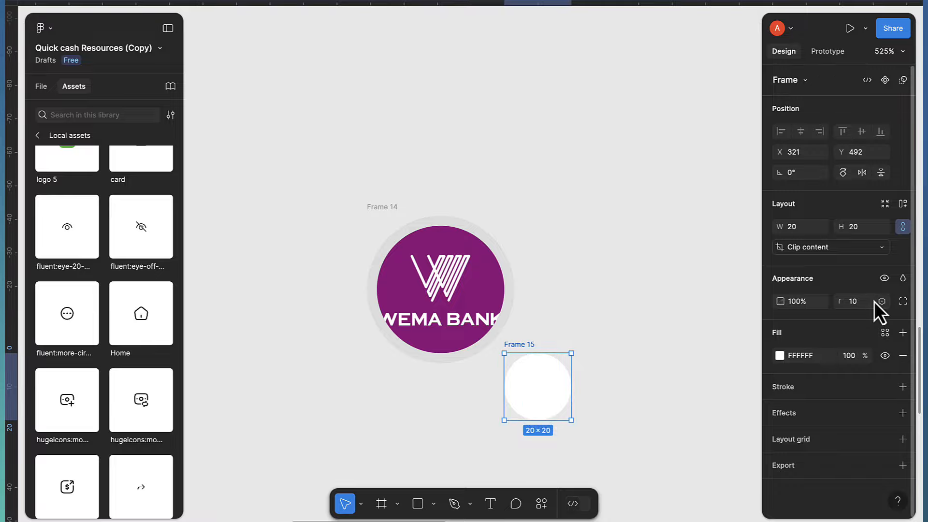
Give the circle a stroke using the bgcolor style and nudge it slightly up and left
left_click(902, 387)
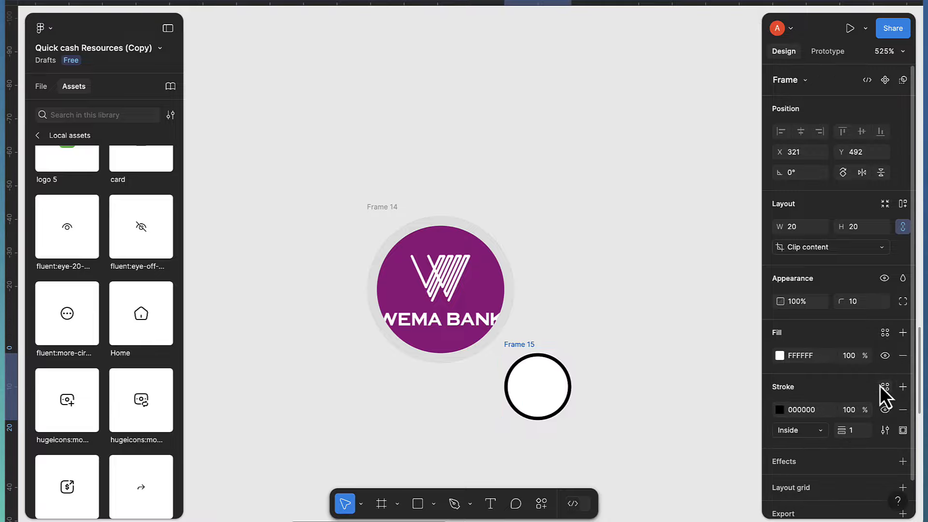
left_click(881, 386)
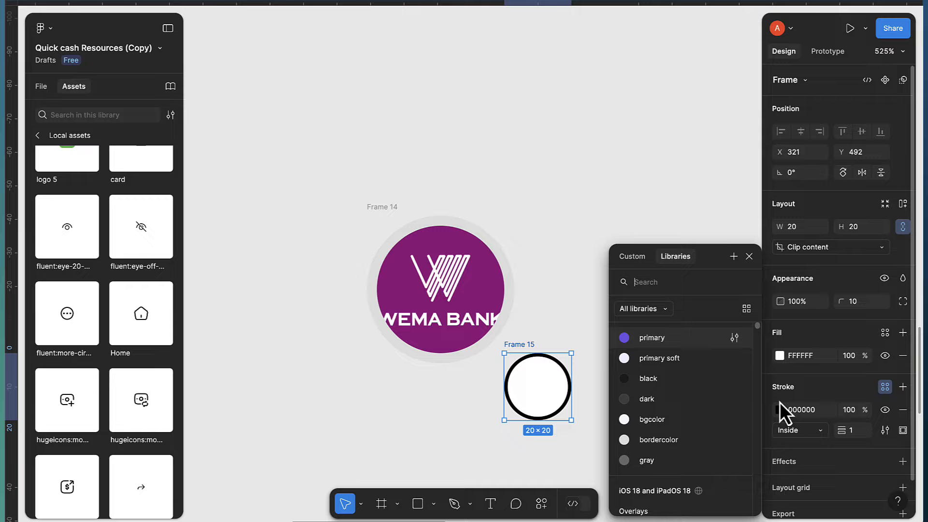
left_click(658, 425)
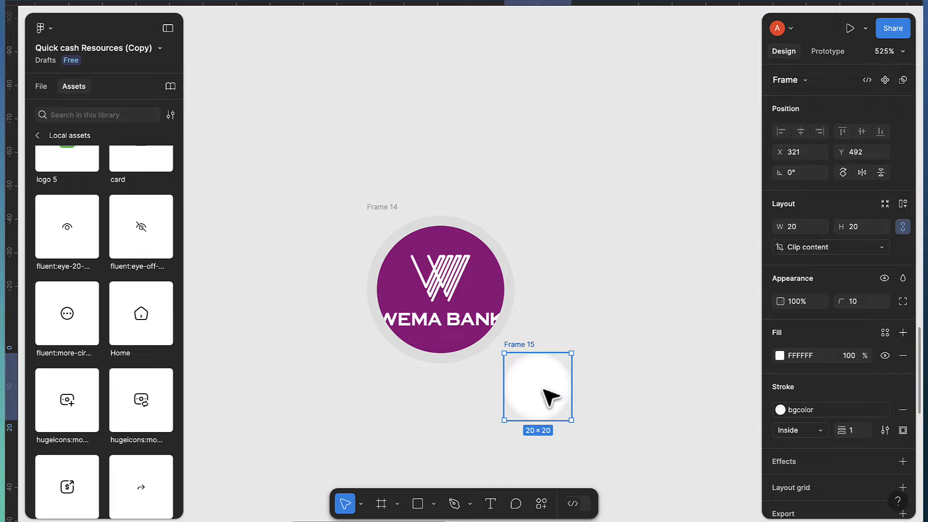
left_click_drag(543, 389, 536, 385)
scroll(540, 390, "down", 5)
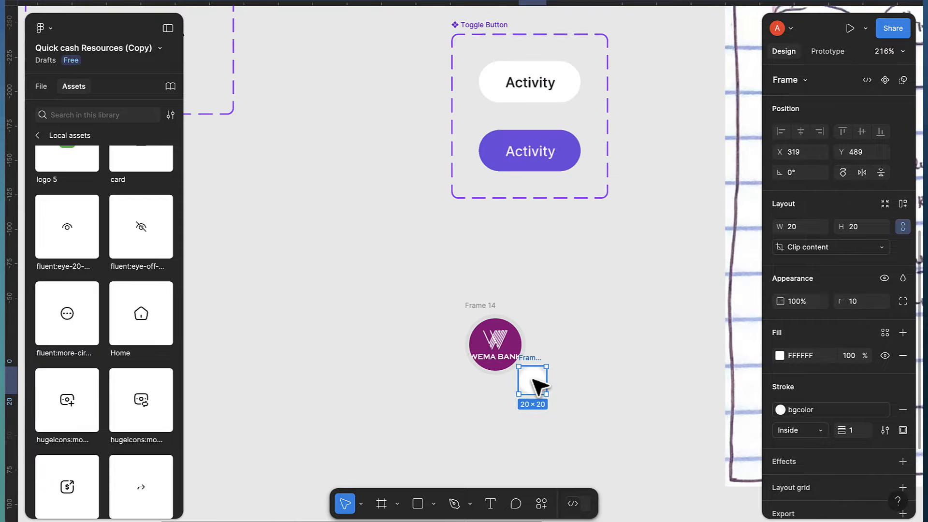
Drag the solar:forward arrow icon into Frame 15 and resize it to 10×10
scroll(92, 271, "up", 8)
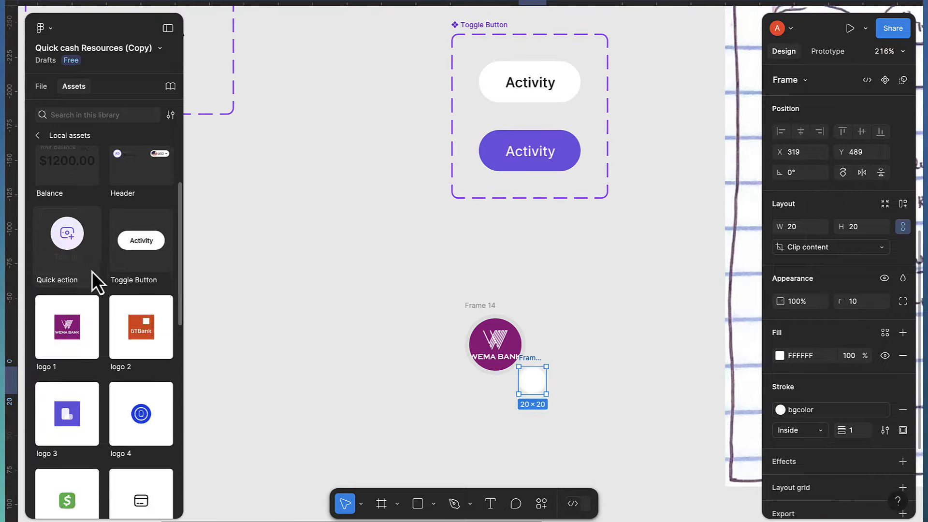
scroll(97, 277, "down", 12)
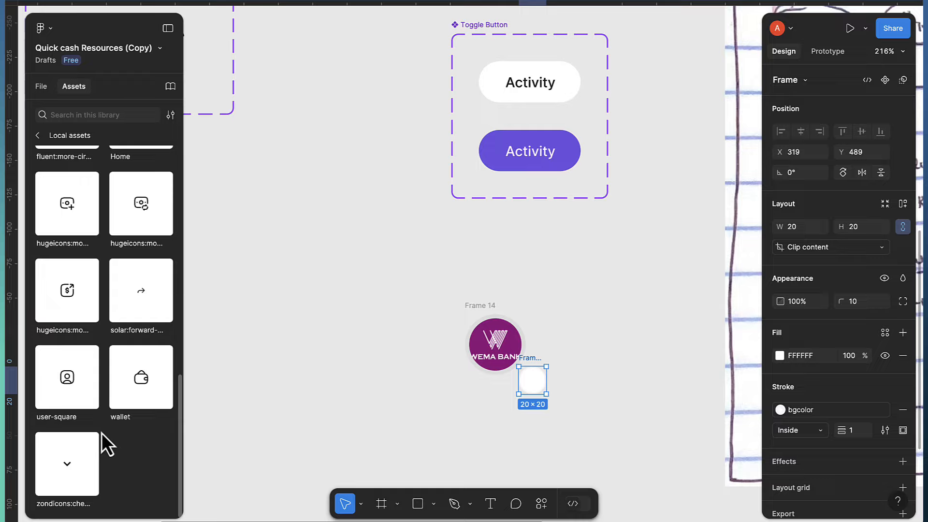
scroll(106, 366, "up", 1)
left_click_drag(152, 311, 522, 386)
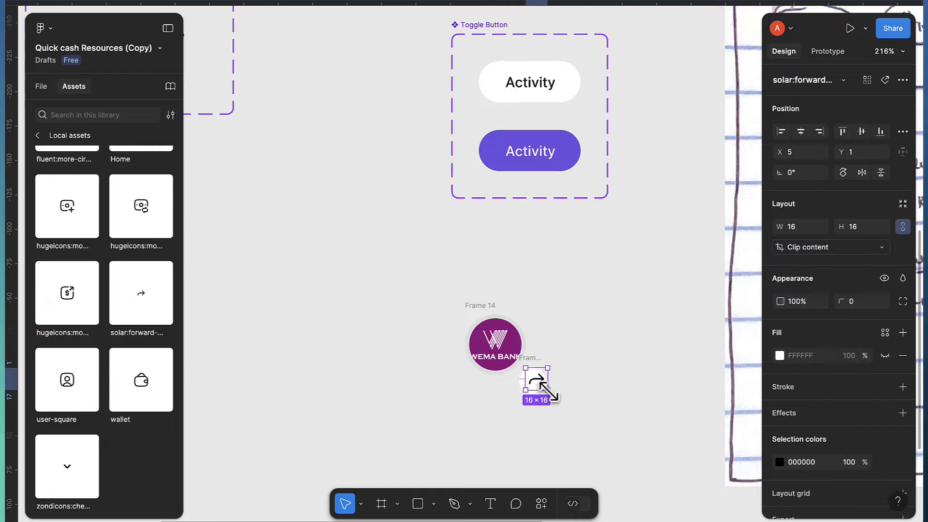
scroll(550, 391, "up", 8)
left_click_drag(509, 344, 498, 348)
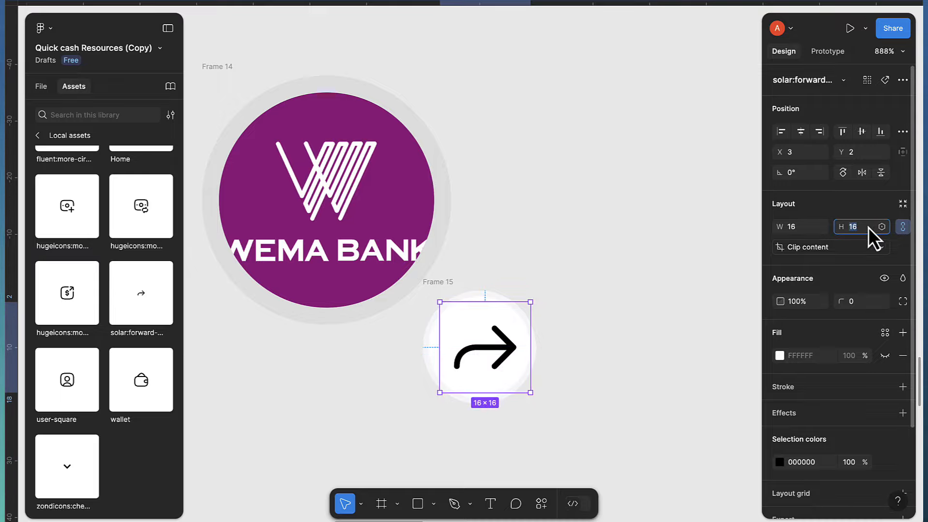
type("10")
key("Return")
Move the circle badge onto the Wema Bank logo's lower-right edge, fine-tuning with arrow keys
scroll(494, 335, "up", 1)
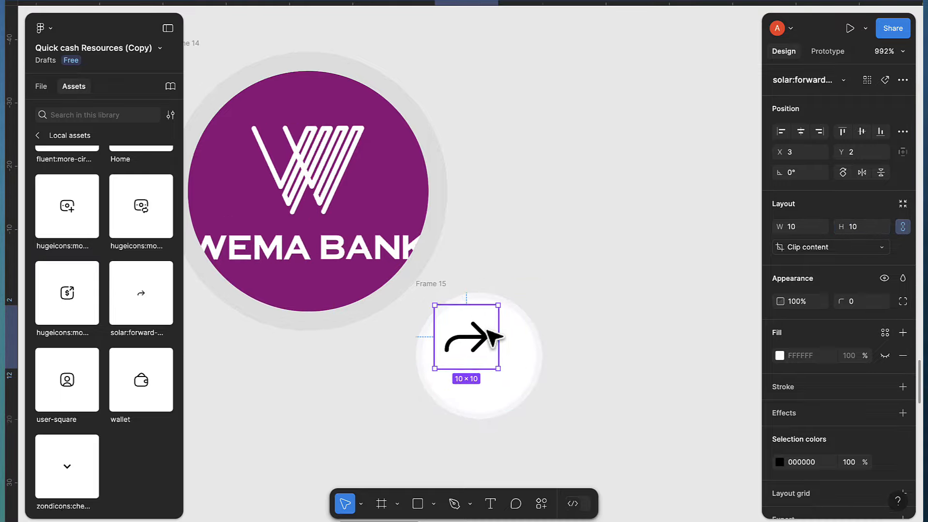
left_click(438, 288)
left_click_drag(442, 290, 379, 239)
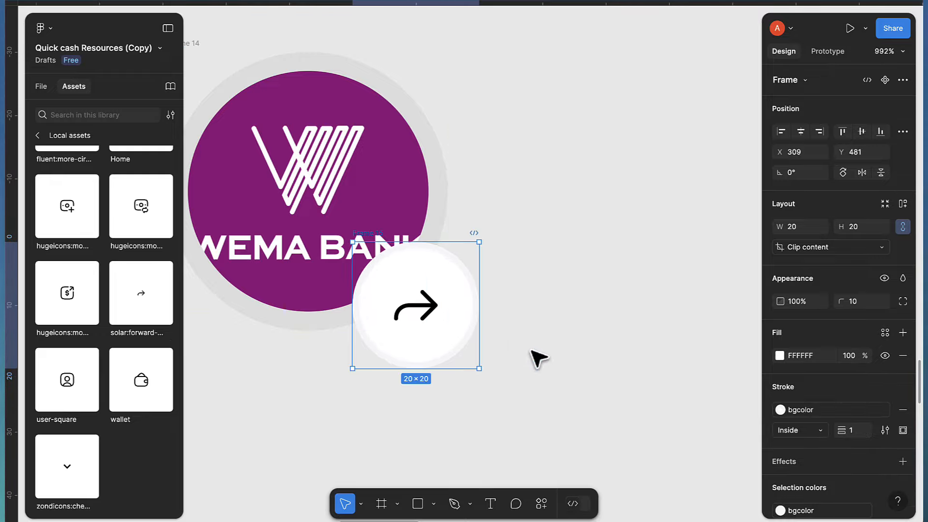
key("Up")
key("Up")
key("Up")
key("Up")
key("Up")
key("Up")
key("Up")
key("Up")
key("Up")
key("Left")
key("Left")
key("Left")
key("Left")
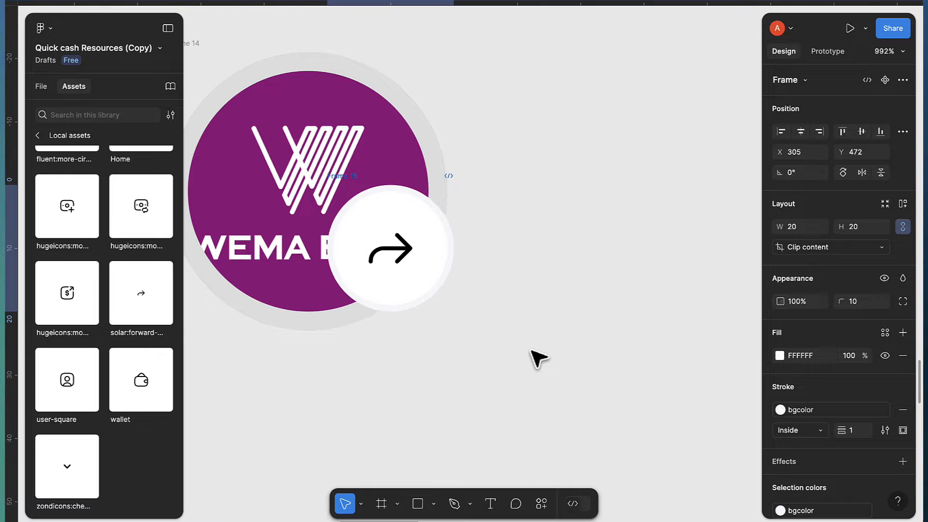
key("Down")
key("Down")
key("Down")
key("Down")
key("Down")
key("Down")
key("Down")
key("Down")
key("Down")
key("Down")
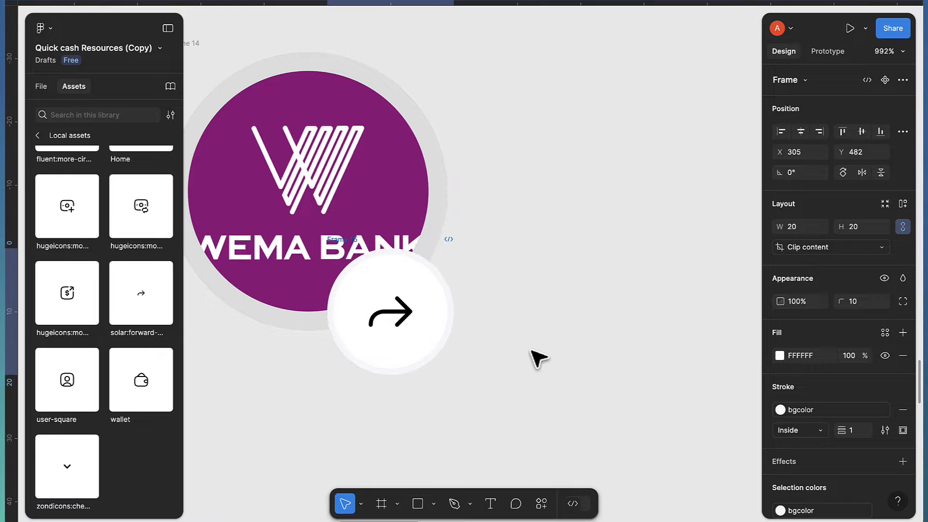
key("Right")
key("Down")
key("Down")
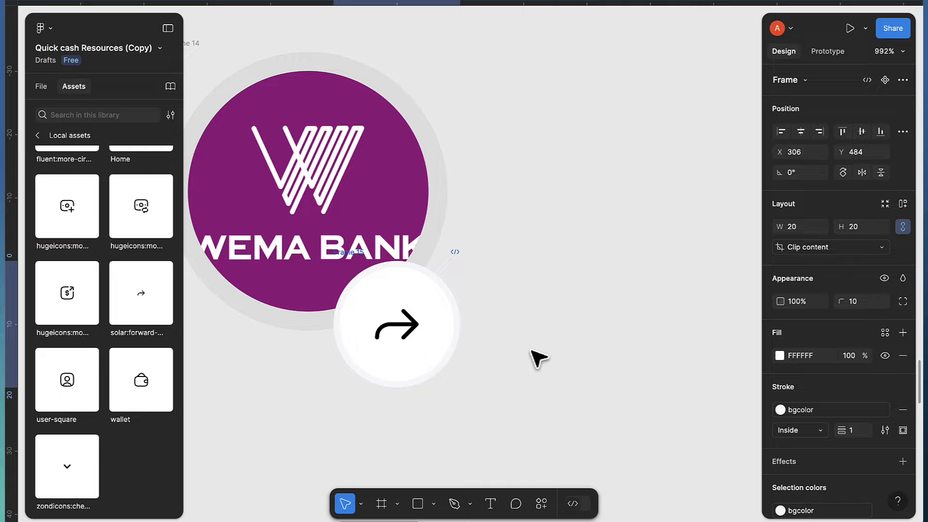
key("Right")
Shrink the badge to 16×16 and centre the arrow horizontally and vertically inside it
scroll(538, 358, "down", 3)
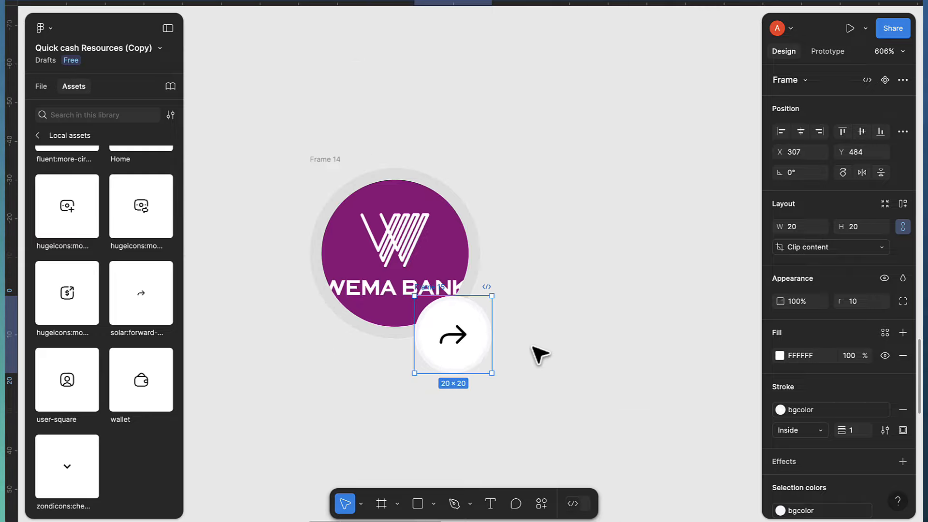
left_click(326, 159)
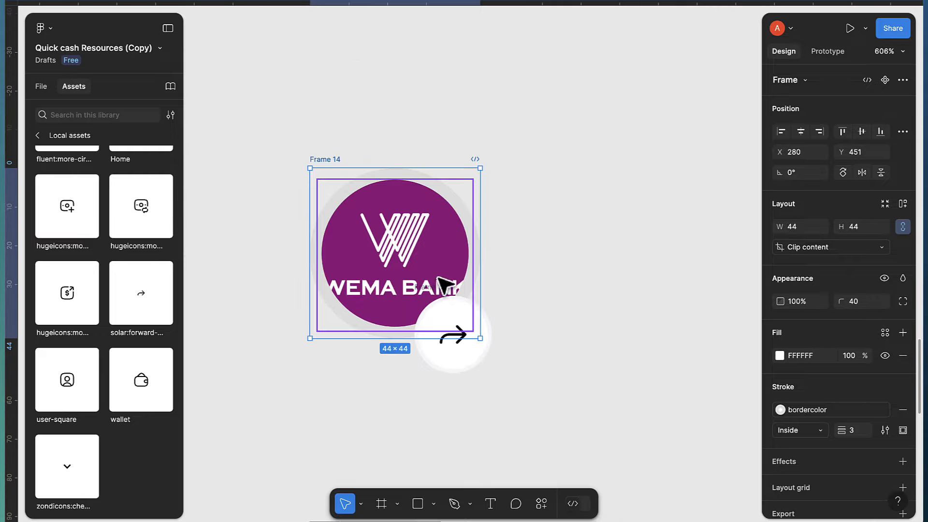
left_click(478, 363)
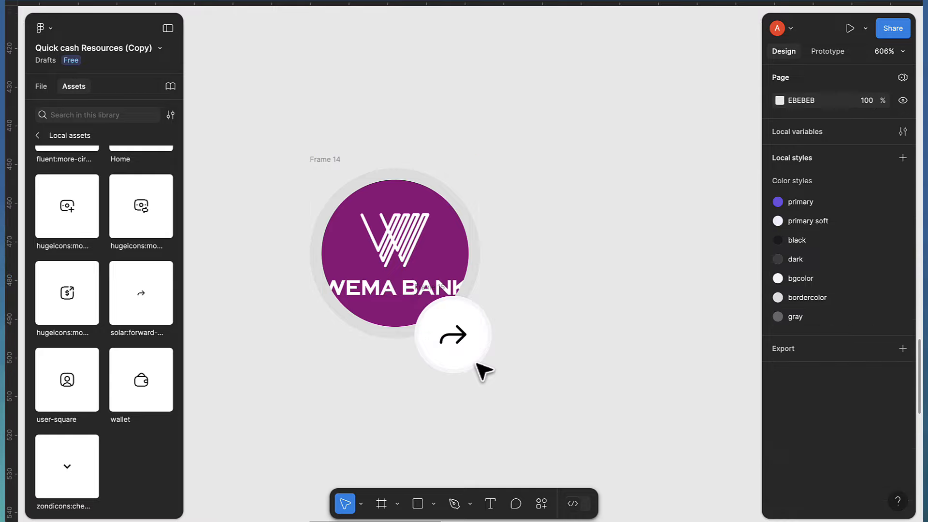
scroll(478, 364, "up", 1)
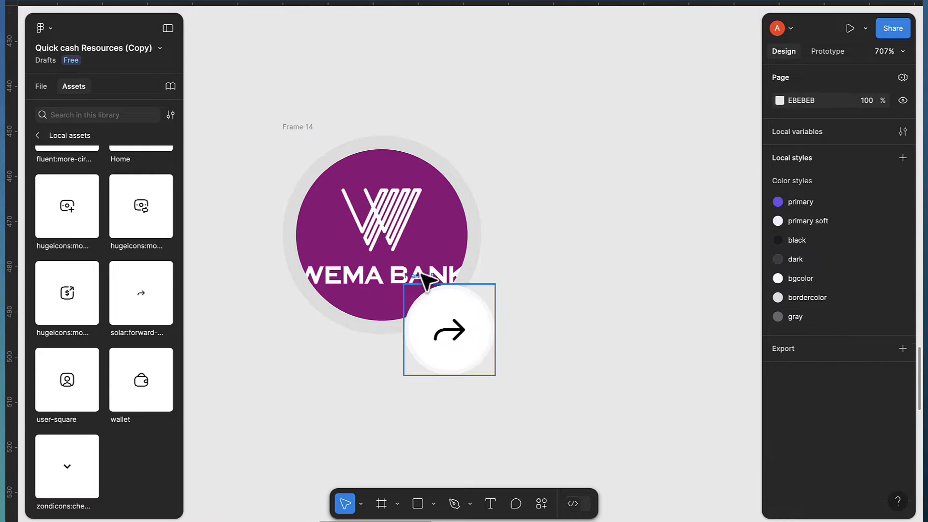
left_click(427, 279)
scroll(497, 333, "up", 1)
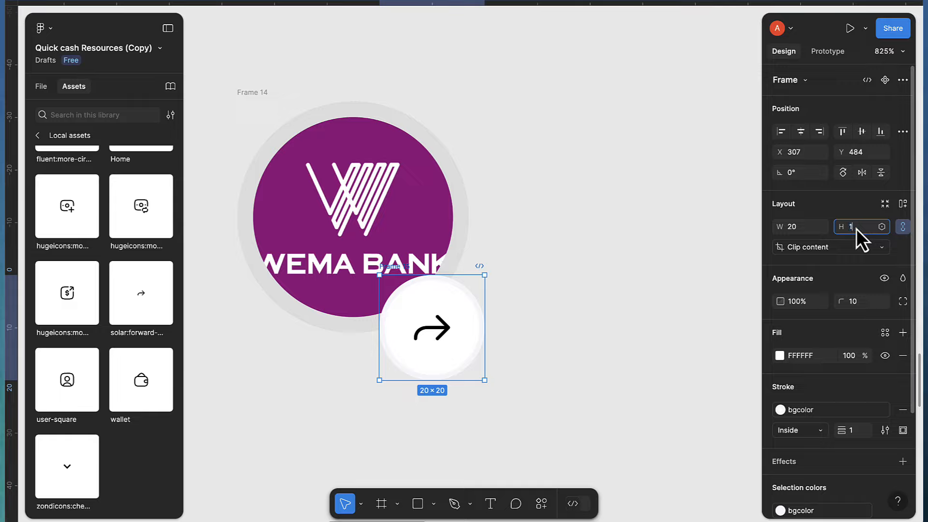
type("16")
key("Return")
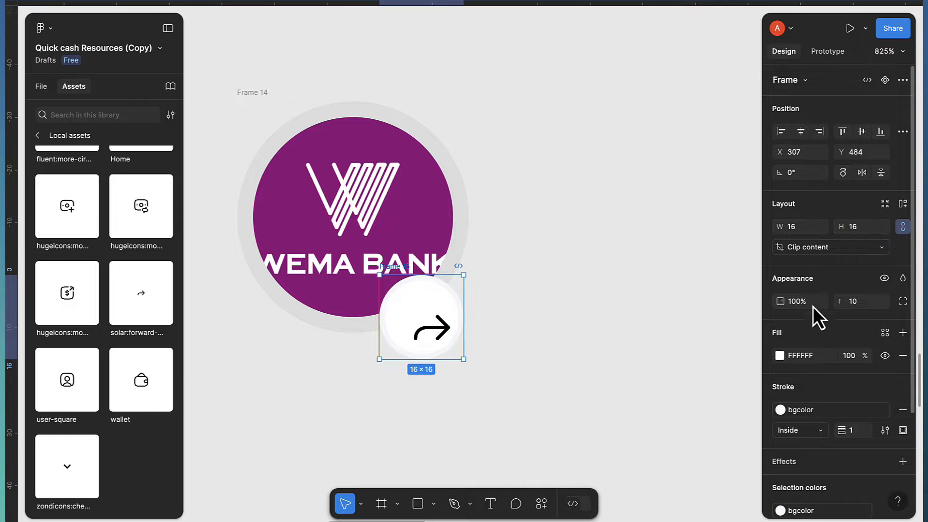
left_click(431, 328)
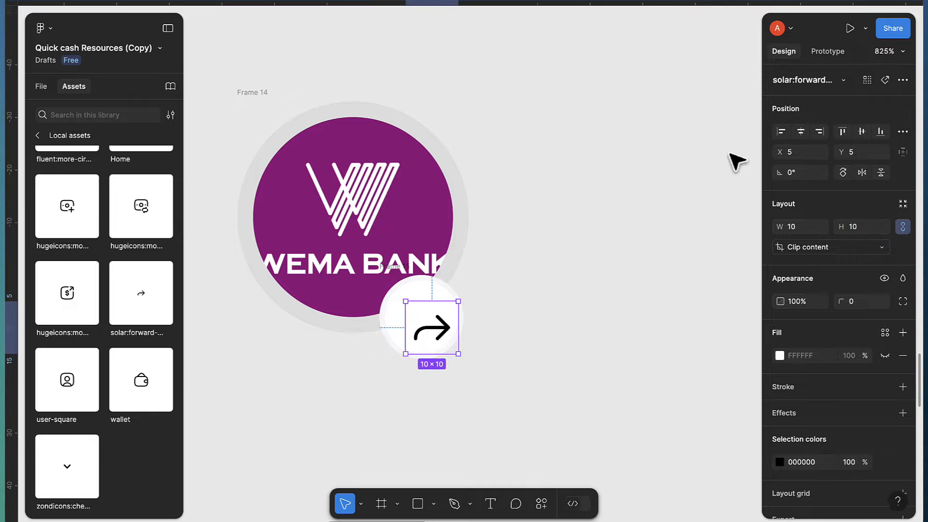
left_click(800, 131)
left_click(860, 135)
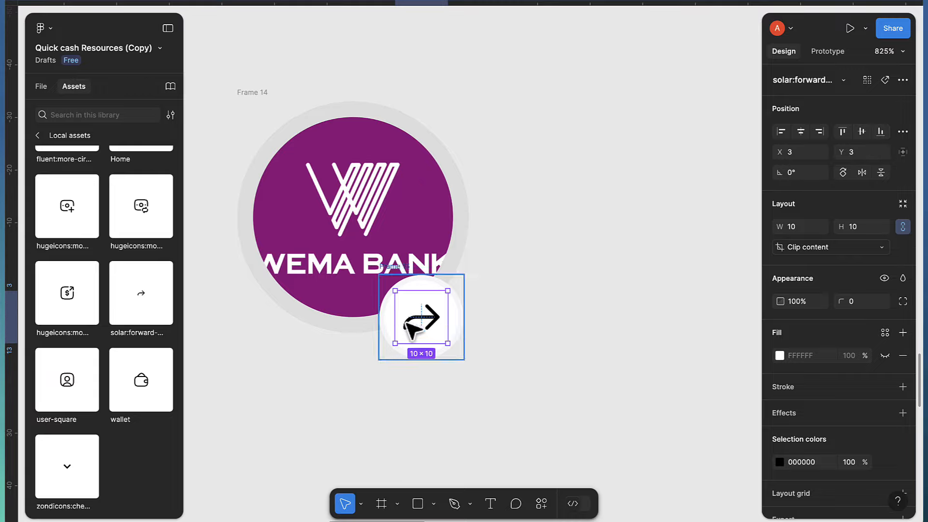
scroll(409, 335, "up", 3)
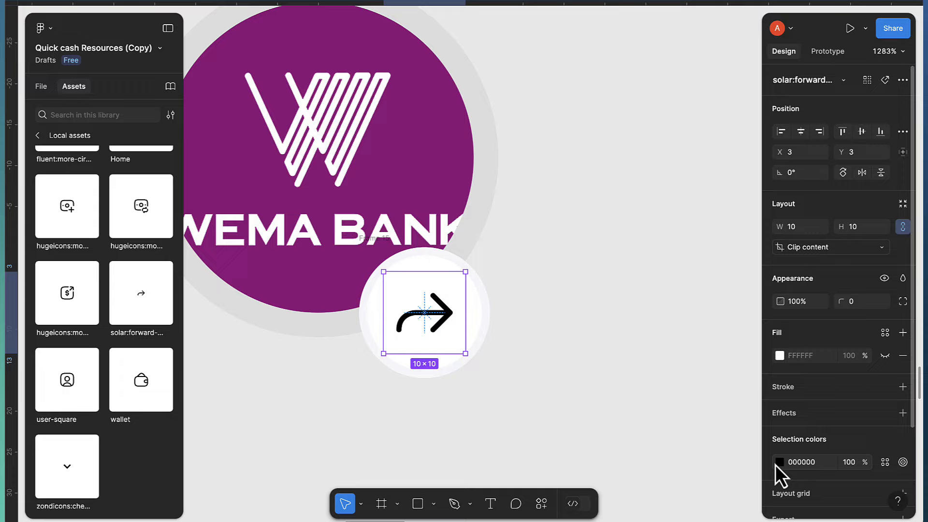
Change the arrow icon's colour from black to red FF5151
left_click(776, 466)
left_click_drag(669, 278, 699, 203)
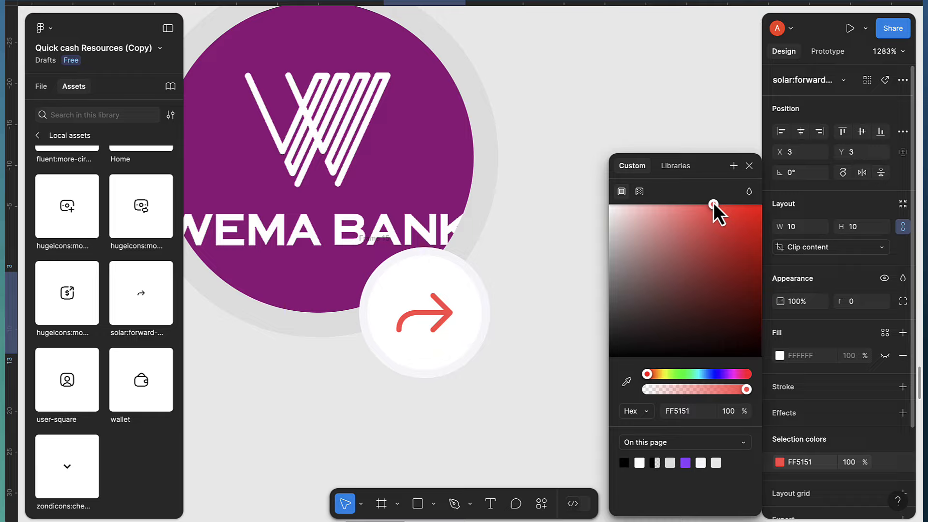
left_click_drag(713, 202, 713, 202)
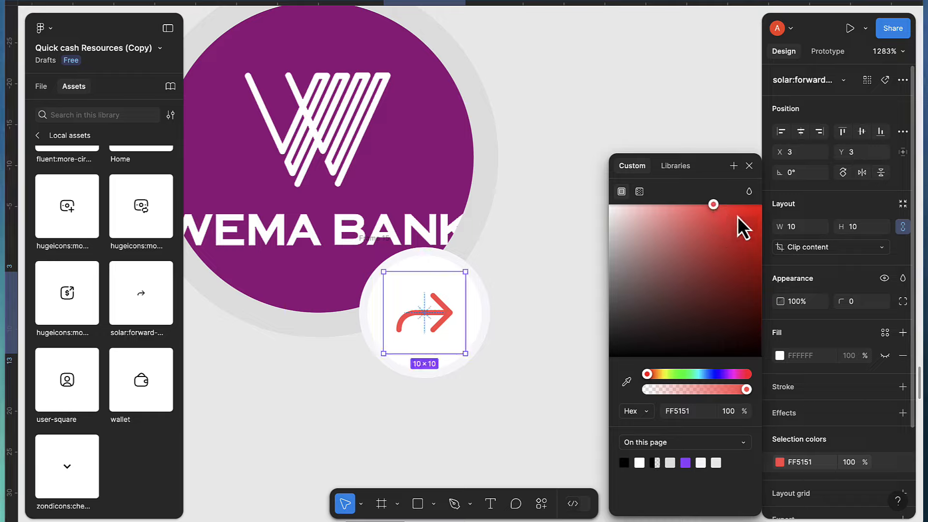
left_click(750, 165)
left_click(663, 377)
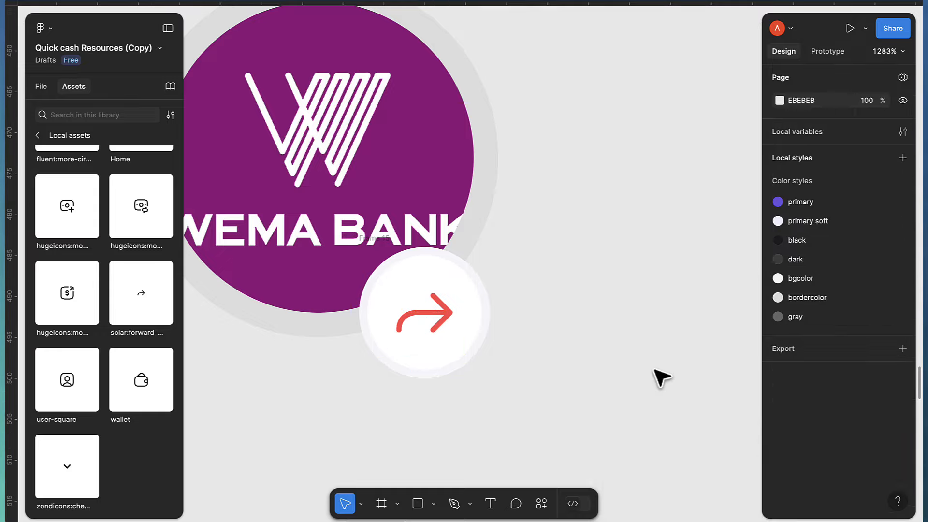
scroll(483, 370, "down", 3)
scroll(498, 377, "down", 3)
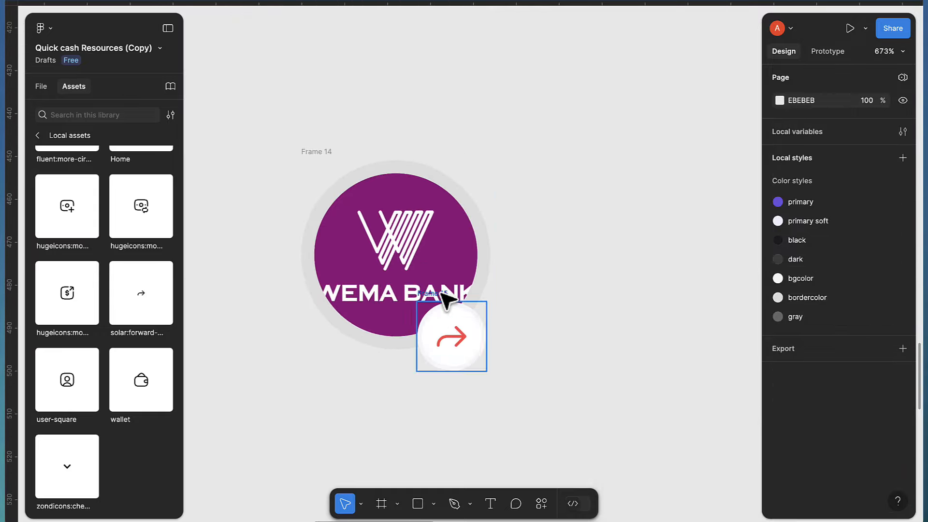
Wrap the logo and arrow badge in a new Frame 16 and move it slightly upward
left_click_drag(274, 134, 546, 421)
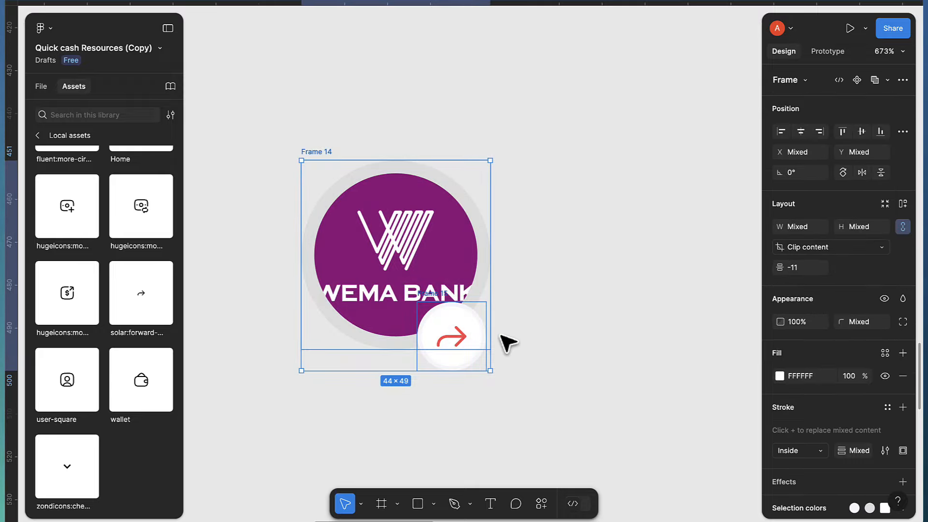
right_click(428, 249)
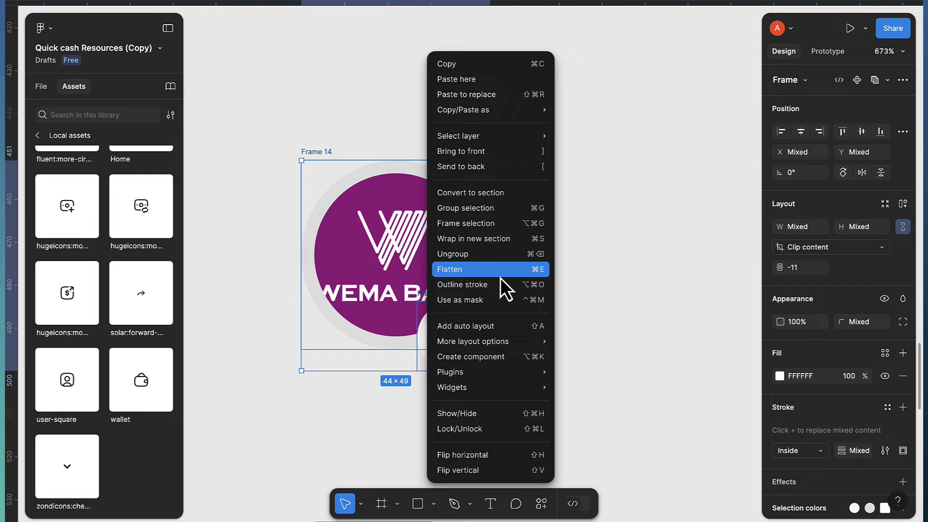
left_click(477, 224)
scroll(550, 379, "right", 5)
scroll(551, 378, "down", 5)
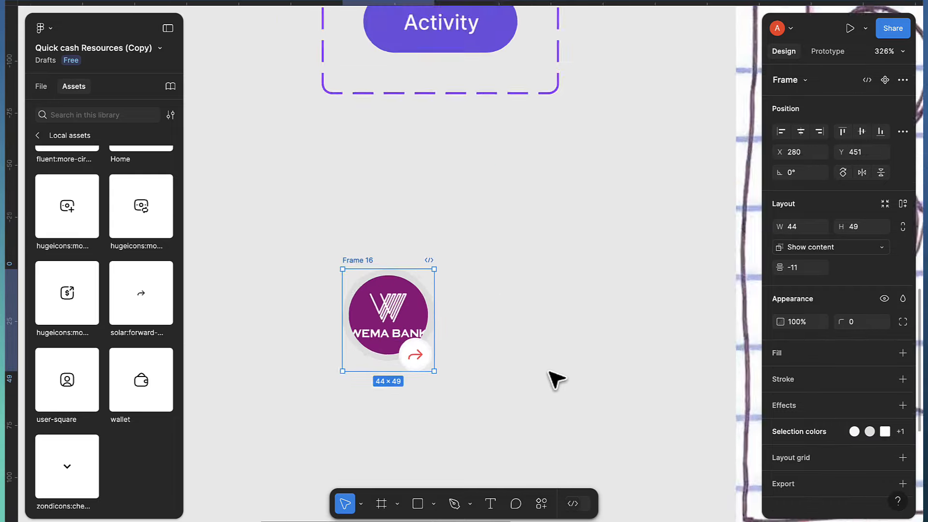
scroll(556, 379, "down", 4)
scroll(570, 348, "right", 4)
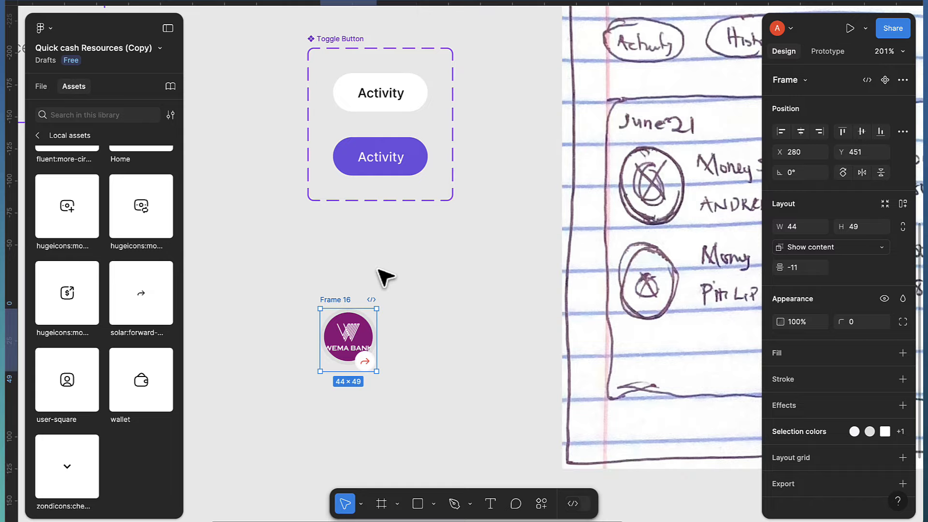
left_click_drag(346, 305, 359, 271)
scroll(645, 229, "right", 4)
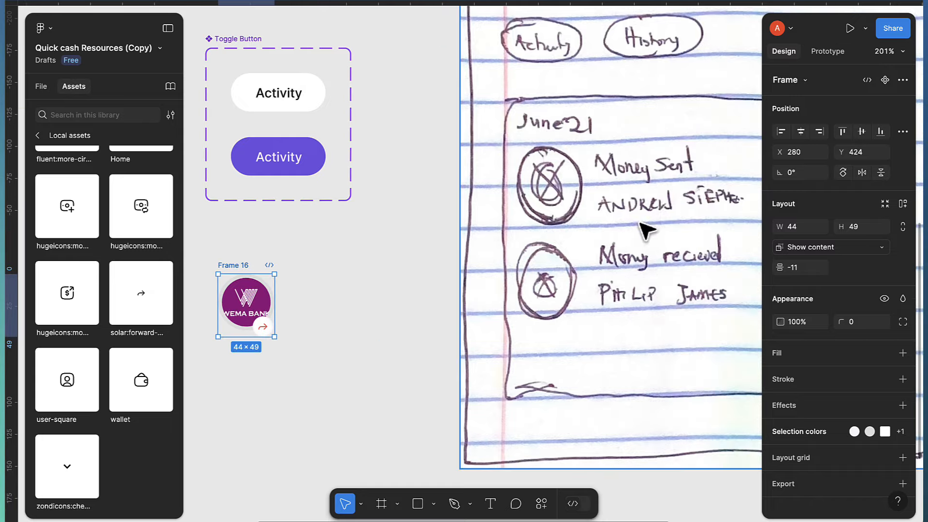
scroll(532, 261, "left", 4)
scroll(348, 297, "up", 2)
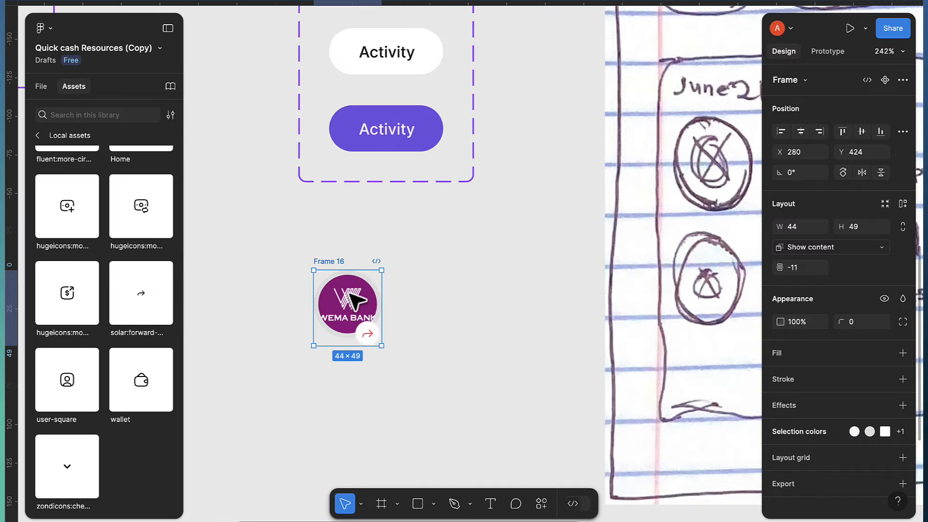
scroll(356, 302, "up", 3)
Add a 'Money Sent' text box to the right of the Wema Bank logo
key("t")
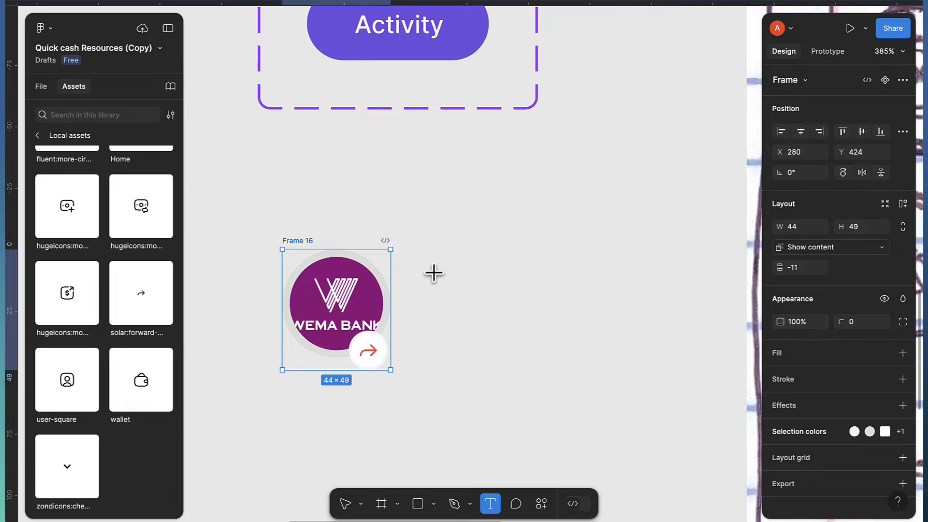
left_click(434, 273)
type("Money Sent")
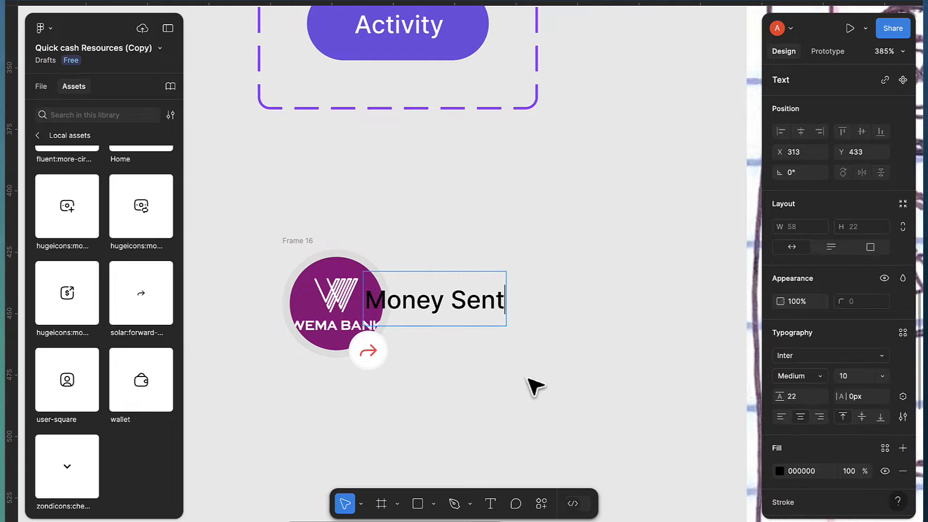
key("Escape")
left_click_drag(434, 312, 483, 334)
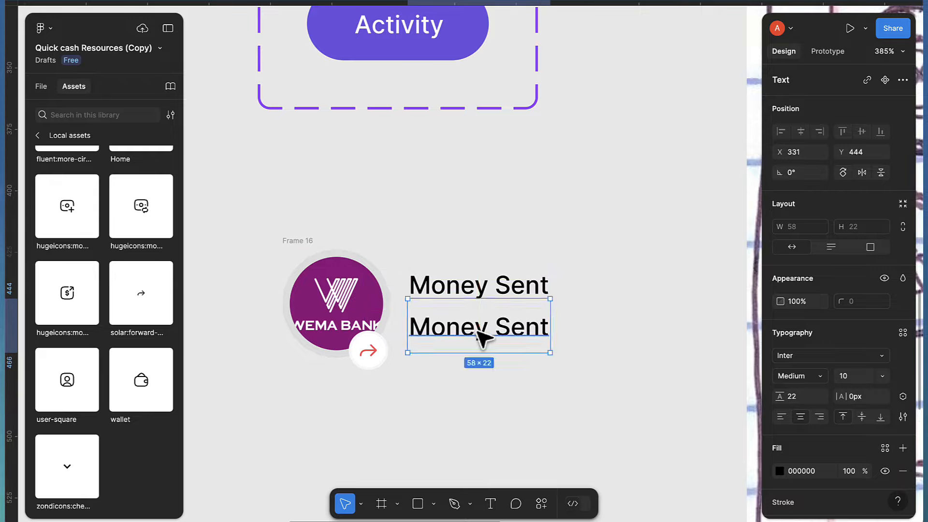
Retype the duplicated text as the recipient's full name and align it under Money Sent
double_click(478, 332)
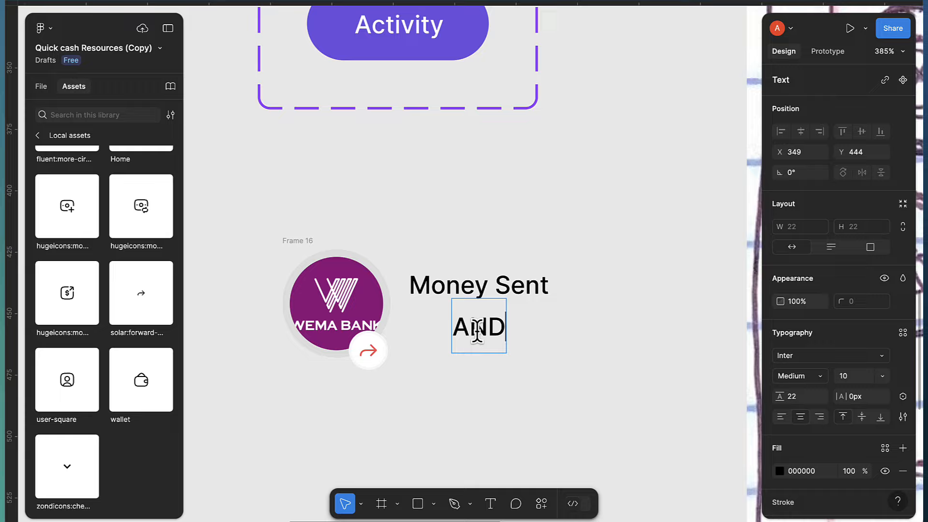
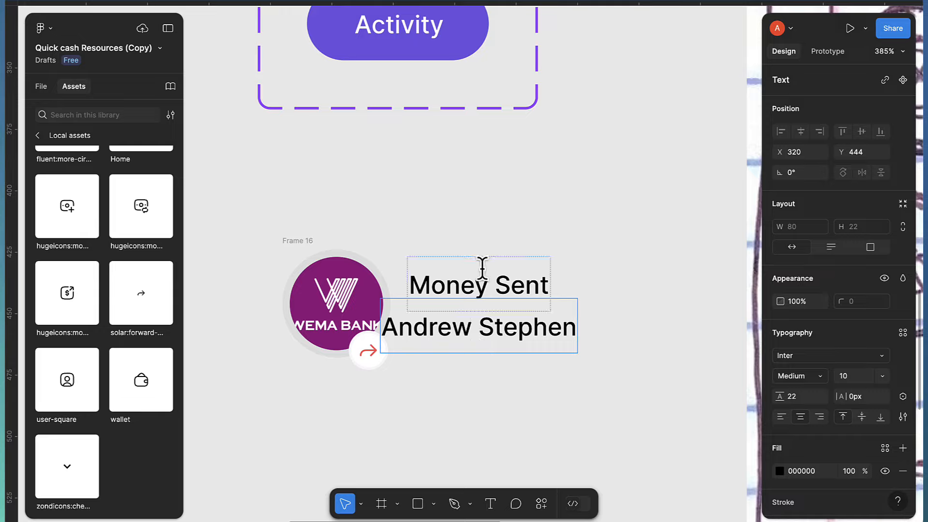
key("Escape")
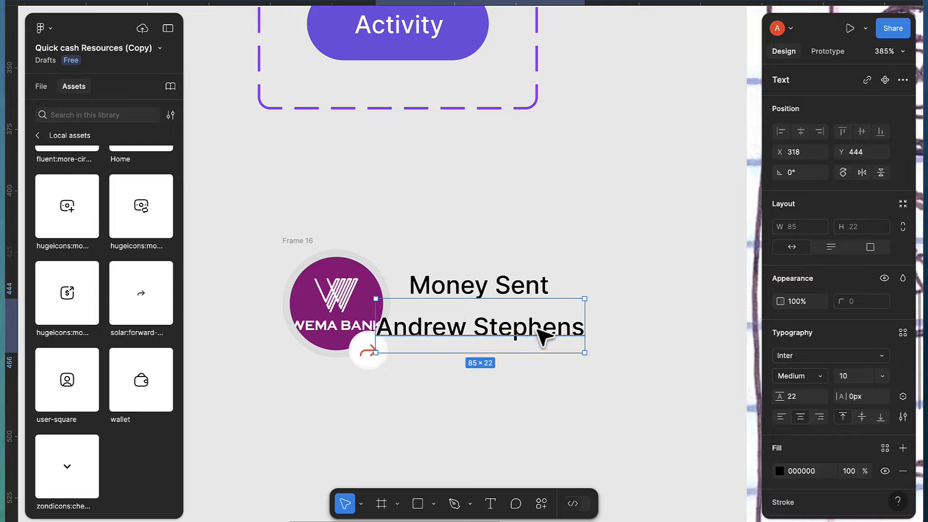
left_click_drag(538, 328, 570, 324)
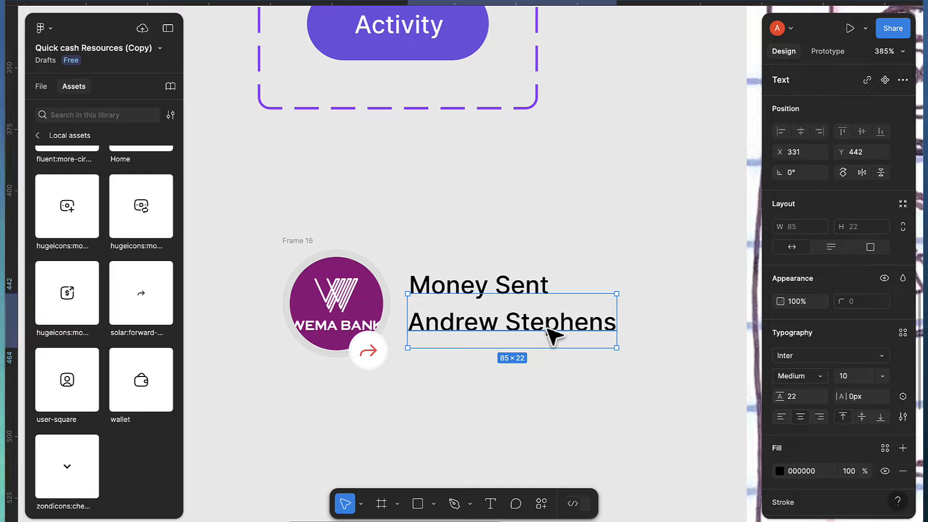
Set Money Sent to font size 12 with Semi Bold weight
left_click(480, 286)
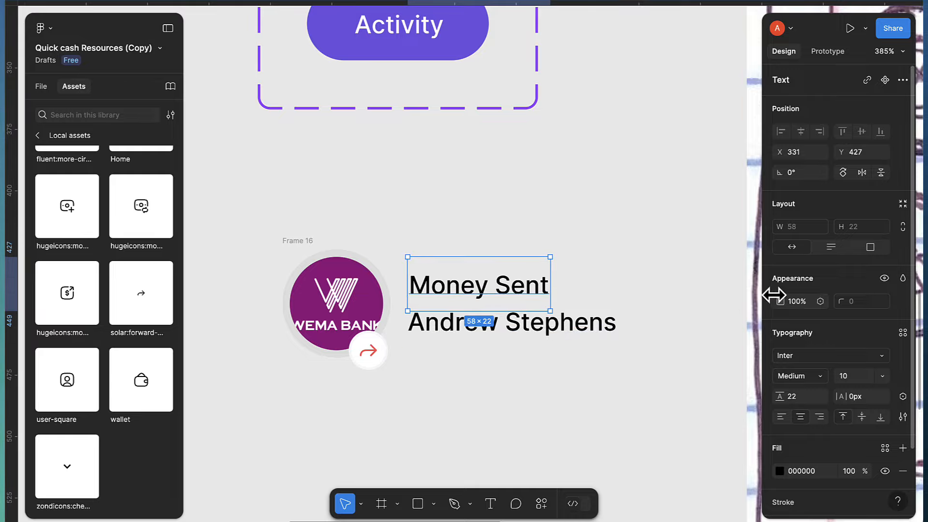
left_click(853, 378)
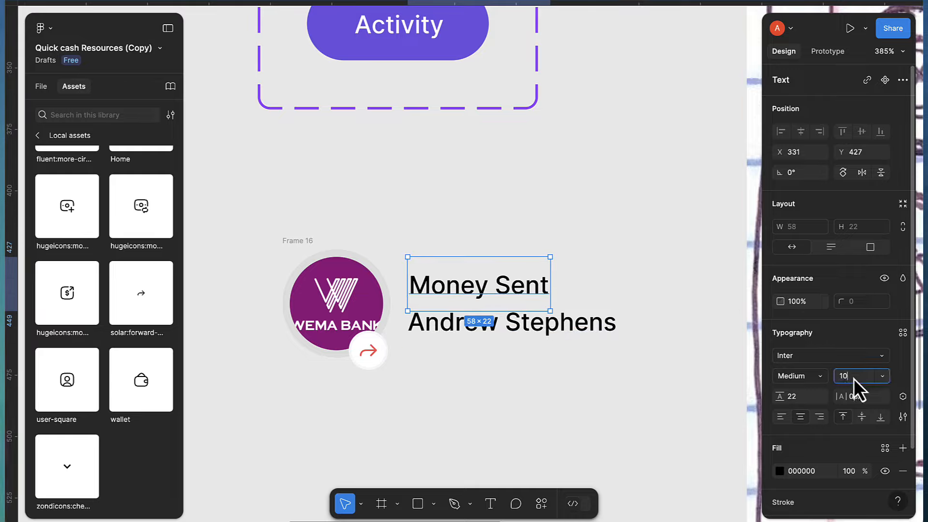
key("BackSpace")
type("2")
key("Return")
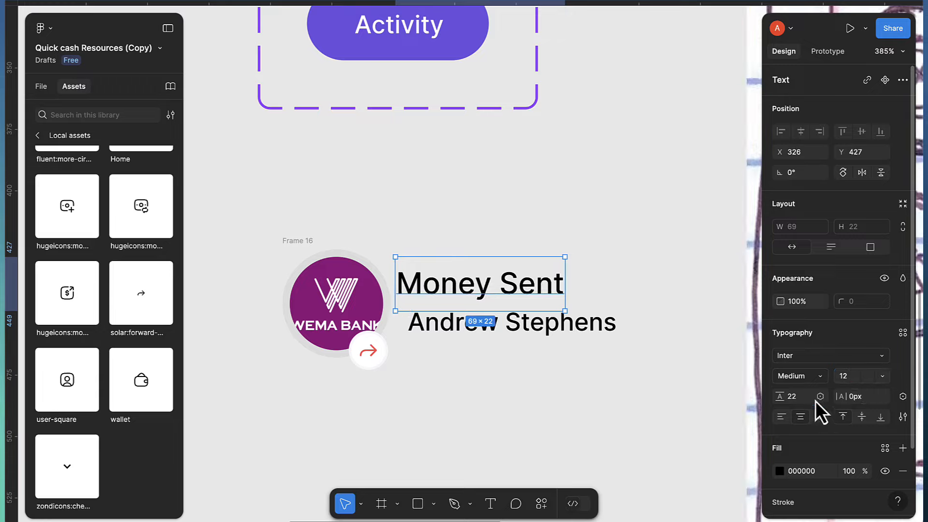
left_click(800, 375)
left_click(774, 389)
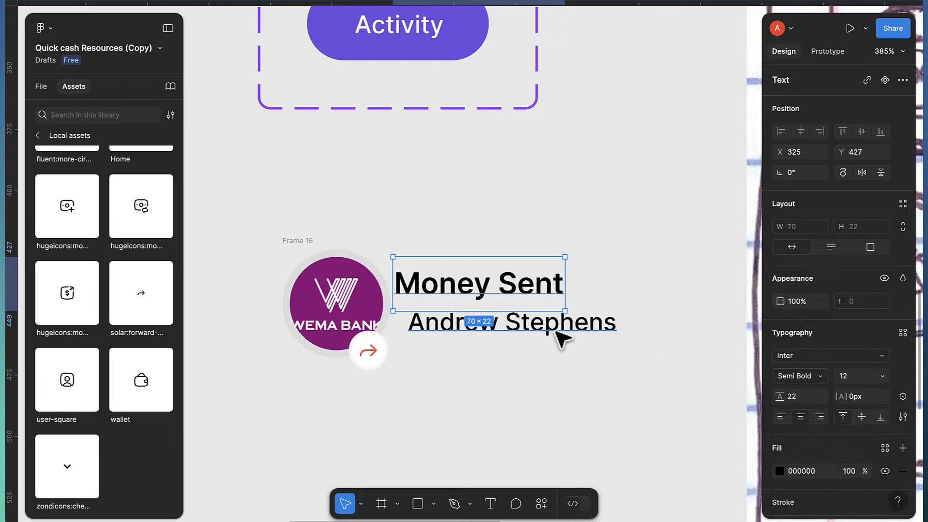
left_click(558, 334)
left_click(807, 381)
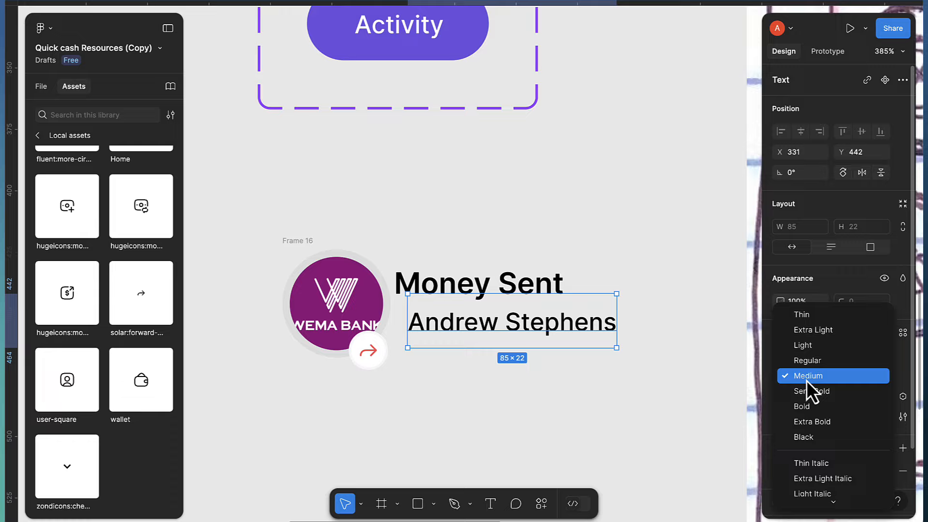
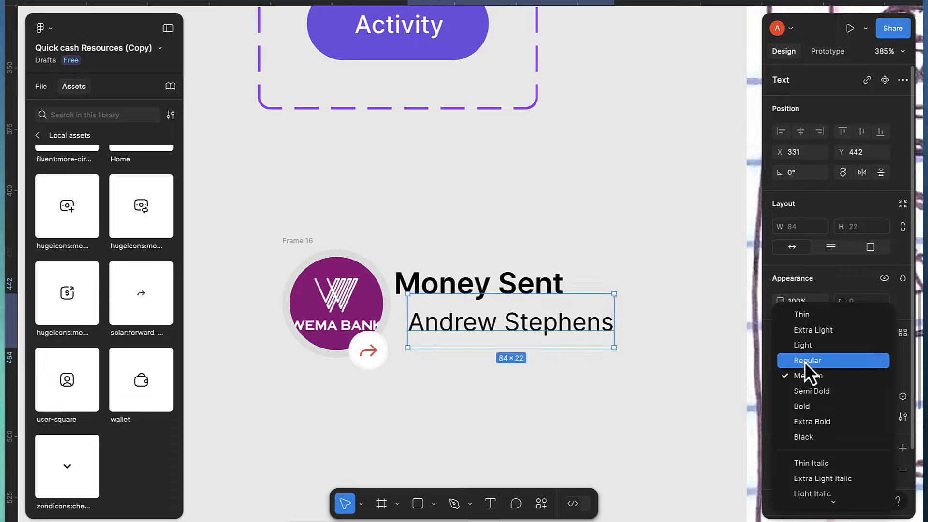
Make the recipient name text Regular with the gray fill style, and give Money Sent the black style
left_click(806, 360)
mouse_move(594, 332)
left_mouse_down()
mouse_move(585, 334)
mouse_move(593, 326)
left_mouse_up()
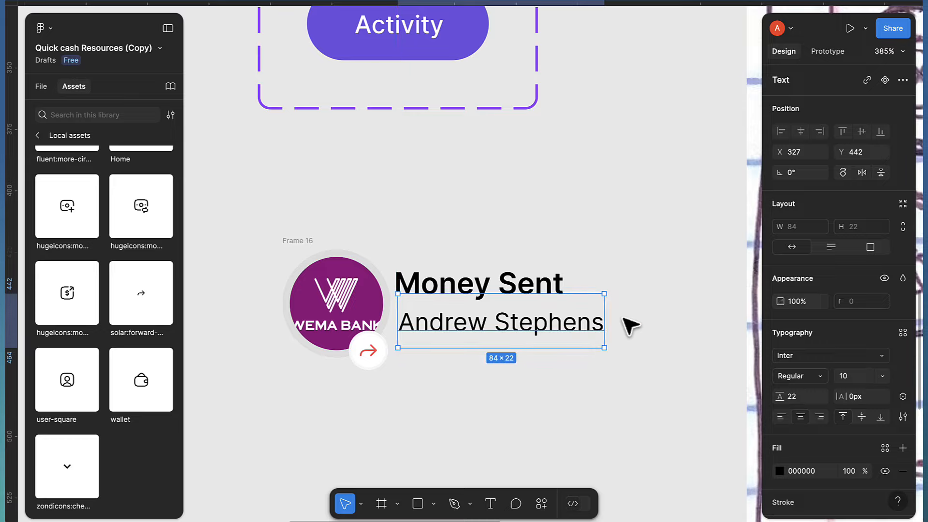
scroll(881, 418, "down", 3)
left_click(885, 367)
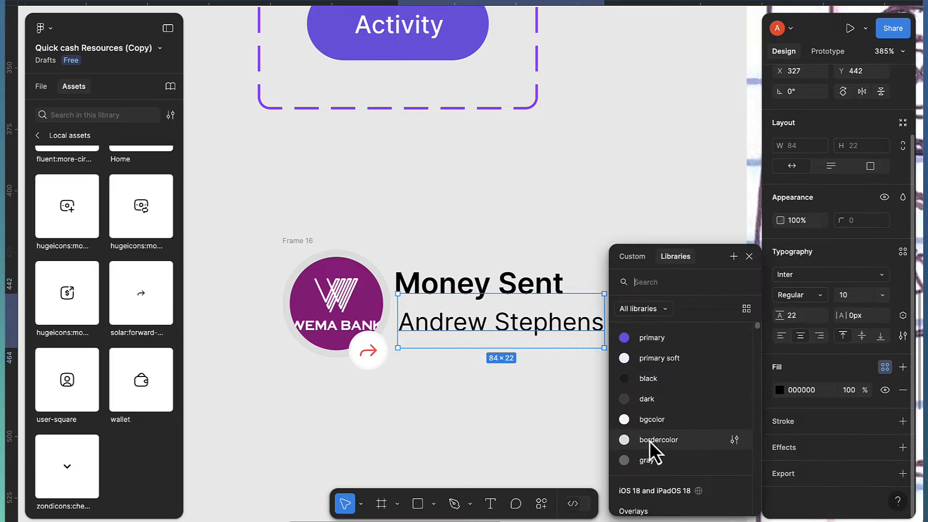
left_click(646, 459)
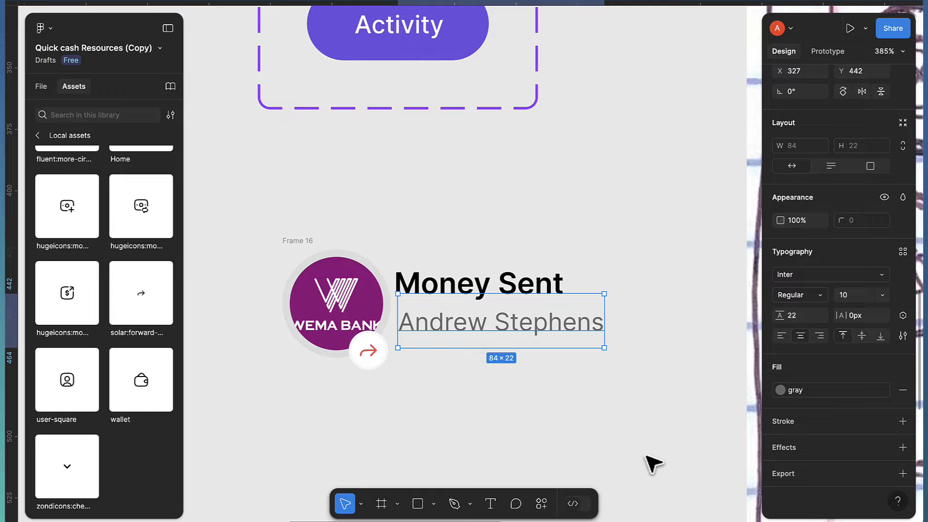
left_click(555, 284)
left_click(885, 367)
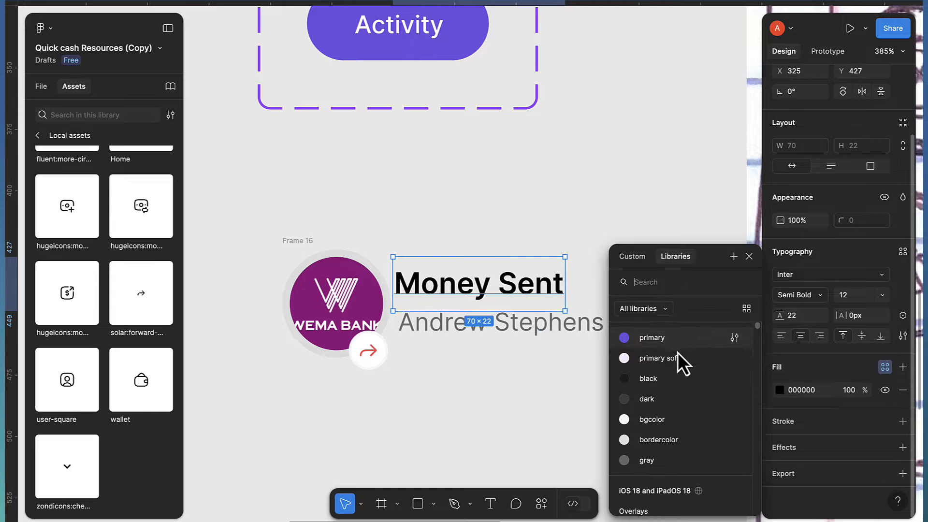
left_click(660, 379)
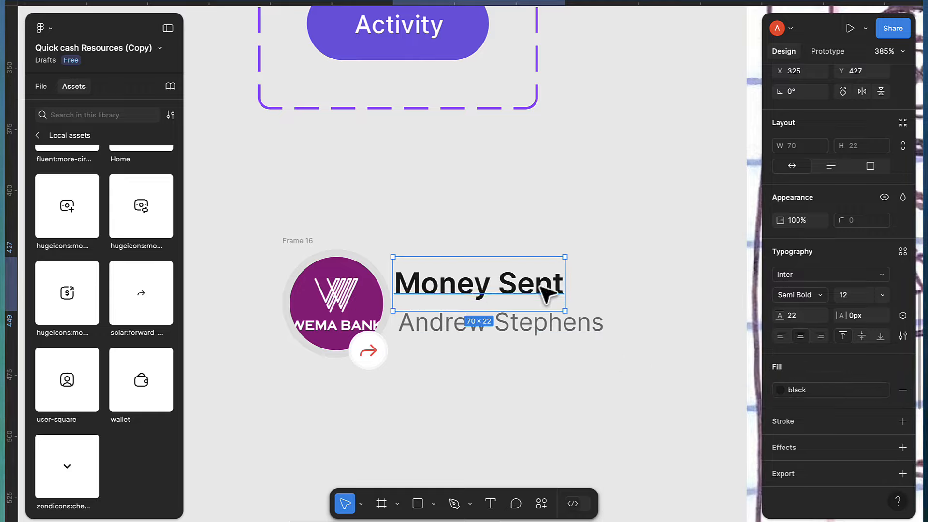
Set the line height of both Money Sent and the recipient name text to Auto
scroll(823, 317, "up", 3)
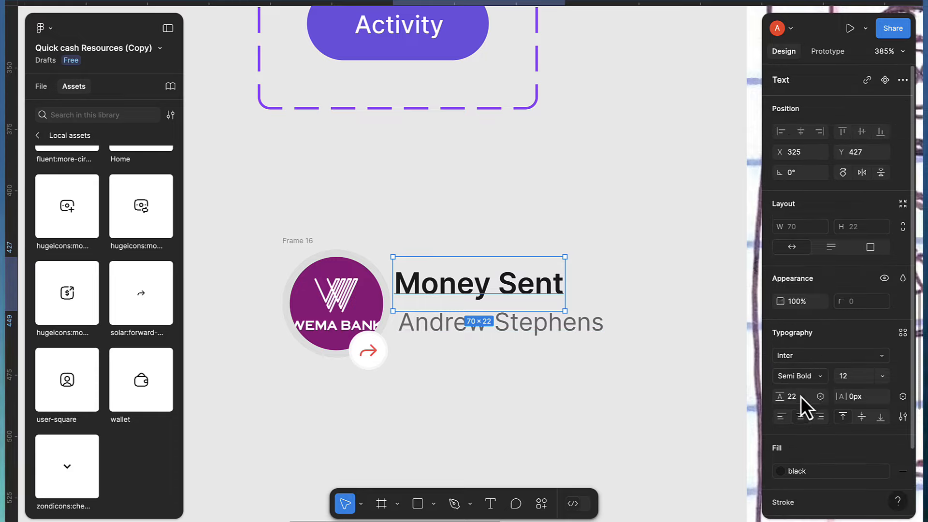
type("to")
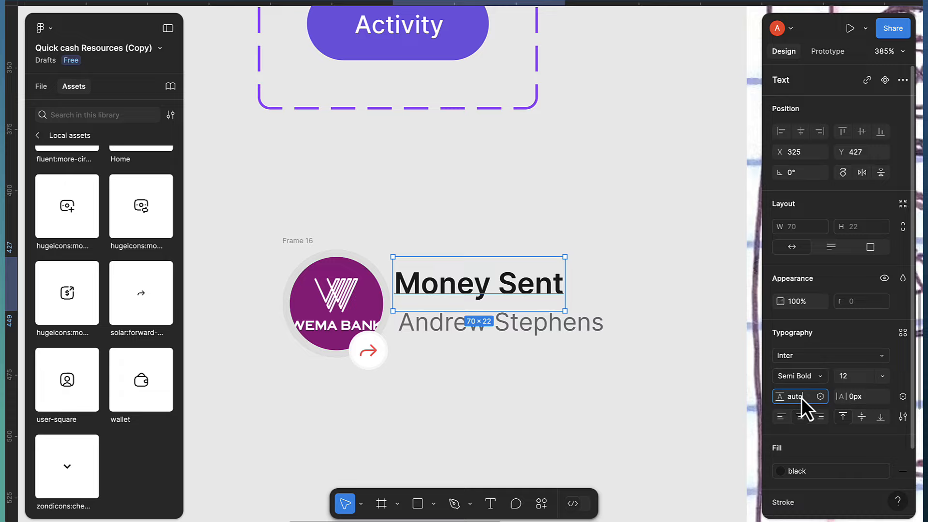
key("Return")
left_click(531, 338)
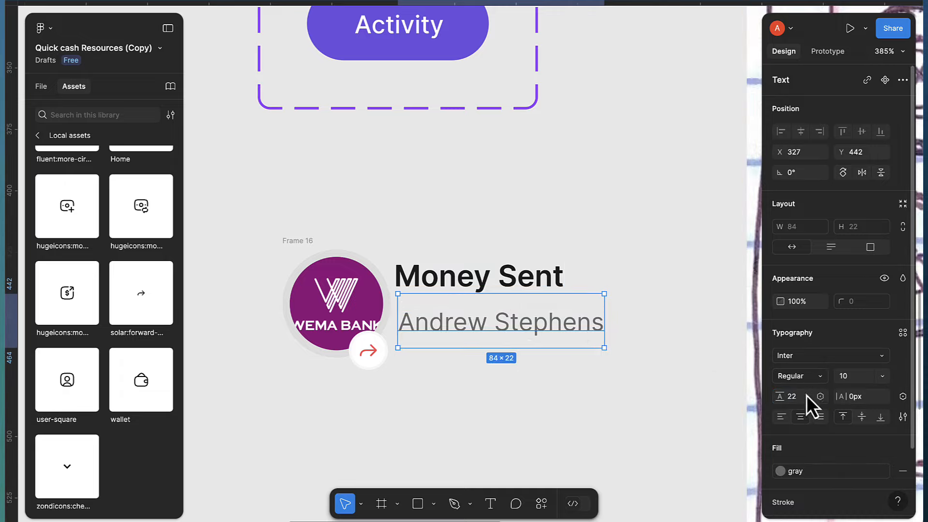
type("auto")
key("Return")
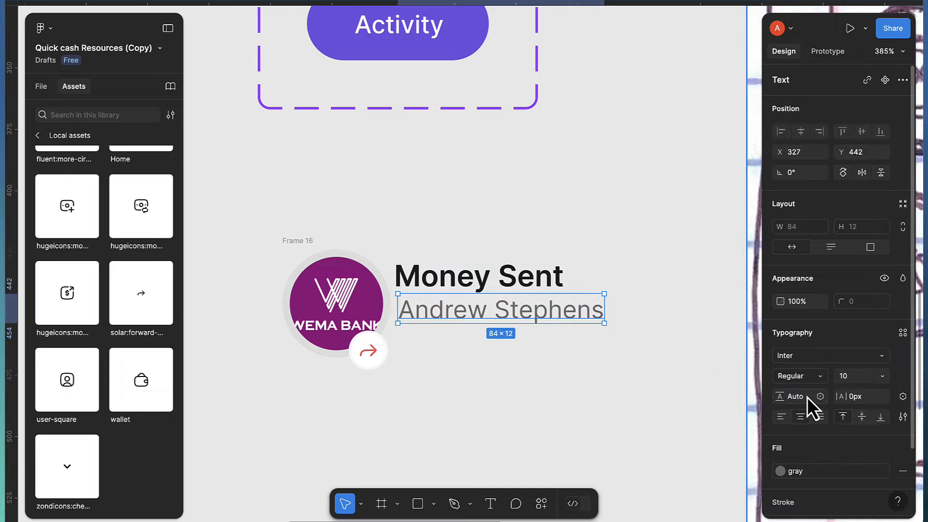
Stack Money Sent over the recipient name in a vertical auto-layout frame with a 2 px gap
left_click(460, 286, "shift")
key("shift+a")
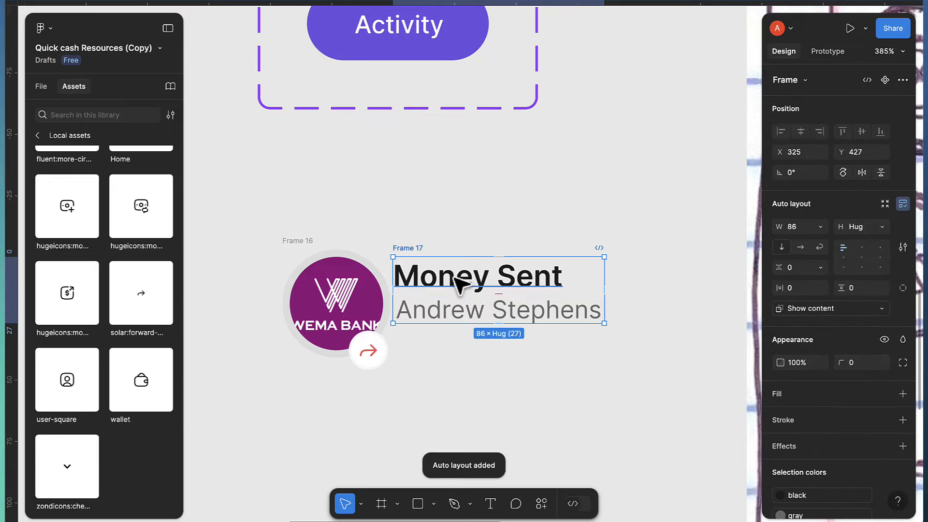
left_click_drag(415, 251, 435, 263)
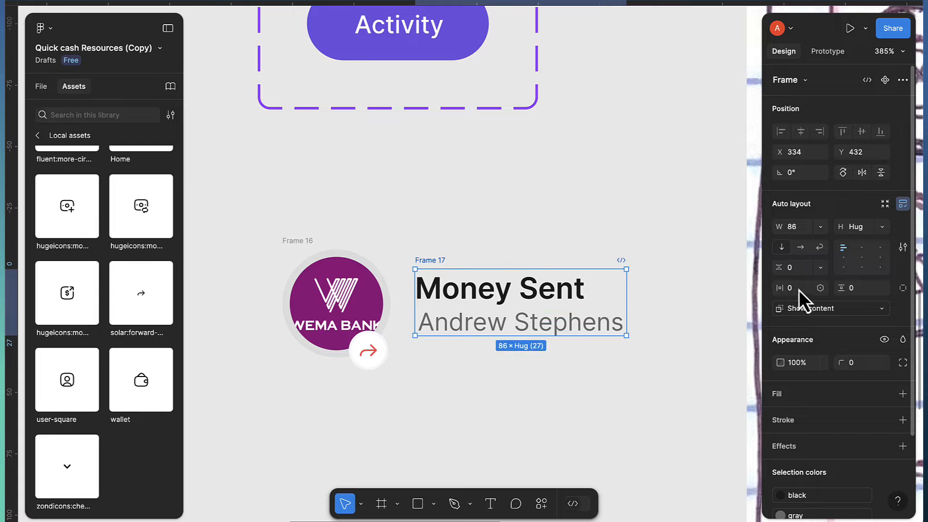
key("Up")
key("Up")
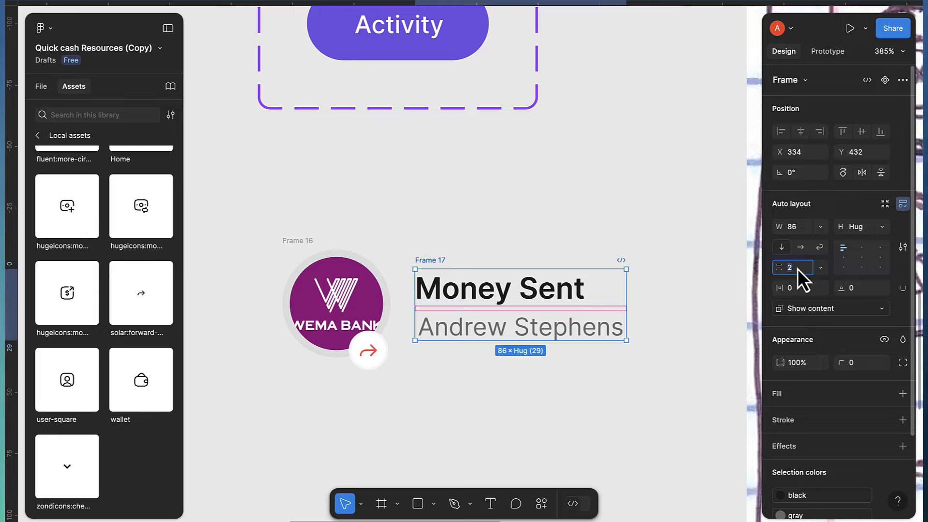
left_click(537, 333)
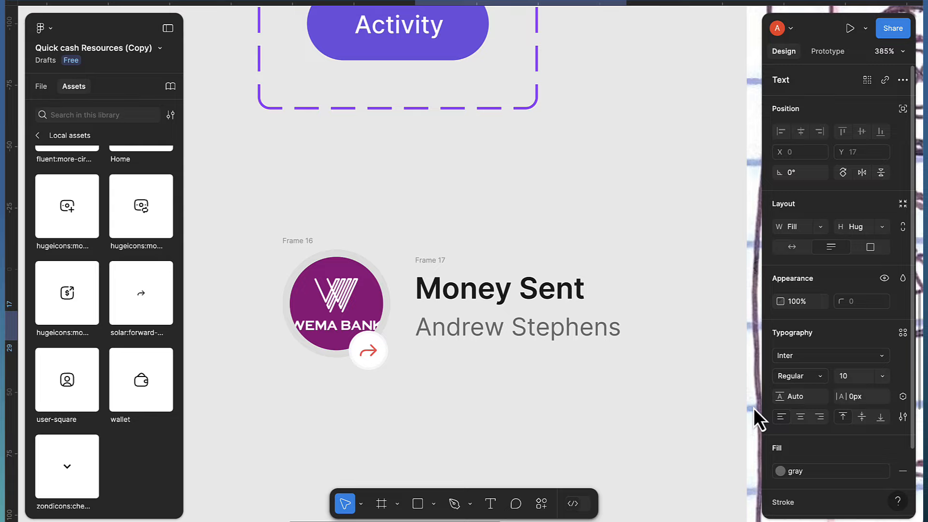
left_click(508, 299)
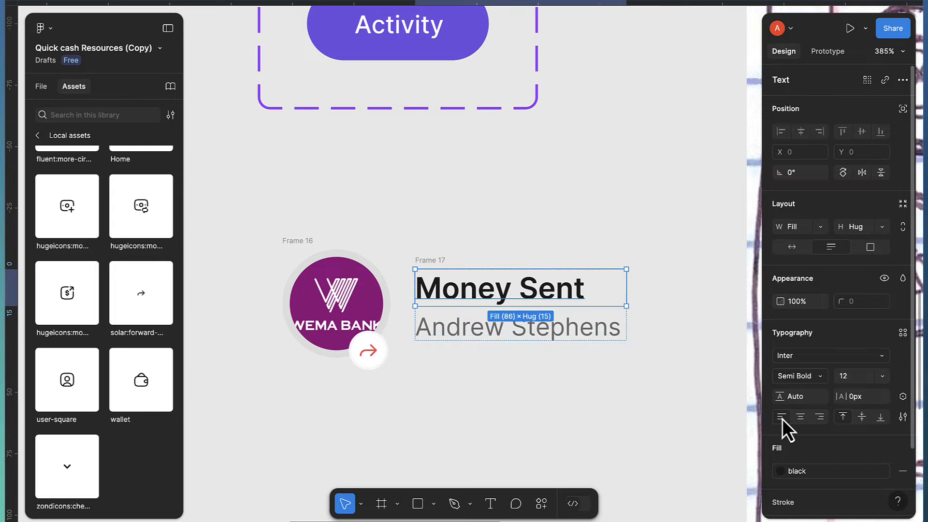
left_click(435, 245)
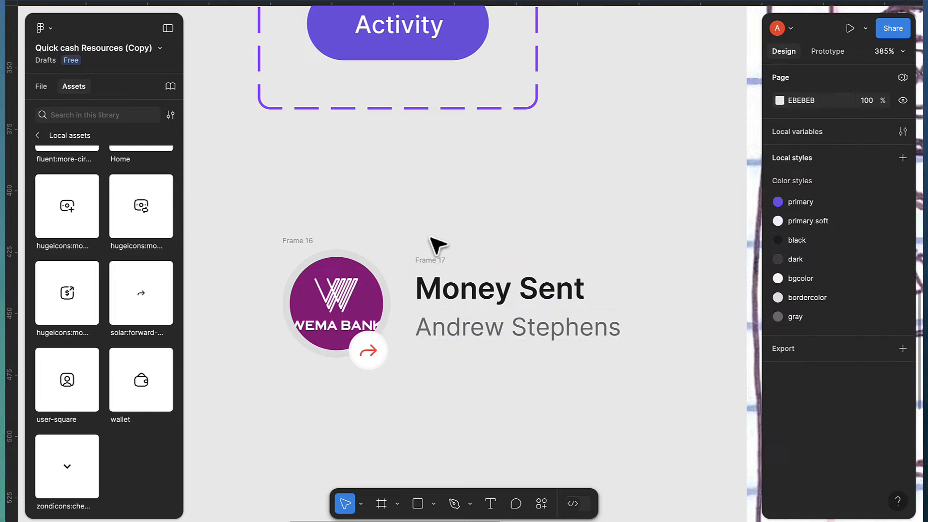
left_click(437, 261)
scroll(441, 263, "down", 2)
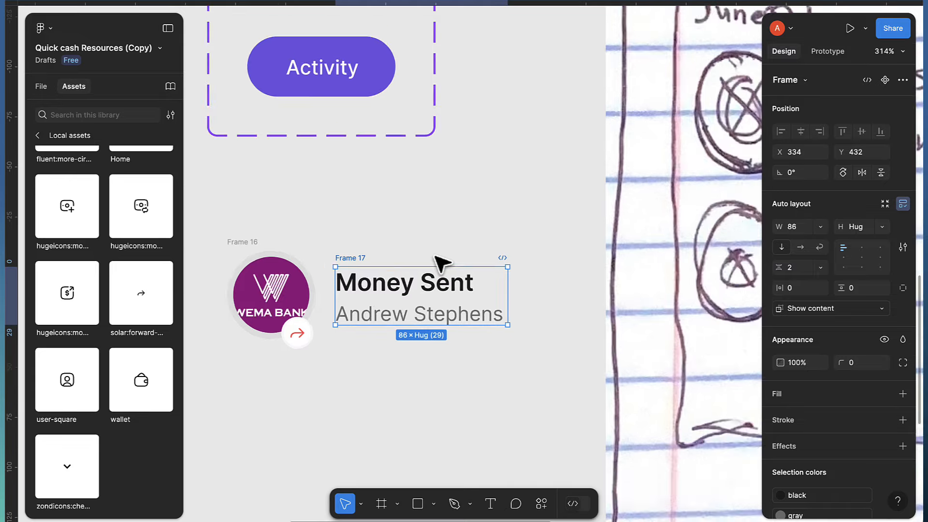
scroll(438, 264, "down", 5)
scroll(594, 197, "right", 5)
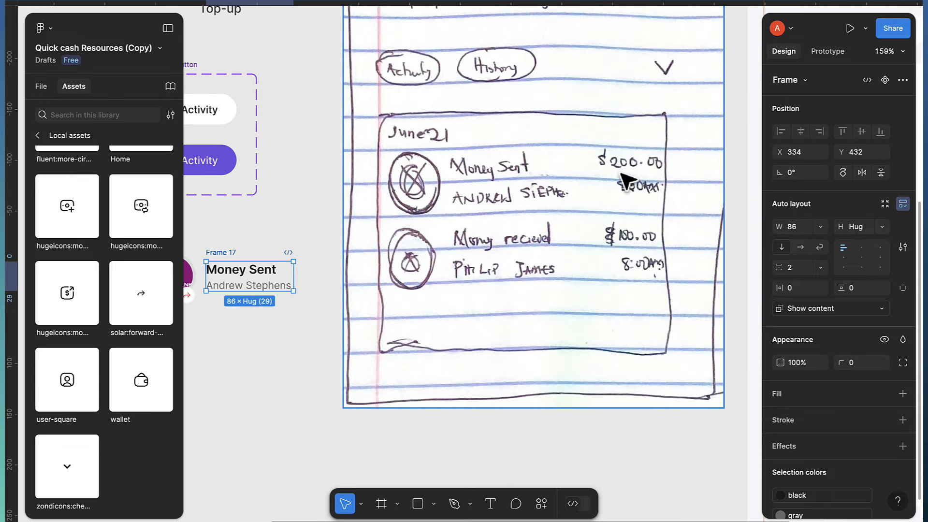
scroll(647, 196, "left", 6)
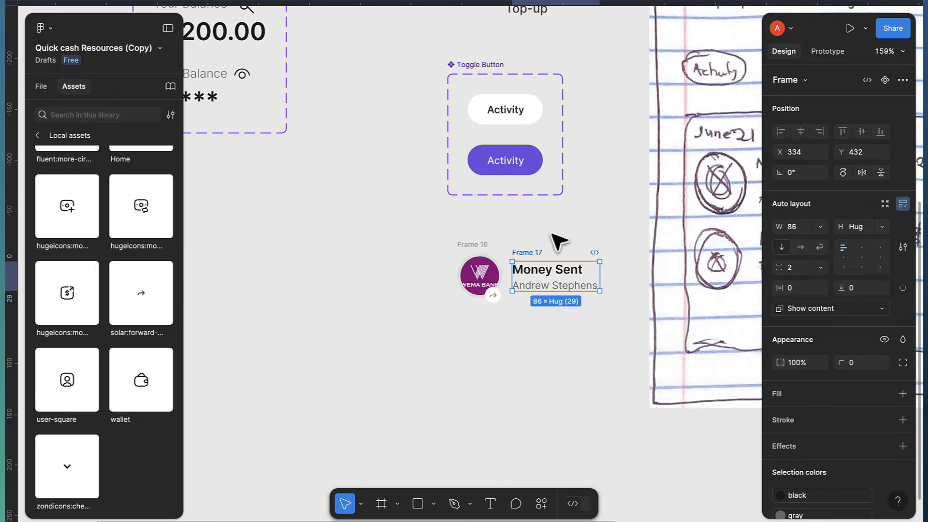
Select the Wema Bank logo frame and the text group together and drag them downward
left_click(473, 263)
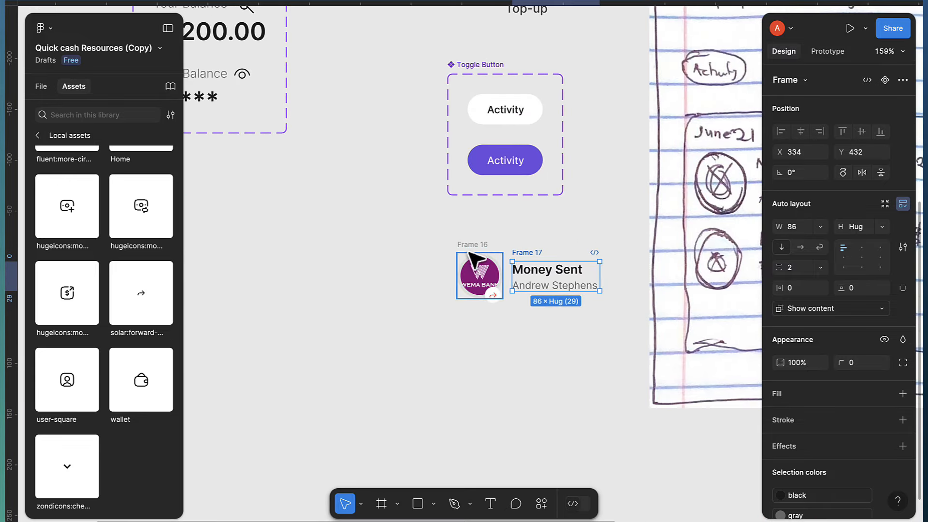
left_click(535, 261)
left_click_drag(429, 240, 580, 317)
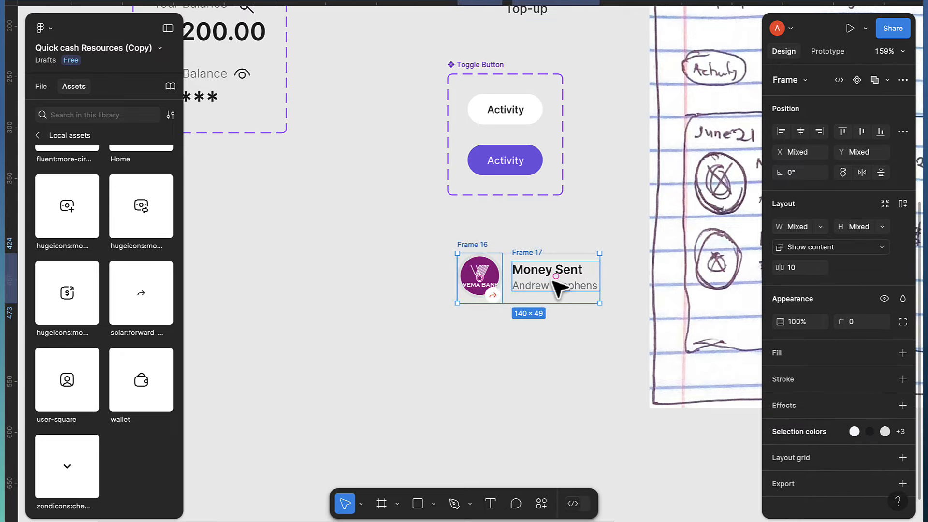
left_click_drag(555, 285, 742, 469)
Position the logo and text group below the hand-drawn sketch, then select the text group
scroll(696, 452, "right", 3)
scroll(700, 458, "right", 3)
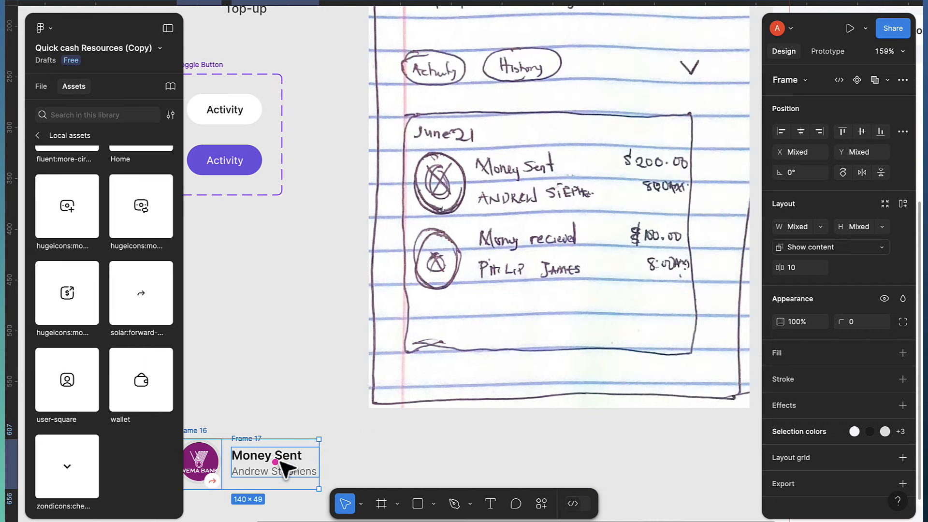
left_click_drag(285, 468, 513, 475)
key("ctrl+z")
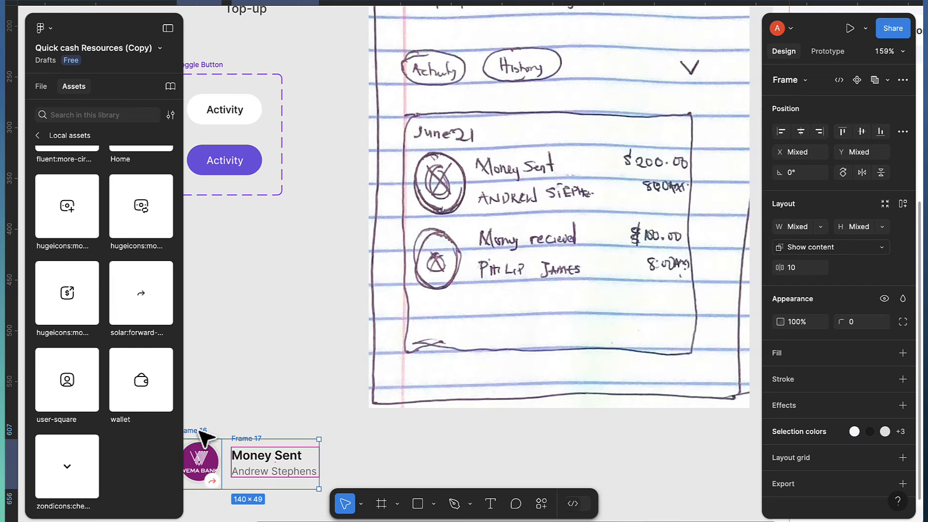
mouse_move(203, 438)
left_mouse_down()
mouse_move(271, 447)
mouse_move(432, 439)
left_mouse_up()
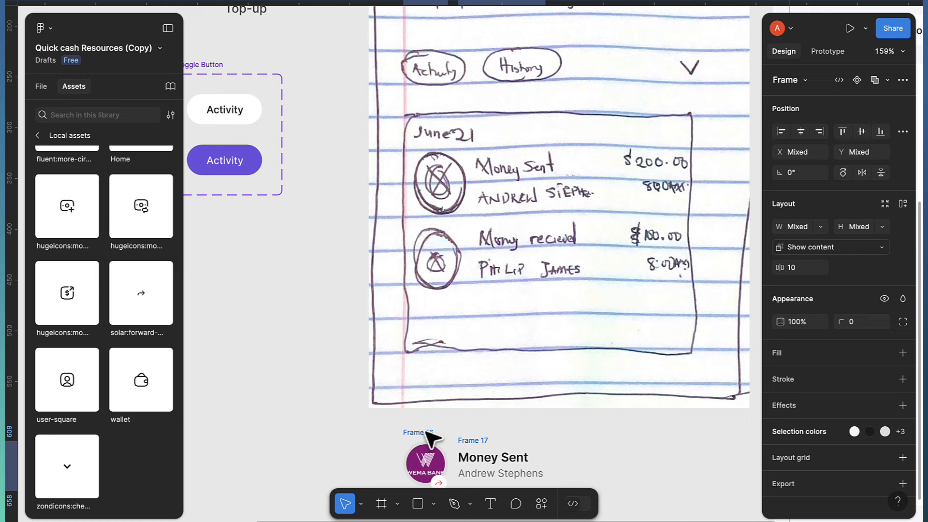
scroll(491, 429, "down", 3)
scroll(616, 394, "up", 3)
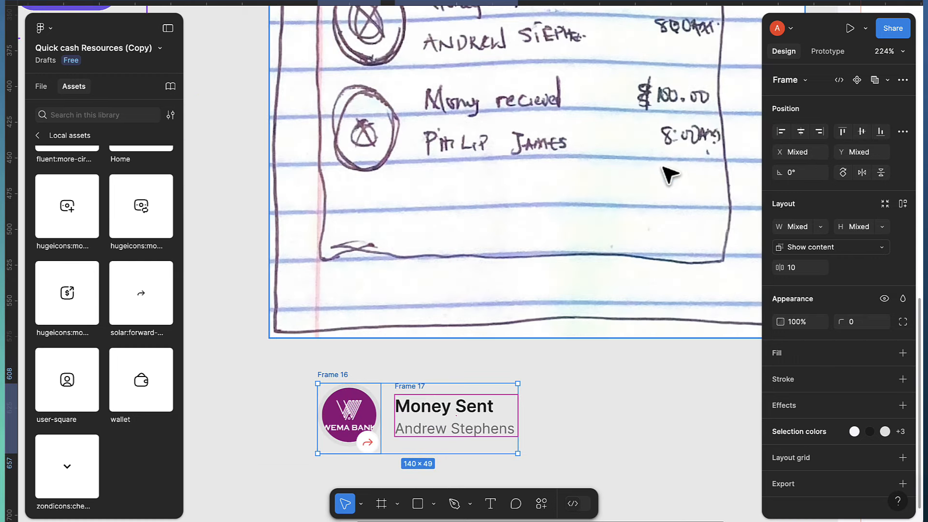
scroll(638, 261, "down", 1)
left_click(518, 404)
left_click(405, 382)
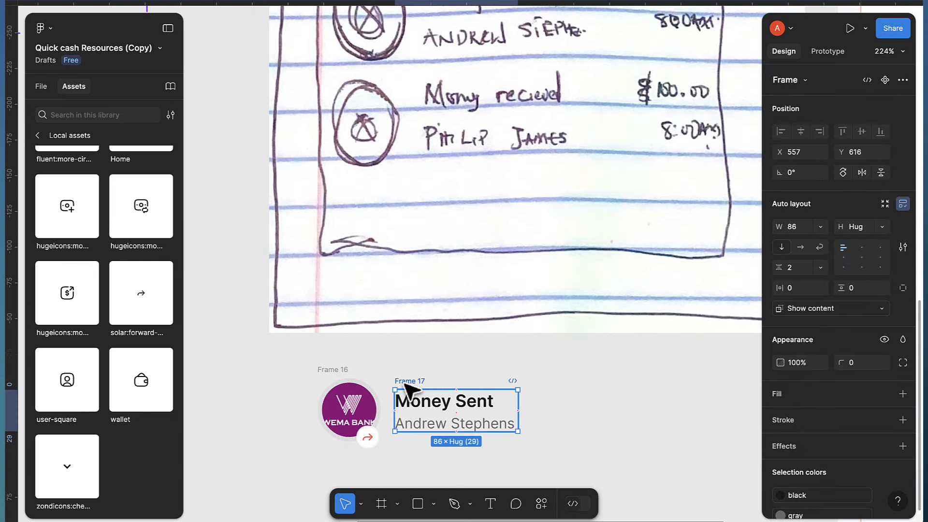
Duplicate the Money Sent text group and change the copy's title to $200.00
key("ctrl+d")
left_click(600, 393)
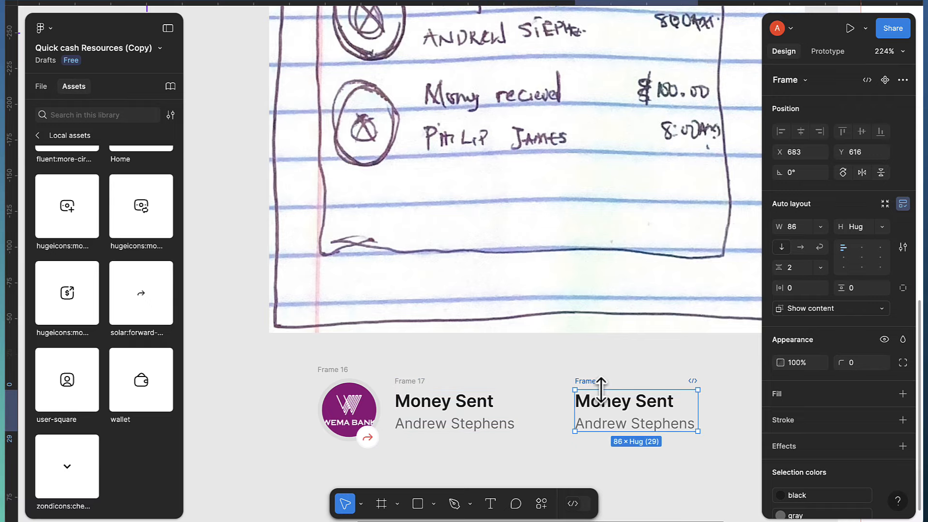
double_click(607, 402)
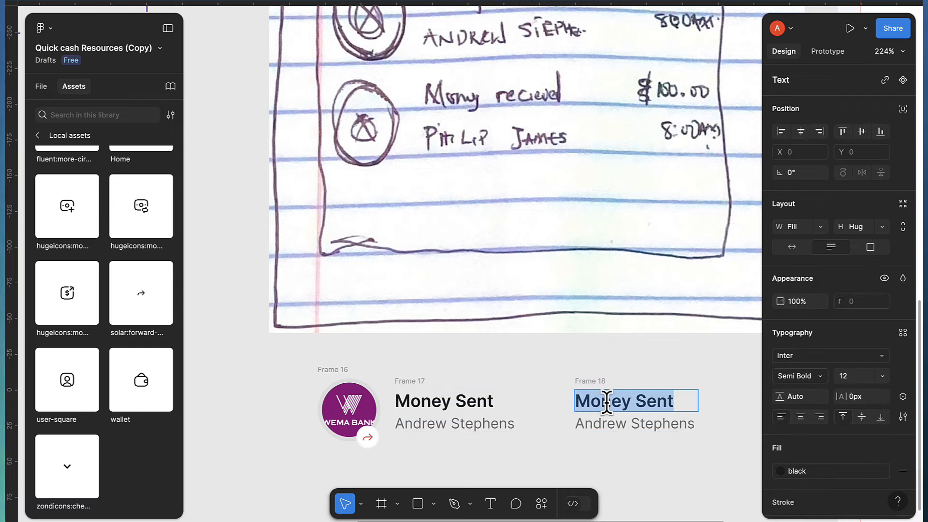
type("200")
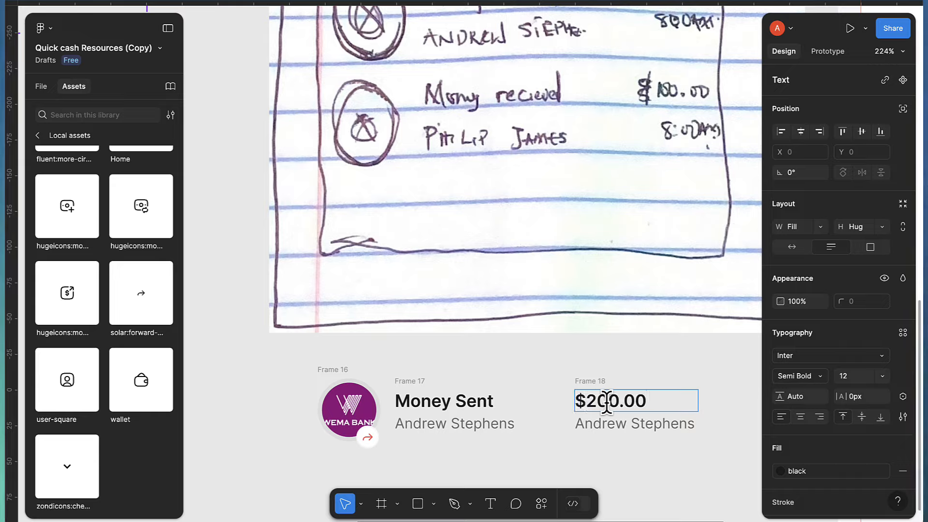
Replace the copied name line under $200.00 with 8:03 AM
left_click(606, 425)
double_click(605, 425)
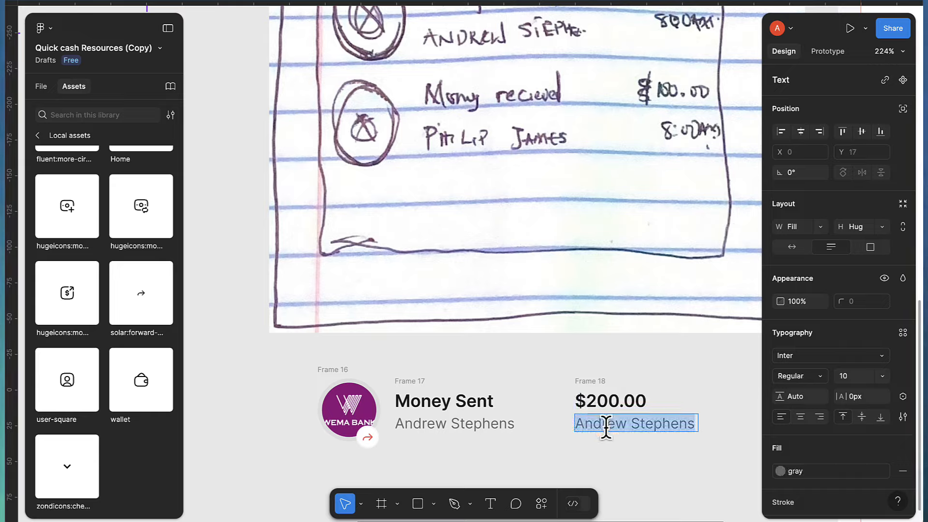
type("*")
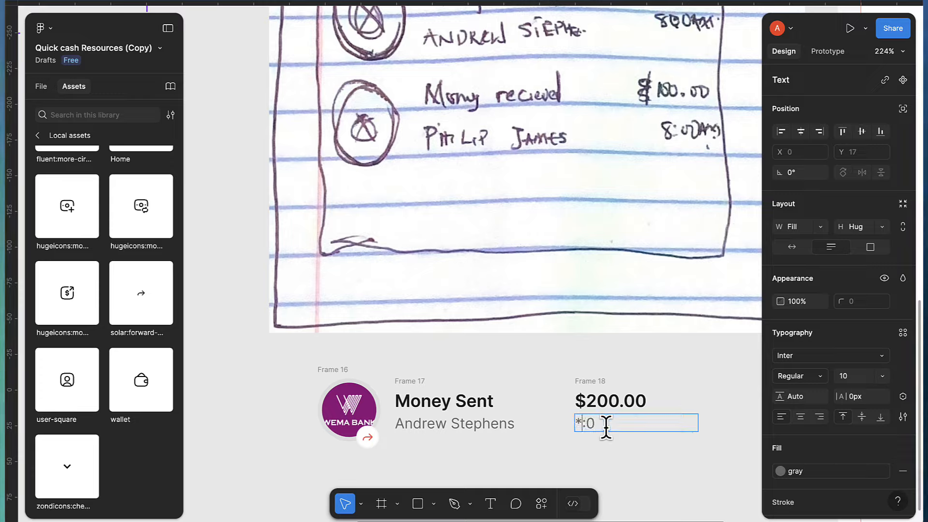
type("8")
left_click(534, 358)
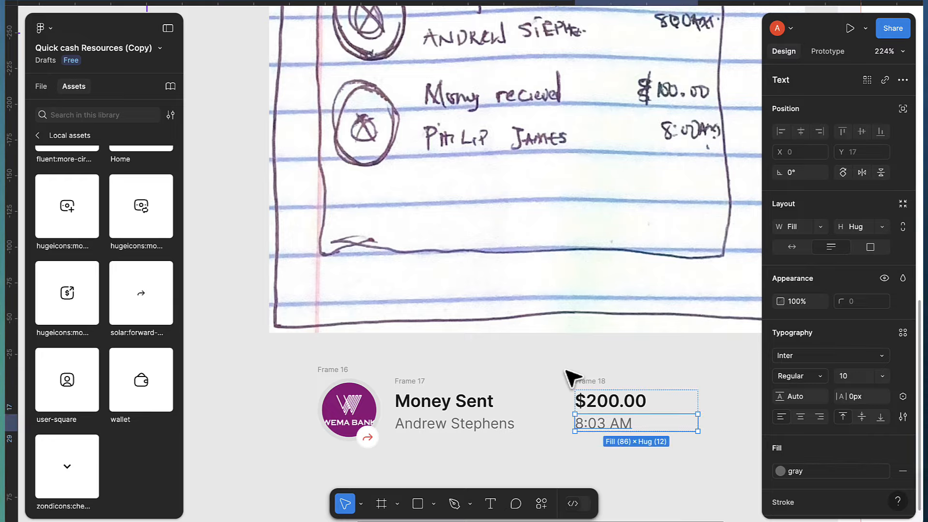
left_click(580, 381)
scroll(662, 431, "right", 1)
scroll(643, 420, "up", 5)
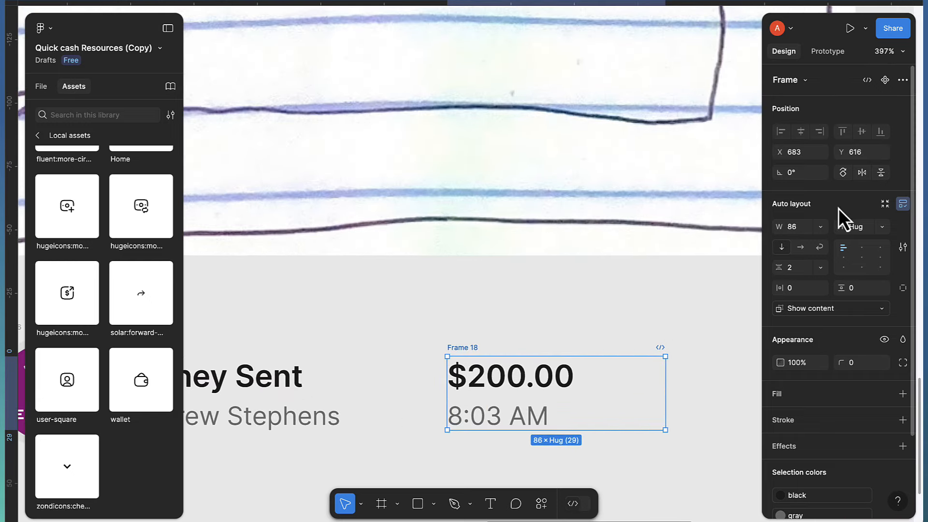
Set the widths of Frame 18, $200.00 and 8:03 AM to Hug contents
left_click(822, 229)
left_click(822, 240)
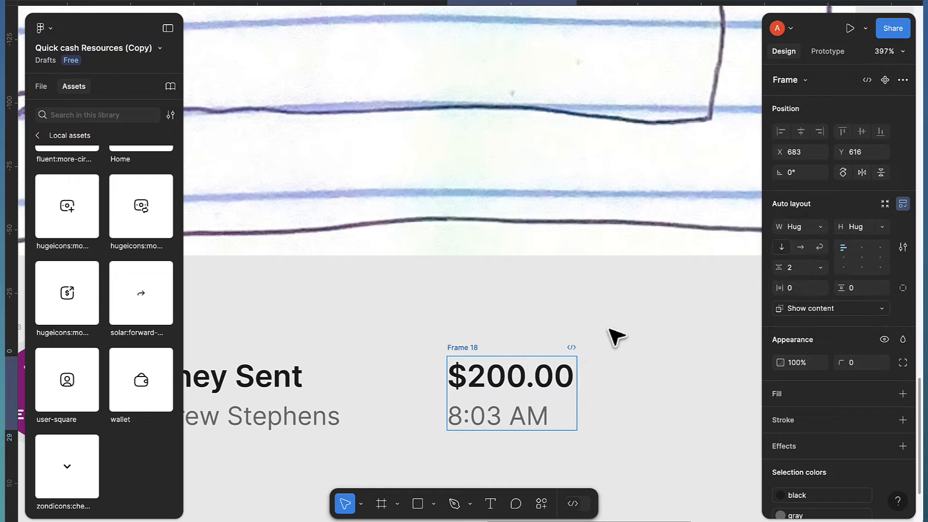
left_click(513, 384)
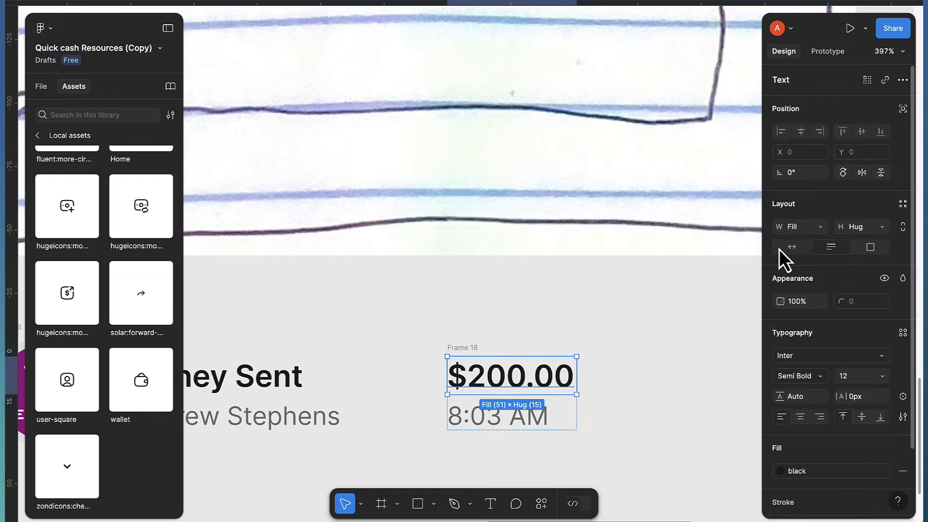
left_click(791, 247)
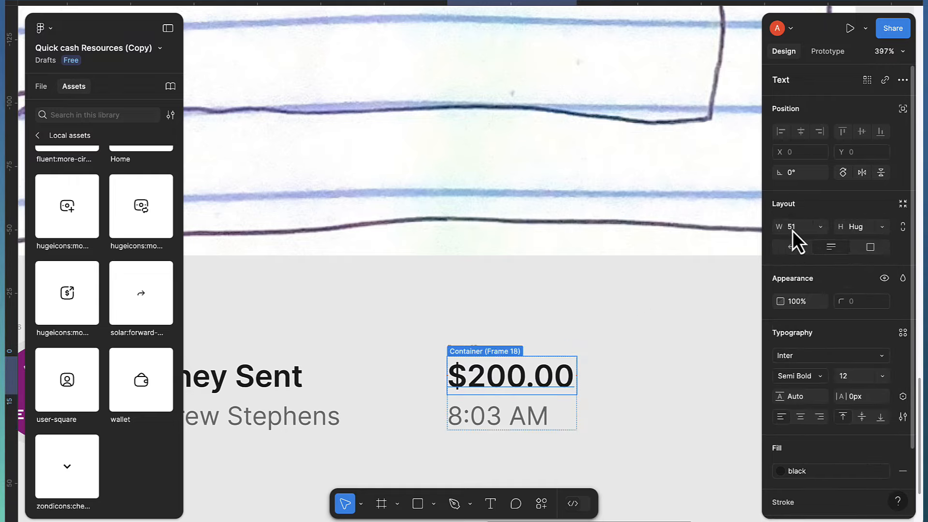
left_click(820, 227)
left_click(822, 213)
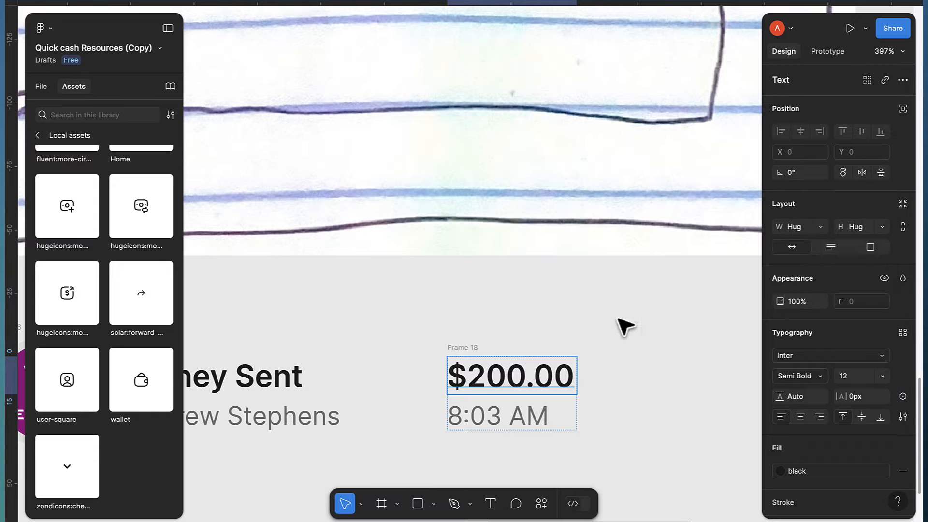
left_click(512, 418)
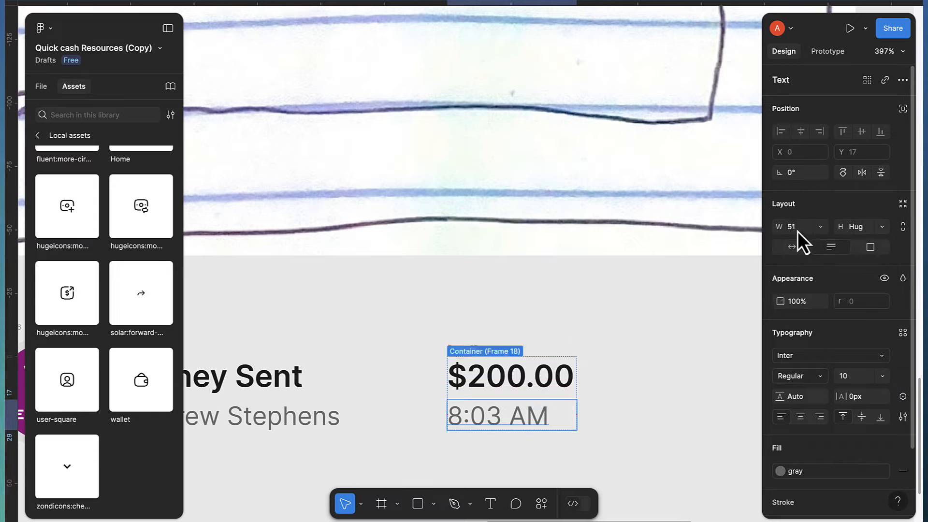
left_click(821, 227)
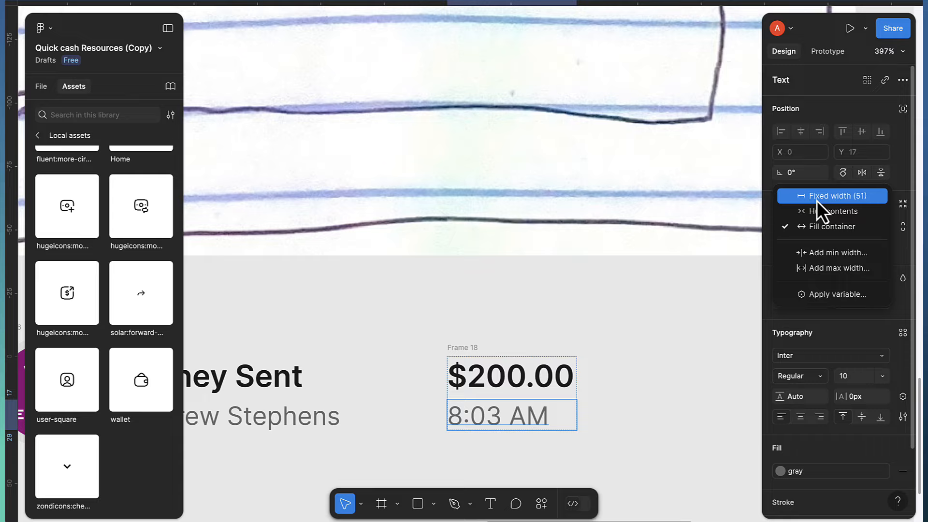
left_click(818, 213)
Set Frame 18's auto layout alignment to top-right so 8:03 AM sits flush right
left_click(607, 463)
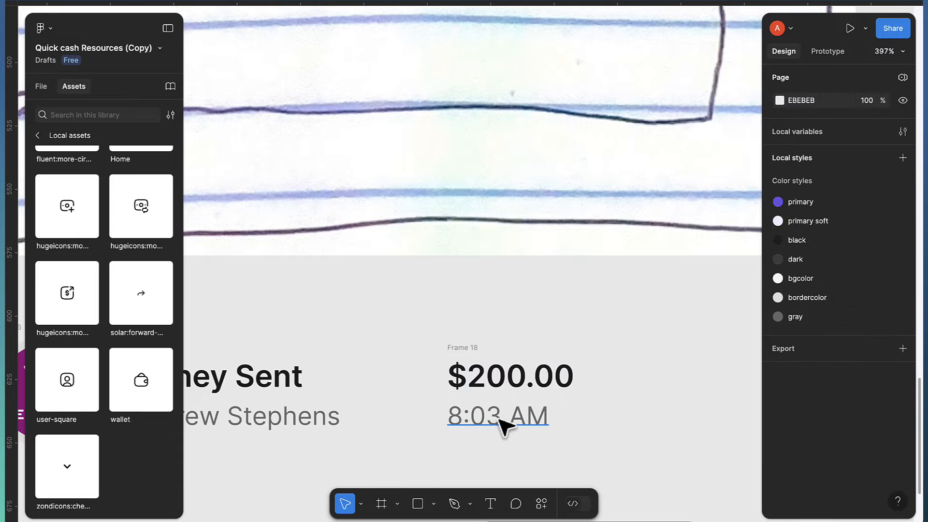
scroll(442, 419, "down", 6)
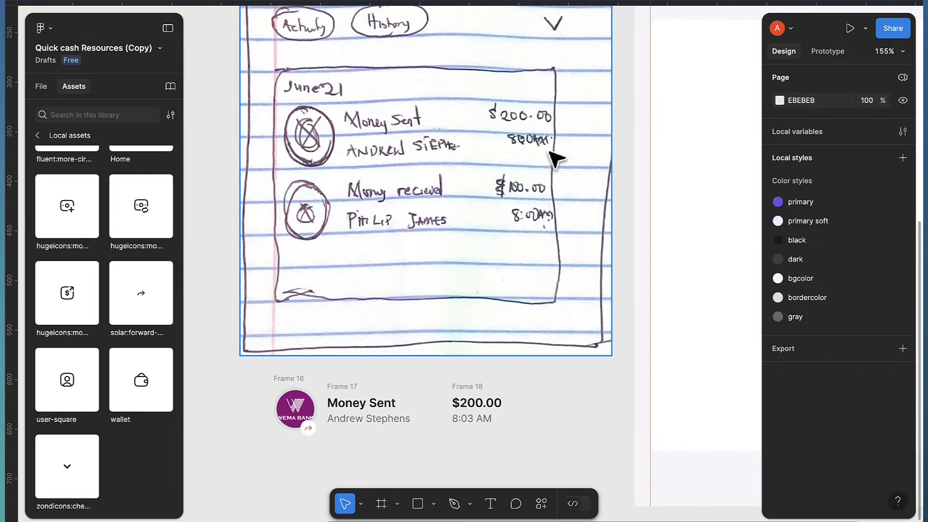
scroll(551, 337, "down", 3)
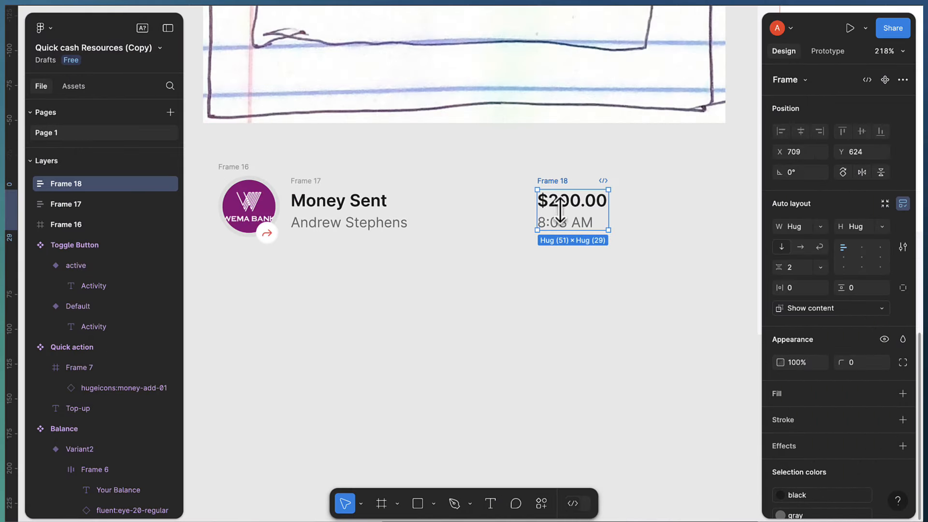
scroll(566, 213, "up", 2)
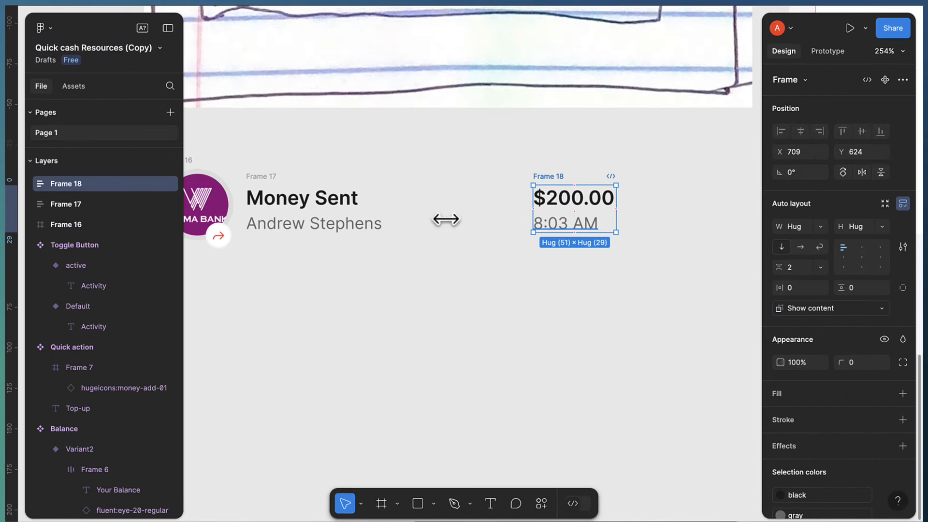
scroll(586, 213, "up", 2)
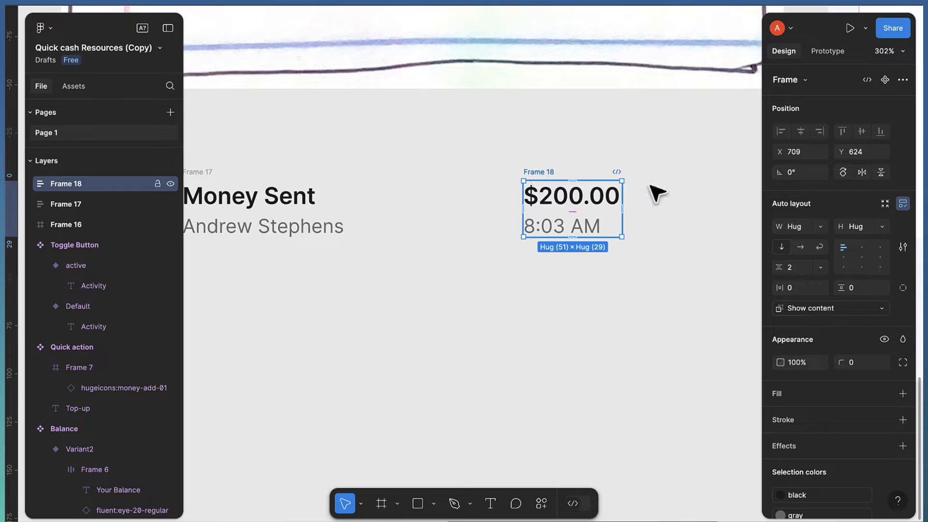
left_click(880, 252)
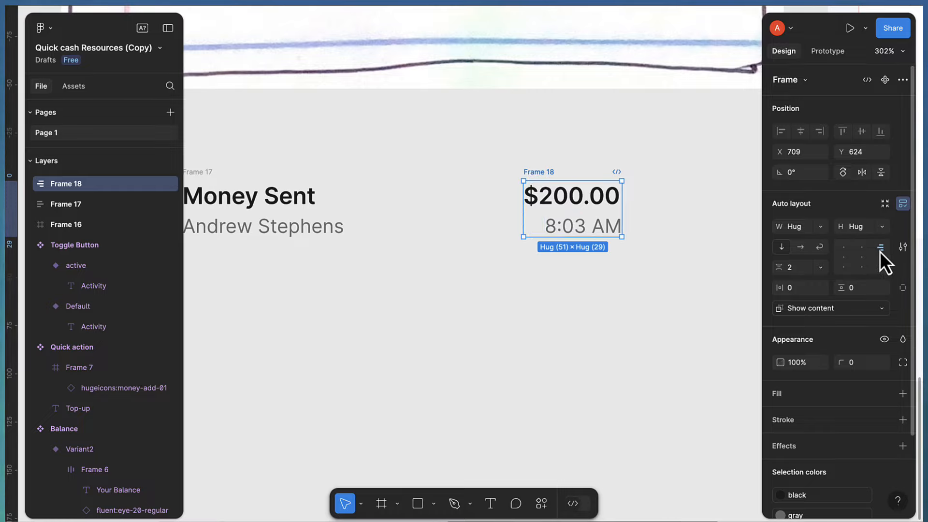
scroll(416, 237, "left", 3)
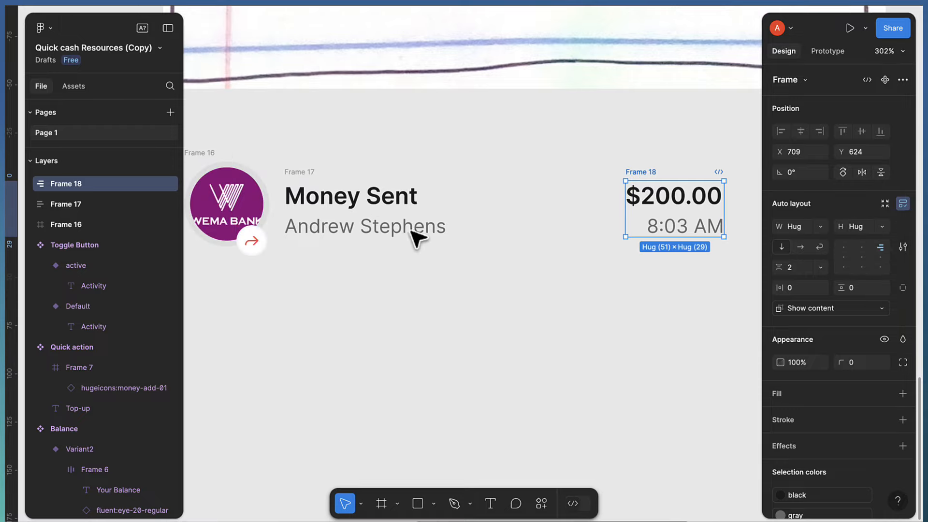
left_click(357, 233)
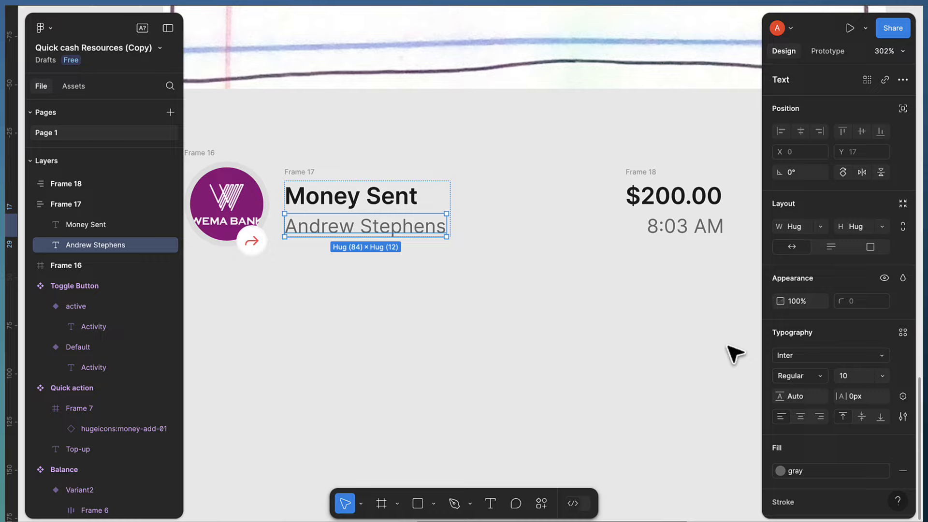
Apply the uppercase (AG) case option to the recipient name text in Type settings
scroll(861, 322, "down", 2)
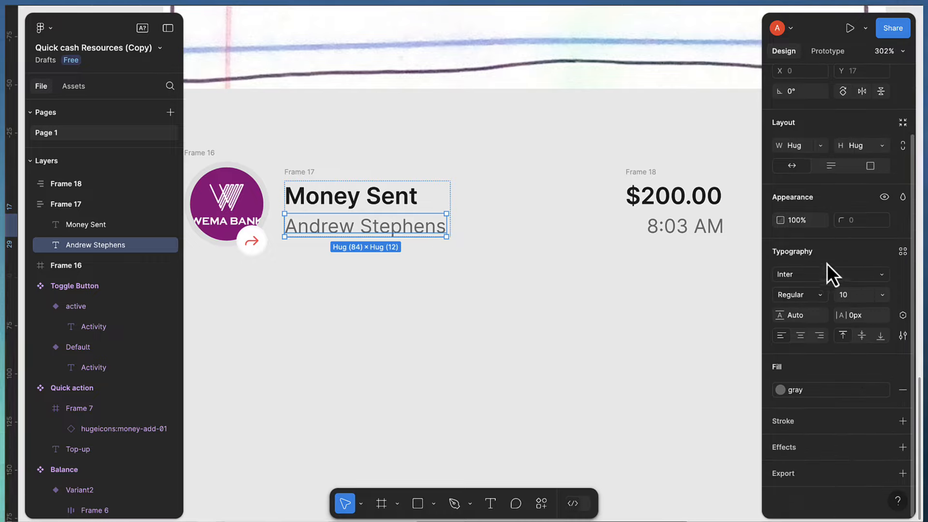
left_click(901, 338)
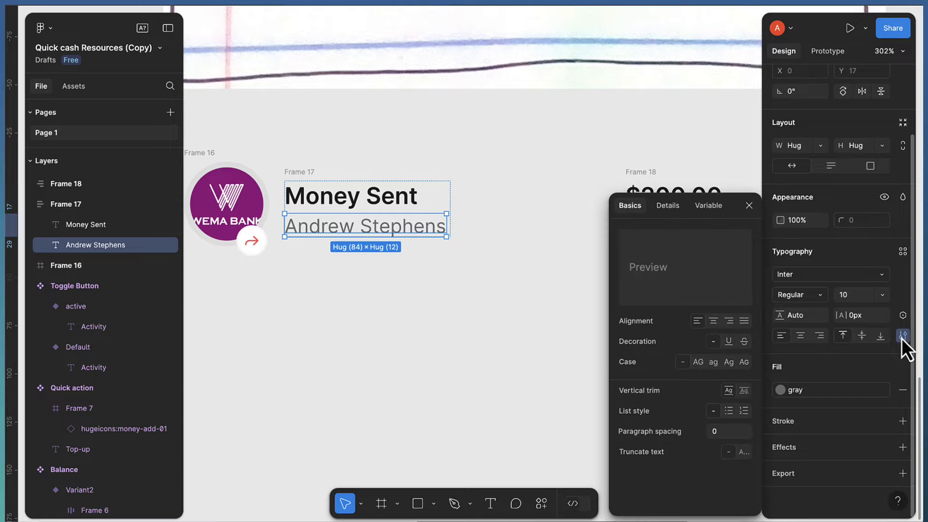
left_click(699, 362)
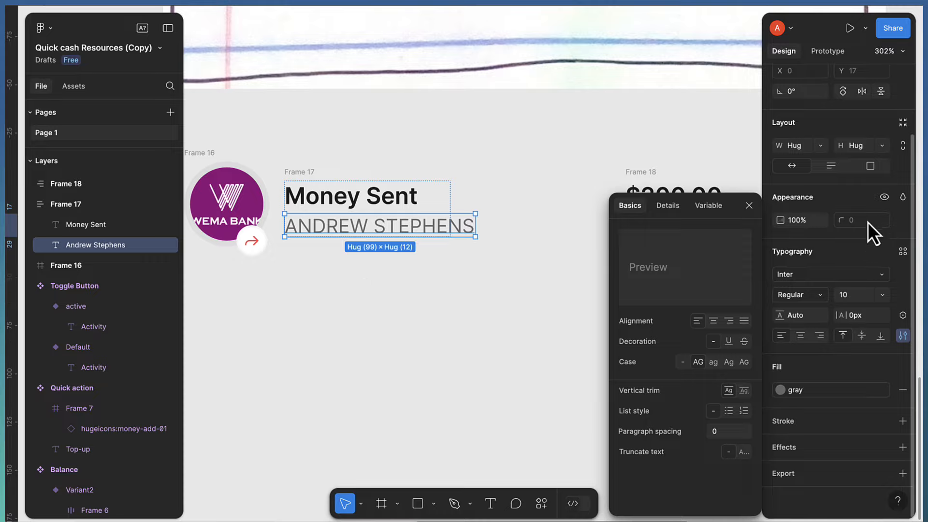
left_click(371, 201)
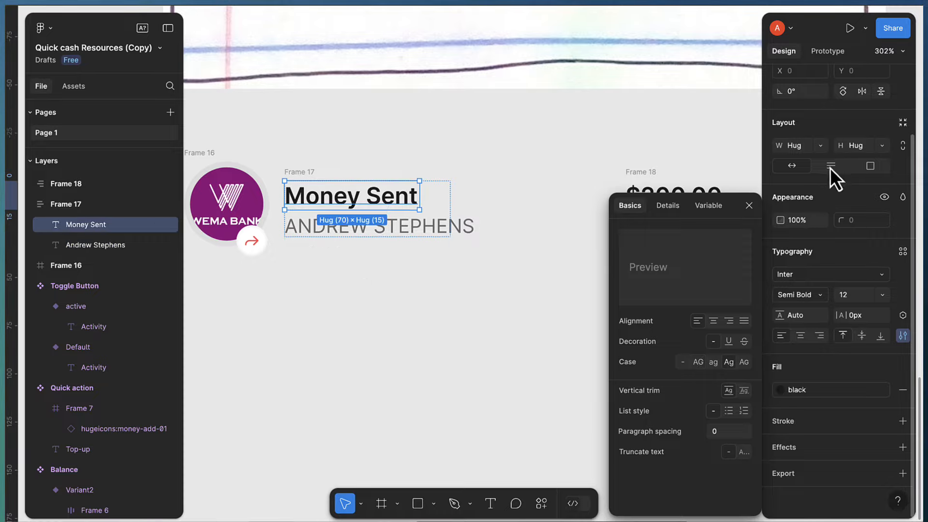
left_click(794, 163)
left_click(401, 278)
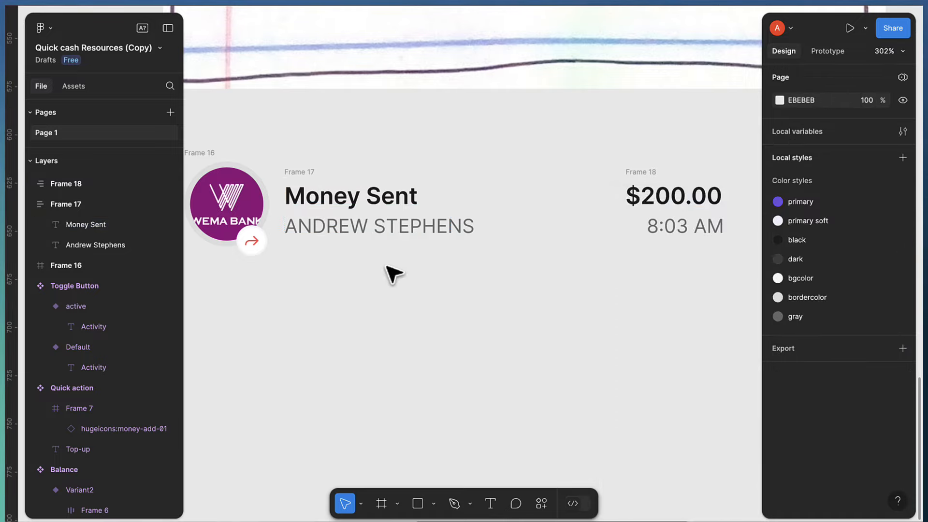
Wrap the bank logo frame and Money Sent text group in a horizontal auto layout with gap 8
scroll(428, 276, "up", 1)
scroll(447, 276, "left", 3)
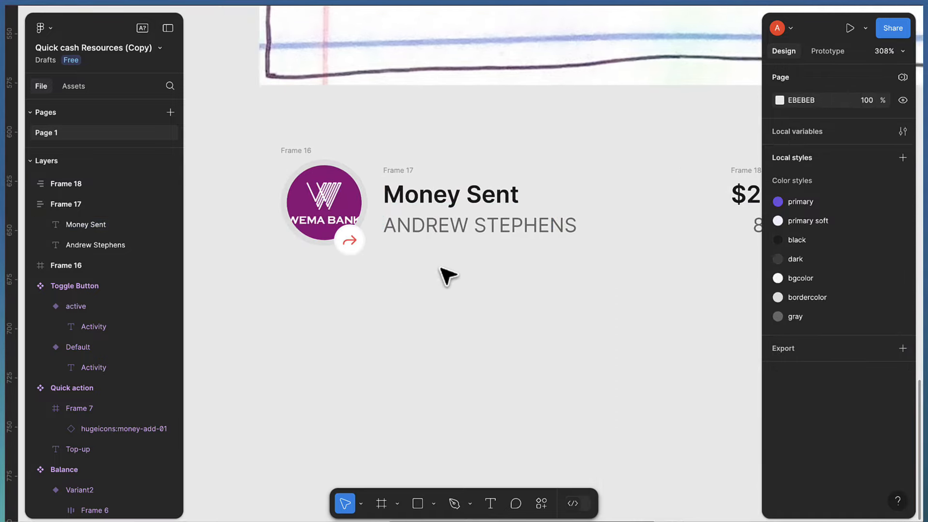
left_click(306, 151)
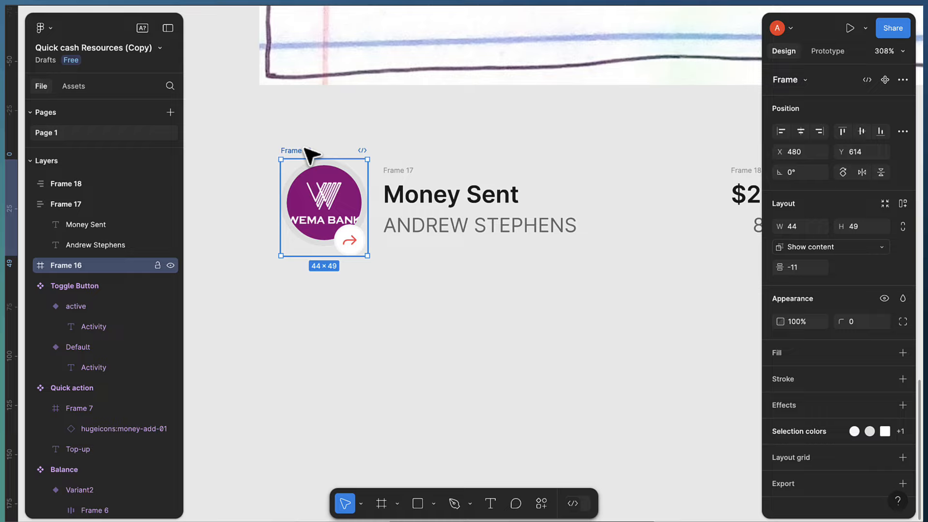
left_click(395, 173, "shift")
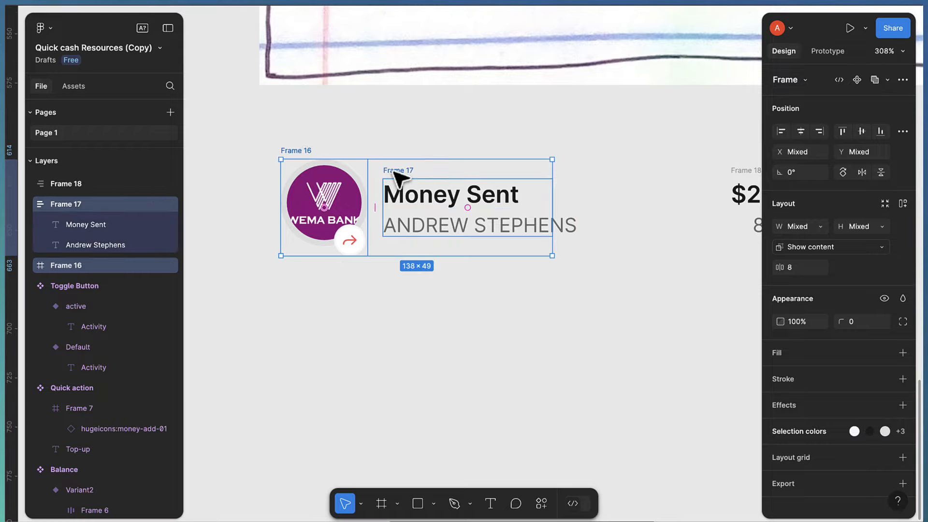
key("shift+a")
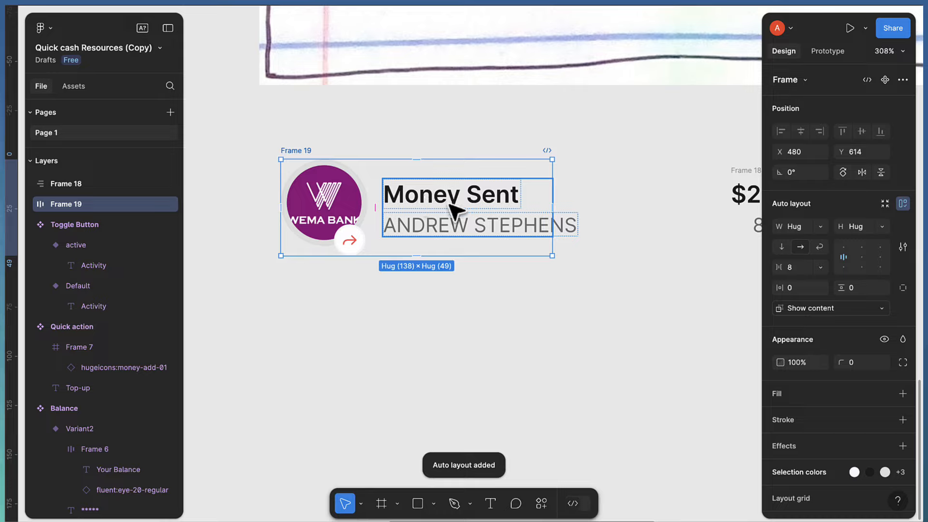
Set Frame 17's width to Hug contents and select the whole logo-and-name row
left_click(466, 225)
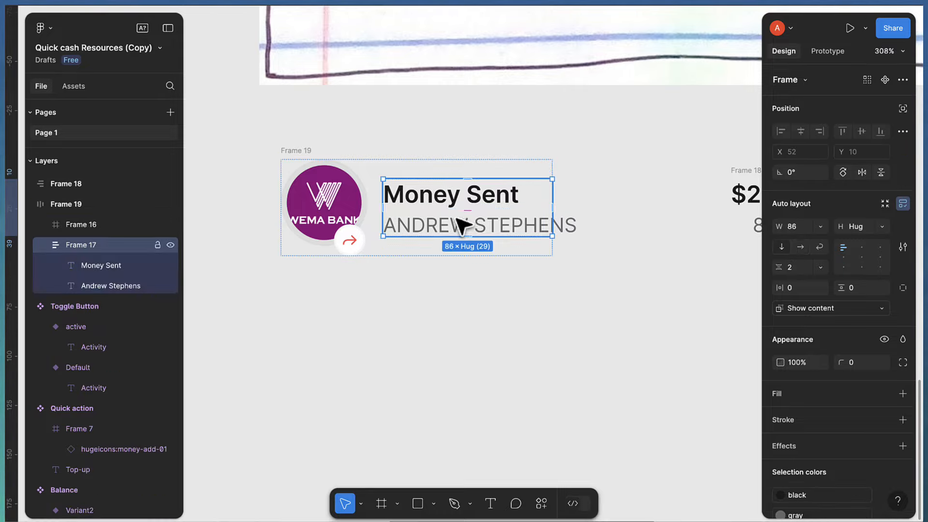
left_click(817, 229)
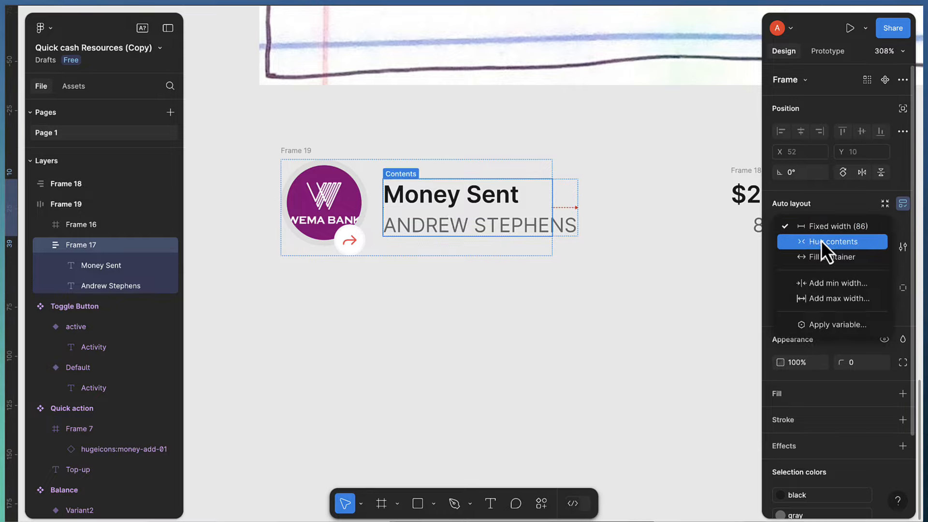
left_click(821, 240)
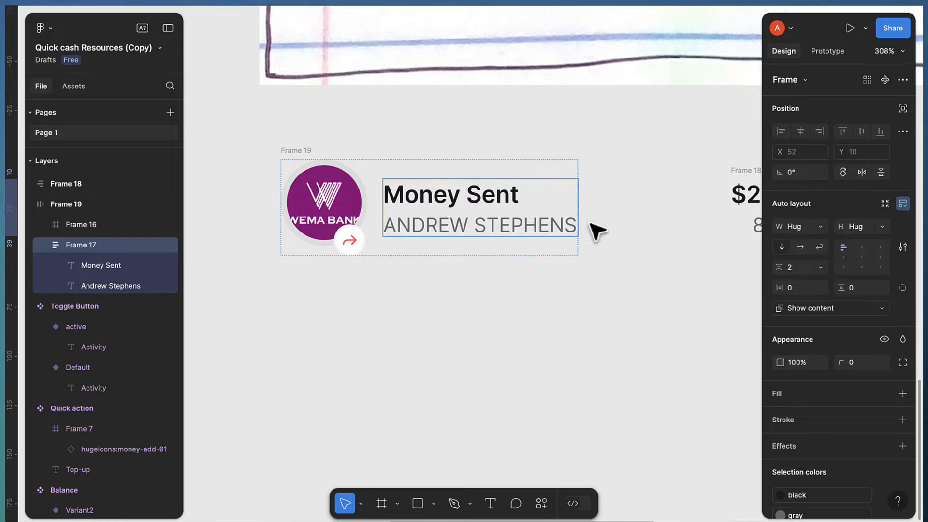
left_click(309, 156)
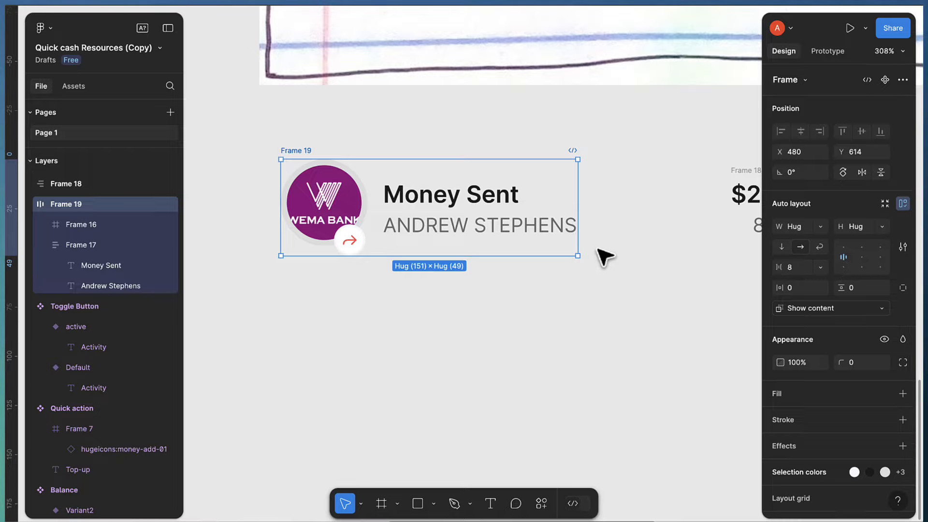
scroll(604, 257, "right", 2)
scroll(624, 227, "right", 2)
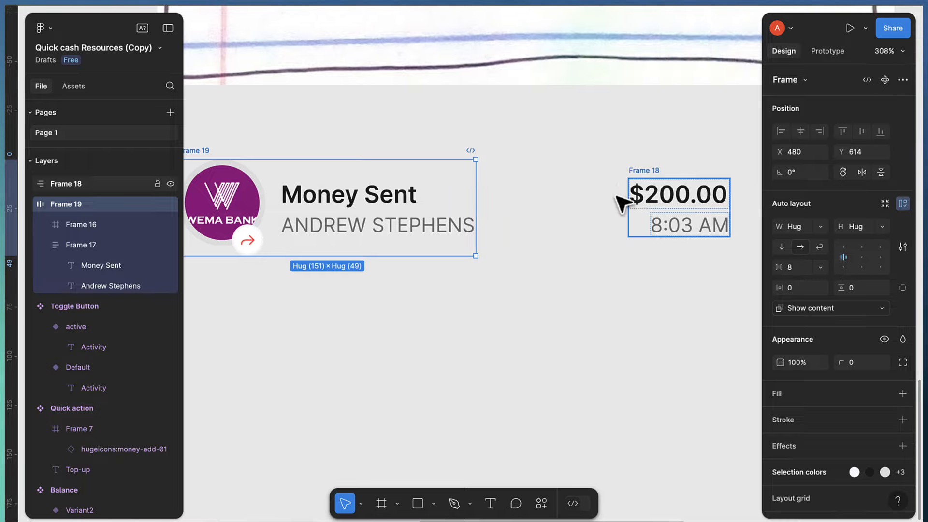
scroll(639, 179, "down", 1)
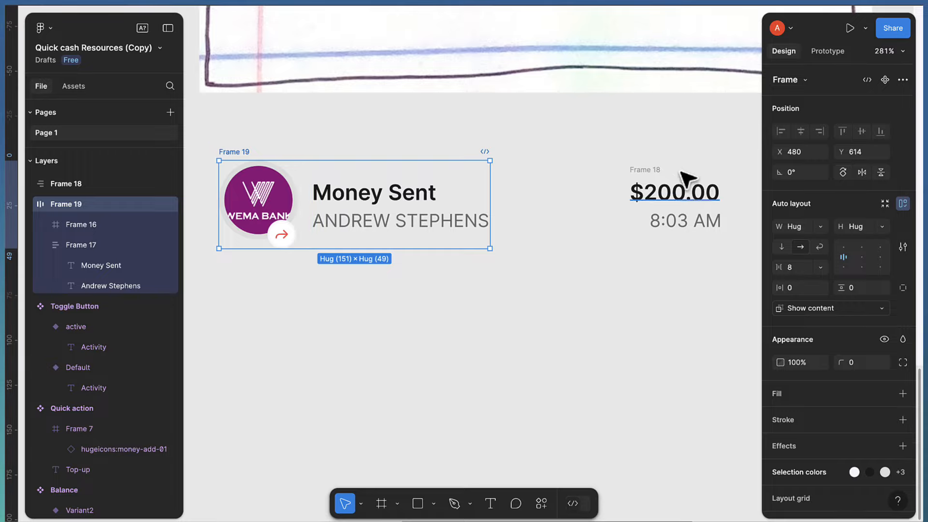
Wrap the logo-and-name row and the $200.00 / 8:03 AM block in an auto-layout frame named Transaction
left_click(659, 171, "shift")
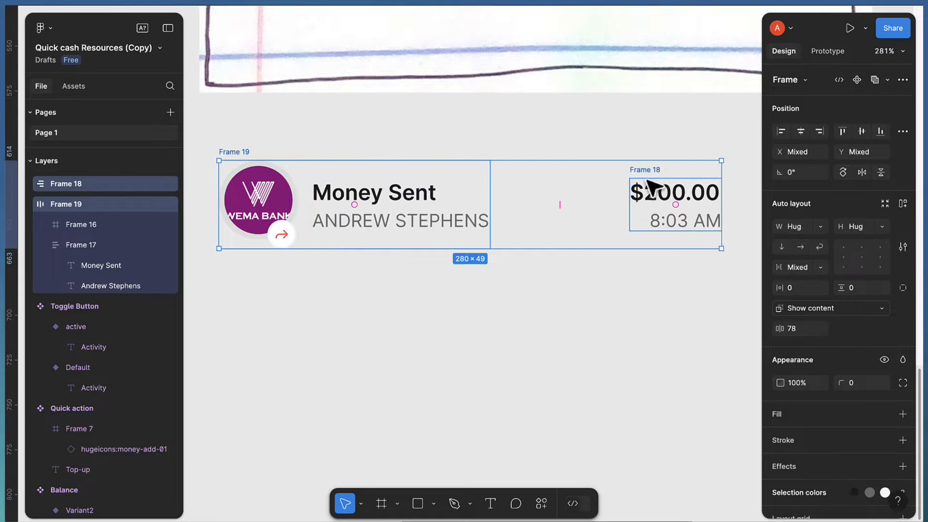
key("shift+a")
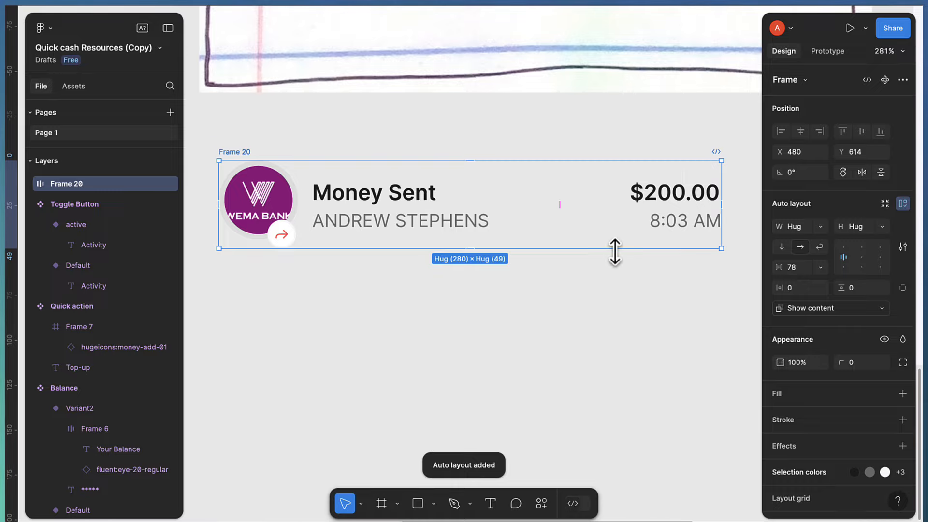
double_click(244, 151)
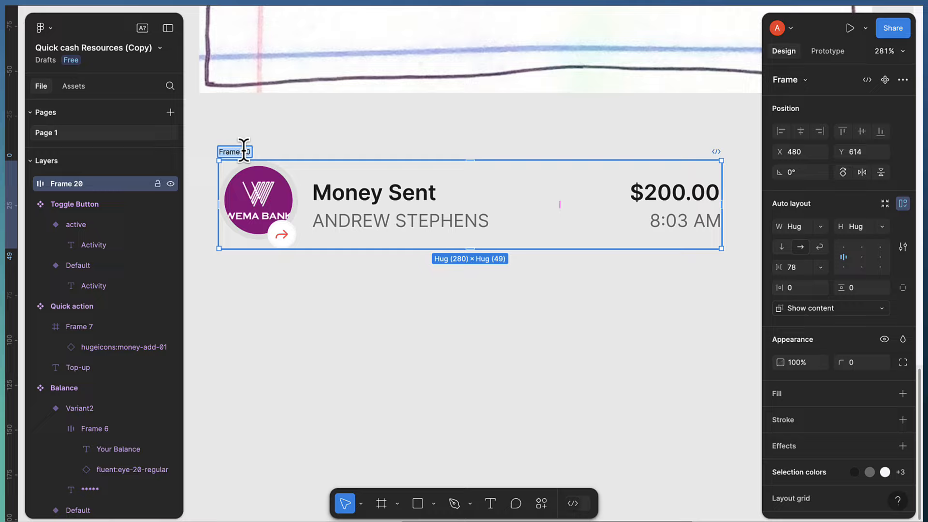
type("N")
type("rans")
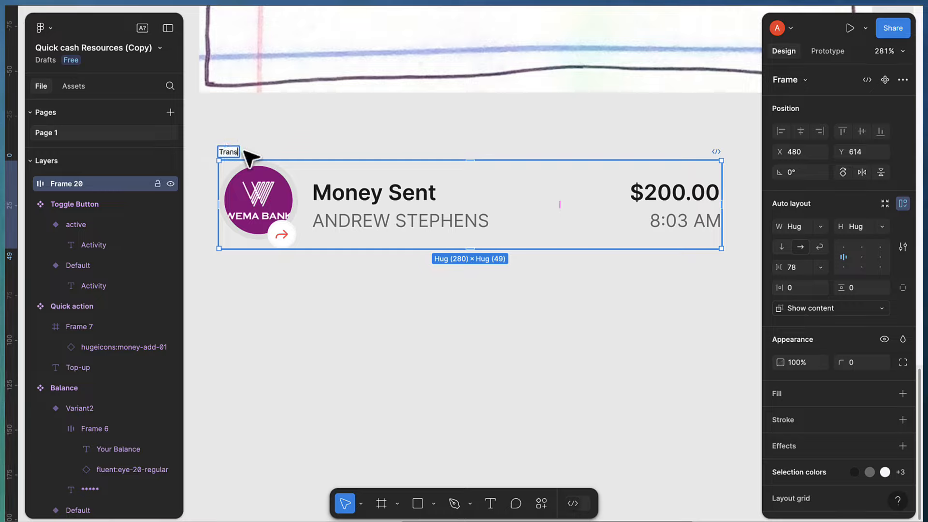
type("action")
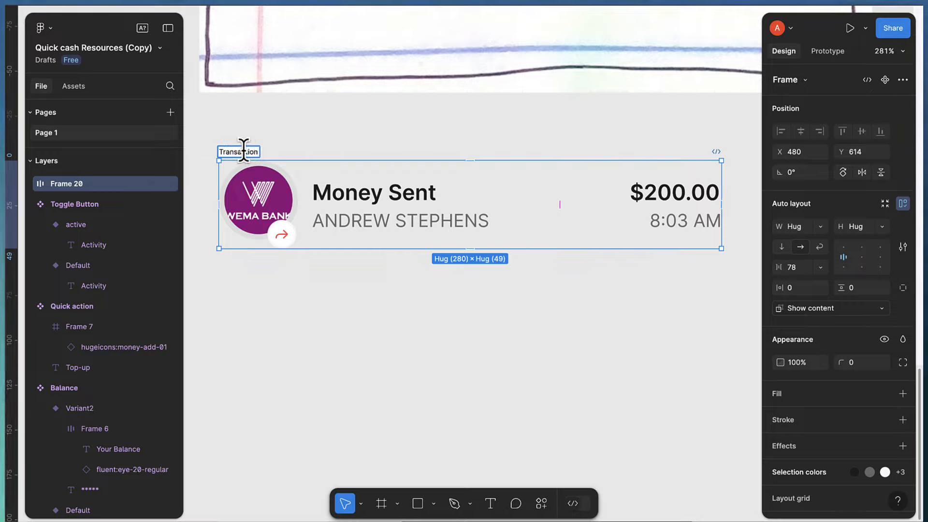
key("Return")
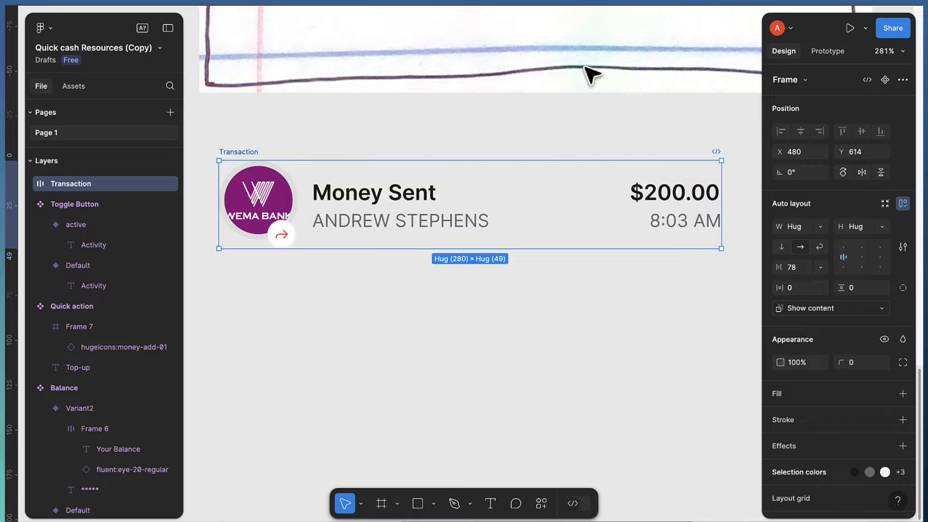
Make Transaction a component and bind Money Sent and the recipient name to text properties type and name
left_click(881, 84)
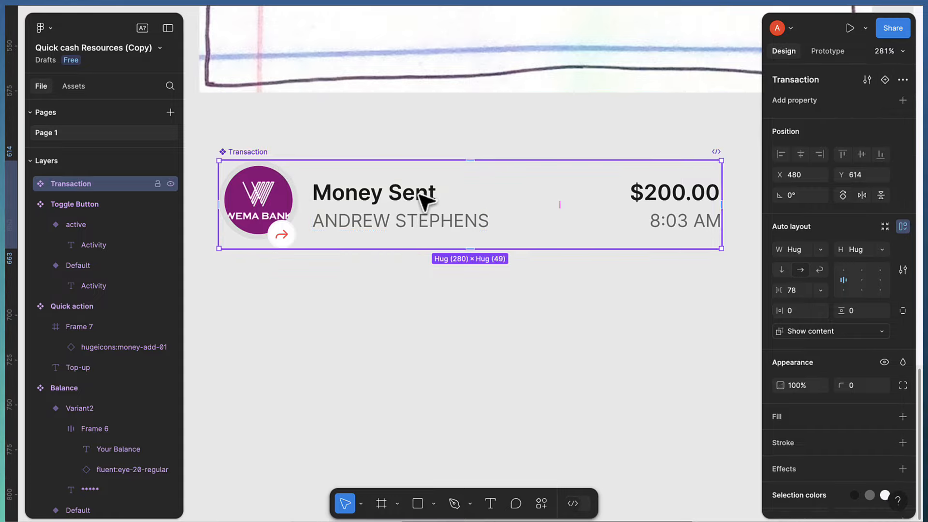
double_click(382, 197)
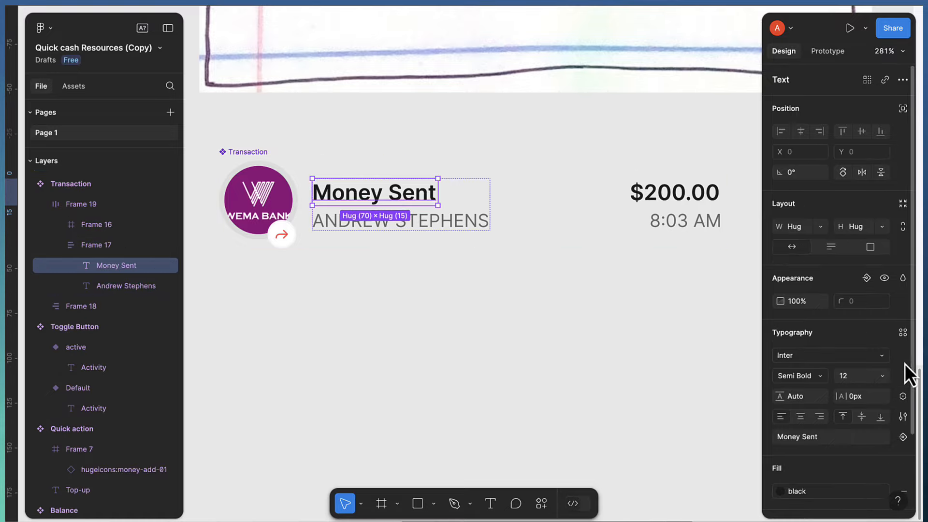
scroll(851, 358, "down", 2)
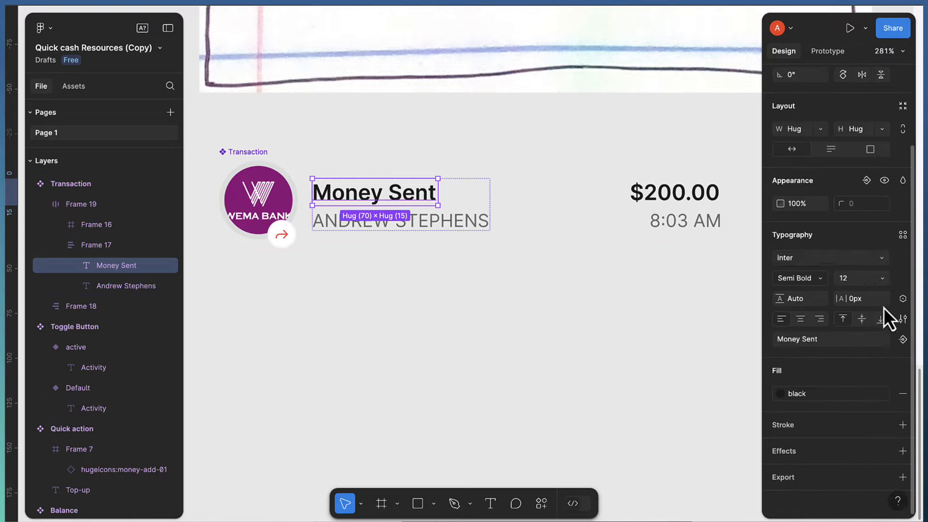
left_click(902, 338)
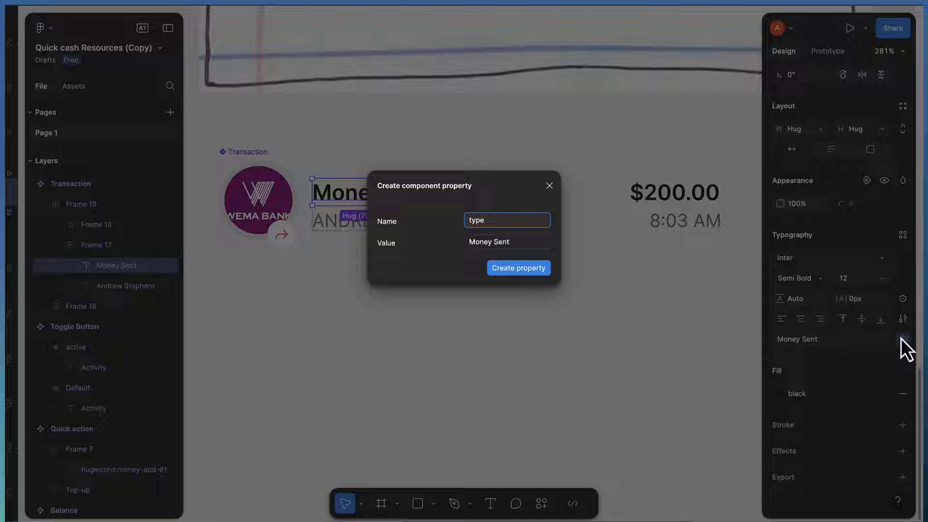
key("Return")
left_click(459, 234)
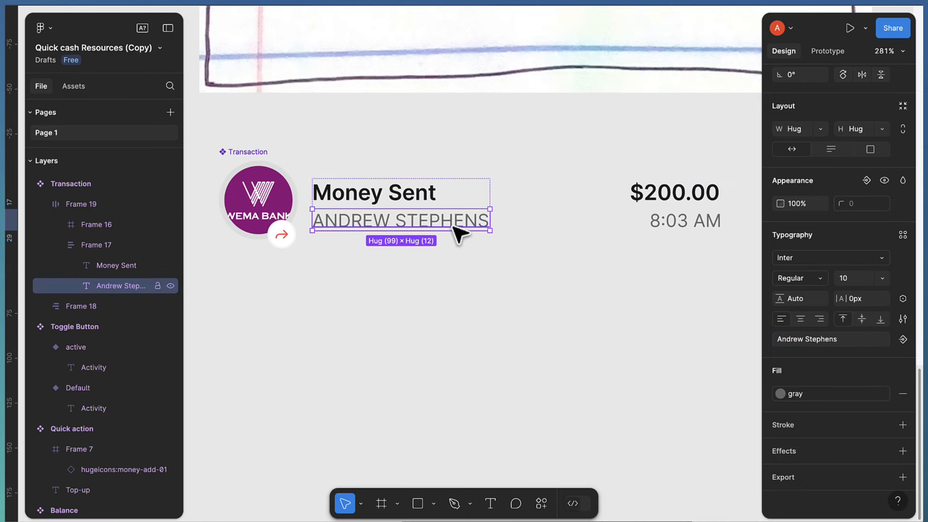
scroll(810, 289, "down", 1)
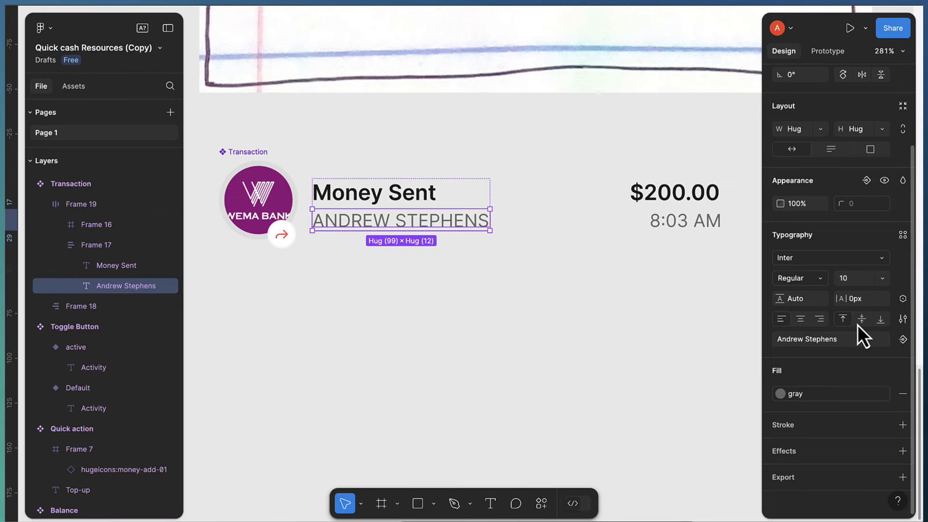
left_click(902, 336)
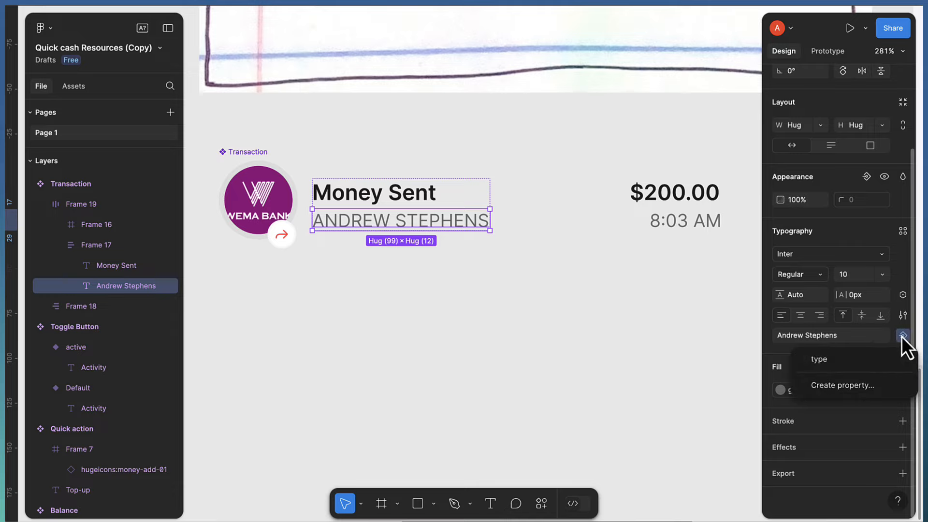
left_click(872, 383)
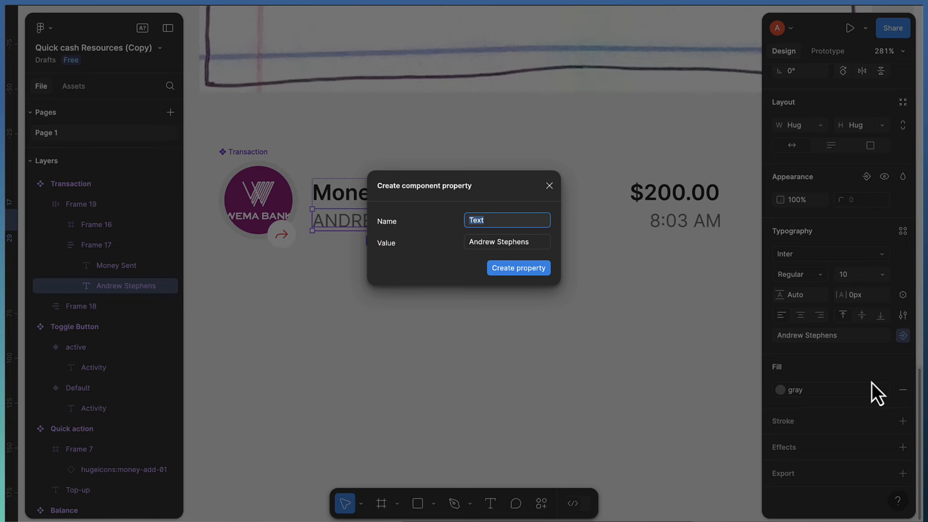
type("name")
key("Return")
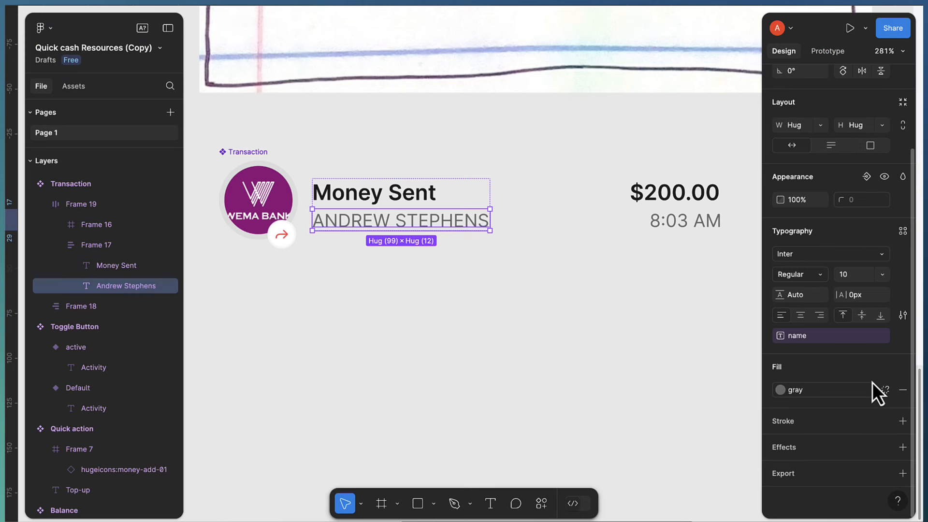
Bind $200.00 to an amount text property and 8:03 AM to a Time property
left_click(694, 200)
left_click(694, 200)
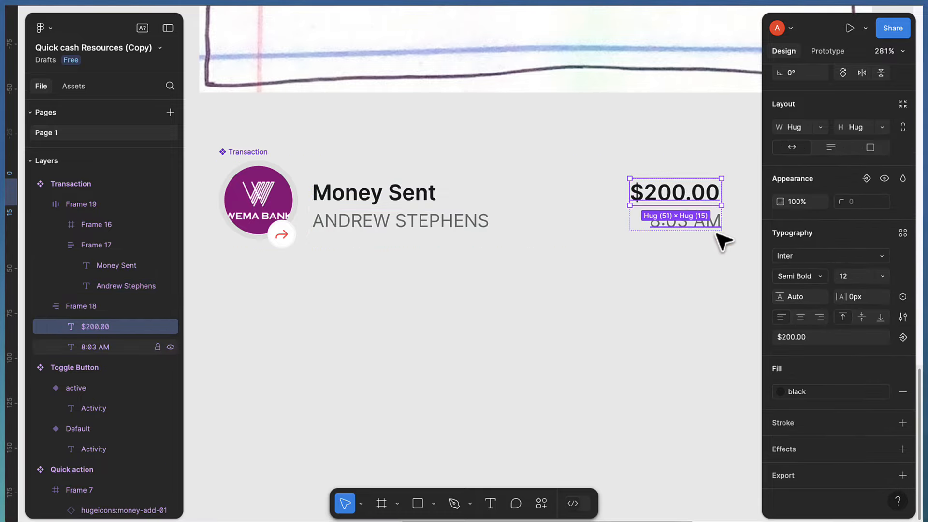
left_click(903, 337)
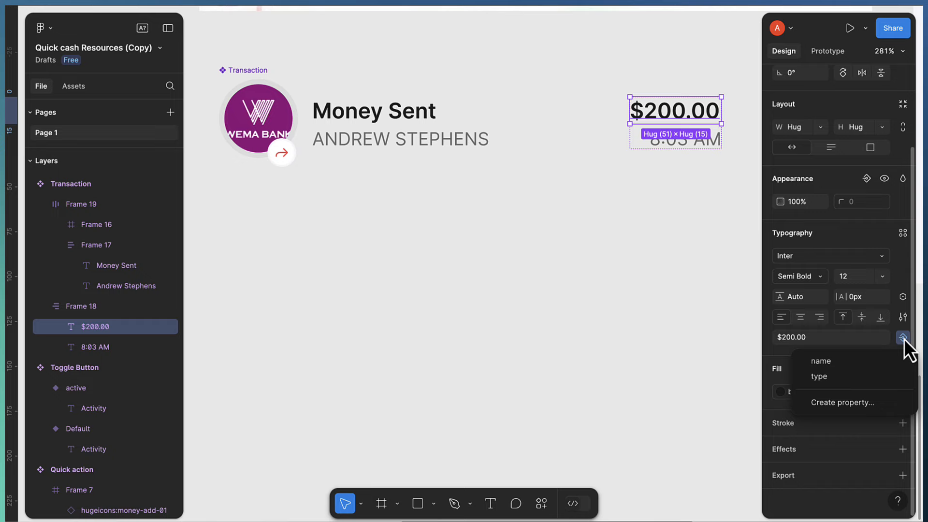
left_click(866, 403)
type("amou")
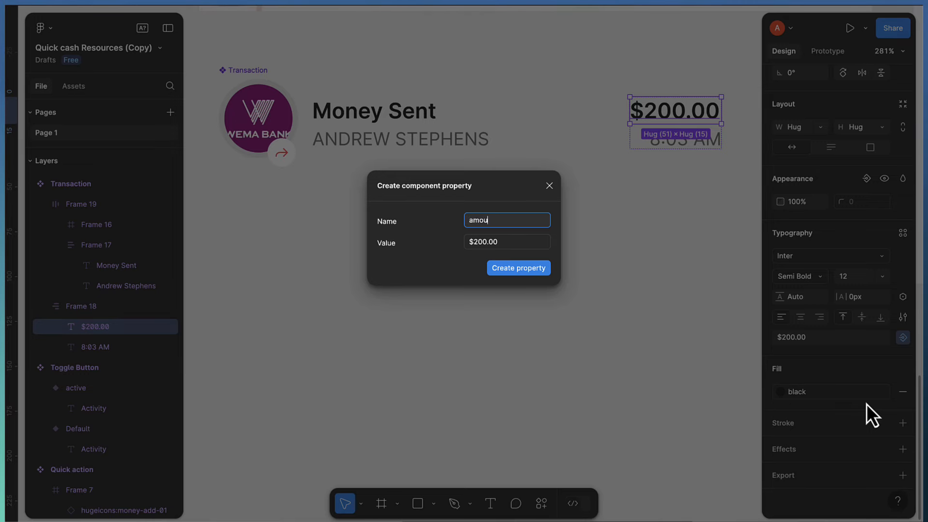
type("nt")
key("Return")
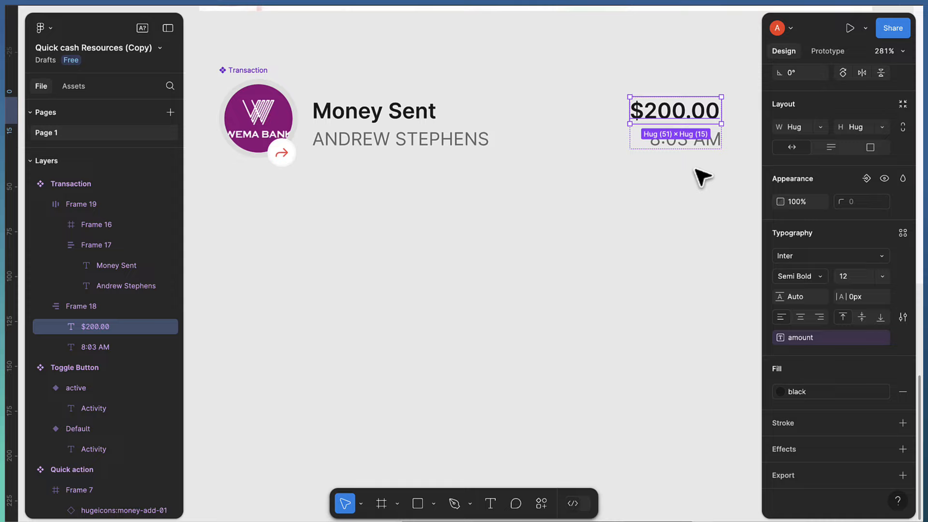
left_click(689, 141)
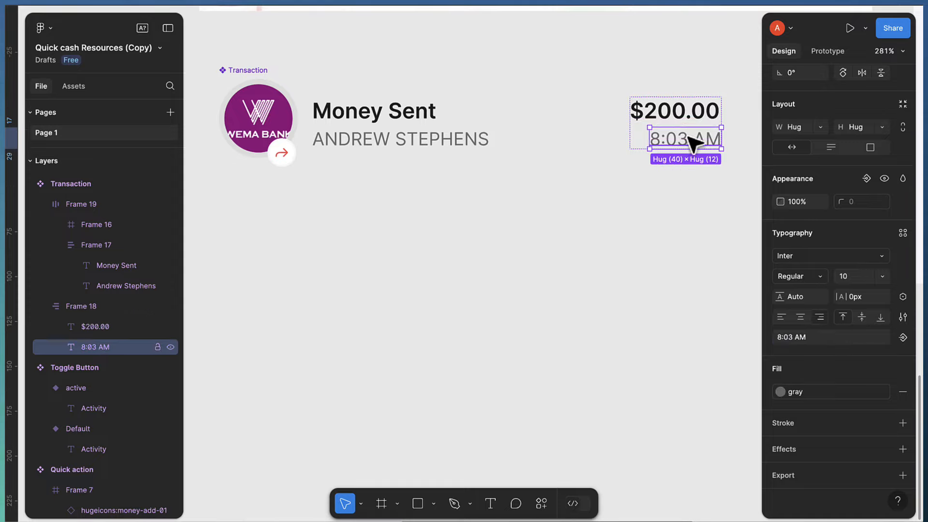
left_click(904, 338)
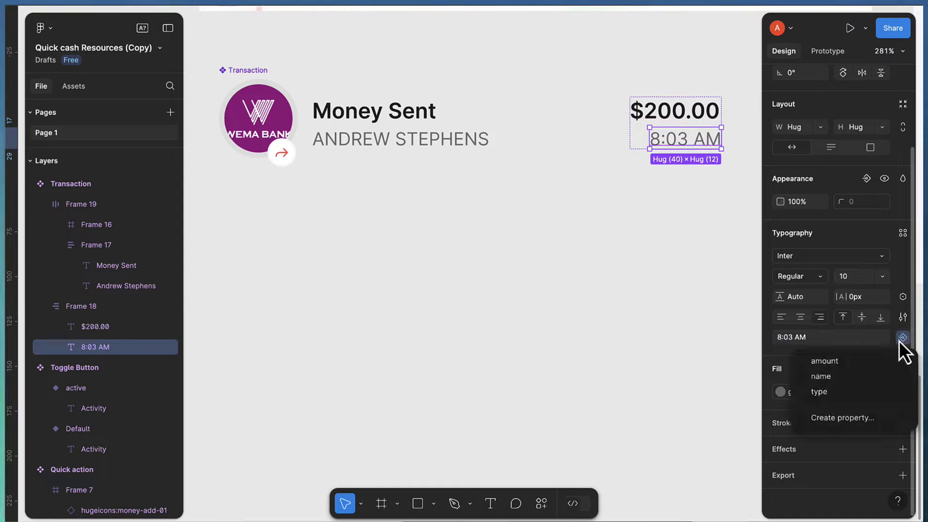
left_click(857, 417)
type("Ti")
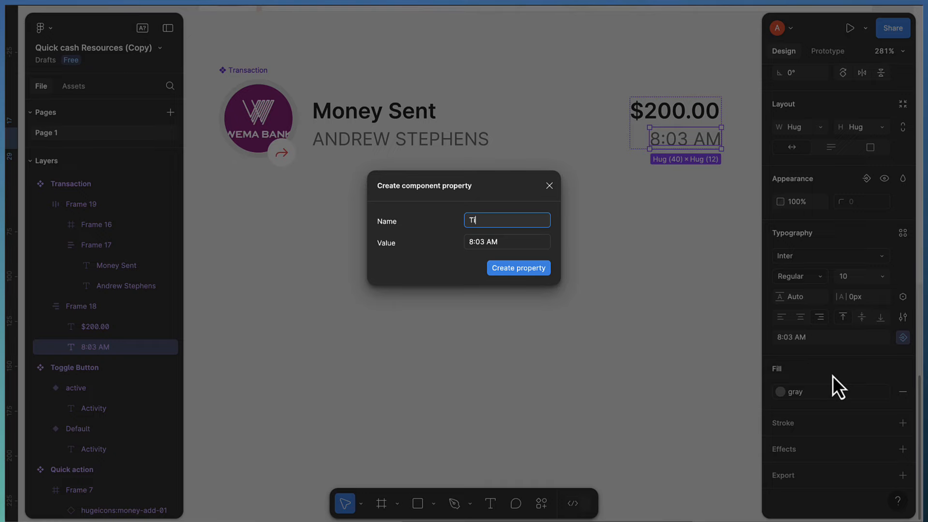
type("me")
key("Return")
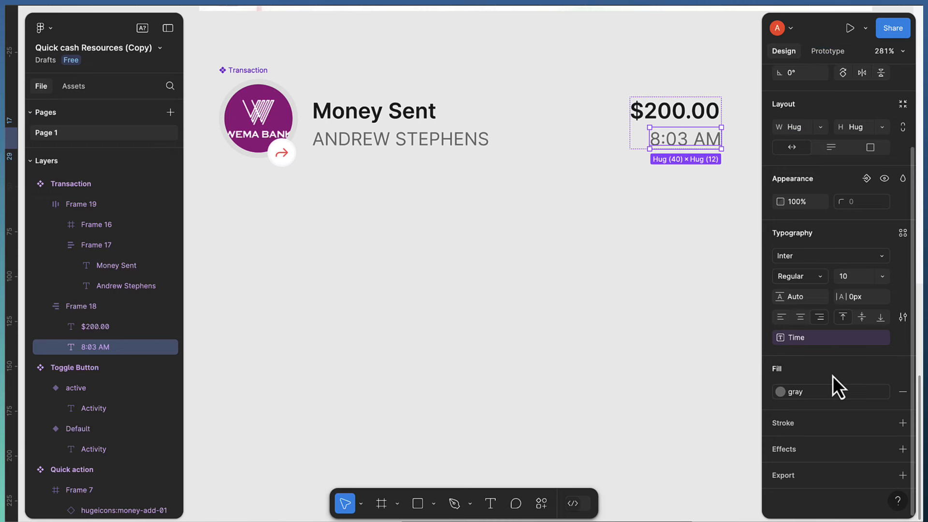
left_click(237, 73)
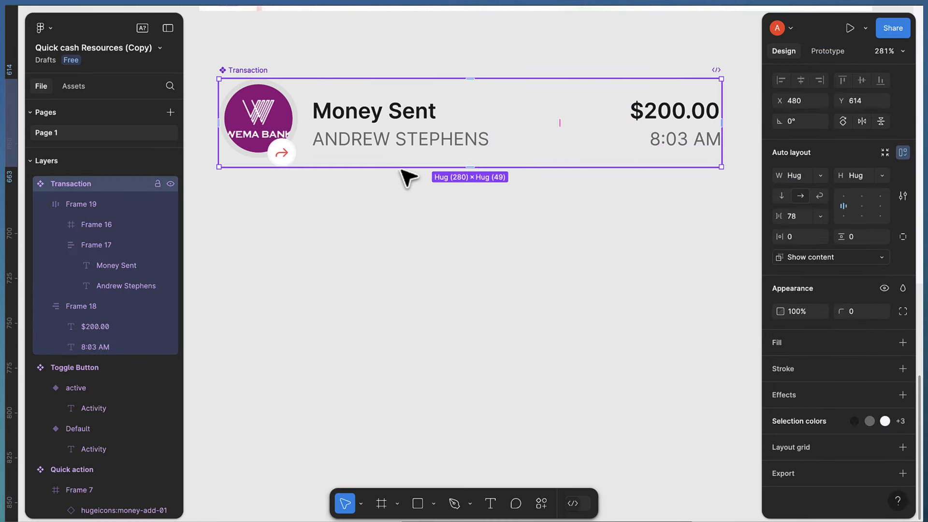
Add a Variant2 to the Transaction component, placed below the Default row
scroll(440, 222, "down", 3)
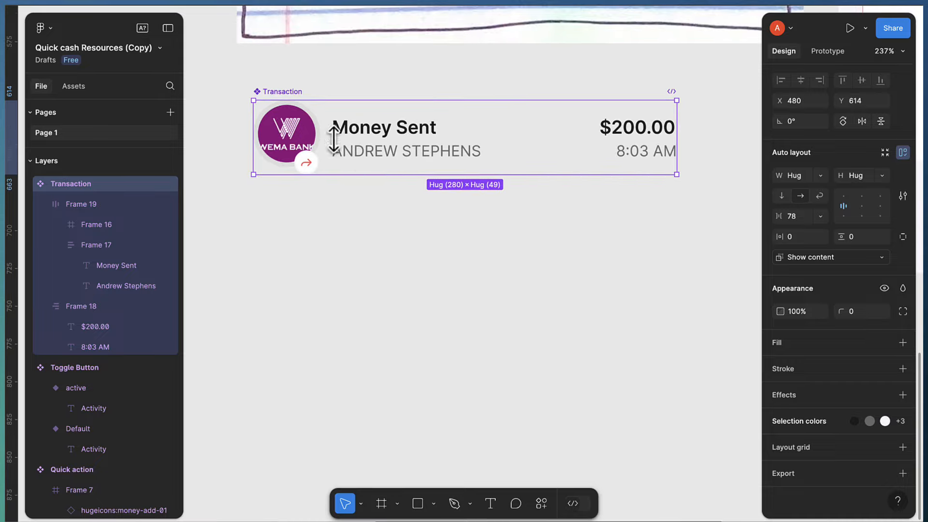
scroll(289, 99, "up", 1)
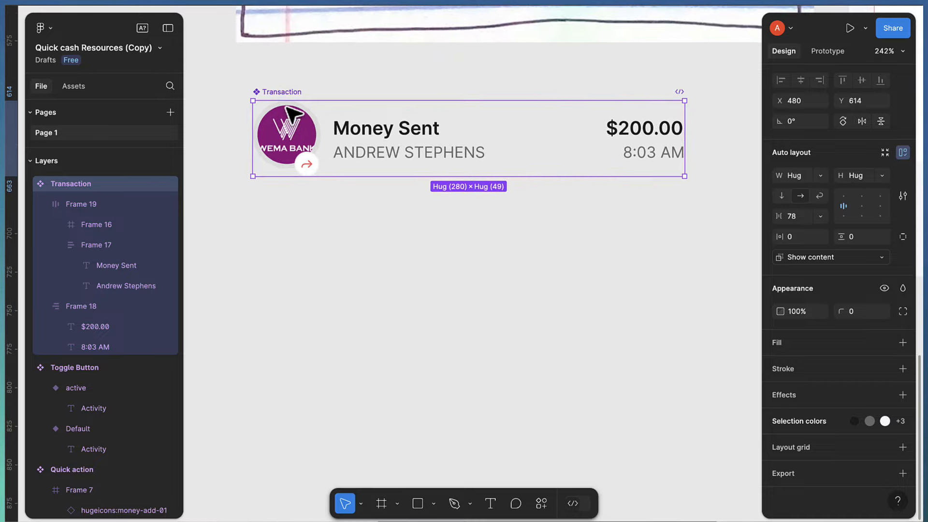
scroll(287, 110, "up", 1)
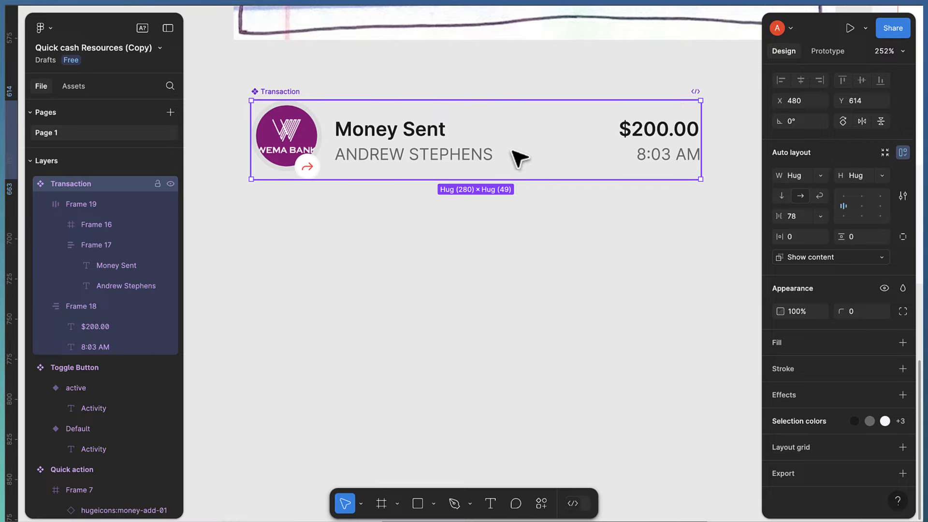
scroll(889, 152, "up", 3)
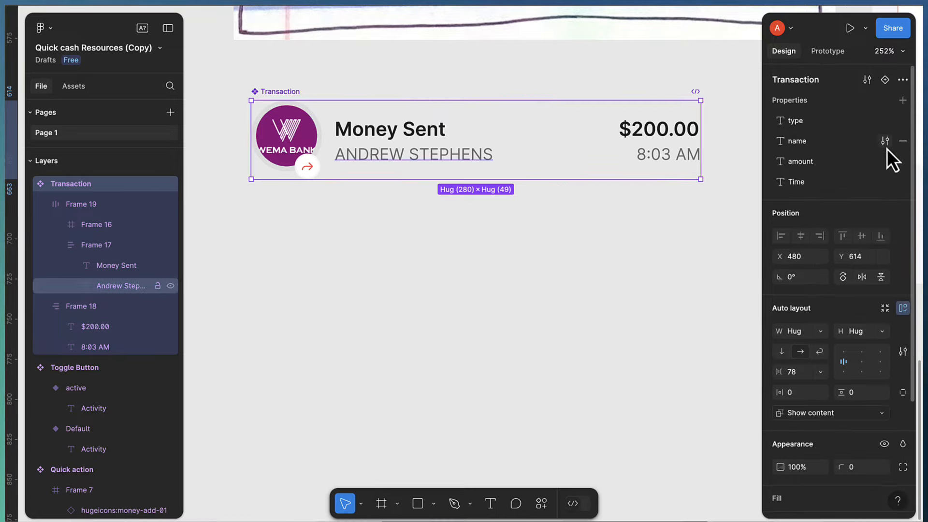
left_click(885, 81)
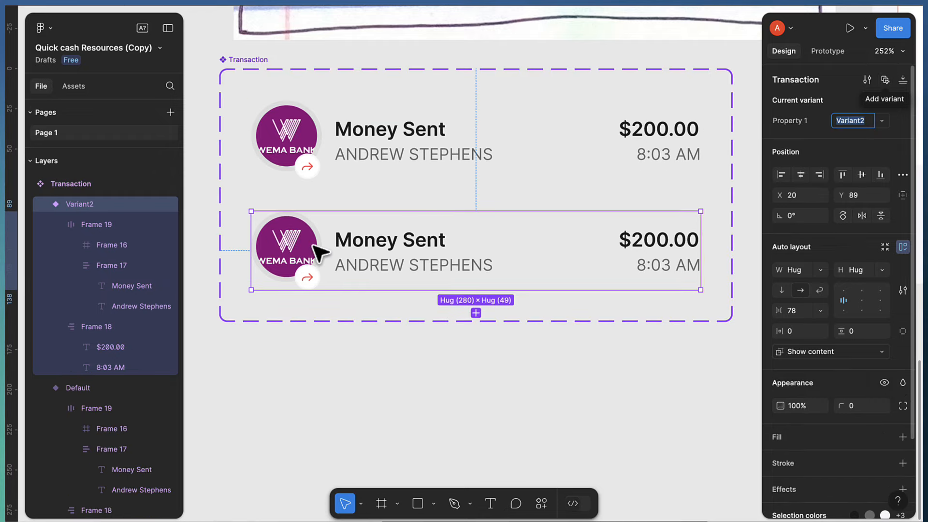
scroll(316, 276, "up", 1)
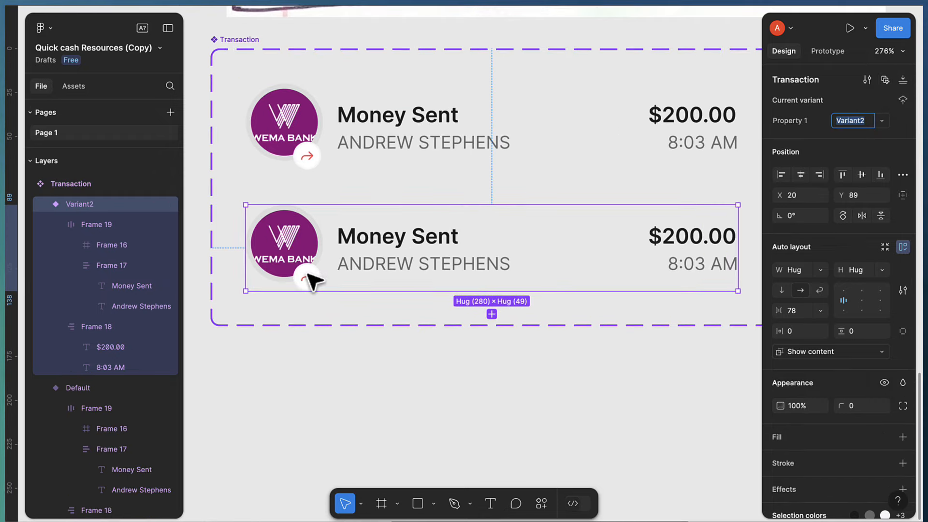
Select Variant2's arrow icon and rotate it 180° to flip it
scroll(312, 288, "up", 1)
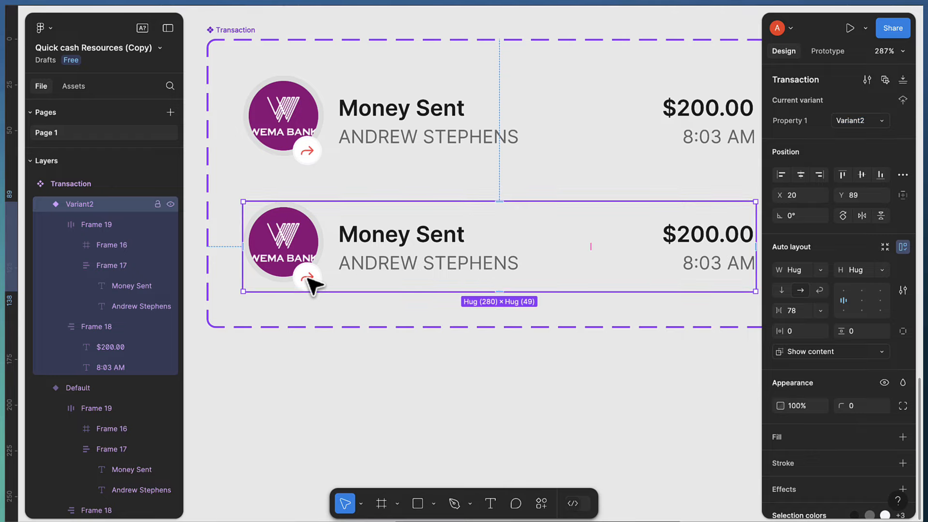
left_click(310, 283)
double_click(310, 282)
double_click(311, 283)
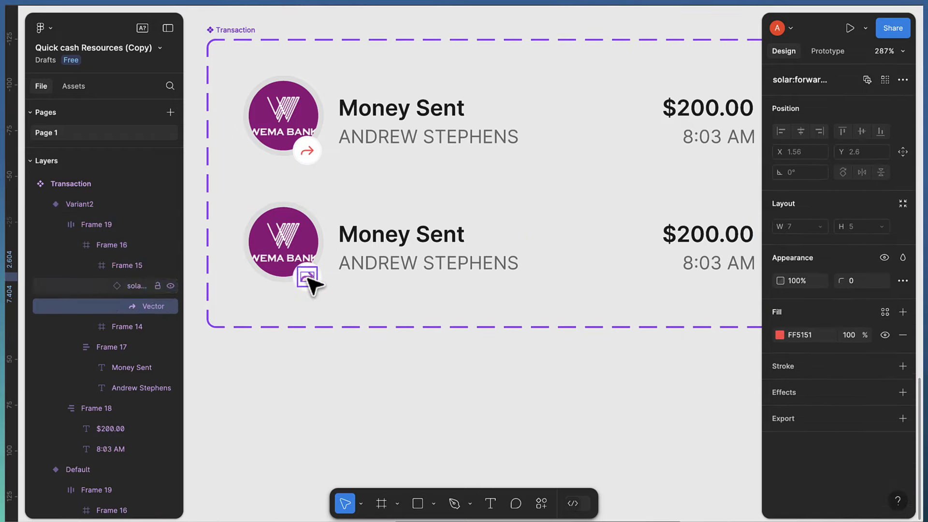
left_click(126, 292)
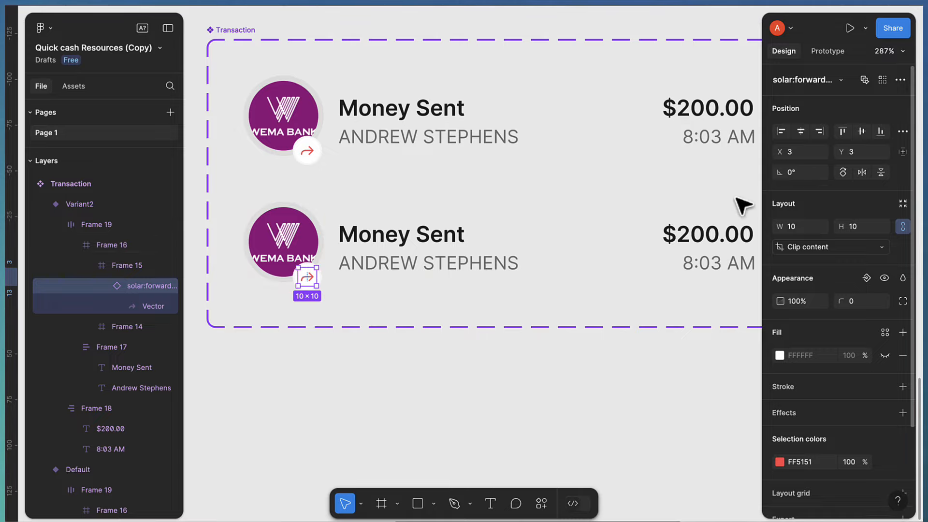
left_click(796, 174)
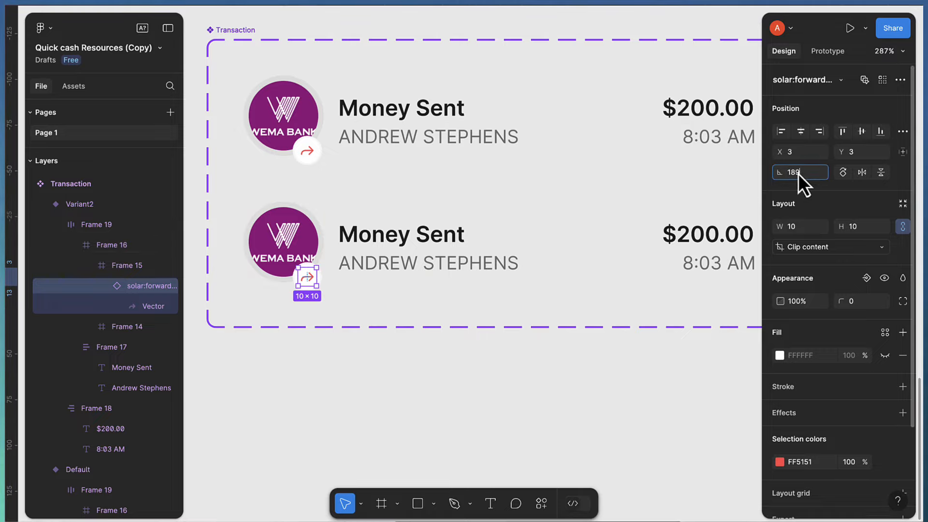
type("189")
key("Return")
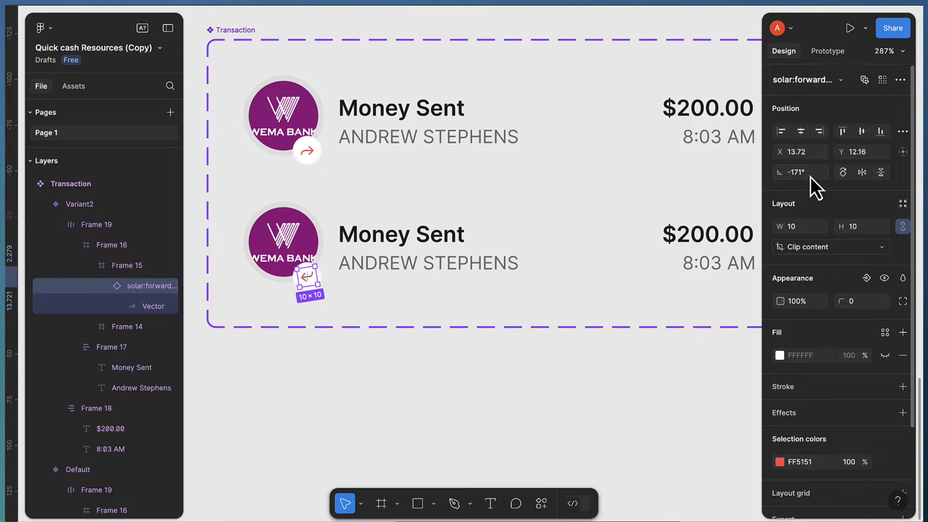
type("18")
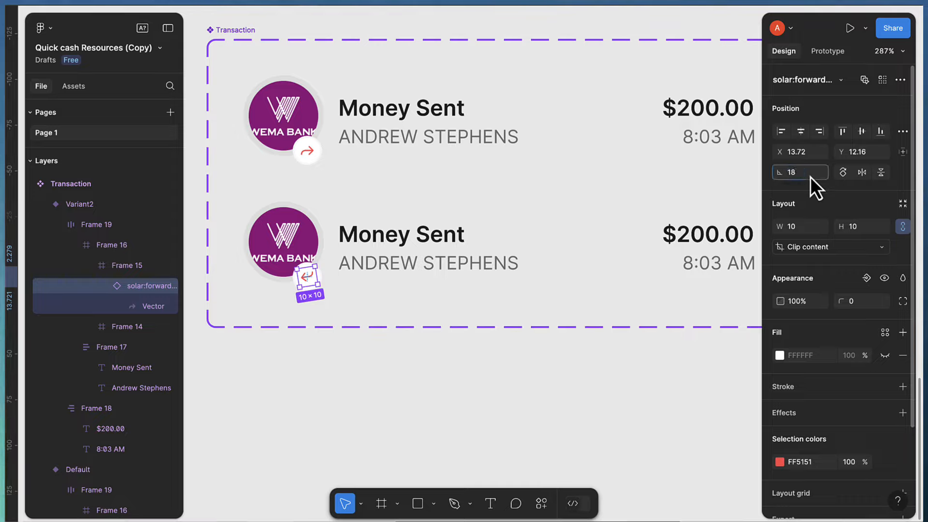
type("0")
key("Return")
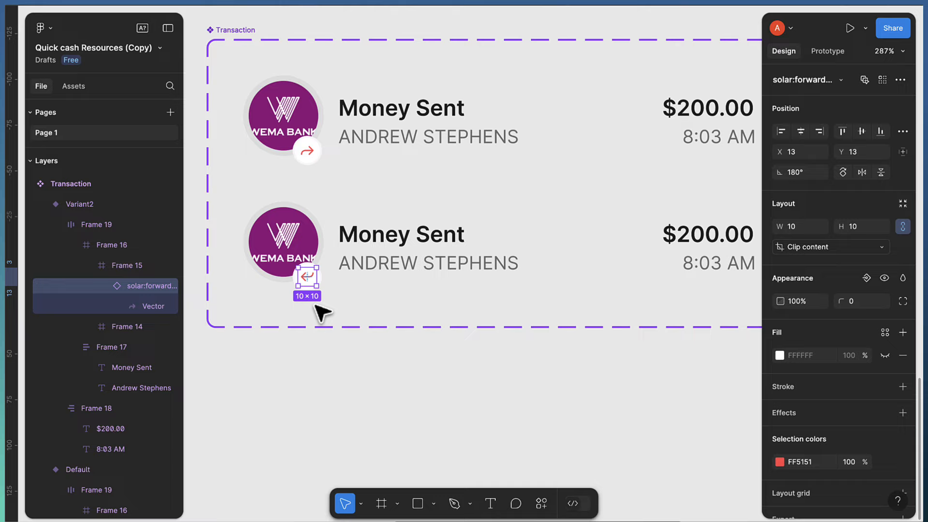
Recolour the arrow from red FF5151 to green 00B81F
scroll(308, 278, "up", 3)
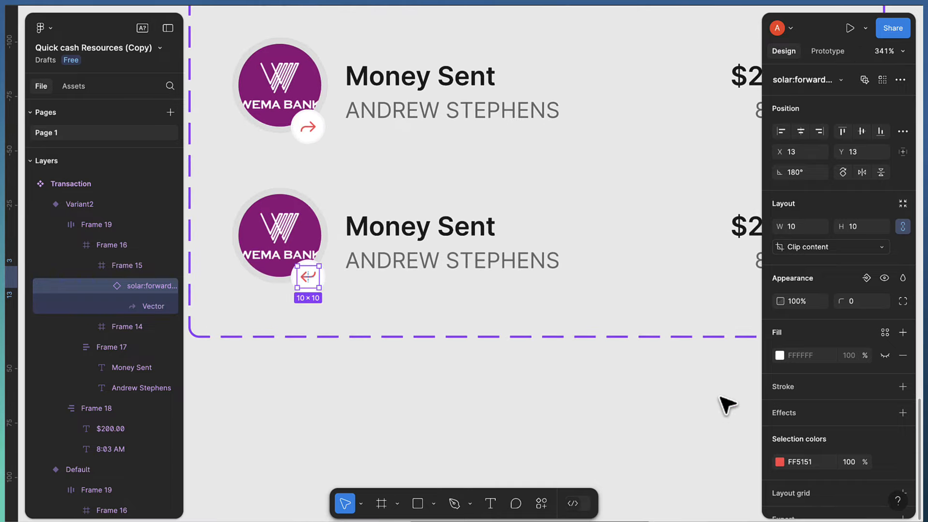
scroll(822, 441, "down", 3)
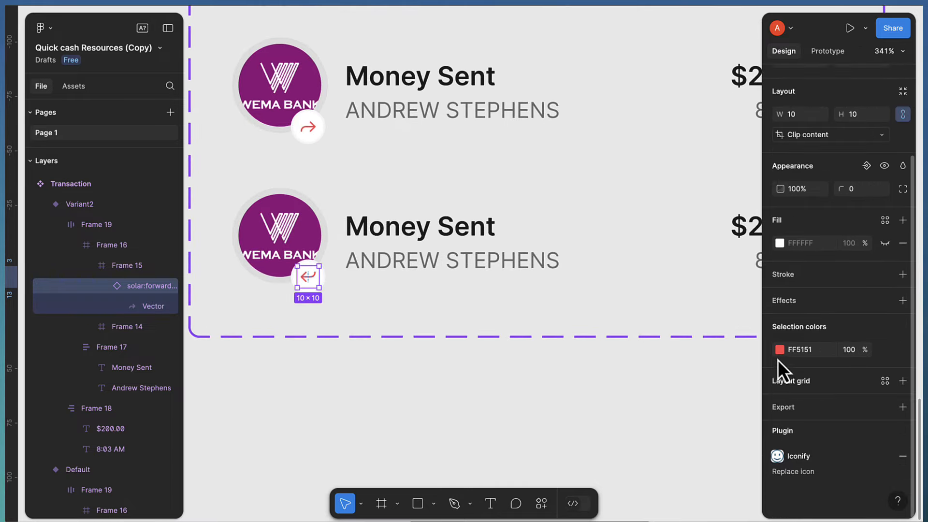
left_click(779, 349)
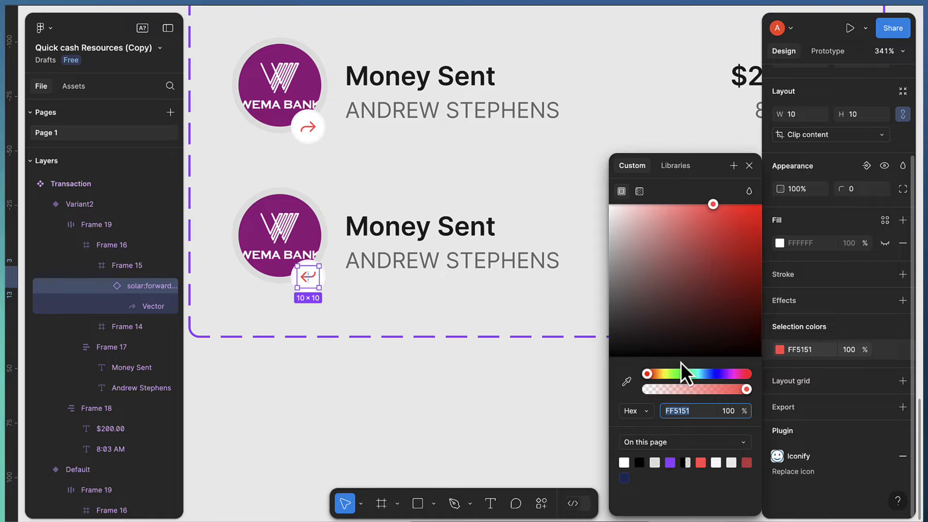
left_click(684, 375)
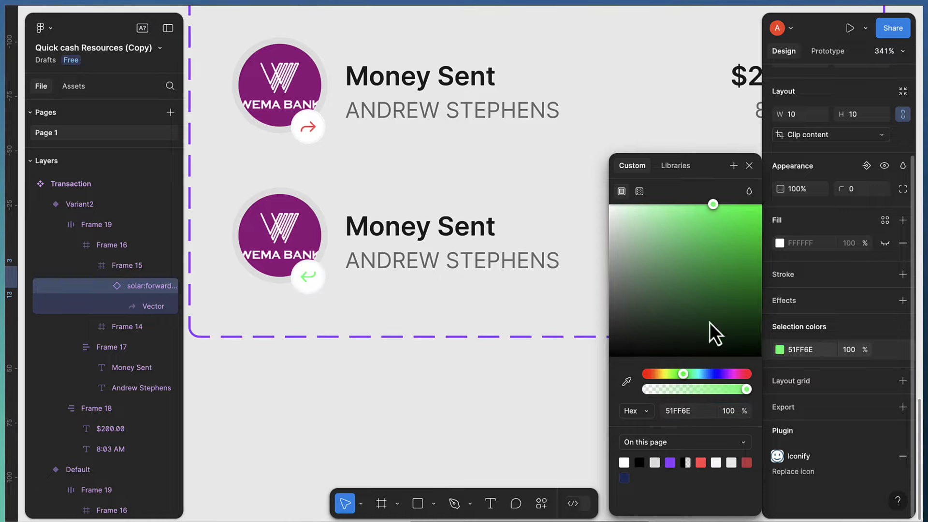
left_click(718, 233)
left_click_drag(785, 246, 788, 254)
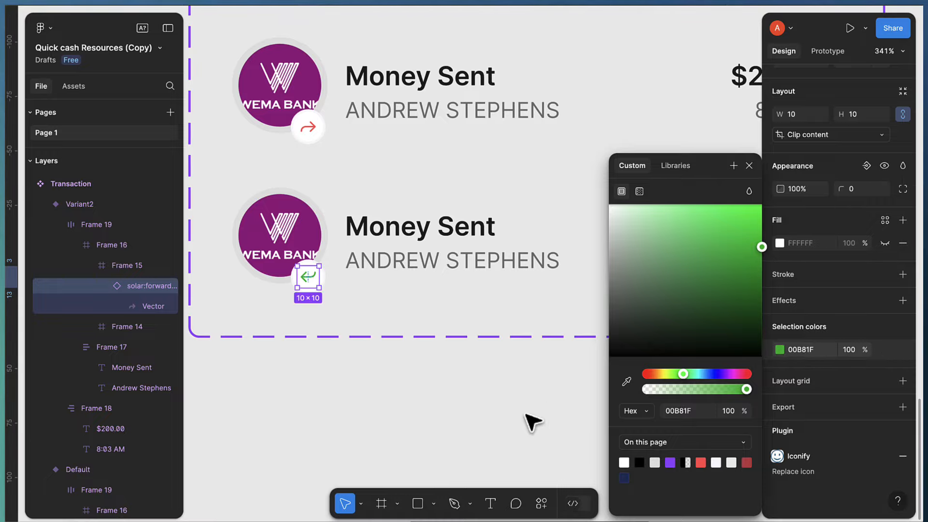
left_click(512, 428)
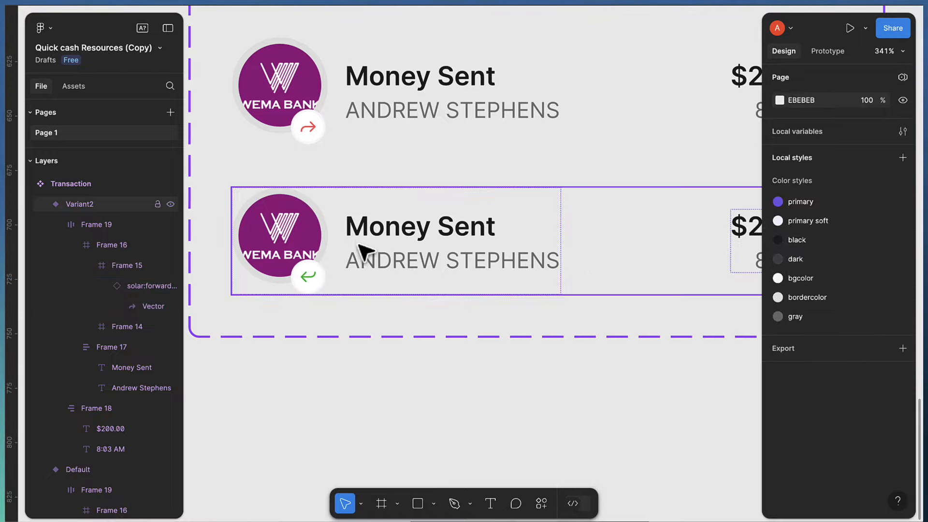
Select both transaction rows and add a black stroke along the bottom edge only
scroll(364, 253, "down", 5)
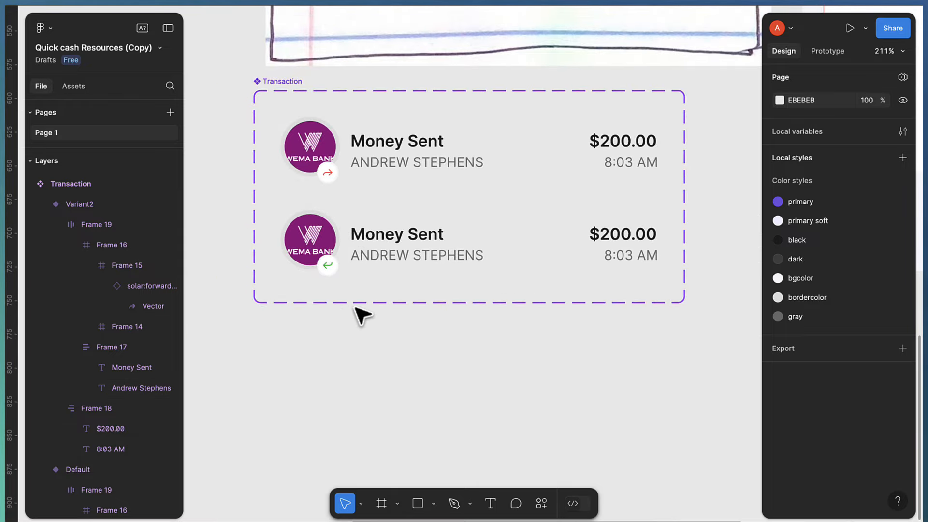
scroll(363, 315, "down", 3)
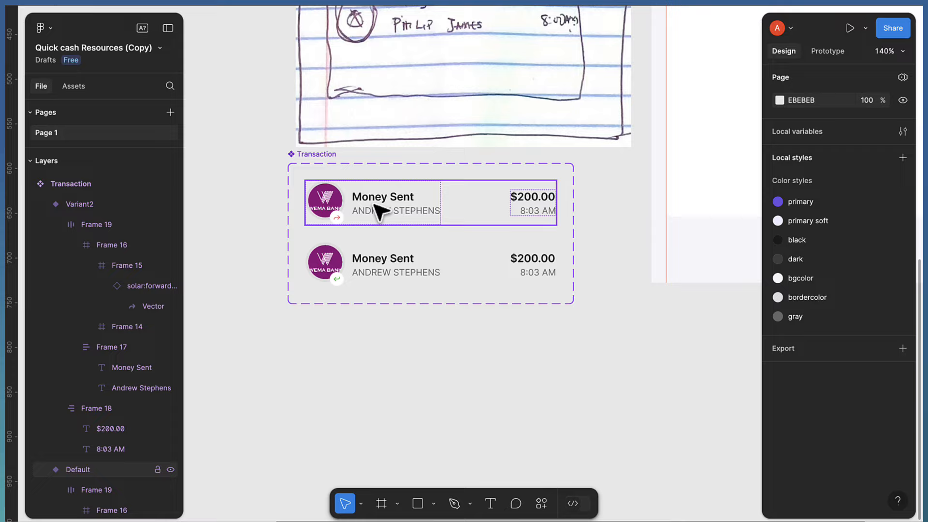
scroll(376, 215, "down", 2)
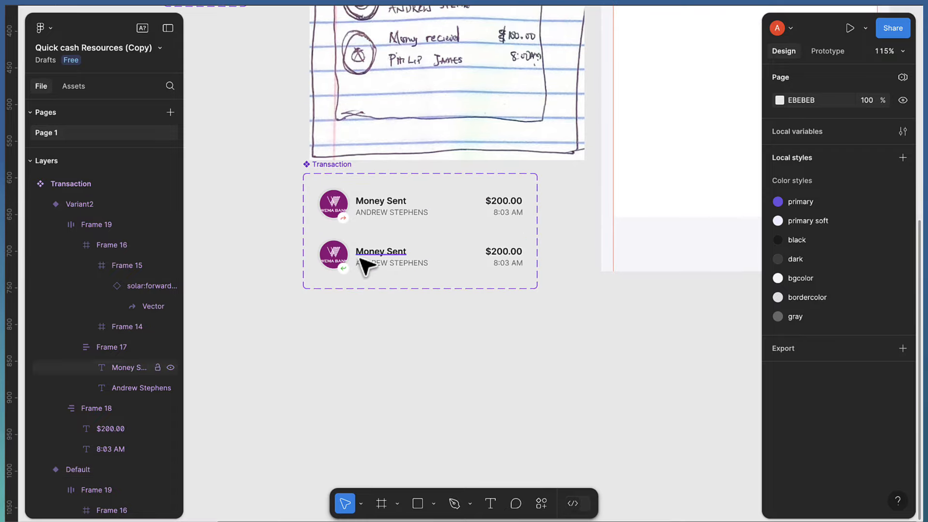
scroll(368, 266, "up", 2)
scroll(430, 272, "up", 2)
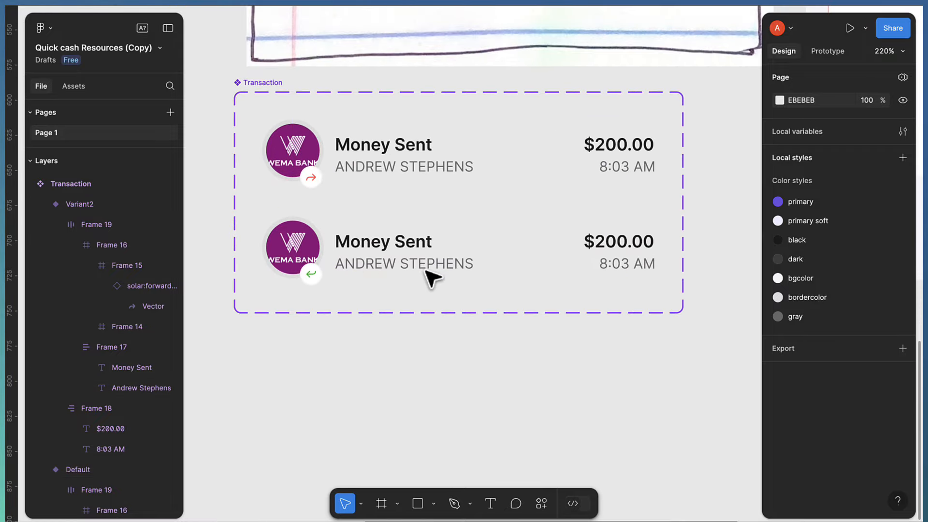
left_click(409, 153)
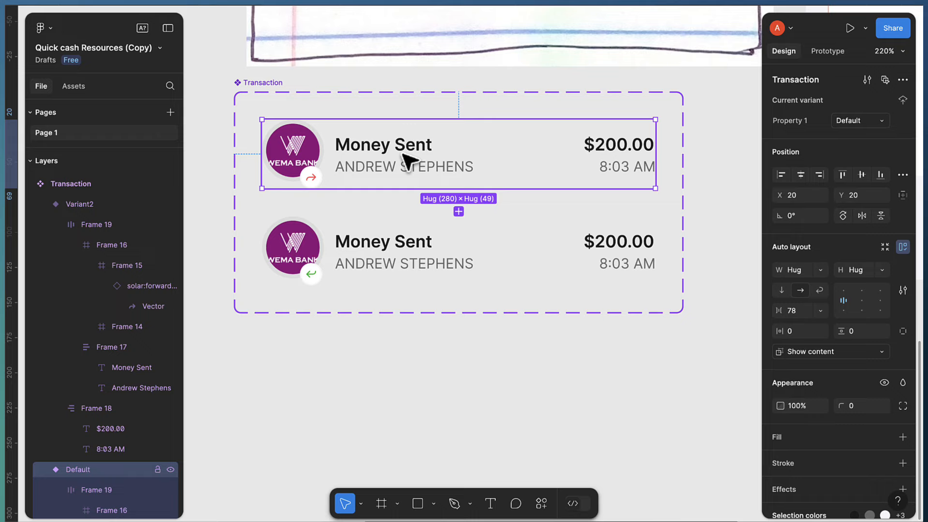
left_click(411, 249, "shift")
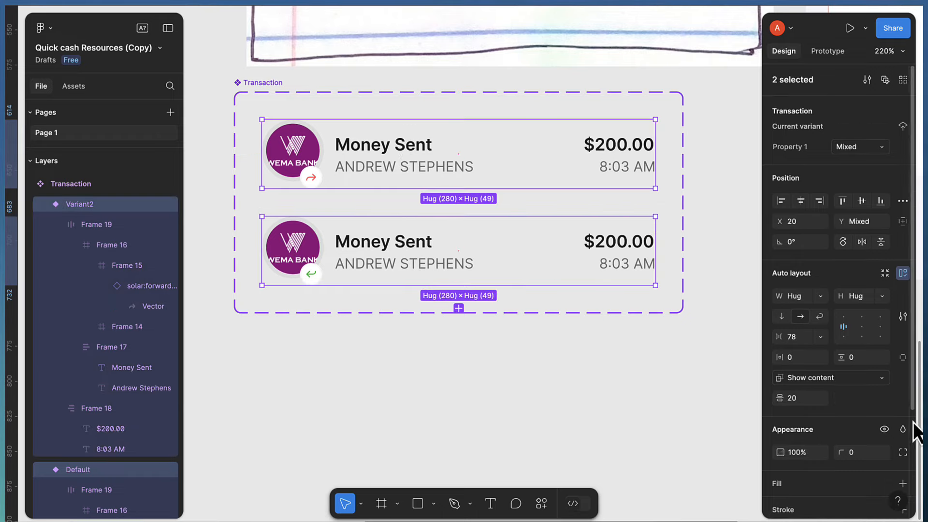
scroll(897, 419, "down", 3)
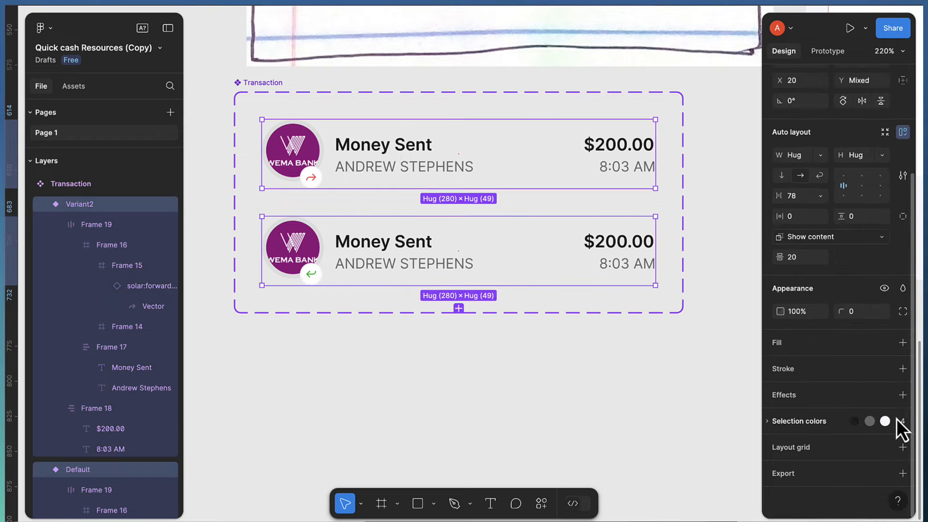
left_click(903, 369)
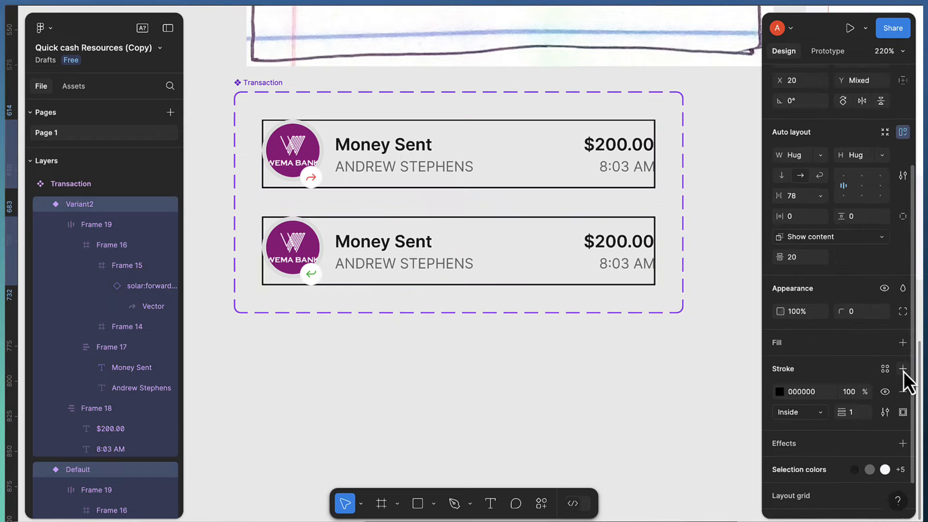
left_click(903, 413)
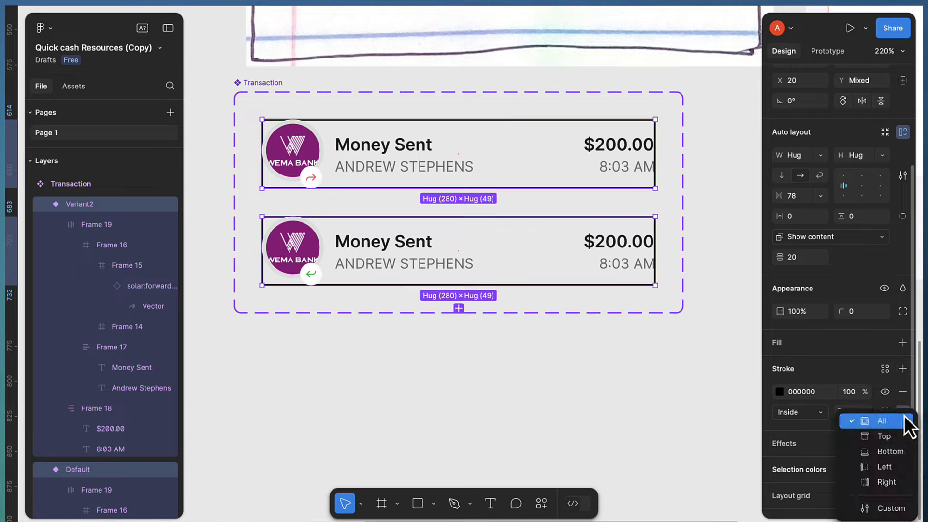
left_click(895, 452)
Give both inner row frames 8 px of vertical padding
key("Return")
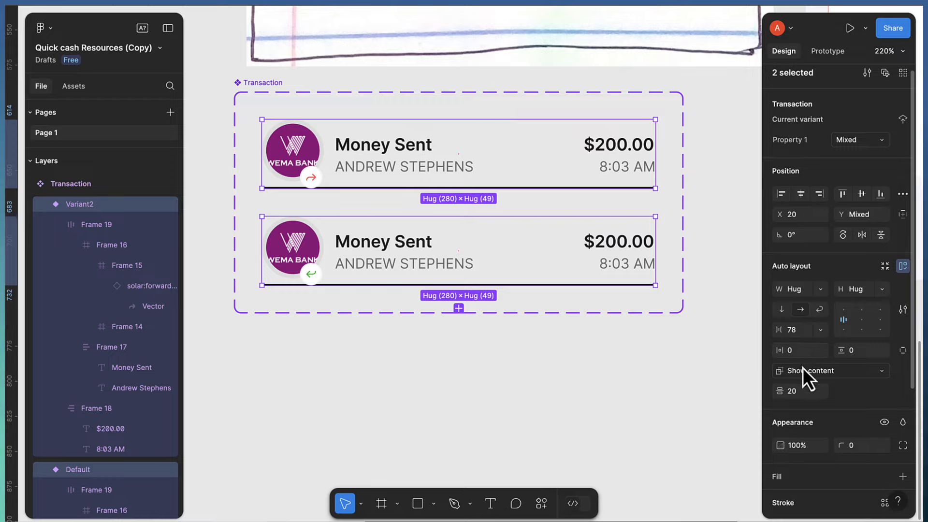
scroll(803, 367, "down", 1)
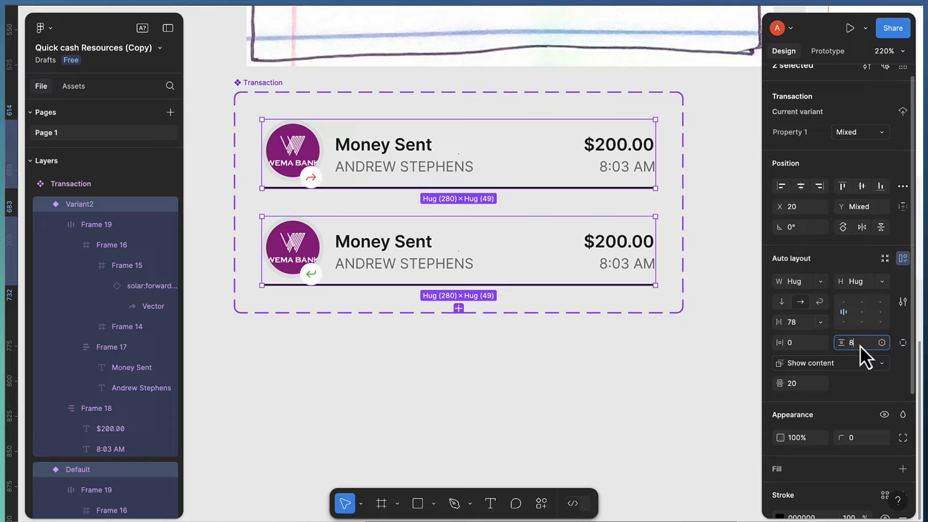
key("Return")
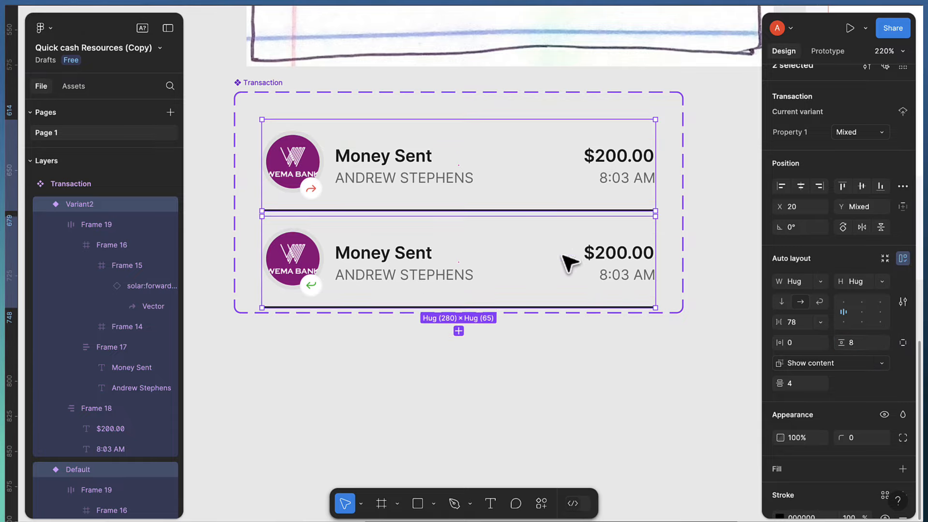
scroll(807, 421, "down", 4)
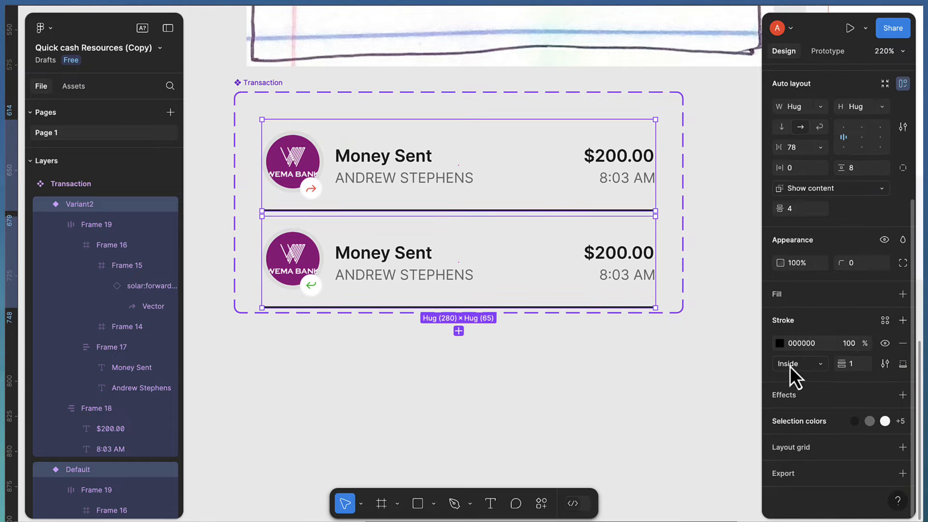
Lighten the rows' bottom stroke from black to pale grey E4E4E4
left_click(774, 344)
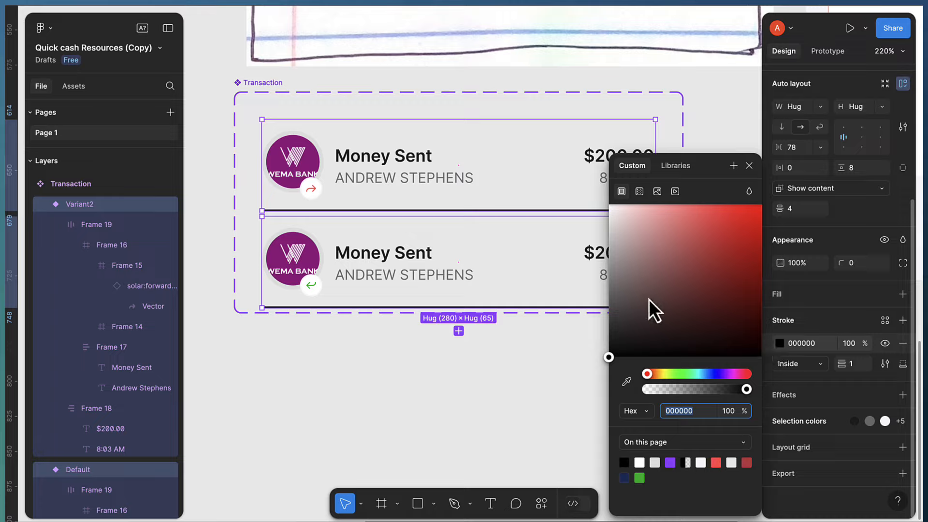
left_click_drag(638, 286, 604, 246)
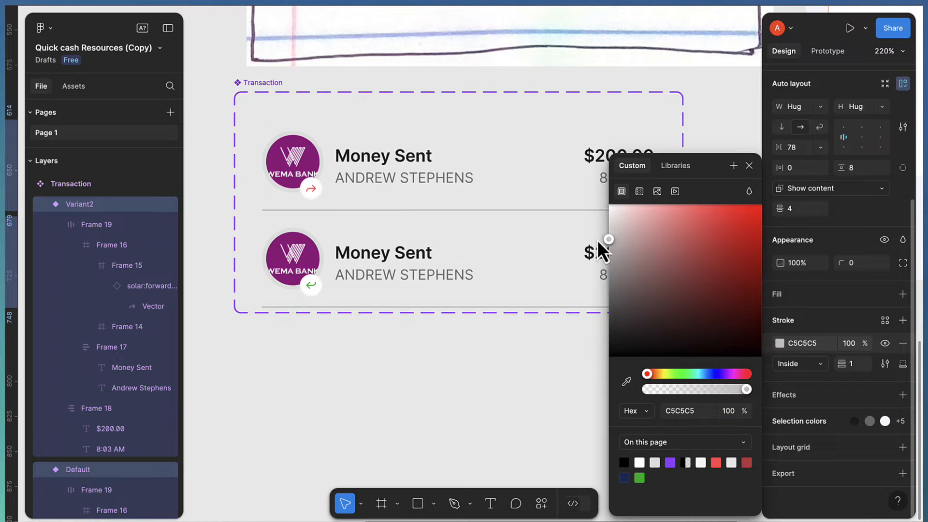
left_click_drag(592, 231, 587, 228)
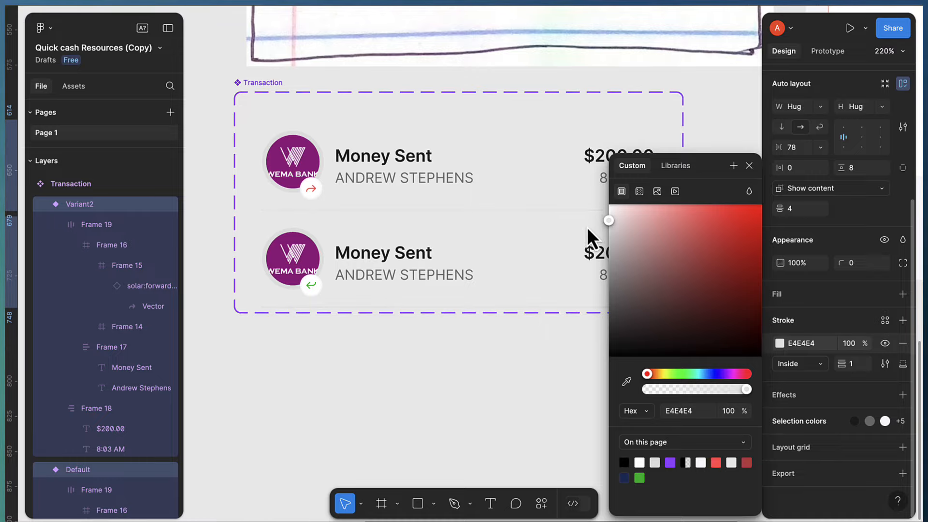
left_click(497, 404)
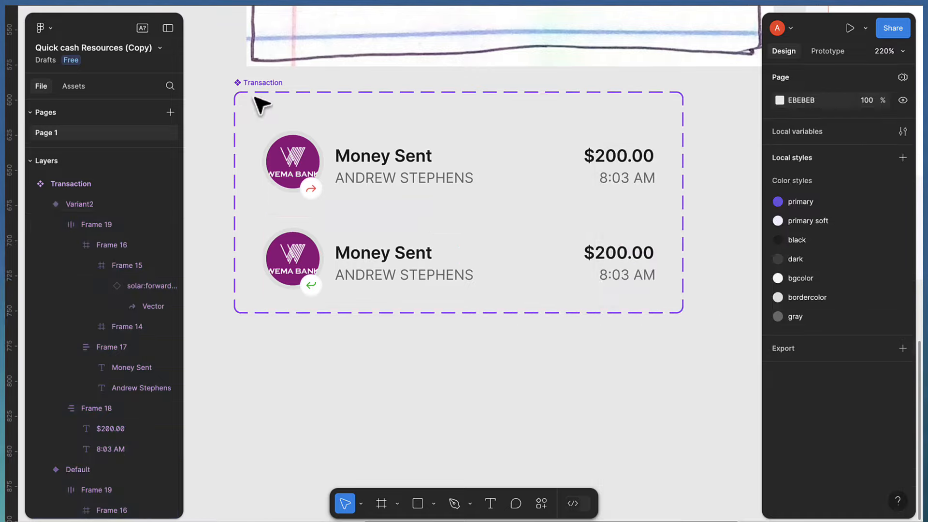
Drag the Transaction component set's bottom edge down to make it taller
left_click(265, 94)
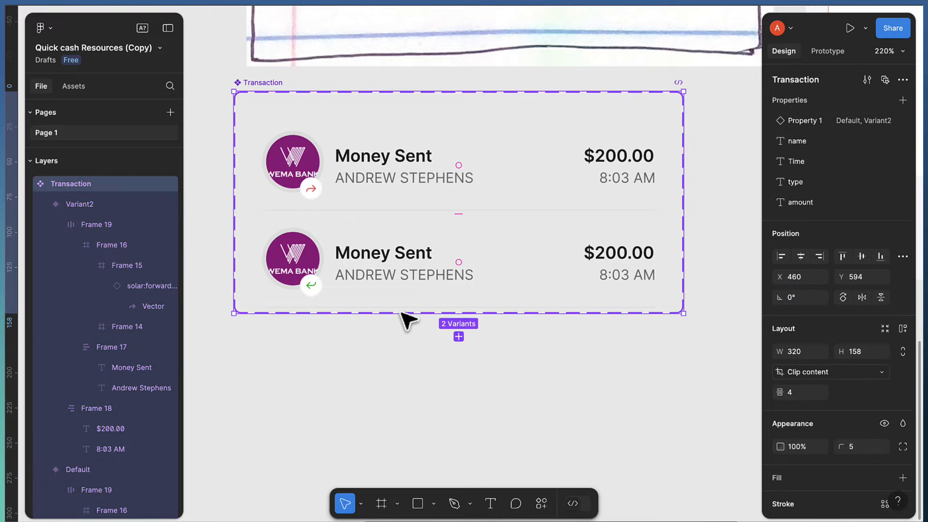
left_click_drag(401, 316, 399, 347)
scroll(482, 327, "down", 5)
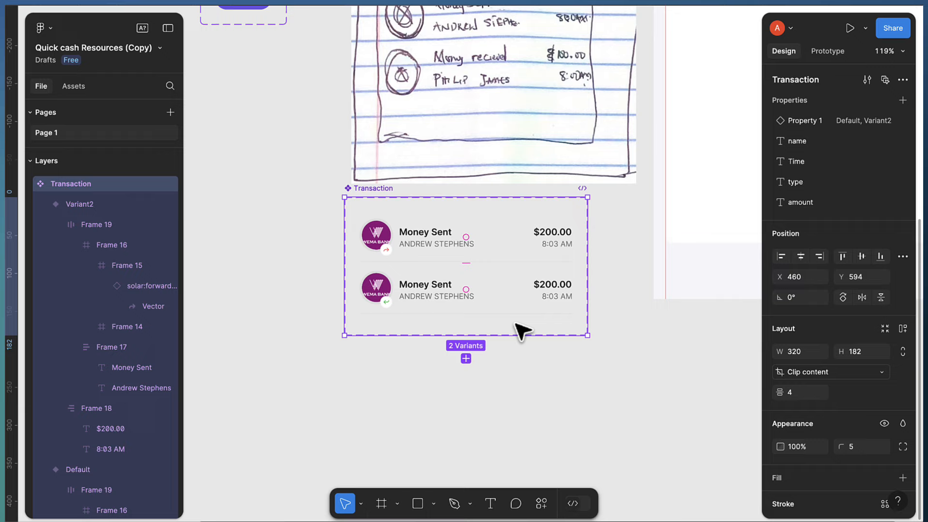
scroll(546, 310, "right", 5)
scroll(606, 219, "up", 5)
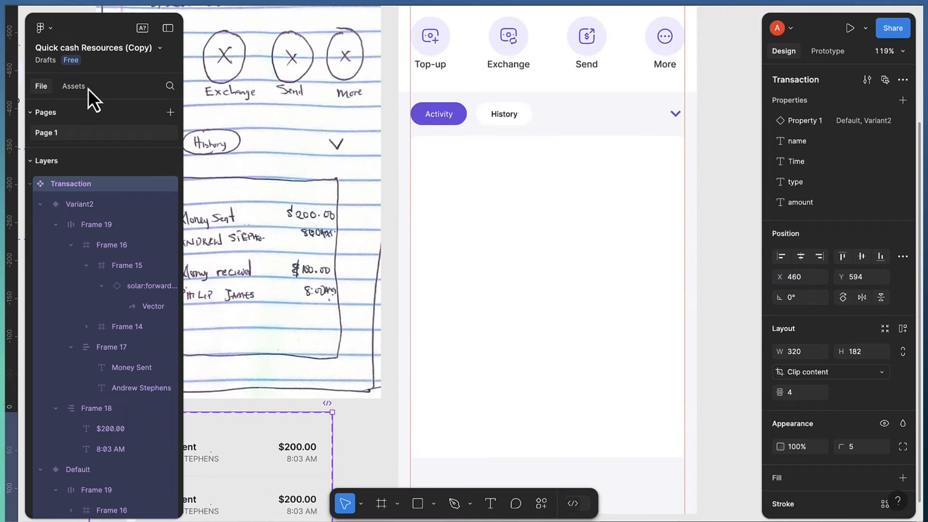
Place a Transaction instance from Assets below the Activity tabs and stretch it to 361 wide
left_click(74, 88)
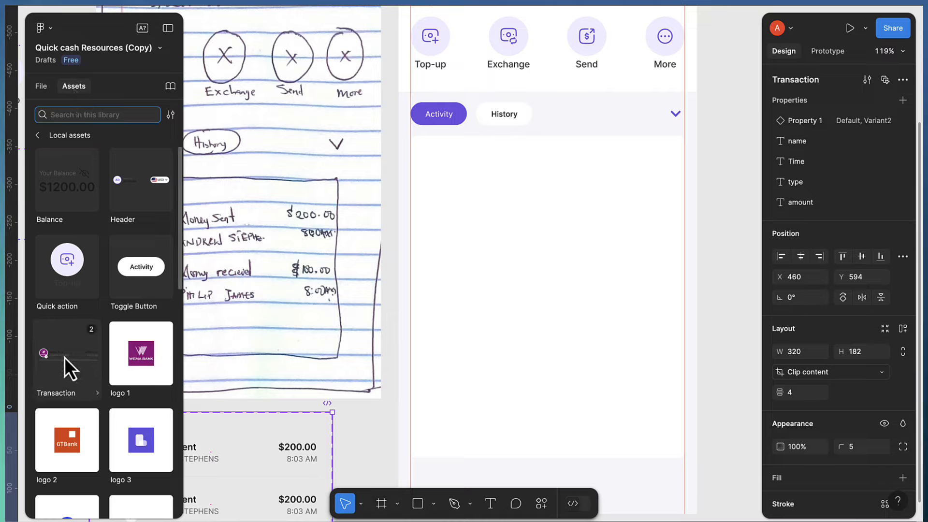
left_click_drag(65, 357, 534, 201)
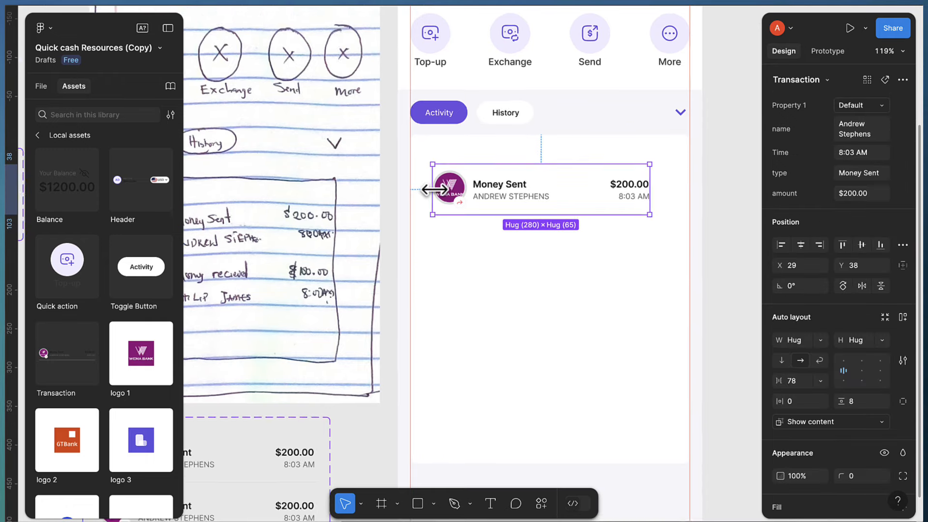
scroll(434, 190, "up", 3)
left_click_drag(420, 191, 403, 193)
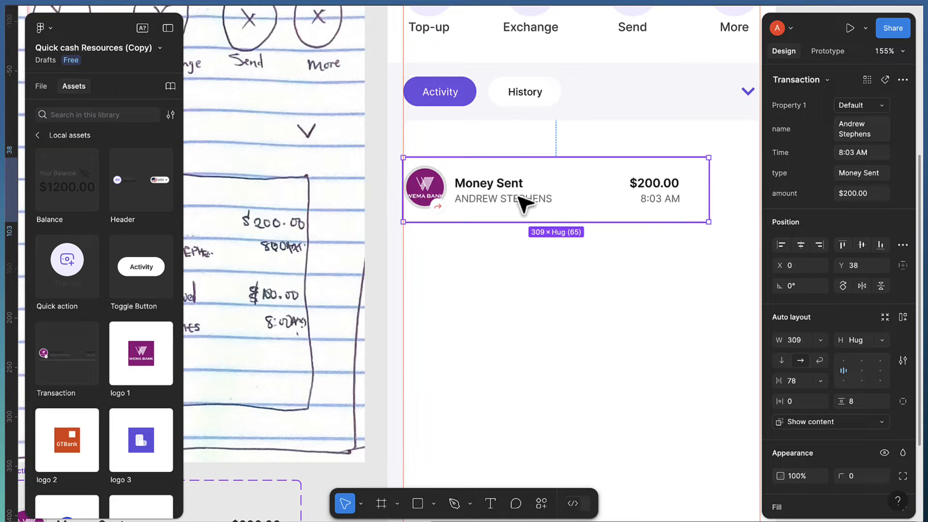
scroll(524, 203, "right", 5)
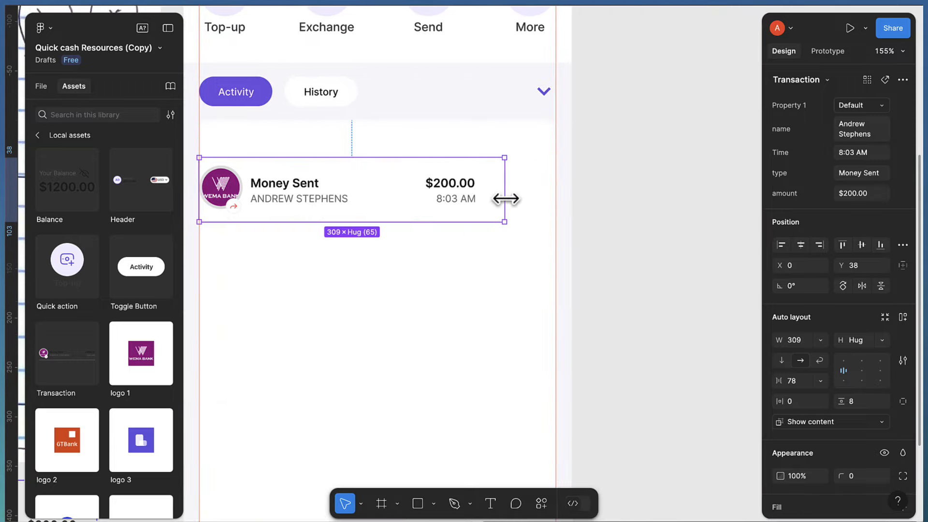
left_click_drag(505, 198, 556, 206)
scroll(518, 224, "down", 5)
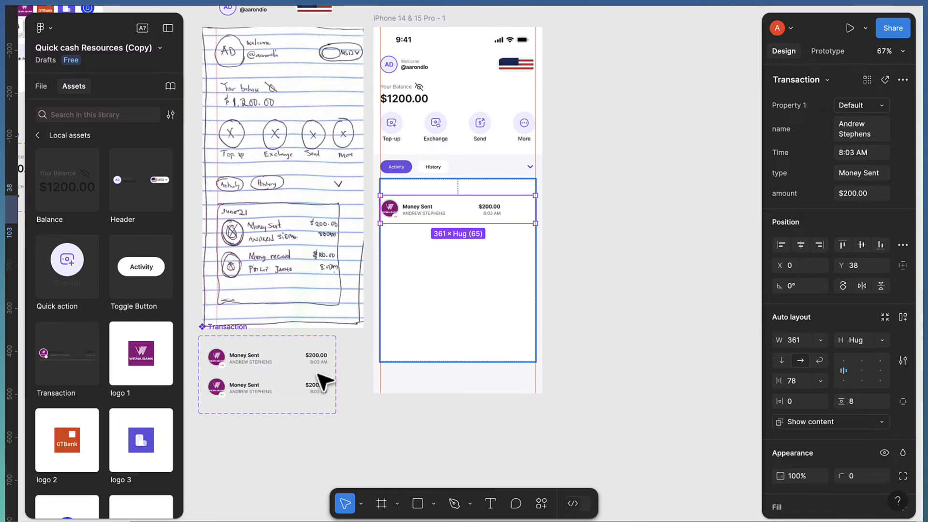
Select both Transaction variants and set their item gap to Auto at fixed 280 width
left_click(266, 388)
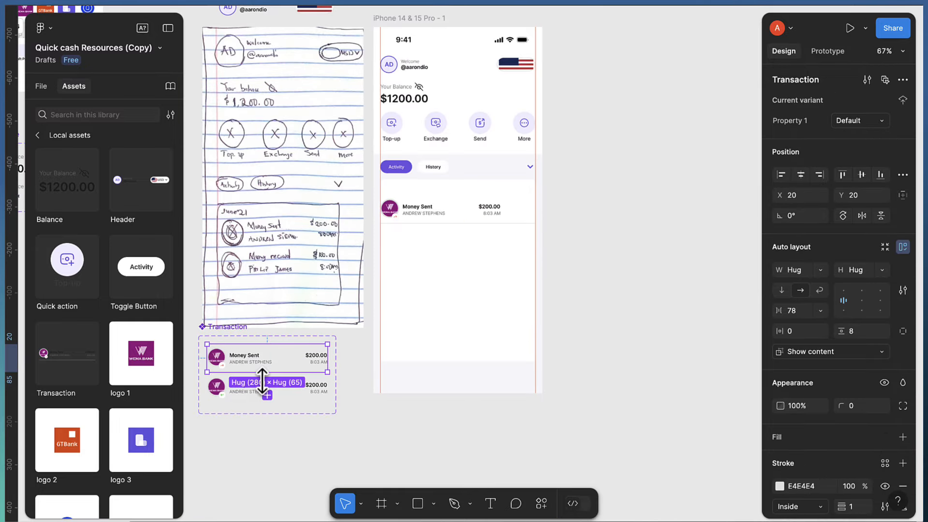
left_click(266, 394)
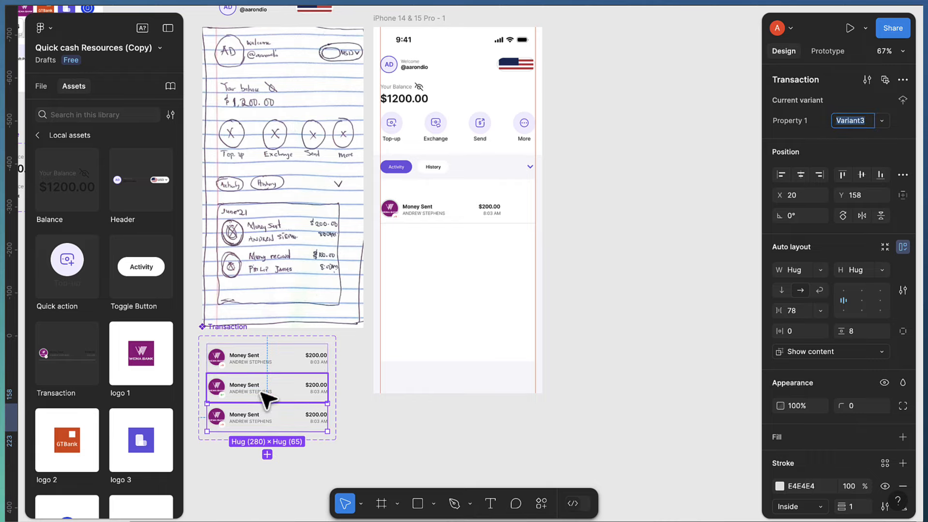
key("ctrl+z")
scroll(242, 386, "up", 6)
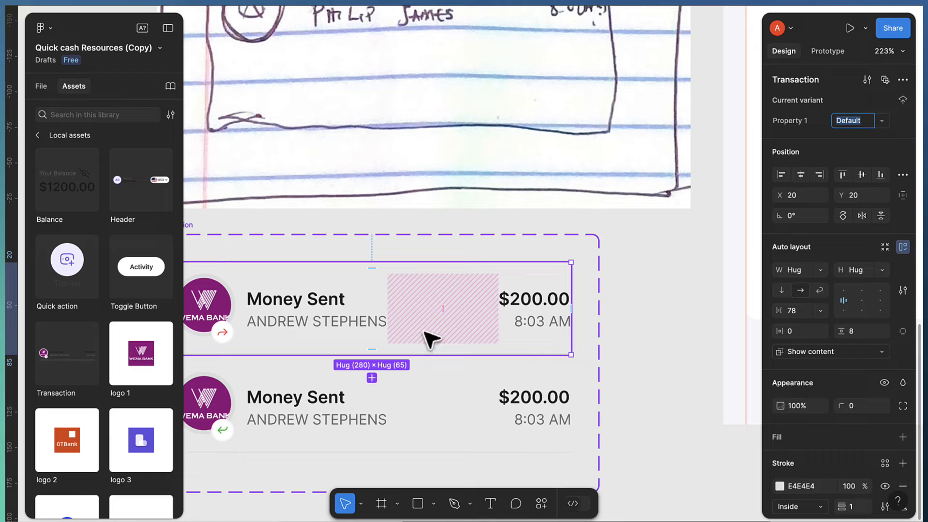
left_click(431, 406, "shift")
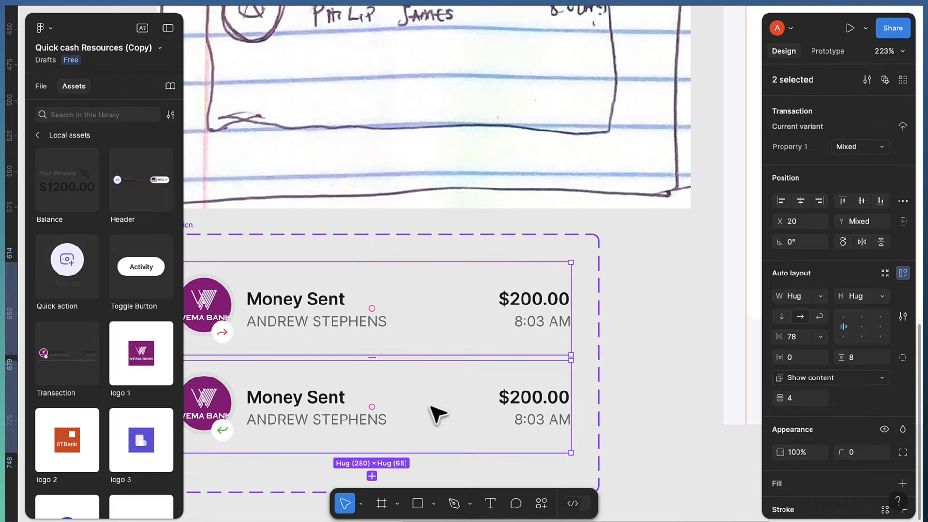
left_click(796, 339)
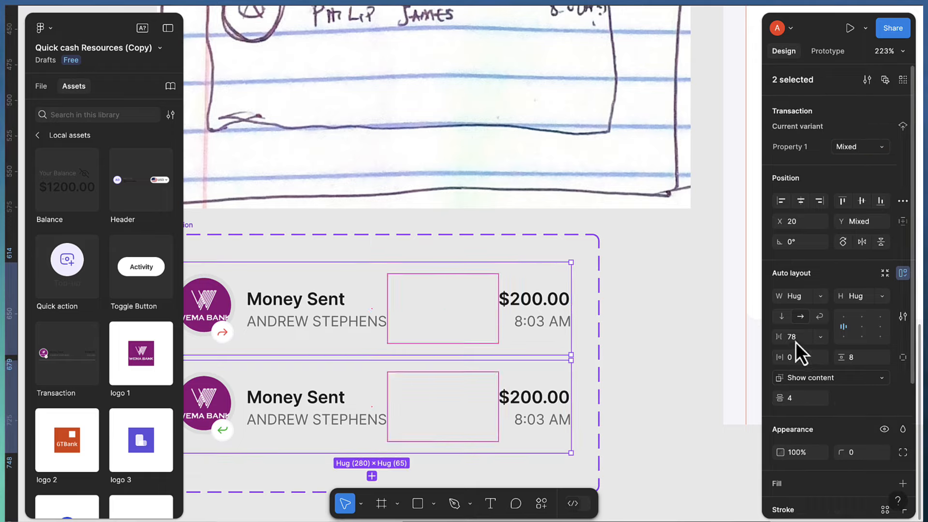
type("au")
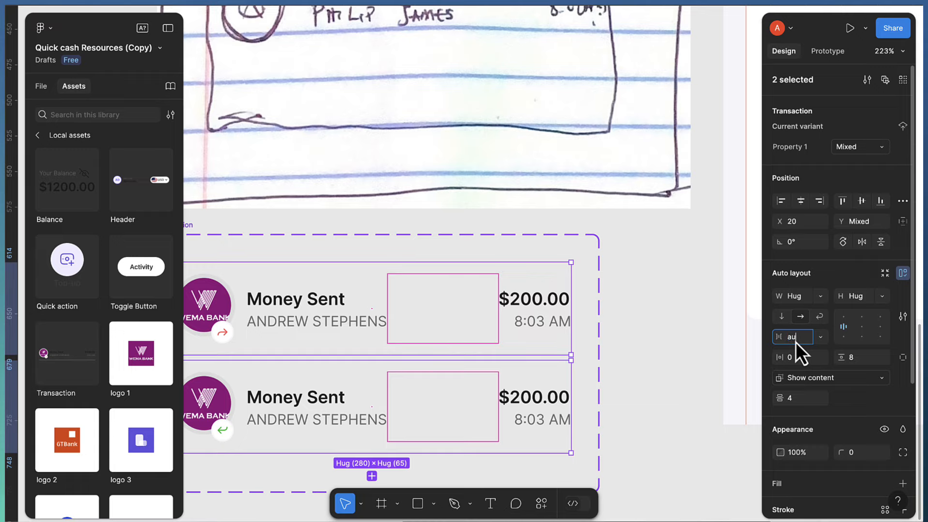
type("to")
key("Return")
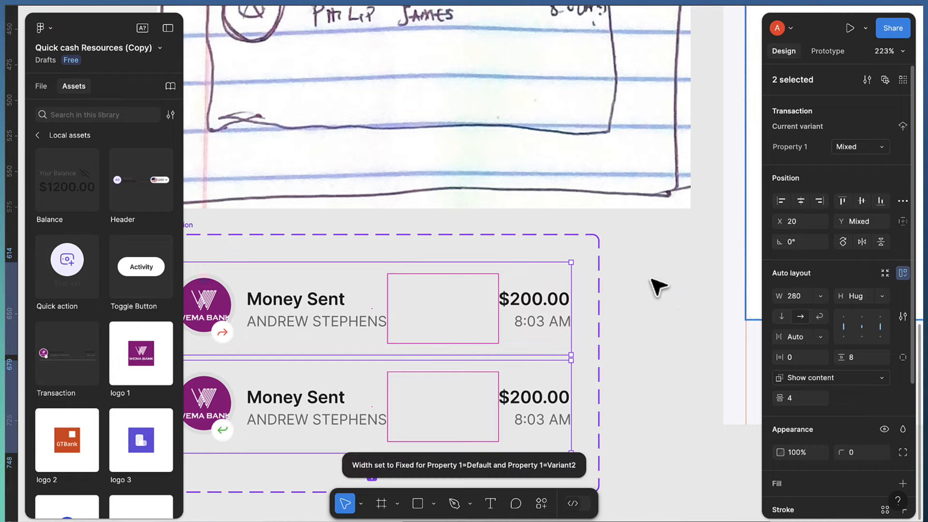
scroll(654, 285, "down", 5)
scroll(682, 267, "down", 3)
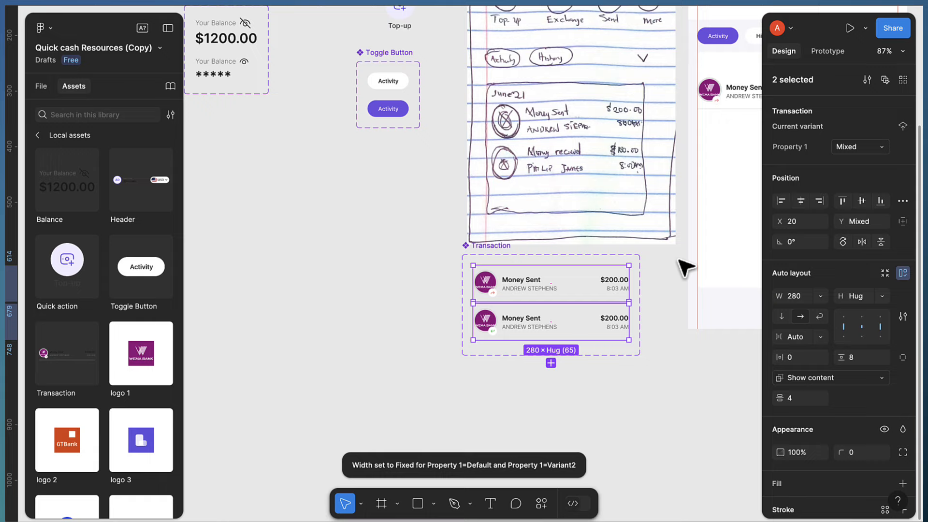
scroll(684, 265, "right", 4)
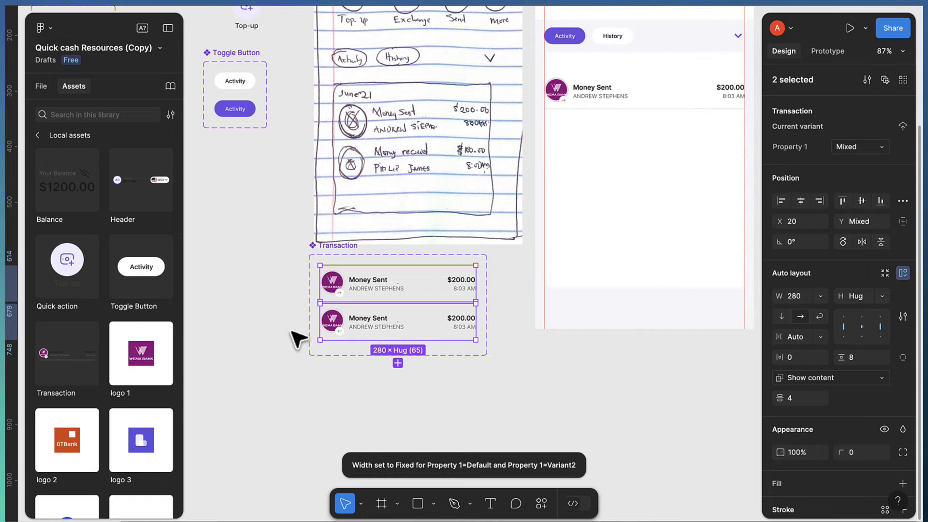
Select the logo 1 image in both variants and create an instance swap property named logo
scroll(342, 297, "up", 5)
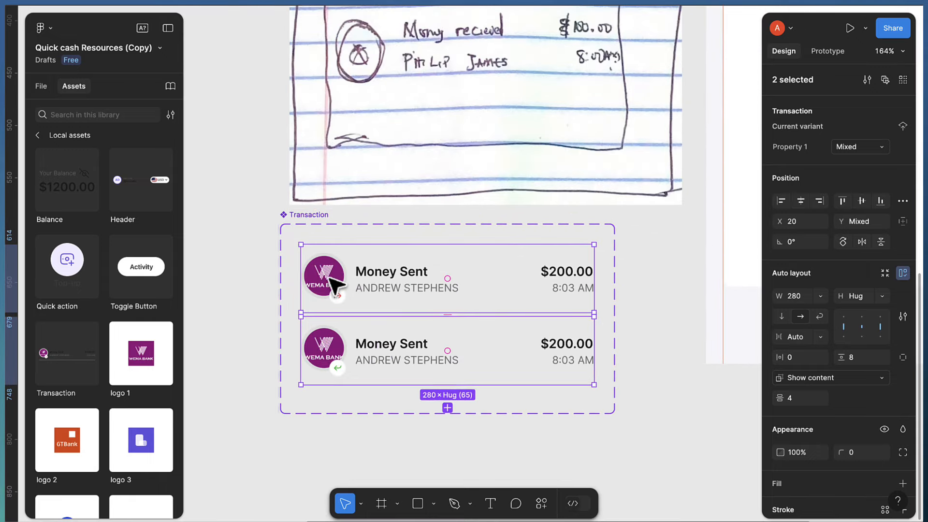
scroll(337, 288, "up", 3)
double_click(337, 285)
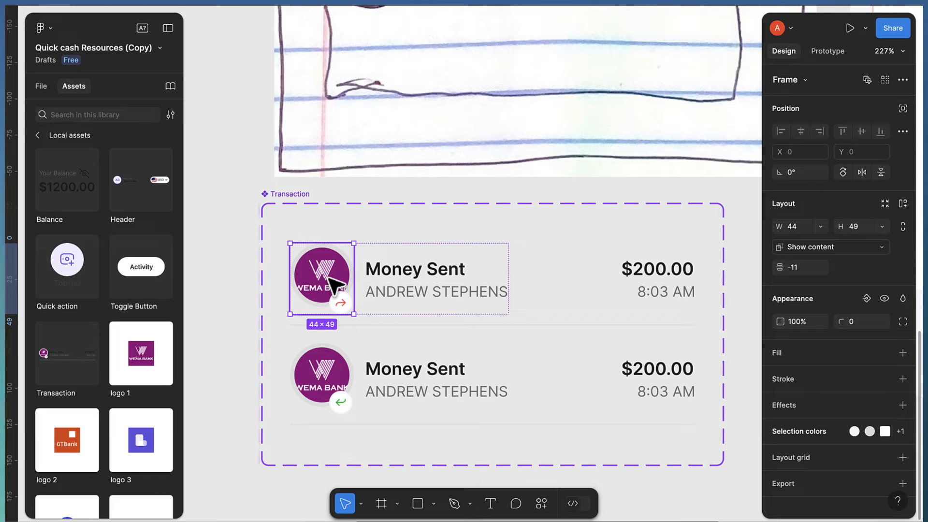
double_click(337, 285)
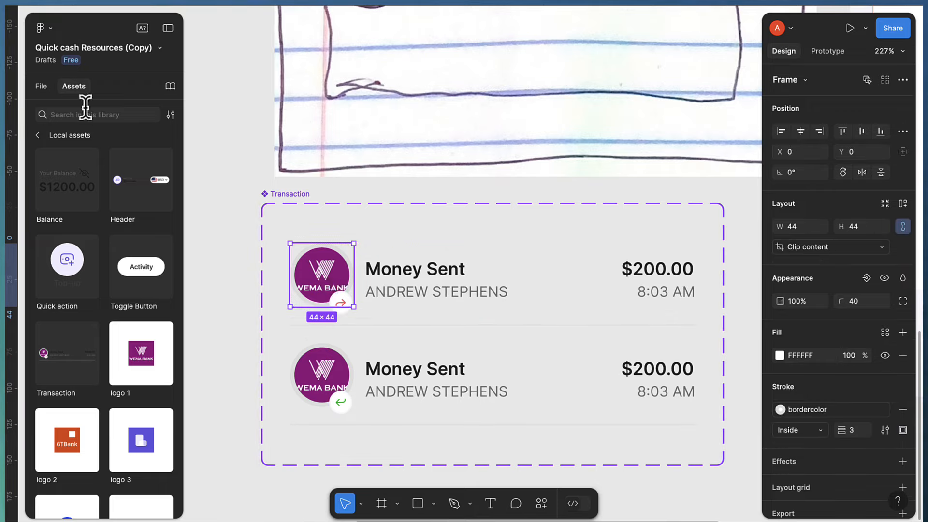
left_click(34, 86)
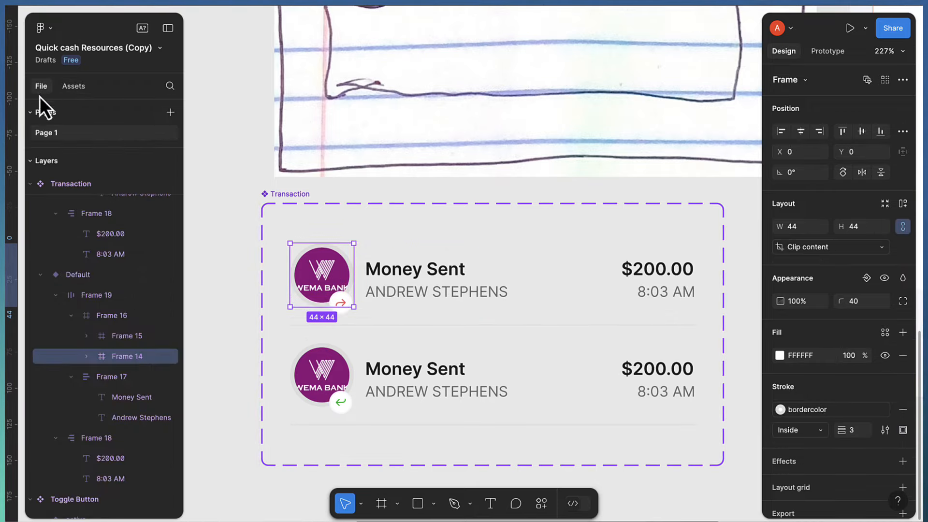
double_click(316, 281)
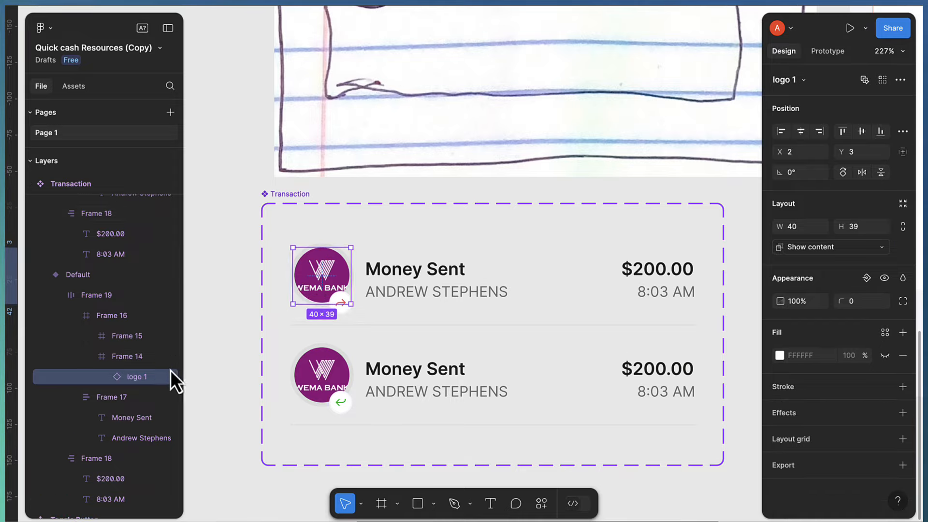
left_click(881, 83)
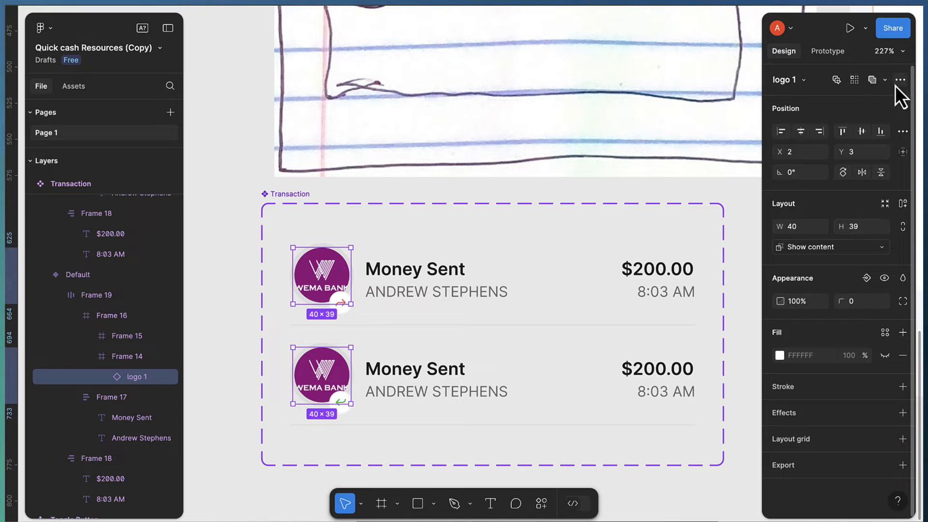
left_click(900, 80)
left_click(877, 158)
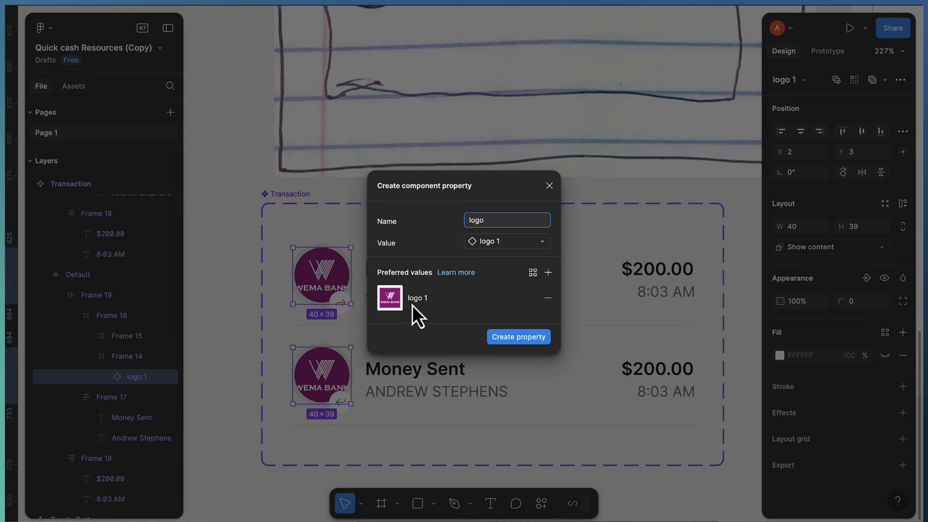
left_click(509, 339)
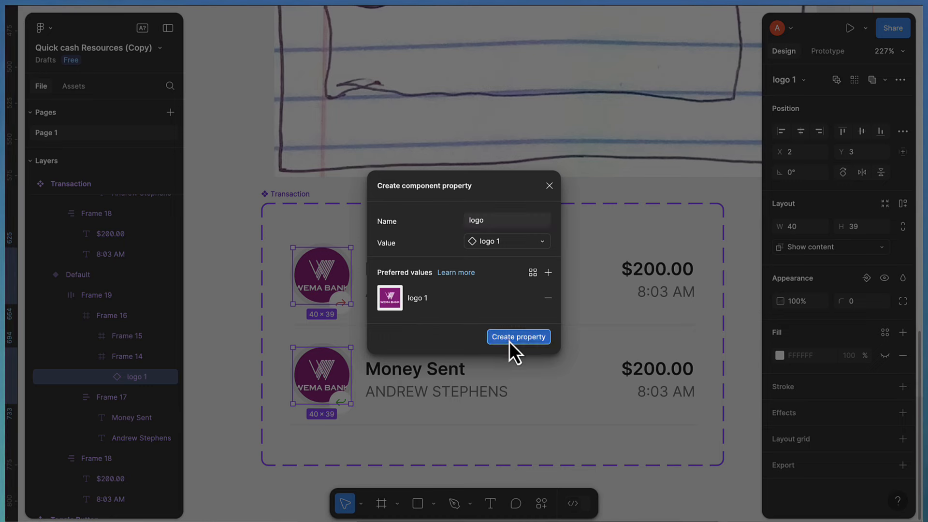
Add a date text label above the Money Sent row, typing 'Jun4 25'
scroll(531, 349, "down", 5)
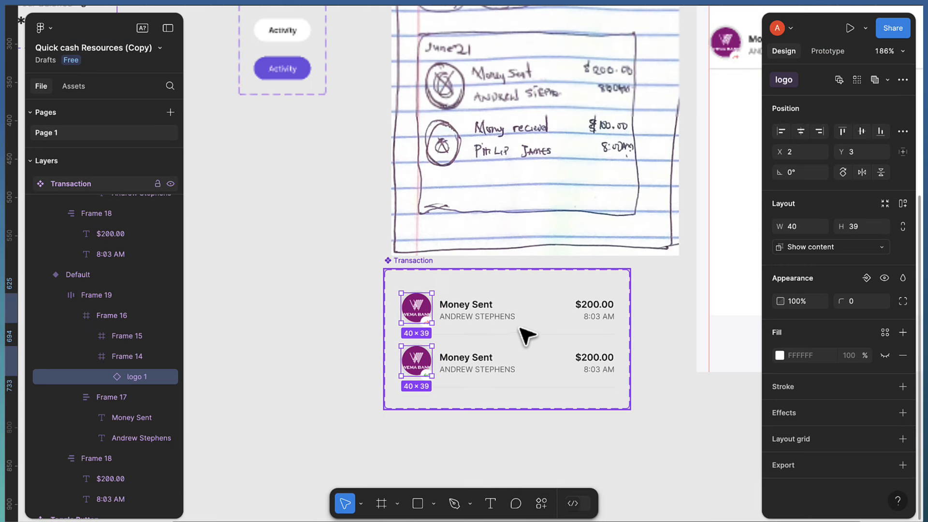
scroll(576, 336, "right", 5)
scroll(464, 126, "up", 5)
key("t")
left_click(352, 97)
type("Jun4")
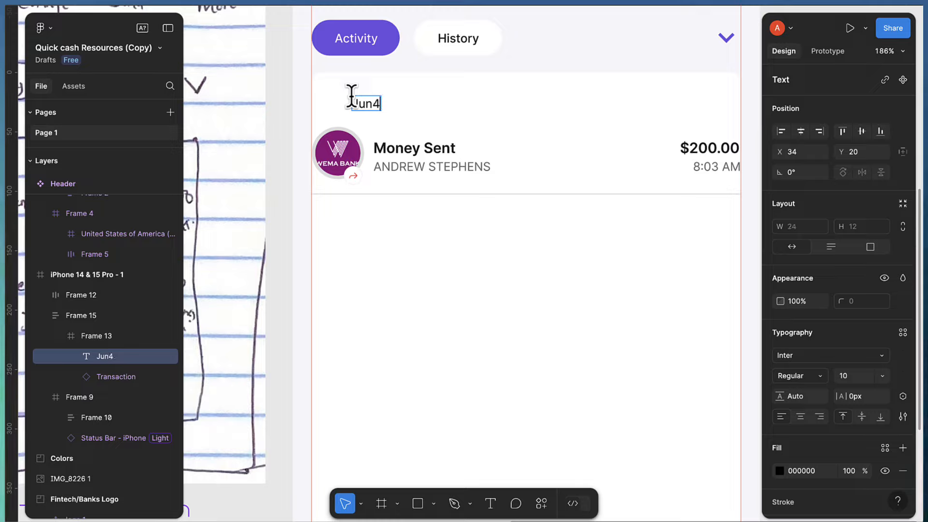
type(" 25")
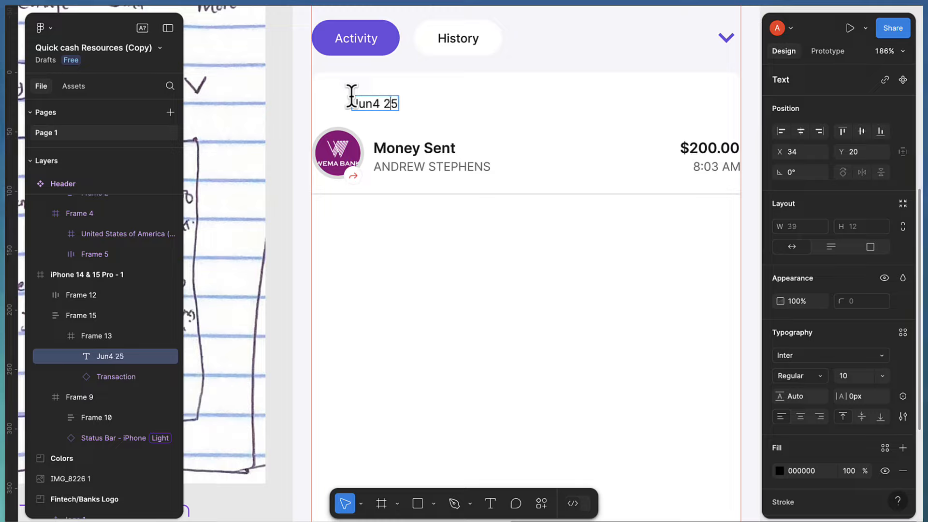
Correct the label to 'Jun 24', apply the dark colour style, and shift it left to X 10
key("Left")
key("Left")
key("BackSpace")
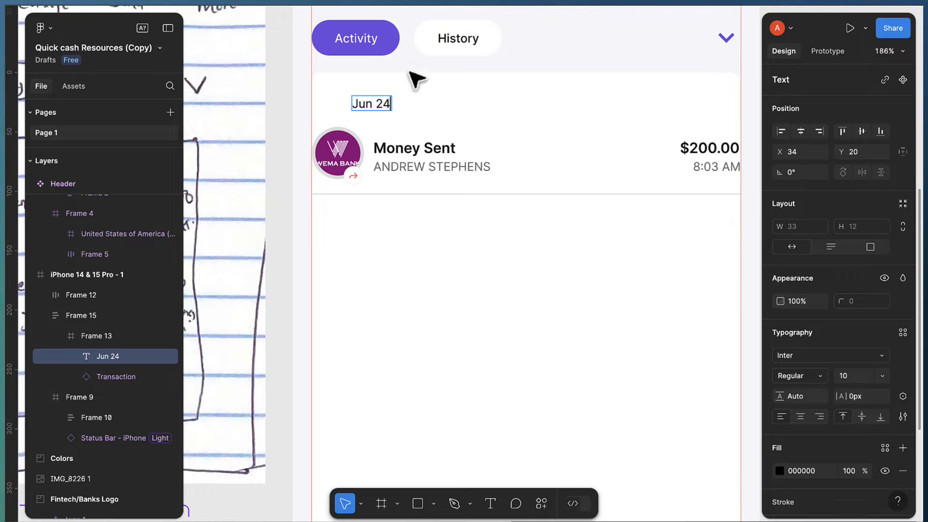
key("Escape")
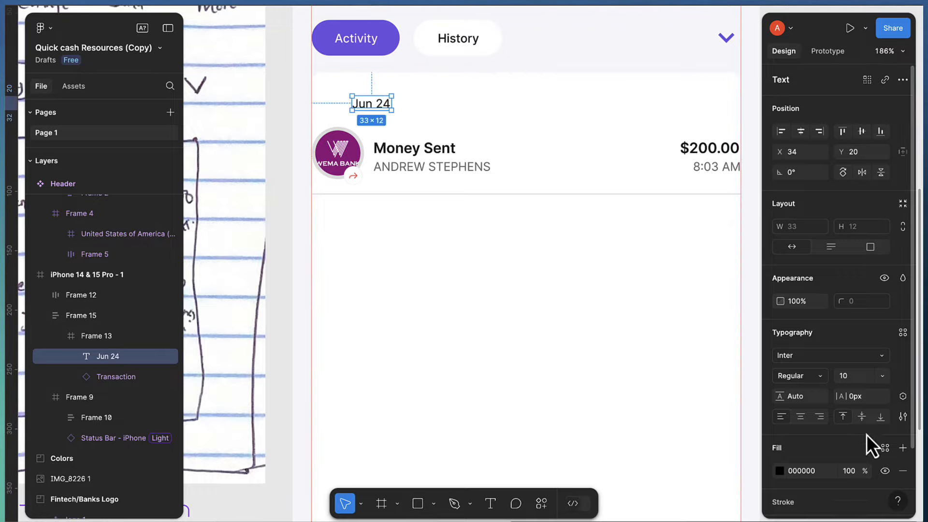
left_click(881, 448)
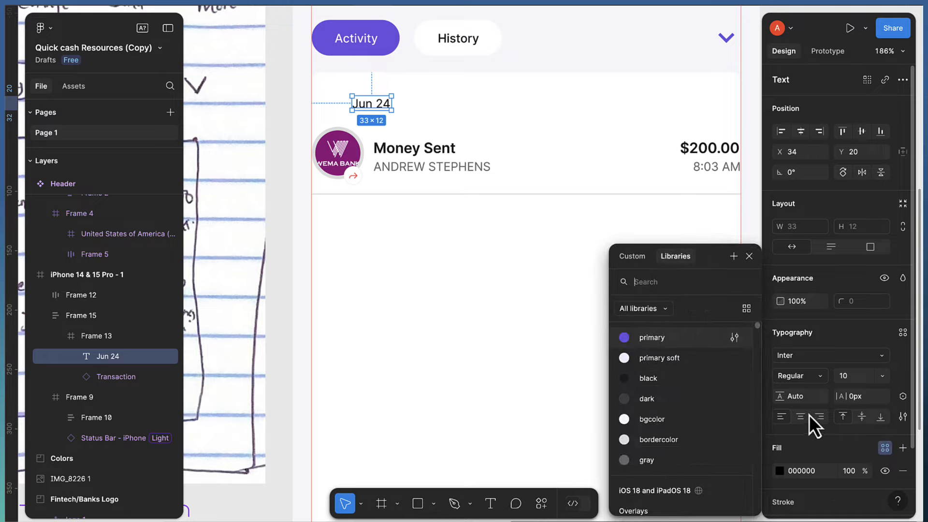
left_click(656, 396)
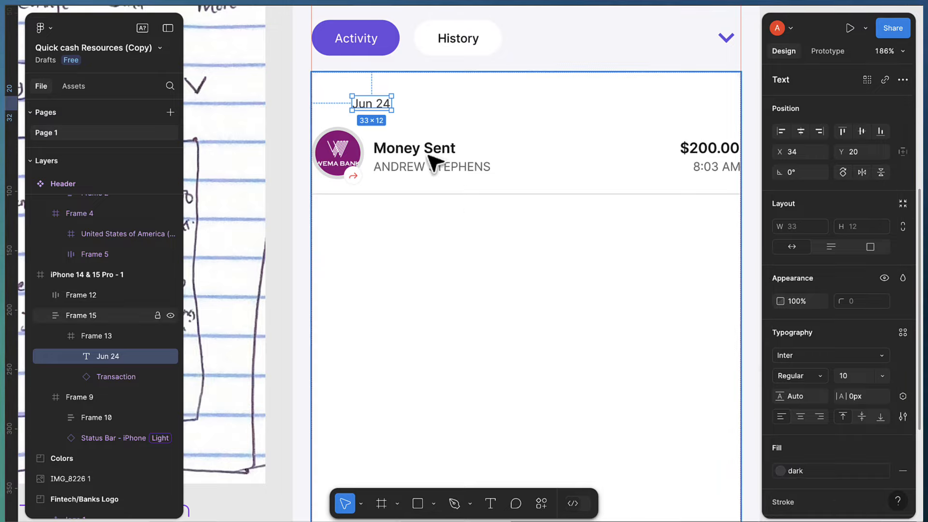
left_click_drag(357, 107, 337, 105)
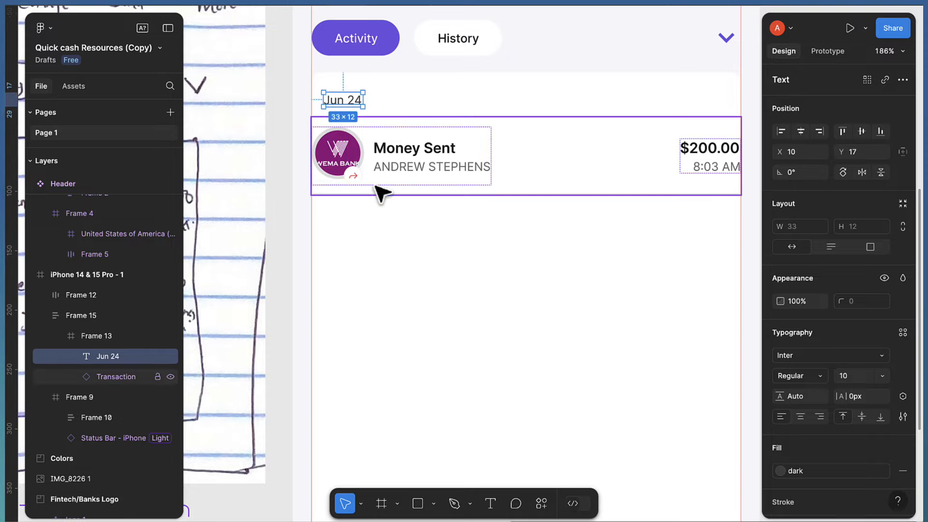
Duplicate the transaction row below the original and switch the copy to Variant2
left_click(382, 192)
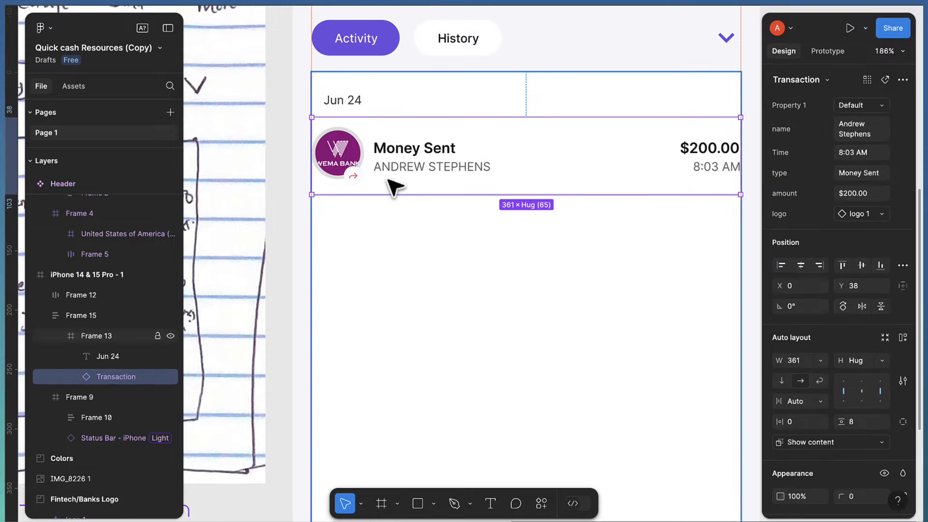
left_click_drag(394, 184, 390, 274)
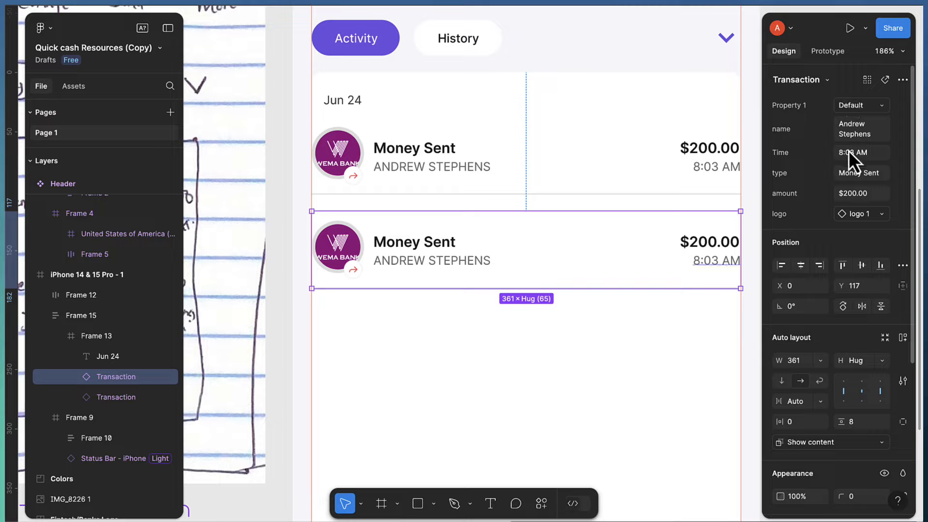
left_click(857, 106)
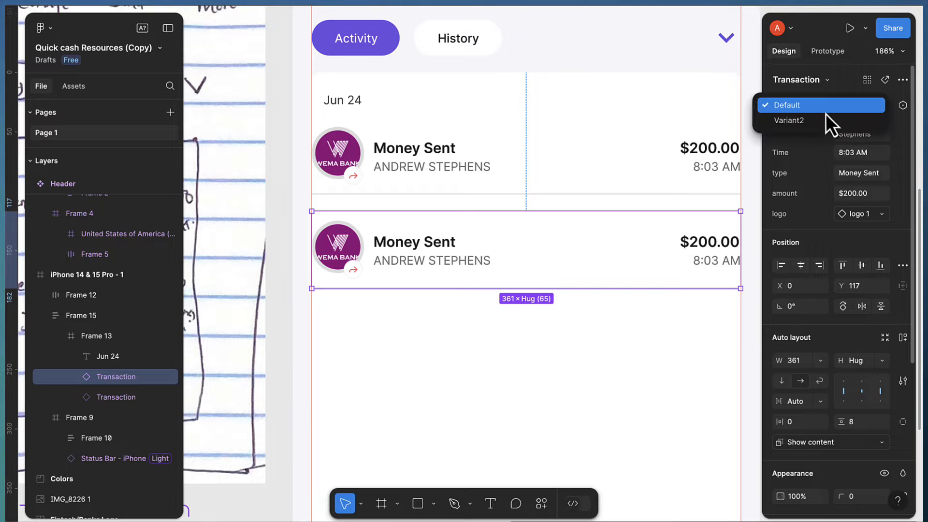
left_click(810, 120)
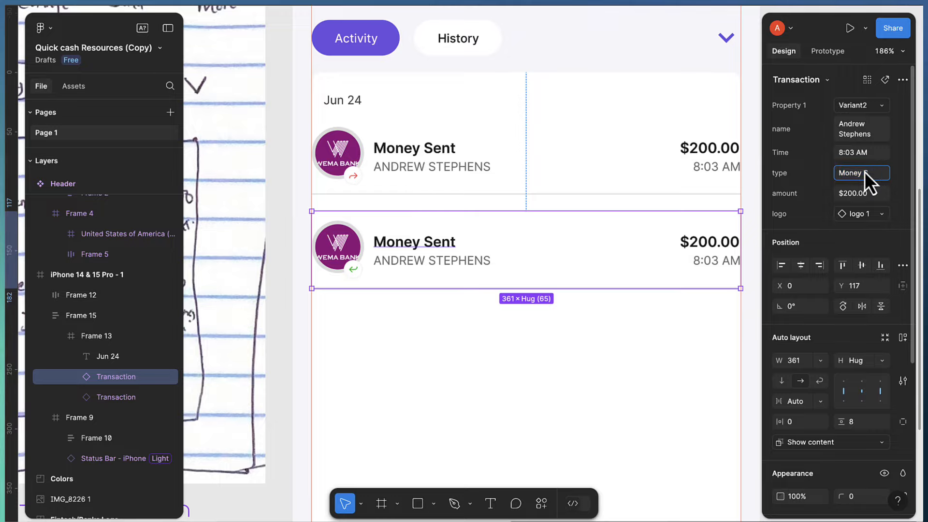
Change the copy's transaction type text to 'Money received'
type("ceiev")
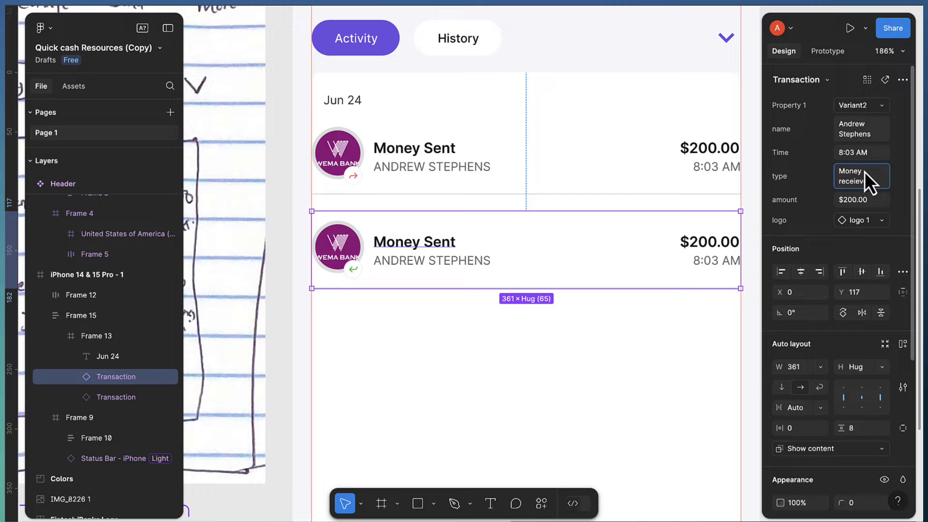
key("BackSpace")
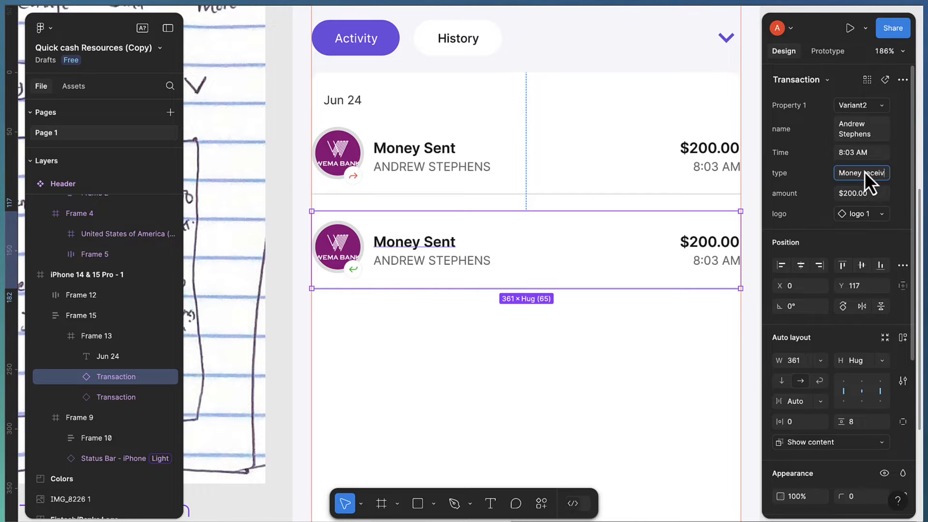
key("BackSpace")
type("ved")
key("Return")
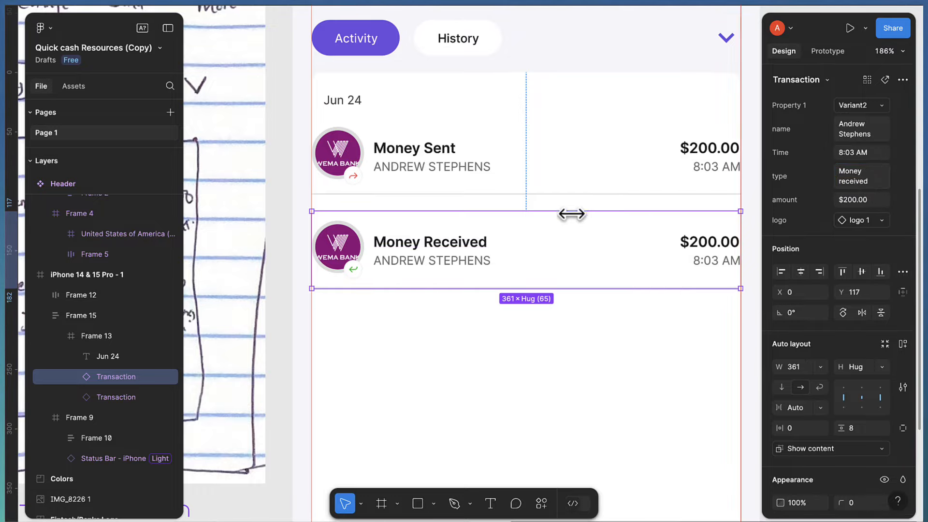
scroll(452, 252, "down", 2)
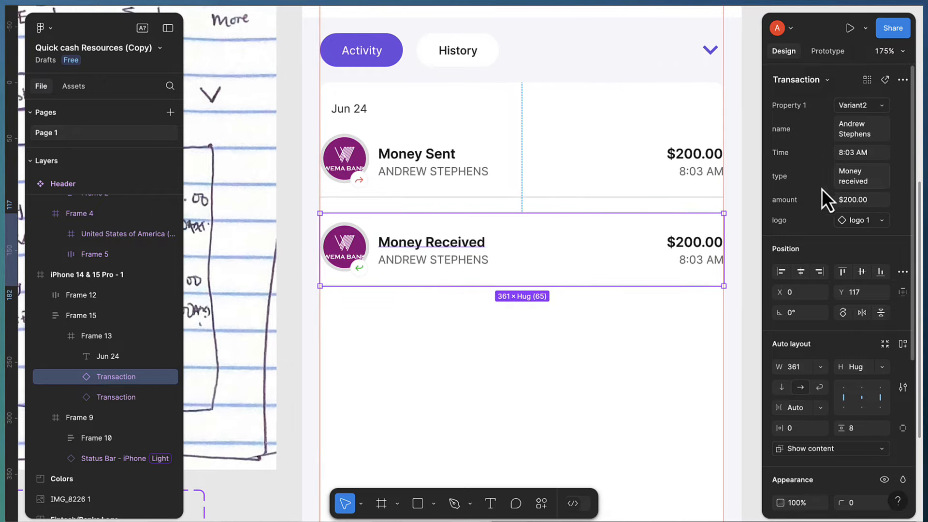
scroll(452, 263, "down", 2)
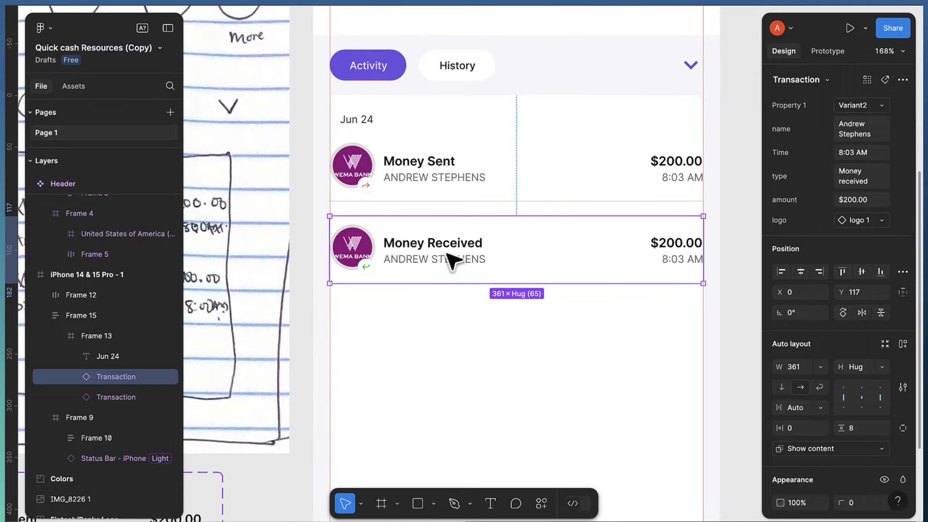
Select the Money Sent text in both variants and check its advanced text settings
scroll(450, 259, "down", 5)
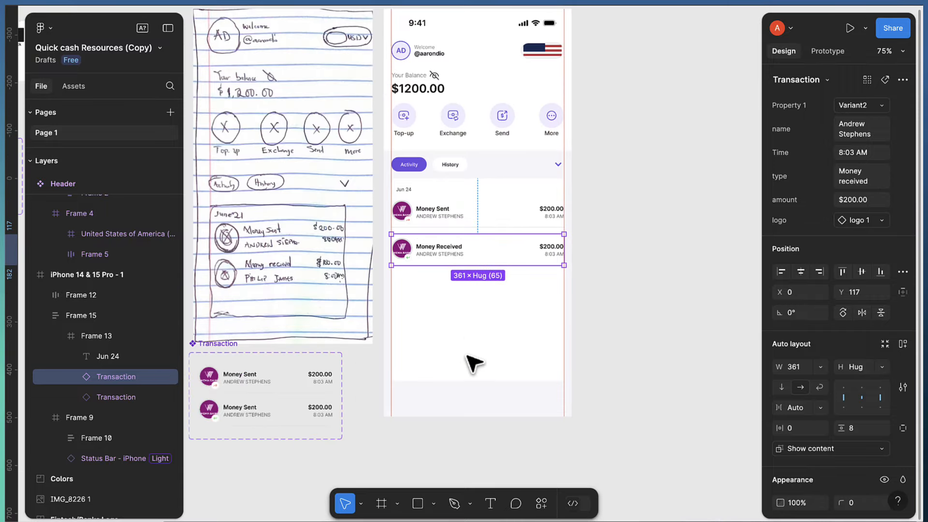
scroll(430, 370, "left", 4)
scroll(422, 386, "up", 6)
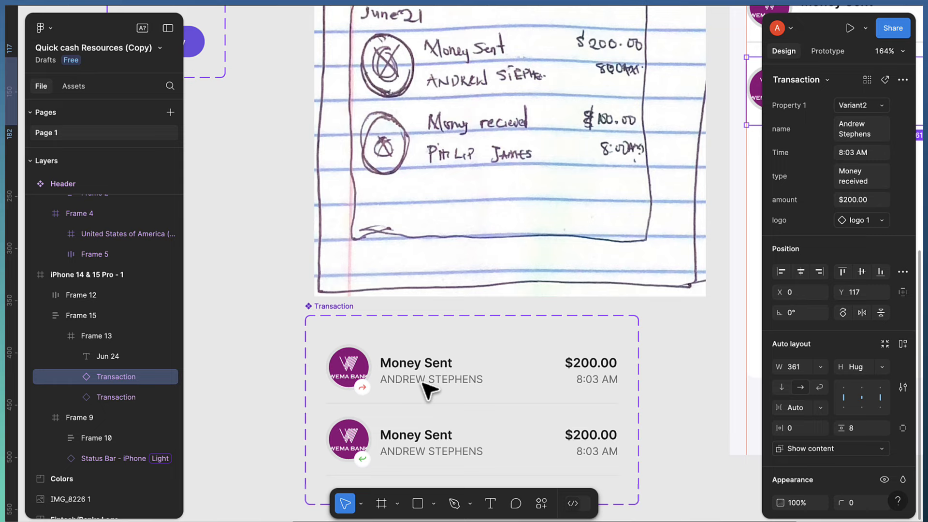
scroll(430, 369, "down", 2)
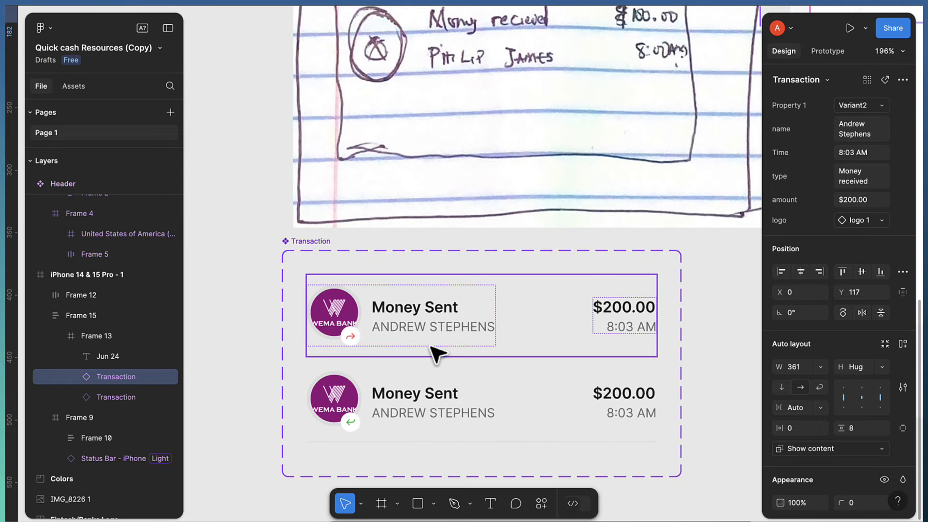
scroll(429, 334, "up", 4)
double_click(413, 292)
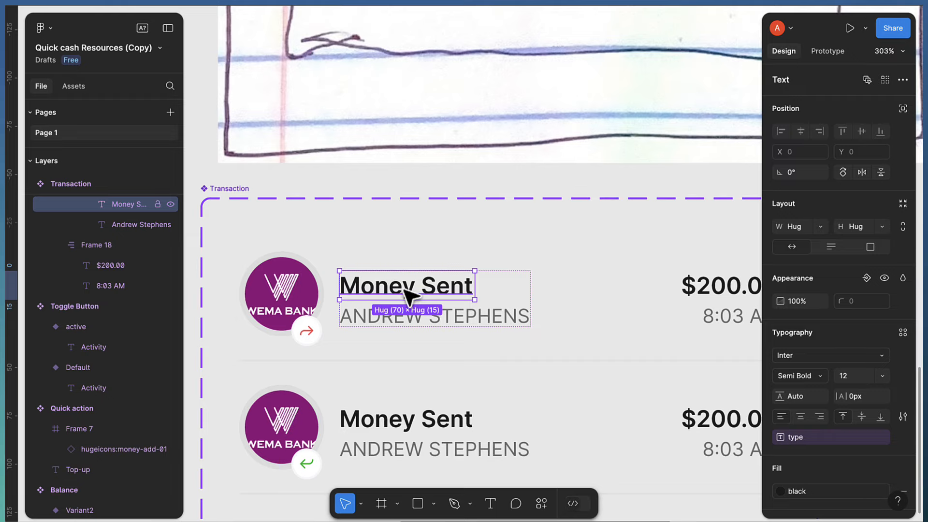
left_click(886, 79)
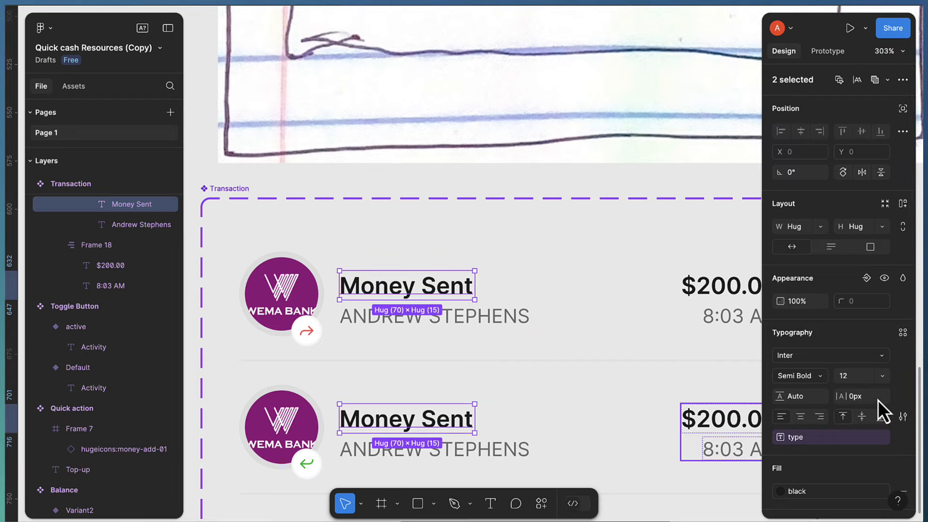
left_click(903, 416)
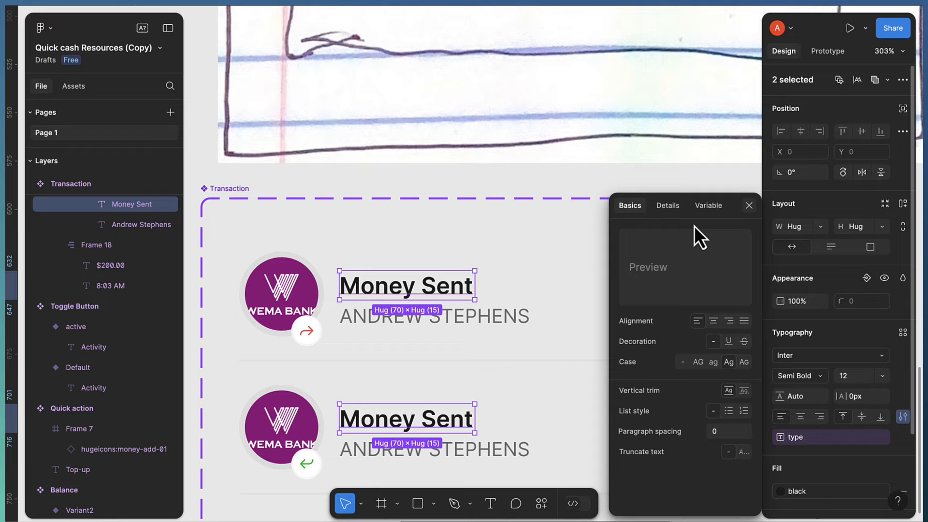
key("Escape")
Pan and zoom the canvas to show the Transaction component beside the sketch
scroll(615, 256, "right", 5)
scroll(623, 259, "right", 5)
scroll(619, 260, "down", 10, "ctrl")
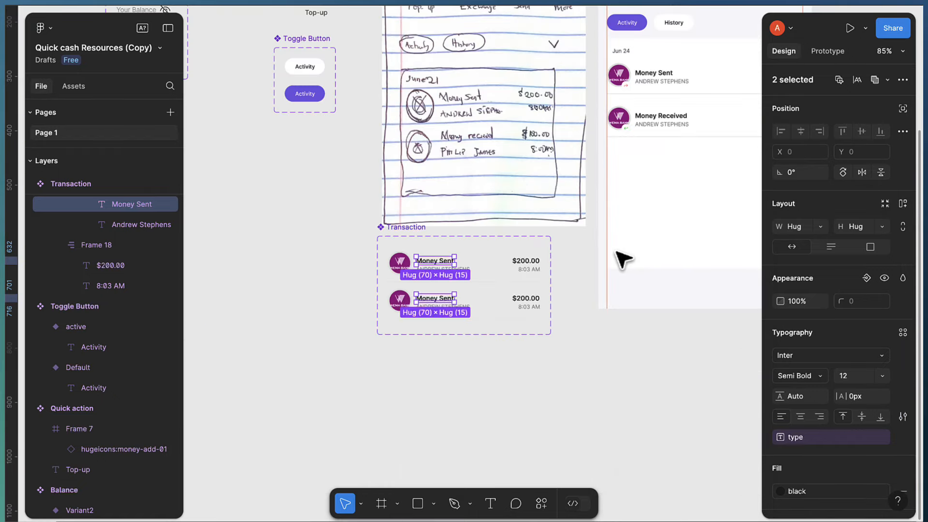
scroll(628, 114, "right", 5)
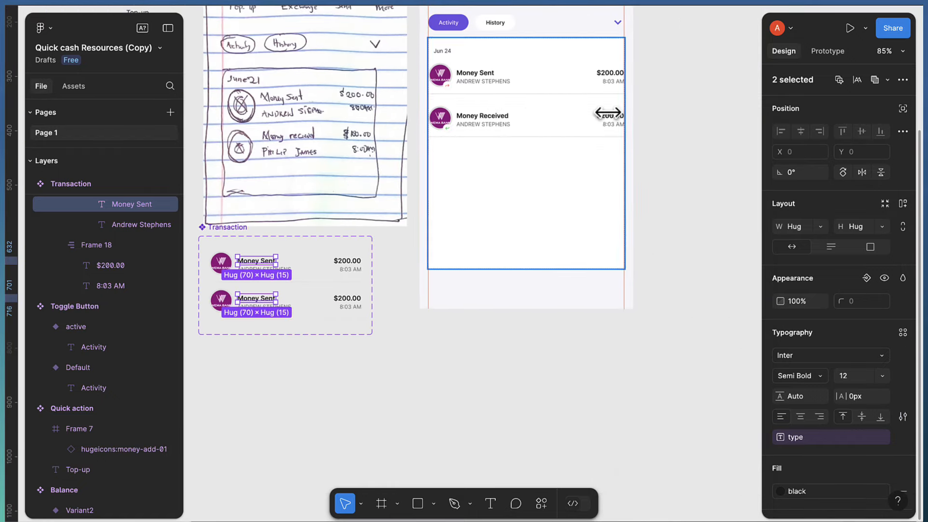
scroll(446, 91, "up", 5)
scroll(481, 203, "up", 5, "ctrl")
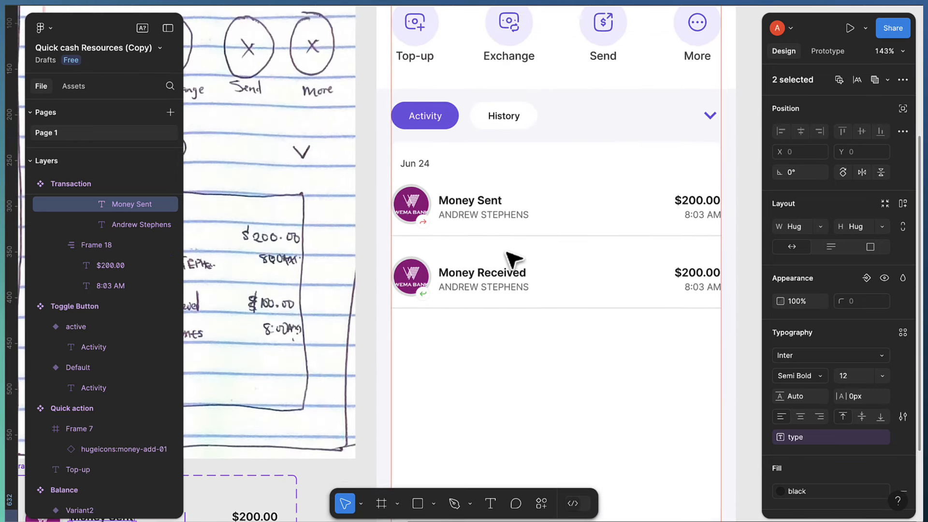
scroll(507, 252, "up", 2, "ctrl")
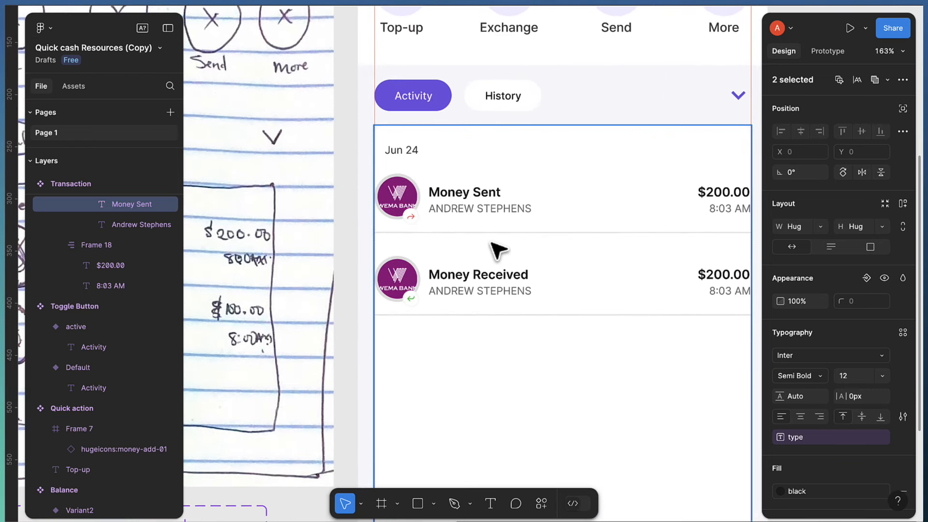
scroll(491, 246, "up", 2, "ctrl")
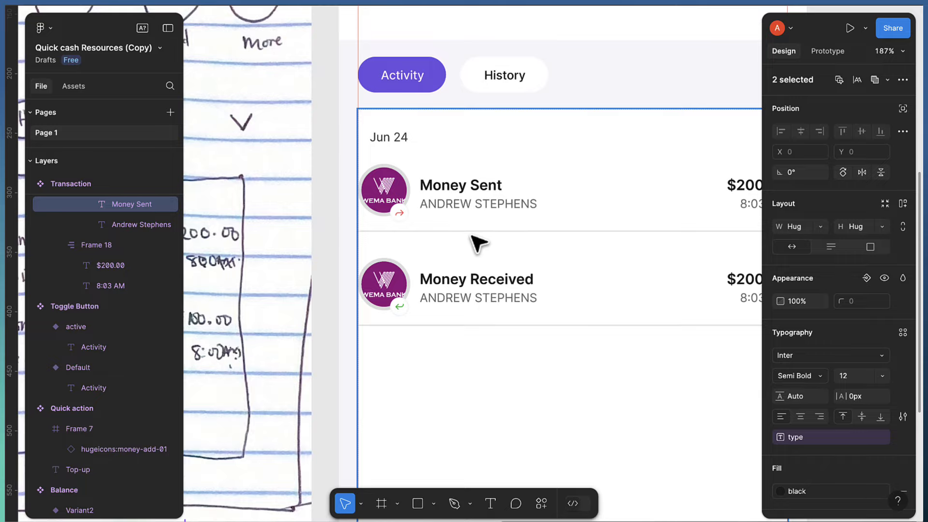
scroll(503, 253, "down", 10, "ctrl")
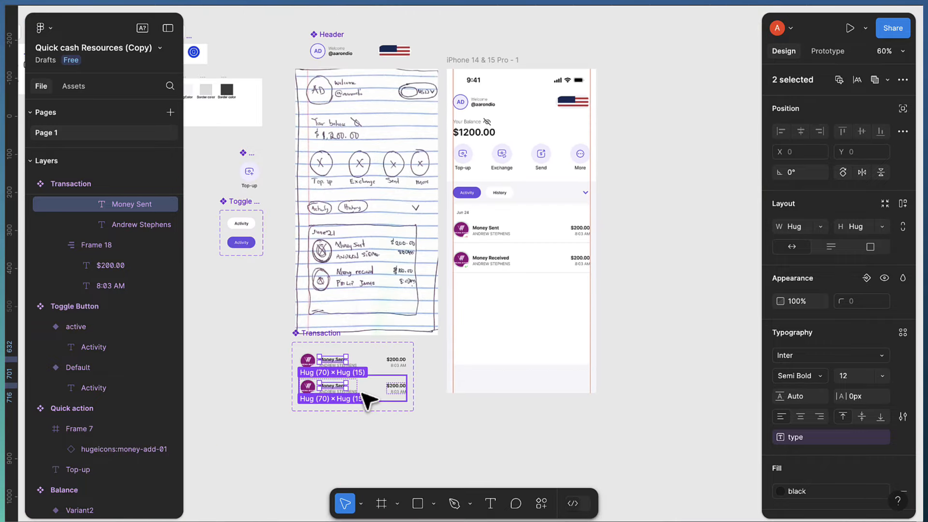
scroll(368, 400, "up", 8, "ctrl")
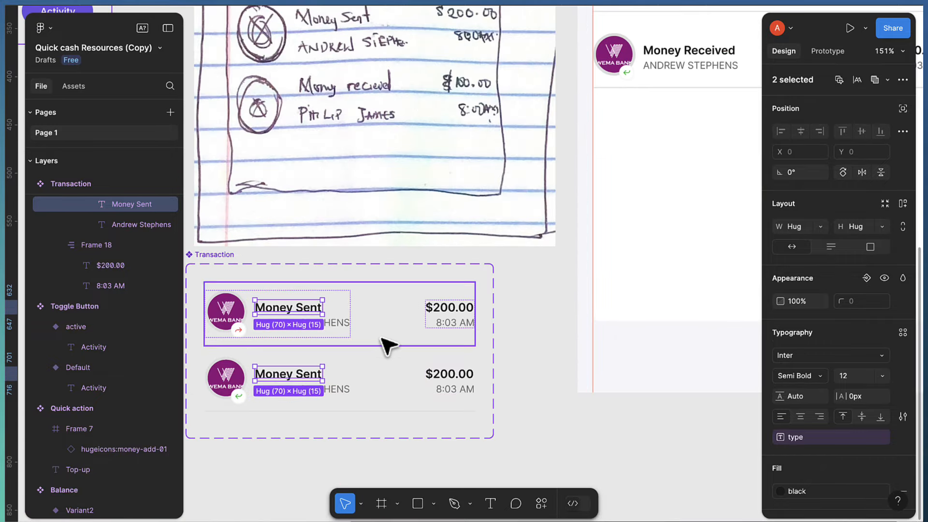
Select the default variant and lower row and lighten their divider stroke from E4E4E4 to F8F8F8
left_click(382, 387)
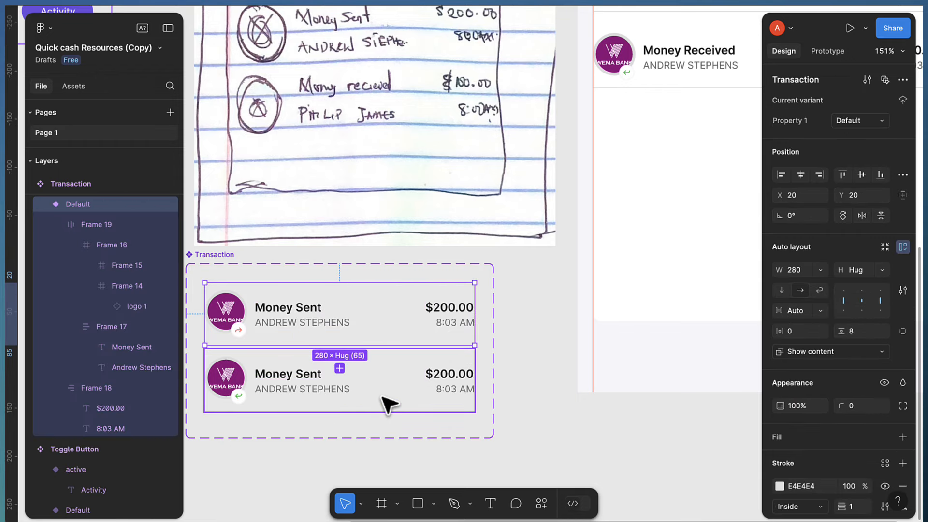
left_click(389, 404, "shift")
scroll(902, 451, "down", 4)
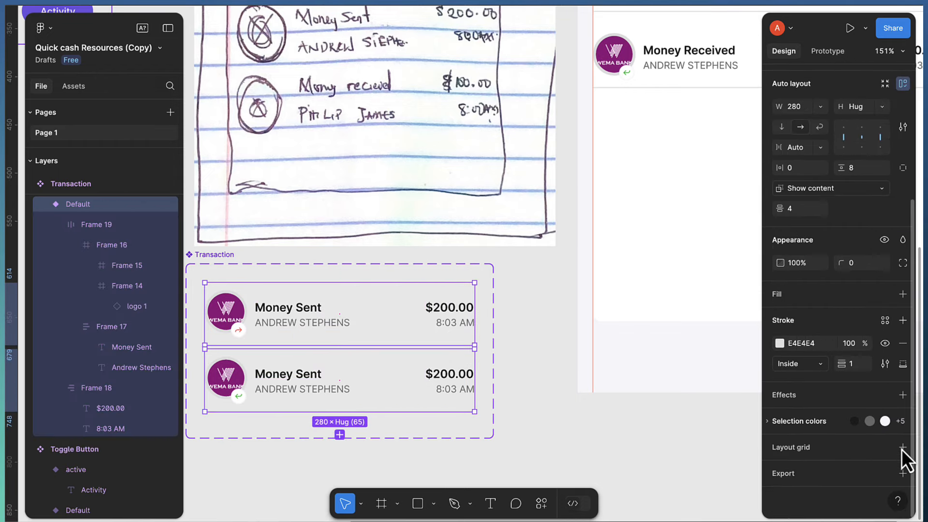
scroll(565, 296, "right", 3)
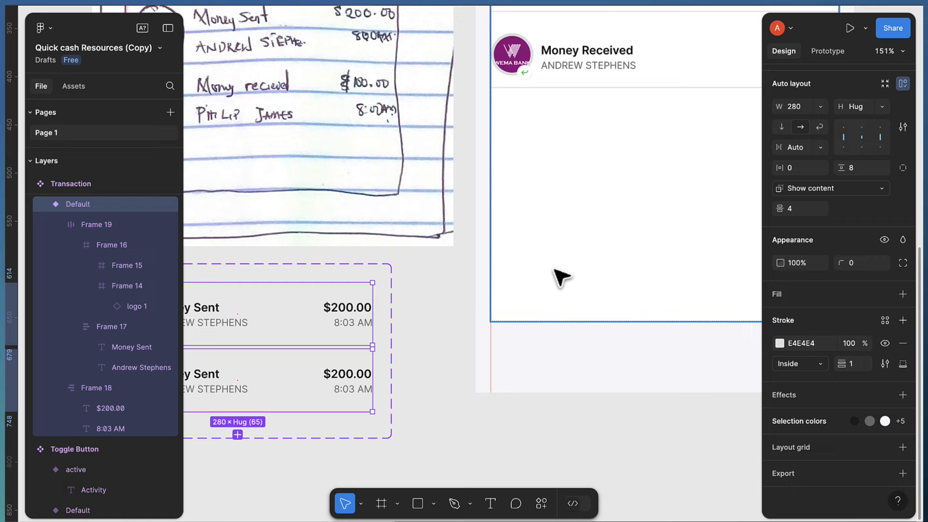
scroll(556, 276, "up", 2)
scroll(560, 285, "up", 5)
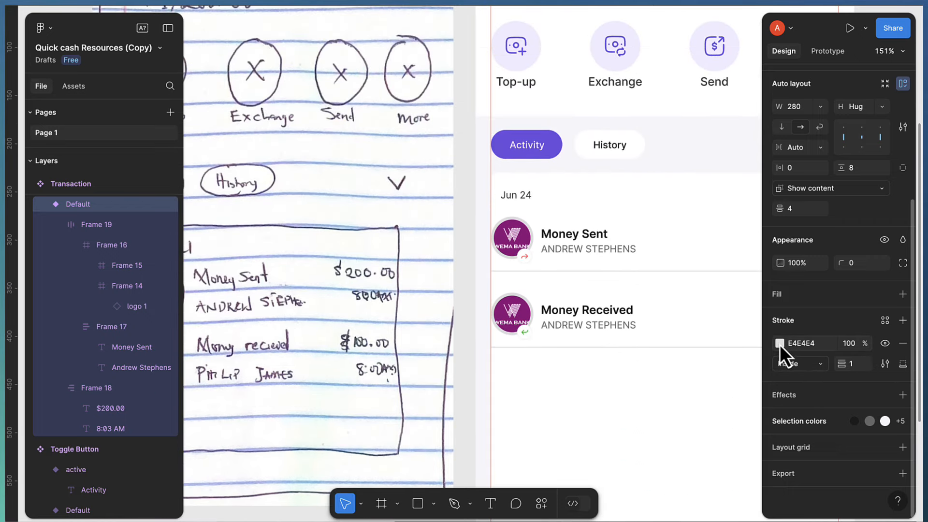
left_click(779, 343)
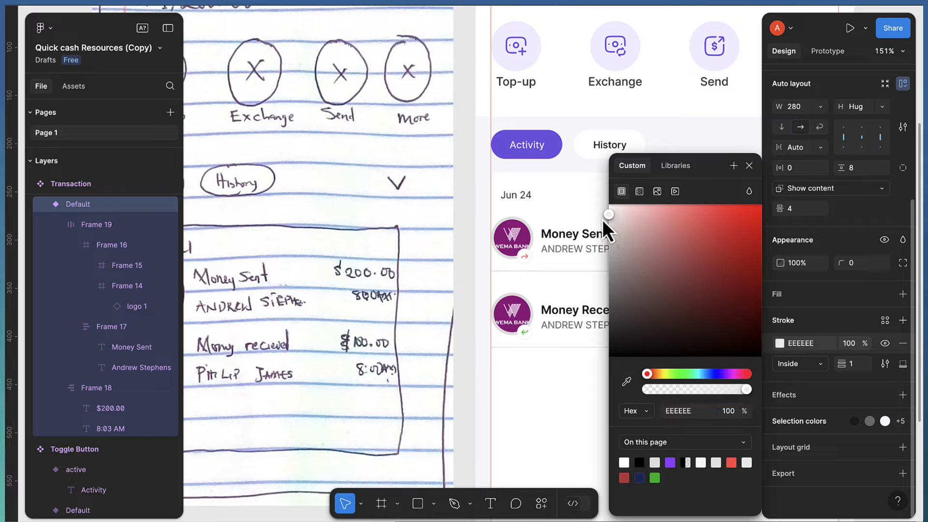
left_click_drag(601, 217, 601, 216)
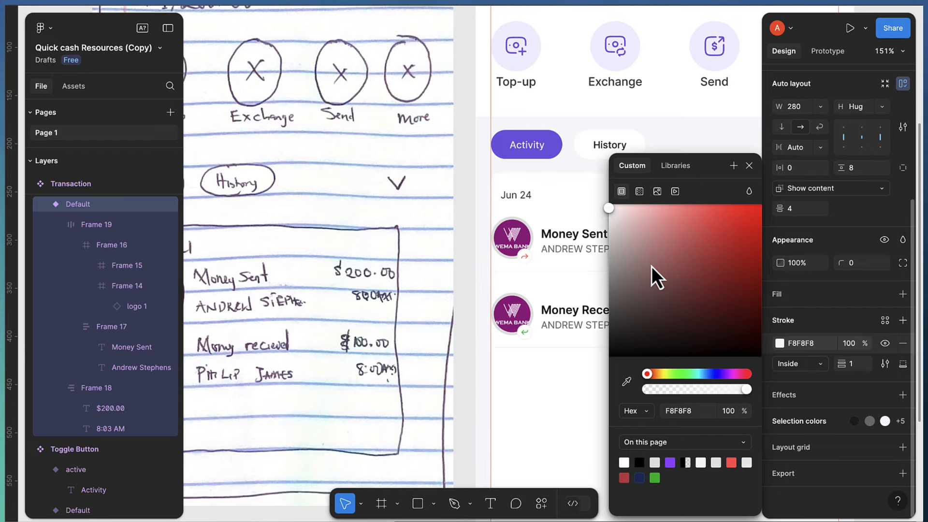
left_click(530, 411)
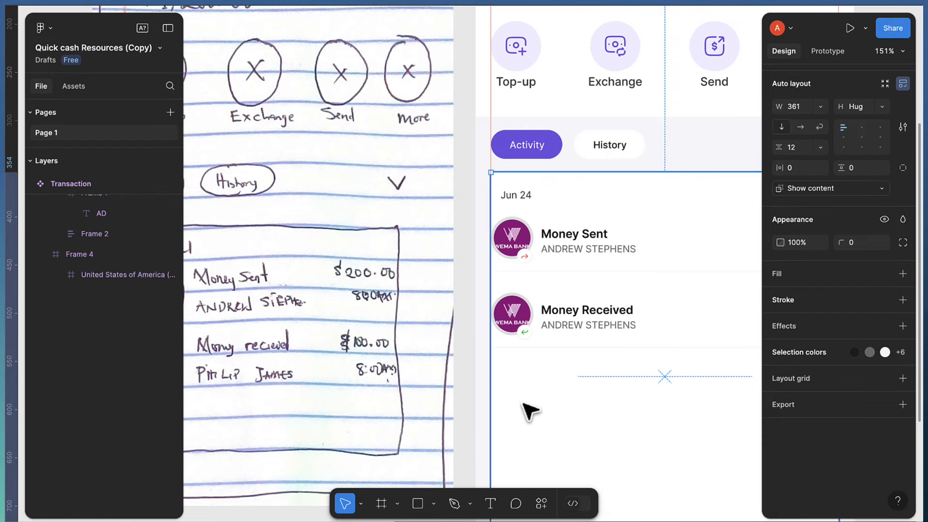
scroll(528, 410, "right", 5)
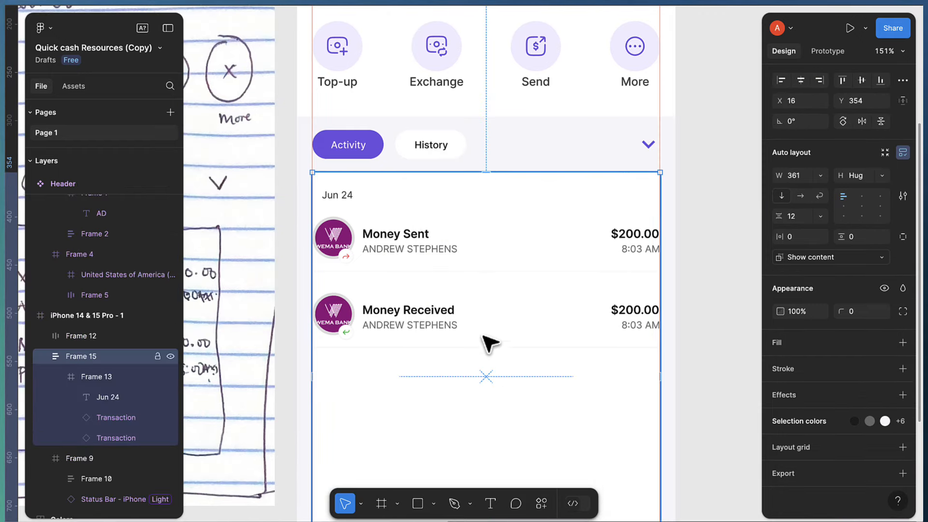
Swap the Money Received row's logo to GTBank
scroll(422, 321, "up", 2)
scroll(427, 321, "up", 1)
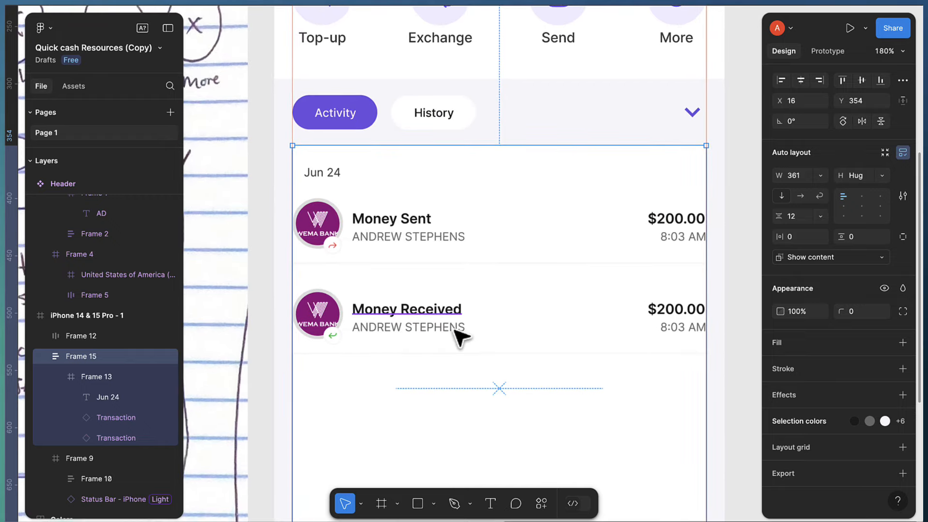
scroll(455, 327, "down", 1)
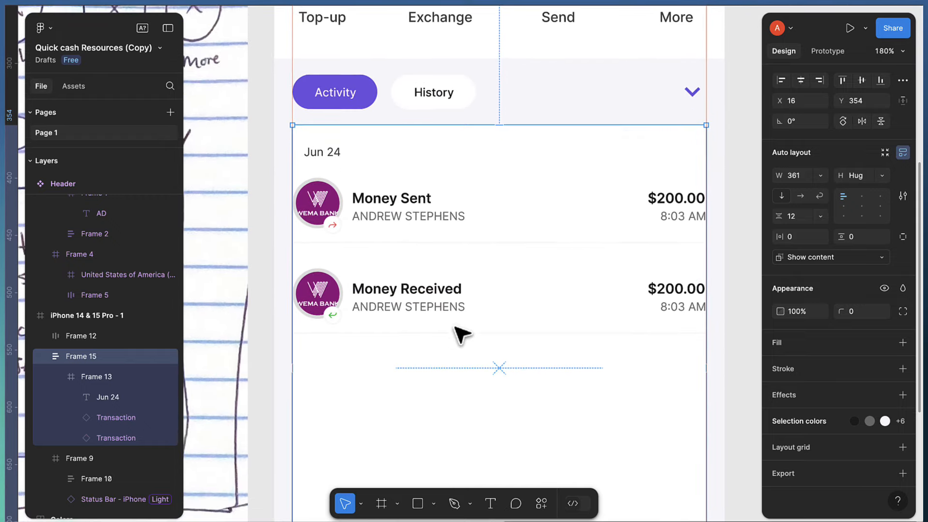
left_click(403, 298)
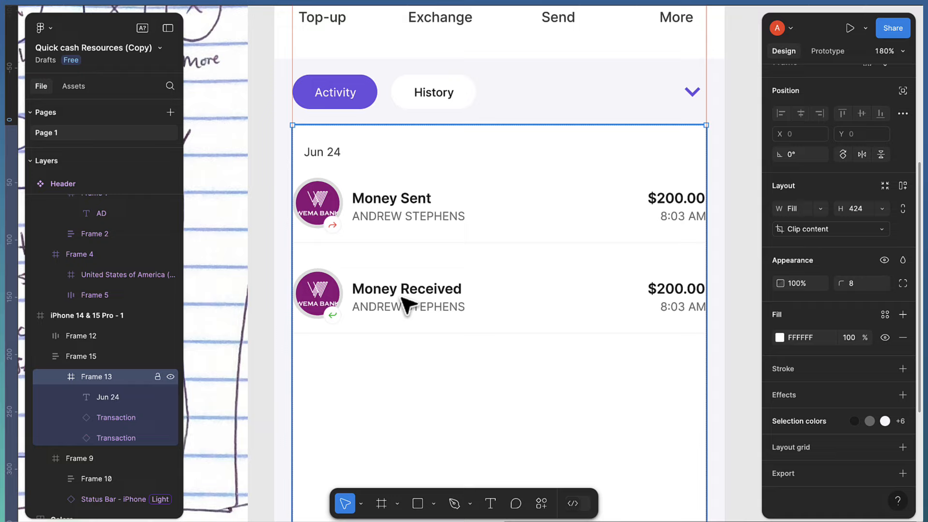
left_click(406, 303)
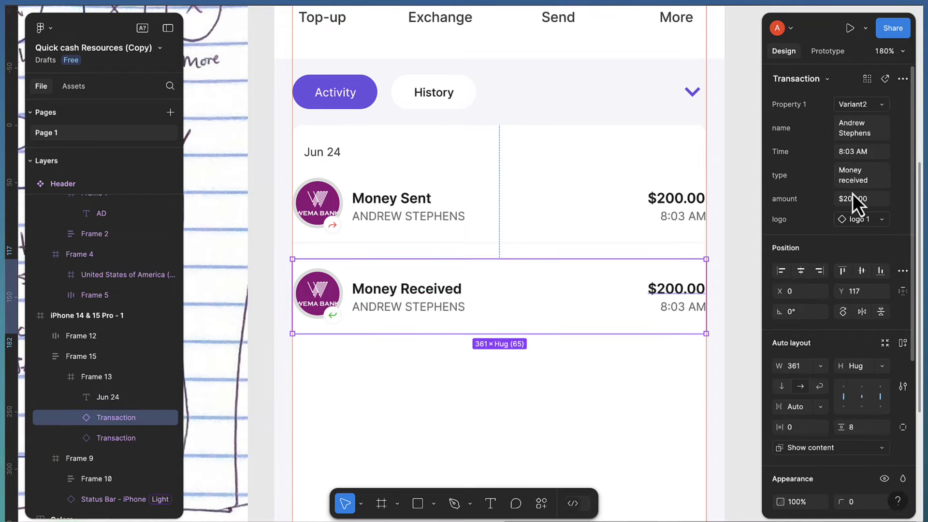
left_click(862, 220)
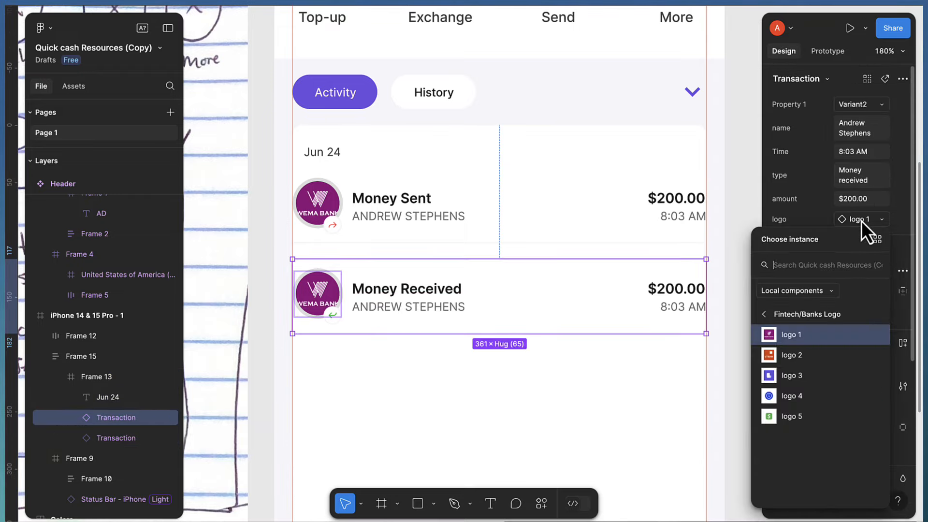
left_click(792, 357)
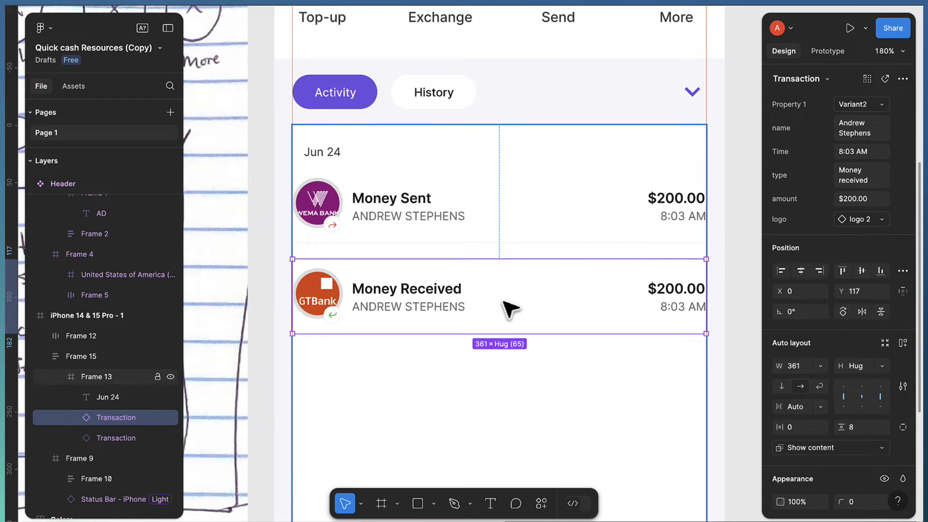
Duplicate the Money Received row below itself and swap the copy's logo to logo 3 from Fintech/Banks Logo
key("ctrl+d")
left_click_drag(511, 358, 508, 406)
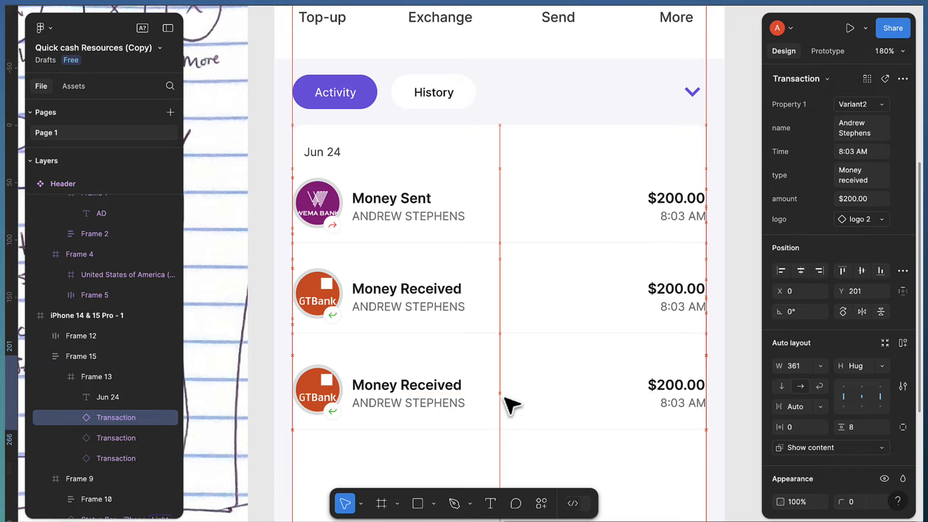
left_click(867, 221)
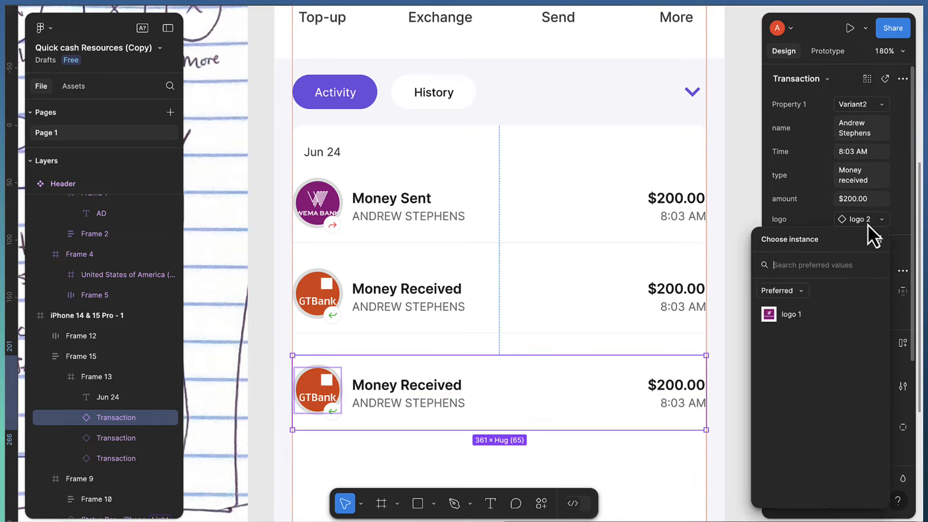
left_click(782, 297)
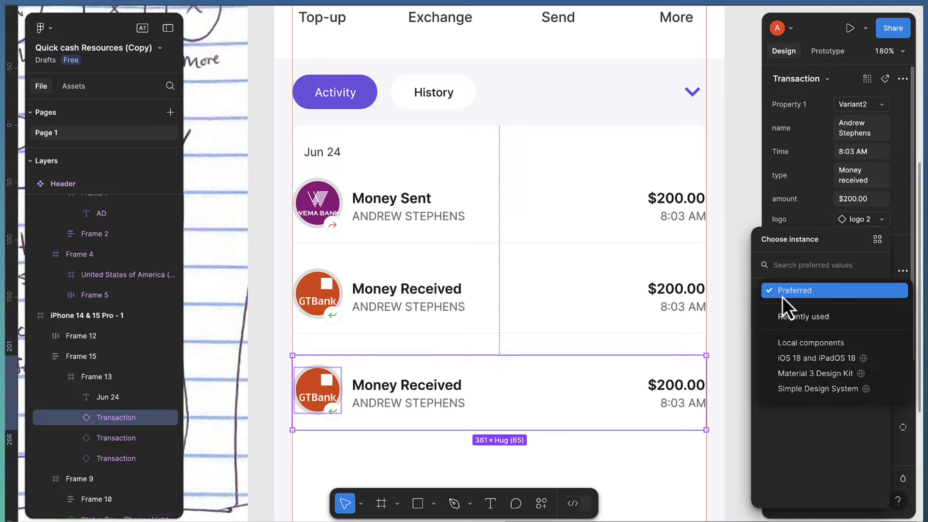
left_click(799, 349)
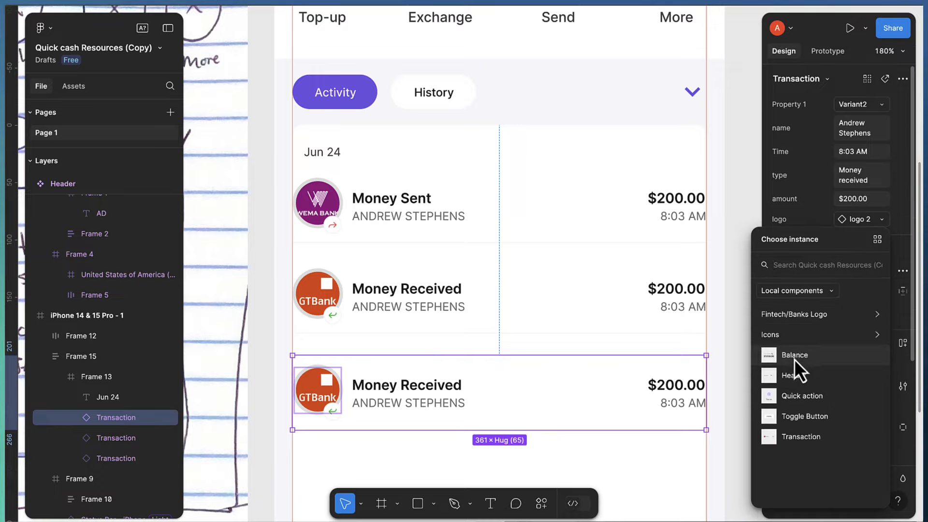
left_click(793, 317)
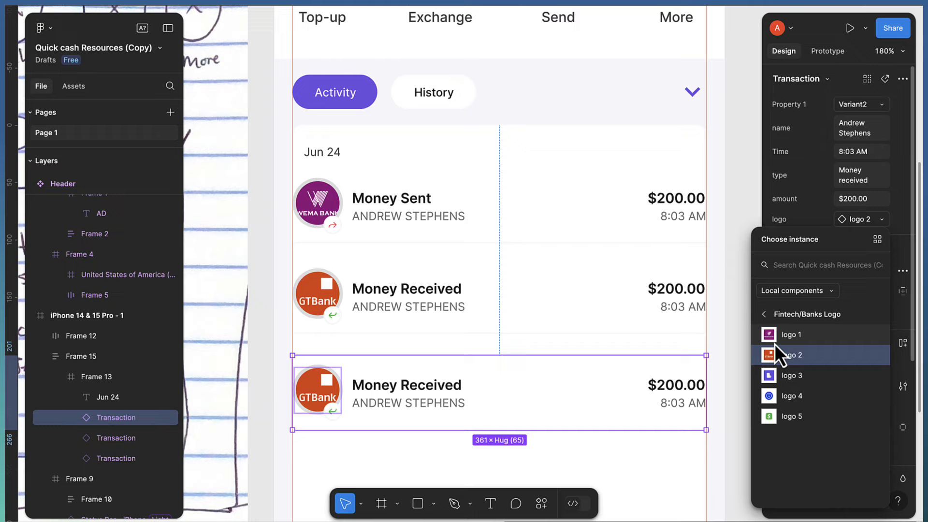
left_click(788, 375)
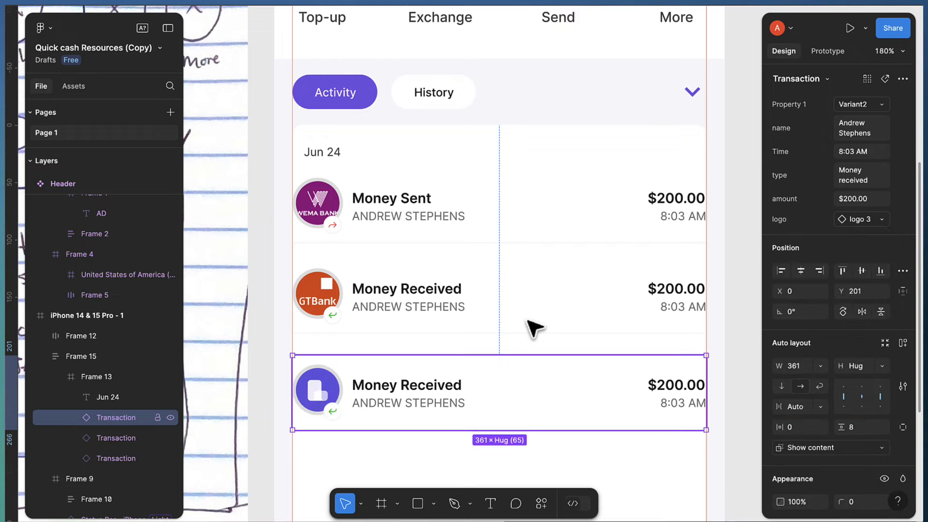
Select all three transaction rows together with the Jun 24 label
left_click(451, 305, "shift")
left_click(439, 226, "shift")
left_click(325, 152, "shift")
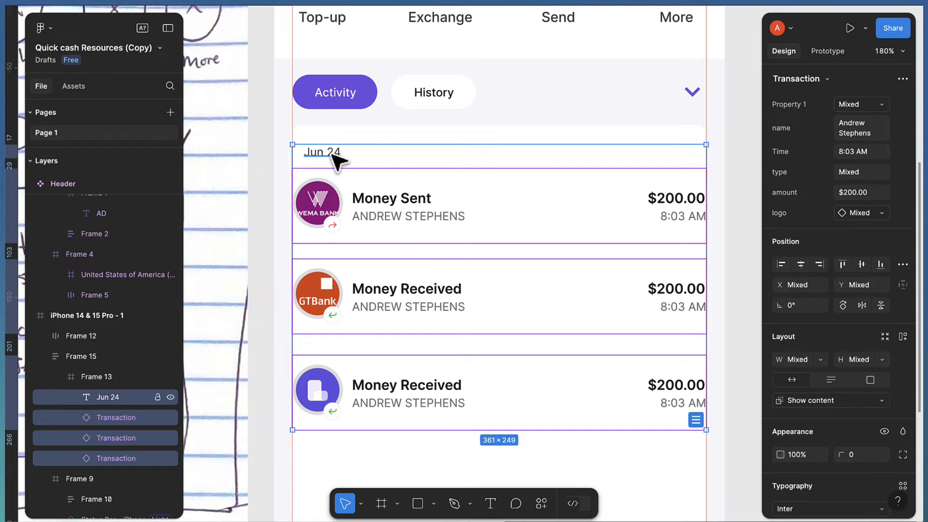
Wrap the Jun 24 date and rows in an auto-layout frame with 4 spacing between rows
key("shift+a")
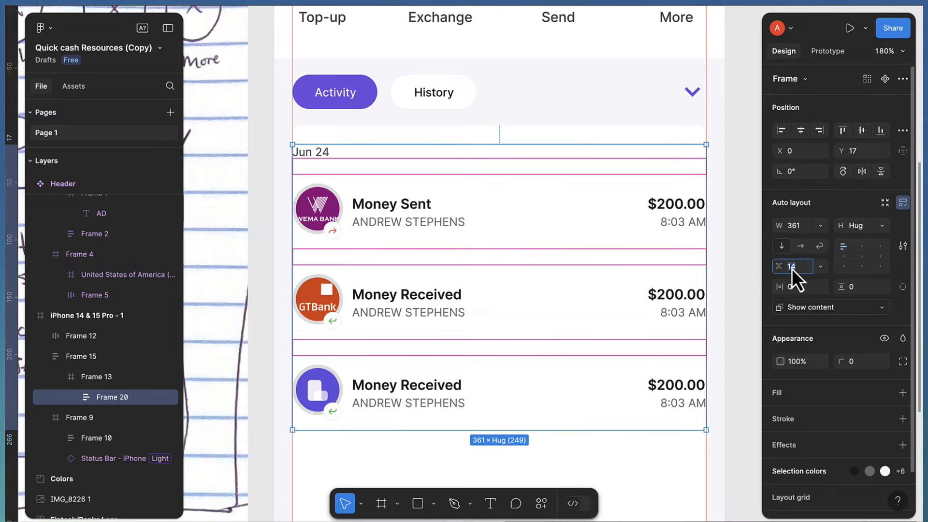
type("8")
key("Return")
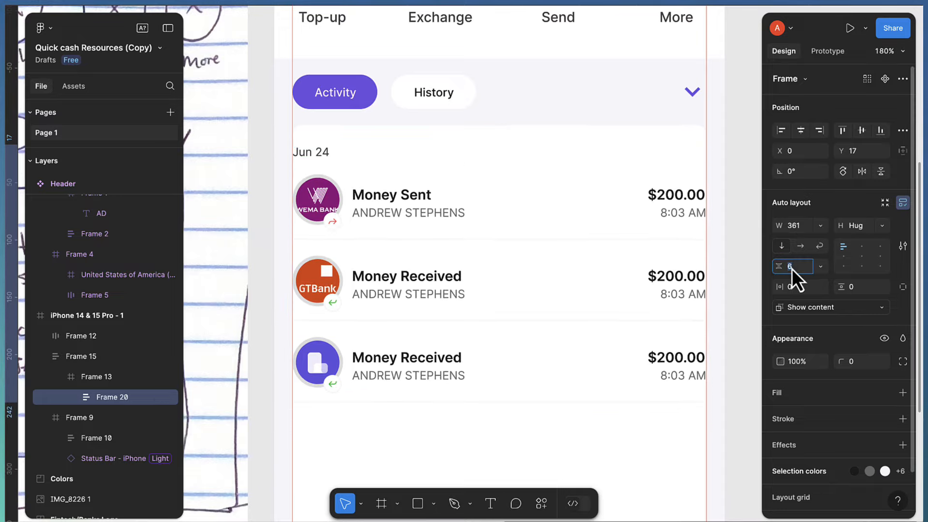
type("4")
key("Return")
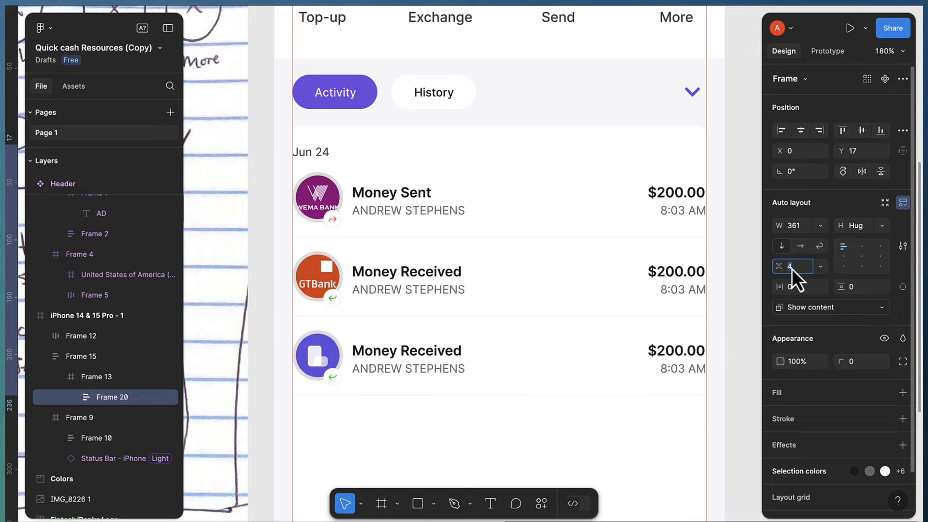
scroll(478, 367, "down", 2)
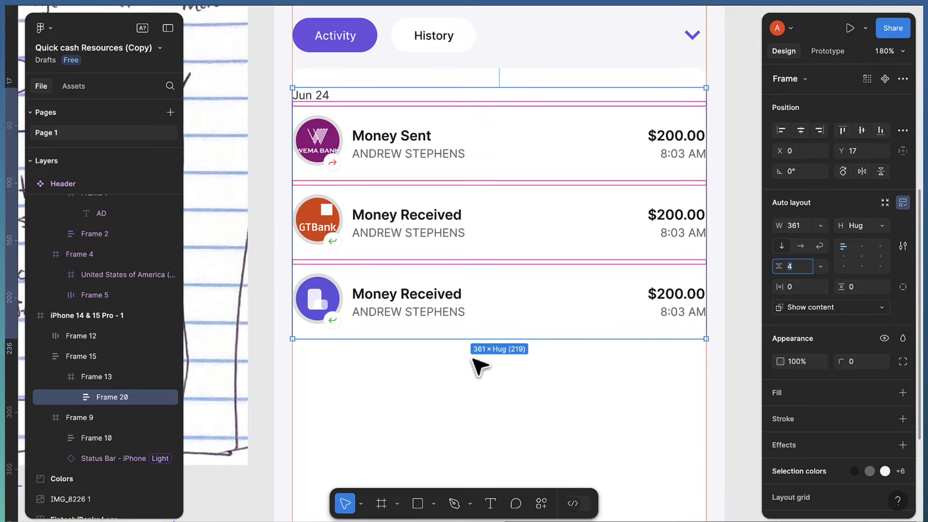
left_click(431, 309)
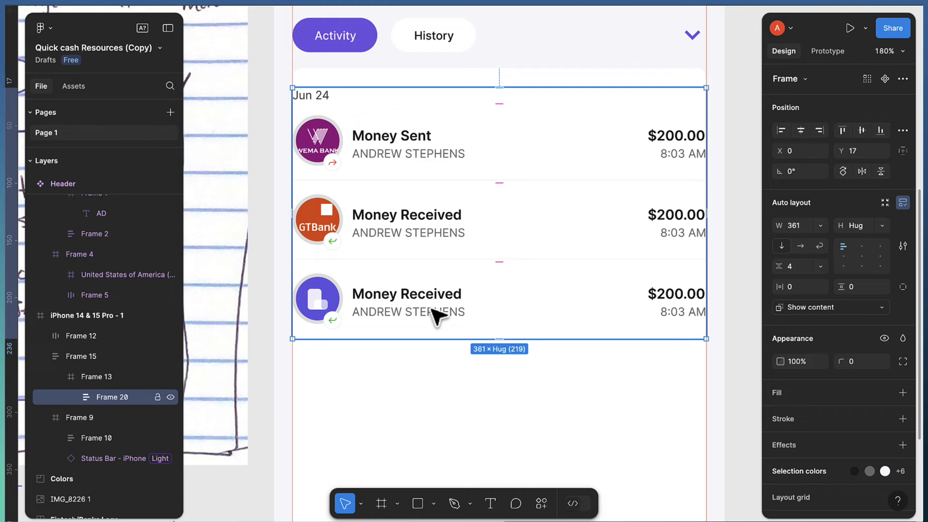
Duplicate the third transaction row and swap its logo to logo 1, the Wema Bank logo
left_click(432, 309)
key("ctrl+d")
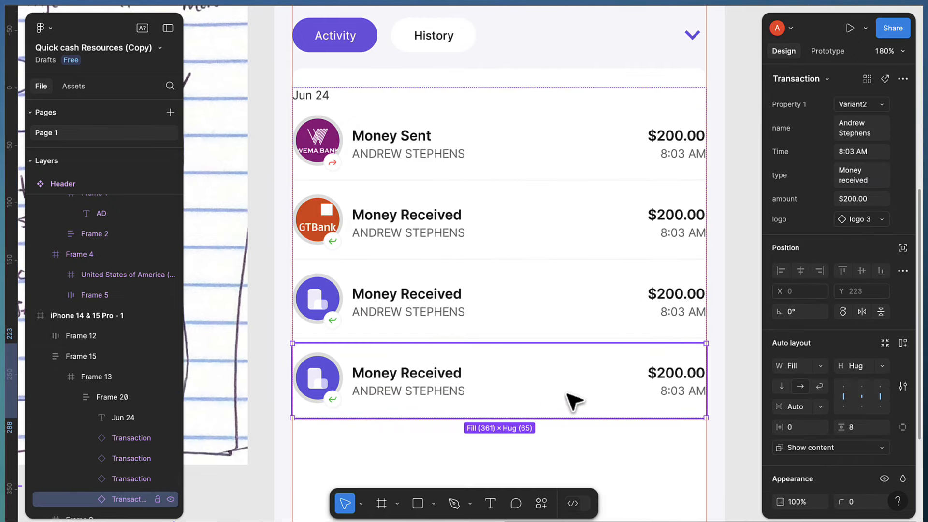
left_click(872, 219)
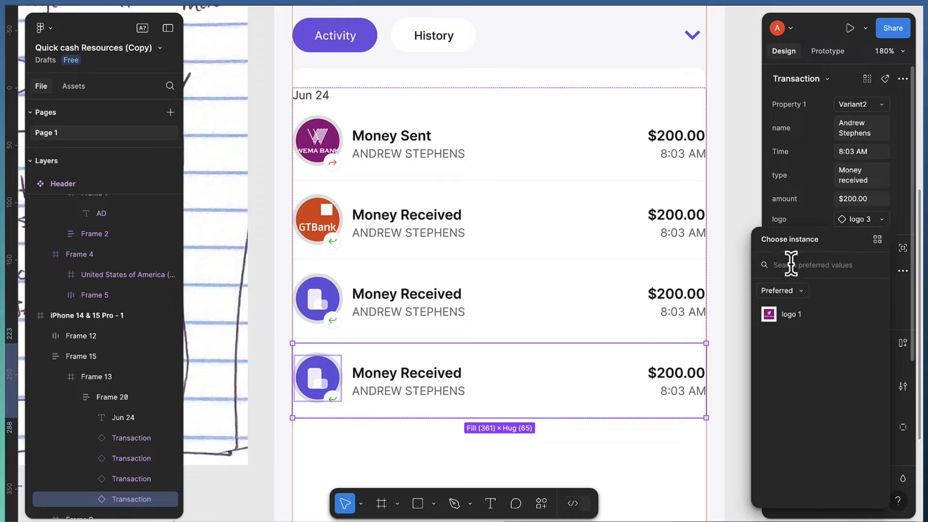
left_click(793, 315)
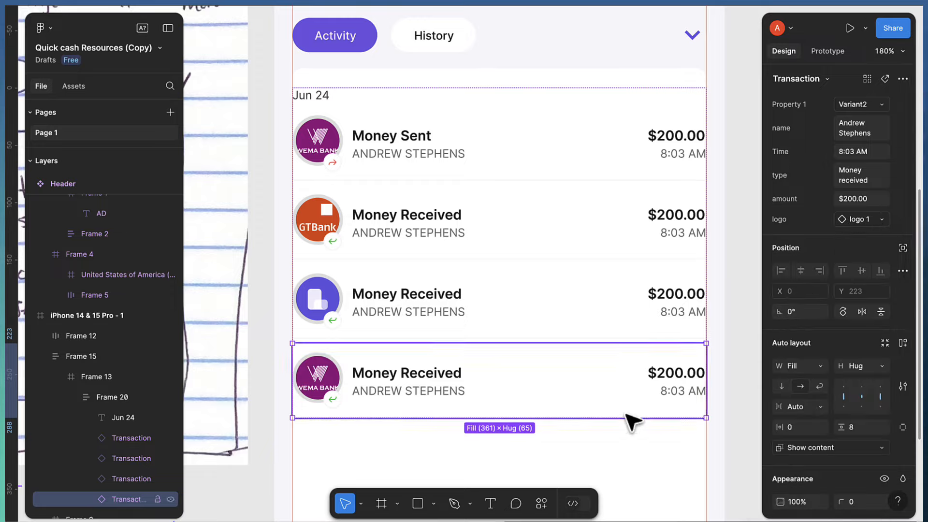
Select up through the list frames to the whole Jun 24 transaction group, Frame 20
left_click(482, 336)
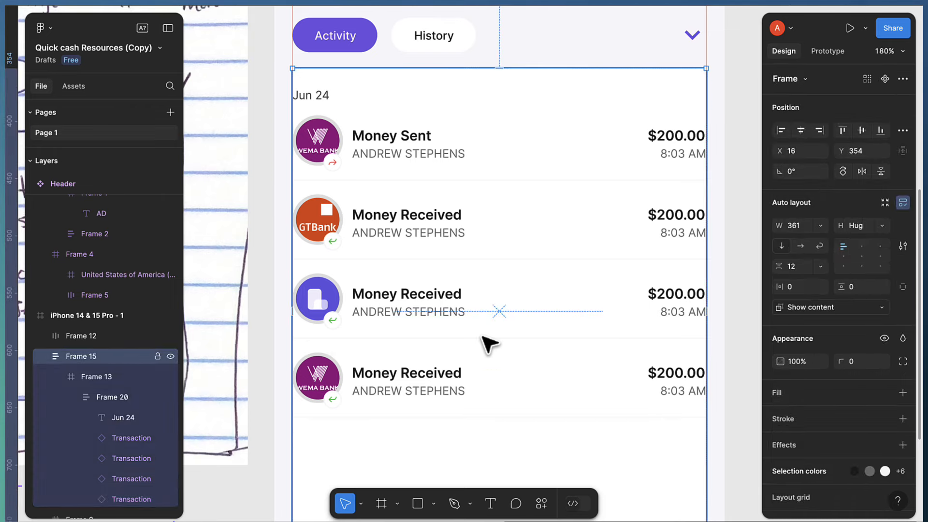
left_click(482, 336)
left_click(463, 325)
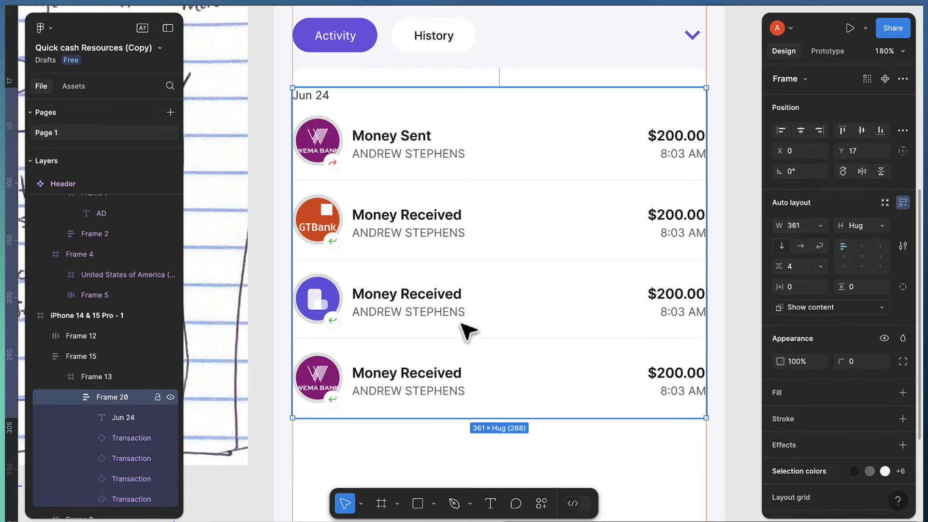
scroll(467, 332, "down", 5)
scroll(468, 319, "down", 3)
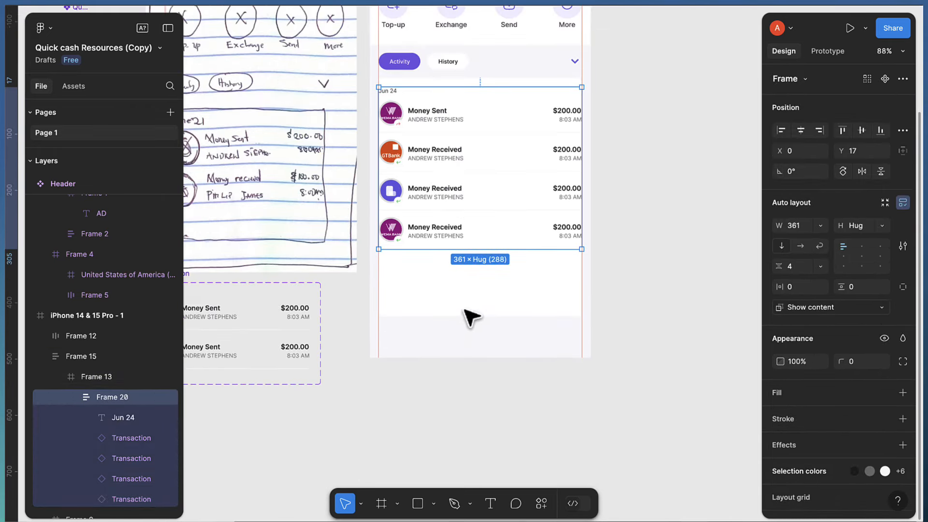
Duplicate the Jun 24 transaction group and nudge the copy below the original
key("ctrl+alt+g")
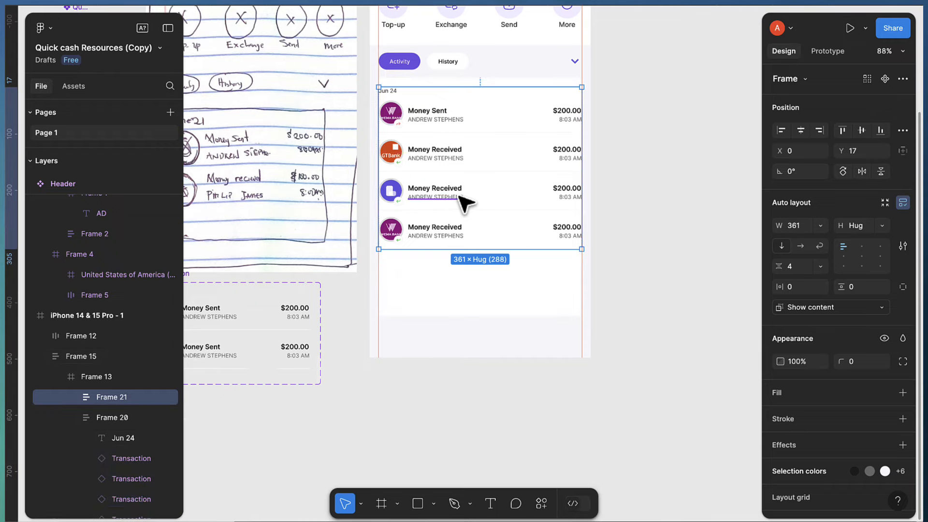
key("shift+Down")
key("shift+Down")
key("shift+Down")
key("shift+Down")
key("shift+Down")
key("shift+Down")
key("shift+Down")
key("shift+Down")
key("shift+Down")
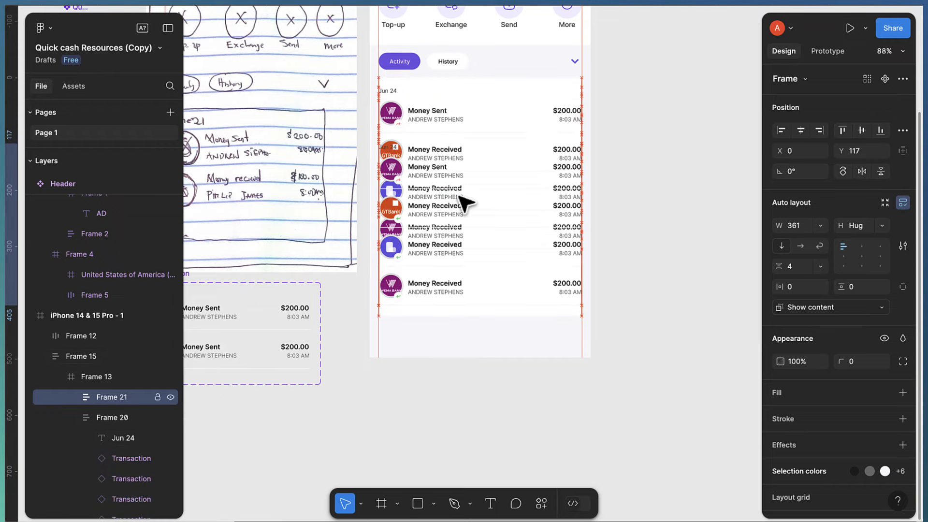
key("shift+Down")
key("shift+Down")
key("shift+Down")
key("shift+Down")
key("shift+Down")
key("shift+Down")
key("shift+Down")
key("shift+Down")
key("shift+Down")
key("shift+Down")
key("shift+Down")
key("shift+Down")
key("shift+Down")
key("shift+Down")
key("shift+Down")
key("shift+Down")
key("shift+Down")
key("shift+Down")
key("shift+Down")
key("shift+Down")
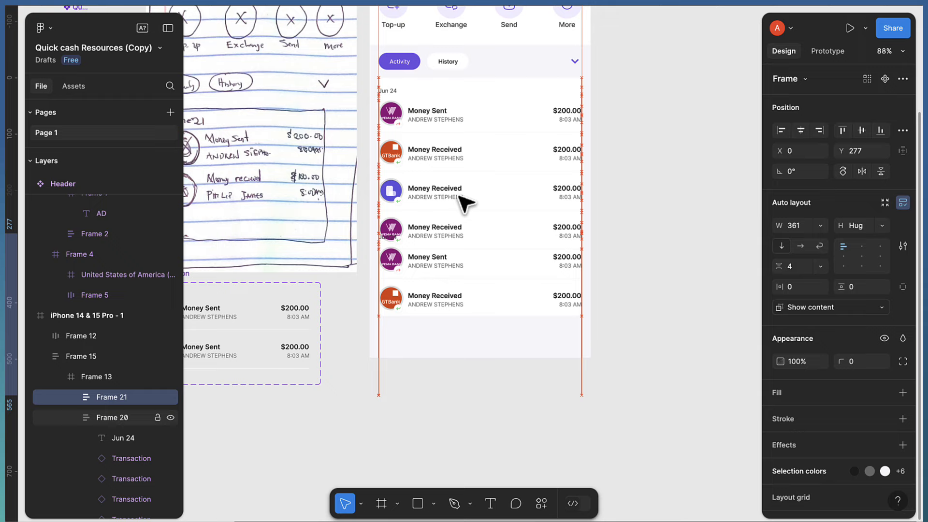
scroll(445, 307, "up", 3)
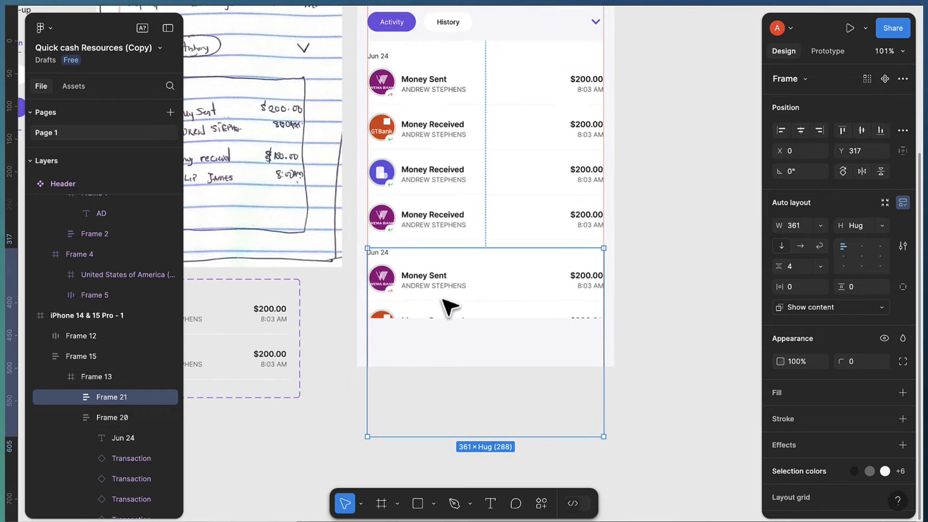
scroll(451, 290, "up", 1)
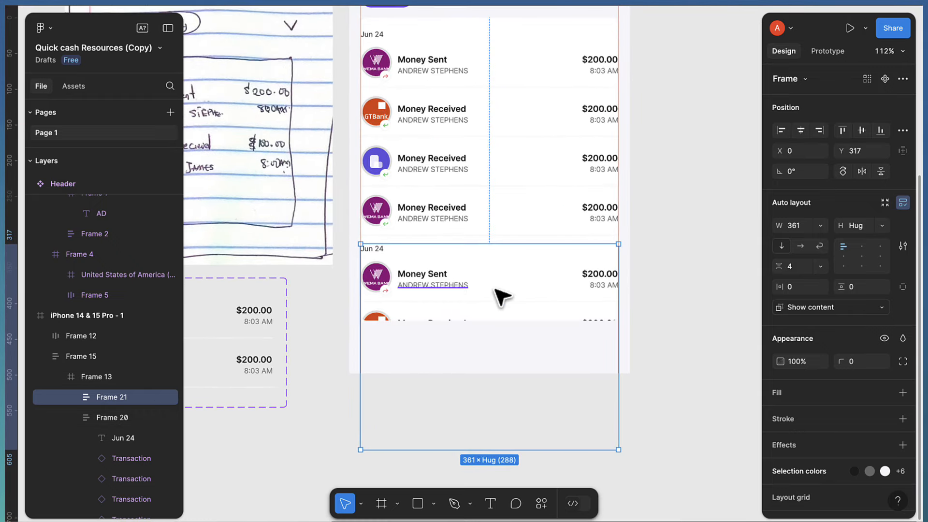
scroll(464, 242, "down", 3)
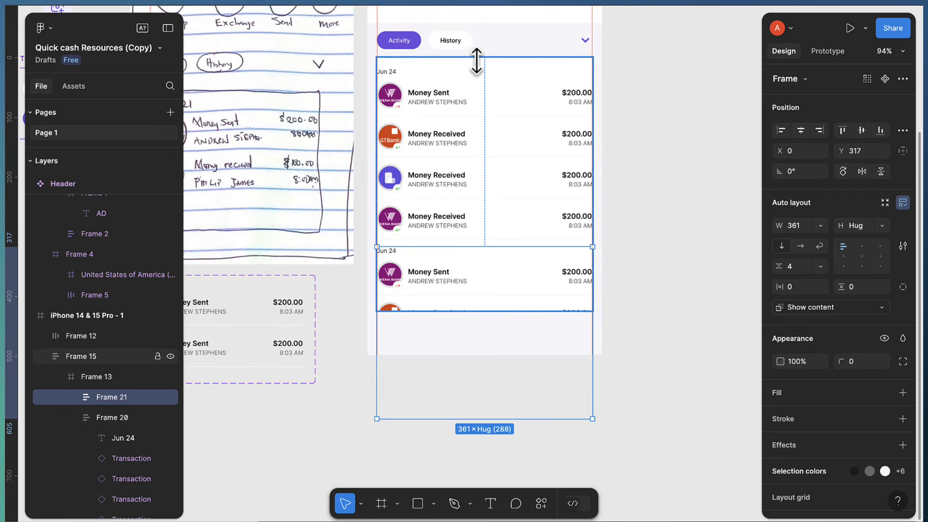
Set the outer list frame, Frame 15, to clip overflowing content
left_click(477, 62)
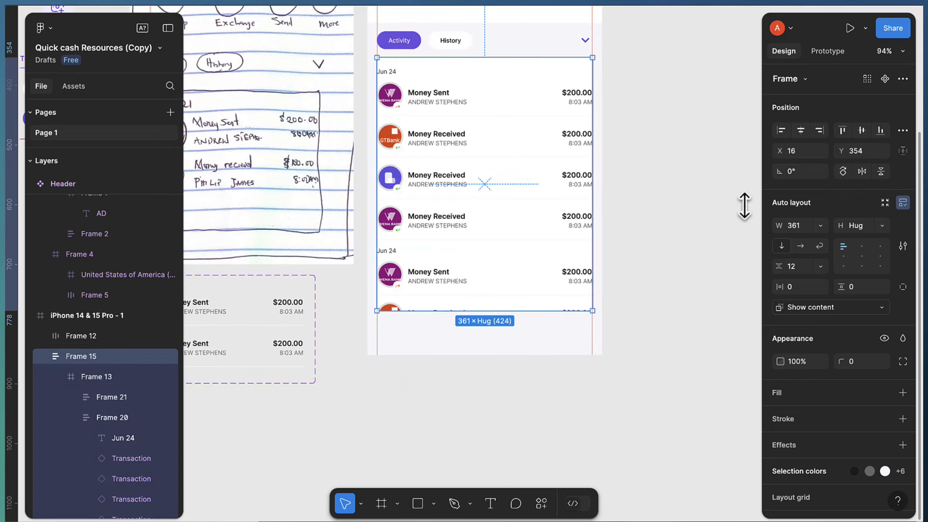
left_click(804, 311)
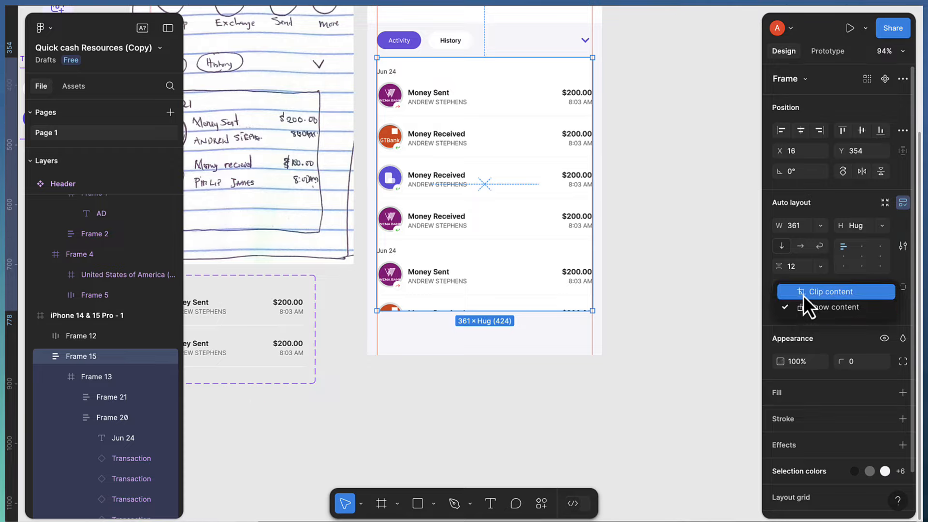
left_click(805, 293)
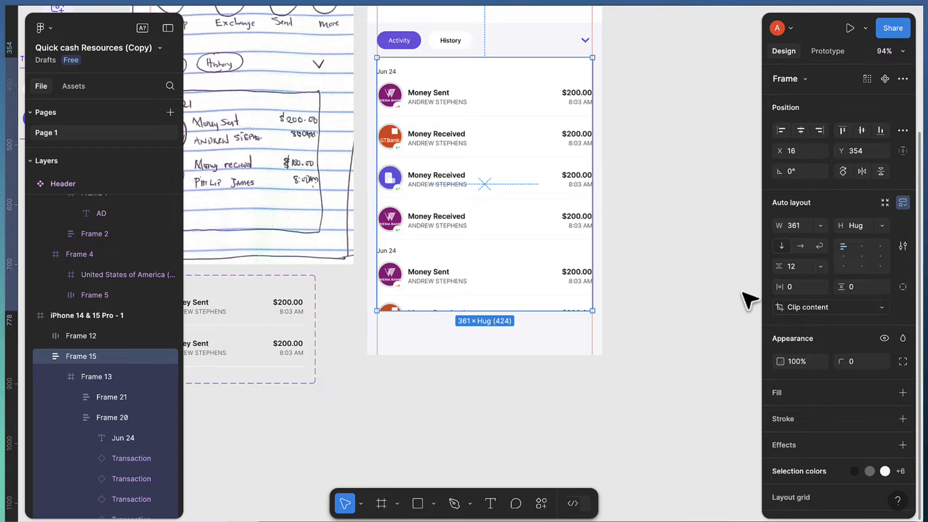
left_click(816, 310)
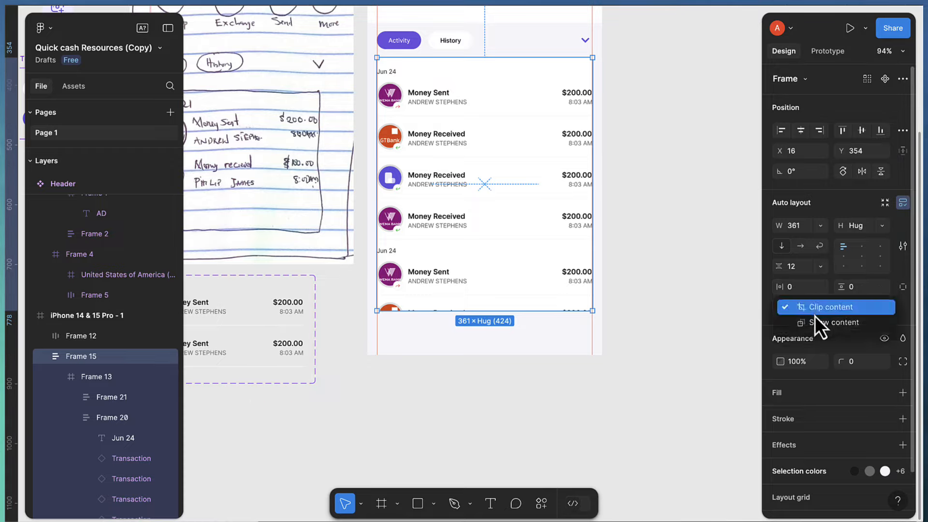
left_click(813, 306)
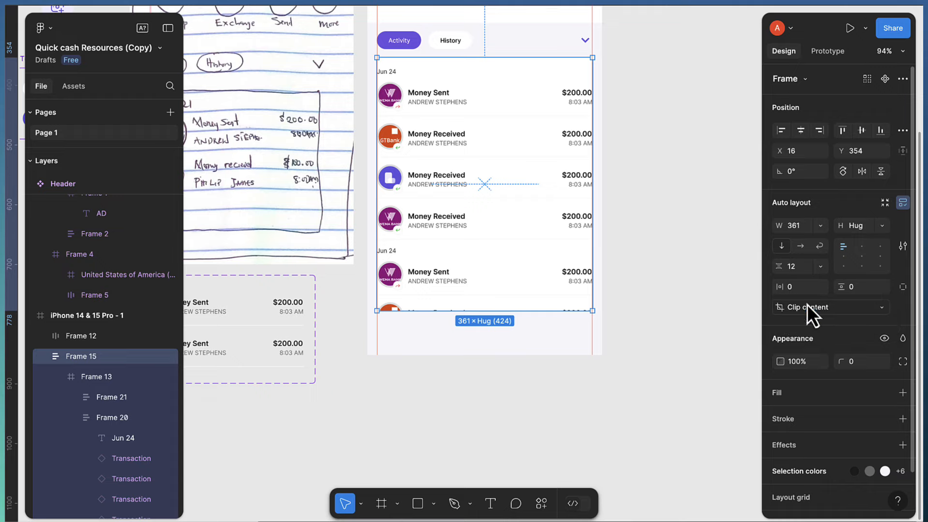
scroll(500, 253, "up", 2)
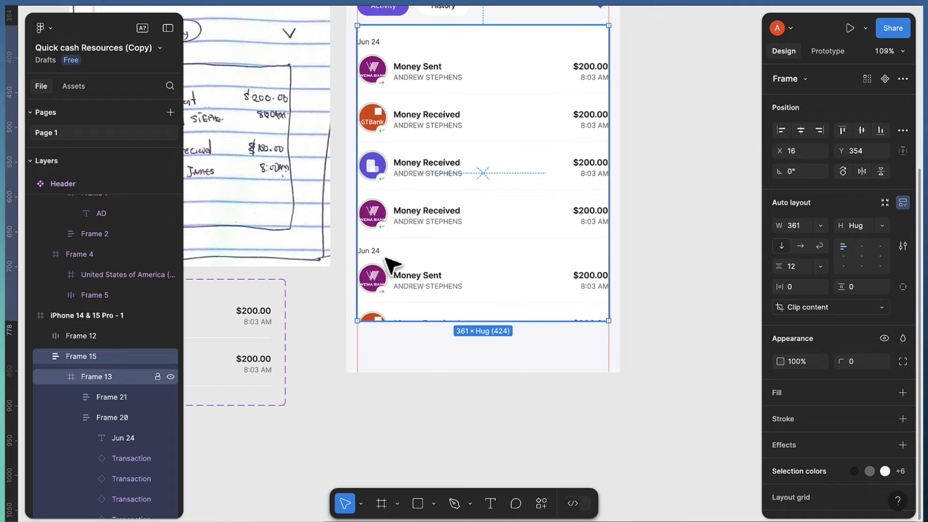
scroll(385, 255, "up", 3)
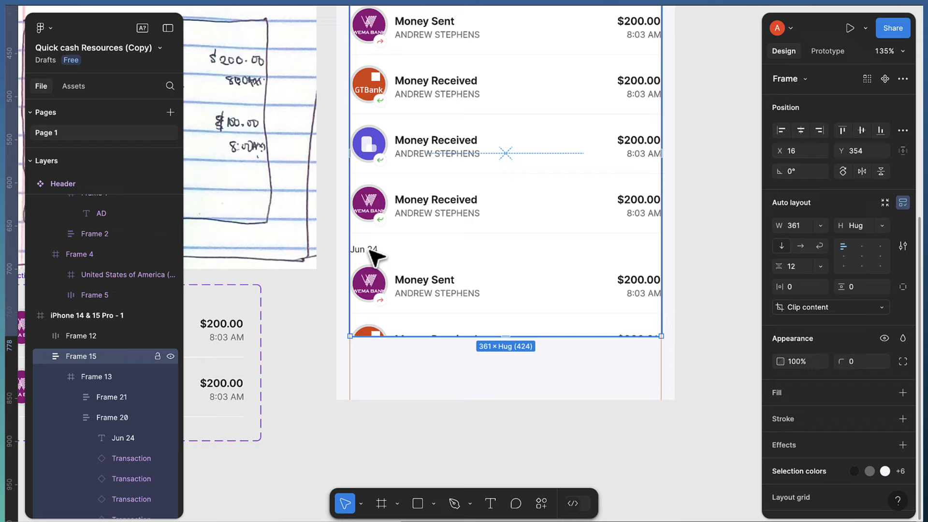
Change the copied group's date label to Jun 23, then clear the selection
double_click(372, 250)
double_click(375, 249)
double_click(378, 248)
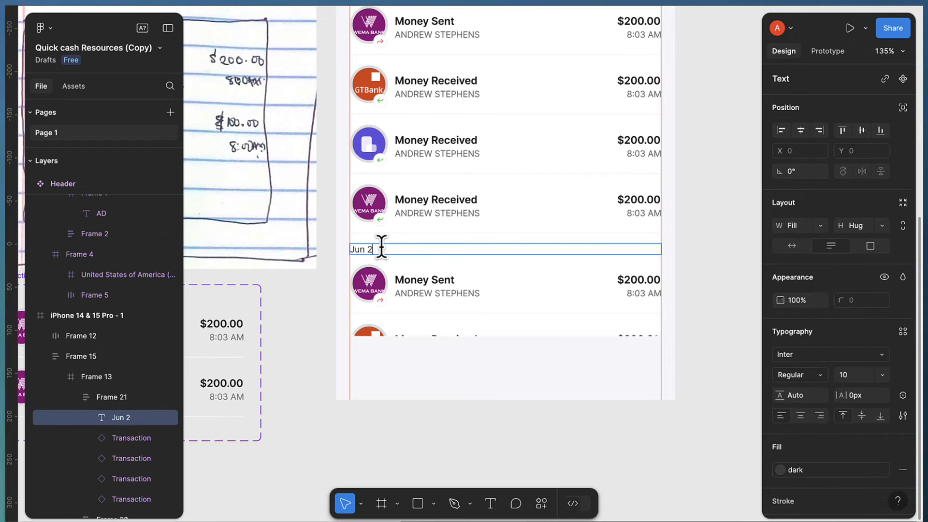
key("Escape")
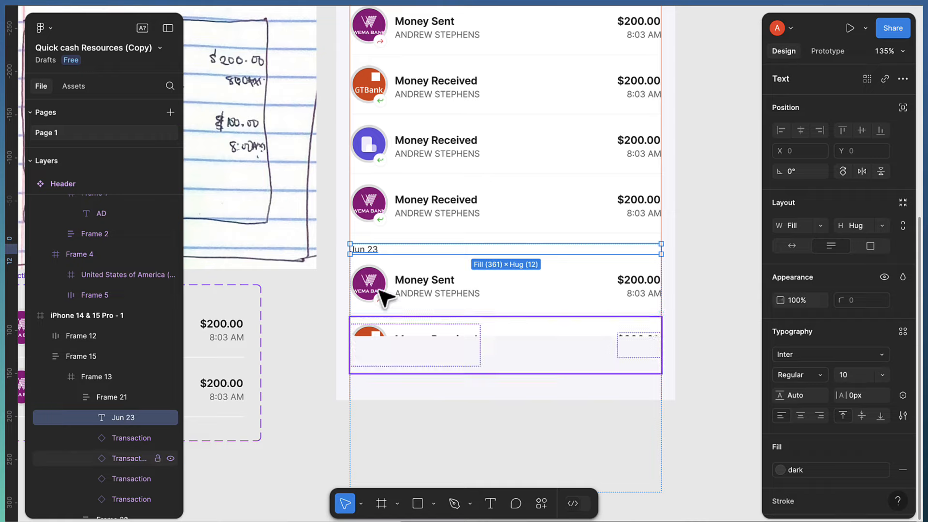
left_click(379, 182)
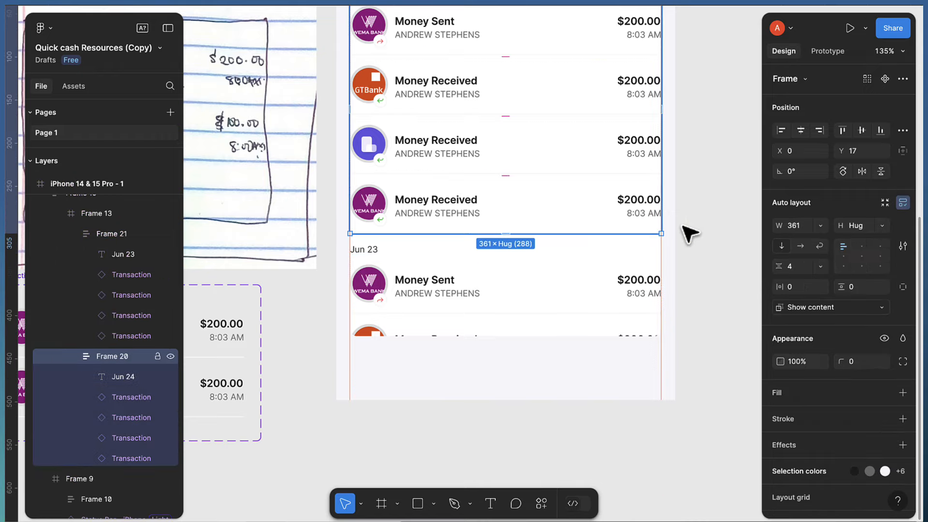
left_click(694, 236)
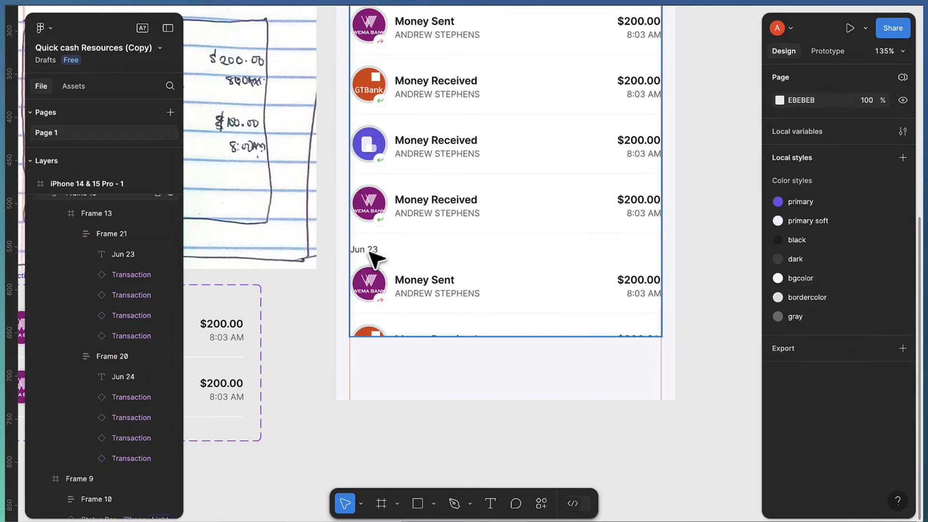
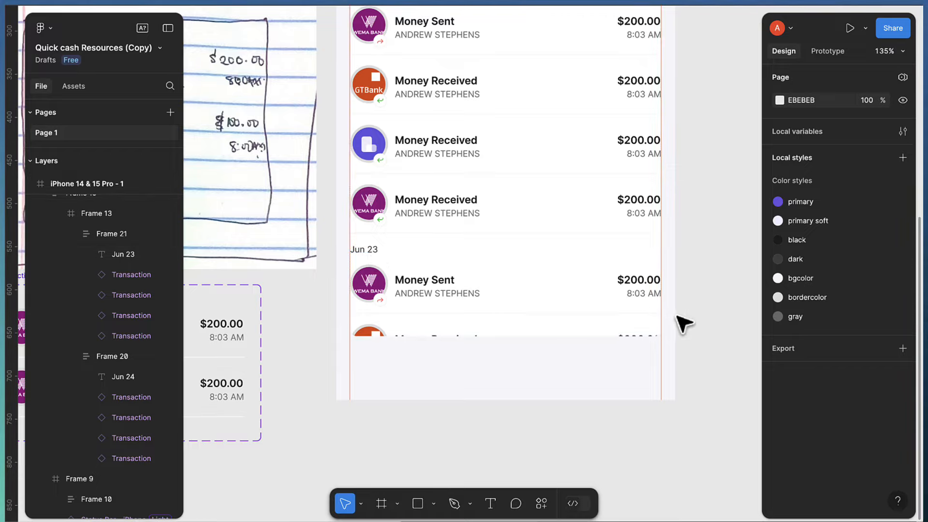
Move Frame 12 (the Activity/History tabs) and Frame 15 (the transaction list) out of the iPhone frame, onto the canvas to its right
scroll(697, 332, "down", 5)
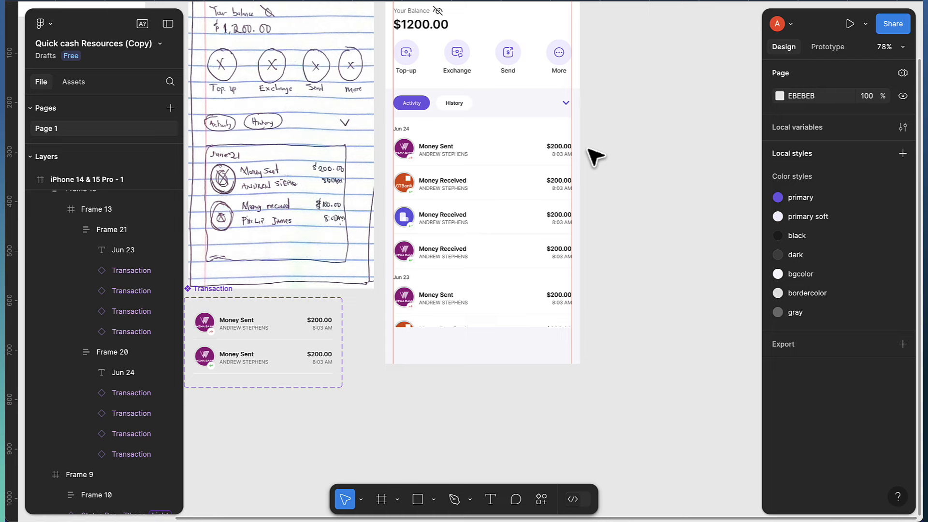
scroll(594, 157, "up", 1)
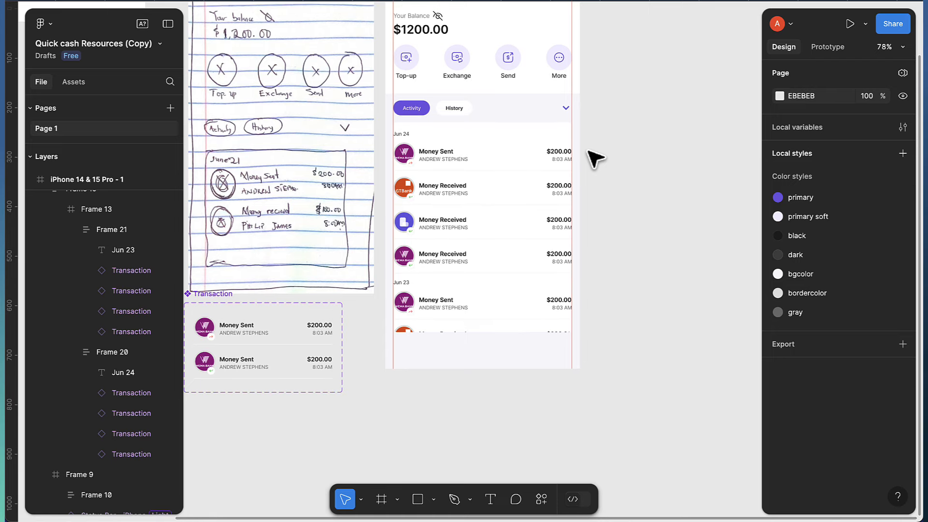
left_click(439, 112)
left_click(459, 157, "shift")
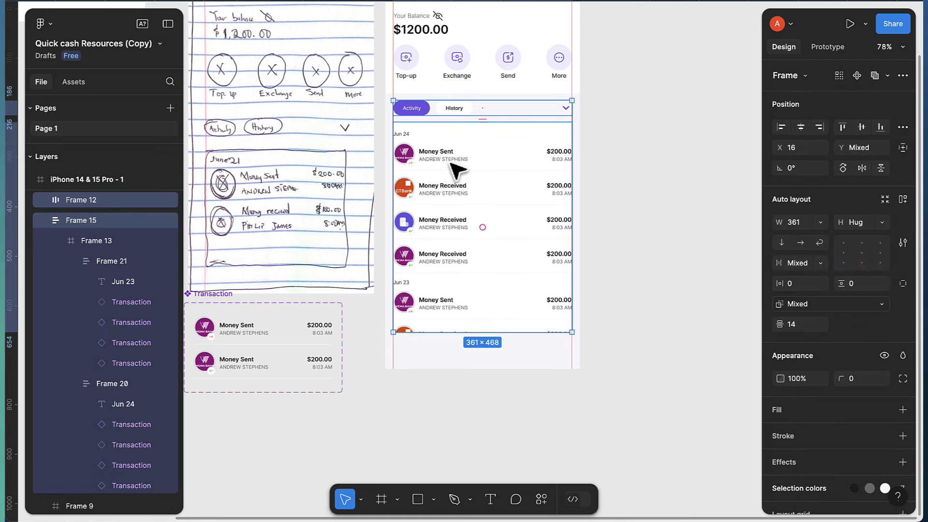
left_click_drag(451, 163, 721, 177)
scroll(663, 180, "right", 5)
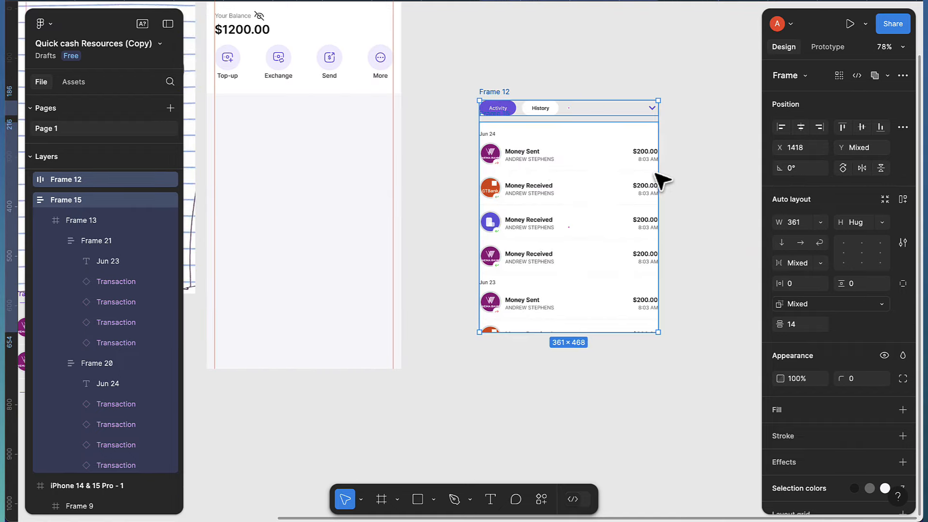
scroll(568, 208, "up", 3)
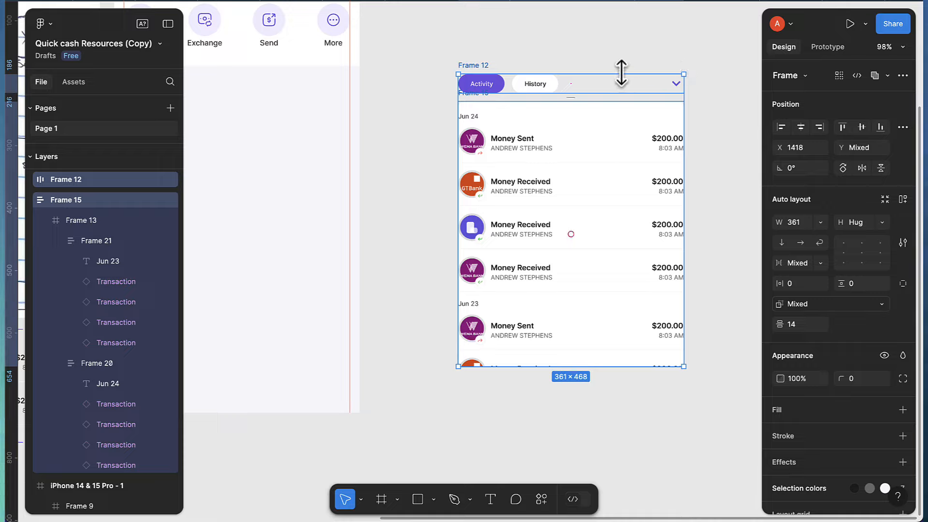
Narrow the Jun 24 and Jun 23 groups (Frames 20 and 21) to about 323 px wide
left_click(622, 55)
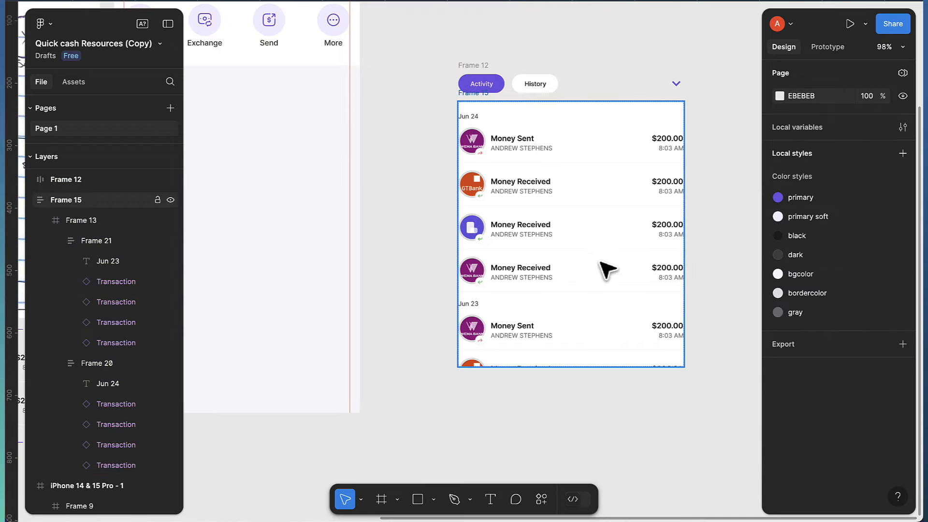
scroll(607, 269, "up", 1)
left_click(532, 196)
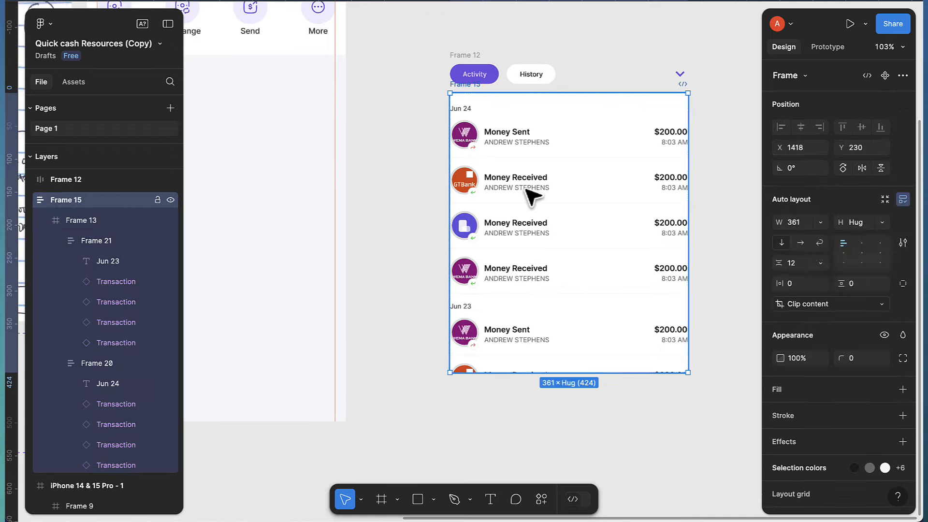
left_click(532, 195)
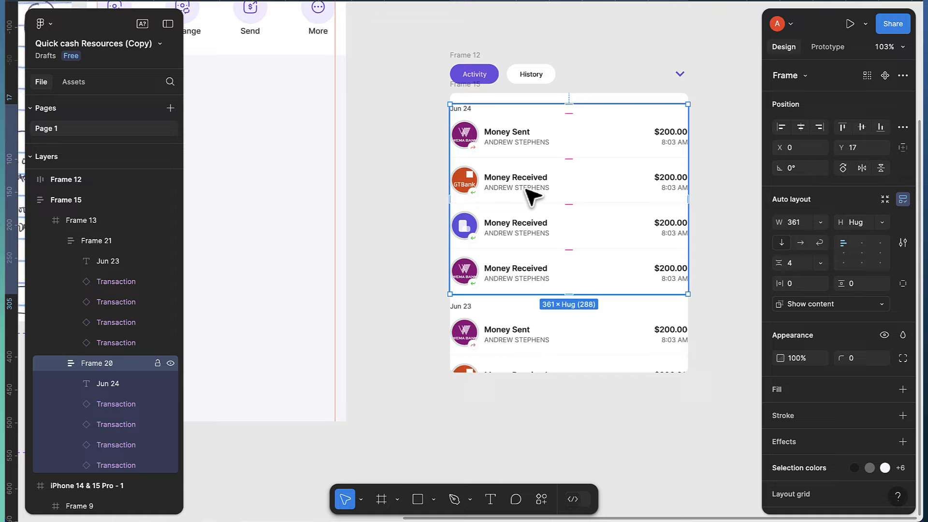
left_click(532, 341, "shift")
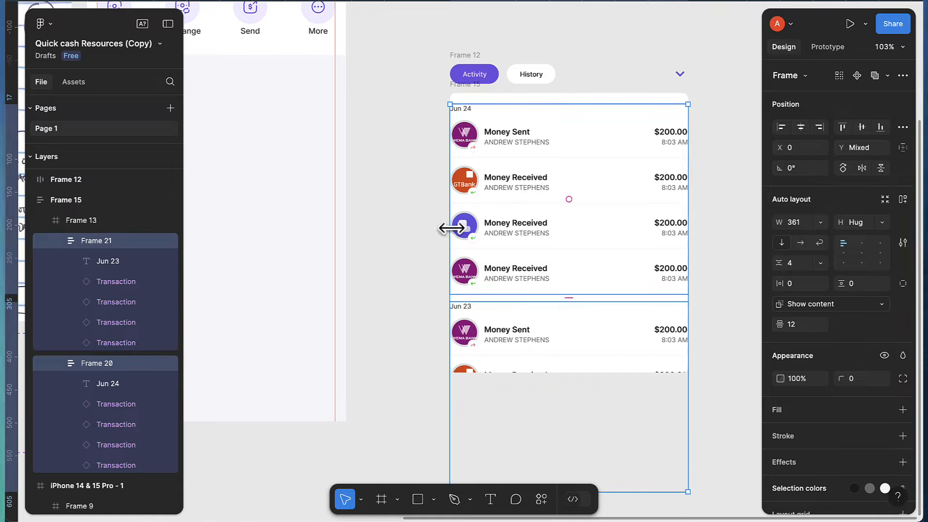
left_click_drag(468, 228, 471, 229)
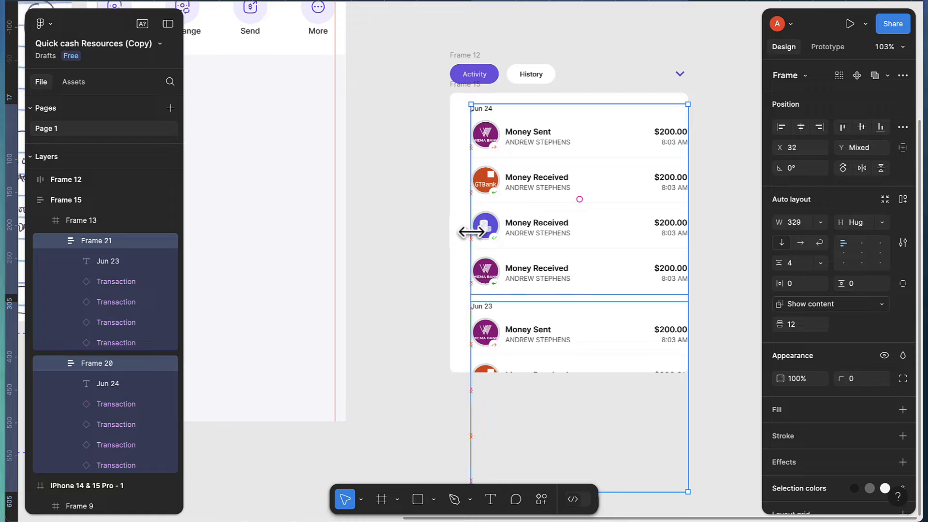
left_click_drag(470, 234, 464, 235)
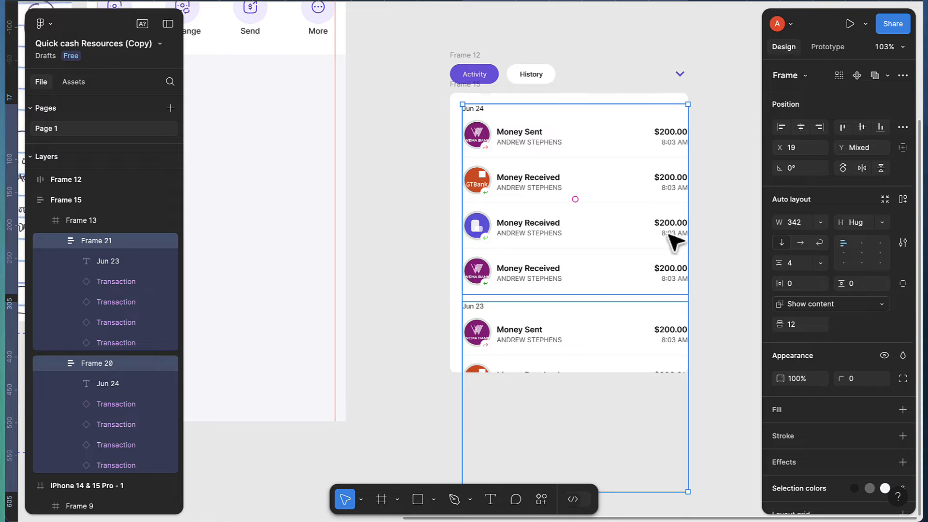
left_click_drag(690, 242, 676, 243)
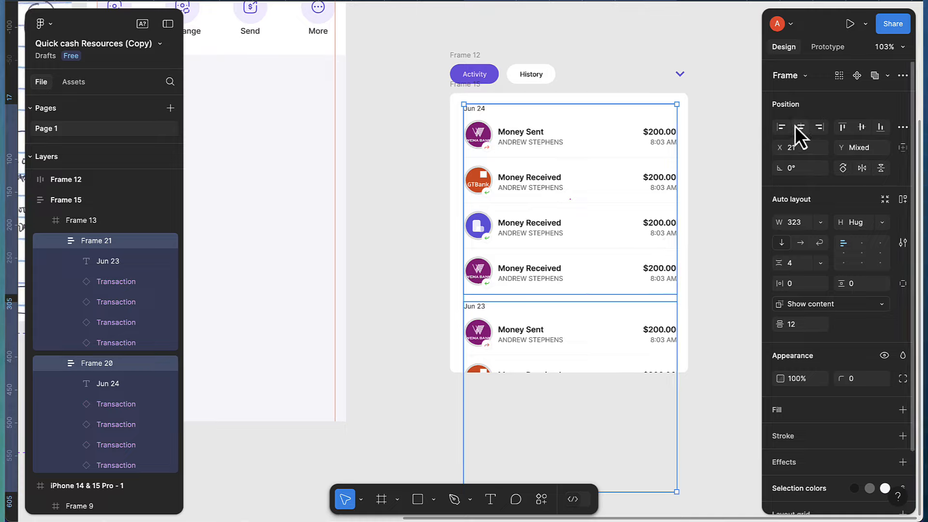
left_click(735, 146)
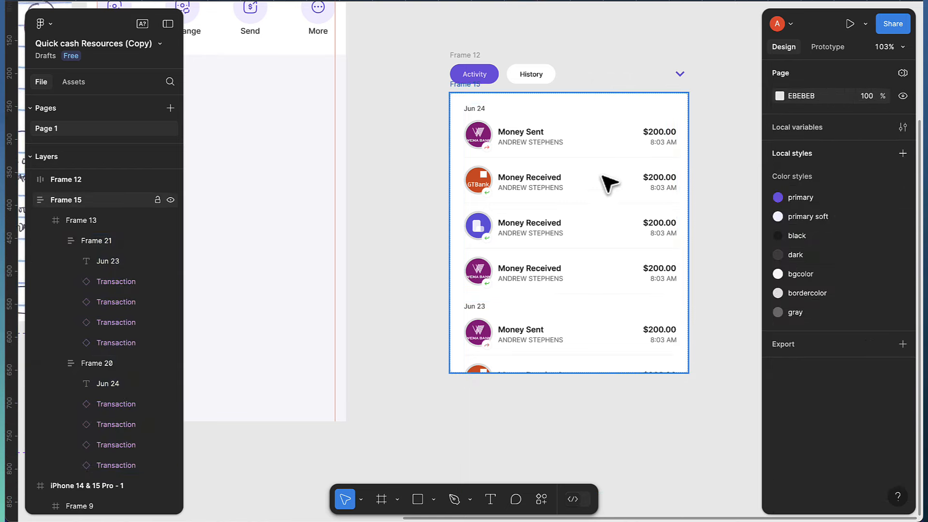
scroll(606, 190, "up", 2)
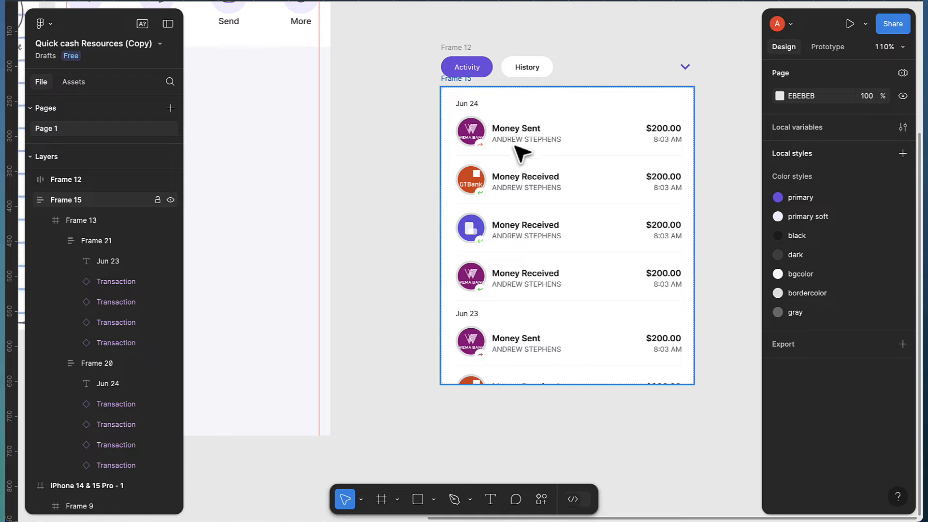
Wrap Frame 12 and Frame 15 in an auto-layout frame named Activity & History and make it a component
left_click(466, 54)
left_click(473, 92, "shift")
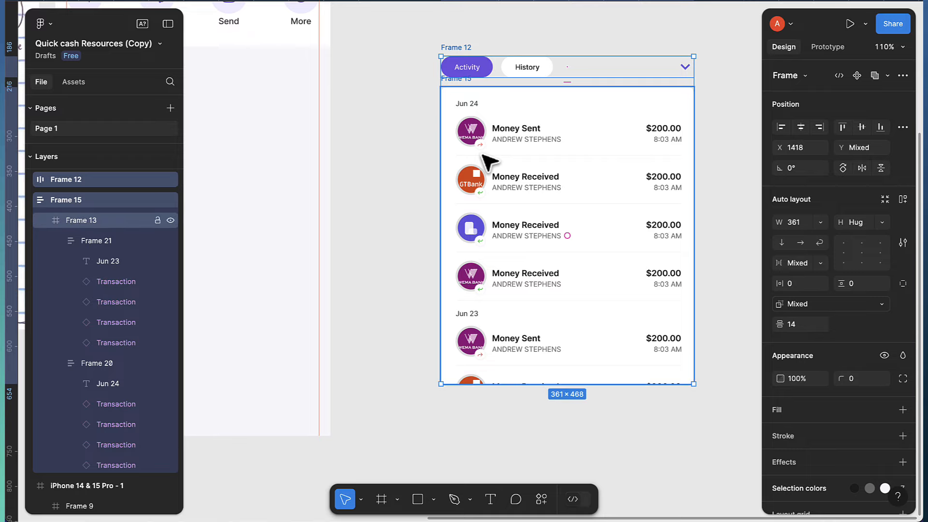
key("shift+a")
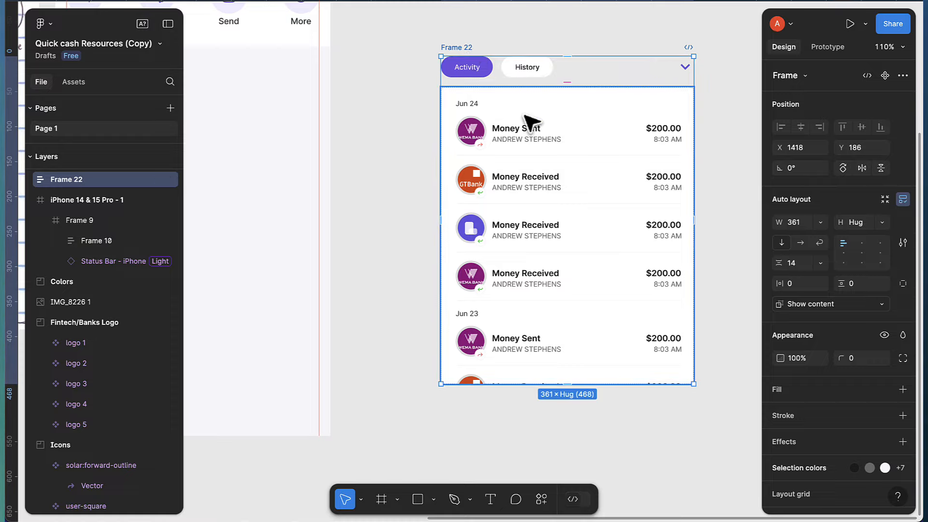
double_click(469, 47)
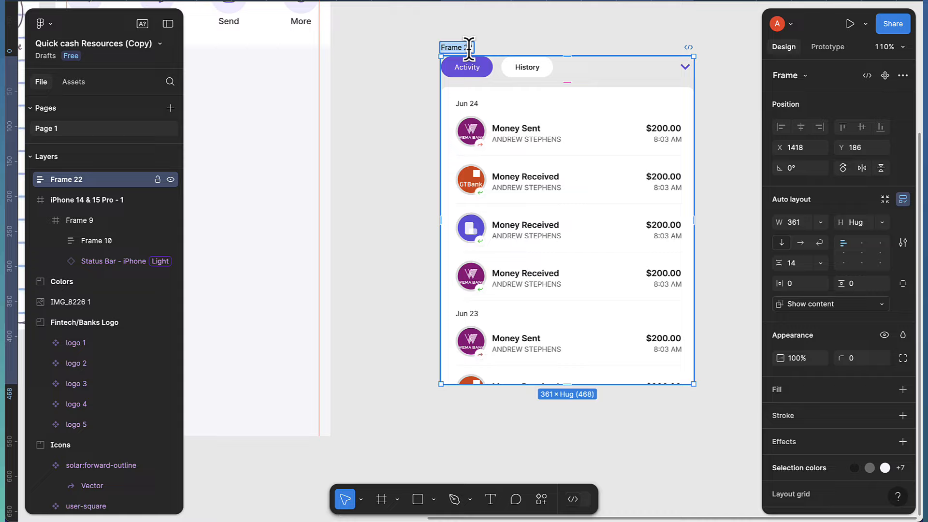
type("Activity")
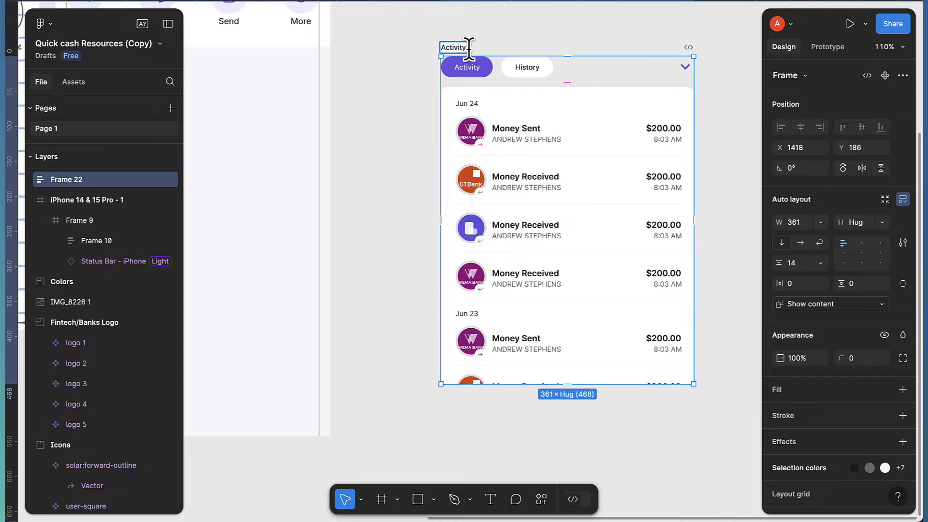
type(" / Histo")
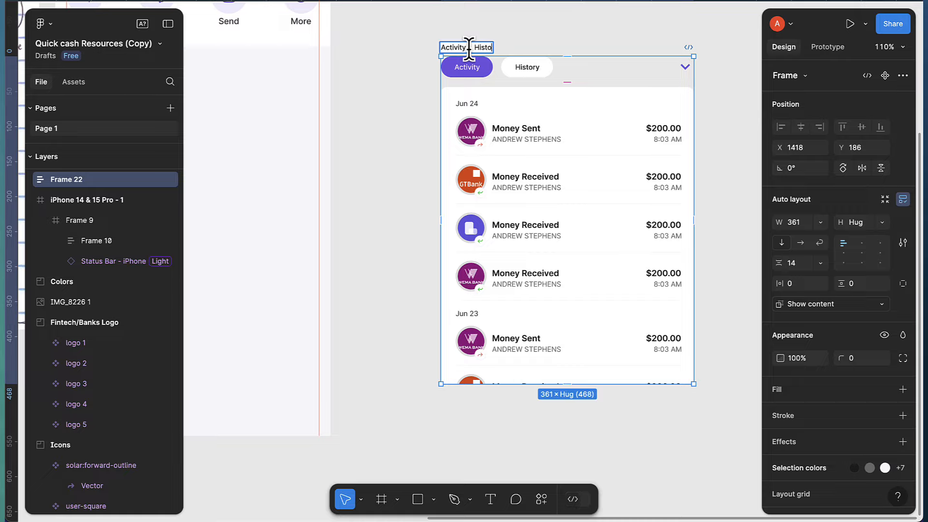
type("ry")
key("Return")
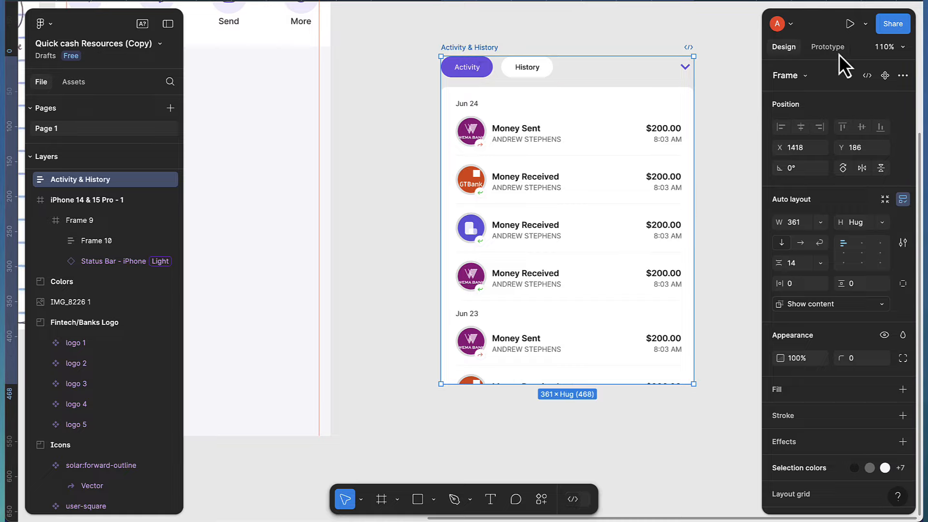
left_click(885, 76)
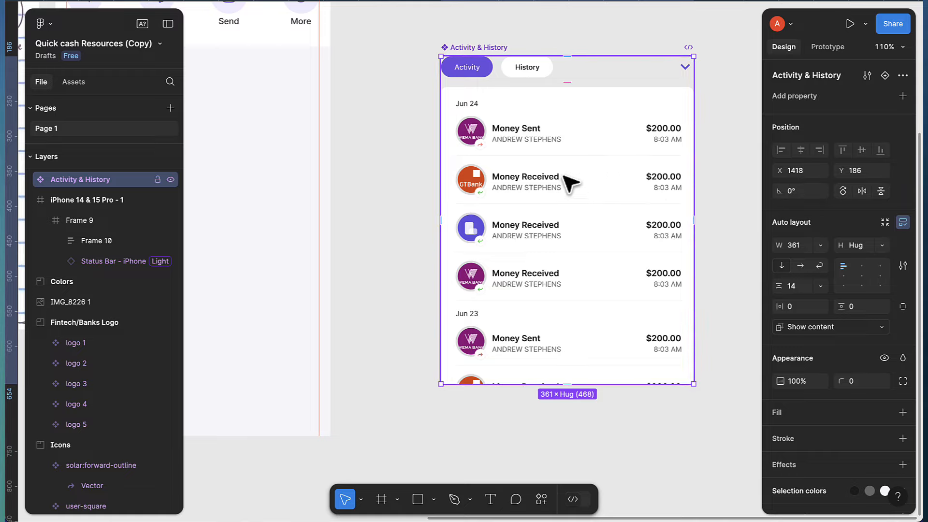
scroll(518, 160, "down", 2)
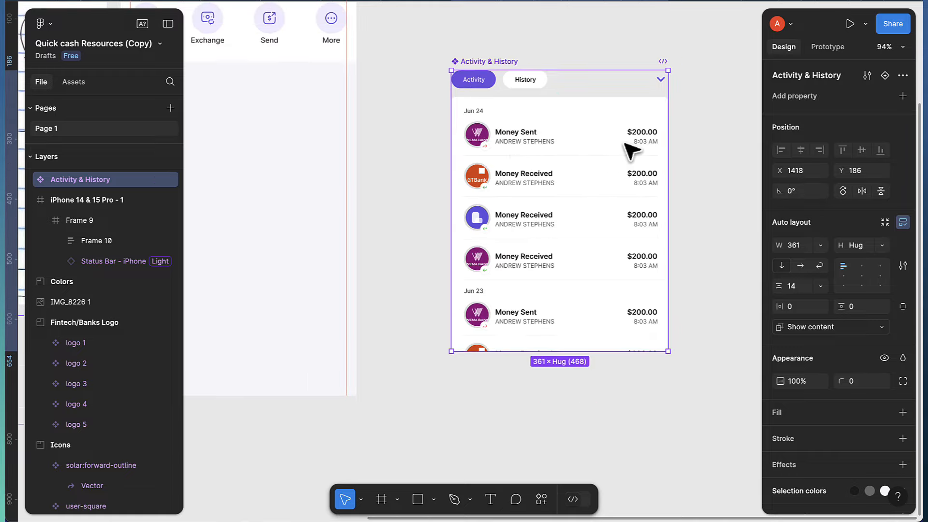
Add a second variant and rotate its chevron 180° so it points up
left_click(881, 77)
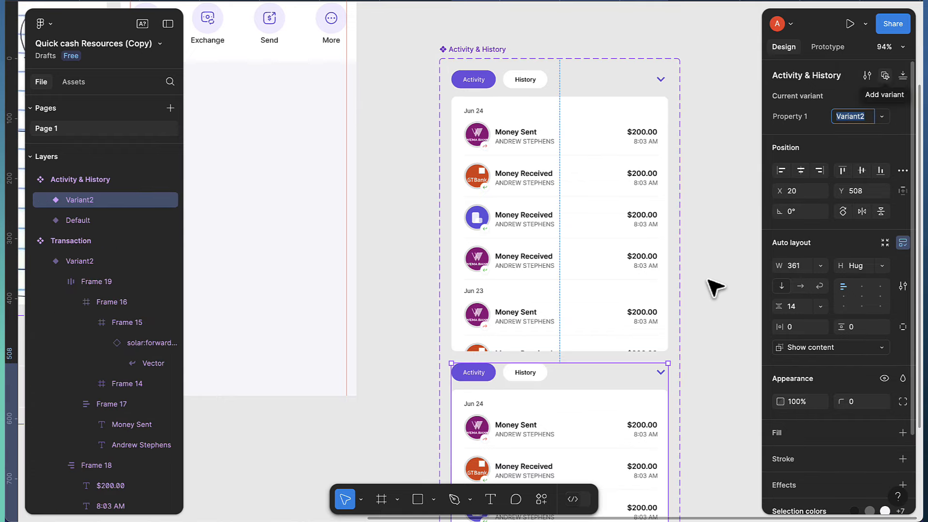
scroll(710, 290, "down", 5)
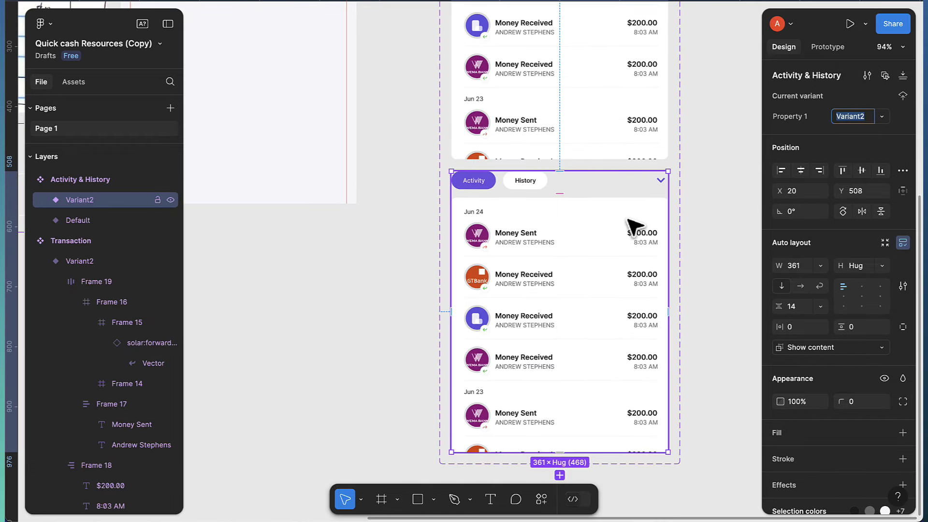
scroll(643, 223, "up", 4)
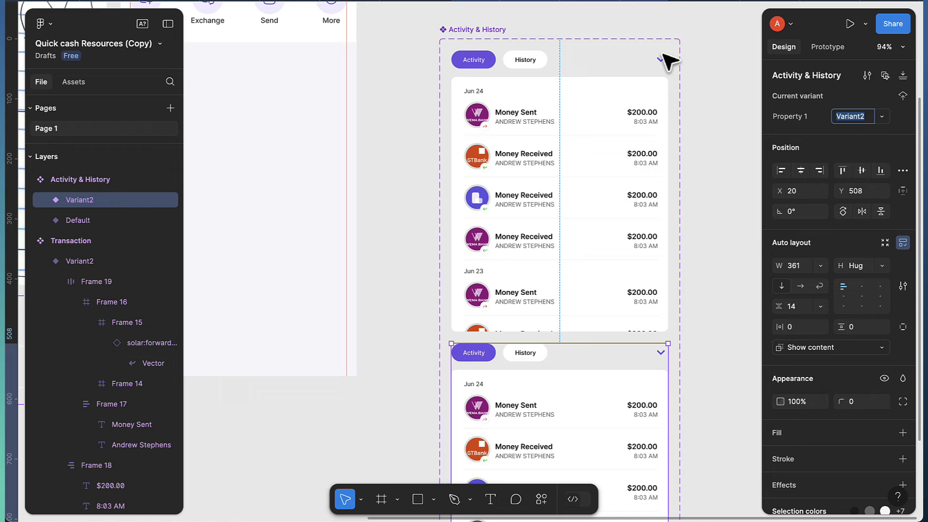
scroll(661, 362, "down", 1)
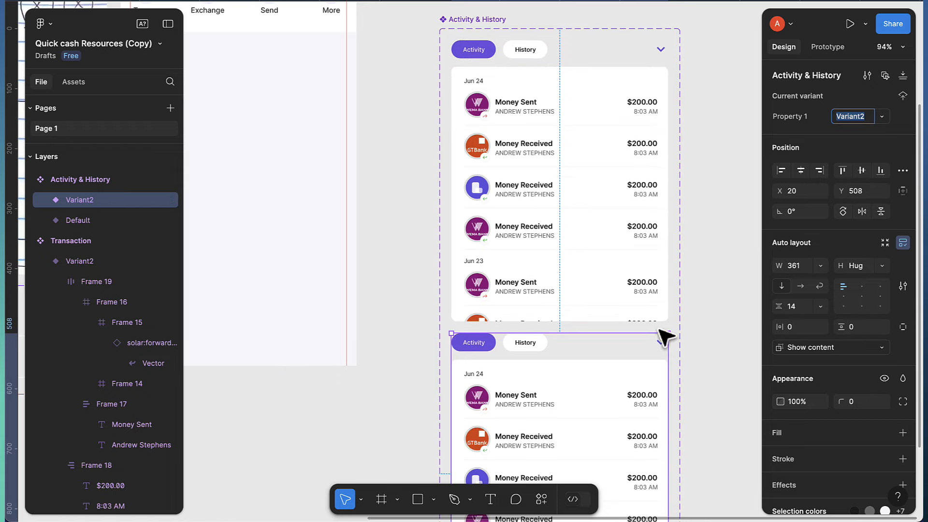
left_click(660, 342)
left_click(661, 342)
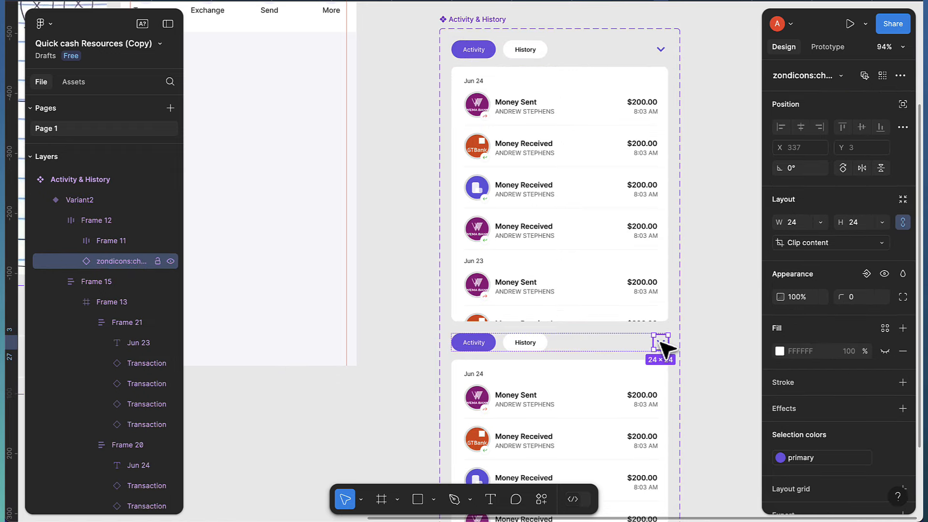
scroll(663, 344, "up", 1)
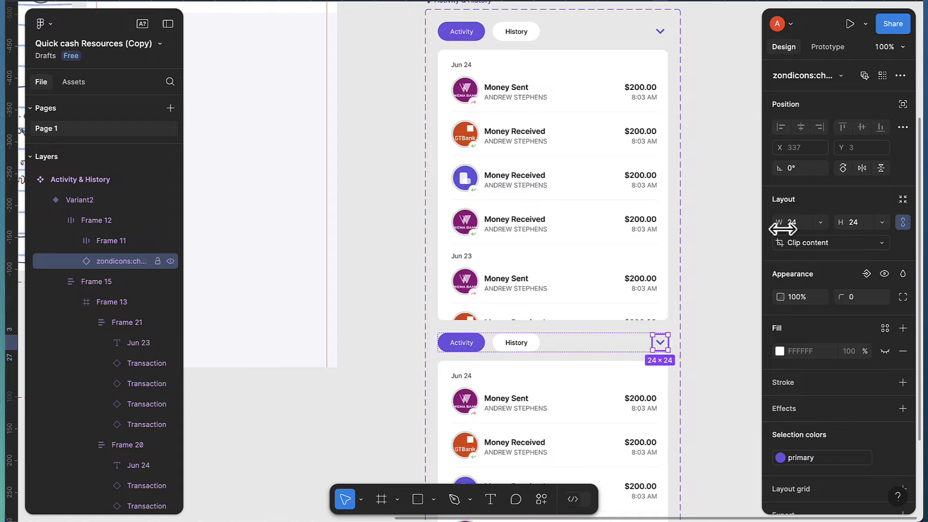
left_click(808, 167)
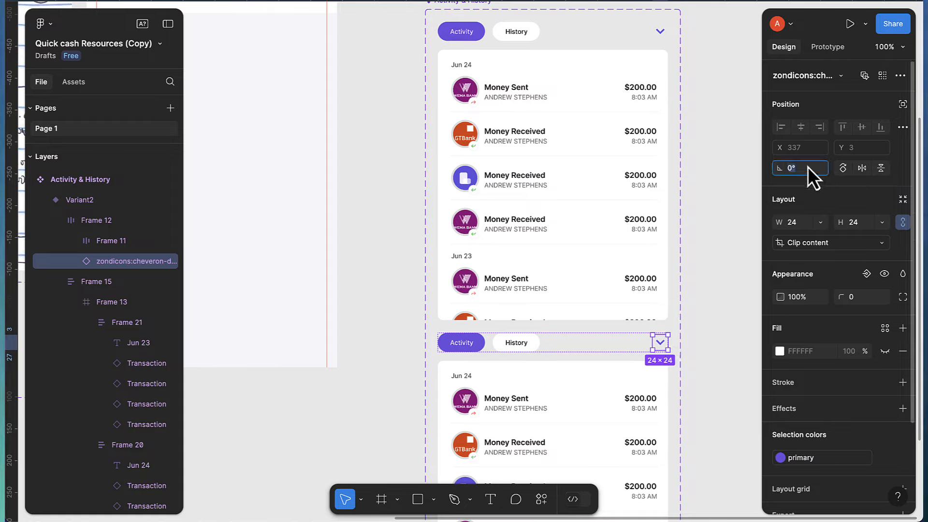
key("BackSpace")
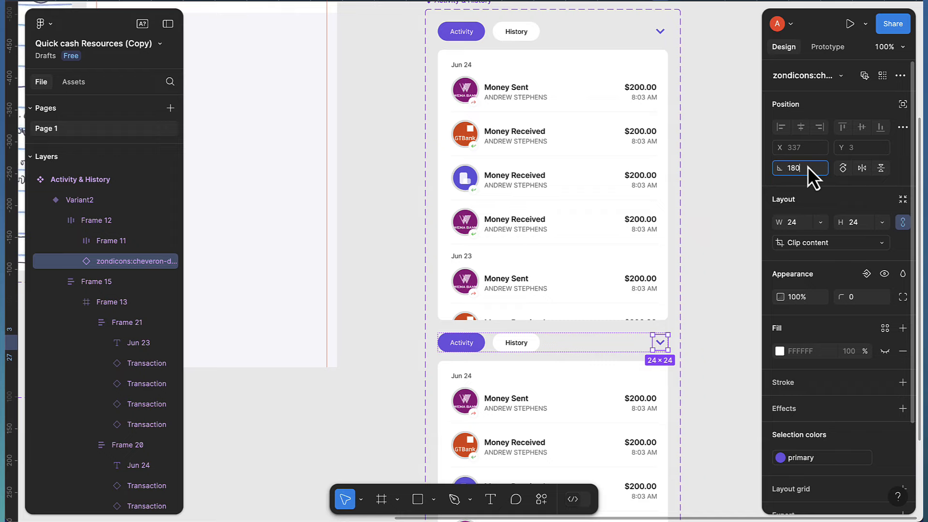
type("180")
key("Return")
Shorten the second variant's transaction list to 41 high and hide it
scroll(610, 342, "down", 2)
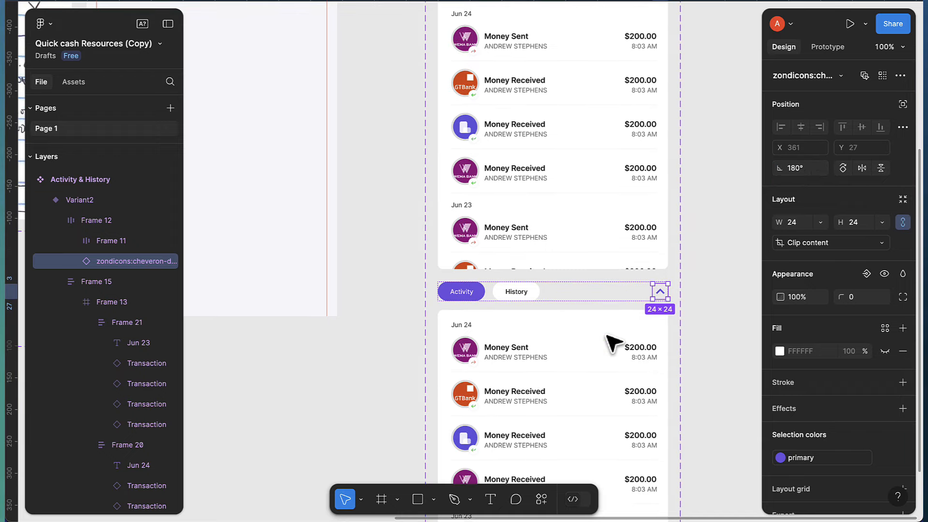
scroll(610, 343, "down", 7)
left_click(613, 361)
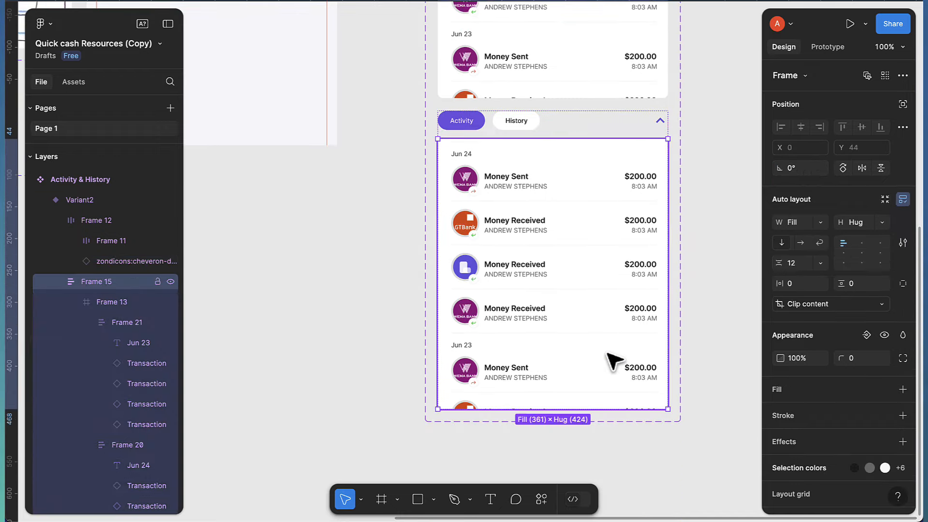
left_click_drag(586, 407, 580, 165)
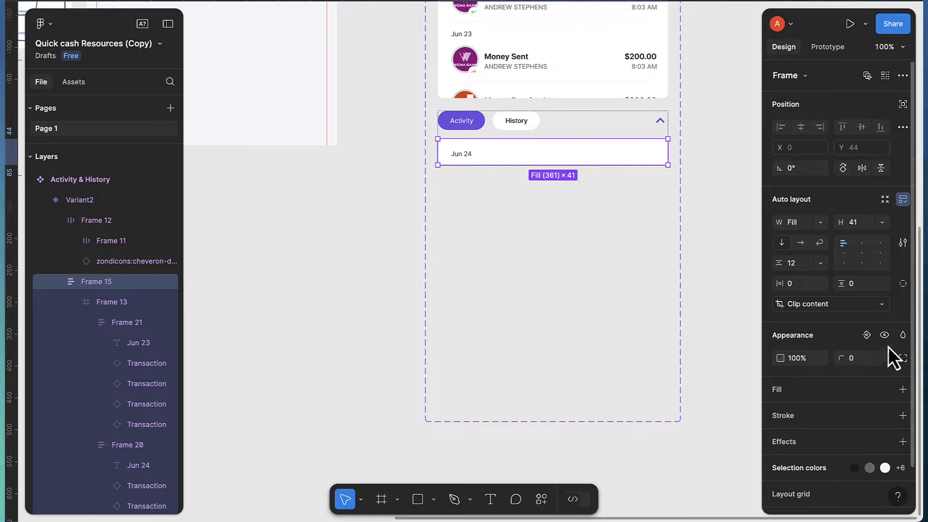
left_click(884, 335)
scroll(592, 271, "up", 5)
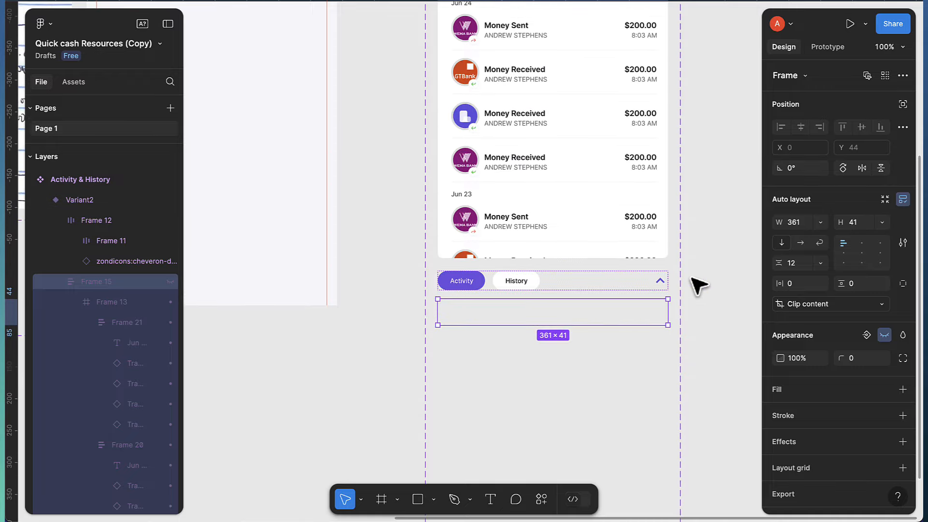
scroll(696, 285, "right", 2)
scroll(693, 285, "up", 2)
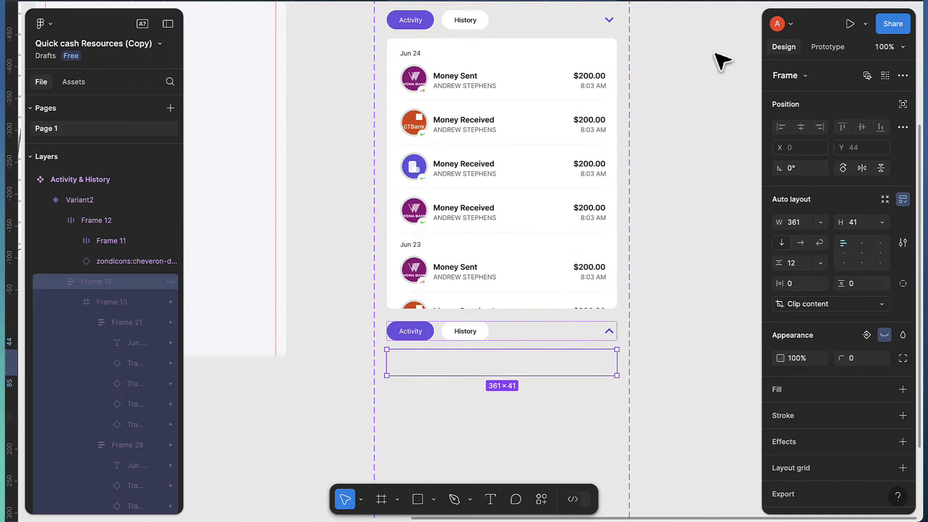
Link the Default chevron On tap to Change to Variant2 with Smart animate
left_click(828, 47)
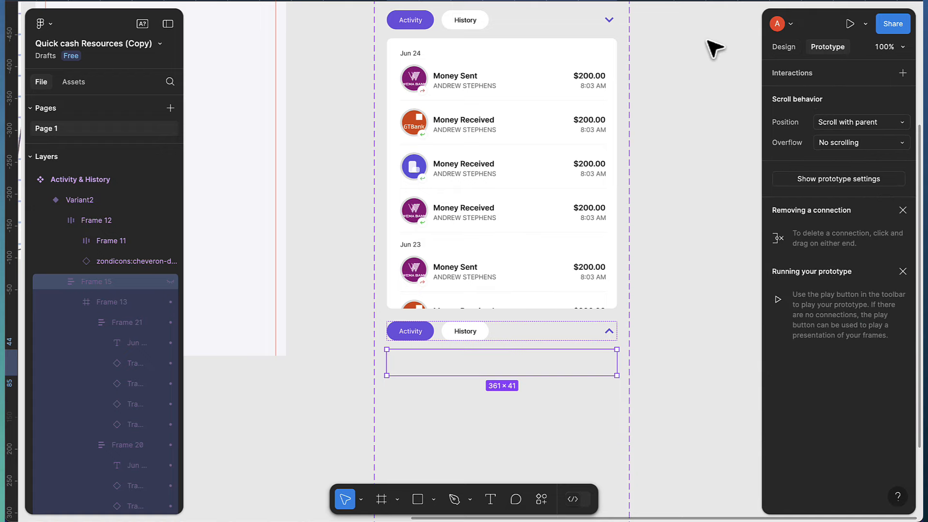
left_click(610, 21)
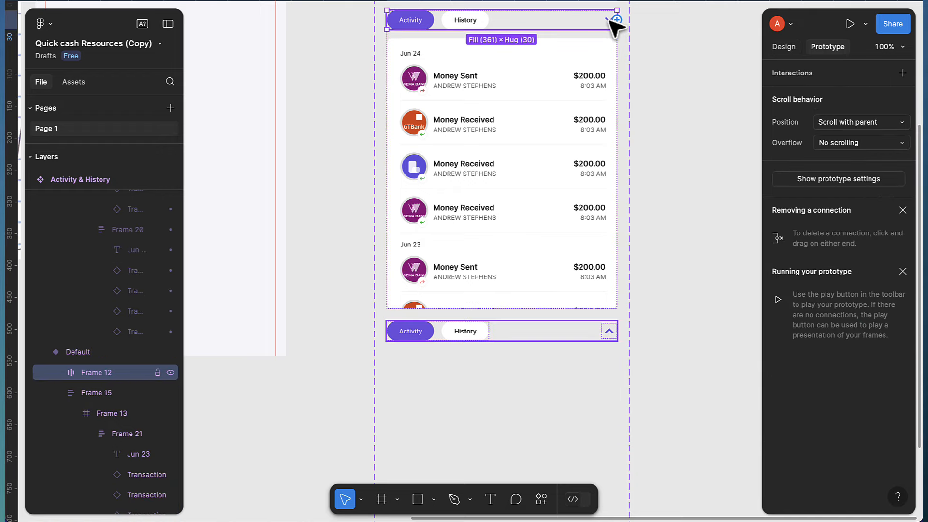
left_click(610, 21)
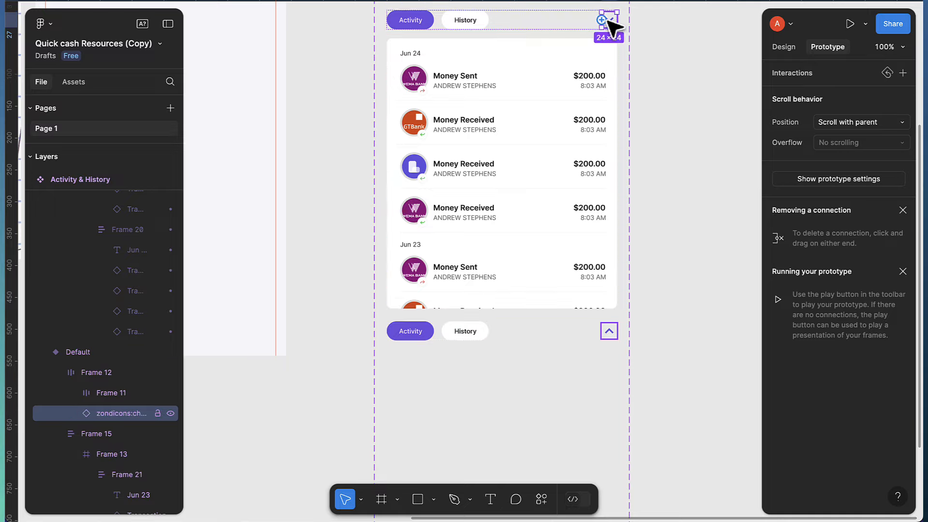
left_click_drag(609, 28, 599, 338)
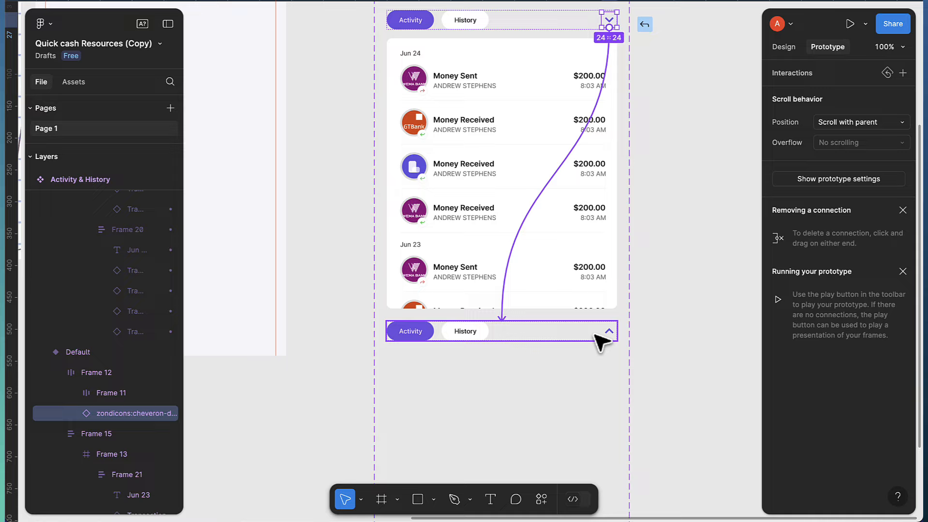
left_click_drag(601, 341, 573, 346)
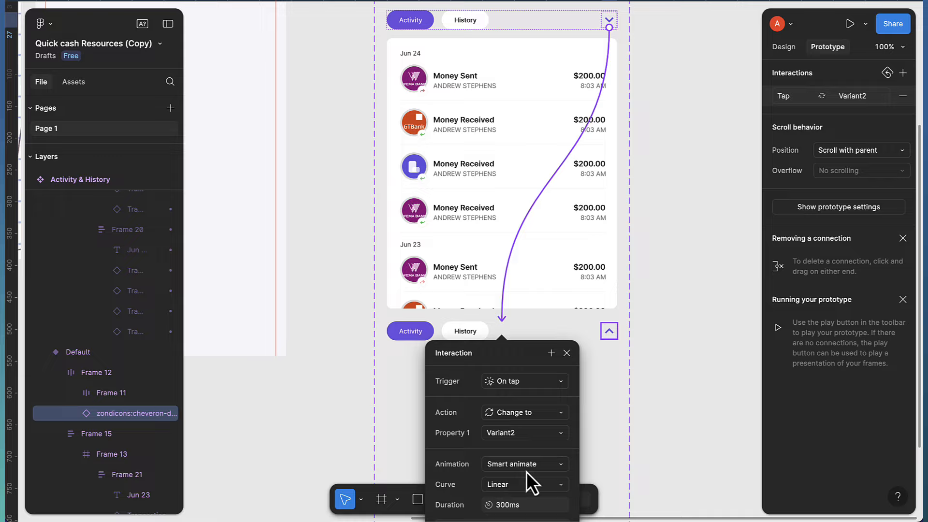
left_click(528, 466)
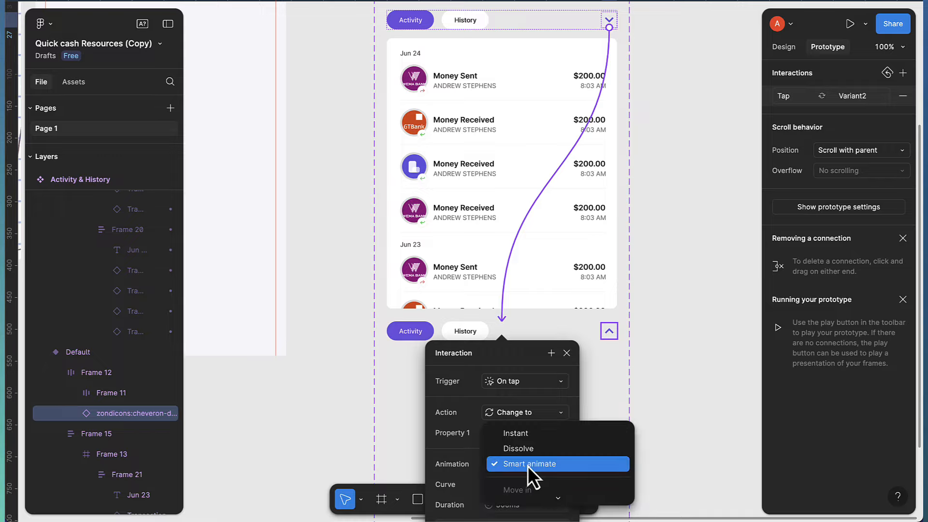
left_click(528, 466)
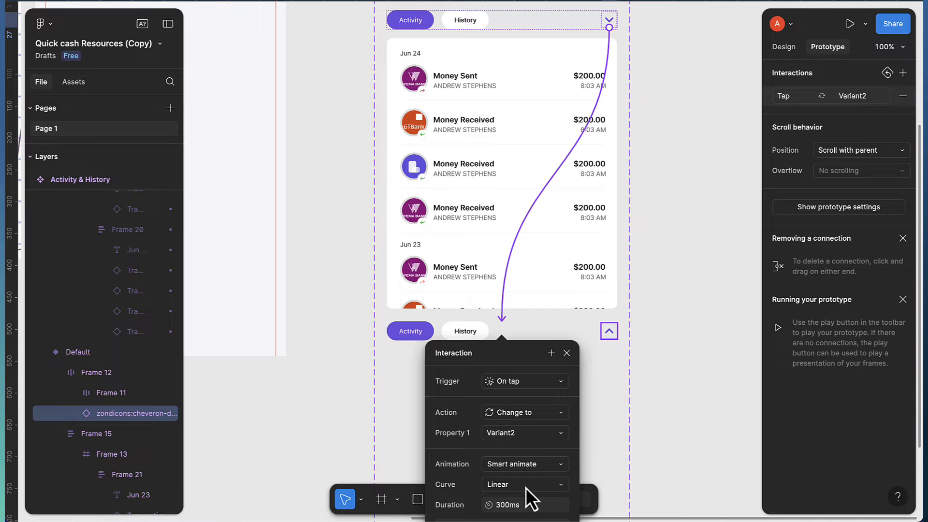
Link the Variant2 chevron On tap back to the Default variant
left_click(617, 338)
double_click(608, 333)
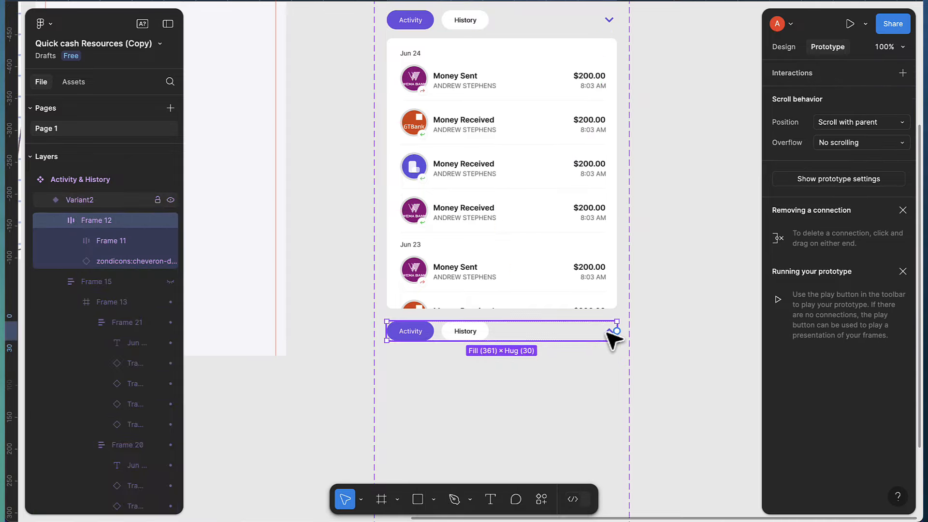
double_click(608, 333)
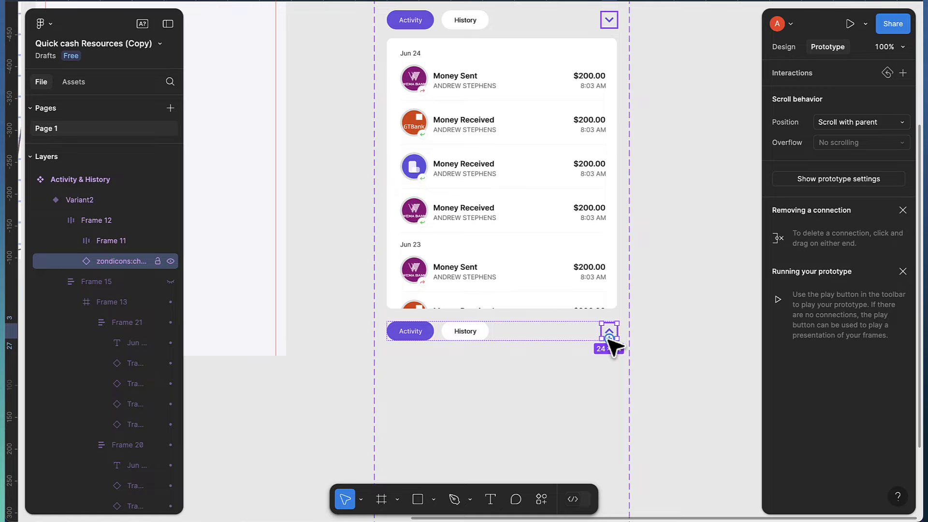
left_click_drag(608, 339, 604, 278)
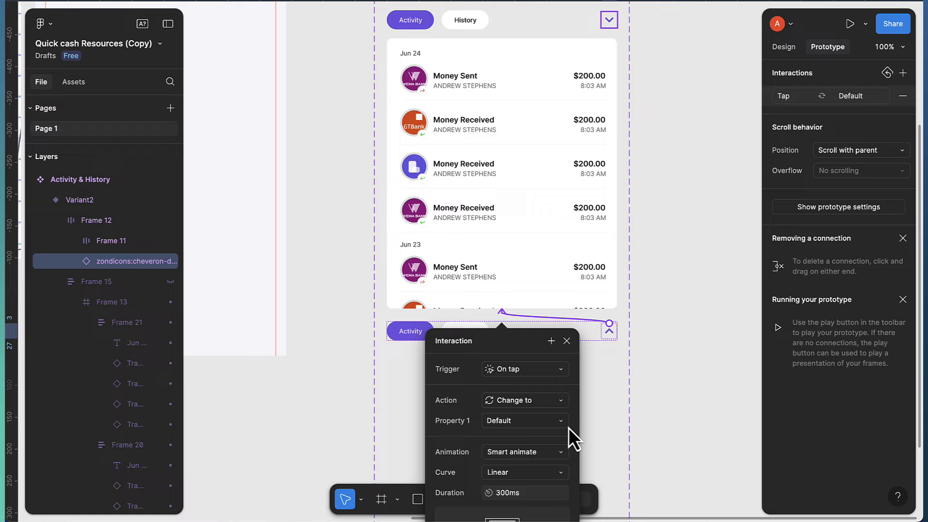
left_click(656, 237)
scroll(662, 244, "down", 5)
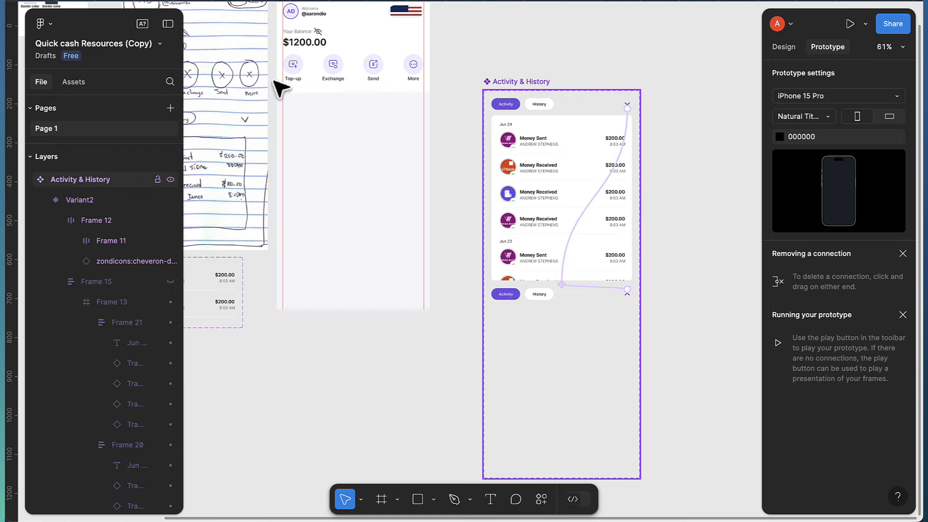
Place an Activity & History instance from Assets in the iPhone frame, centred horizontally at X 16, Y 317
left_click(79, 84)
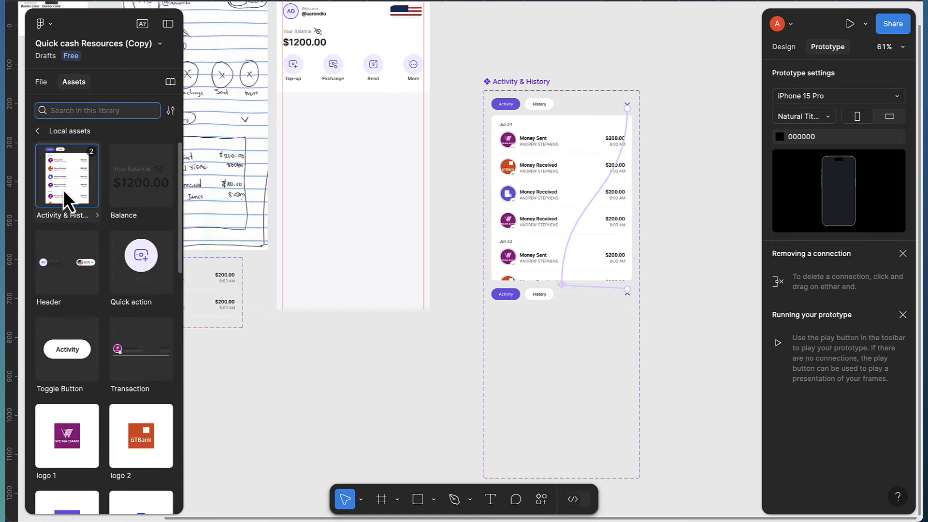
left_click_drag(62, 189, 329, 231)
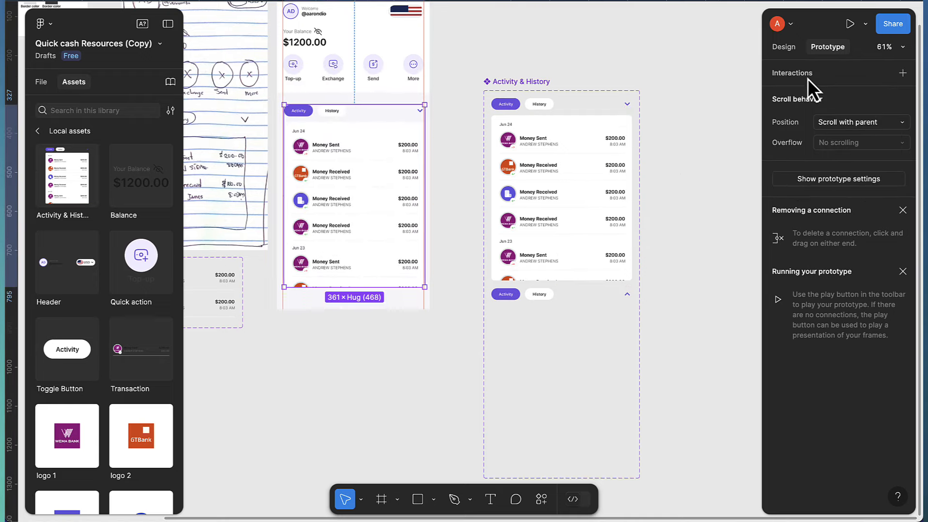
left_click(789, 50)
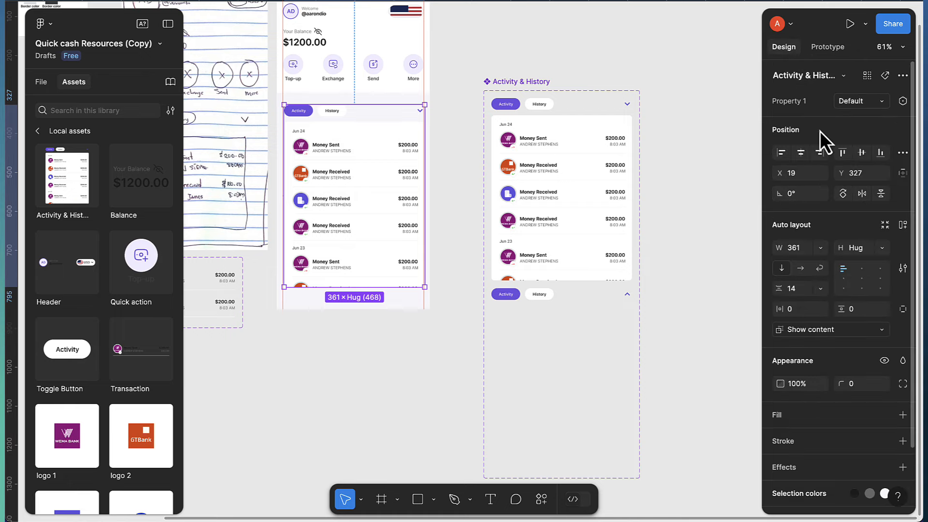
left_click(800, 152)
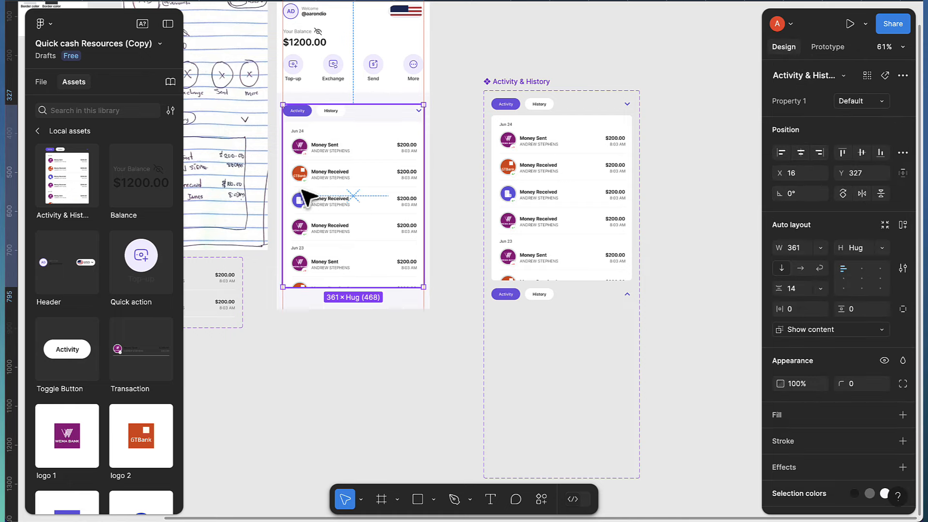
scroll(310, 197, "up", 2)
scroll(334, 192, "up", 4)
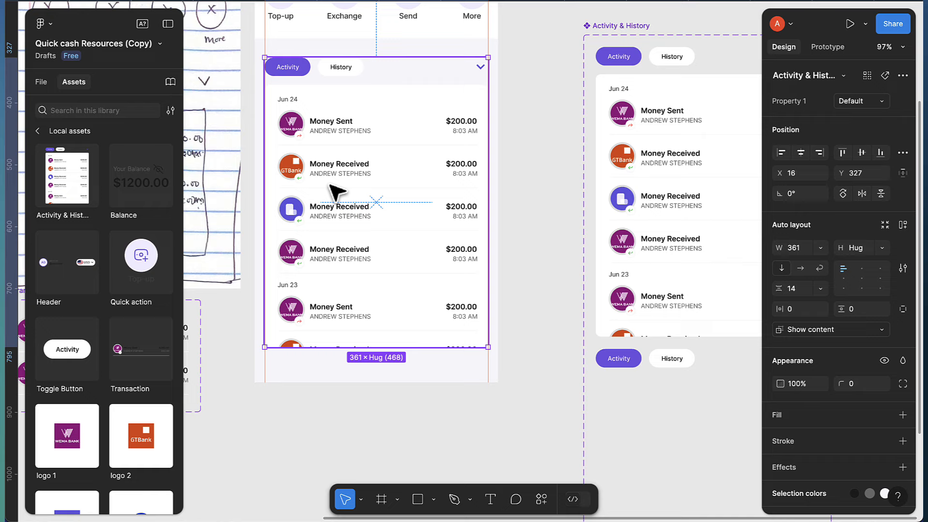
key("shift+Up")
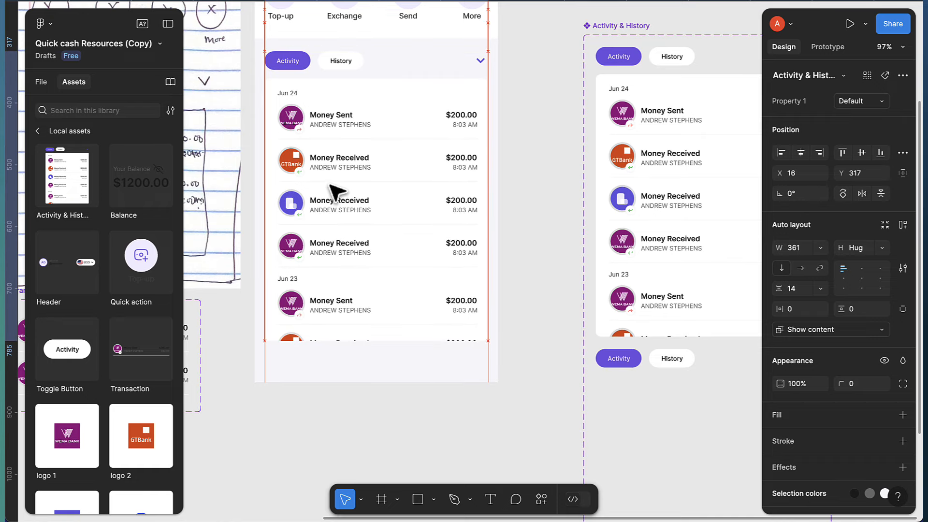
scroll(312, 185, "up", 5)
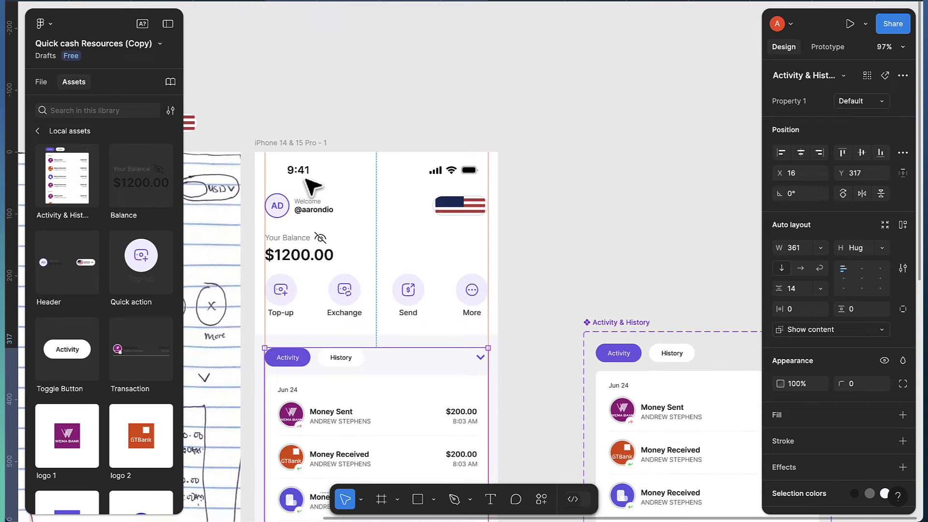
Preview the iPhone frame and tap the chevron repeatedly to collapse and expand the transaction list
left_click(292, 144)
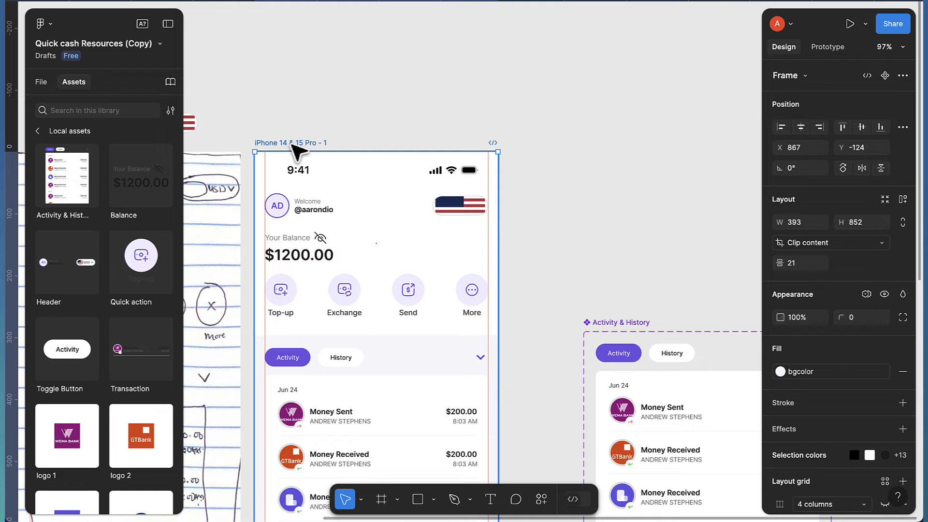
key("shift+space")
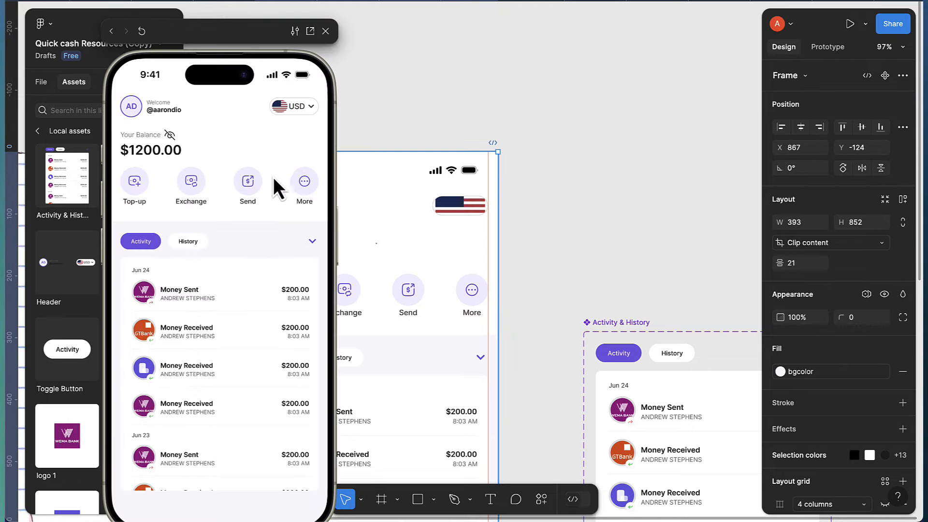
left_click(312, 241)
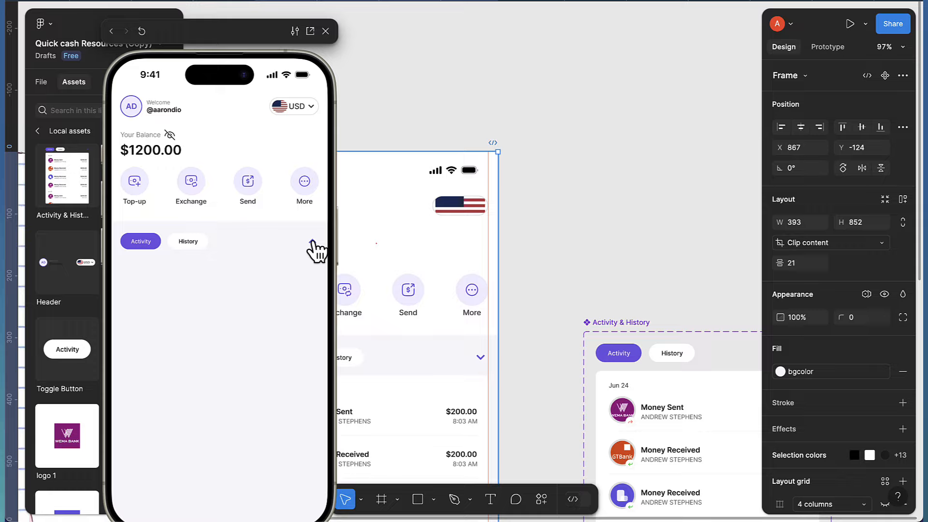
left_click(312, 241)
left_click(312, 242)
left_click(312, 241)
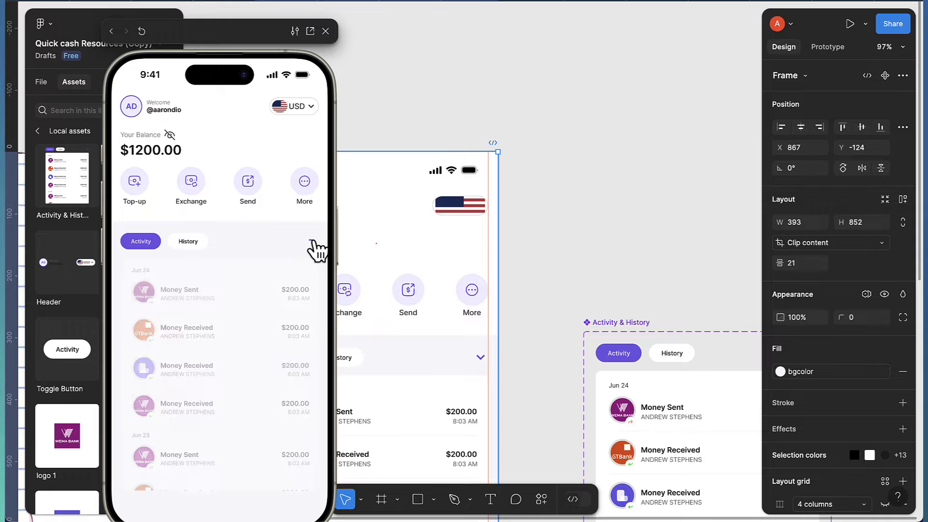
left_click(312, 241)
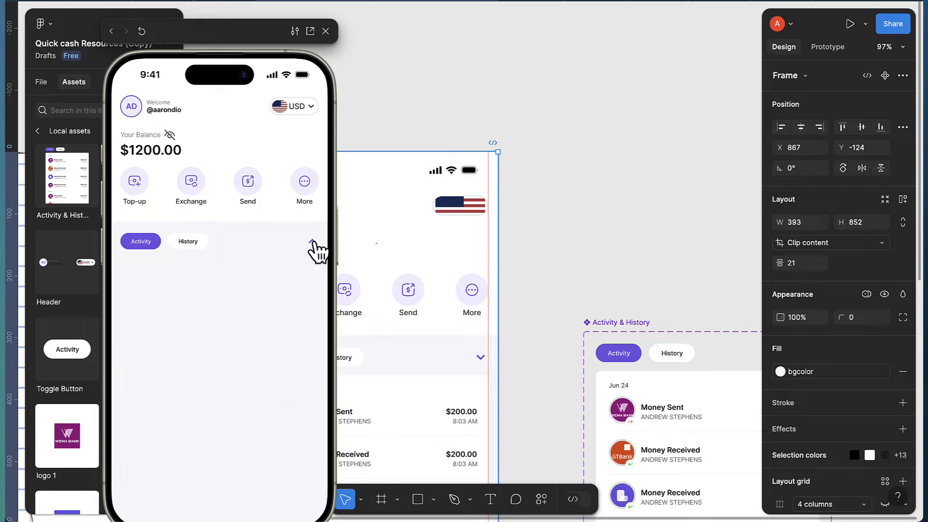
left_click(313, 242)
left_click(313, 242)
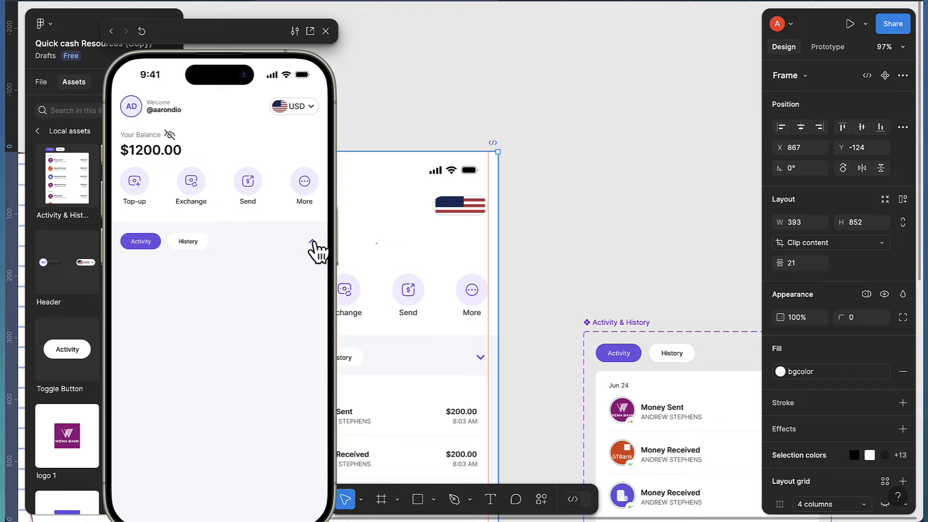
left_click(313, 242)
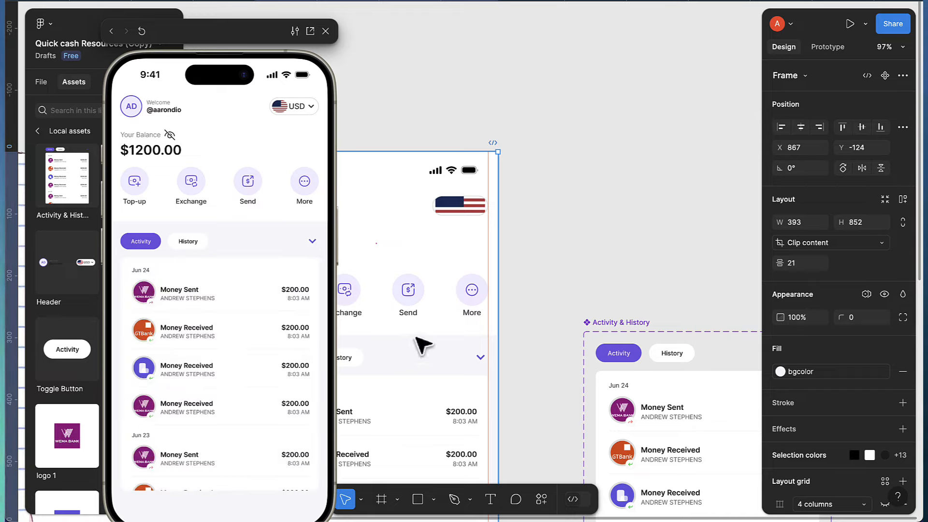
left_click(185, 242)
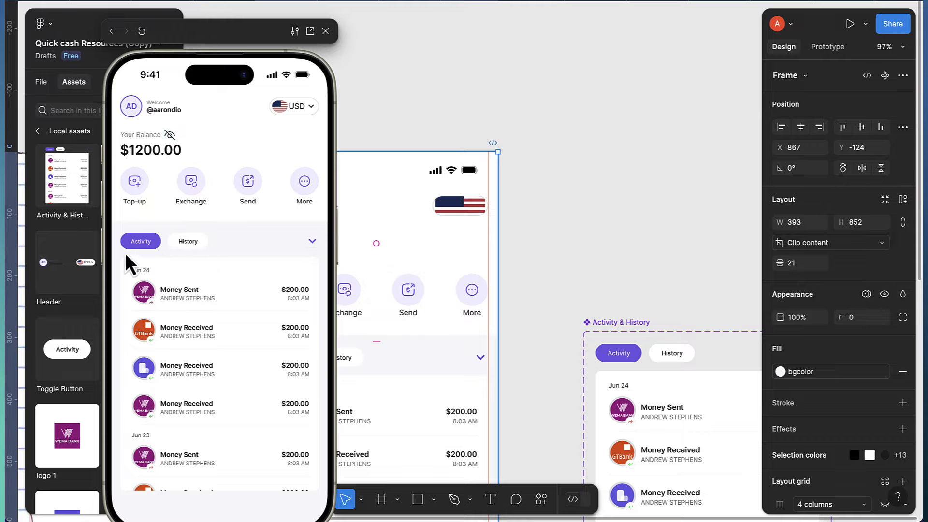
Add a third variant to the Activity & History component set
scroll(527, 336, "down", 5)
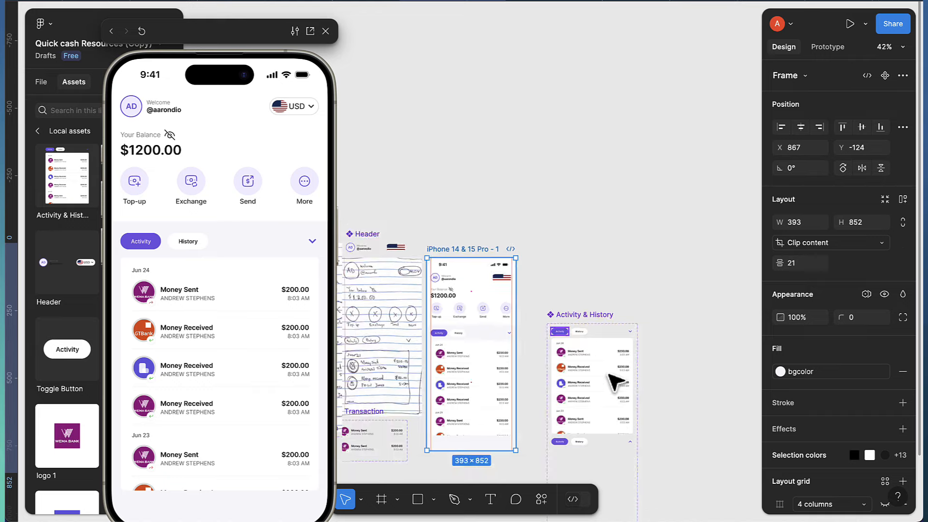
scroll(610, 375, "down", 3)
scroll(621, 372, "down", 5)
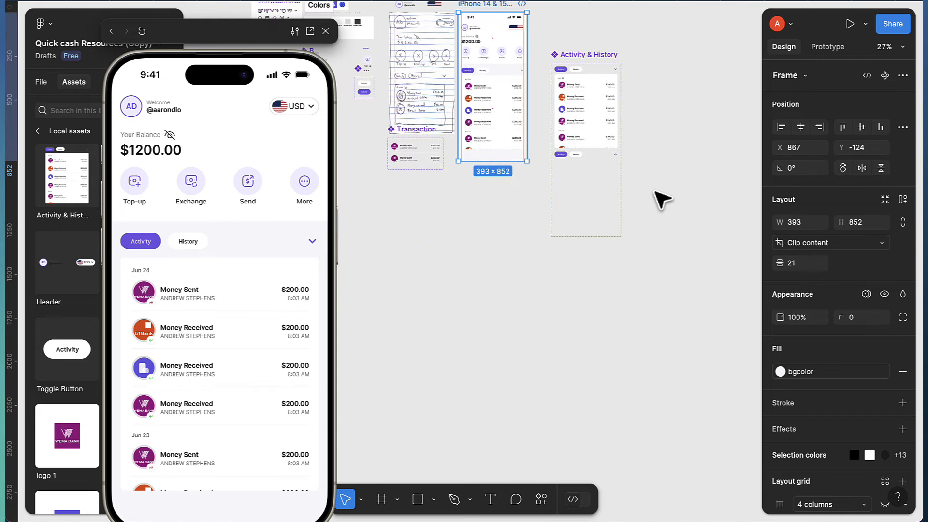
scroll(663, 199, "up", 2)
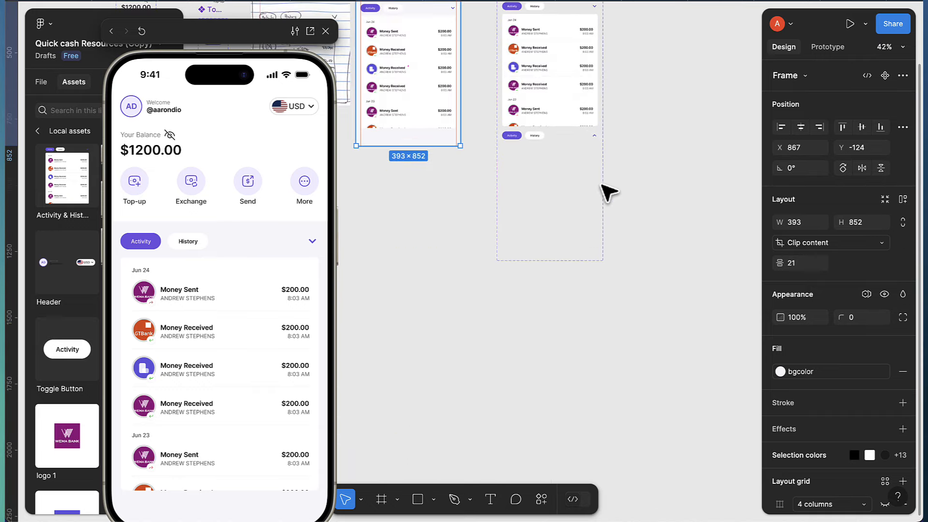
scroll(608, 192, "up", 4)
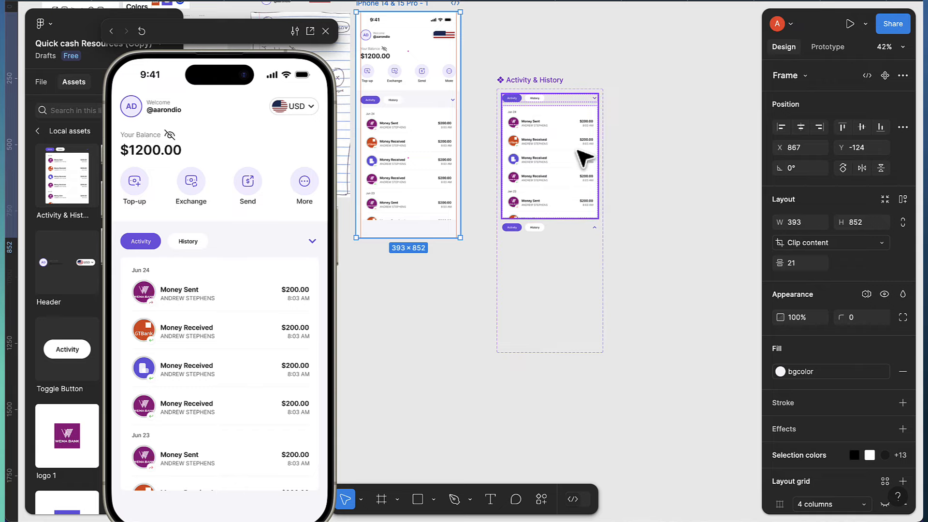
left_click(584, 159)
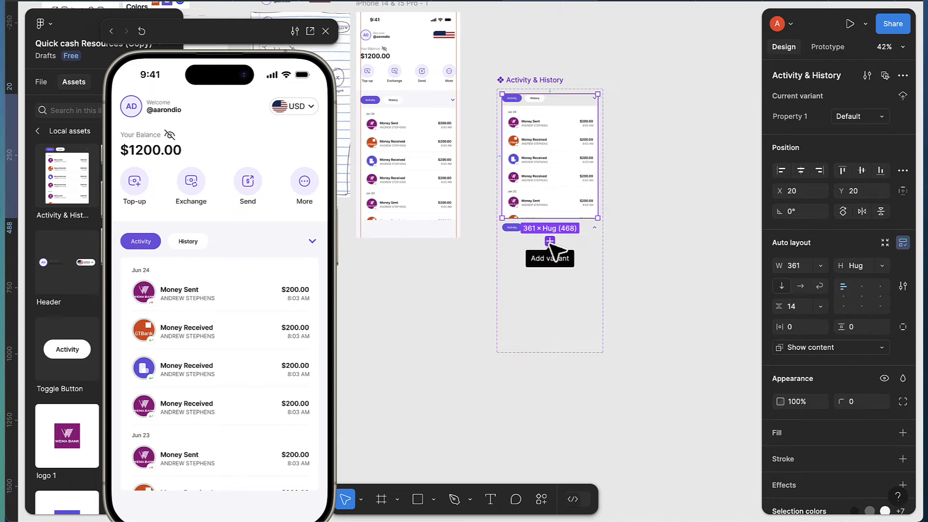
scroll(550, 244, "up", 5)
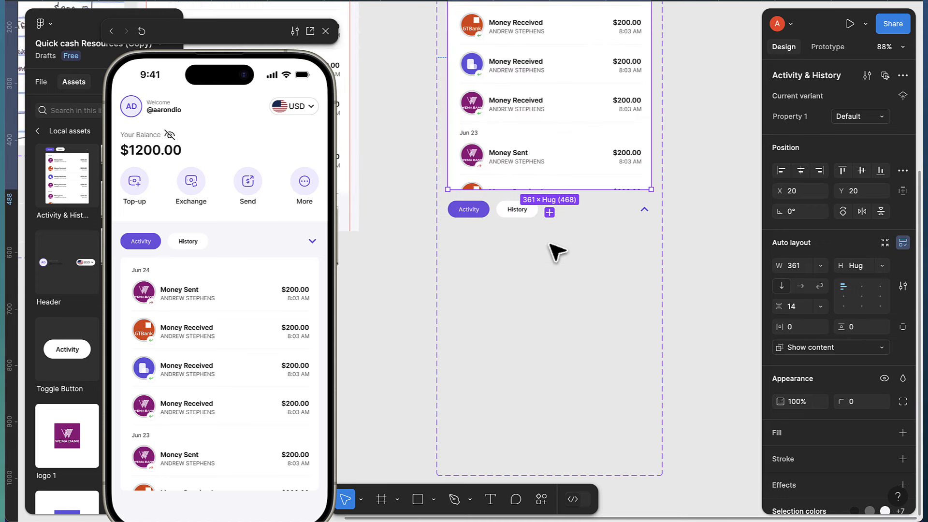
left_click(550, 213)
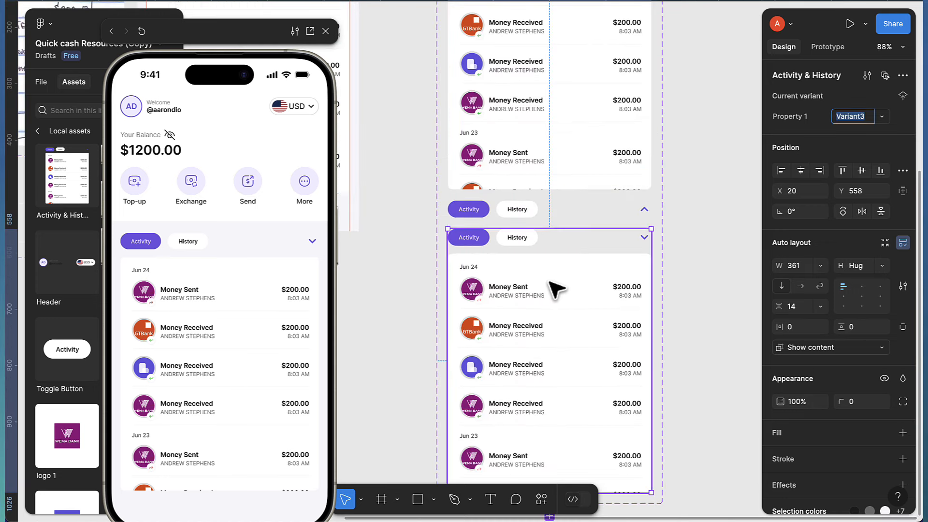
scroll(556, 288, "down", 3)
scroll(559, 325, "down", 4)
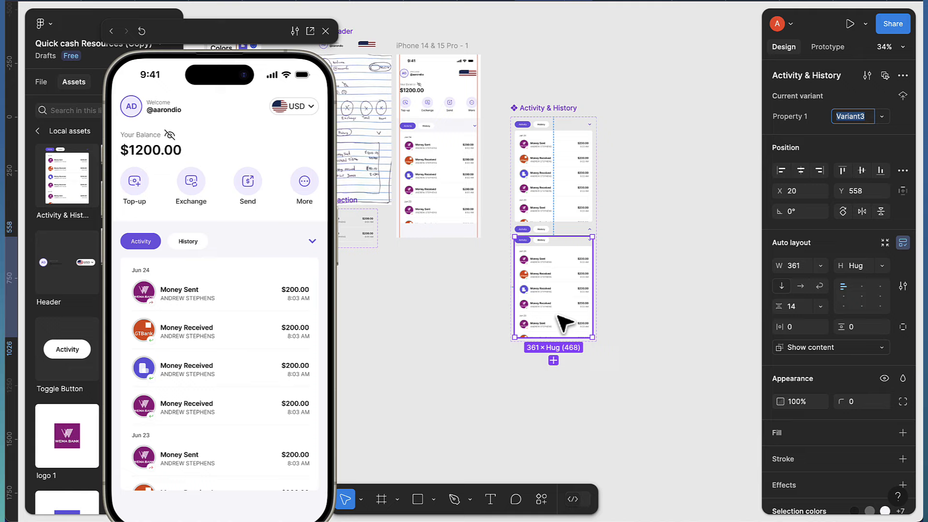
Make the component set taller and stretch the new variant's list frame to 570 high
left_click(548, 109)
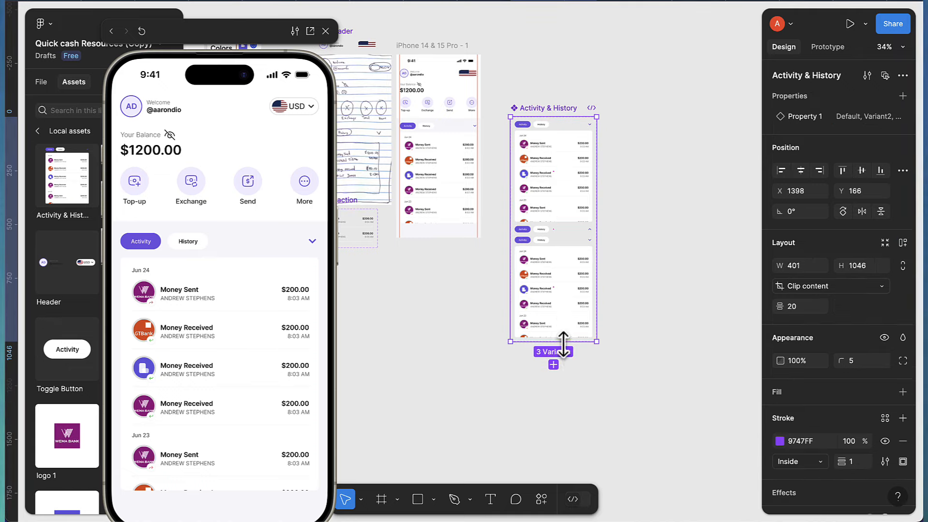
left_click_drag(565, 412, 565, 441)
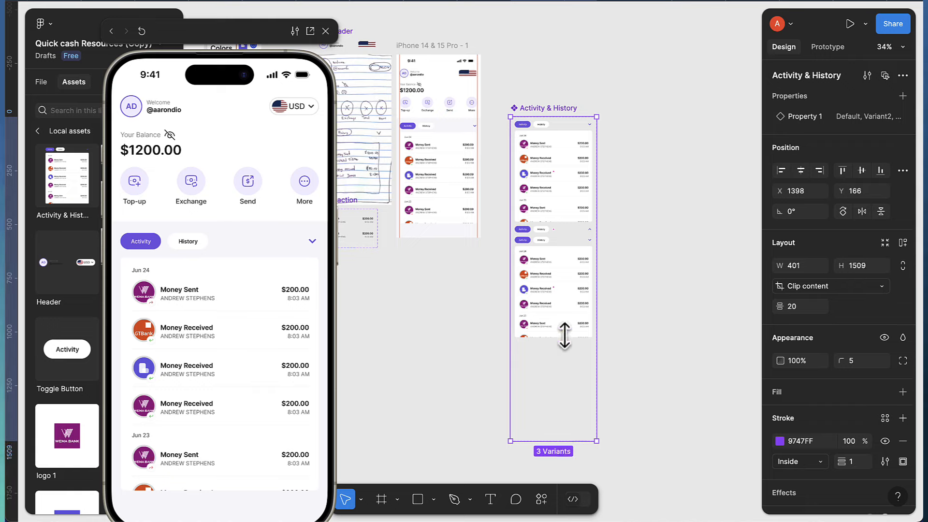
double_click(572, 304)
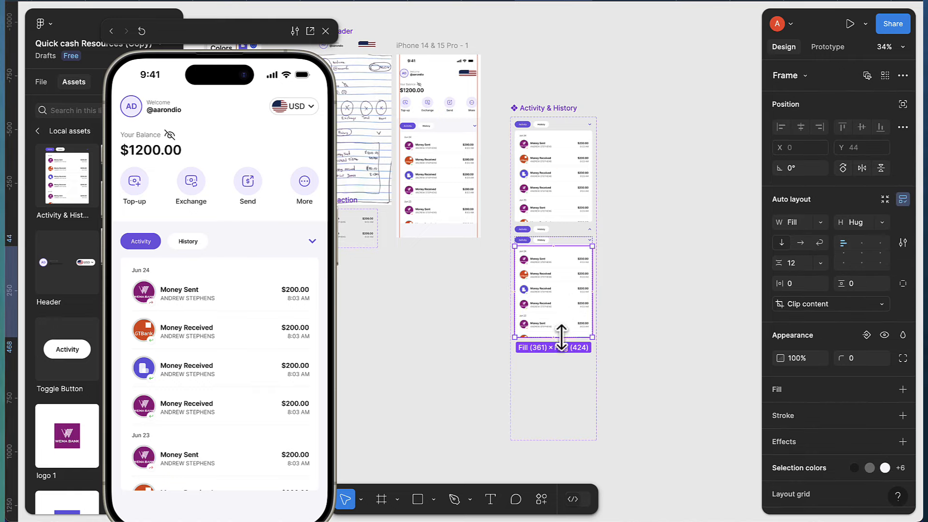
left_click_drag(561, 333, 559, 370)
key("ctrl+z")
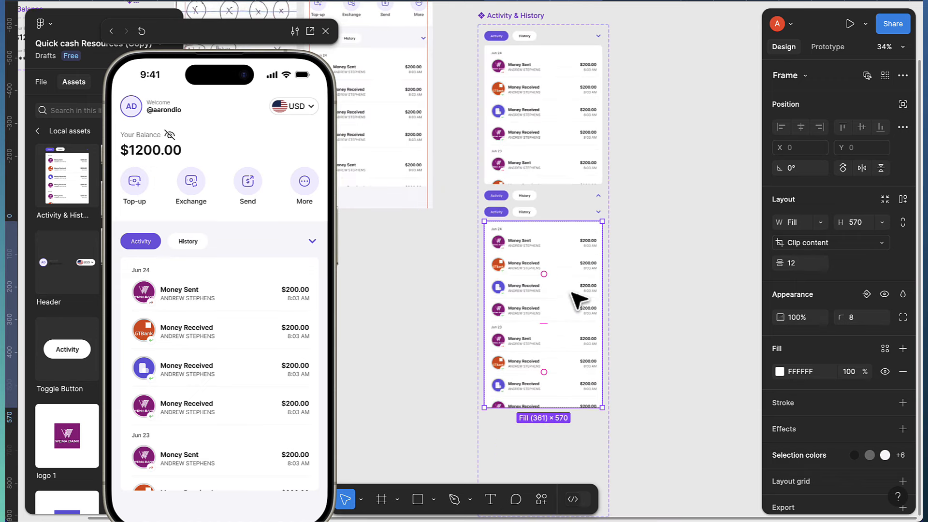
Delete the bank logo from the Money Sent row in the third variant
scroll(578, 301, "up", 5)
scroll(446, 202, "up", 3)
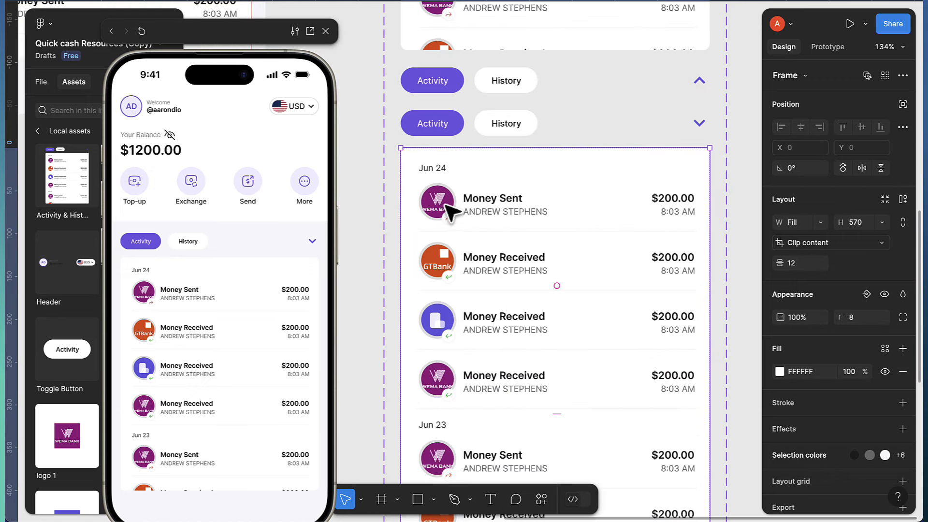
left_click(446, 202)
left_click(445, 202)
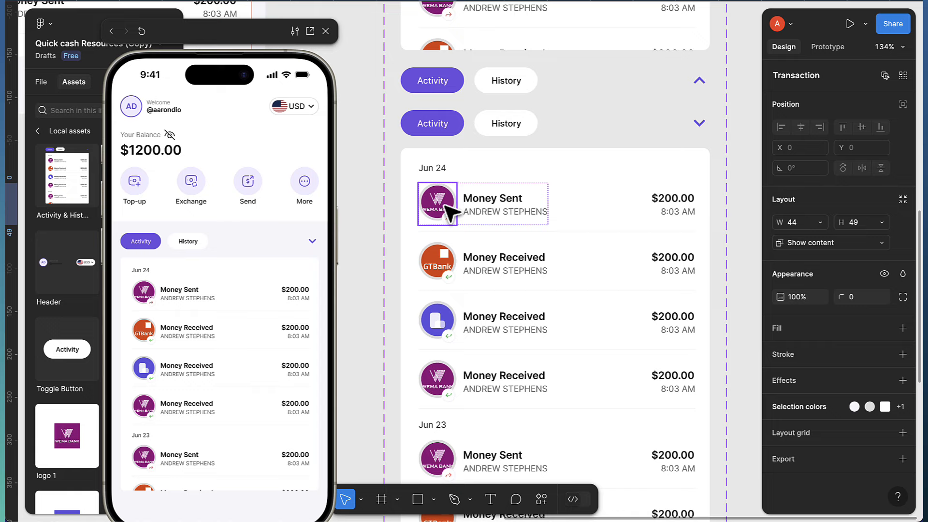
key("Delete")
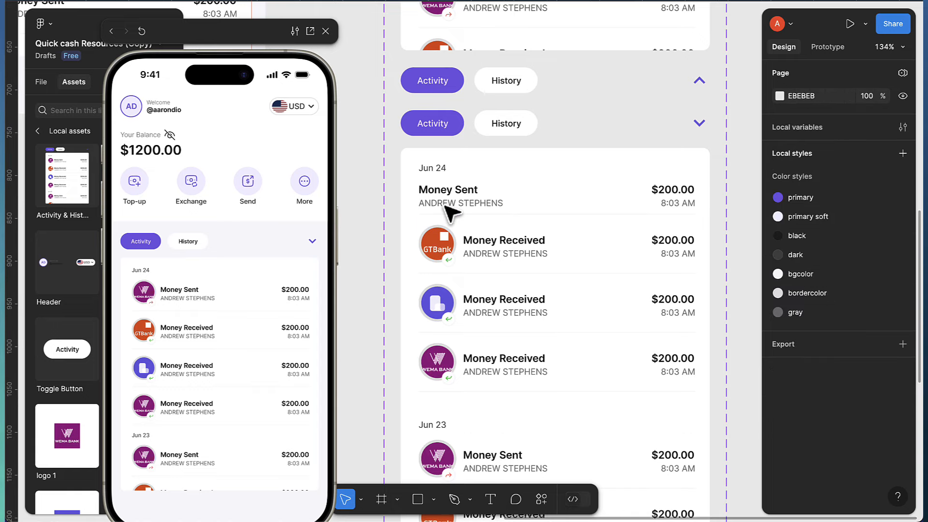
Delete the Money Received rows and the Jun 23 group, leaving only Money Sent
left_click(490, 264)
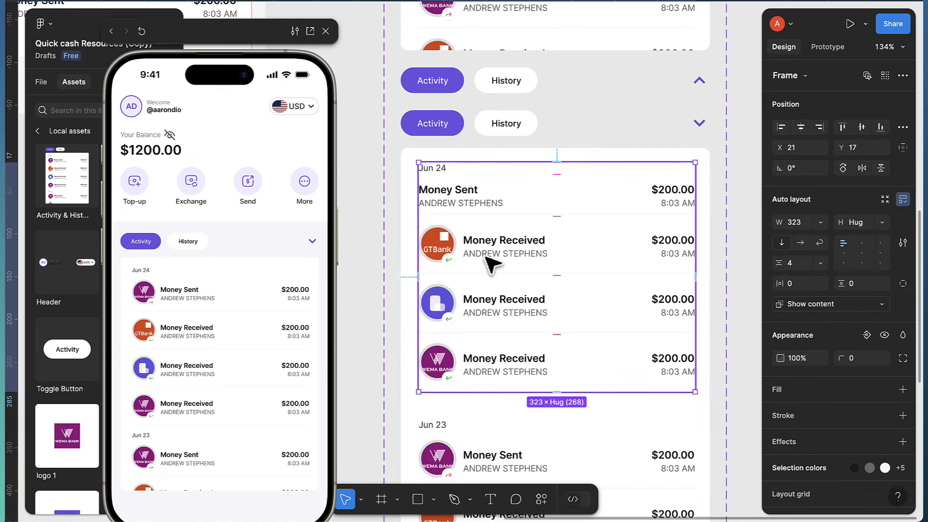
left_click(491, 260)
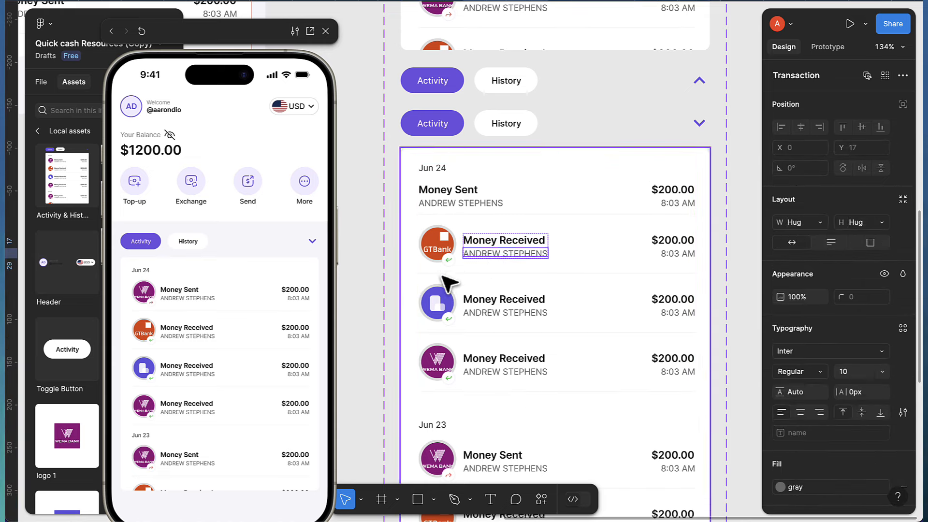
left_click(461, 270)
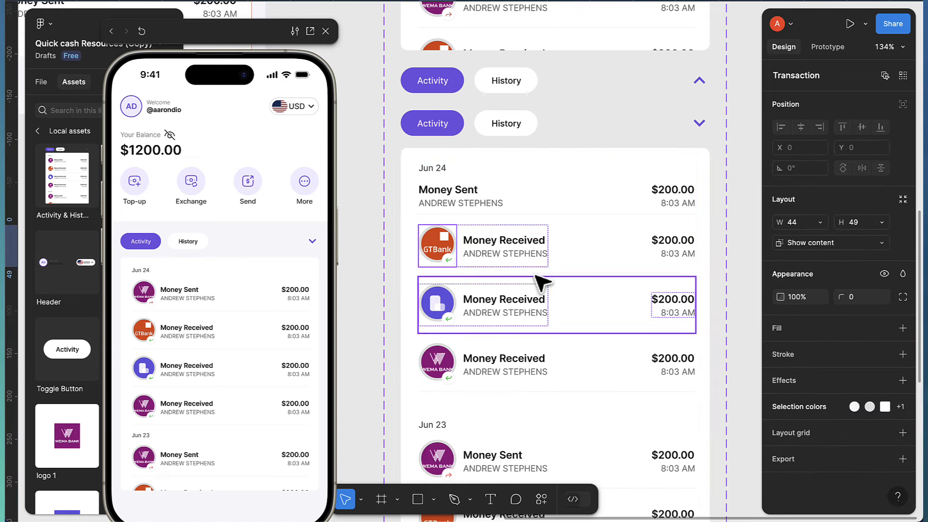
left_click(542, 293)
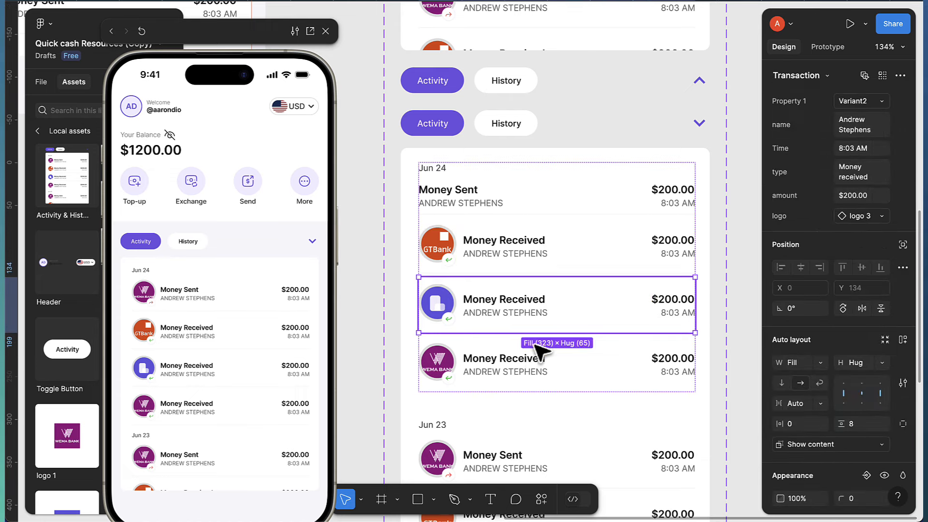
left_click(533, 370, "shift")
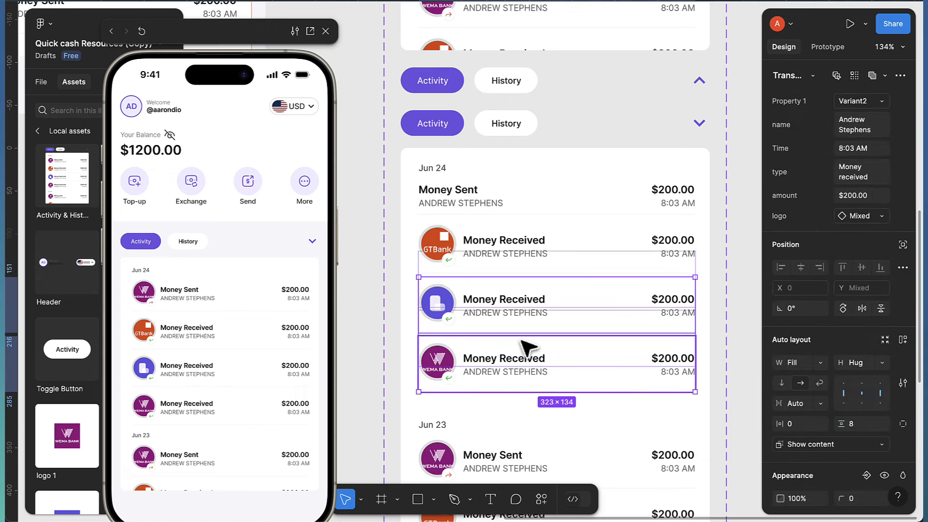
left_click(505, 265, "shift")
scroll(506, 327, "down", 2)
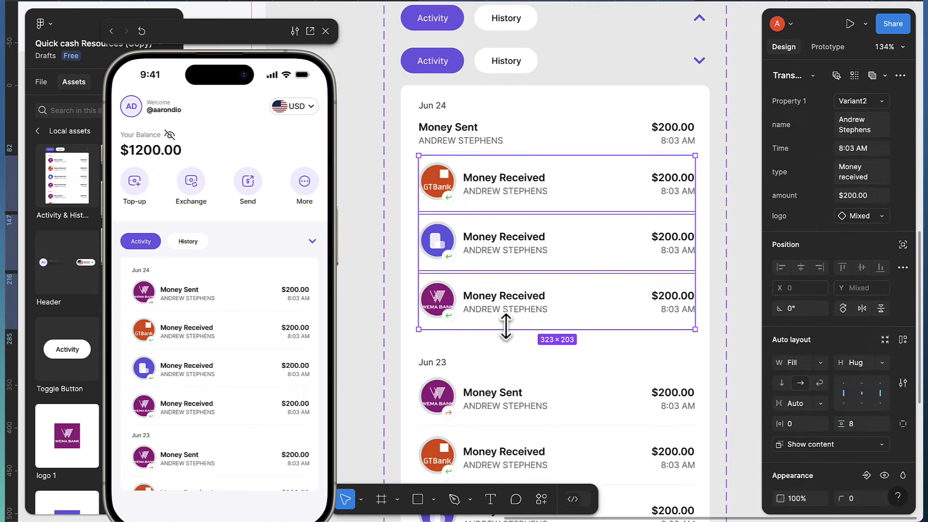
left_click(513, 404, "shift")
key("Delete")
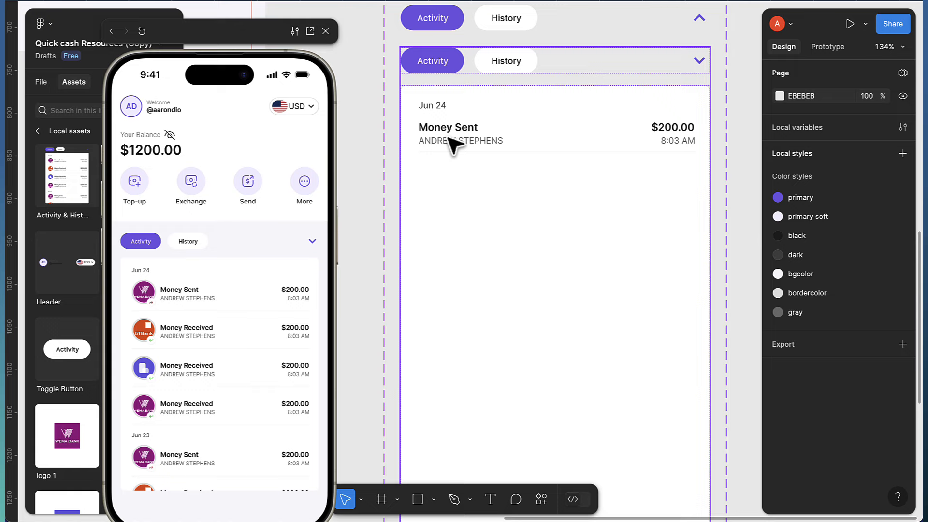
left_click(453, 143)
left_click(453, 143)
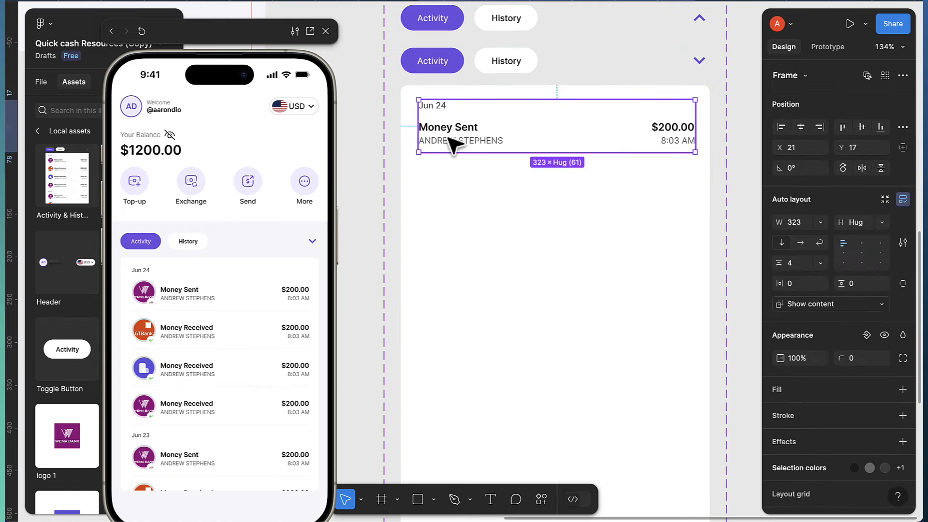
Set the first transaction row's type to Credit, then duplicate it as a Debit row
left_click(454, 143)
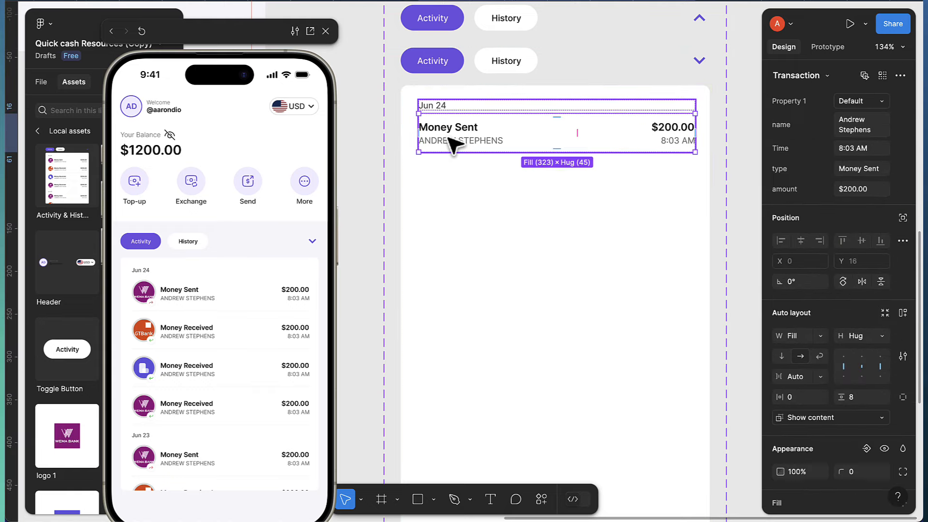
left_click(851, 122)
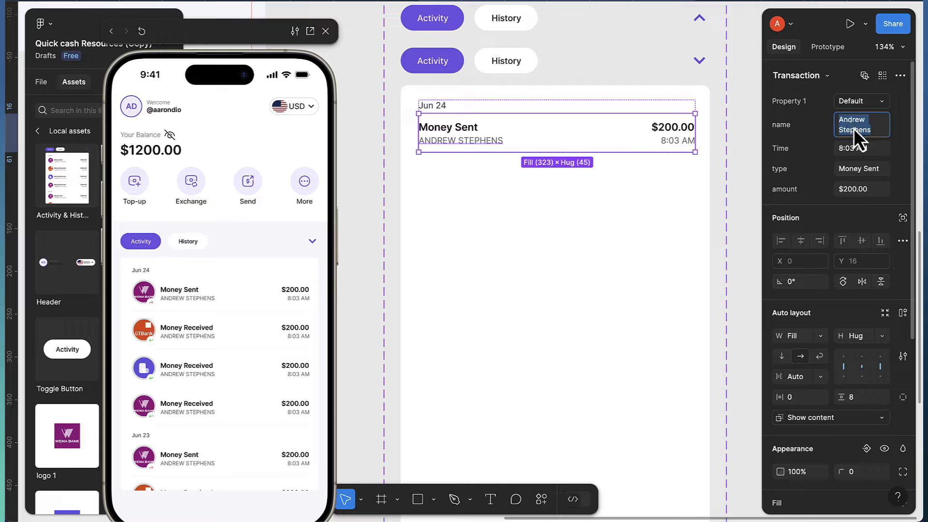
left_click(860, 175)
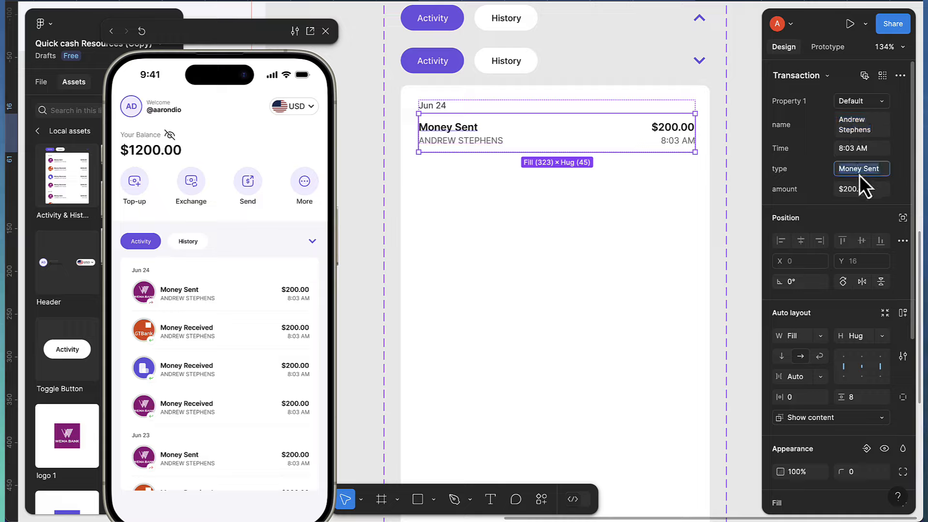
type("Credit")
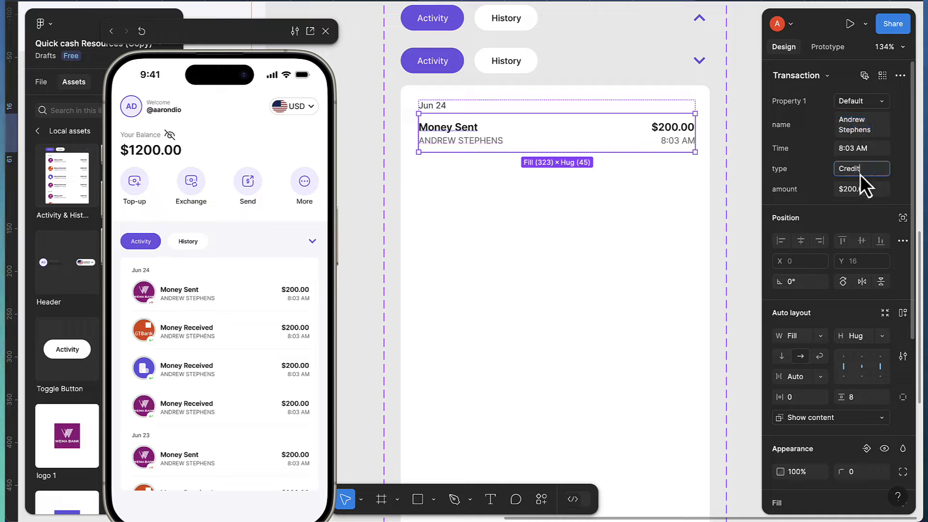
key("Return")
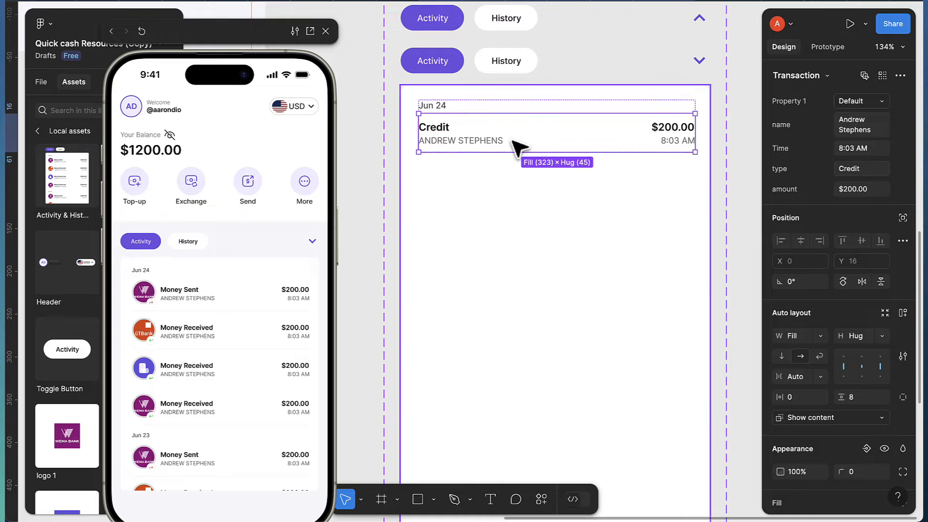
key("ctrl+d")
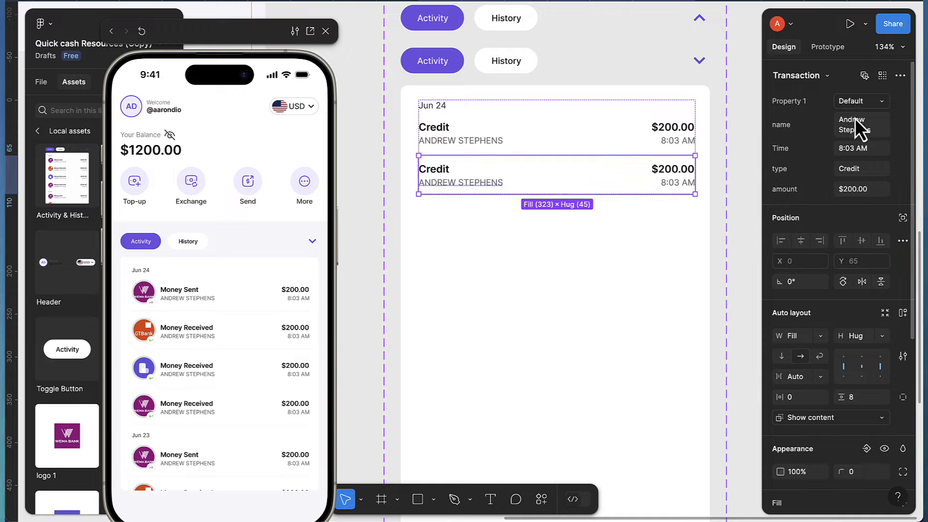
left_click(857, 173)
type("D")
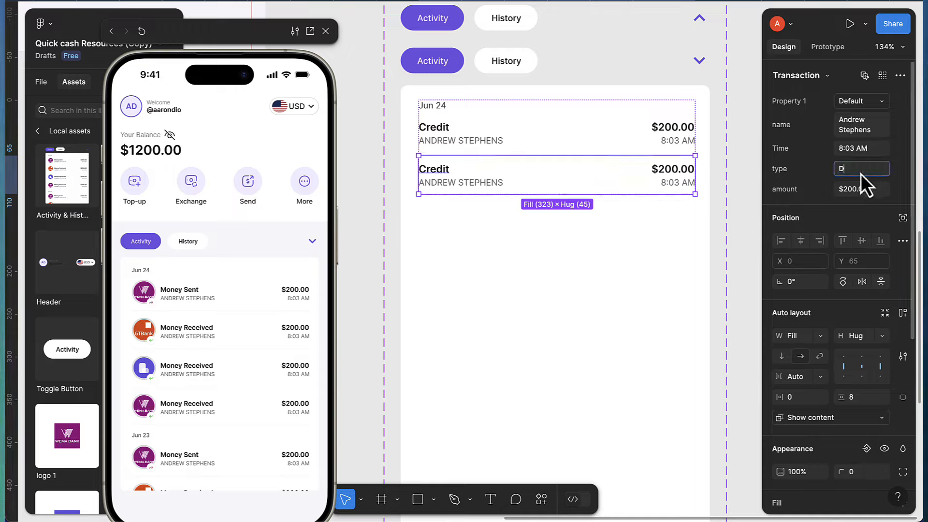
type("ebo")
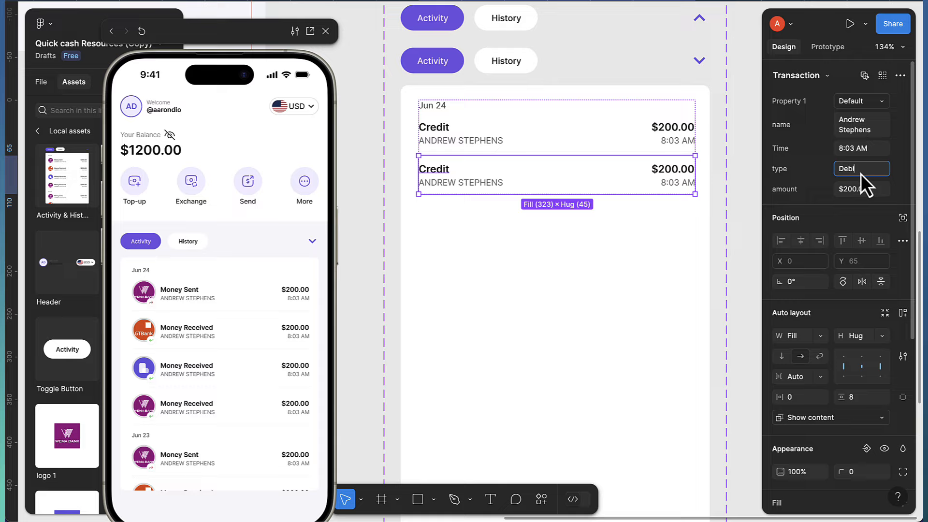
key("Return")
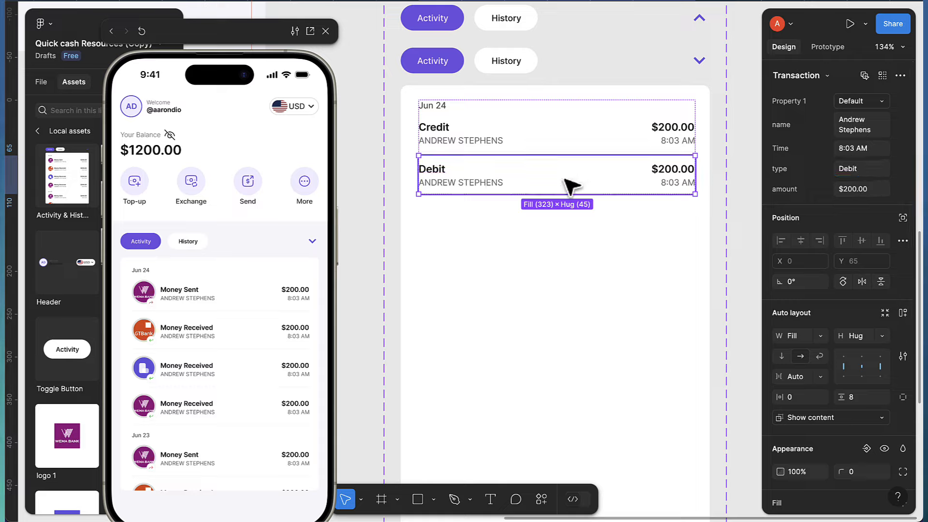
Duplicate rows up to five and change the third row's type to Credit
key("ctrl+d")
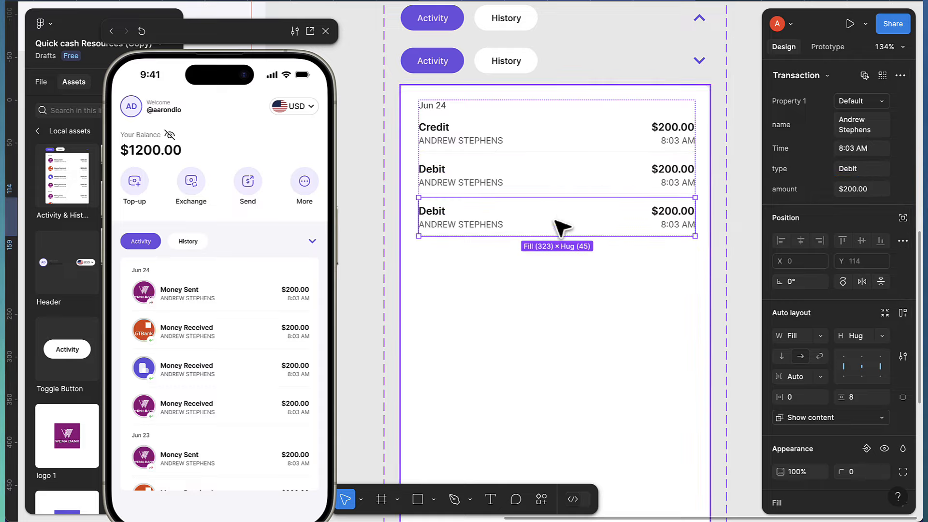
key("ctrl+d")
key("ctrl+d")
left_click(500, 229)
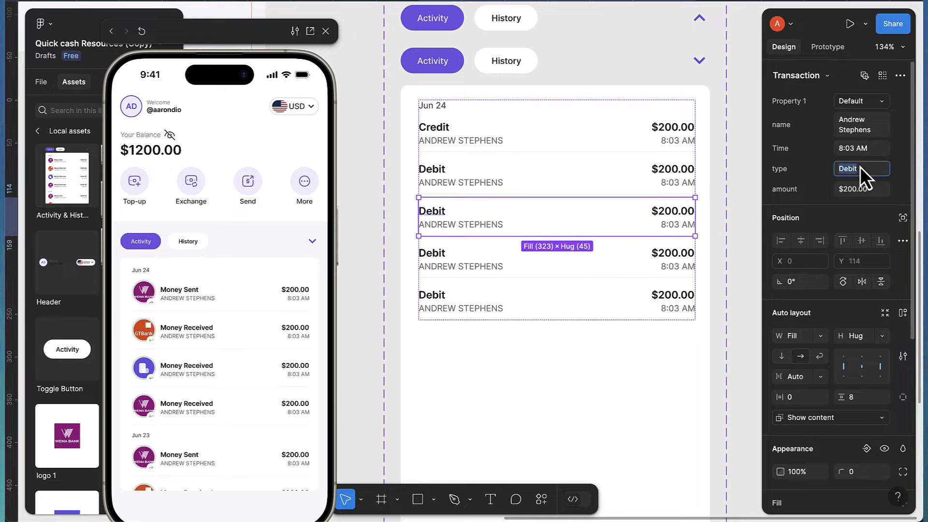
type("Cred")
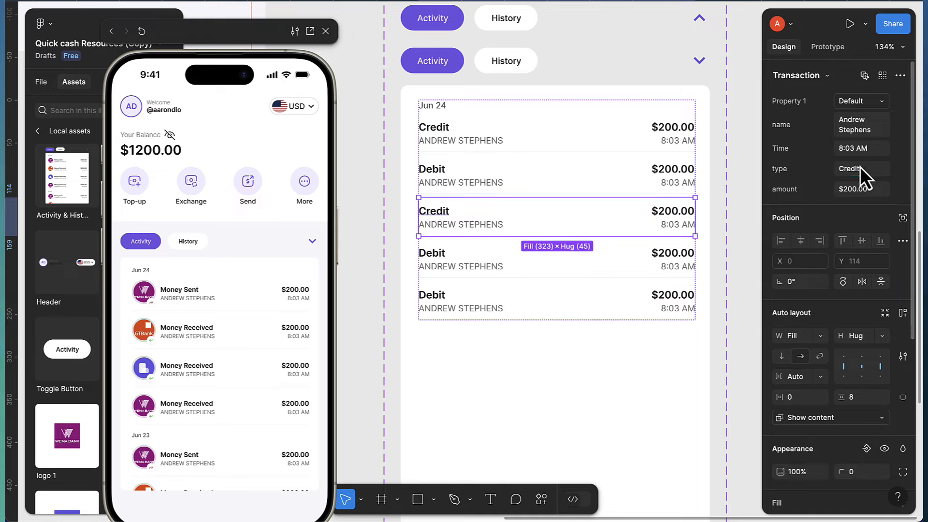
type("it")
key("Return")
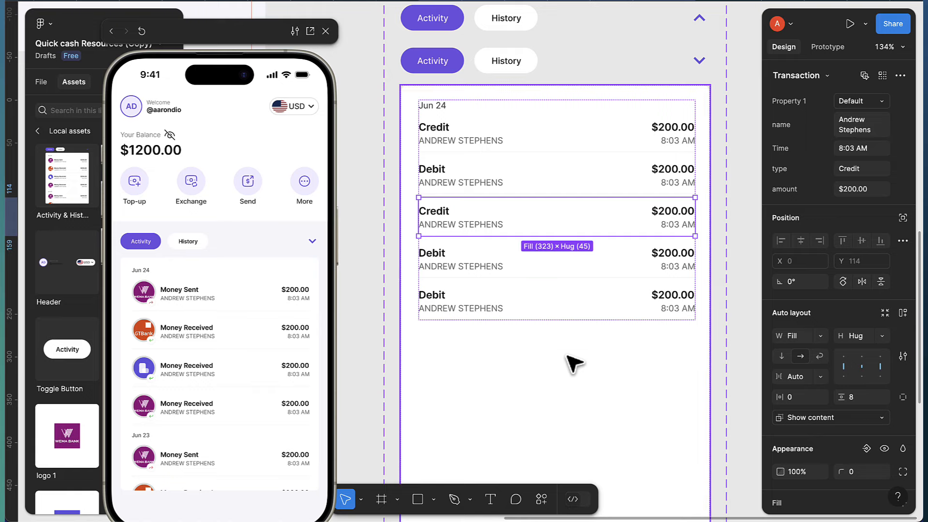
left_click(573, 363)
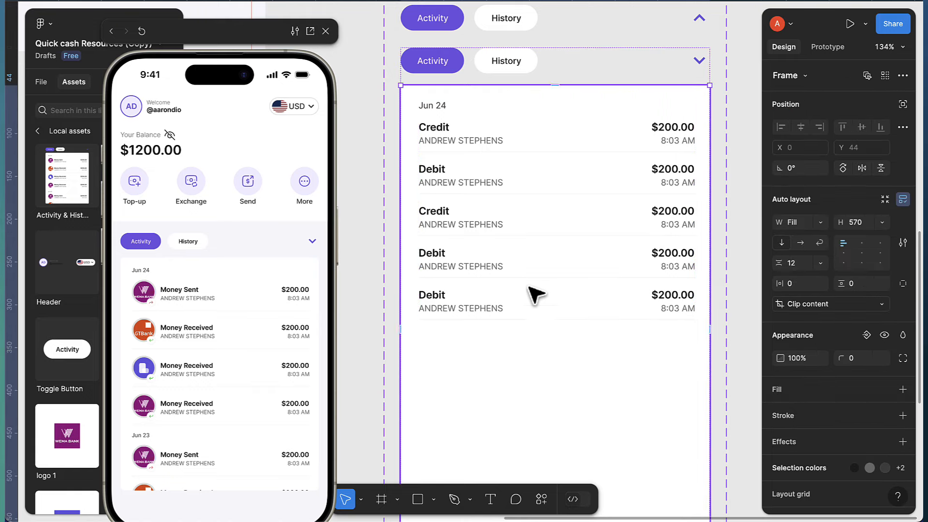
double_click(524, 260)
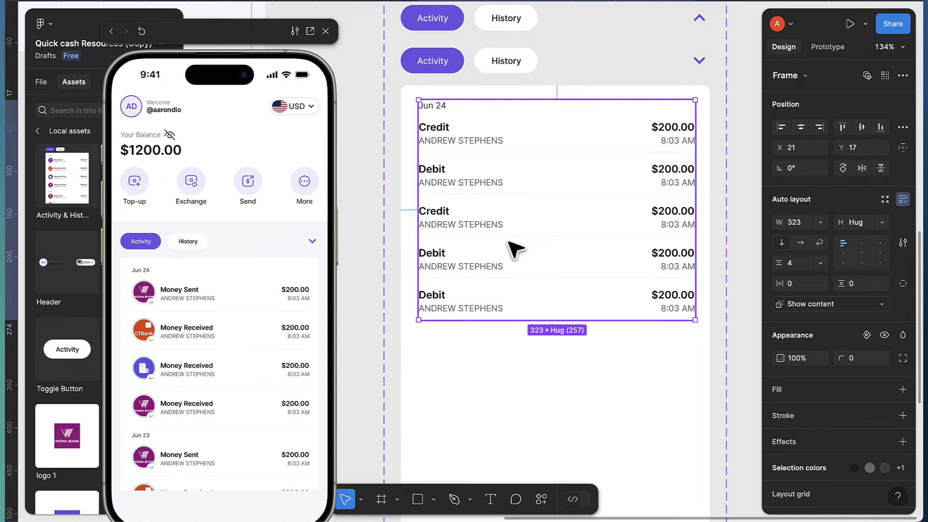
Duplicate the Jun 24 transaction list below it and change the copy's date to Jun 23
left_click_drag(507, 365, 507, 466)
scroll(437, 368, "up", 3)
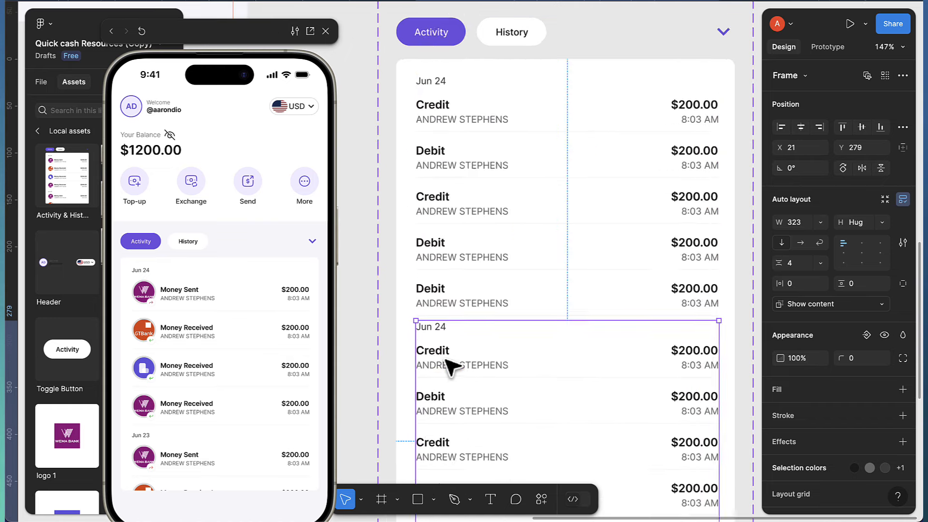
key("shift+Down")
key("shift+Down")
key("Down")
key("Down")
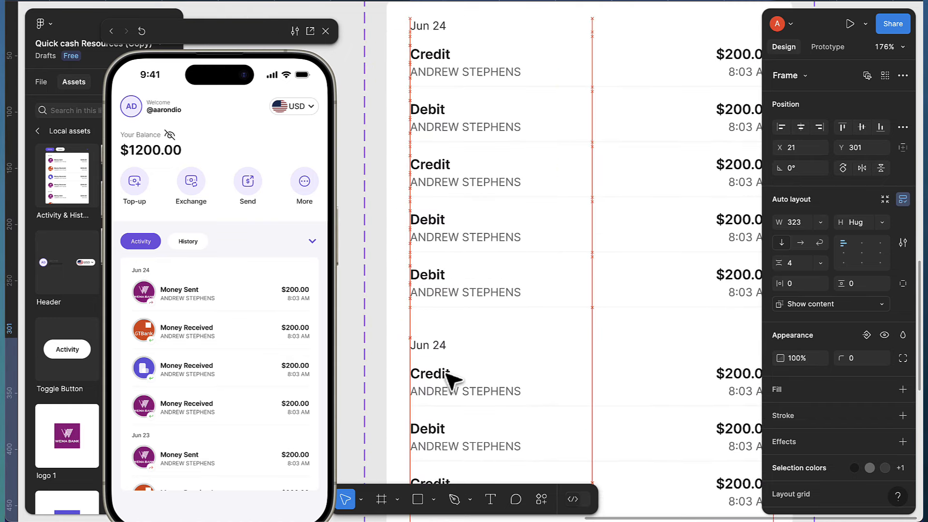
double_click(447, 352)
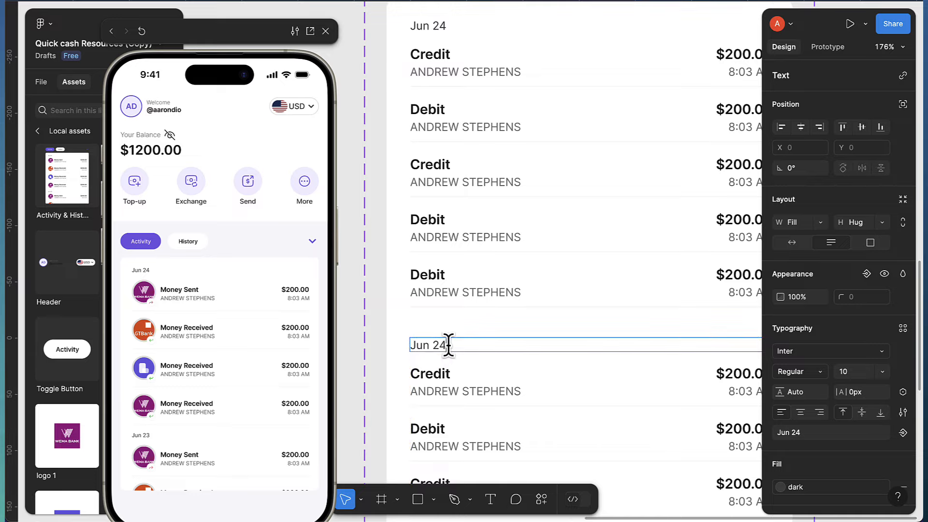
key("BackSpace")
type("3")
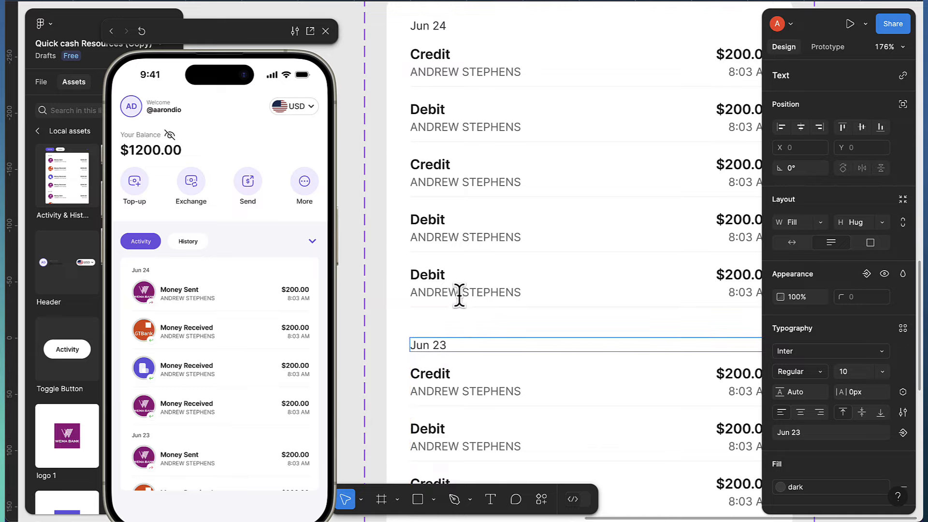
Hide the bottom border of Jun 24's last Debit row and nudge the Jun 23 group up
left_click(465, 285)
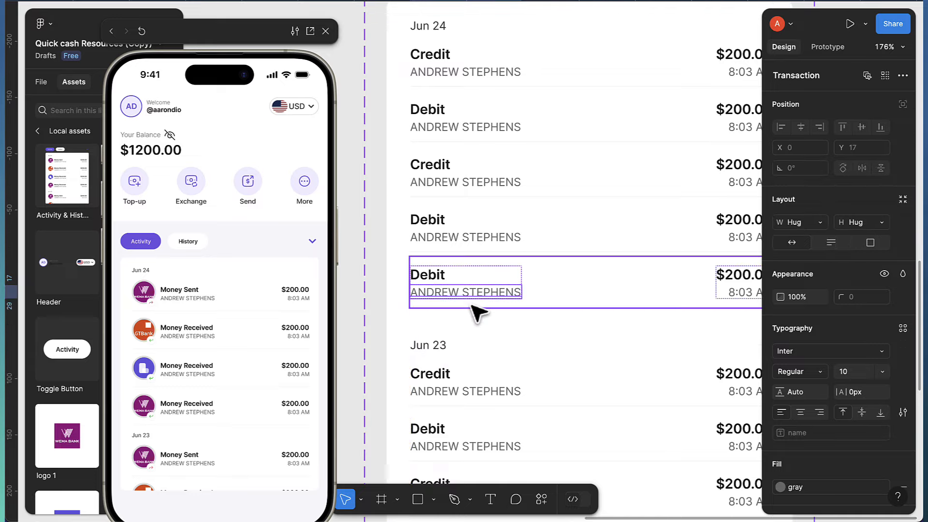
key("Escape")
scroll(871, 366, "down", 5)
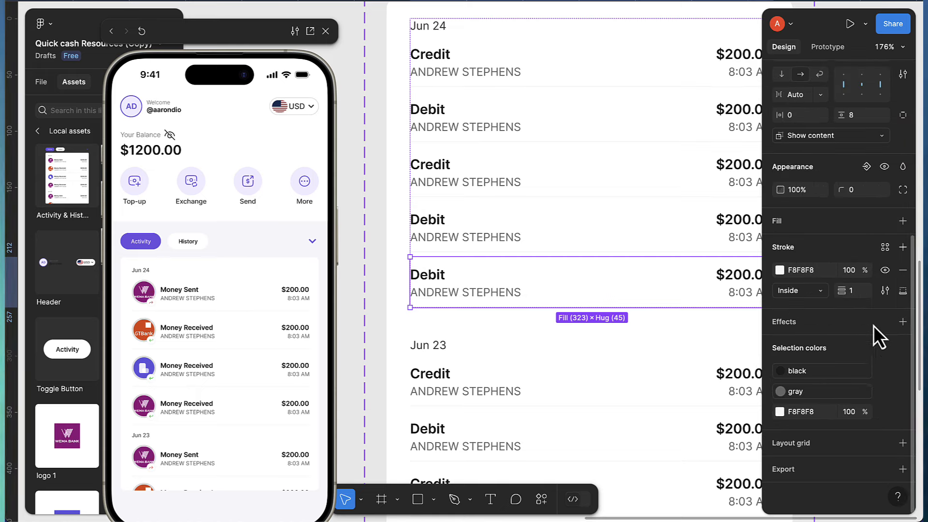
left_click(884, 271)
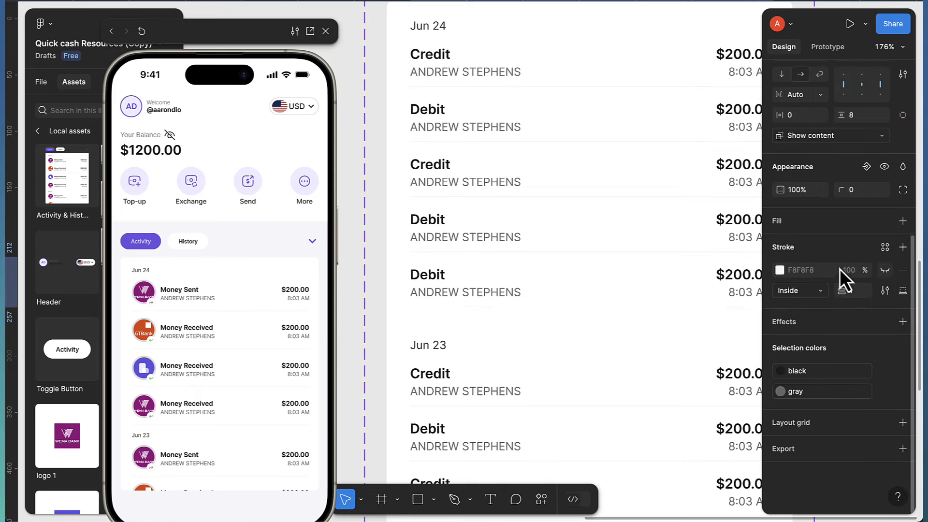
scroll(464, 366, "down", 2)
left_click(462, 373)
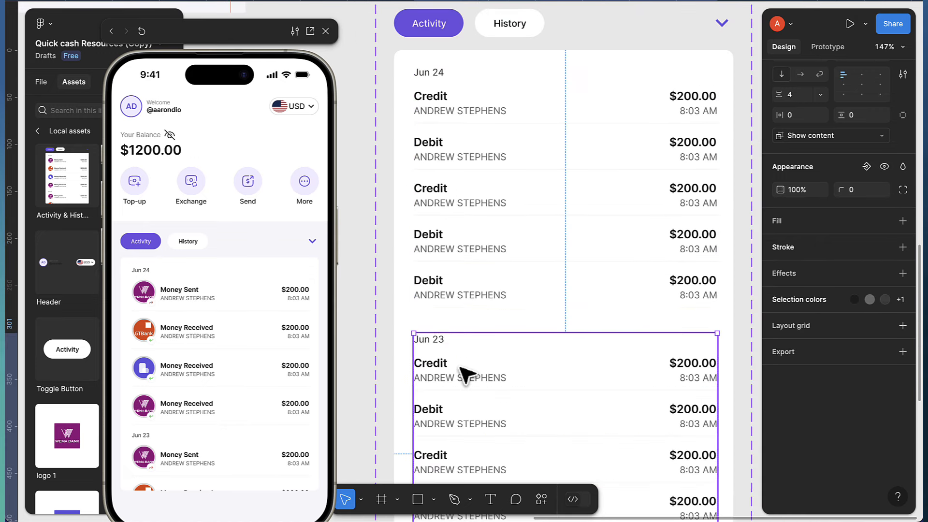
key("shift+Up")
key("shift+Up")
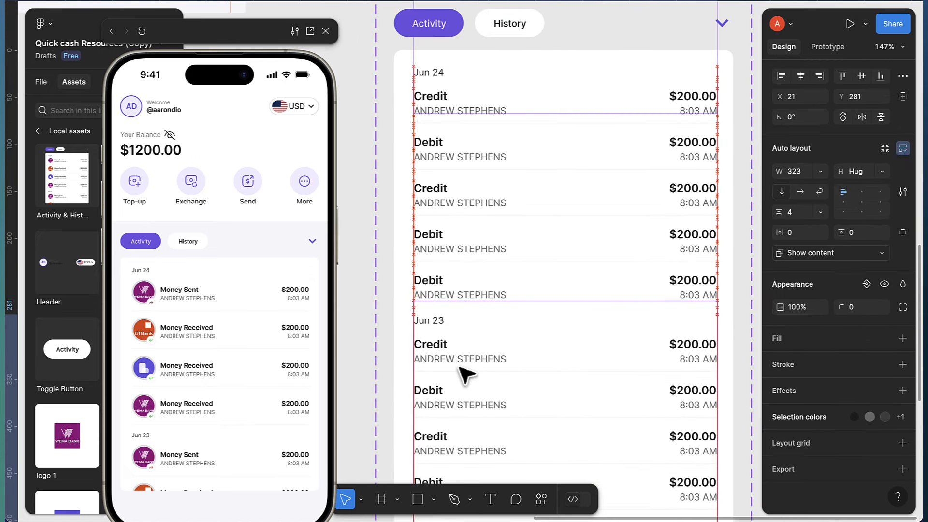
scroll(465, 375, "down", 3)
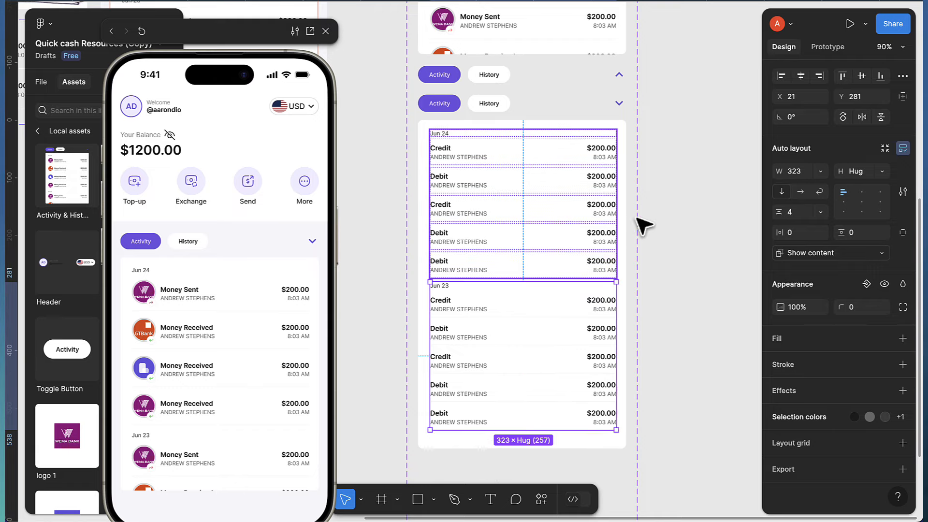
Set the History tab button in the third variant to its active state
left_click(693, 228)
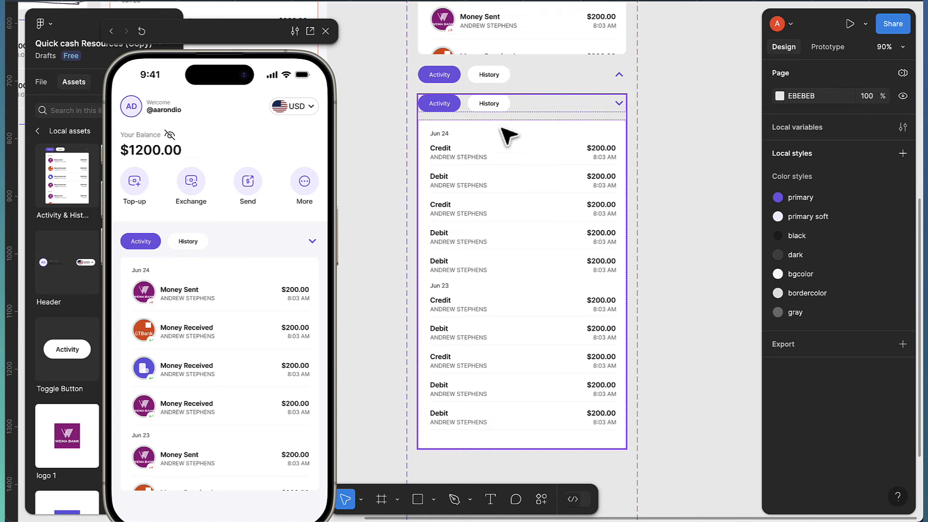
scroll(495, 107, "up", 3)
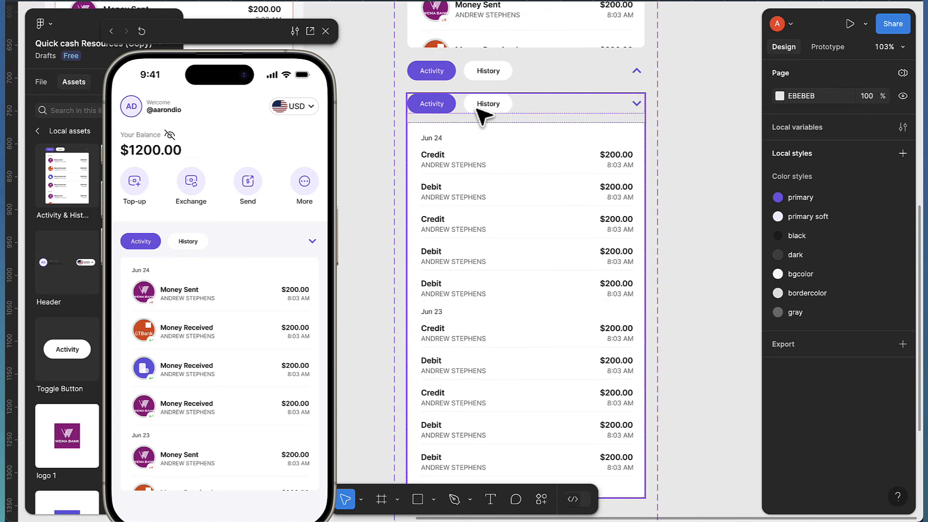
left_click(482, 115)
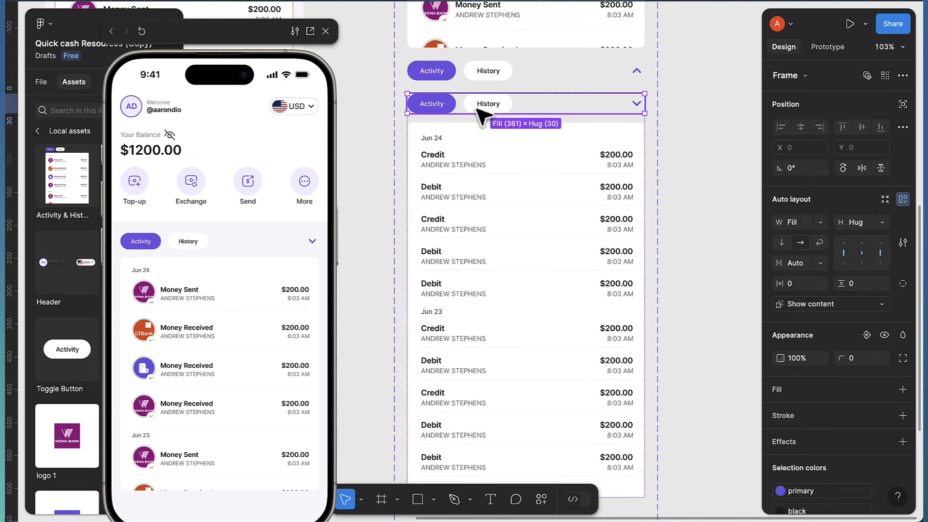
double_click(478, 109)
double_click(483, 106)
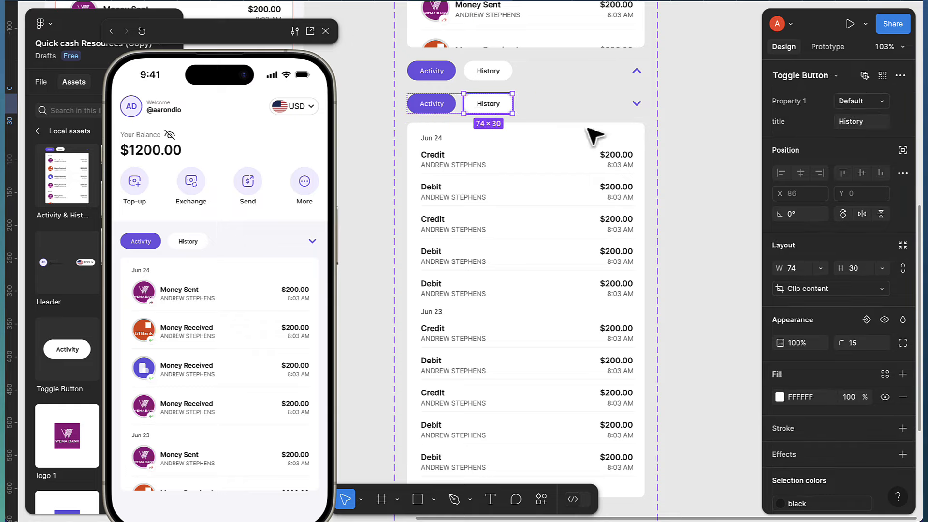
left_click(874, 103)
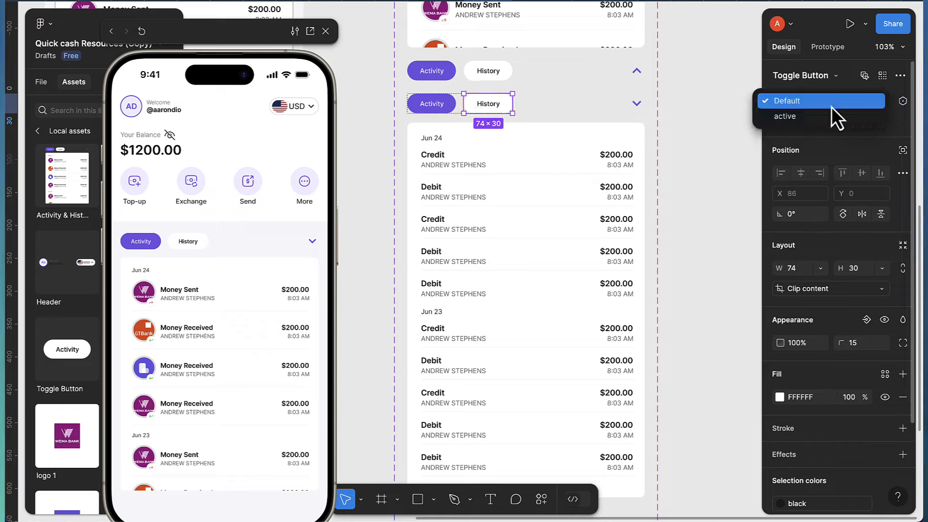
left_click(822, 116)
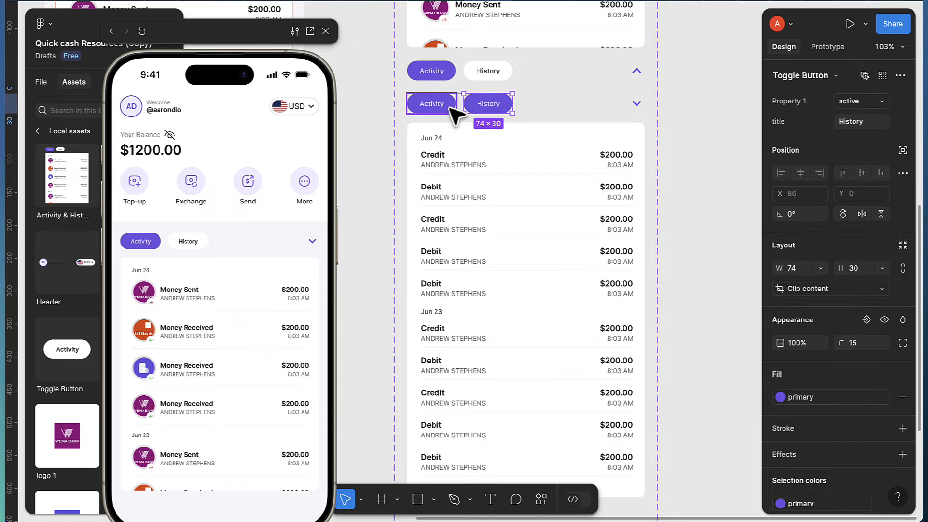
Set the Activity tab button back to its default state
left_click(431, 104)
left_click(861, 105)
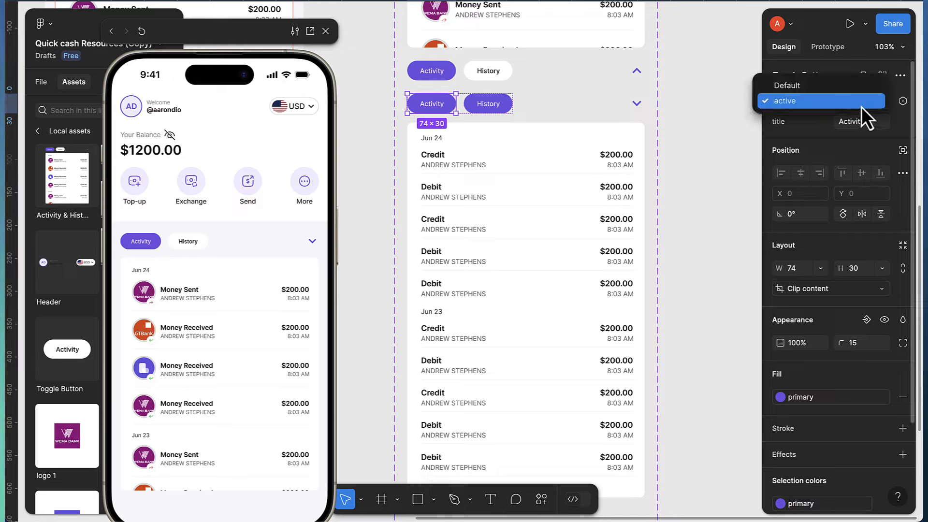
left_click(800, 88)
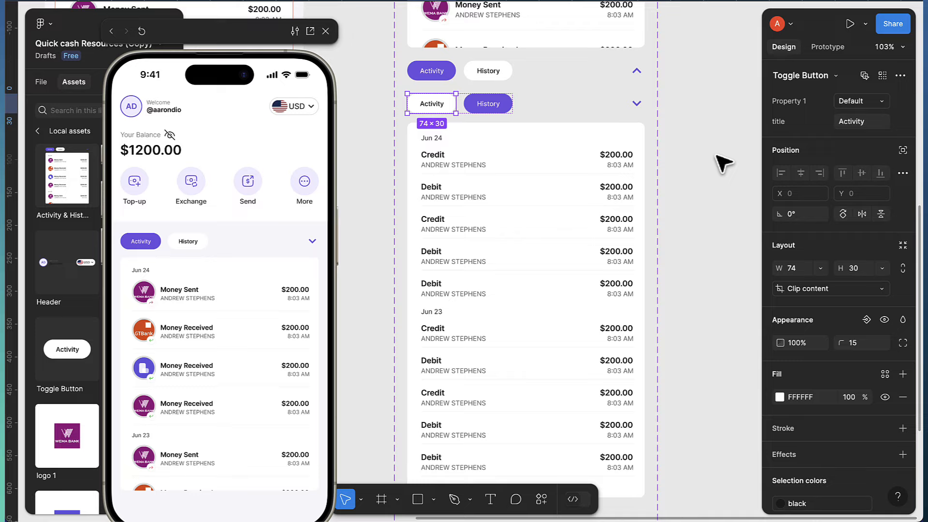
left_click(812, 54)
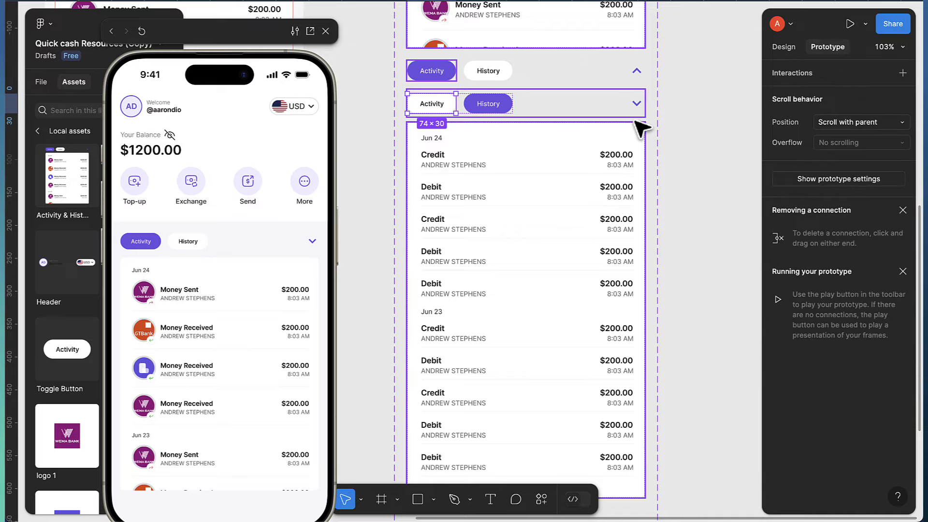
Inspect the existing tap connection on the expanded variant's chevron
left_click(691, 127)
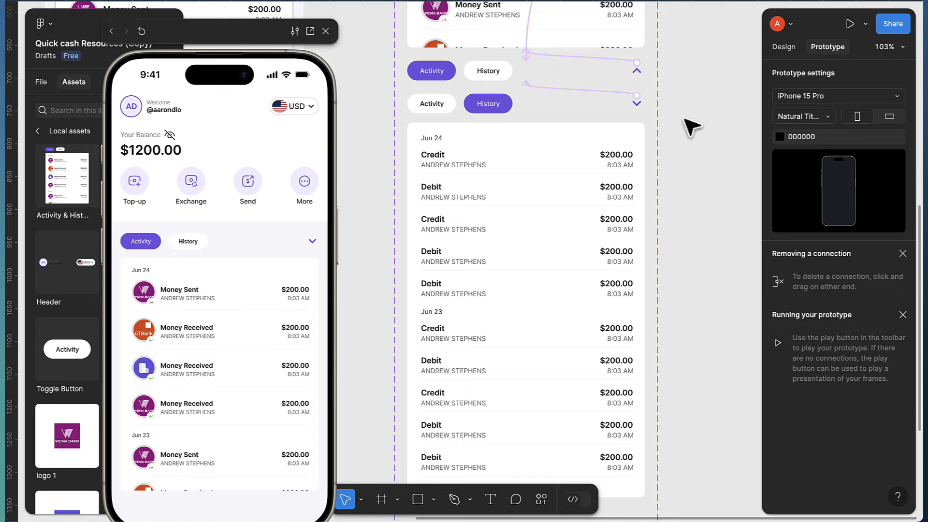
scroll(676, 125, "up", 2)
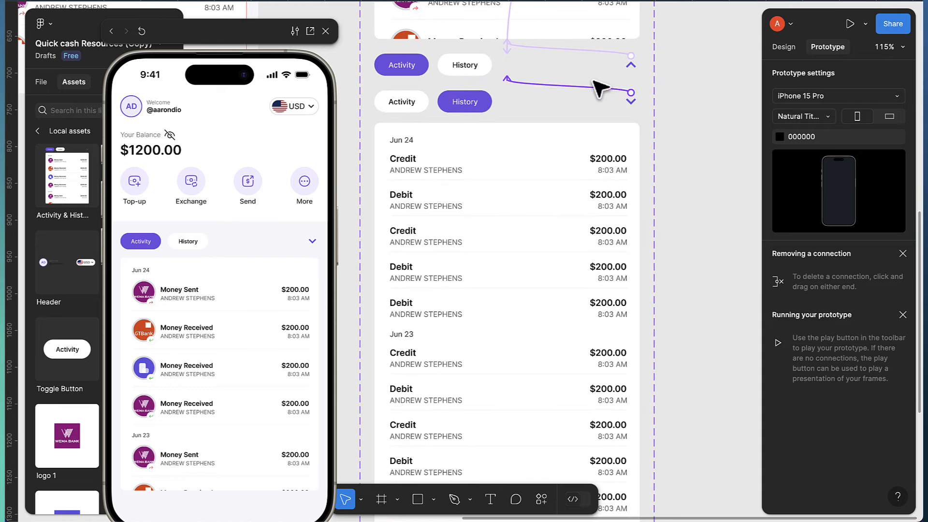
scroll(597, 92, "up", 3)
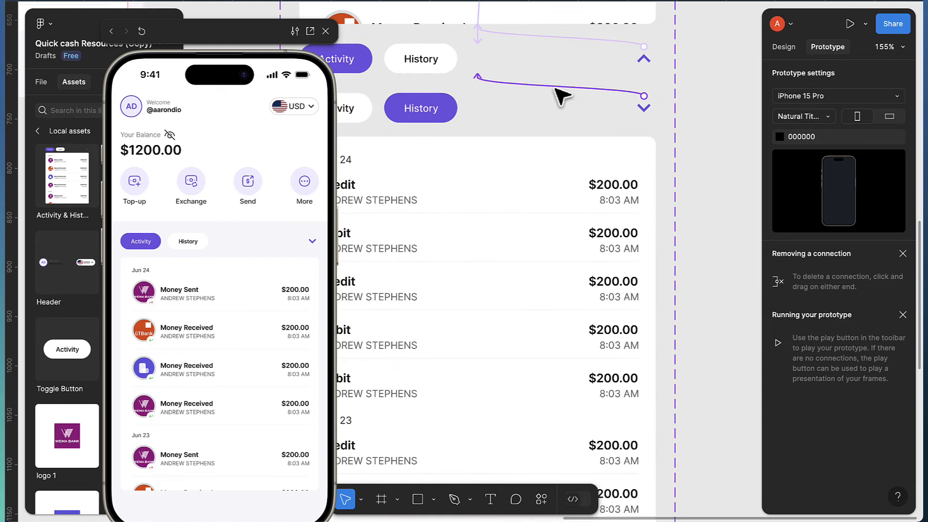
left_click(556, 88)
key("Escape")
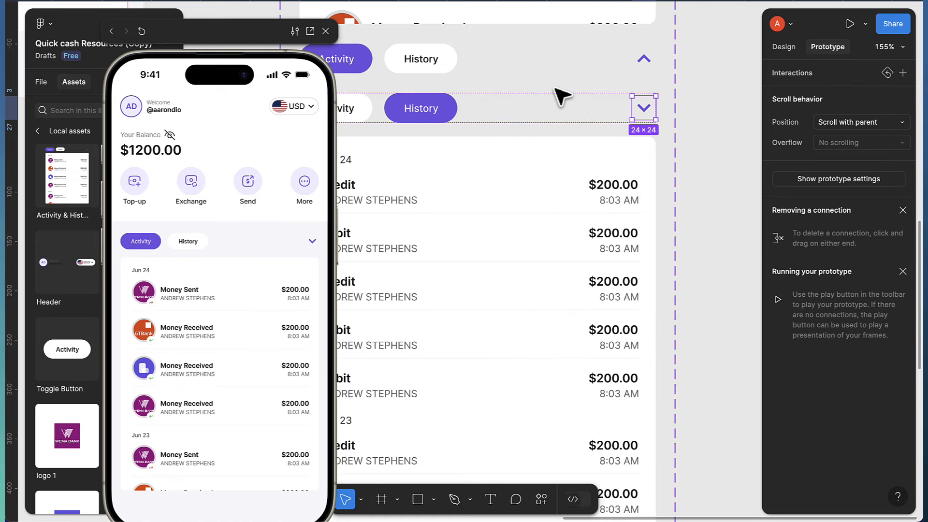
scroll(666, 152, "down", 5)
scroll(661, 148, "down", 1)
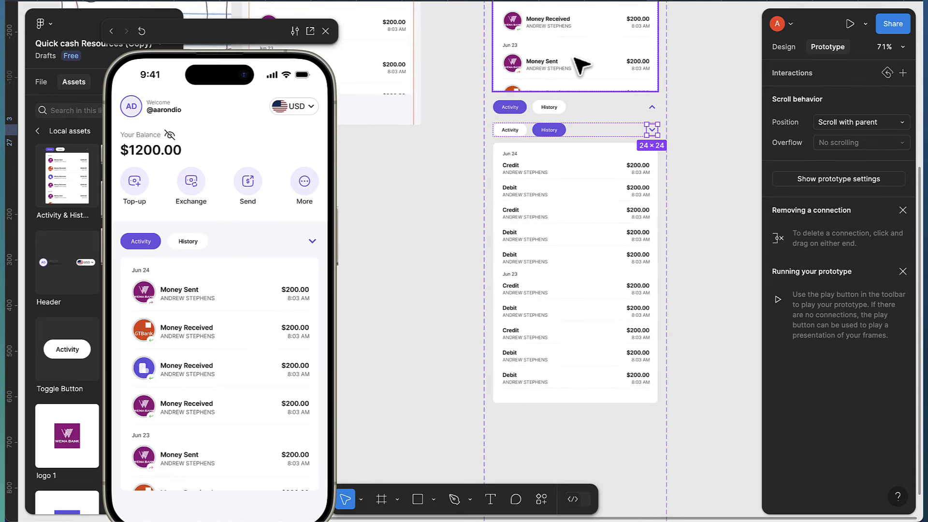
left_click(696, 191)
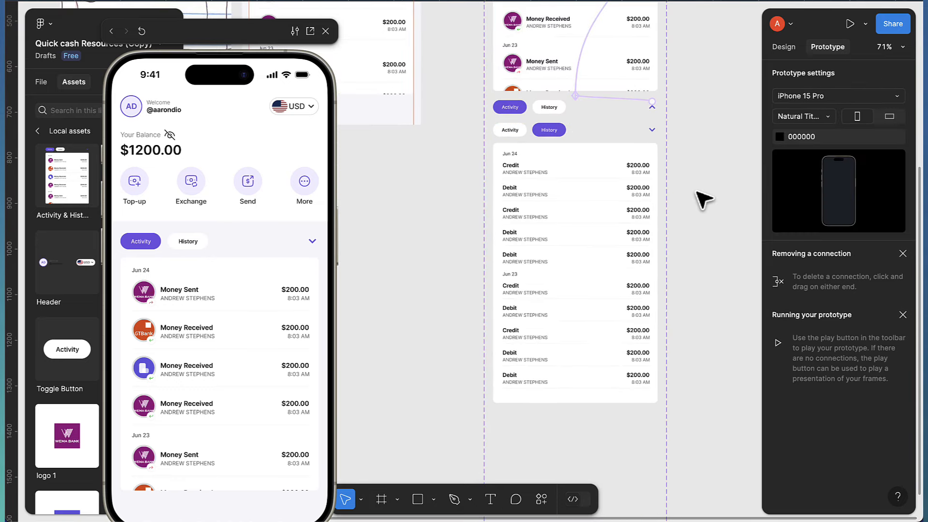
Add a new variant directly below the History variant of the component
left_click(598, 207)
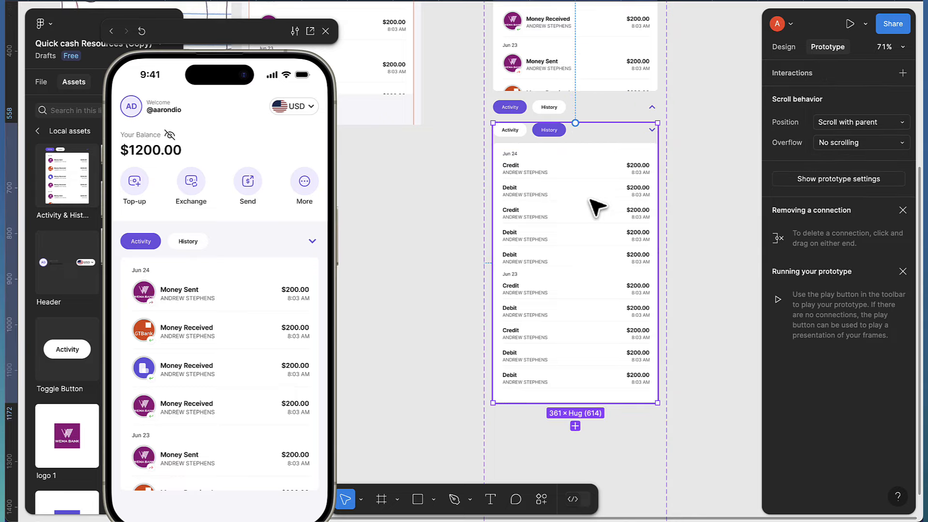
left_click(575, 426)
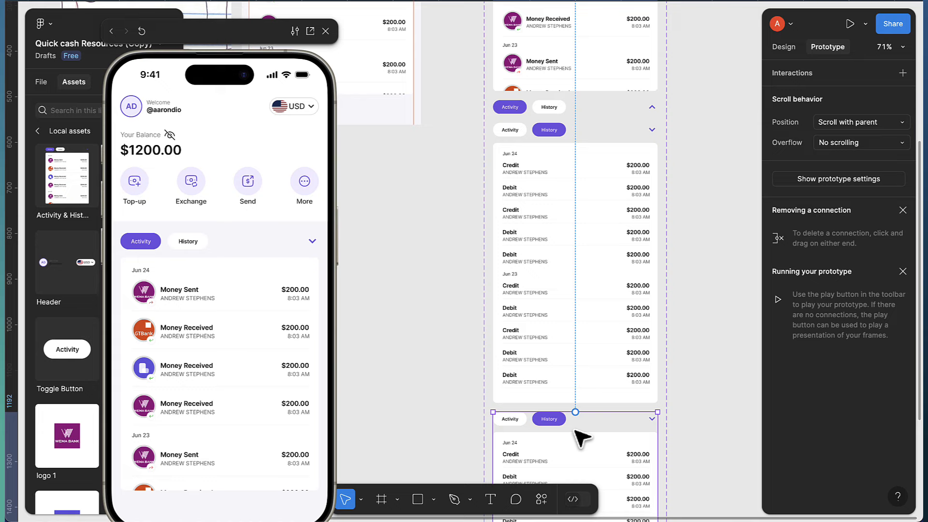
scroll(583, 425, "down", 3)
scroll(579, 415, "down", 1)
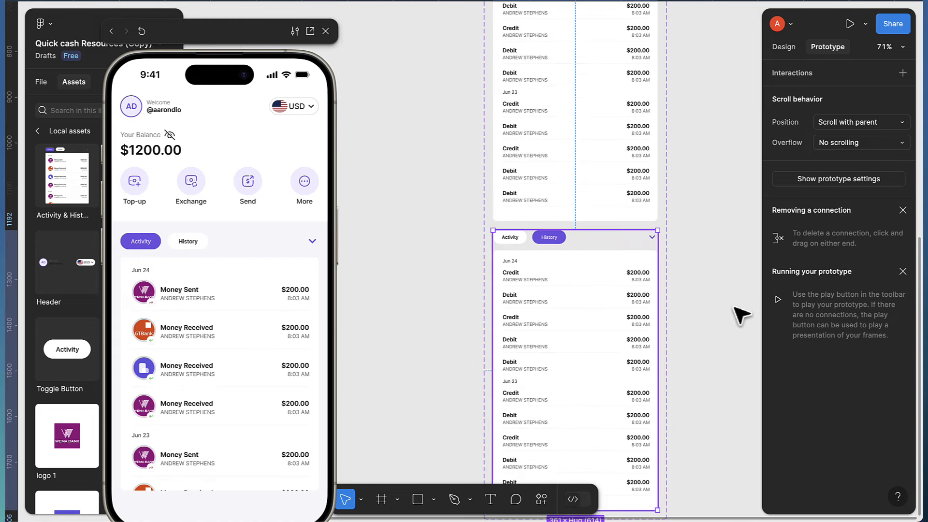
Shrink the new variant's transaction list to 41 high and hide its contents
left_click(785, 49)
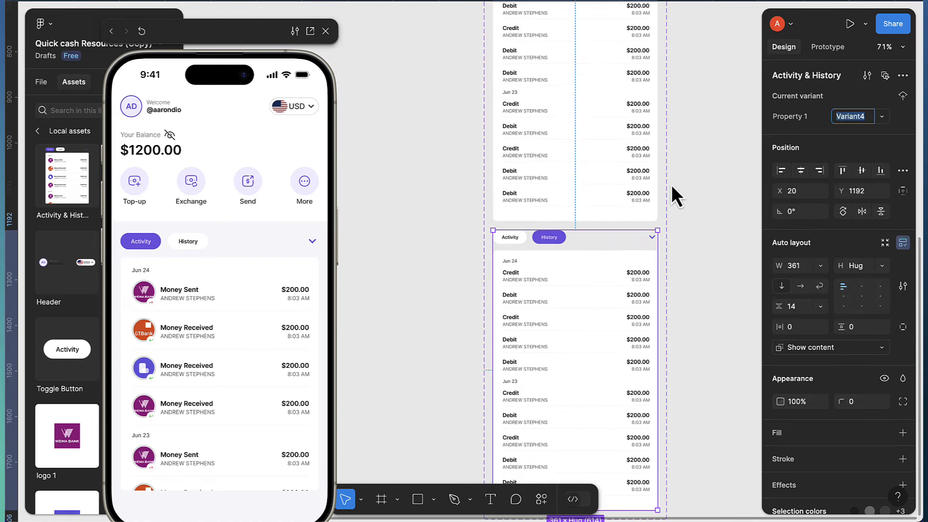
scroll(593, 351, "down", 3)
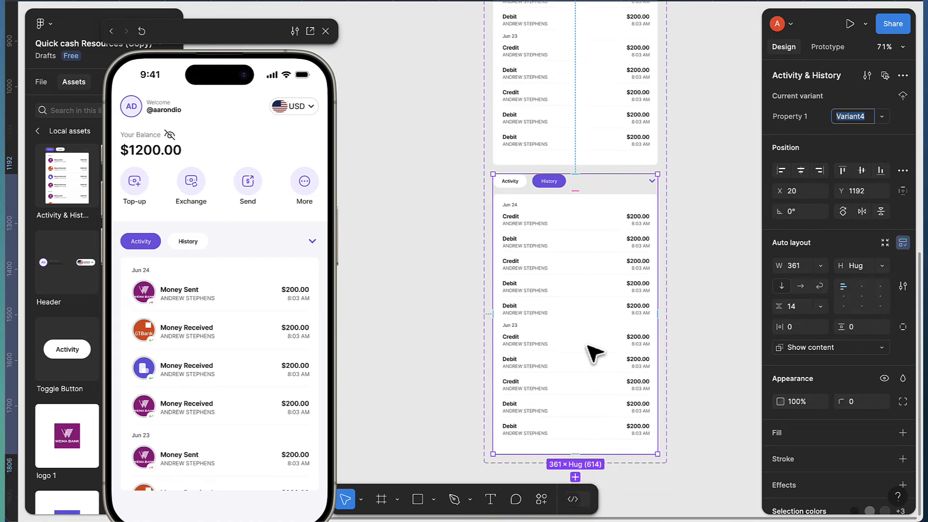
double_click(600, 419)
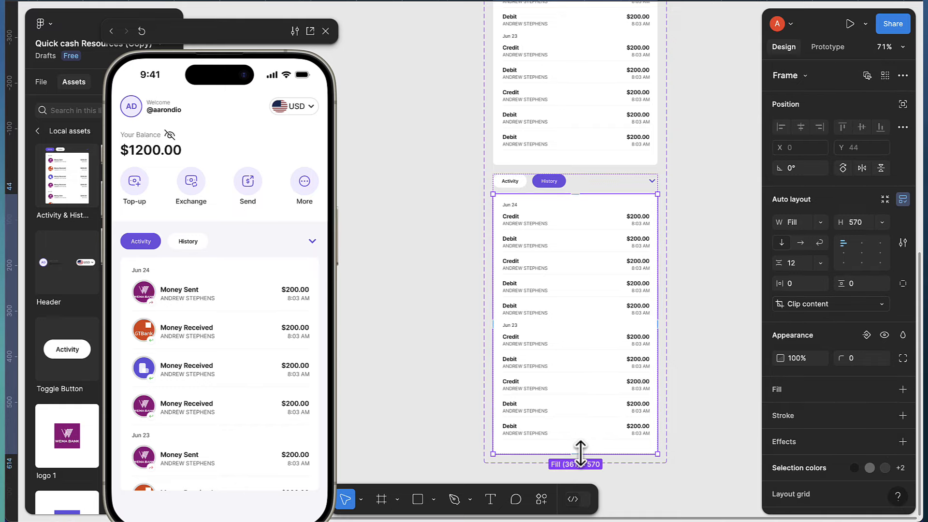
left_click_drag(580, 447, 585, 211)
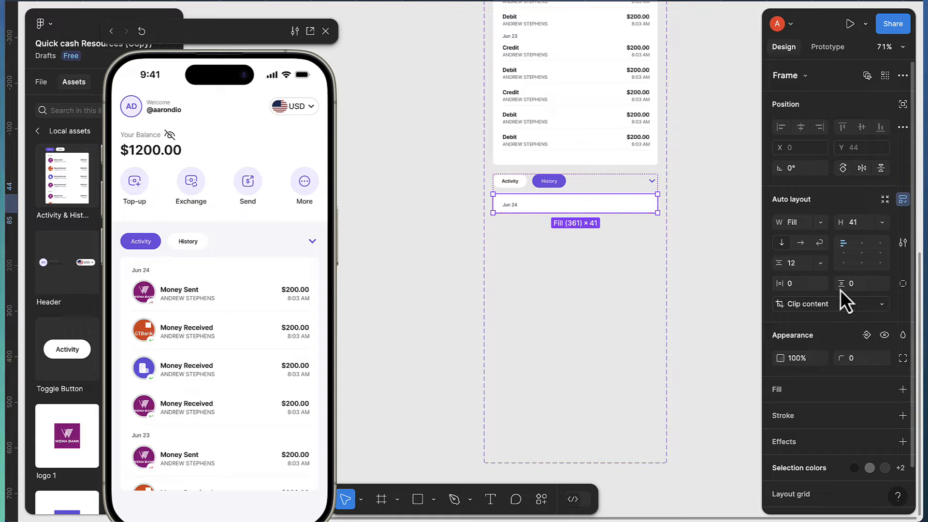
left_click(884, 336)
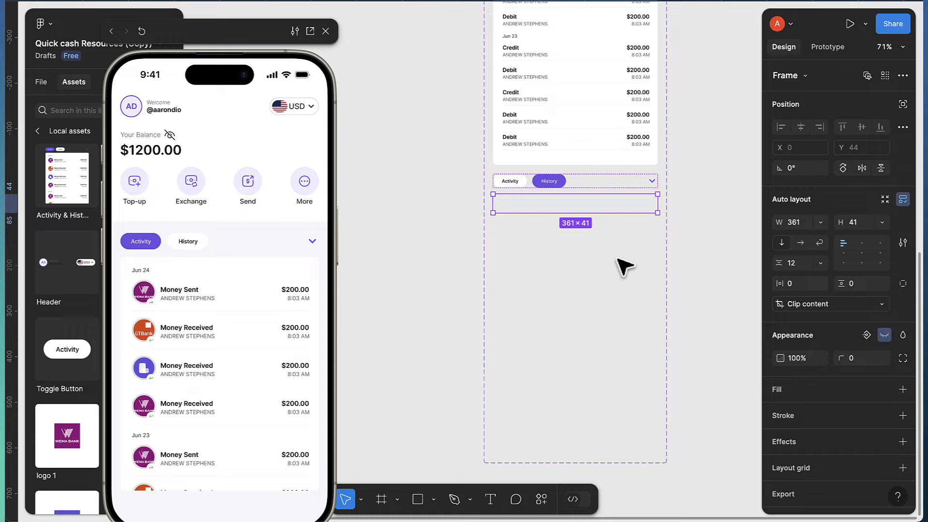
Rotate the new variant's chevron 180° so it points up
scroll(624, 267, "right", 3)
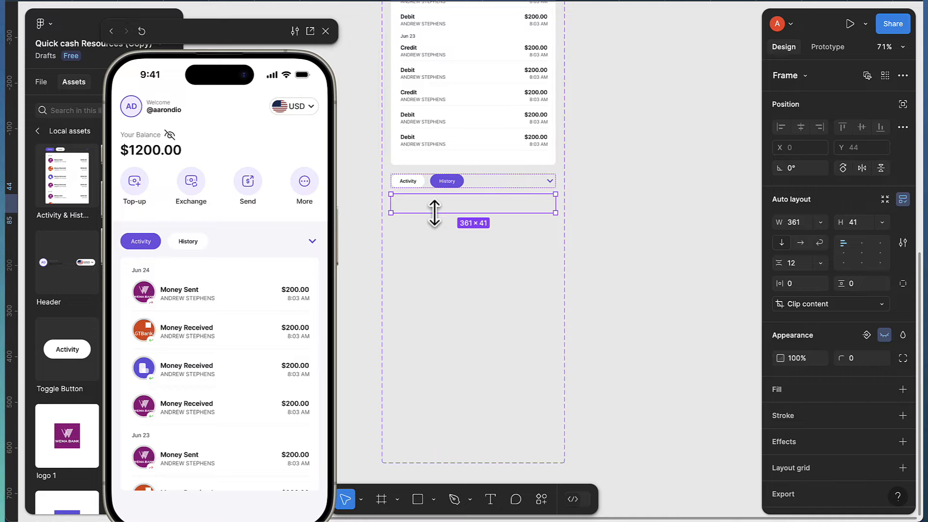
scroll(432, 189, "up", 2)
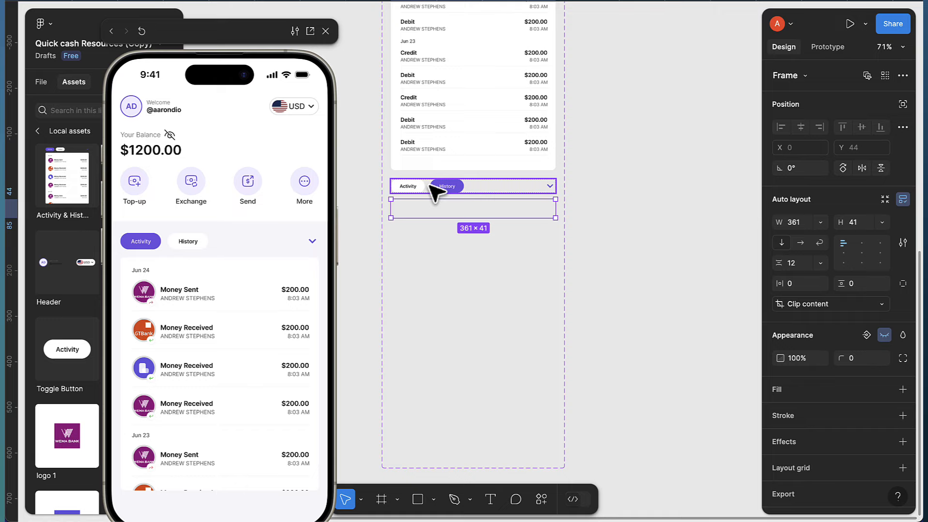
scroll(576, 223, "up", 1)
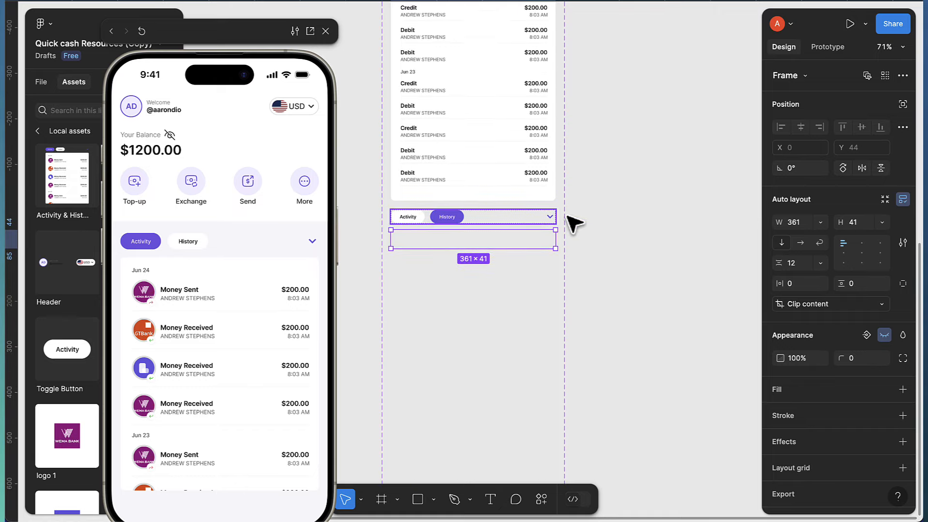
scroll(556, 223, "up", 2)
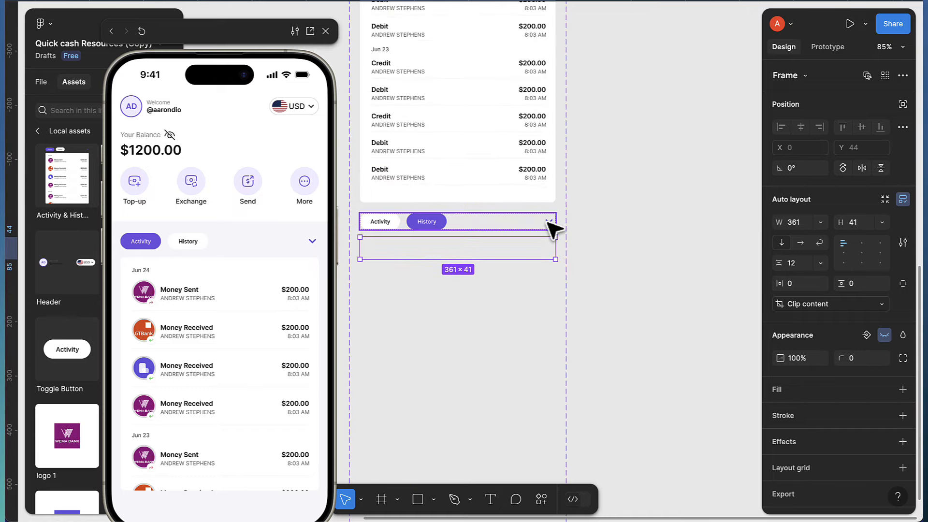
left_click(556, 224)
left_click(556, 224)
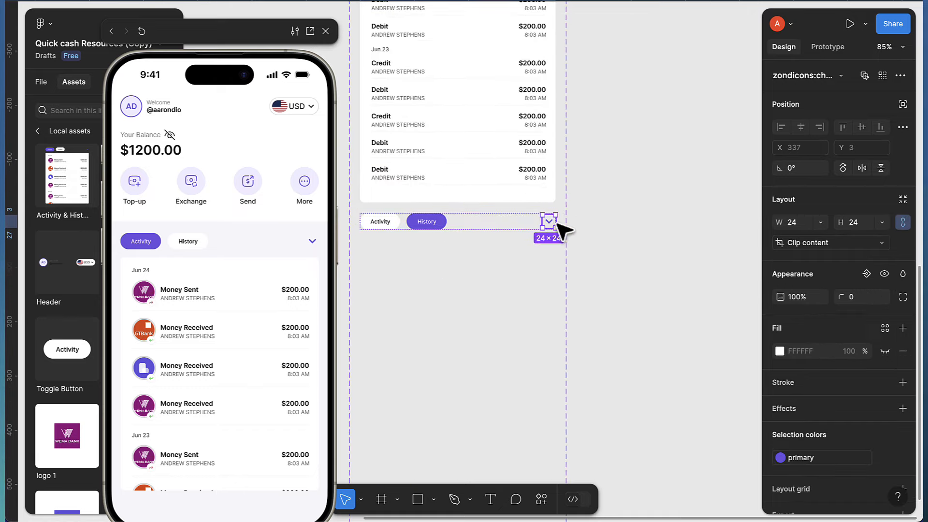
left_click(794, 170)
type("180")
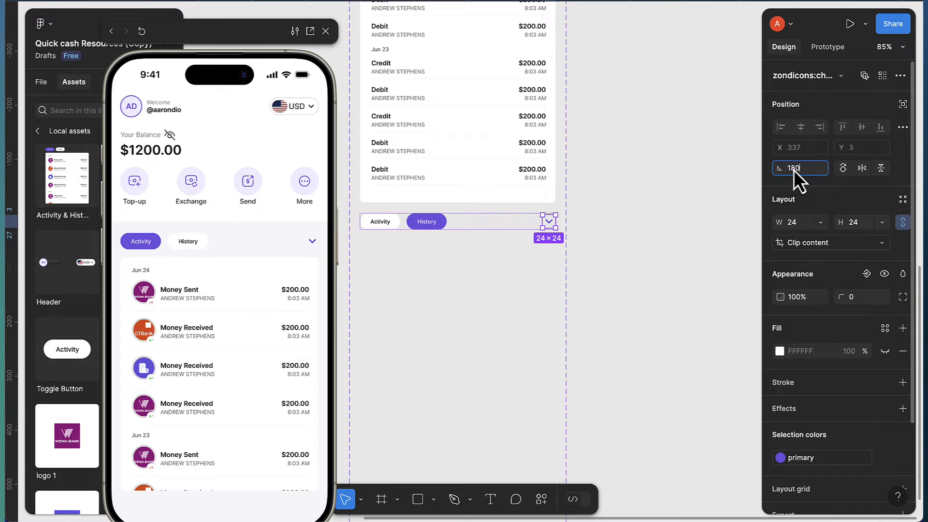
key("Return")
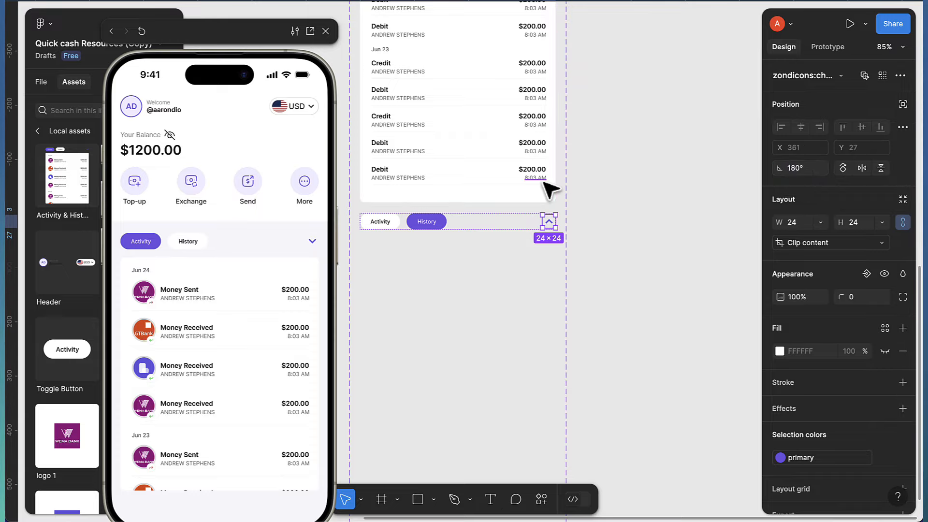
Connect Variant3's down chevron on tap to the collapsed variant below
scroll(547, 183, "down", 2)
scroll(546, 183, "up", 5)
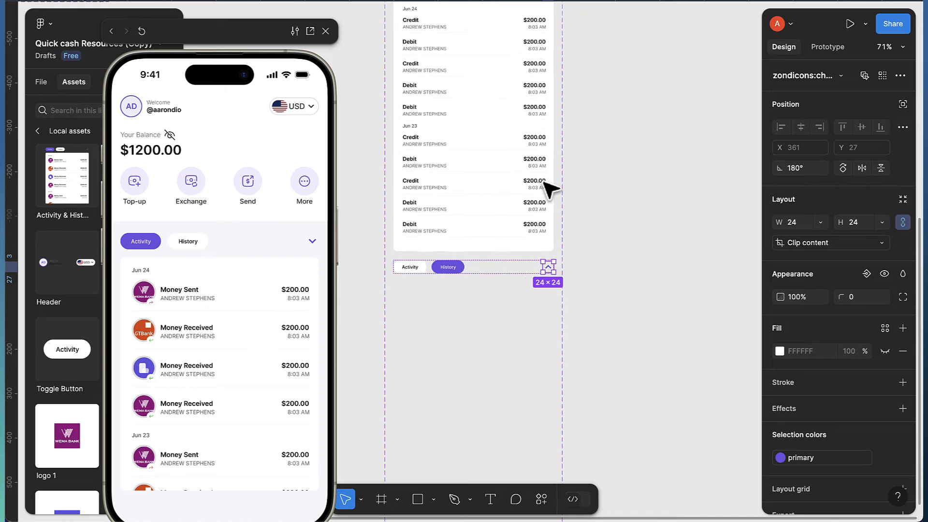
scroll(520, 68, "up", 3)
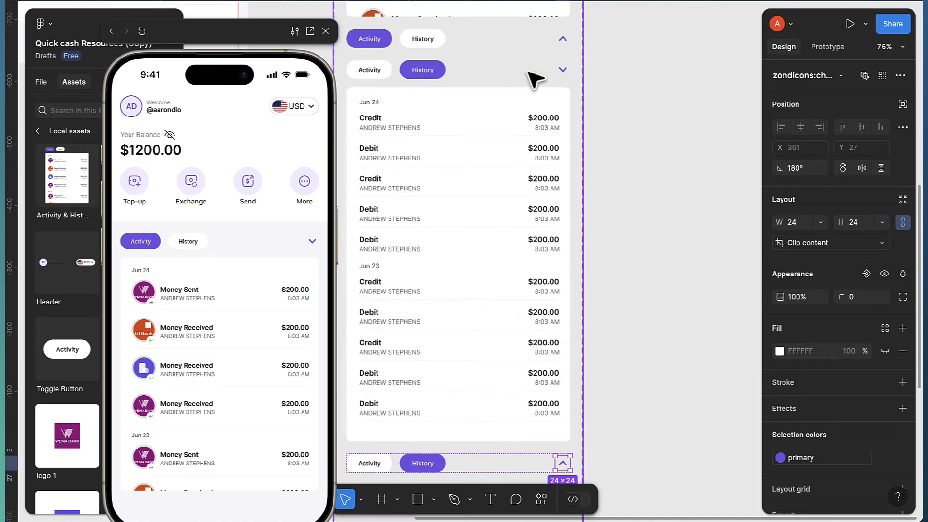
left_click(563, 71)
double_click(563, 70)
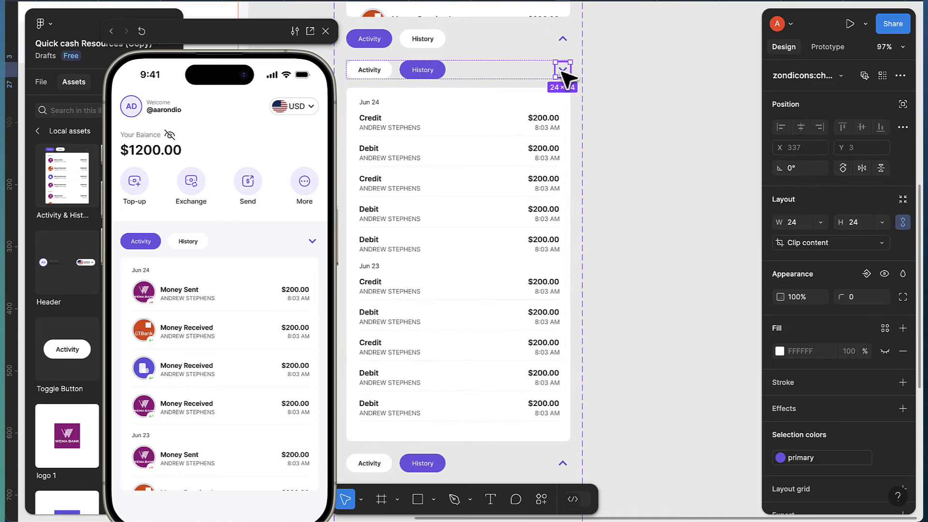
left_click(822, 48)
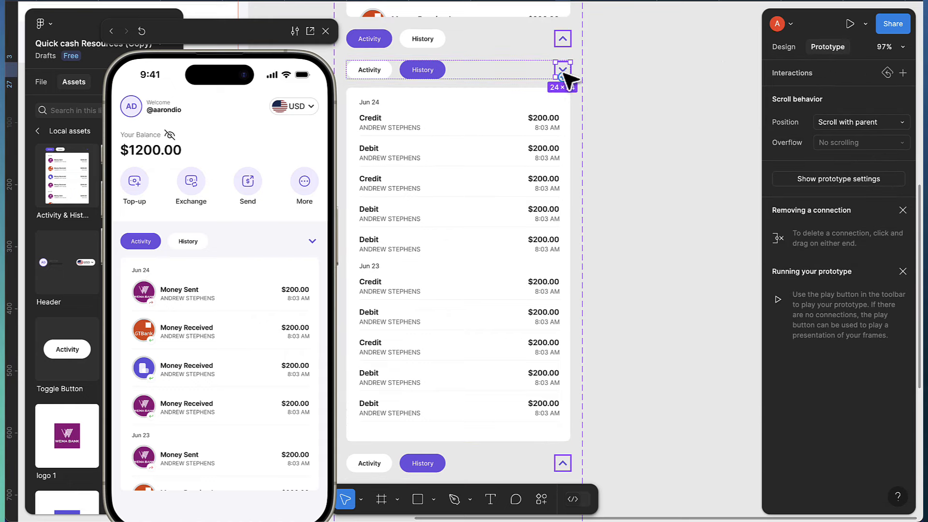
left_click_drag(561, 76, 506, 468)
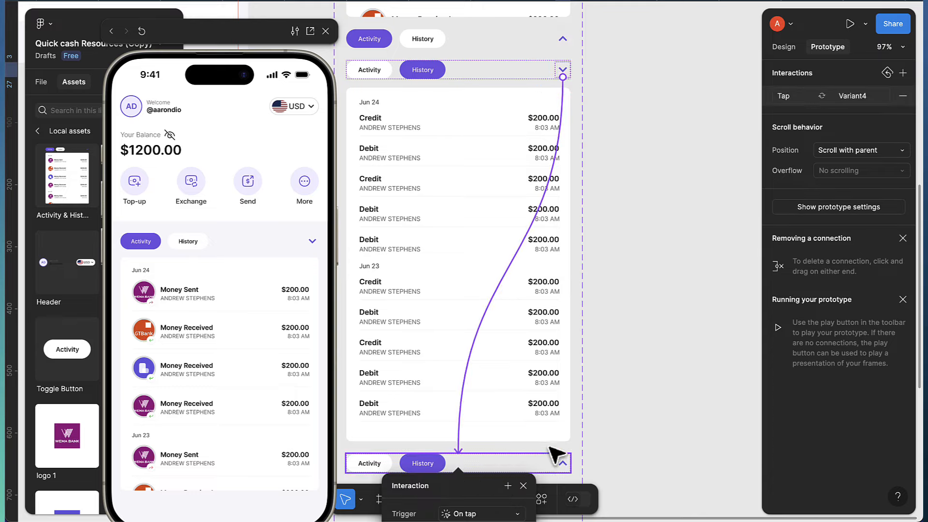
left_click(565, 465)
Connect the collapsed variant's up chevron back to Variant3 with Smart animate, Linear, 300ms
left_click(563, 463)
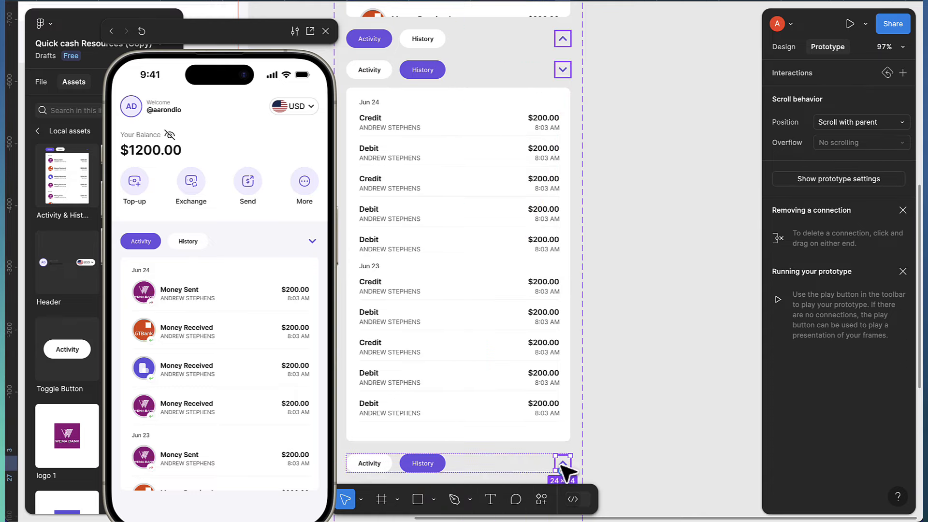
left_click_drag(563, 456, 548, 430)
scroll(623, 378, "down", 1)
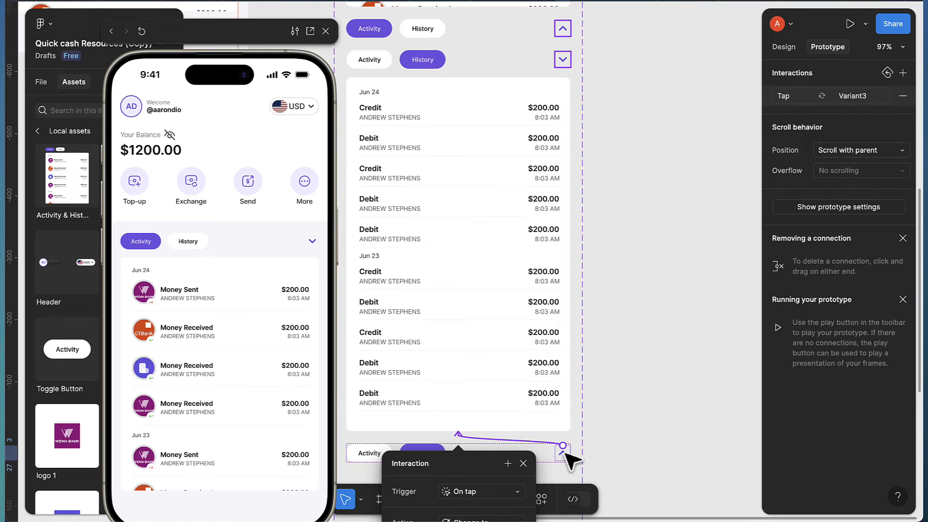
scroll(551, 479, "down", 5)
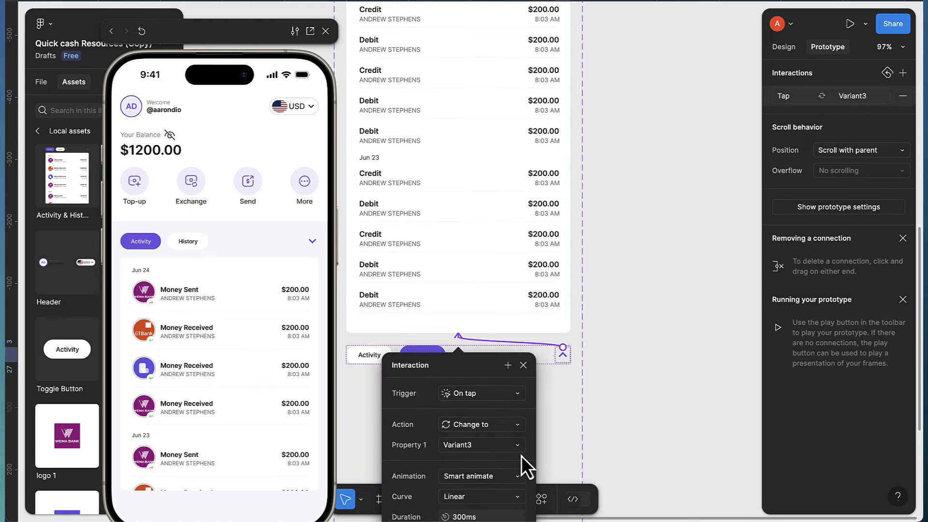
left_click(644, 257)
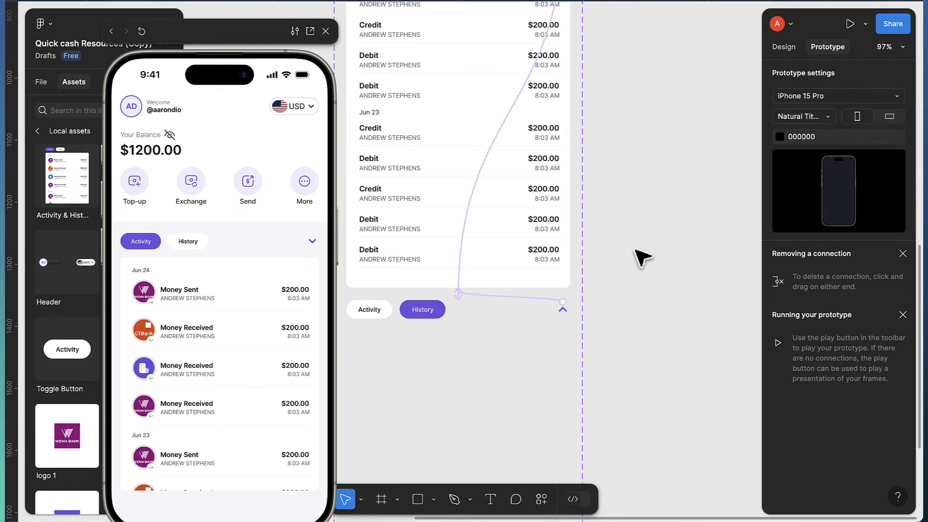
Tap History in the phone preview to confirm it isn't interactive yet
scroll(635, 251, "down", 3)
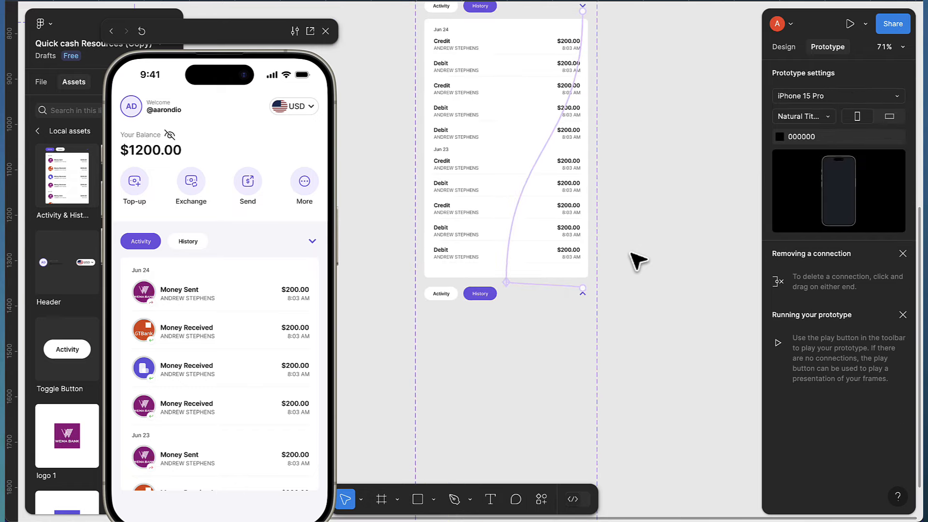
scroll(560, 292, "up", 1)
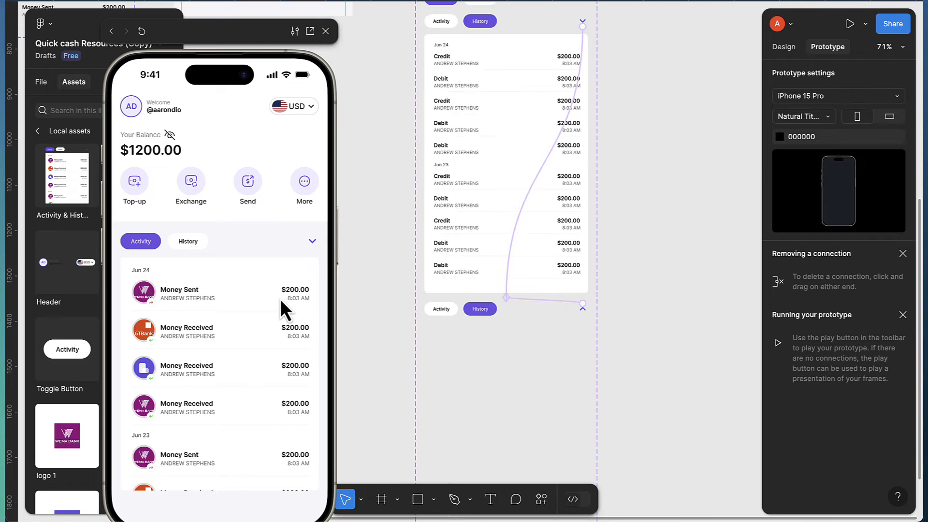
left_click(192, 246)
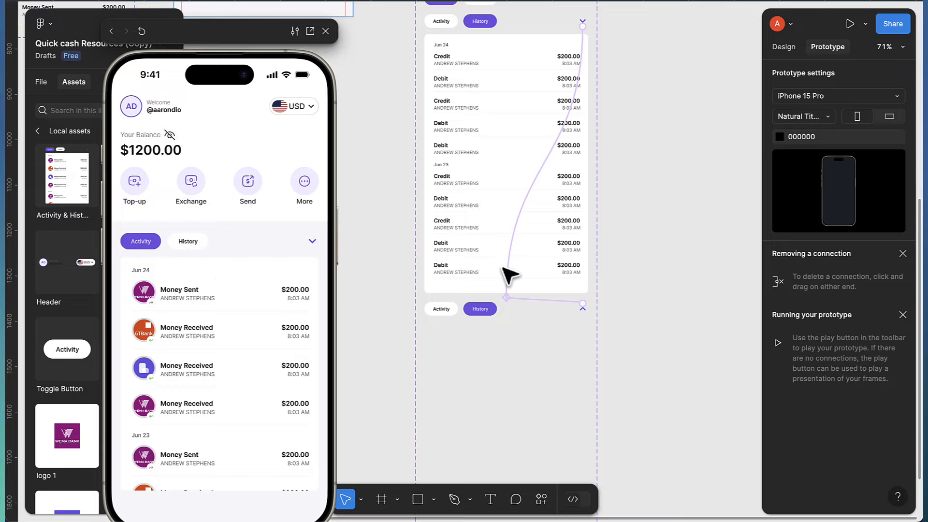
scroll(509, 275, "up", 2)
scroll(511, 278, "down", 2)
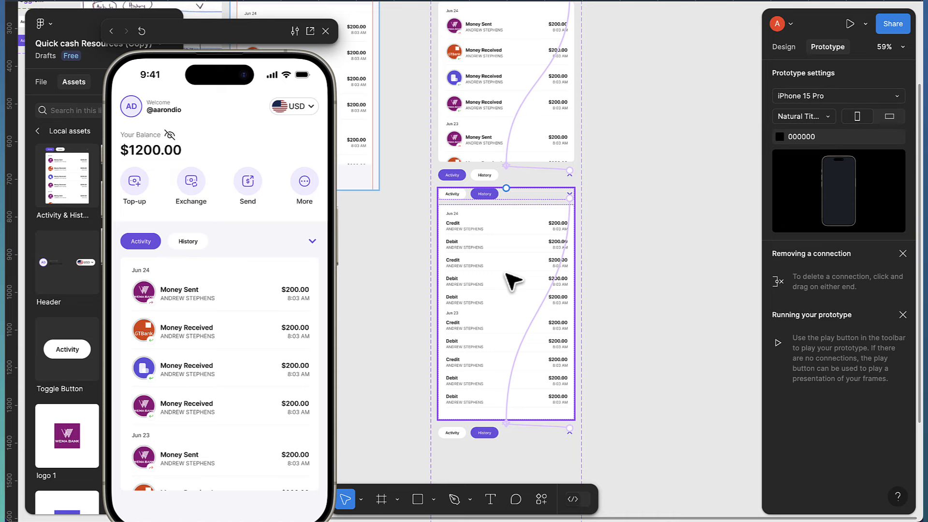
scroll(511, 278, "up", 5)
scroll(511, 278, "down", 6)
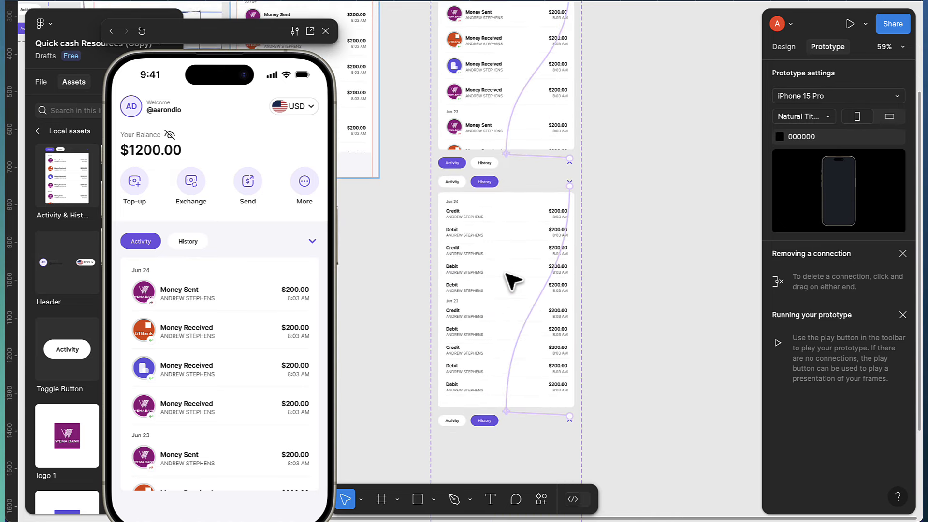
scroll(510, 278, "down", 4)
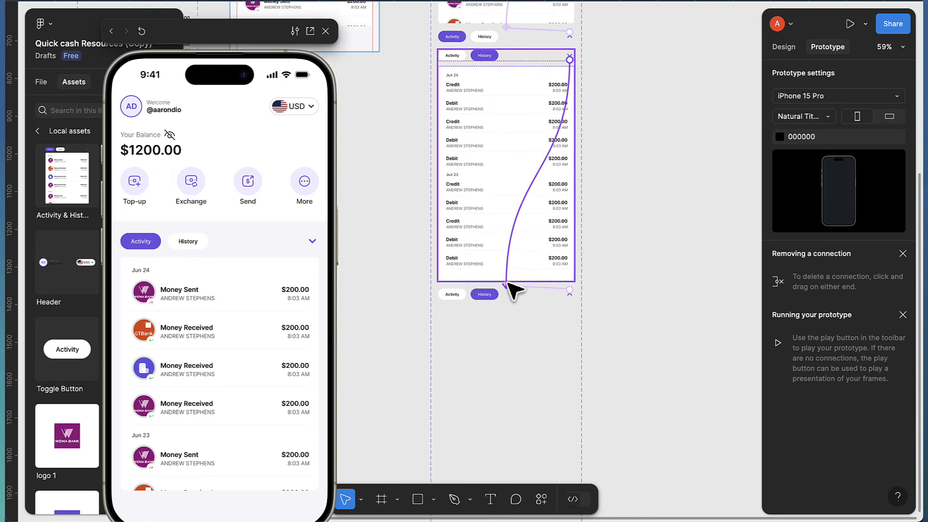
scroll(512, 289, "up", 9)
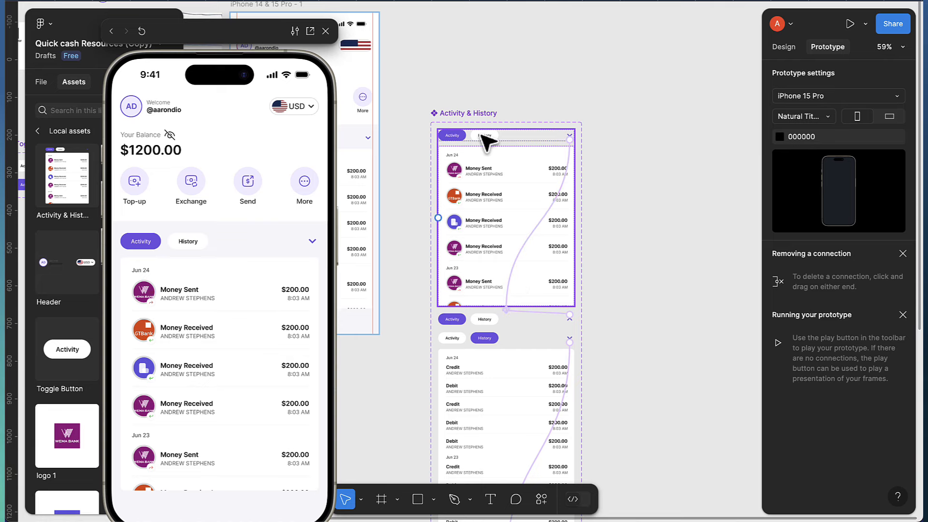
scroll(465, 150, "up", 10)
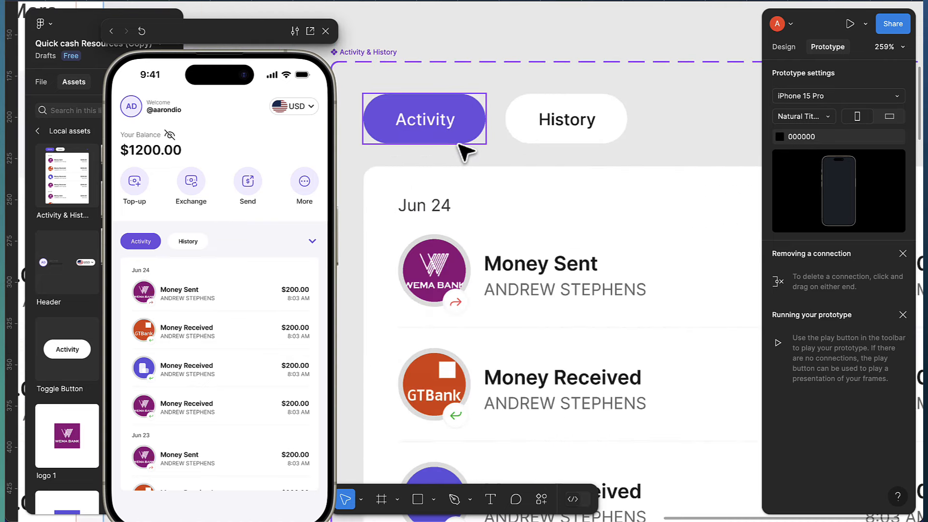
Select the Activity toggle button and all matching Activity instances across the variants
left_click(458, 141)
left_click(459, 140)
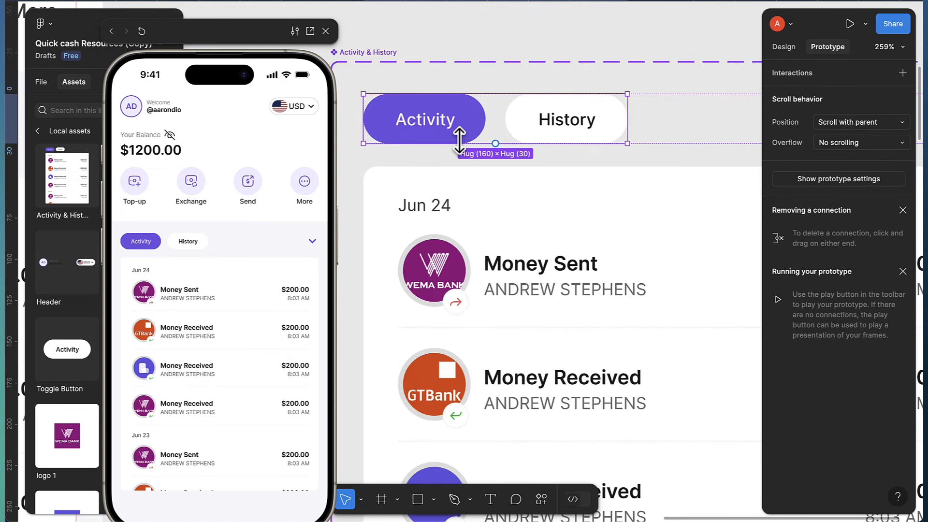
left_click(785, 51)
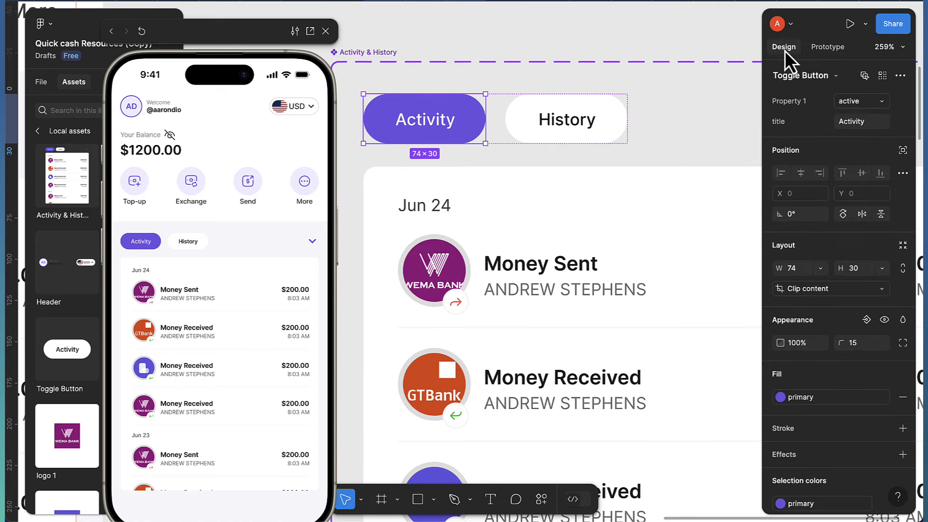
left_click(882, 76)
scroll(555, 240, "down", 5, "ctrl")
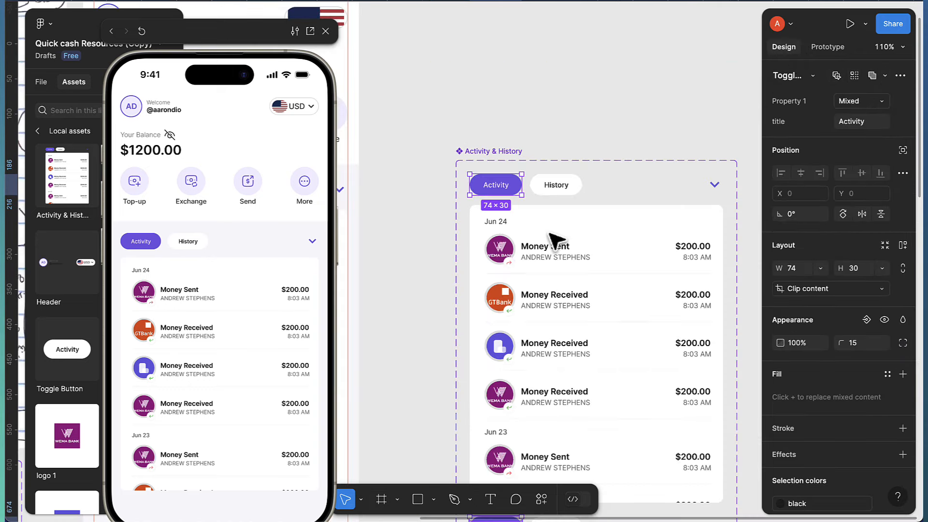
scroll(555, 240, "down", 5, "ctrl")
scroll(559, 322, "down", 3)
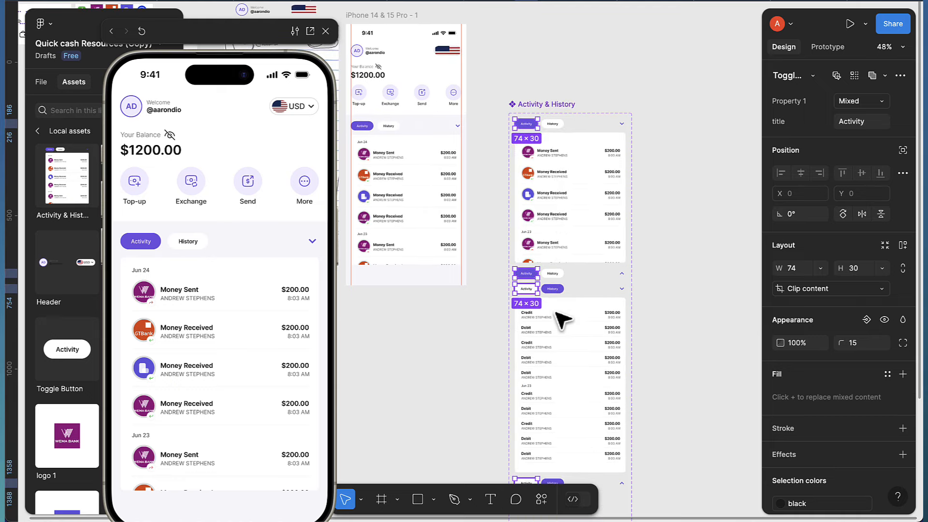
scroll(562, 319, "down", 3)
scroll(563, 318, "up", 3)
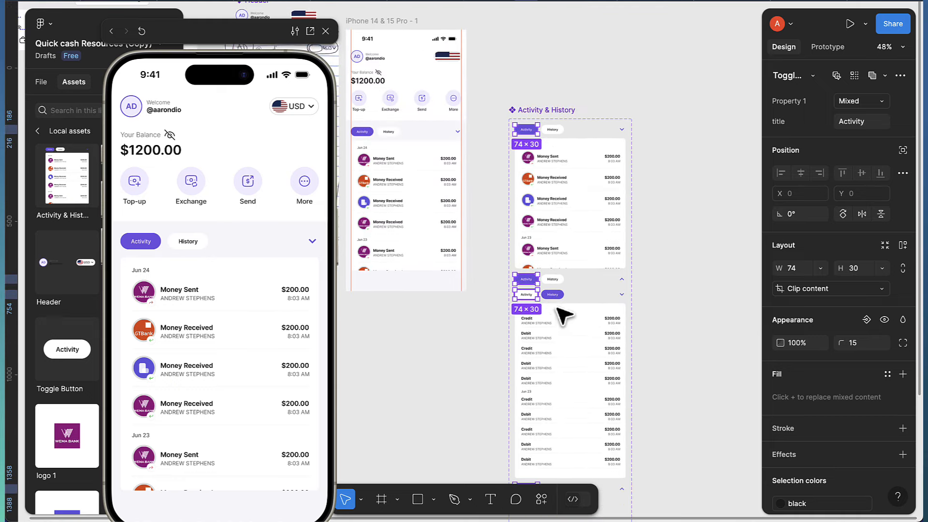
scroll(554, 142, "up", 5, "ctrl")
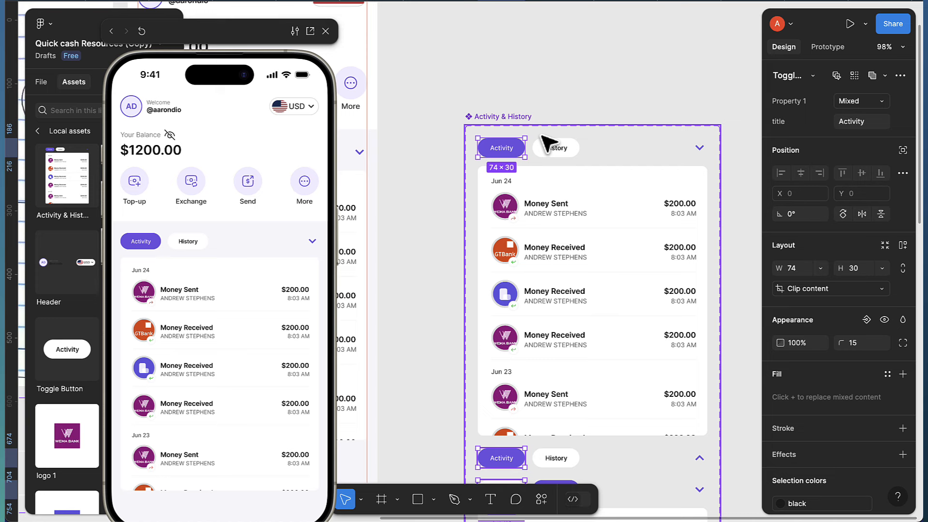
scroll(533, 147, "right", 3)
scroll(421, 150, "up", 1, "ctrl")
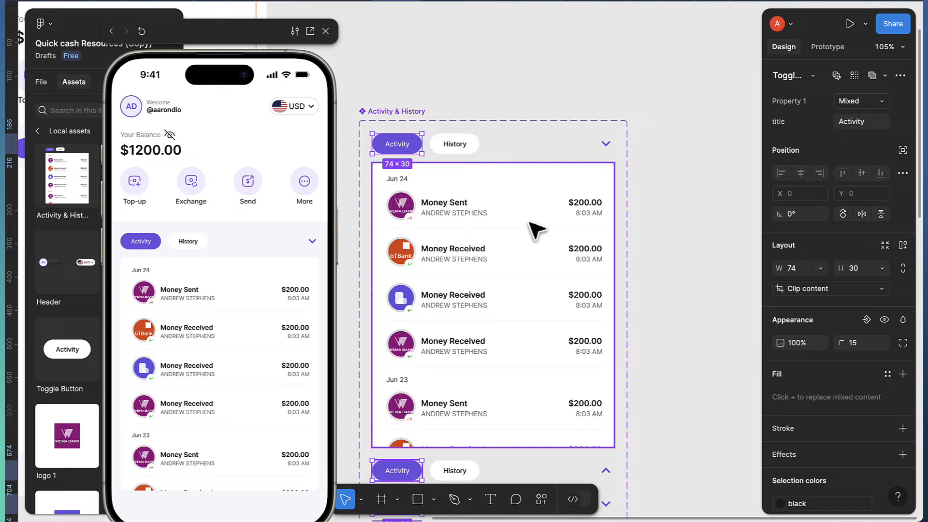
Add an On tap prototype connection from the Activity toggles to the transaction list
left_click(832, 45)
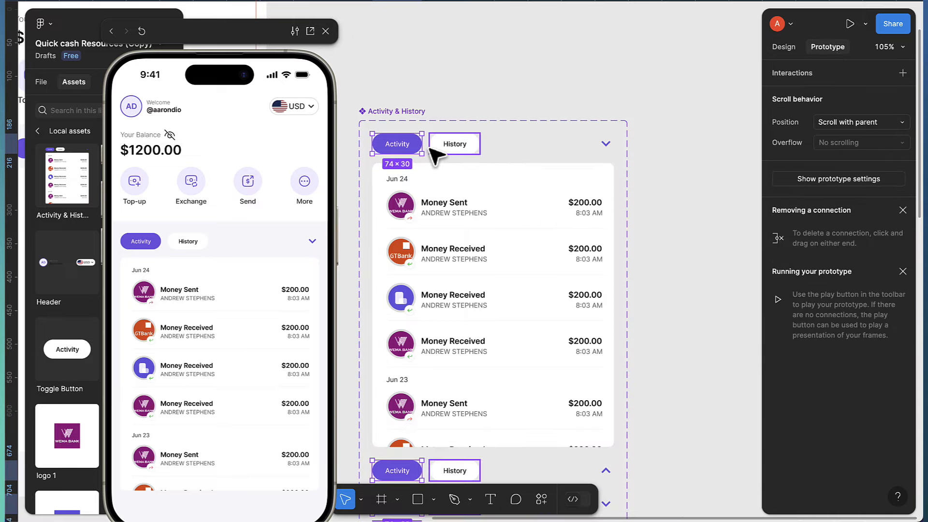
mouse_move(421, 146)
left_click_drag(421, 147, 611, 265)
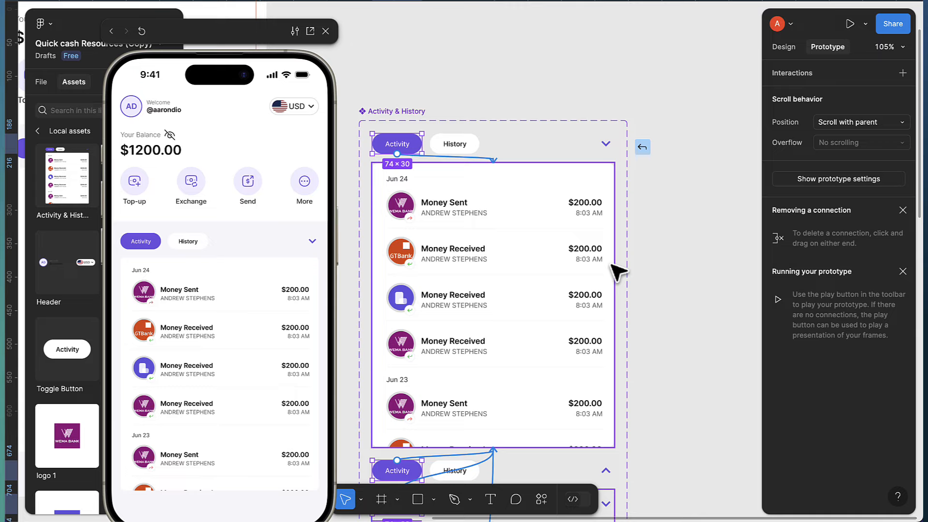
left_click_drag(612, 265, 613, 266)
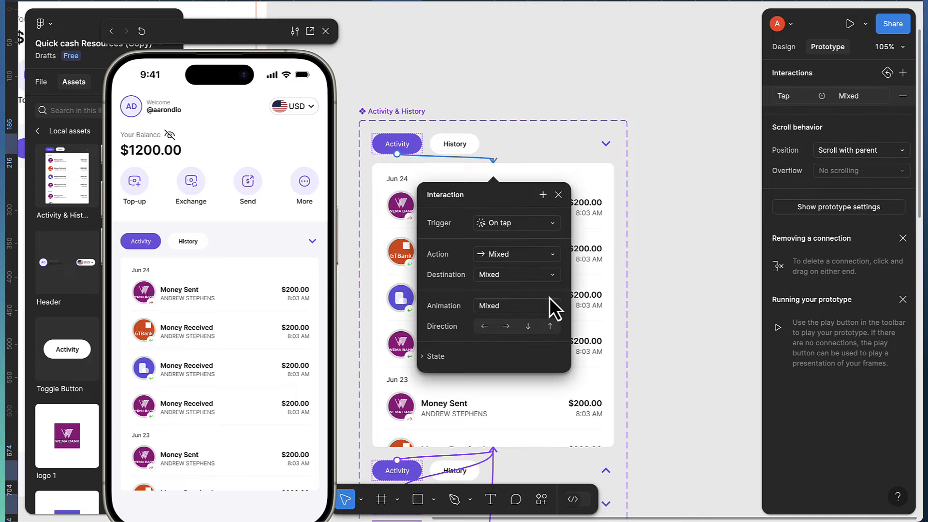
left_click(648, 255)
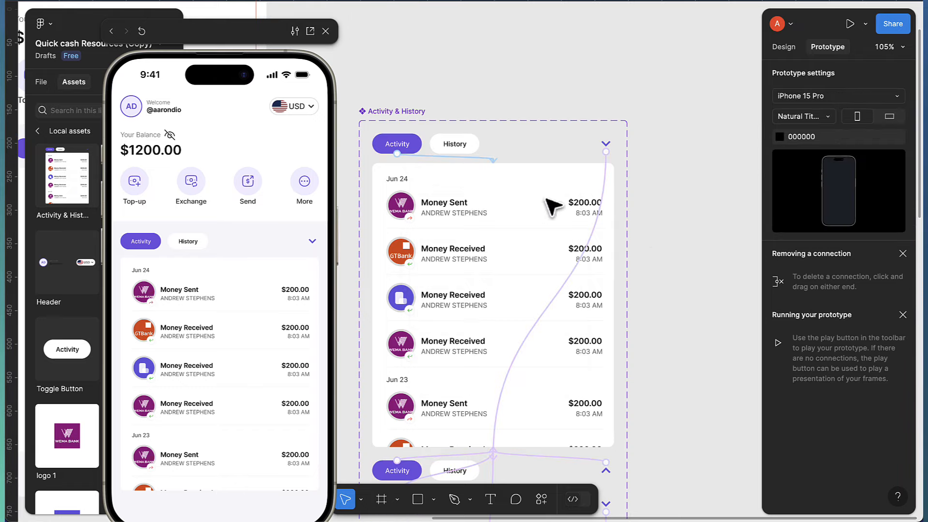
left_click(444, 149)
left_click(441, 149)
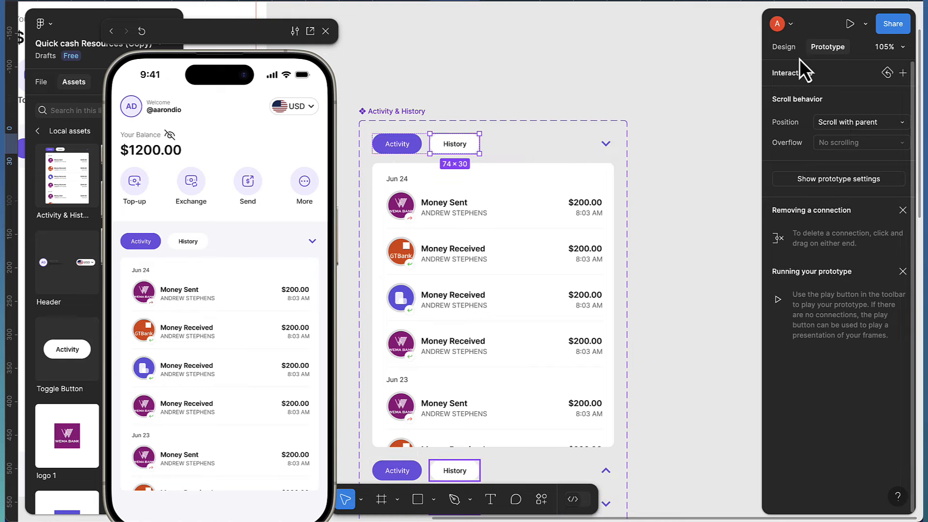
Select every matching History toggle instance across the component variants
left_click(791, 50)
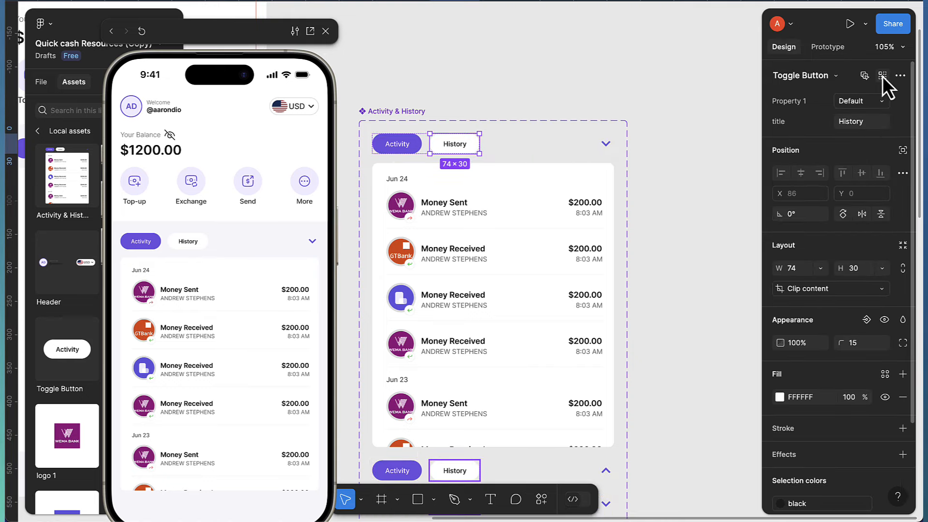
left_click(883, 77)
scroll(590, 251, "down", 2)
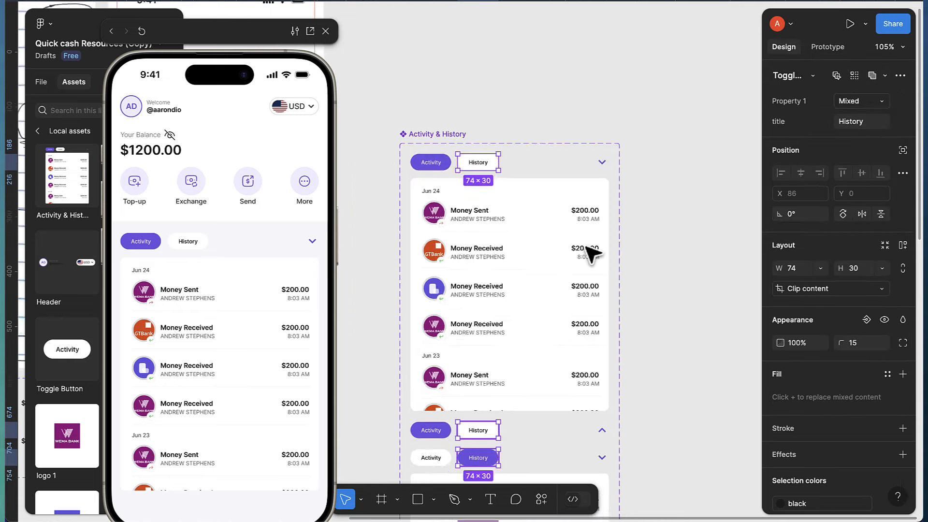
scroll(590, 253, "down", 2)
scroll(587, 261, "down", 3)
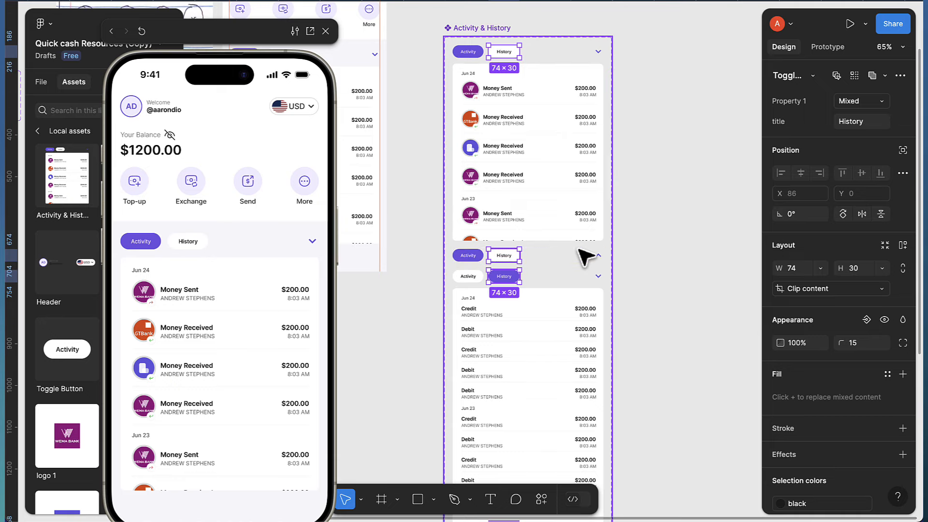
scroll(585, 256, "down", 2)
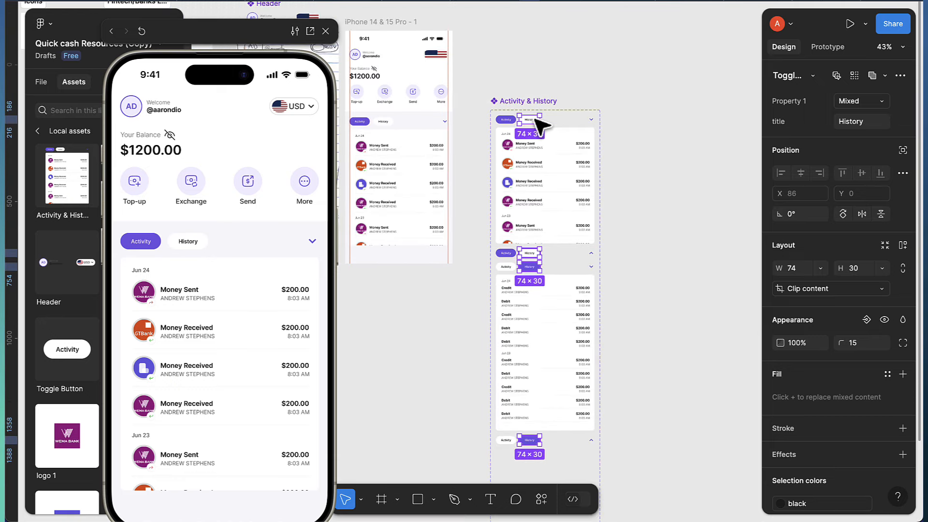
scroll(556, 277, "up", 5)
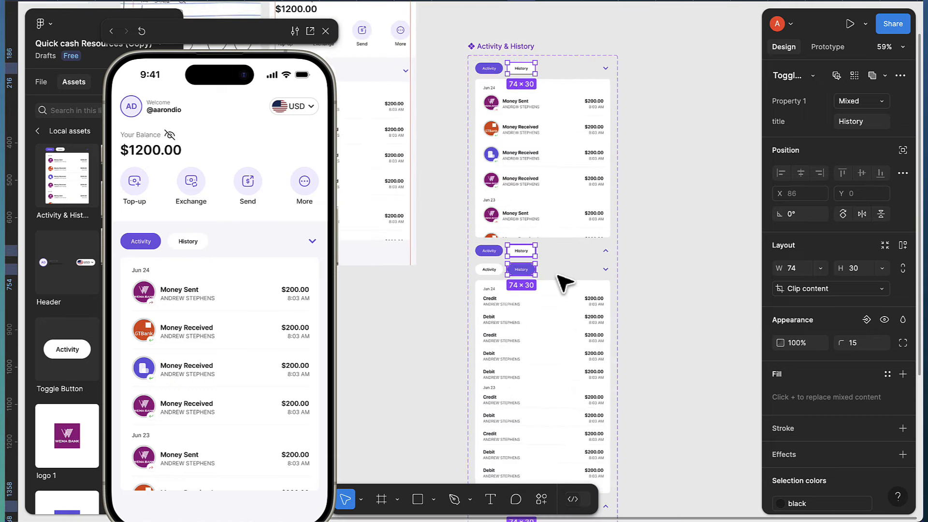
scroll(554, 277, "down", 1)
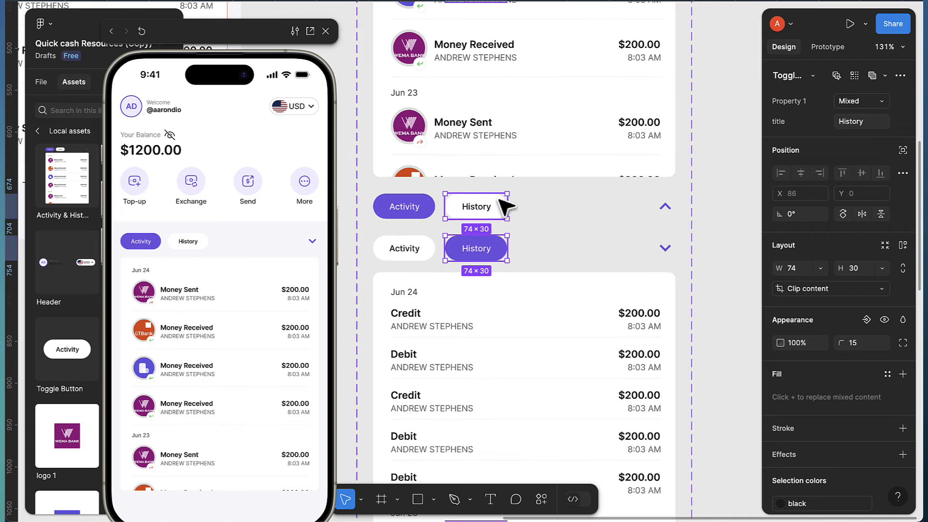
Connect the History toggles On tap to the expanded History variant
left_click(825, 49)
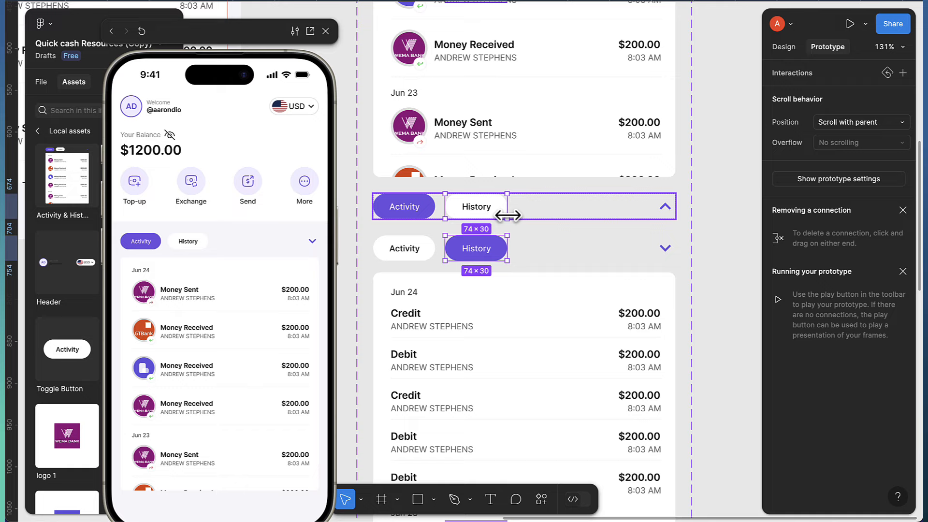
mouse_move(504, 208)
left_click_drag(506, 206, 587, 271)
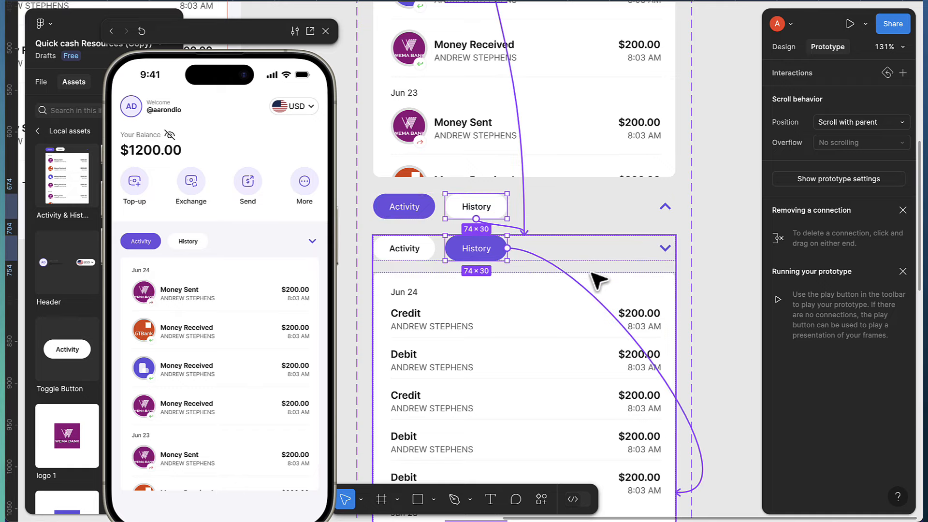
left_click_drag(598, 279, 580, 325)
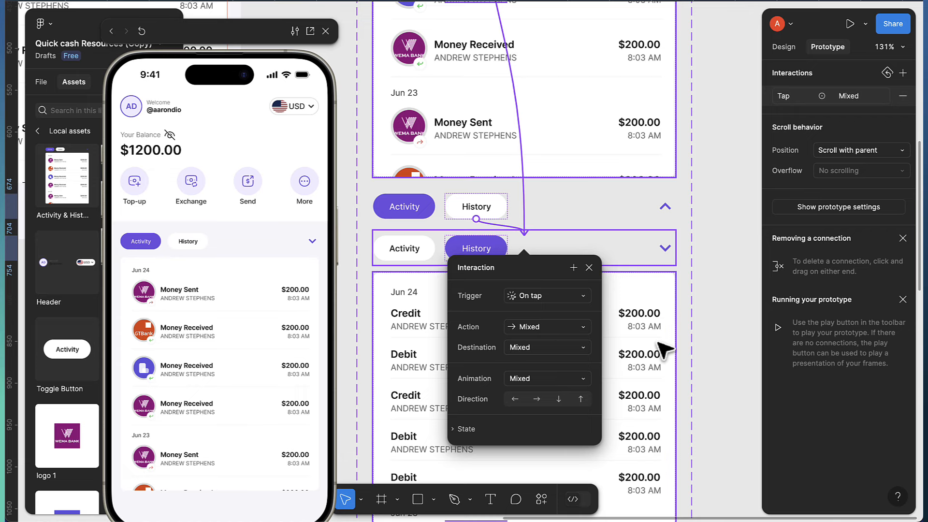
scroll(585, 344, "down", 3)
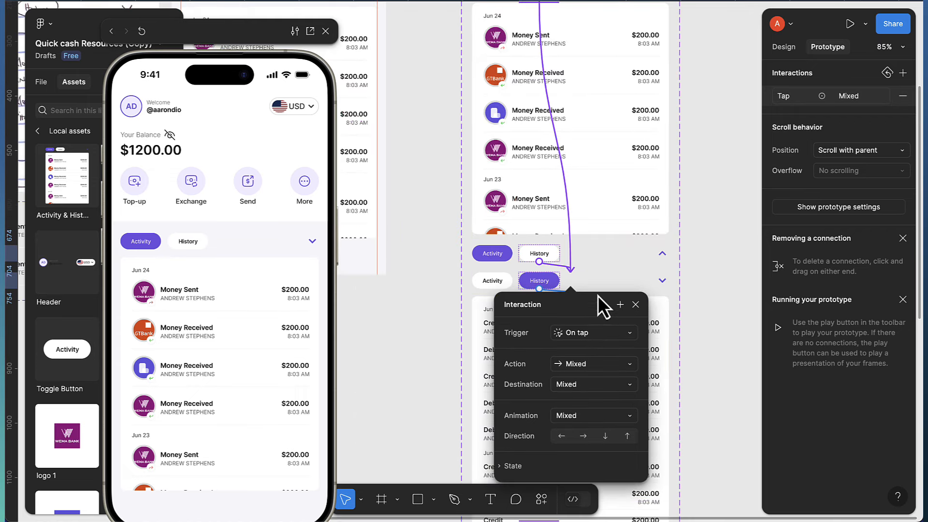
scroll(694, 333, "down", 5)
left_click(696, 326)
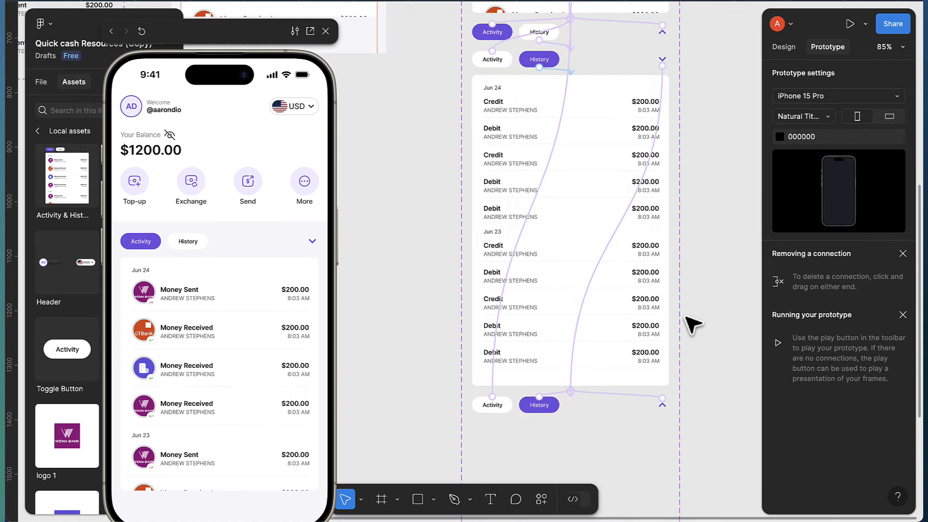
scroll(693, 326, "down", 3)
scroll(694, 325, "down", 4)
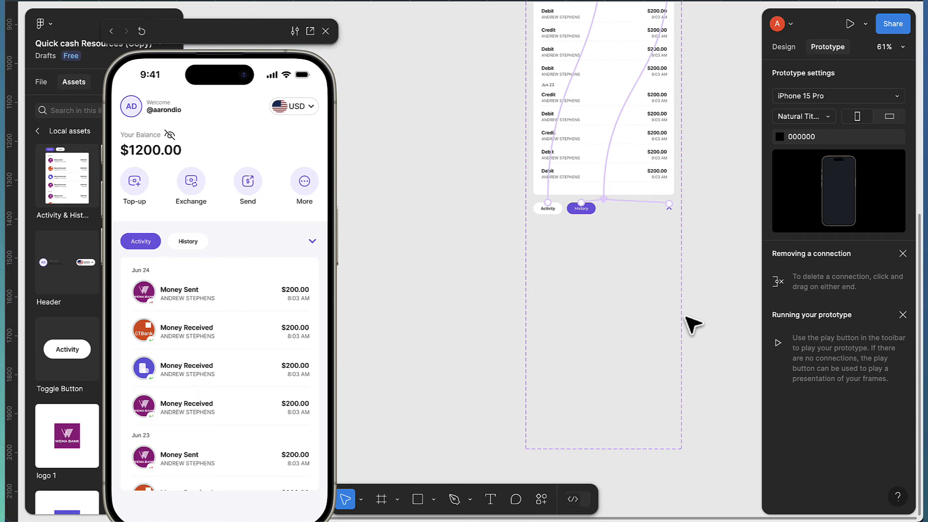
scroll(693, 325, "up", 9)
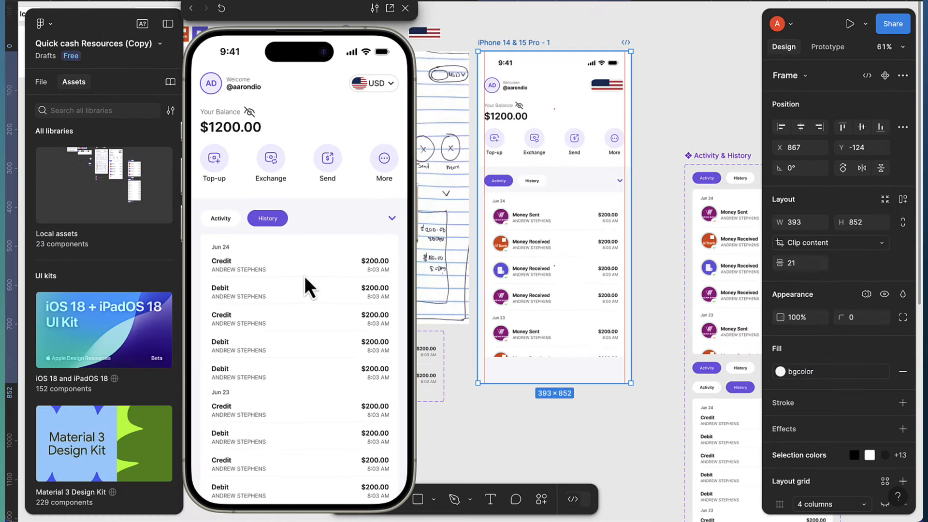
left_click(223, 221)
left_click(266, 220)
left_click(220, 221)
left_click(262, 221)
left_click(220, 221)
left_click(221, 221)
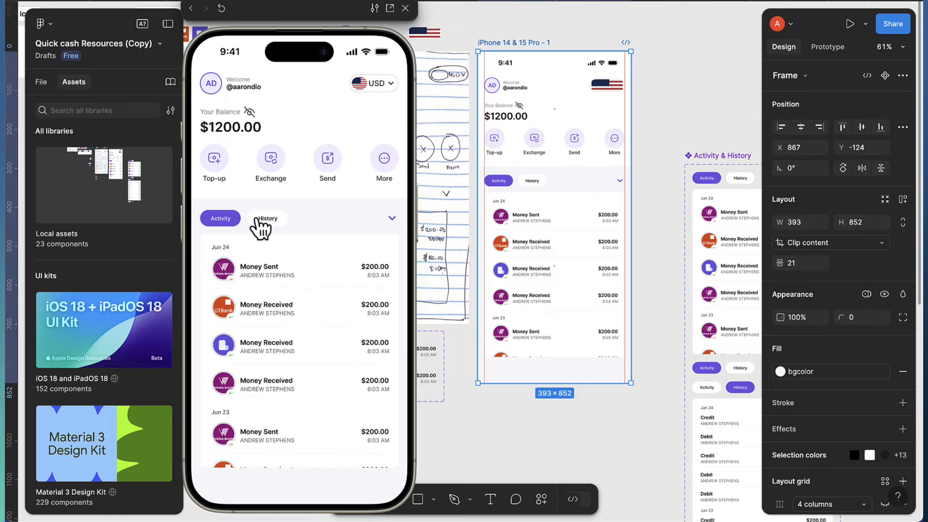
left_click(260, 221)
left_click(228, 220)
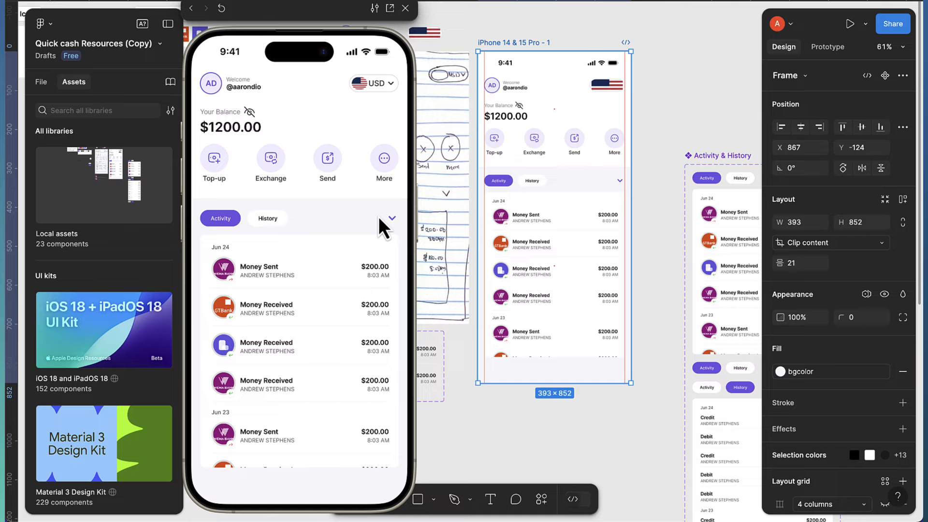
left_click(392, 219)
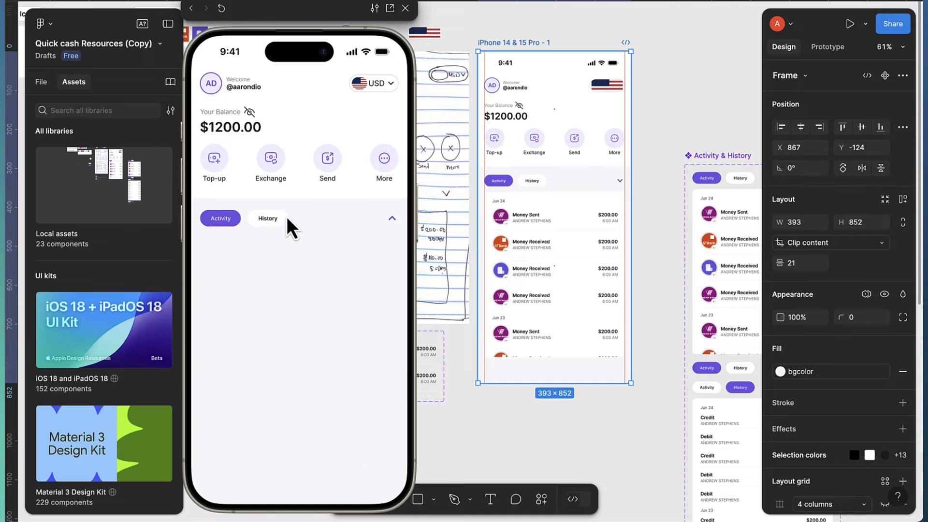
left_click(269, 219)
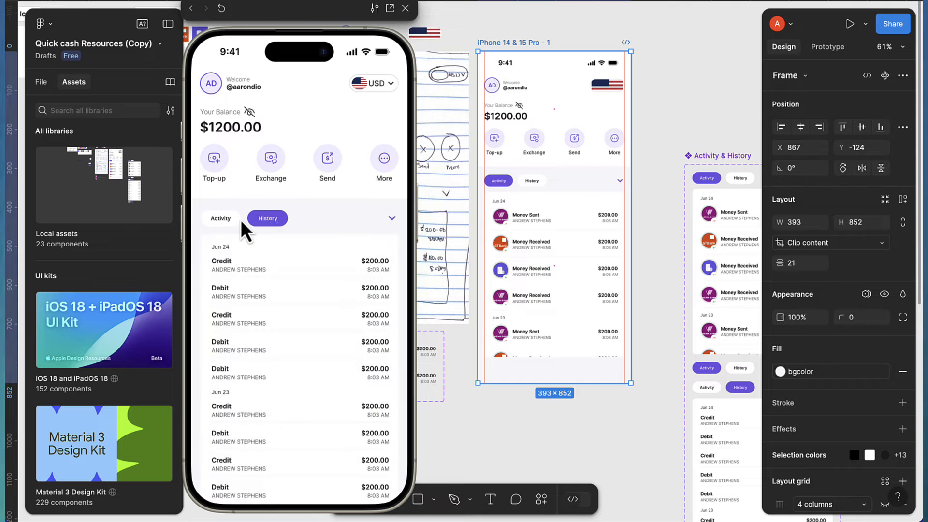
left_click(225, 220)
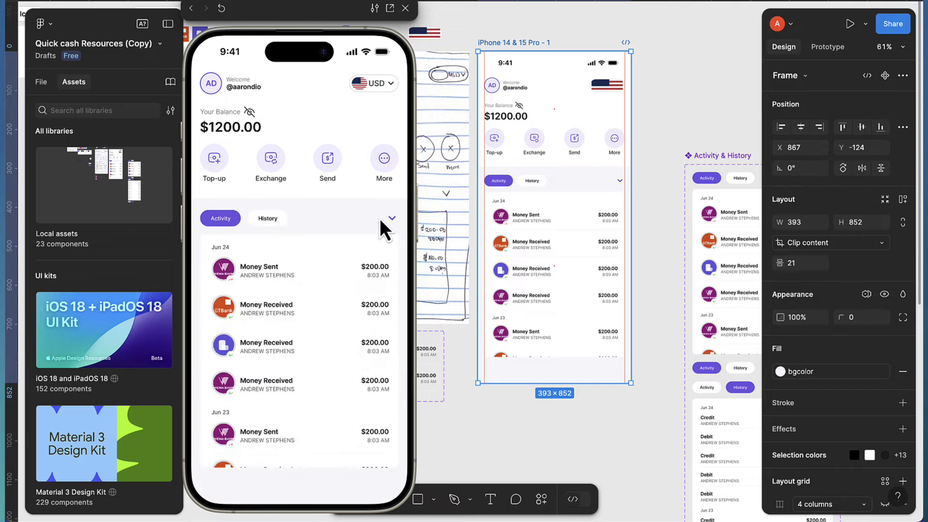
left_click(262, 220)
left_click(225, 220)
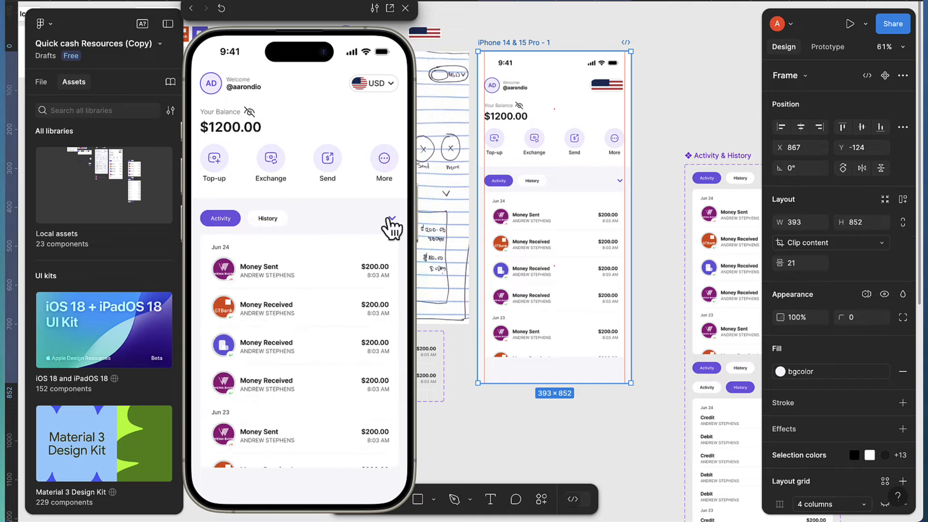
left_click(391, 220)
left_click(269, 219)
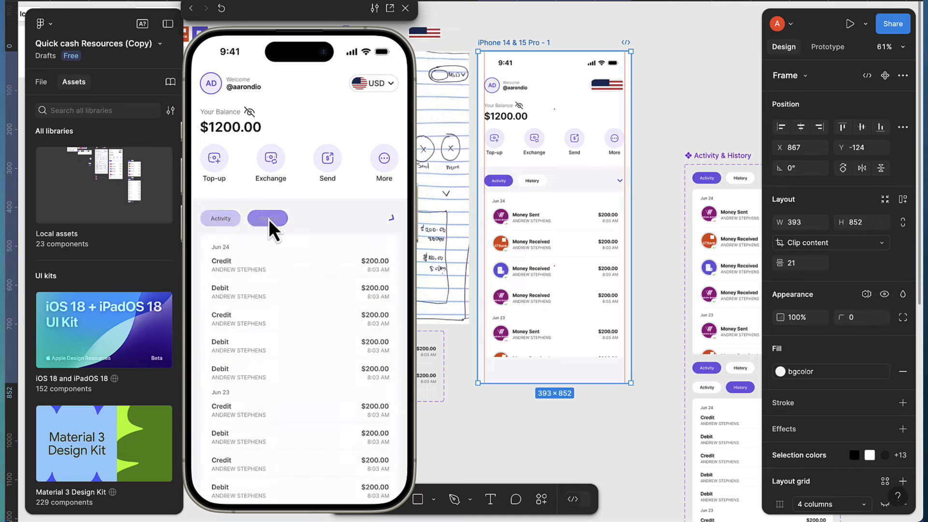
left_click(225, 219)
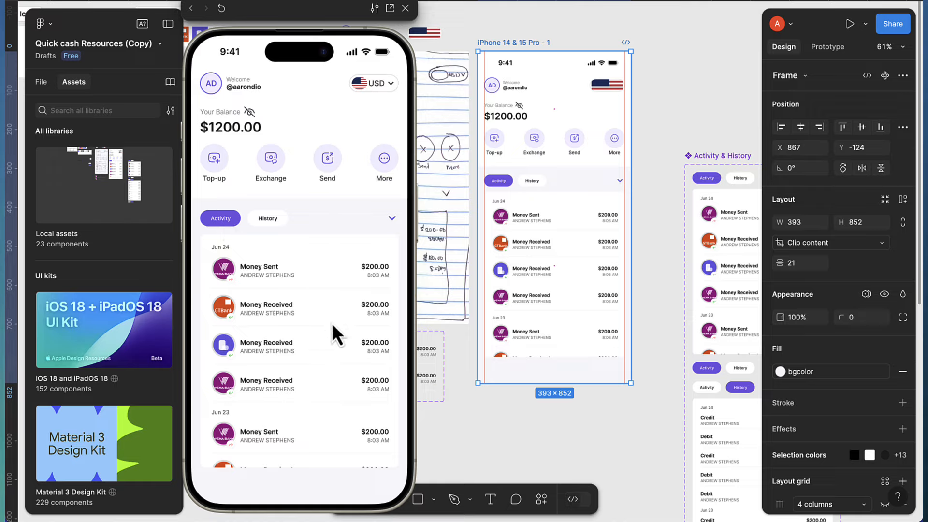
scroll(334, 309, "down", 1)
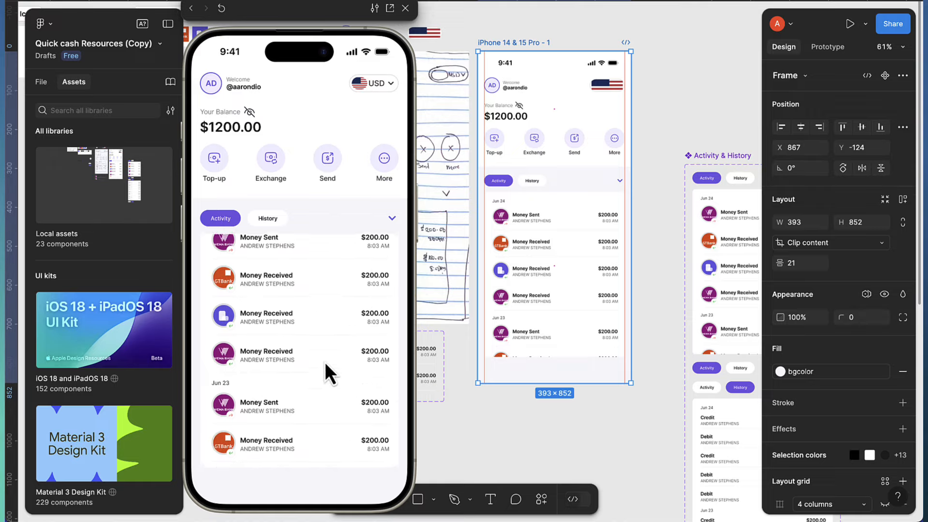
scroll(325, 361, "up", 1)
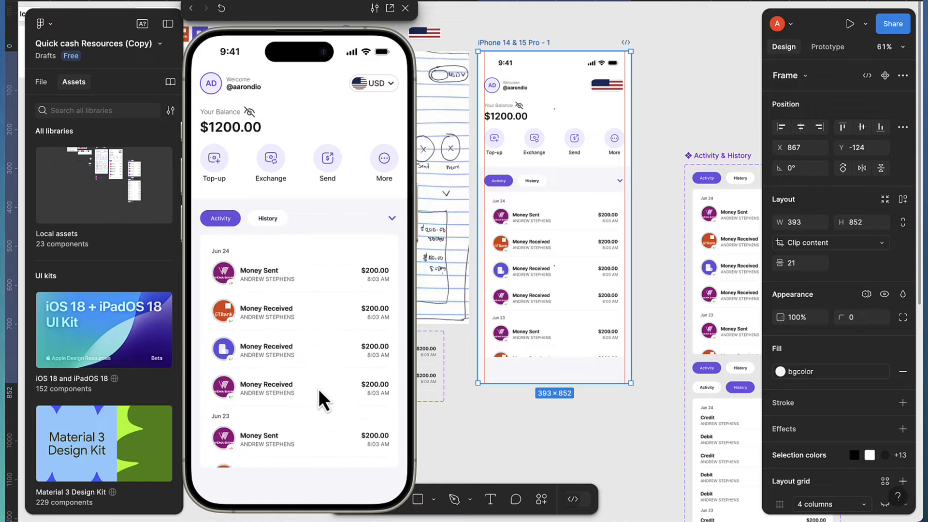
left_click_drag(318, 389, 288, 382)
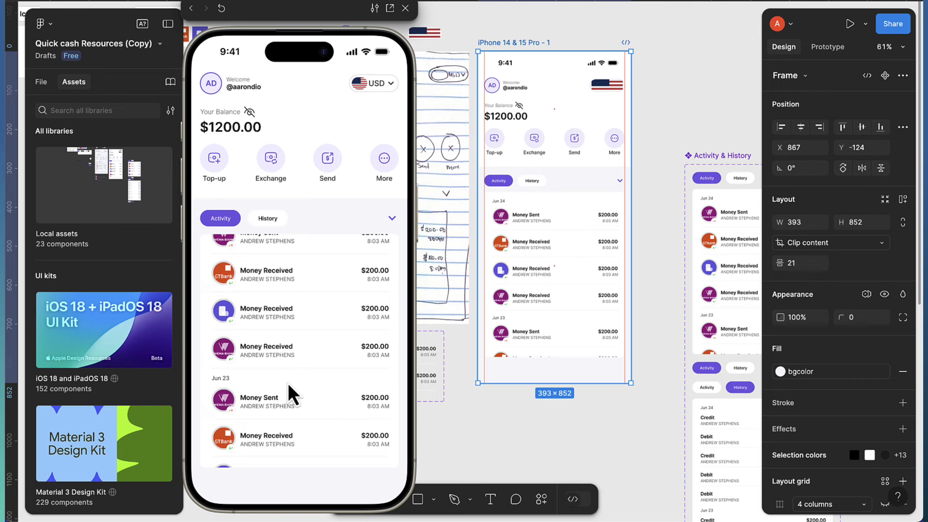
scroll(618, 300, "right", 3)
left_click(622, 307)
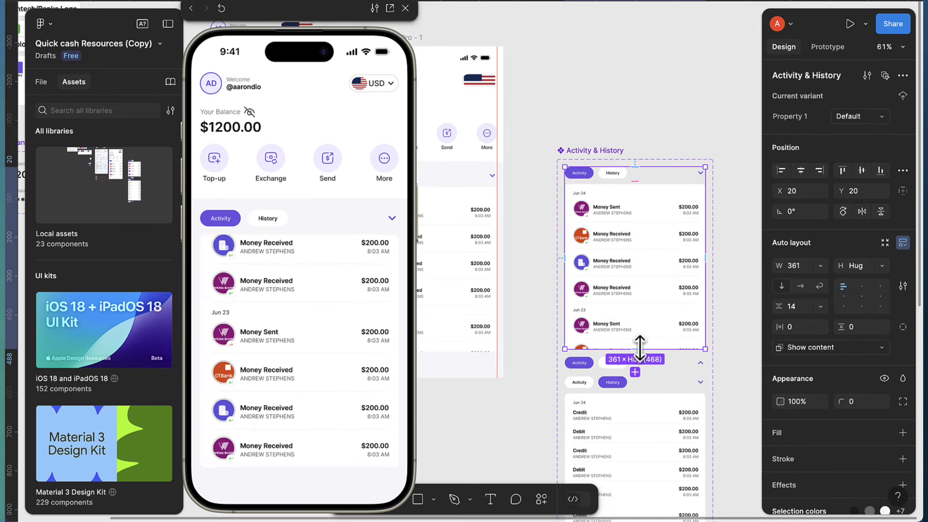
Fix the component's height at 468 and the inner list frame's height at 424
scroll(640, 348, "up", 2)
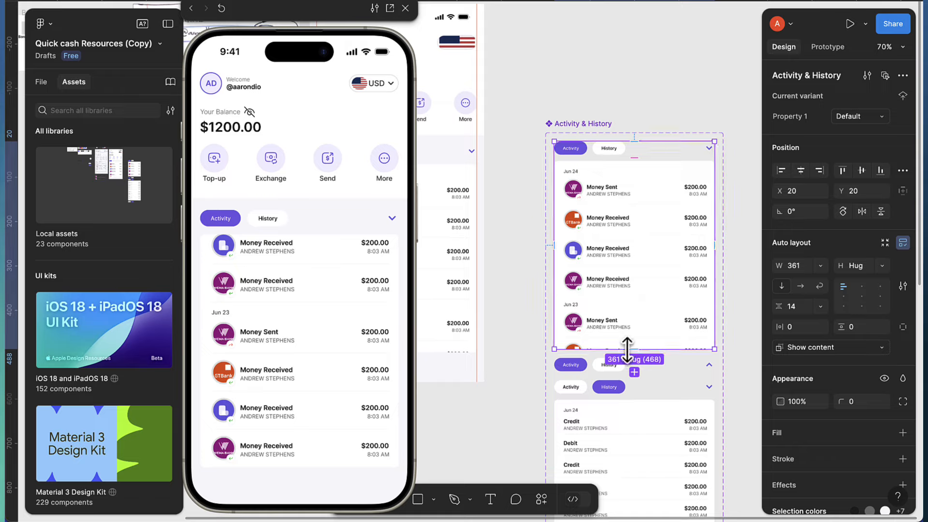
left_click_drag(628, 350, 627, 349)
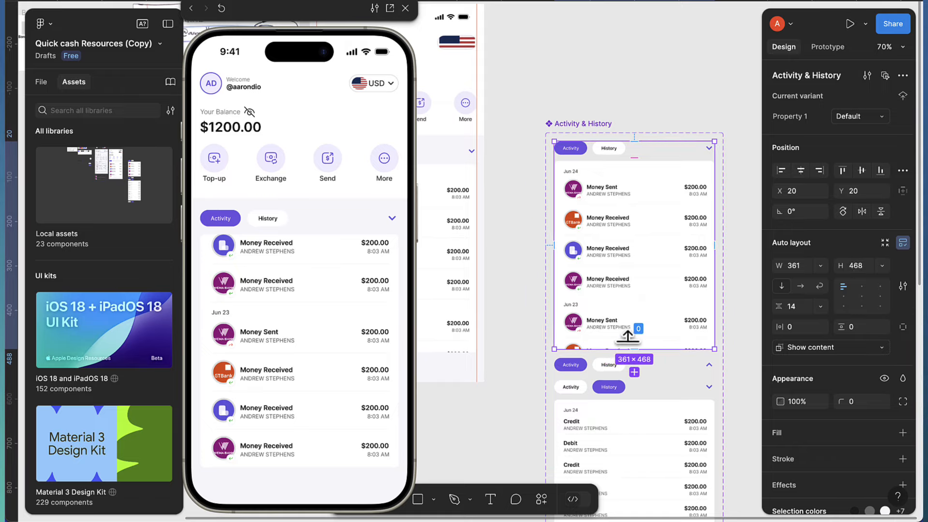
double_click(665, 273)
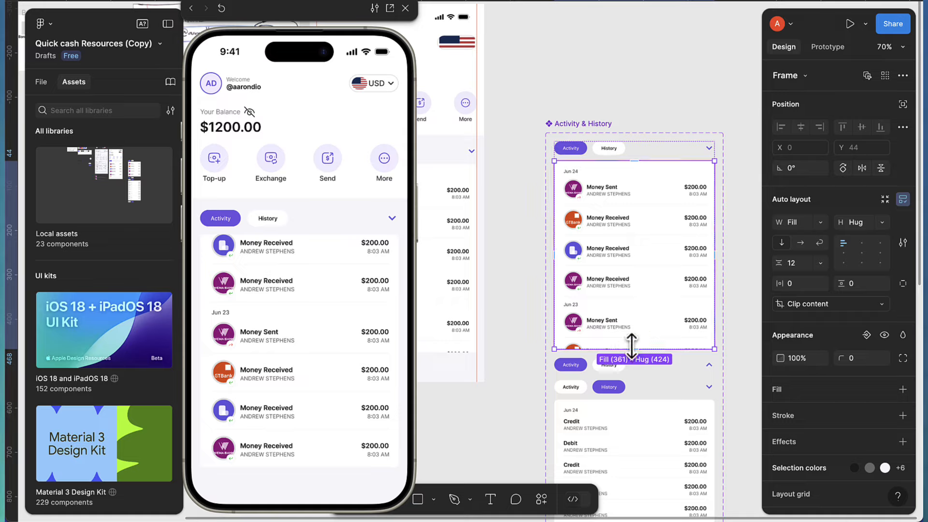
left_click_drag(631, 345, 632, 347)
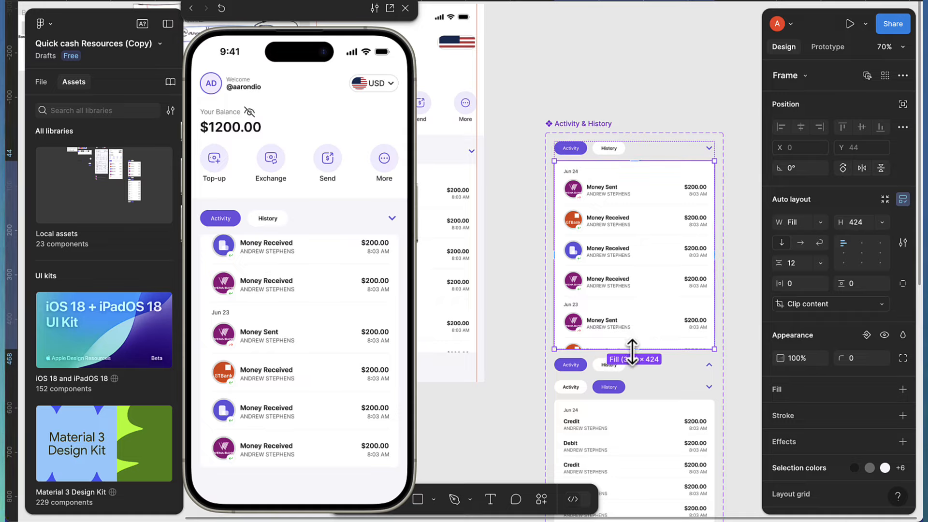
Set the list frame's overflow to vertical scrolling and shorten it to 413 high
left_click(823, 49)
left_click(842, 142)
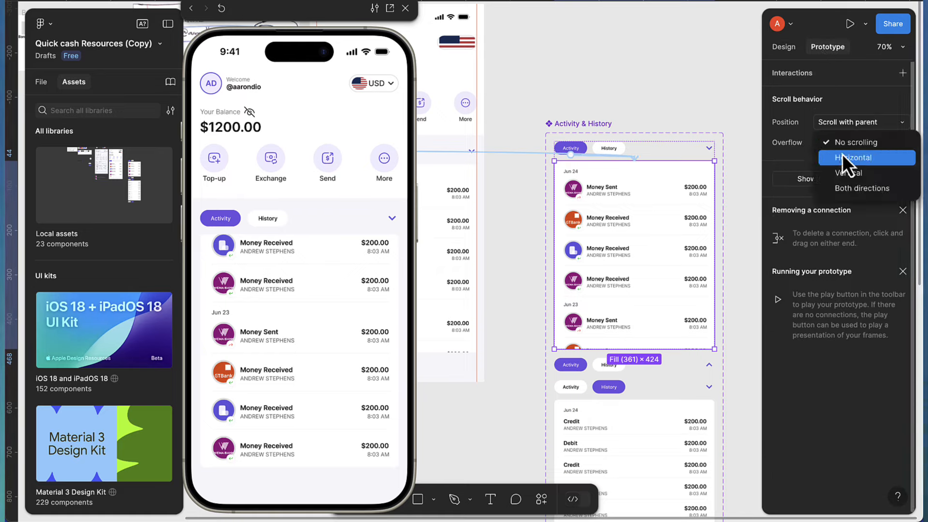
left_click(843, 173)
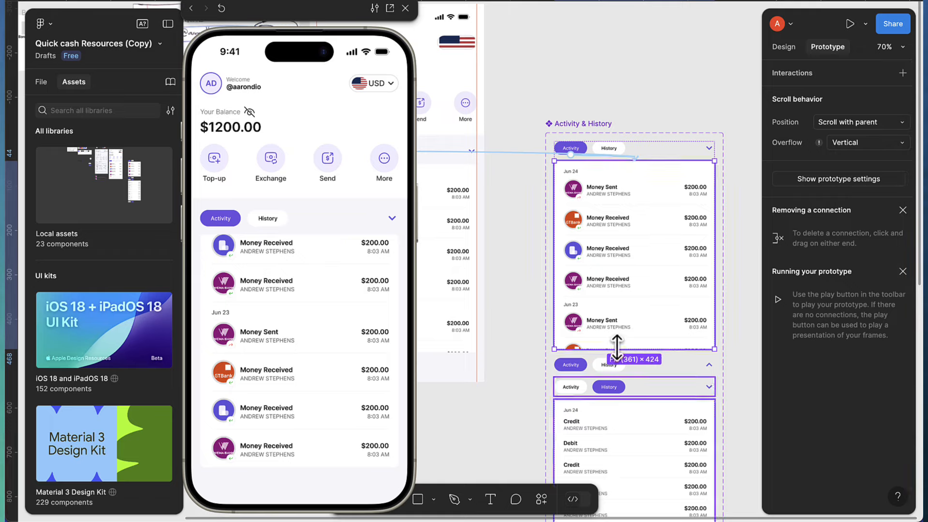
left_click_drag(616, 348, 619, 347)
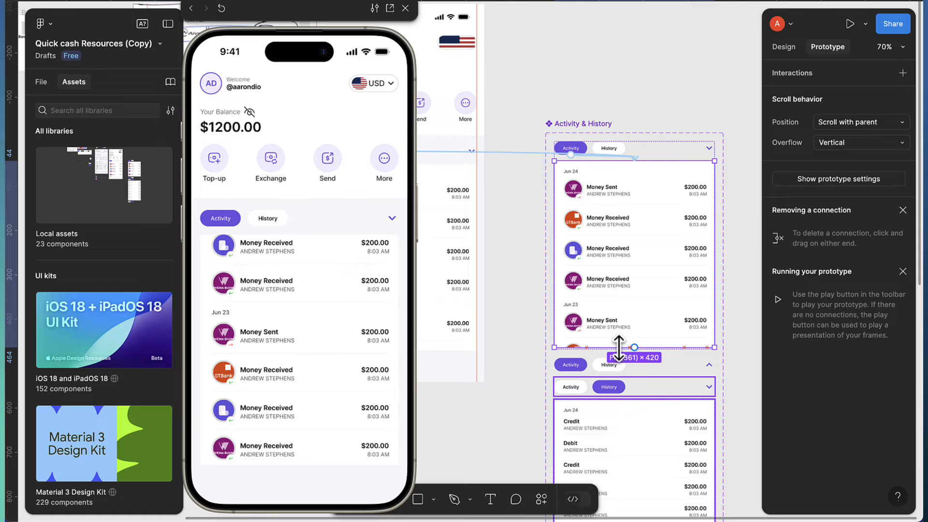
left_click_drag(618, 346, 617, 344)
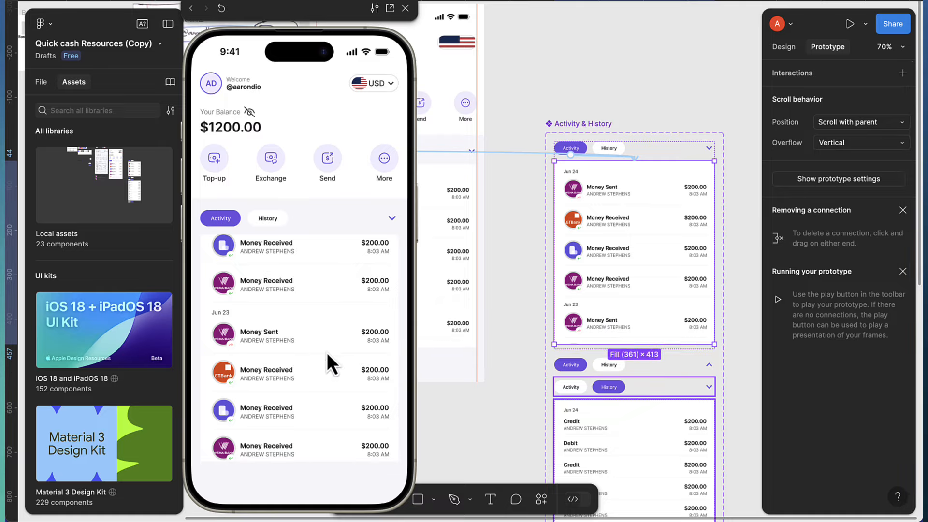
left_click_drag(325, 369, 343, 373)
Switch the phone preview between the History and Activity lists and drag through them
left_click(261, 221)
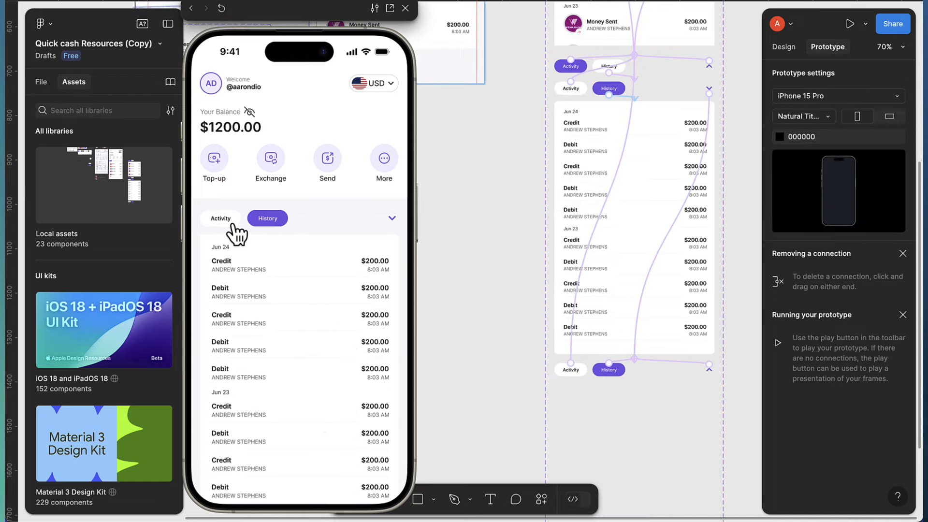
left_click(232, 223)
left_click_drag(261, 329, 273, 222)
left_click_drag(299, 344, 323, 346)
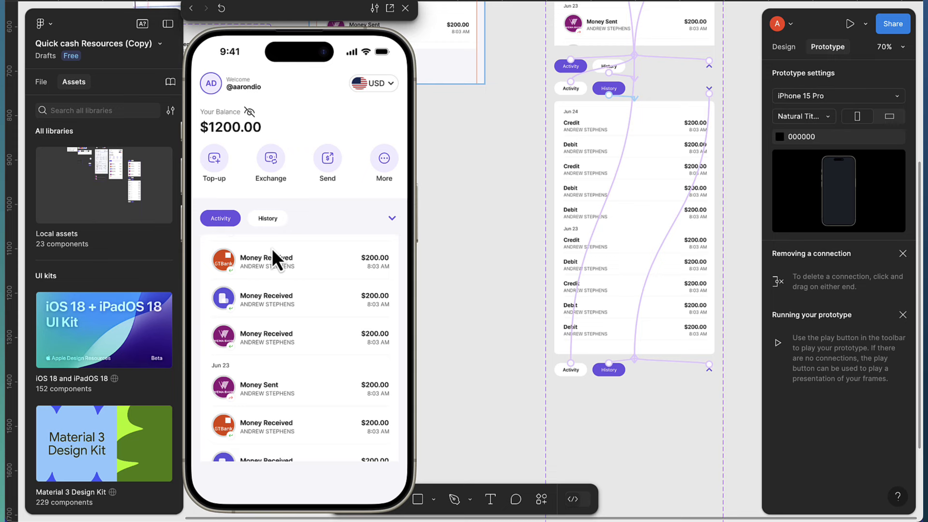
left_click_drag(272, 248, 282, 375)
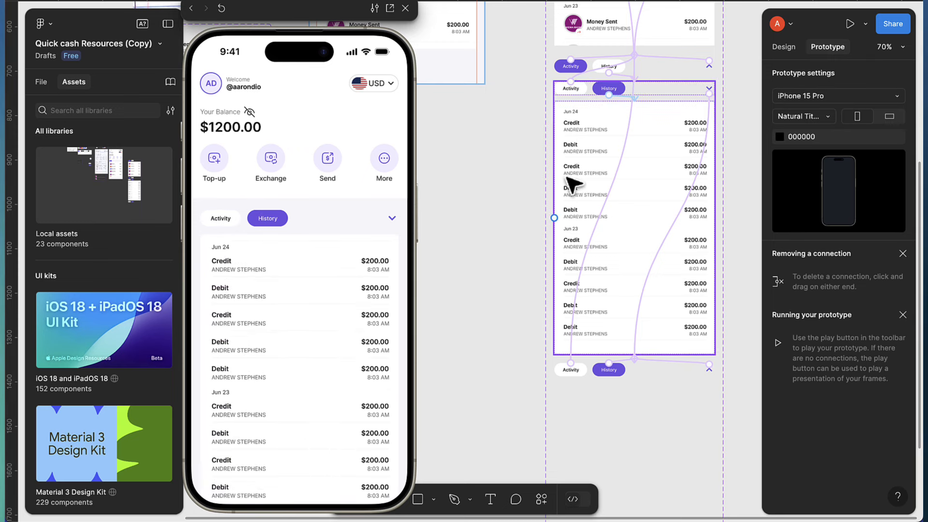
Wrap the Jun 24 and Jun 23 date groups of the History card in an auto-layout frame
left_click(783, 48)
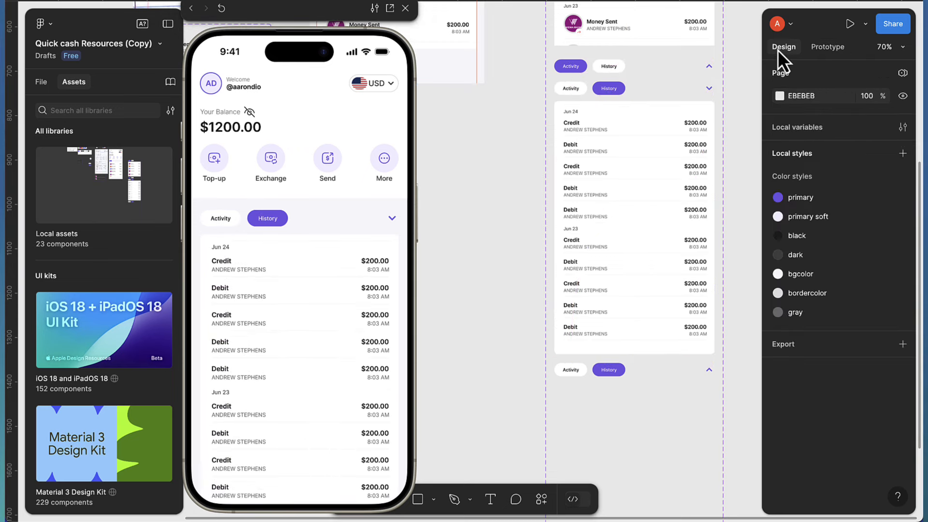
double_click(628, 201)
left_click(623, 196)
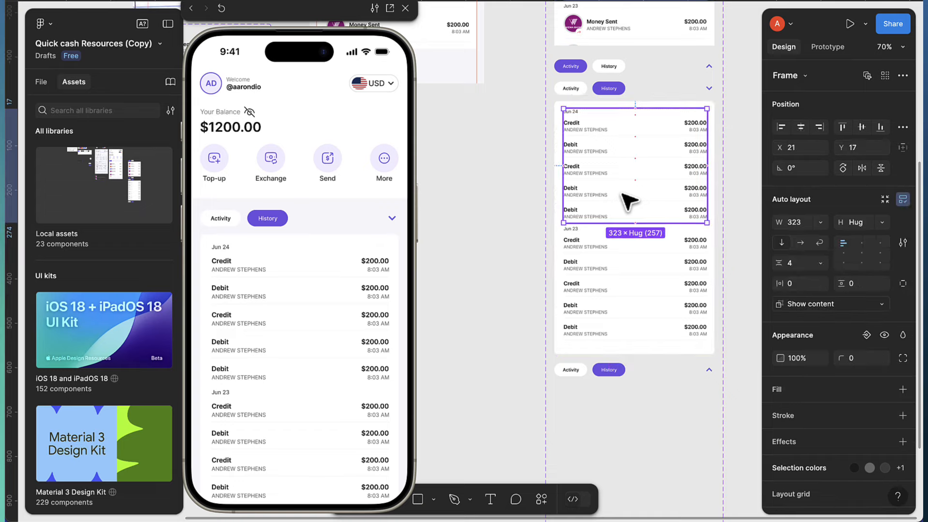
left_click(605, 290, "shift")
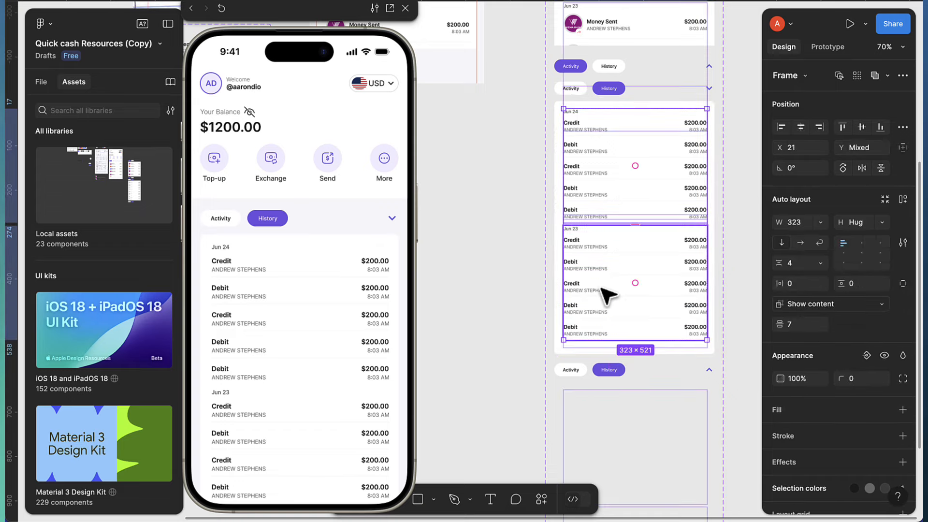
key("shift+a")
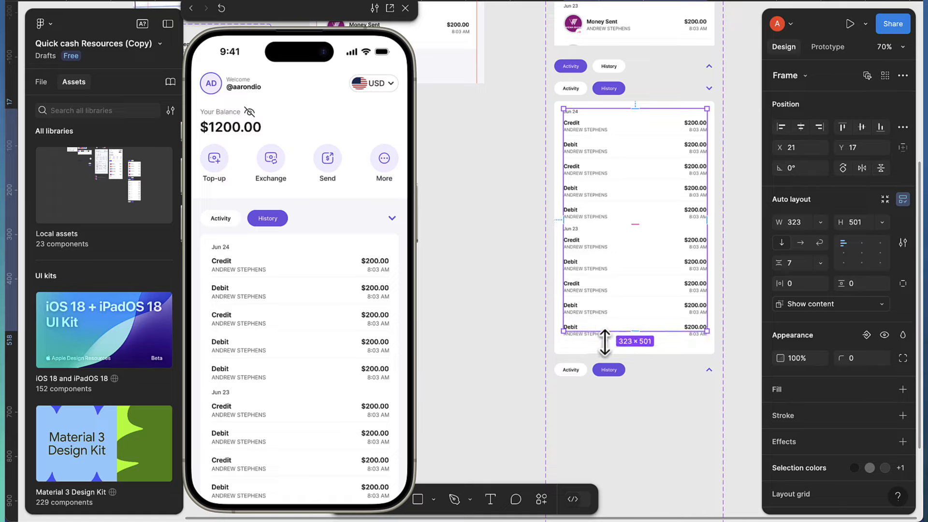
Set the inner 323×501 History list frame's overflow to vertical scrolling, keeping the card at 570 height
left_click(609, 348)
left_click_drag(607, 350, 607, 342)
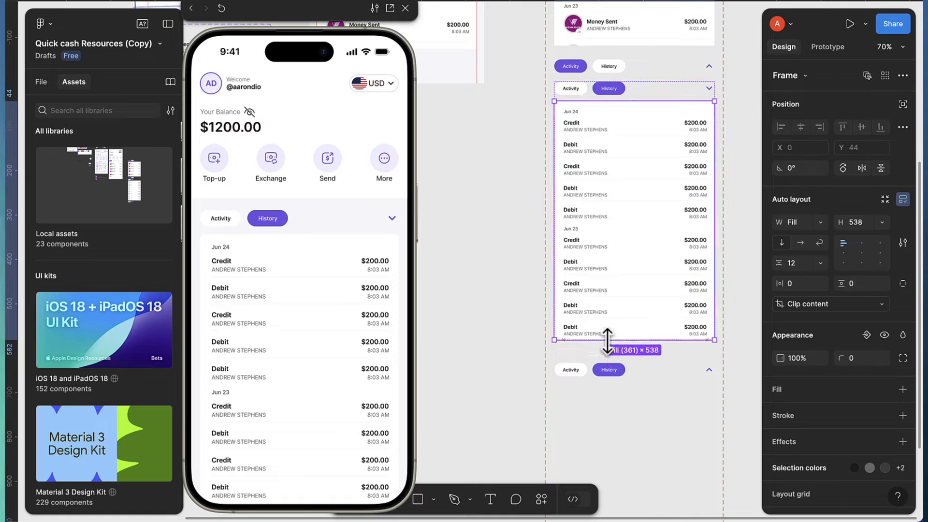
key("ctrl+z")
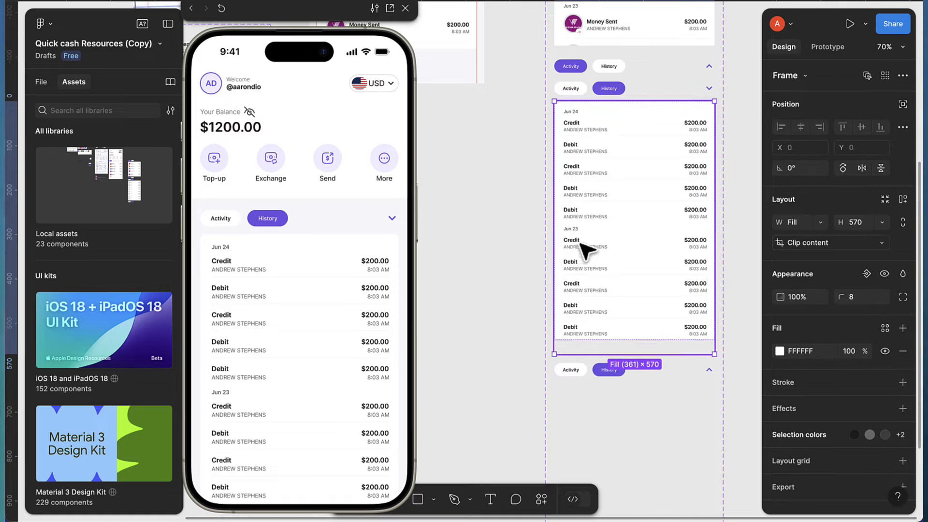
left_click(587, 249)
left_click(810, 51)
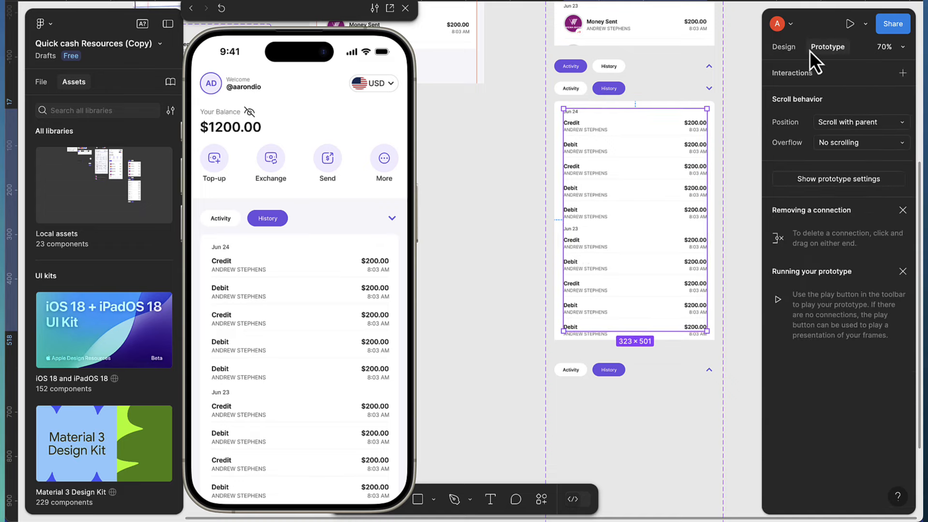
left_click(829, 142)
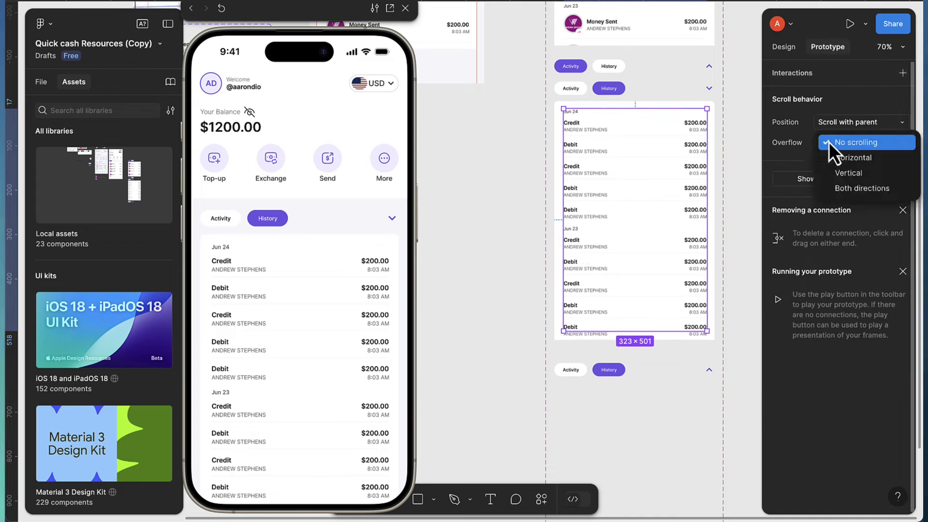
left_click(834, 172)
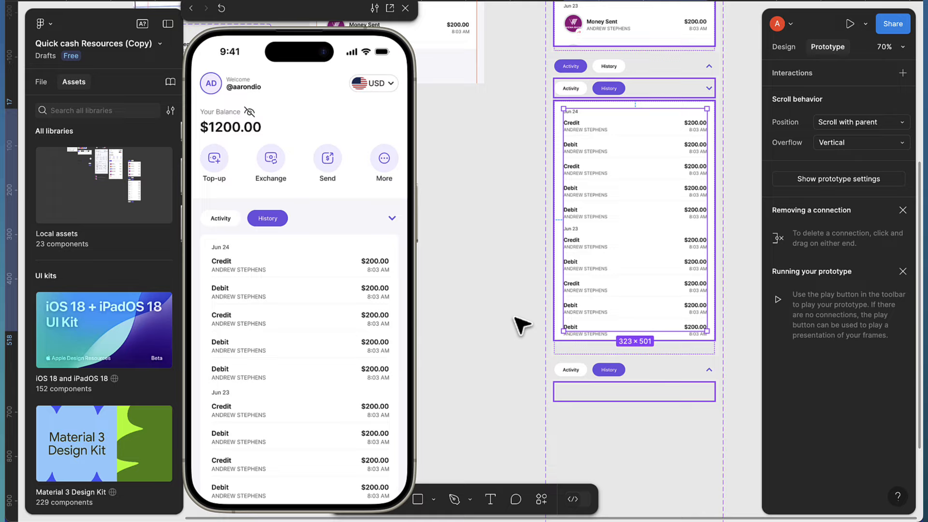
Test scrolling the History and Activity lists in the phone preview, then close it
scroll(328, 367, "down", 2)
mouse_move(330, 343)
left_mouse_down()
mouse_move(337, 369)
mouse_move(339, 318)
mouse_move(342, 425)
mouse_move(312, 350)
mouse_move(309, 282)
mouse_move(332, 393)
mouse_move(318, 329)
left_mouse_up()
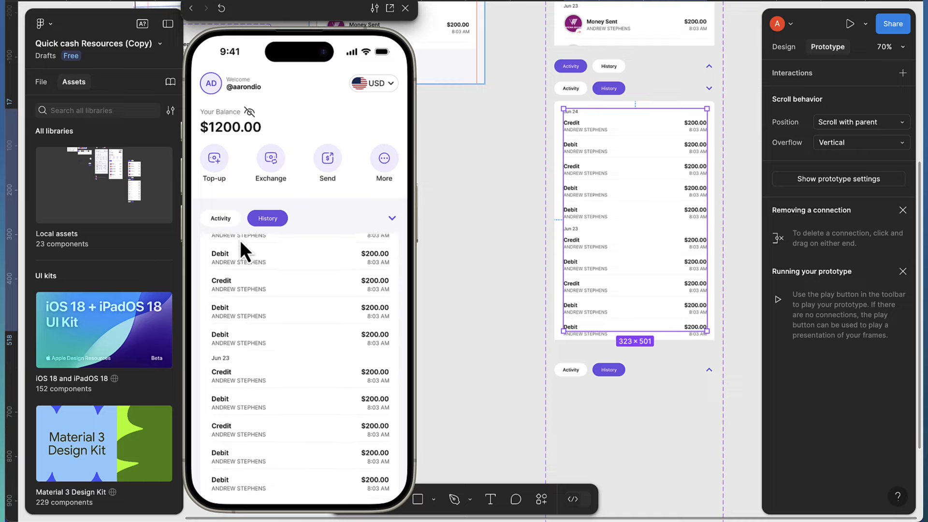
left_click(224, 221)
left_click_drag(282, 281, 376, 306)
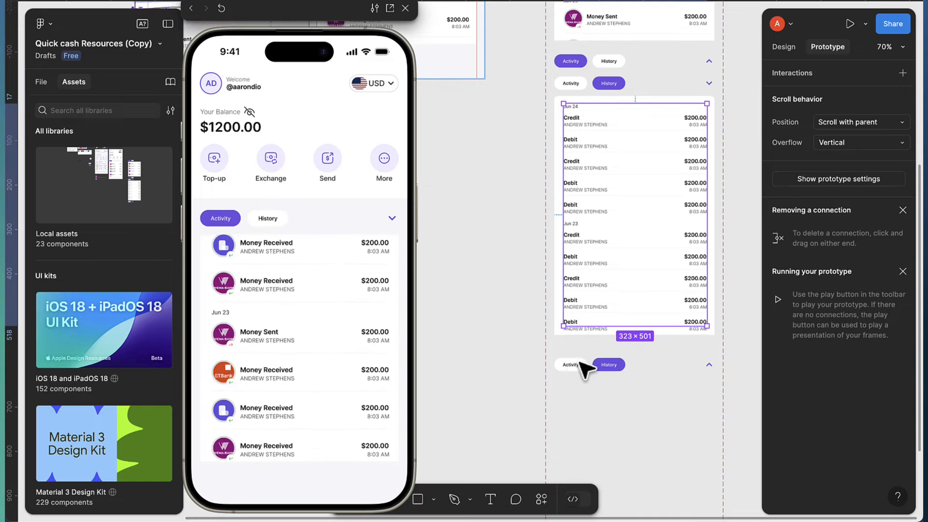
scroll(489, 327, "up", 5)
scroll(489, 327, "left", 5)
scroll(586, 265, "up", 3)
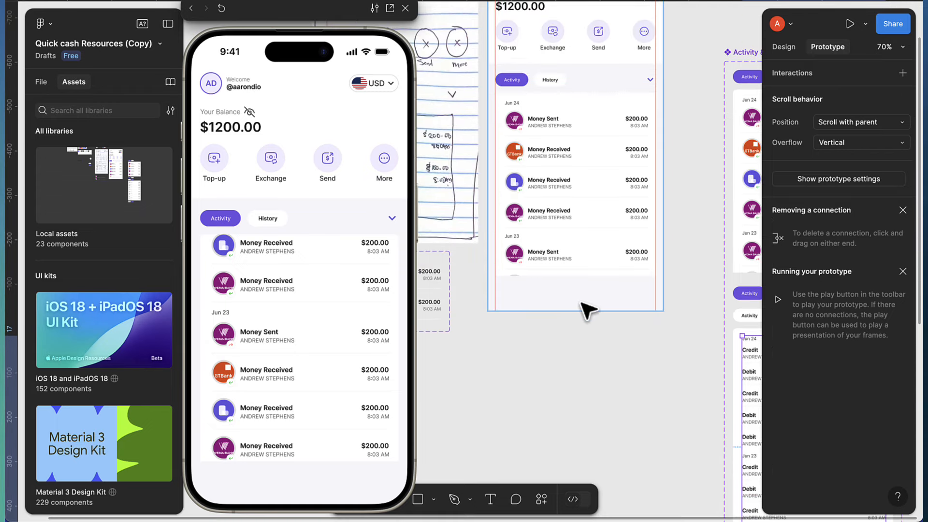
scroll(585, 311, "up", 3)
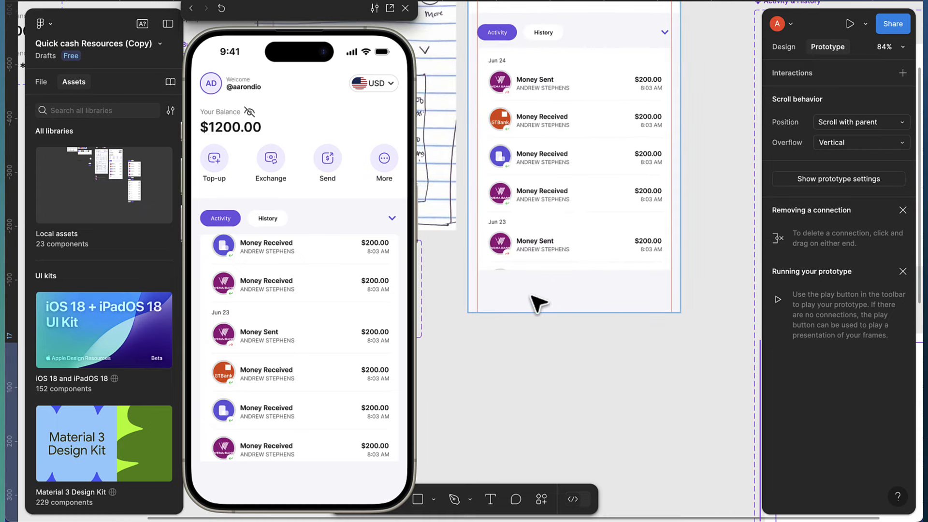
left_click(406, 11)
Draw a new frame below the transaction list with height 62
left_click(380, 498)
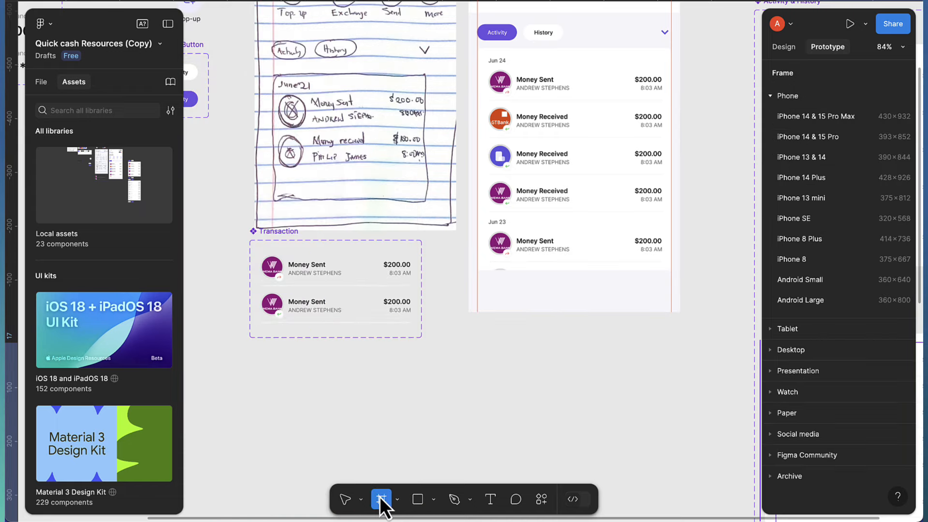
left_click_drag(470, 281, 680, 315)
scroll(575, 299, "up", 5)
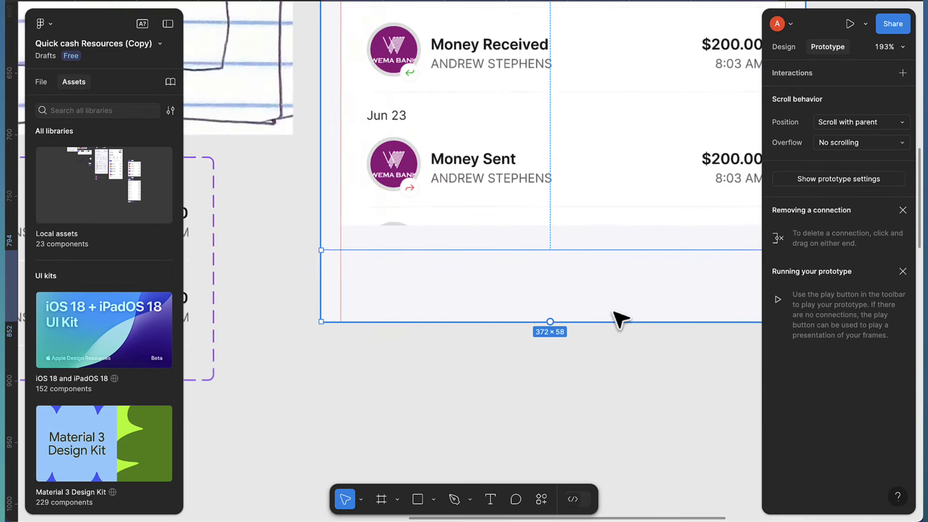
left_click(781, 44)
scroll(584, 233, "right", 4)
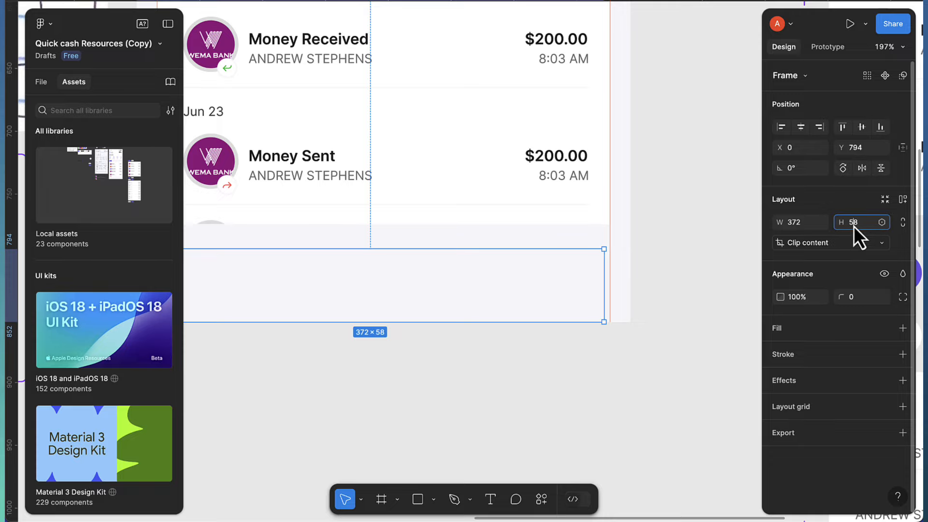
type("62")
key("Return")
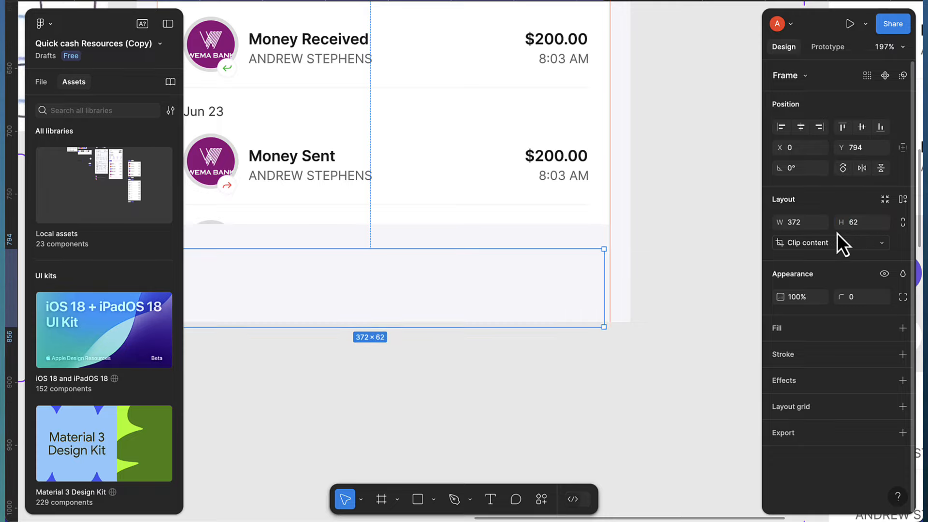
Center the new frame in its parent and stretch it to X 0 and width 393
scroll(531, 302, "down", 3)
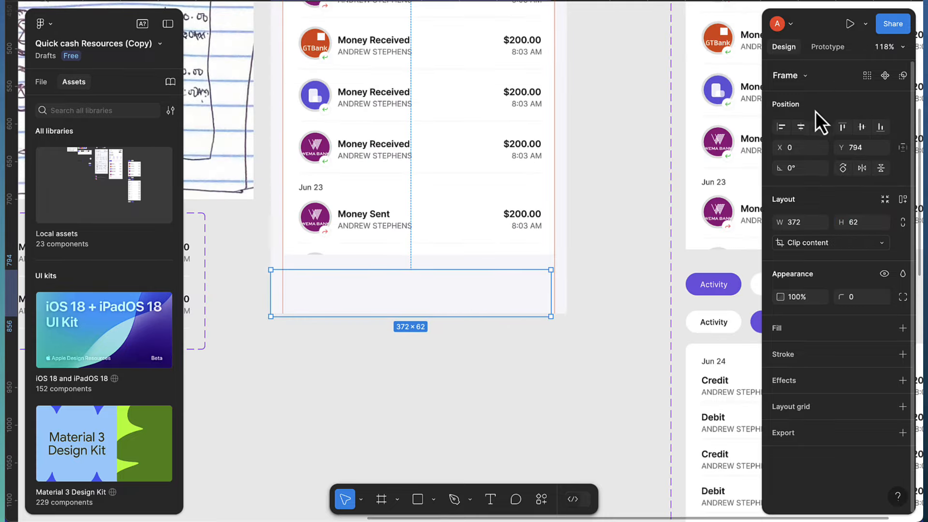
left_click(802, 128)
left_click(863, 128)
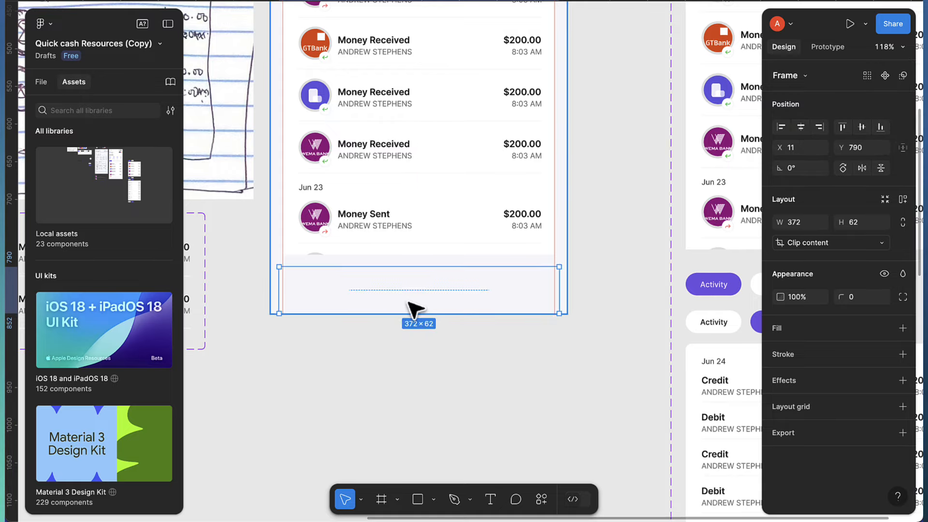
scroll(232, 286, "up", 5)
scroll(242, 286, "left", 3)
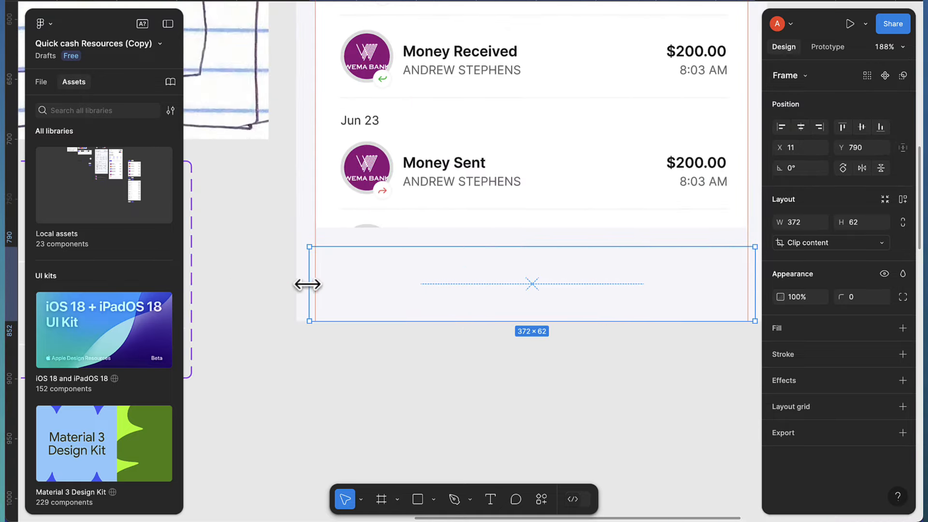
left_click_drag(307, 284, 296, 286)
scroll(490, 289, "right", 5)
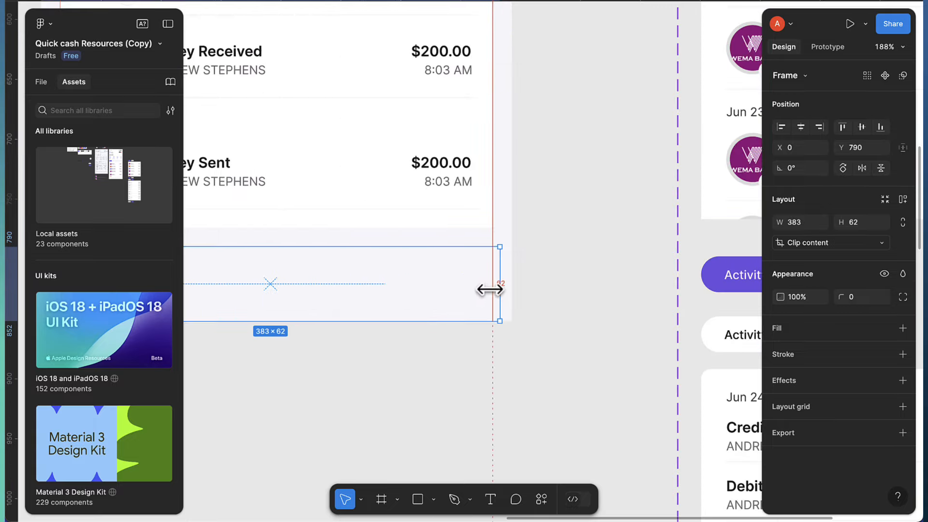
left_click_drag(499, 288, 511, 289)
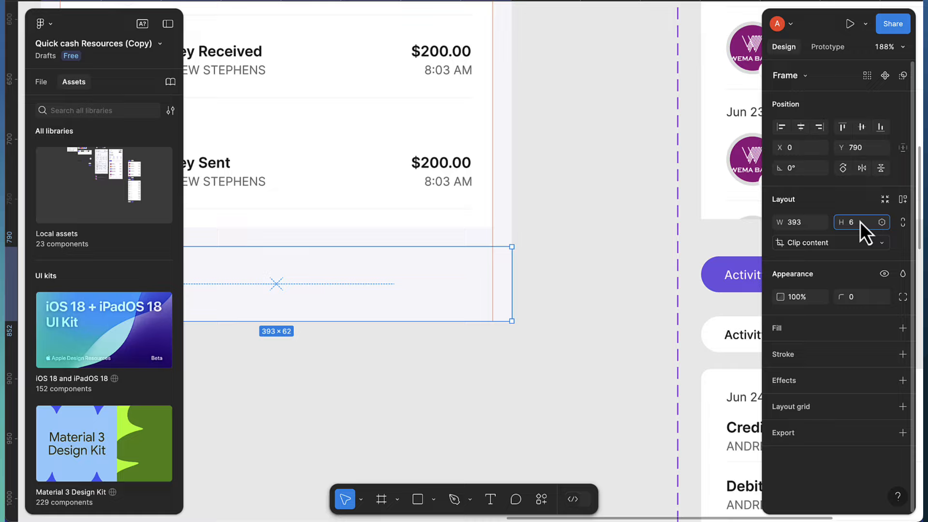
Make the bottom bar 68 high at Y 784 with a white FFFFFF fill
type("8")
key("Return")
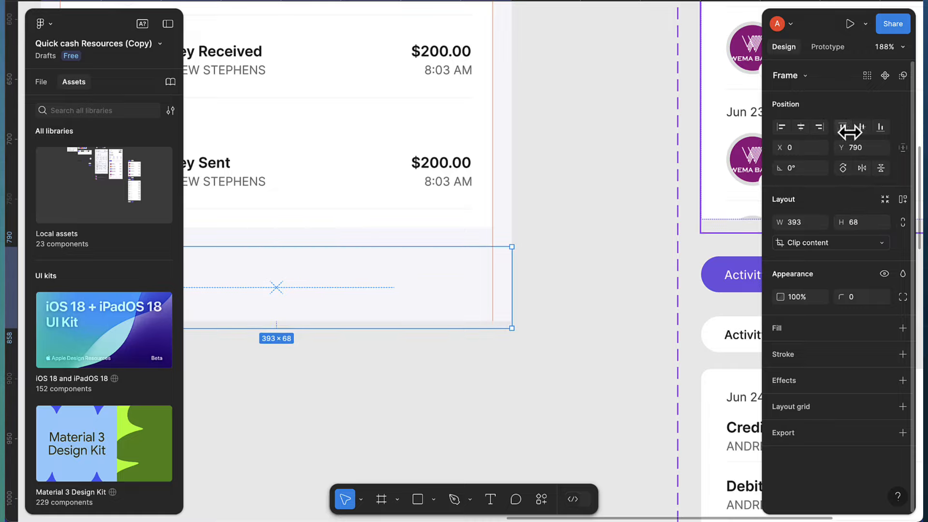
key("Up")
key("Up")
key("Up")
key("Up")
key("Up")
key("Up")
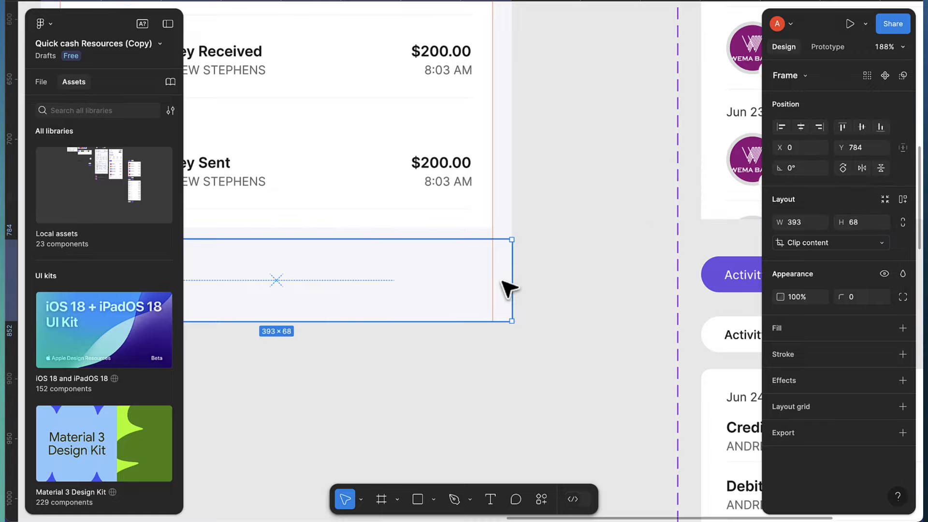
scroll(505, 283, "left", 2)
left_click(903, 328)
scroll(528, 321, "left", 4)
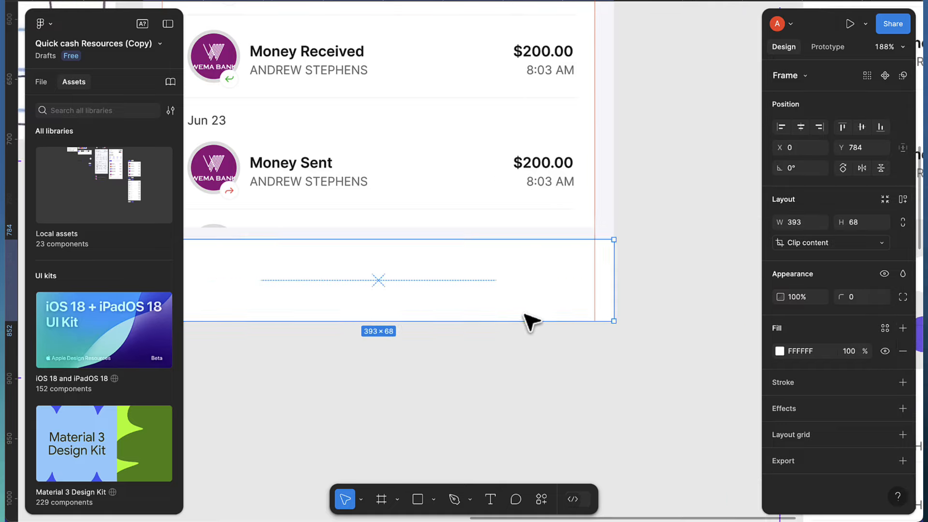
scroll(476, 326, "down", 2)
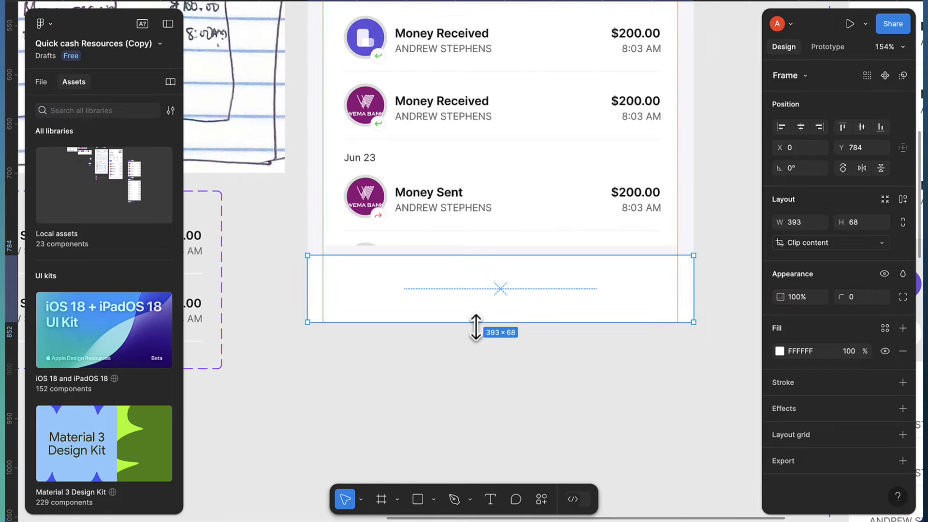
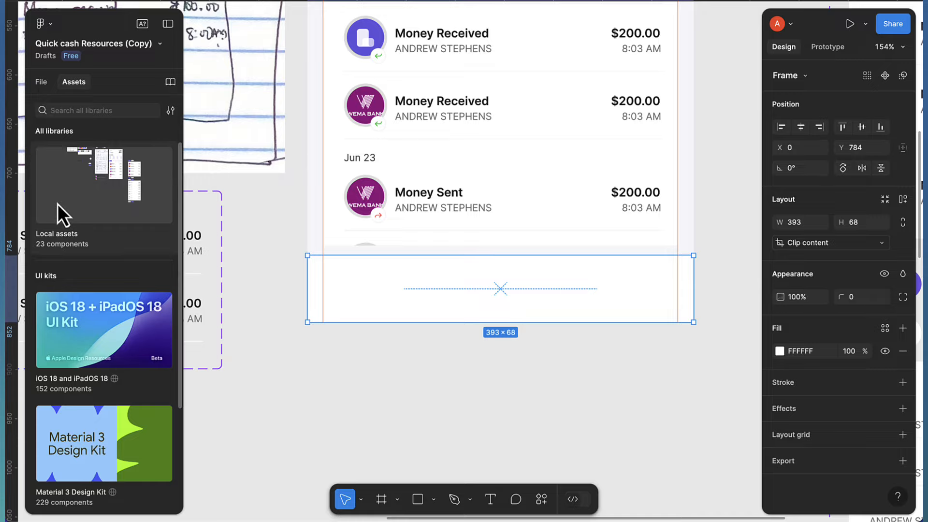
Drag the Home icon from the local assets onto the canvas
left_click(50, 218)
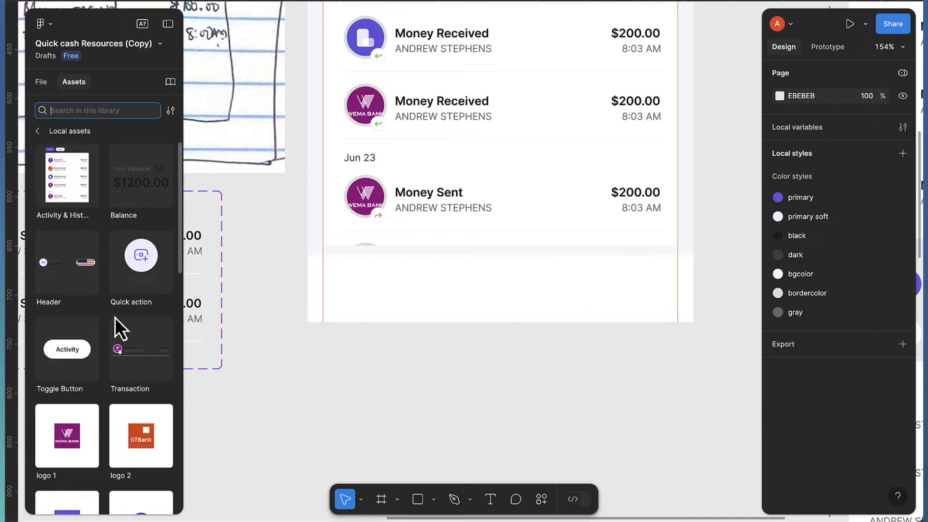
scroll(121, 357, "down", 4)
scroll(97, 290, "up", 4)
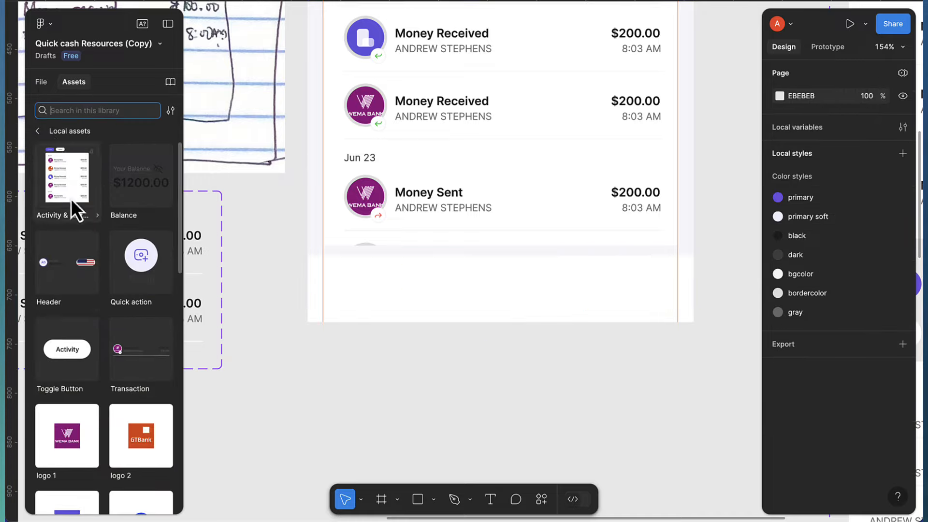
scroll(84, 221, "down", 10)
left_click_drag(129, 239, 350, 392)
scroll(361, 403, "up", 1)
scroll(361, 404, "up", 5)
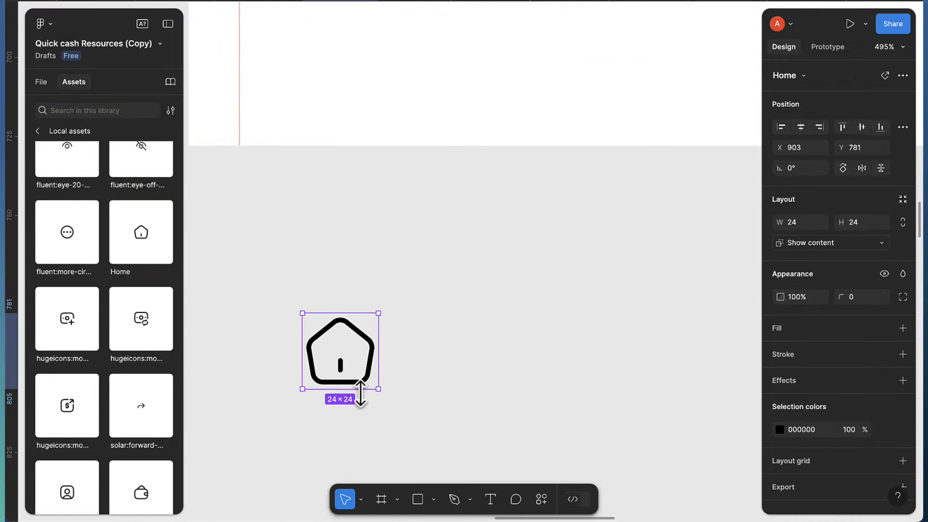
Add a Medium-weight 'Home' text label centred beneath the icon
key("t")
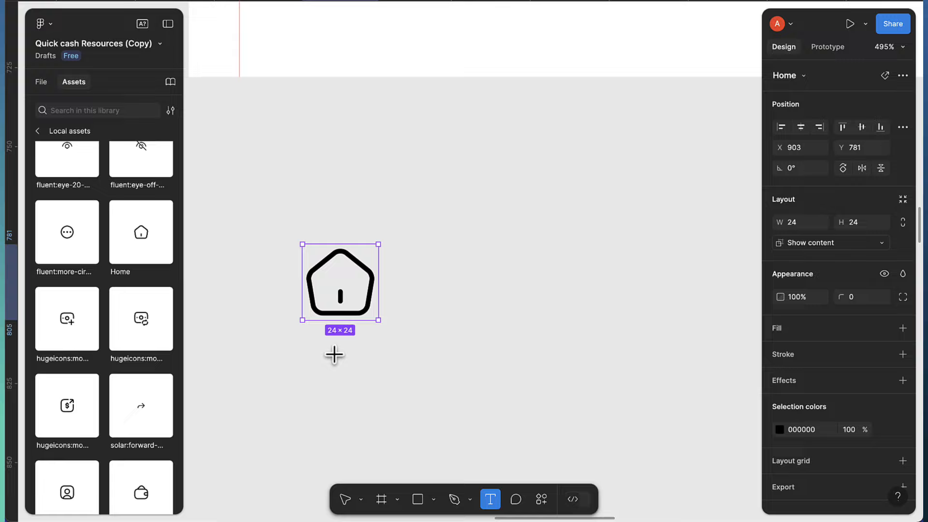
left_click(334, 356)
type("Holm")
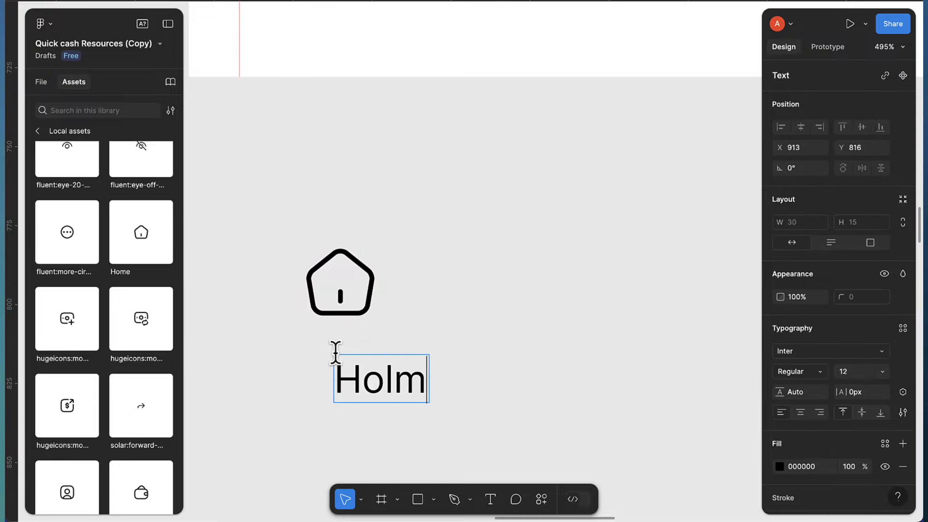
key("BackSpace")
key("BackSpace")
type("me")
key("Escape")
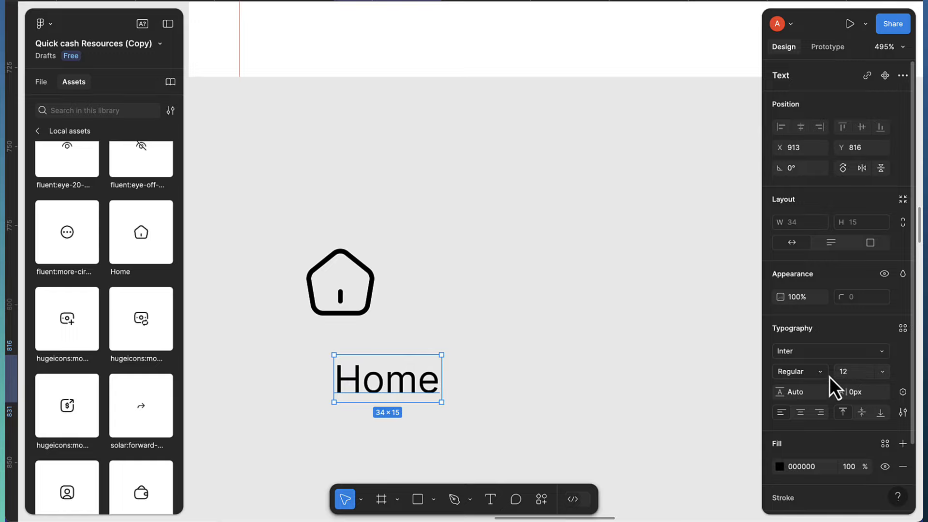
left_click(817, 372)
left_click(811, 386)
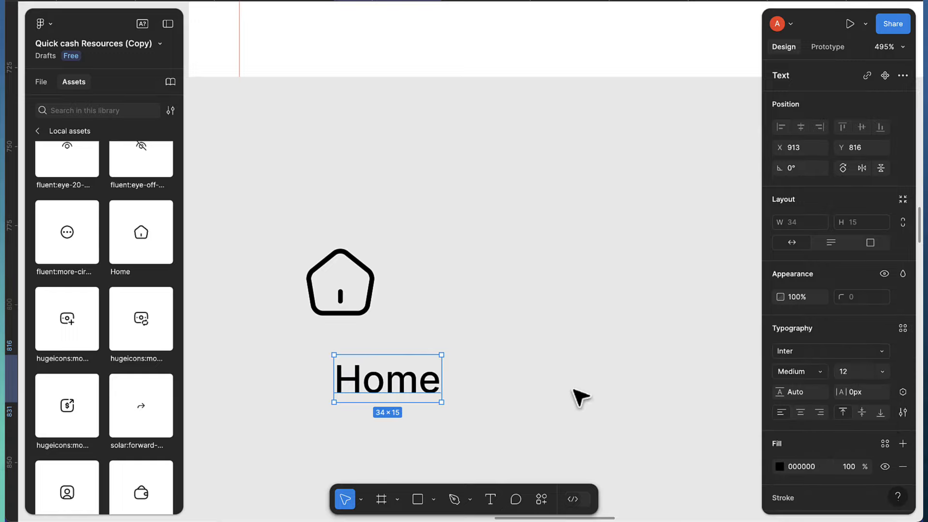
left_click_drag(426, 381, 380, 354)
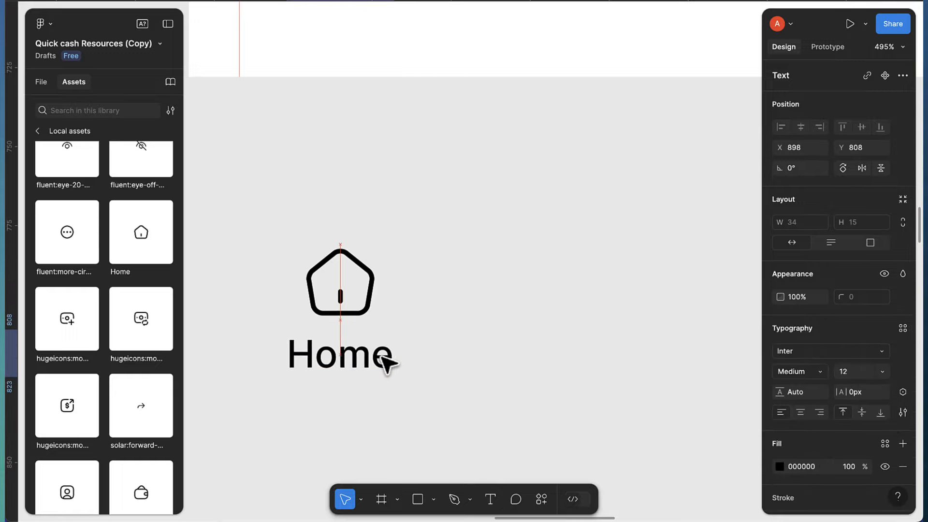
Colour both the icon and the Home label with the primary purple colour style
left_click(374, 291)
left_click(362, 356, "shift")
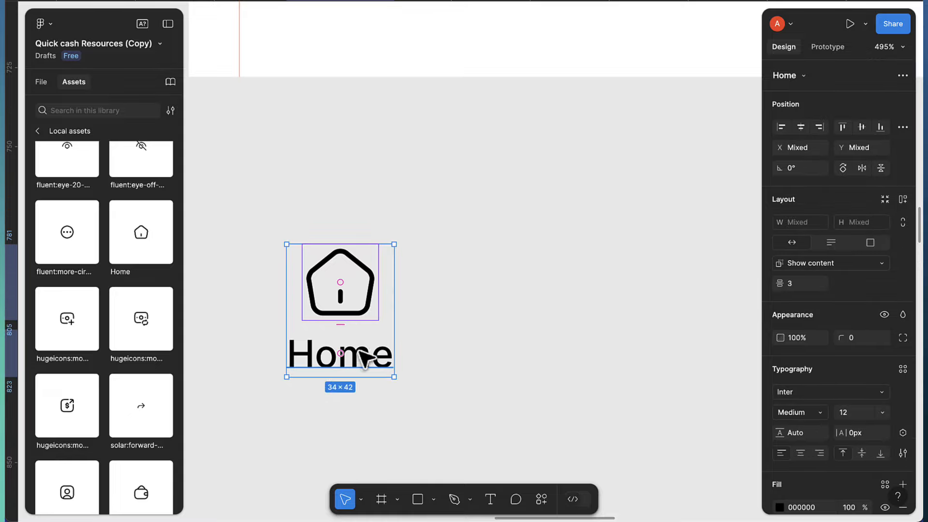
scroll(843, 402, "down", 5)
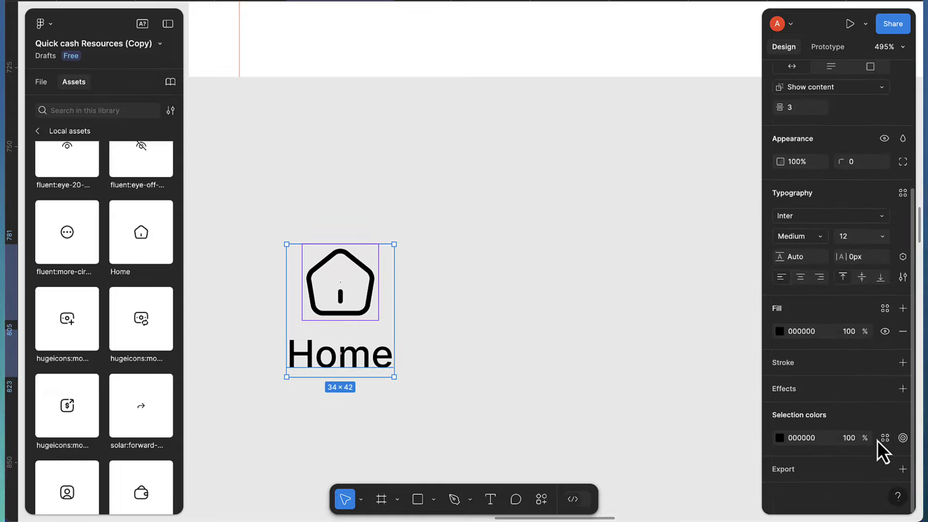
left_click(885, 438)
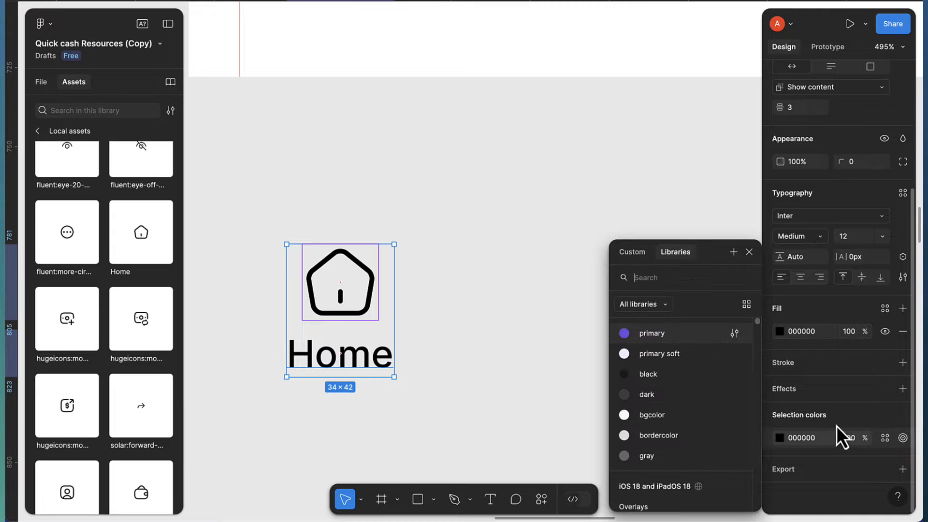
left_click(678, 337)
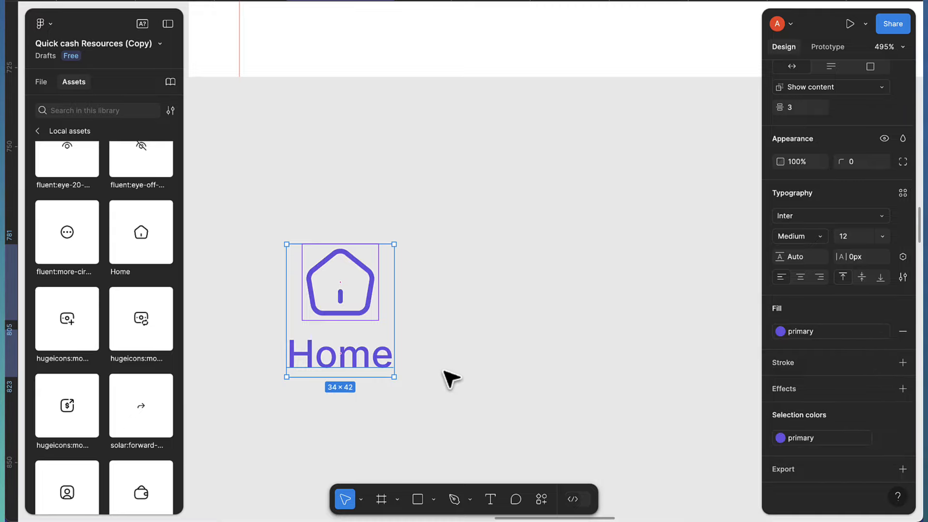
Wrap the icon and label in an auto-layout frame named 'Menu item' and make it a component
key("shift+a")
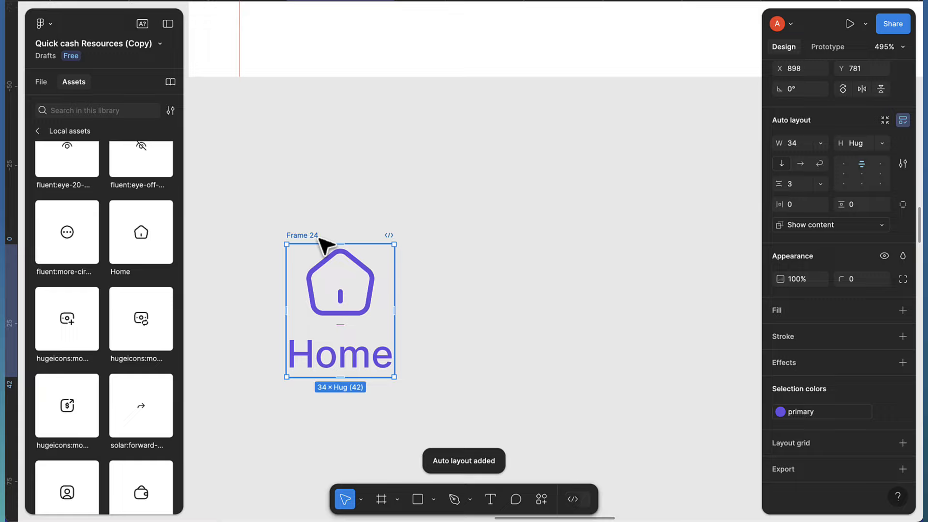
double_click(302, 235)
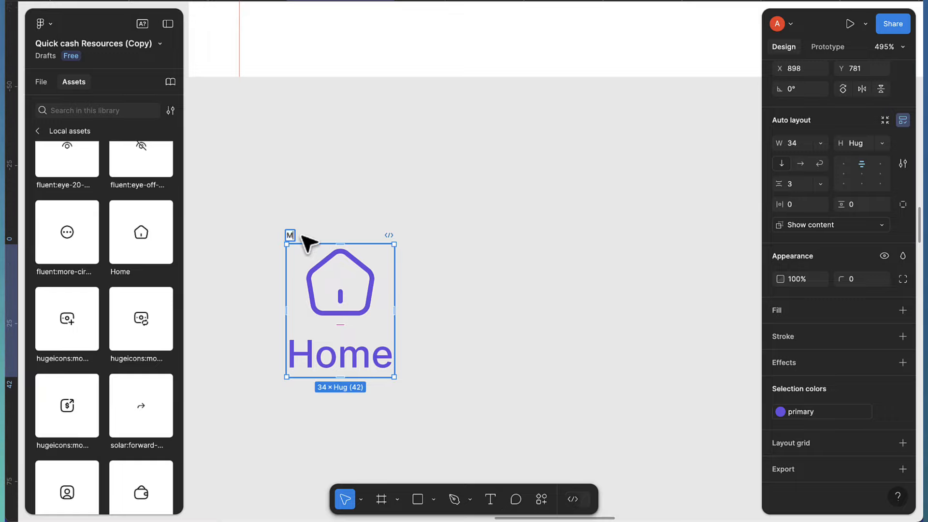
type("Menu item")
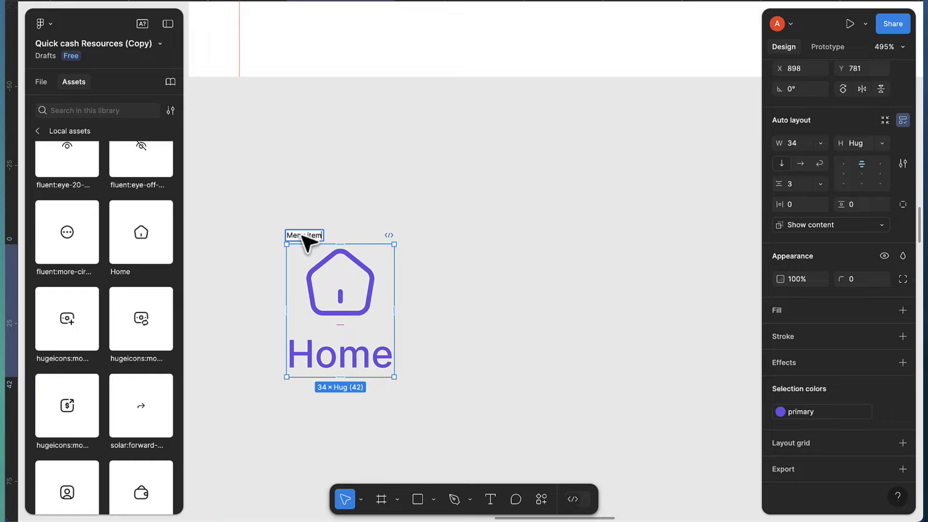
key("Return")
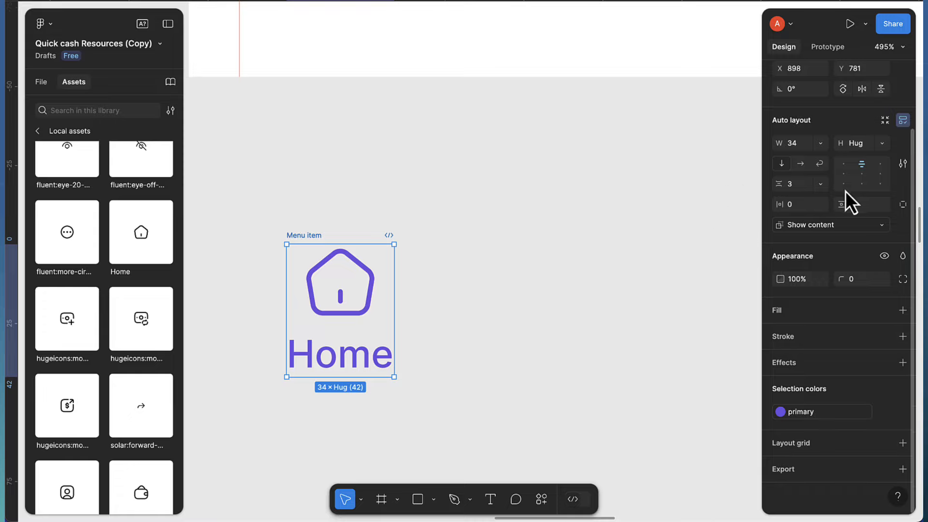
scroll(860, 212, "up", 2)
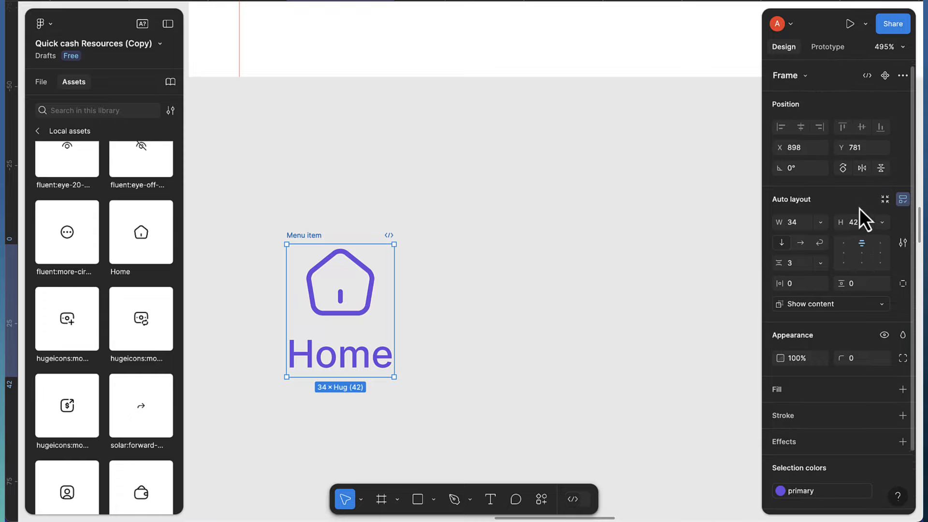
left_click(881, 76)
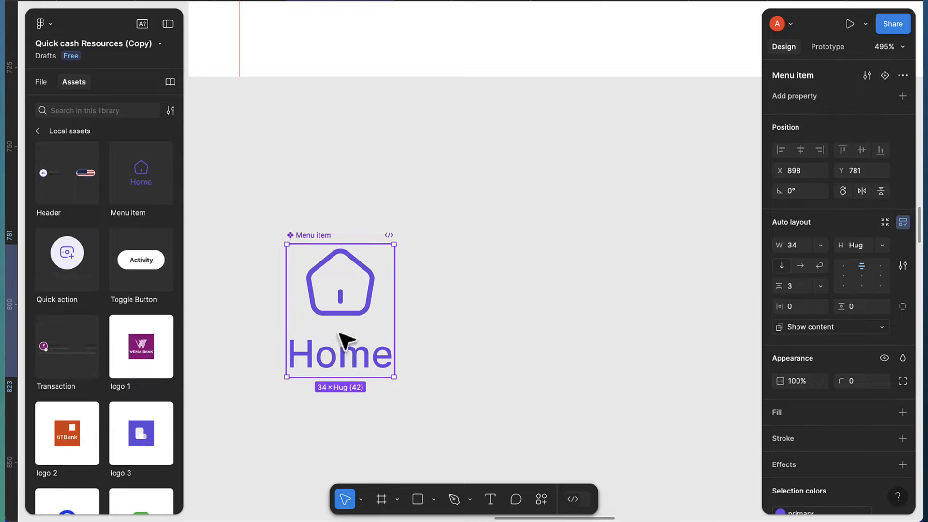
Expose the Home label's text as a 'title' text property
double_click(348, 362)
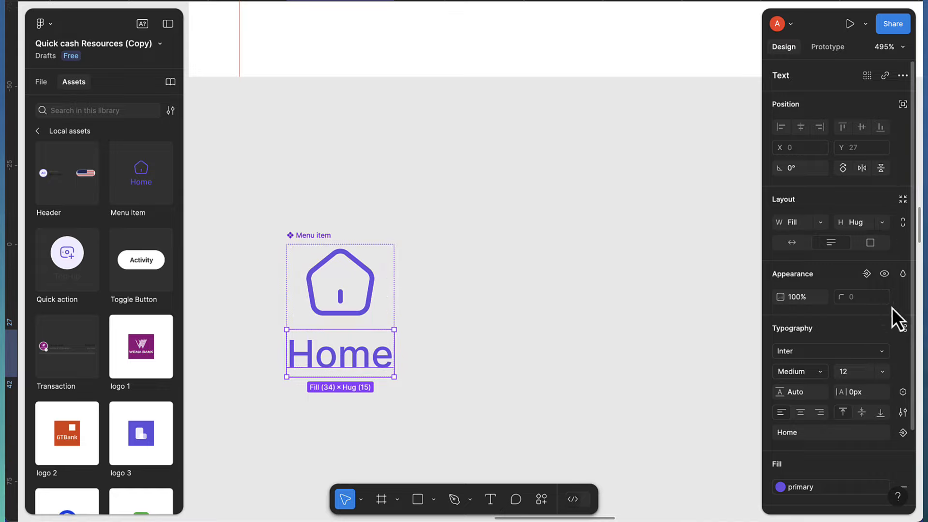
scroll(902, 381, "down", 3)
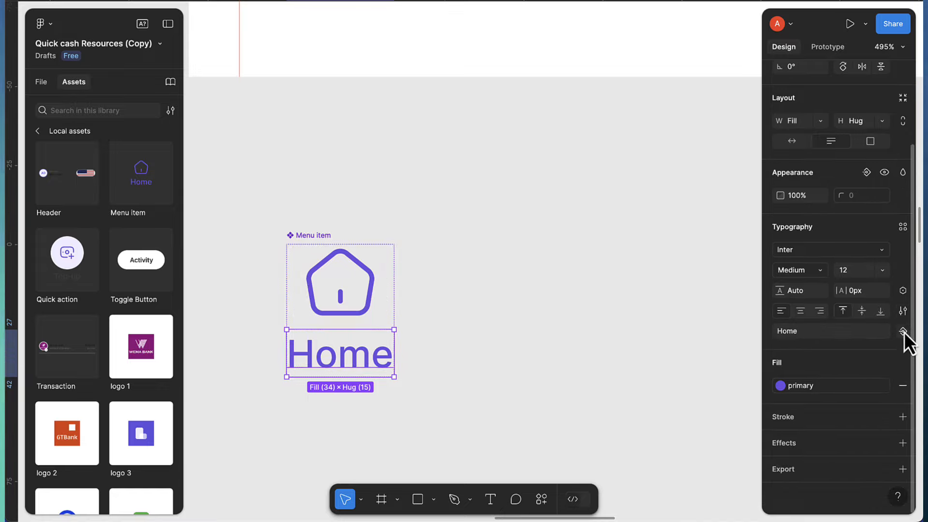
left_click(903, 332)
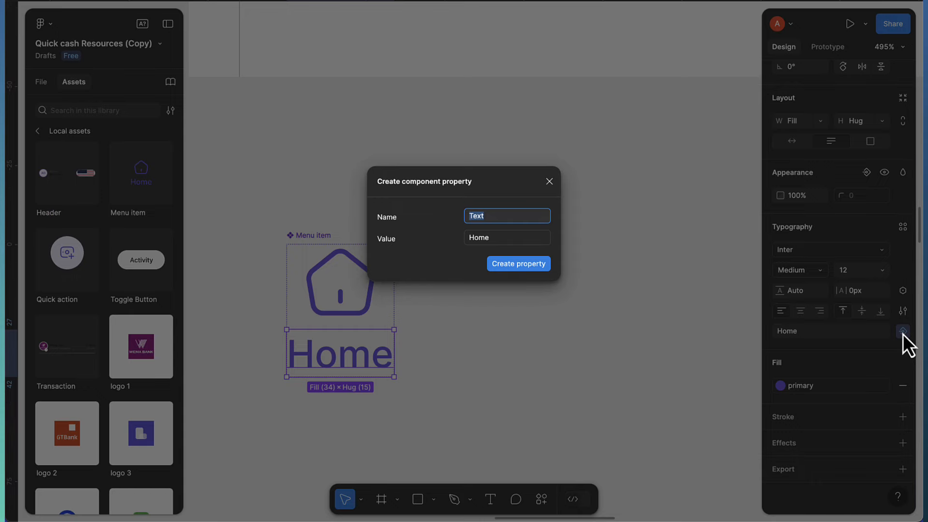
type("title")
key("Return")
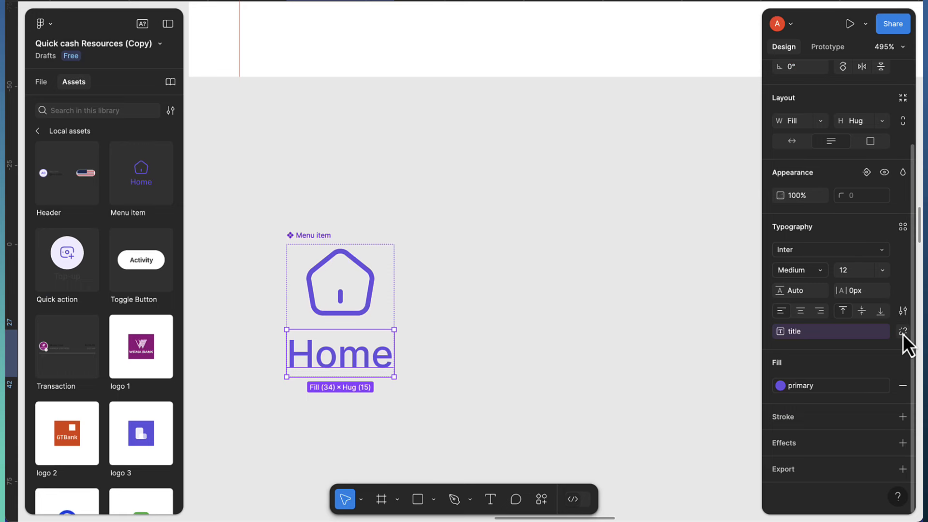
Add an 'icon' instance swap property for the house icon
left_click(362, 297)
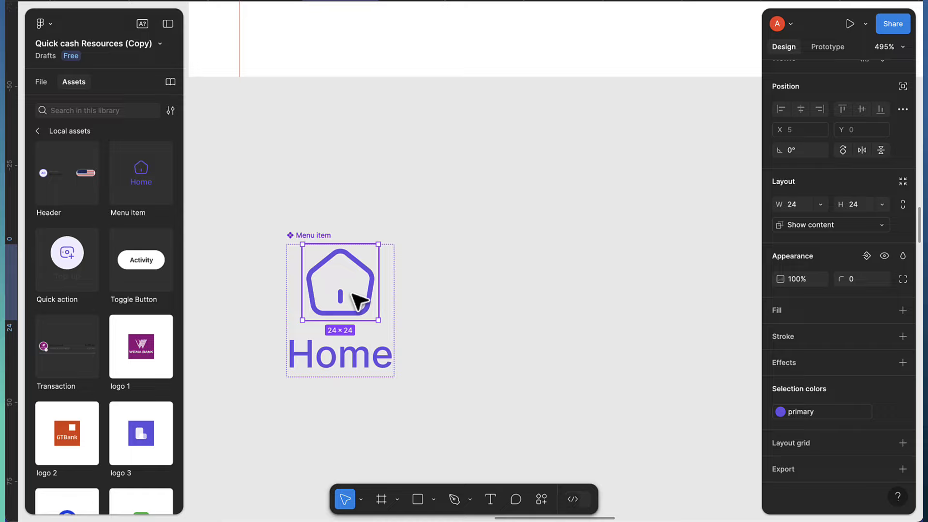
scroll(843, 285, "up", 1)
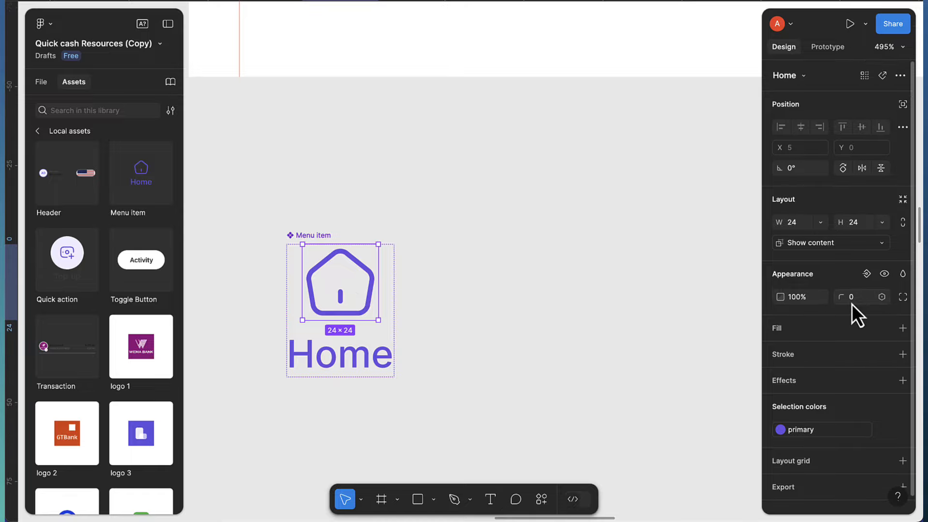
left_click(902, 77)
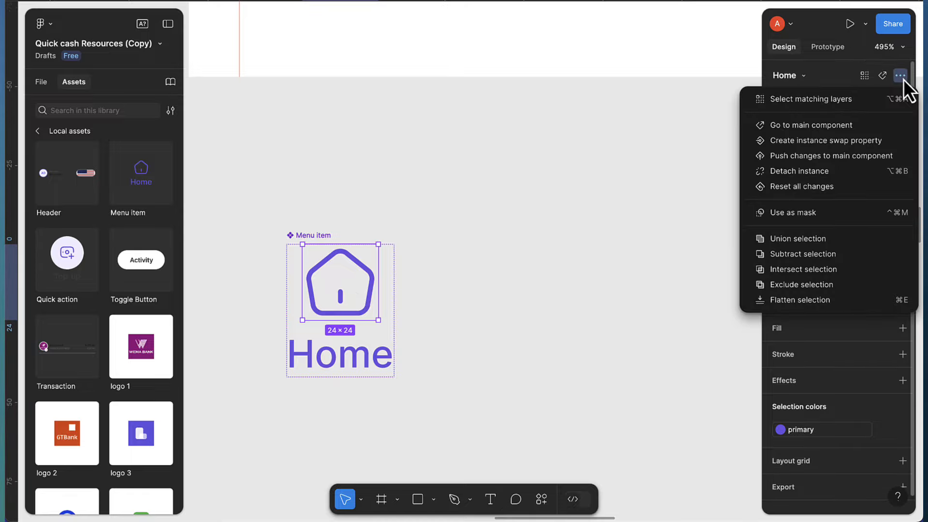
left_click(823, 145)
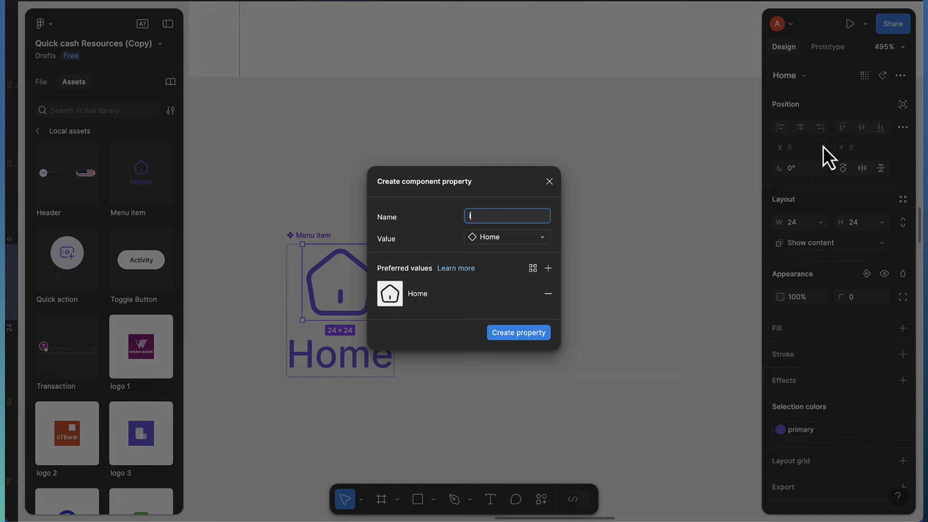
key("Return")
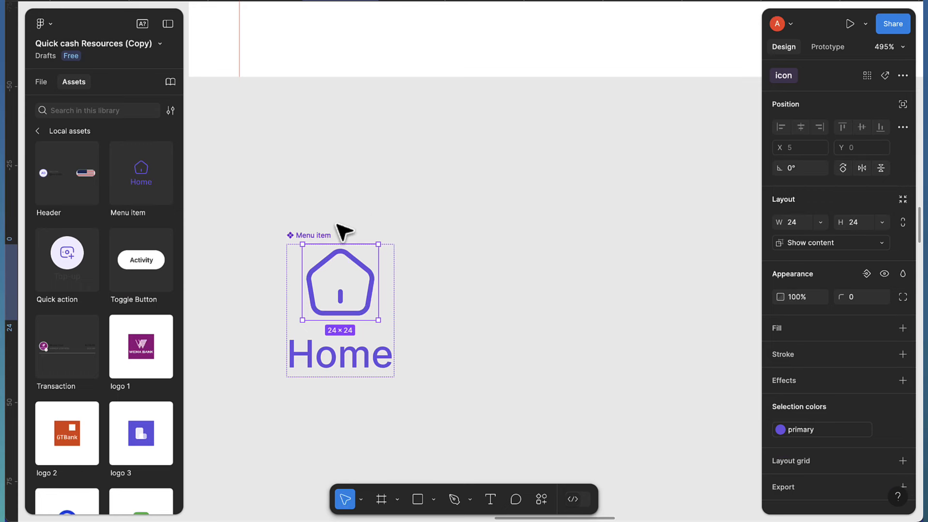
left_click(319, 235)
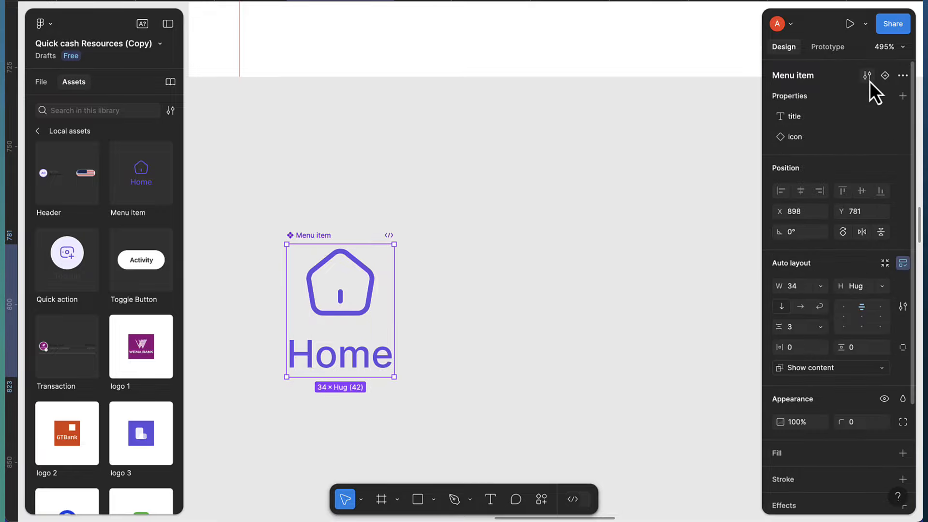
Add a second Menu item variant coloured with the dark style, and place an instance in the white bar
left_click(884, 76)
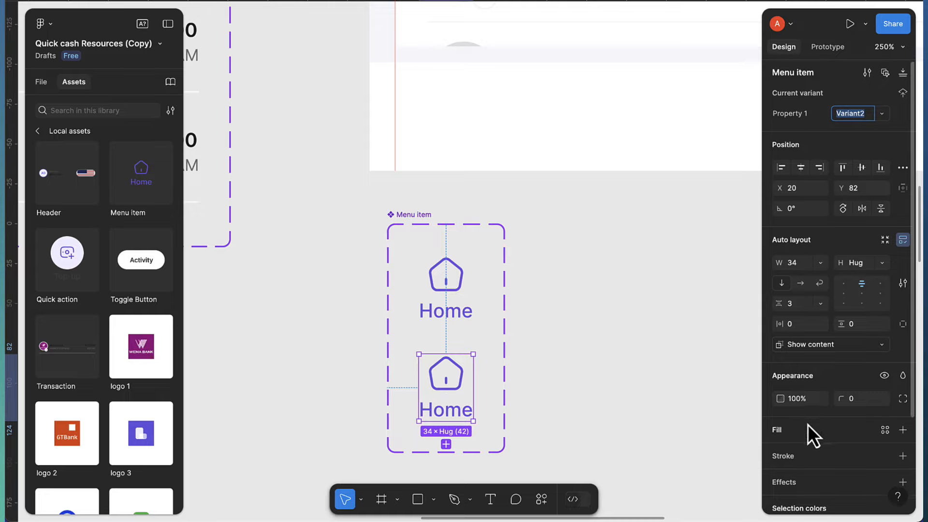
scroll(808, 424, "down", 3)
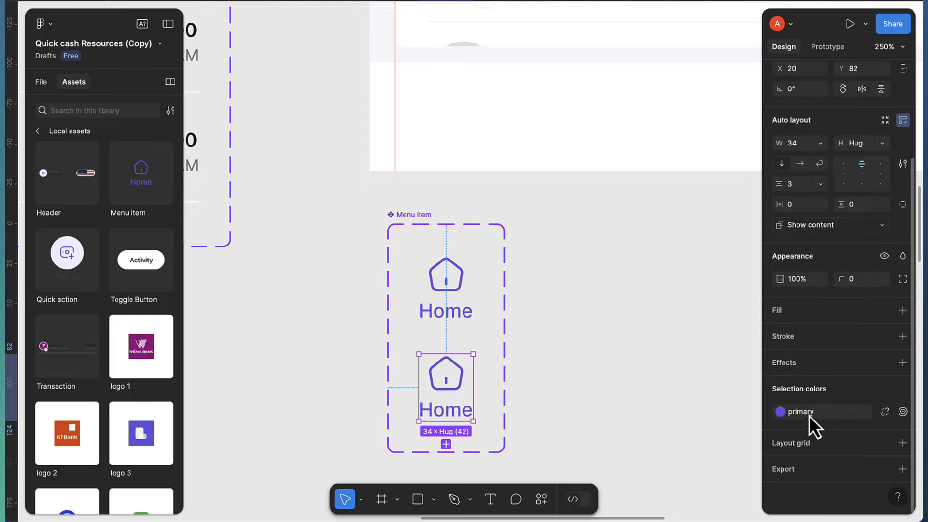
left_click(777, 413)
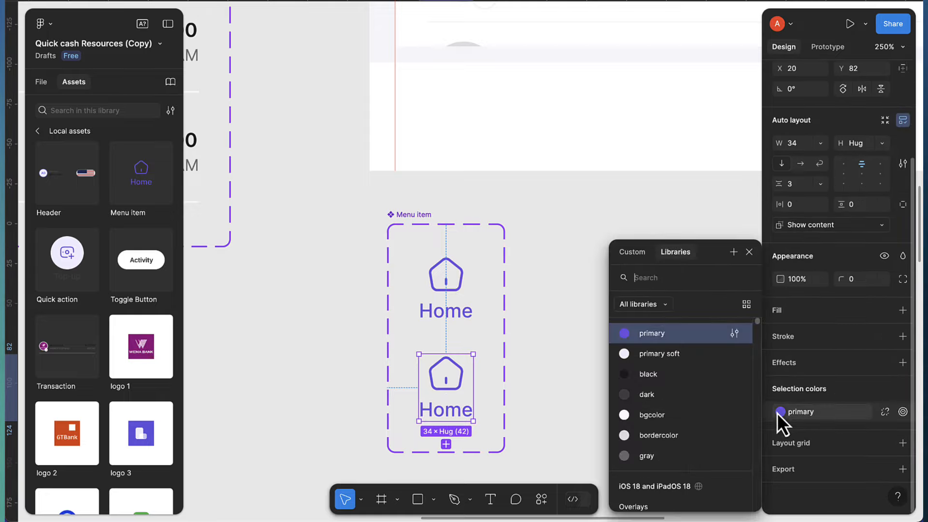
left_click(640, 396)
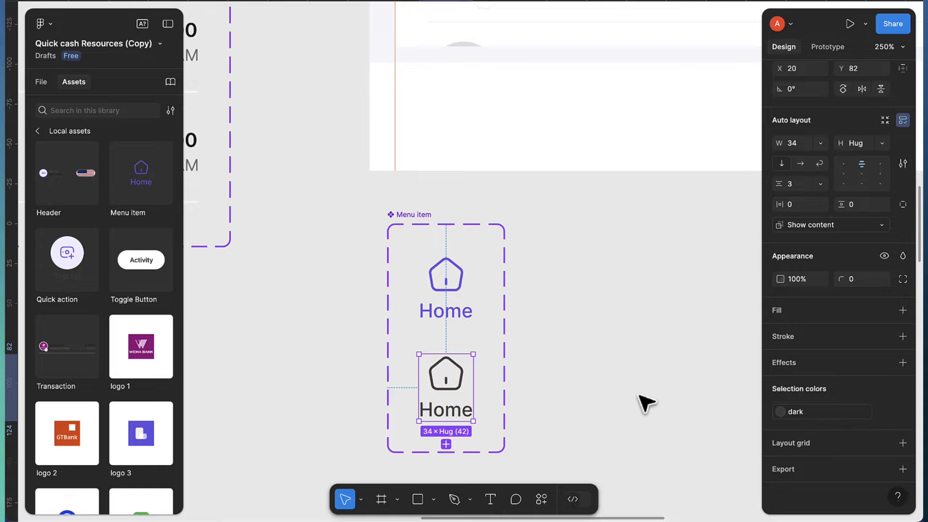
scroll(454, 394, "right", 4)
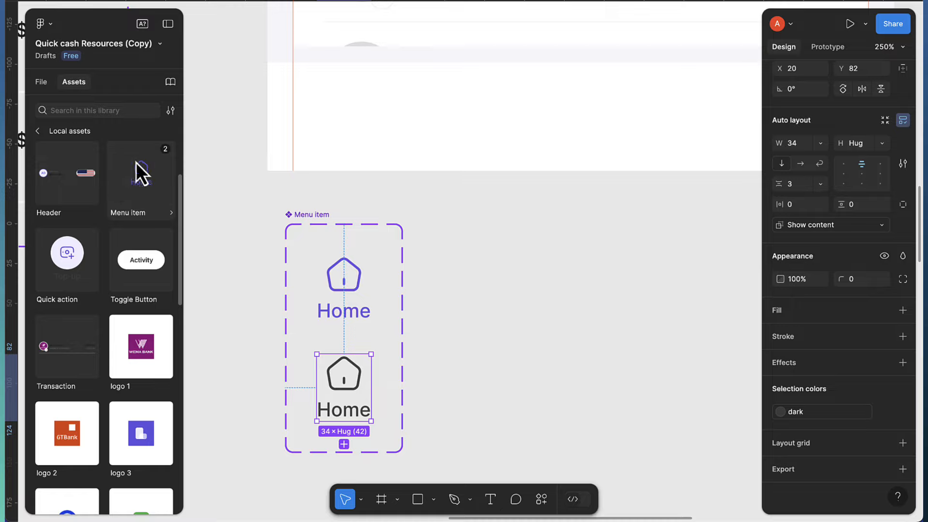
left_click_drag(136, 164, 457, 118)
Title the bar instances 'Cards' and, after duplicating, 'Wallets'
scroll(338, 103, "up", 4)
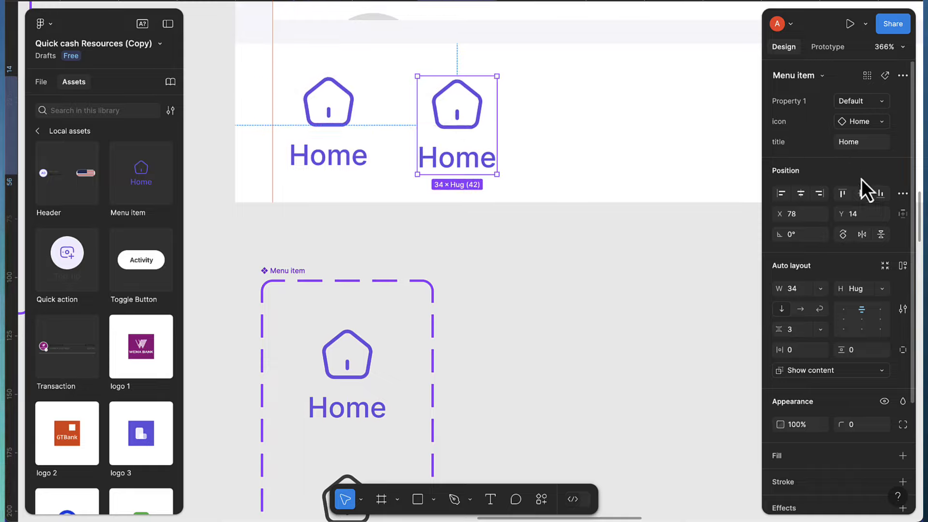
type("Cards")
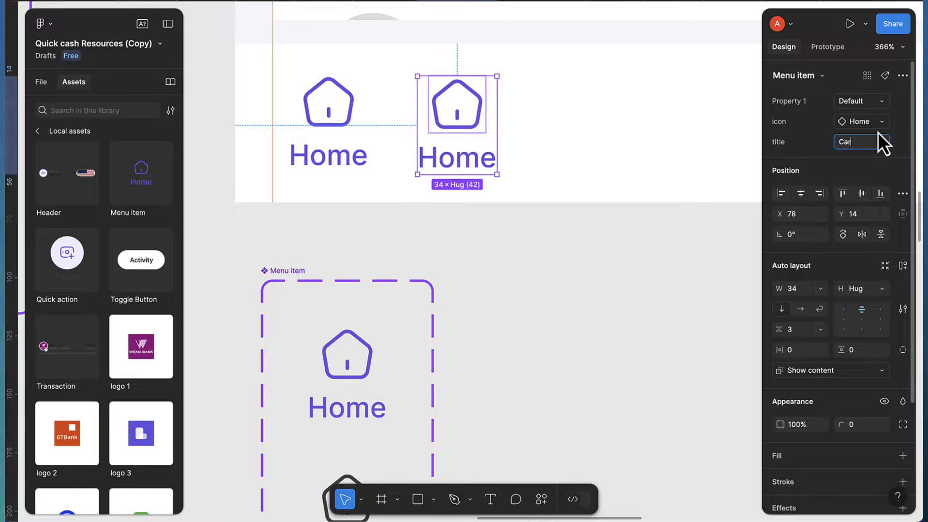
key("Return")
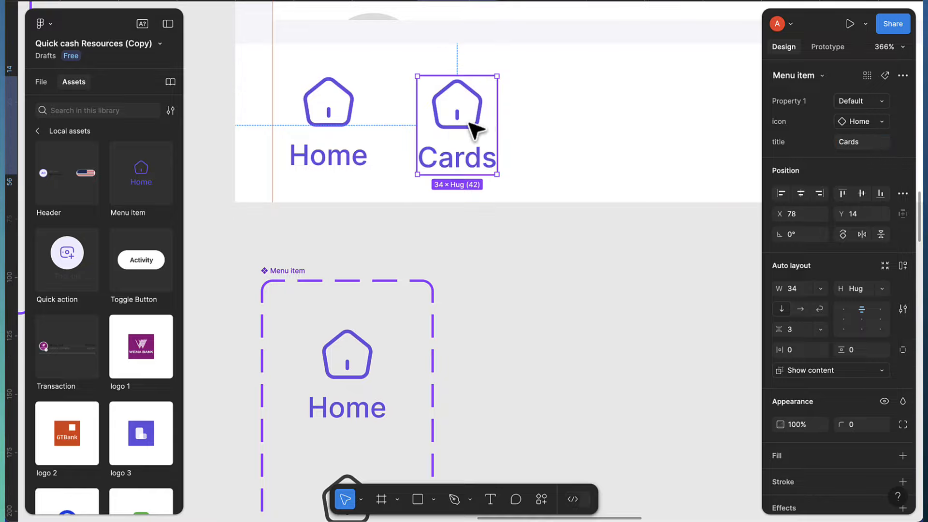
key("ctrl+d")
left_click(869, 143)
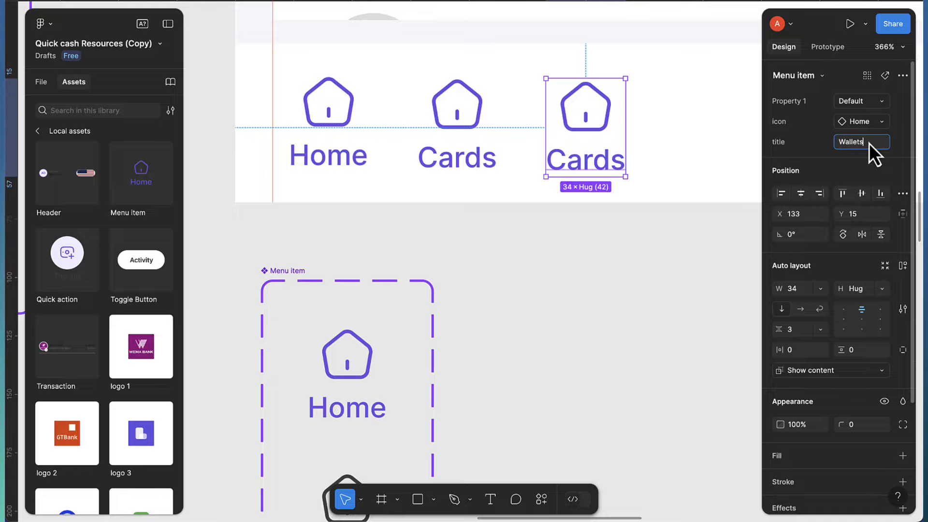
key("Return")
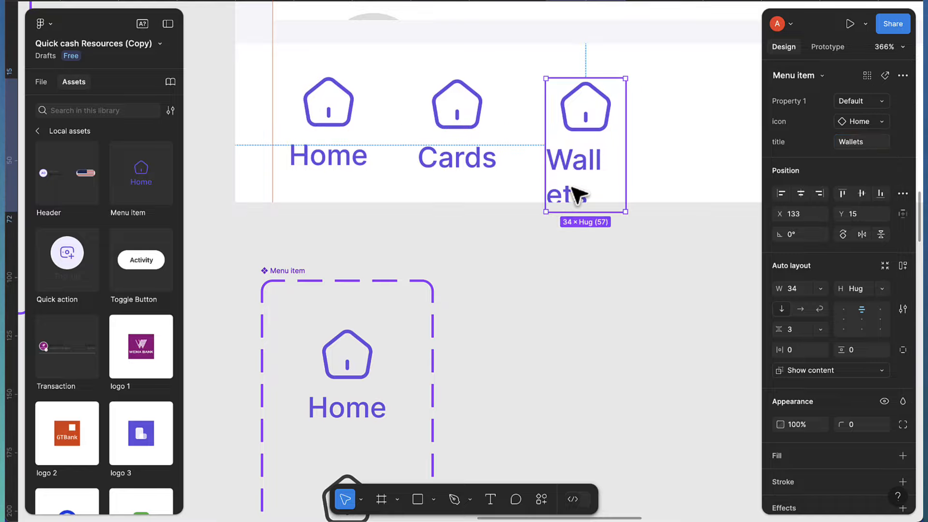
Make the Home labels in both variants hug their text width
scroll(483, 218, "down", 5)
double_click(363, 213)
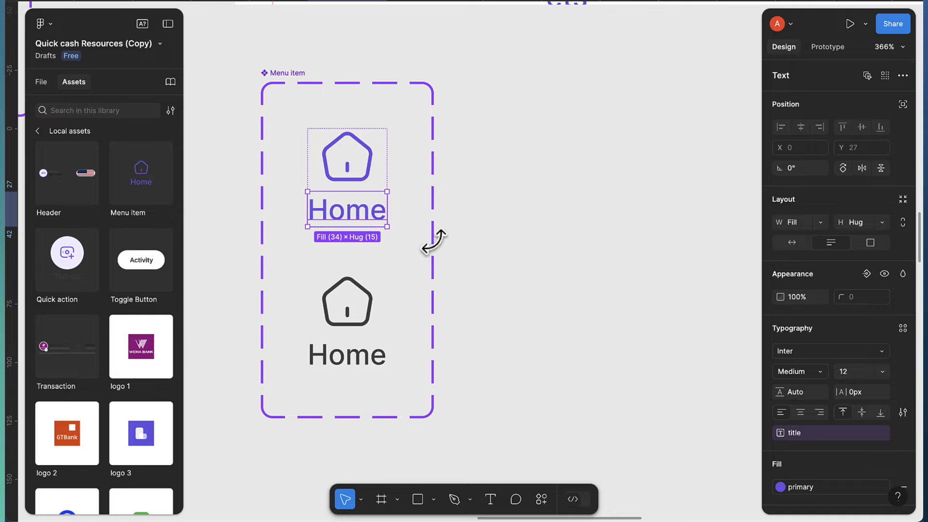
left_click(885, 77)
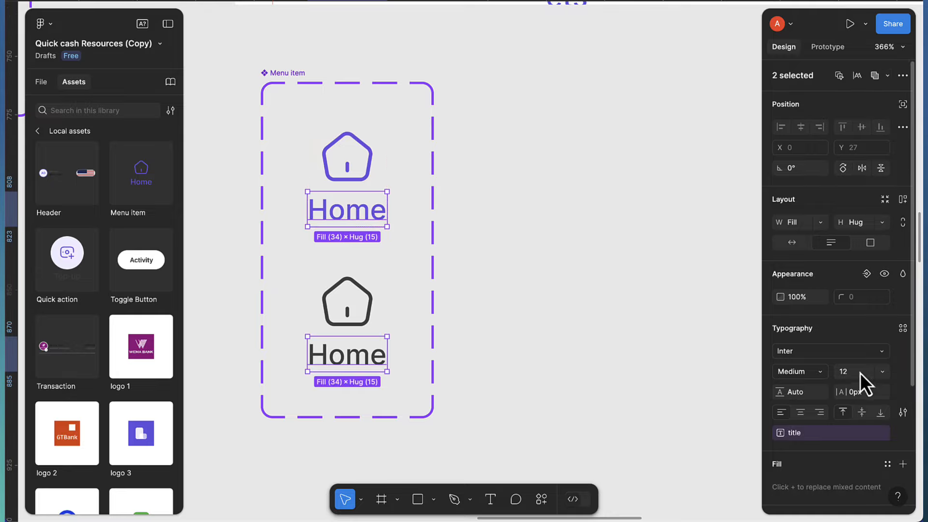
left_click(790, 243)
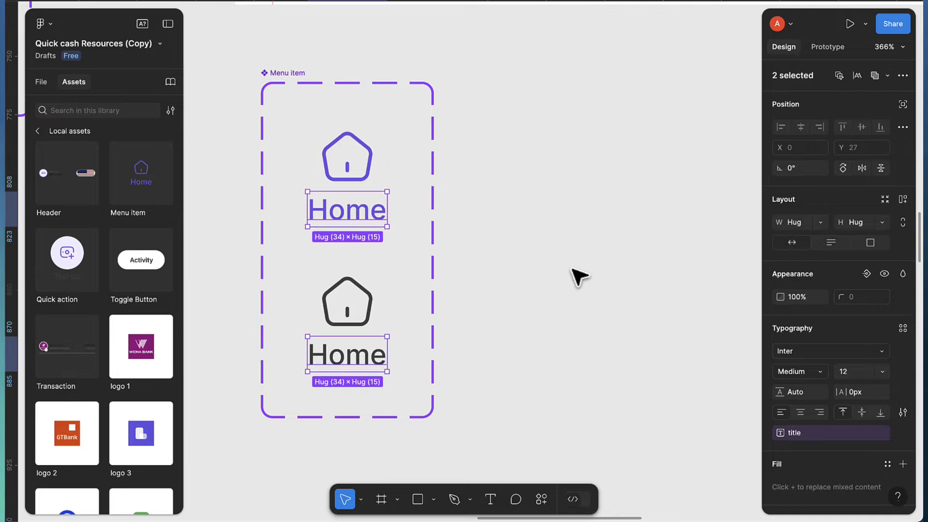
Copy the Wallets item to the bar's right end and title it 'Accounts'
scroll(576, 274, "up", 5)
left_click(670, 185)
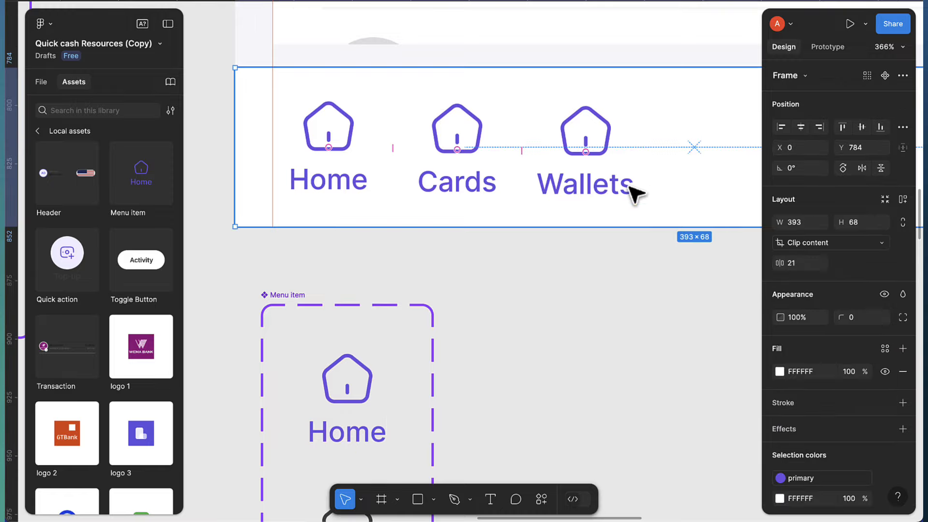
scroll(595, 192, "right", 2)
left_click(552, 185)
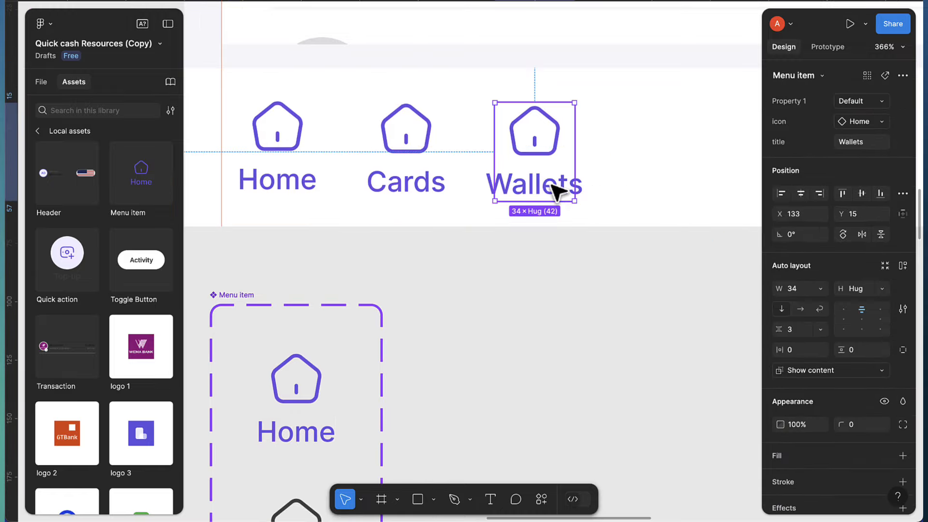
left_click_drag(556, 188, 701, 178)
type("Accounts")
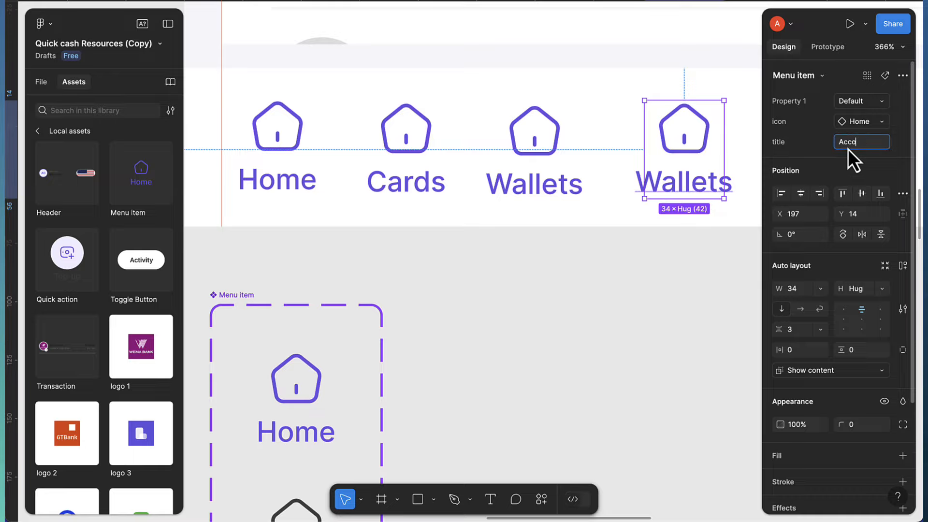
key("Return")
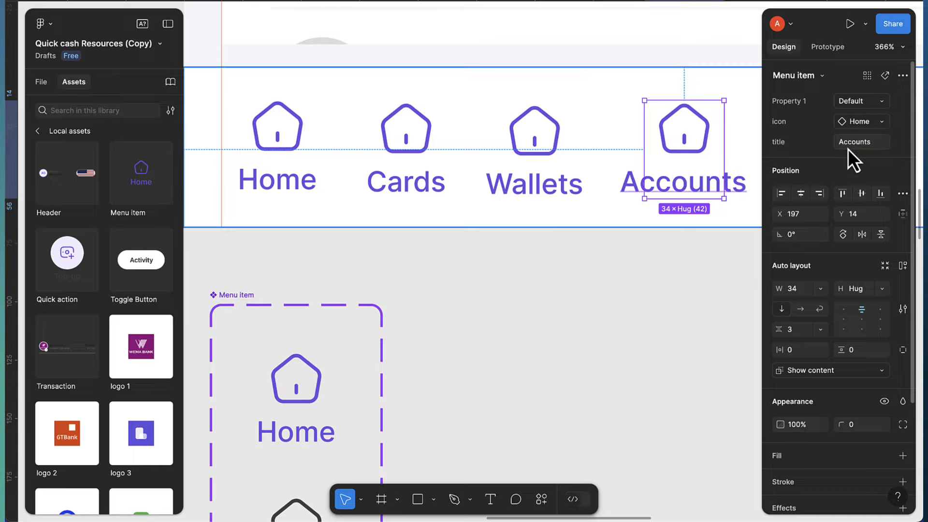
Switch the Cards, Wallets and Accounts items to Variant2
left_click(527, 162, "shift")
left_click(437, 158, "shift")
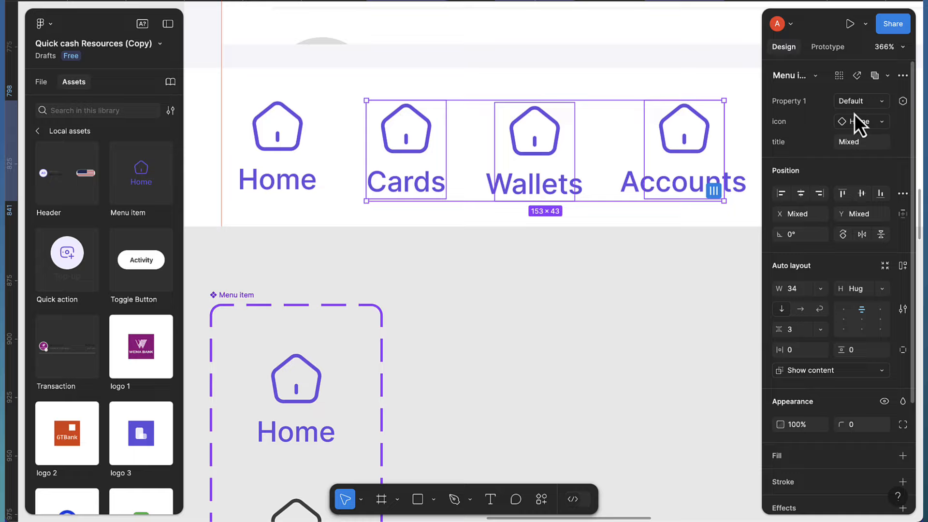
left_click(860, 103)
left_click(815, 119)
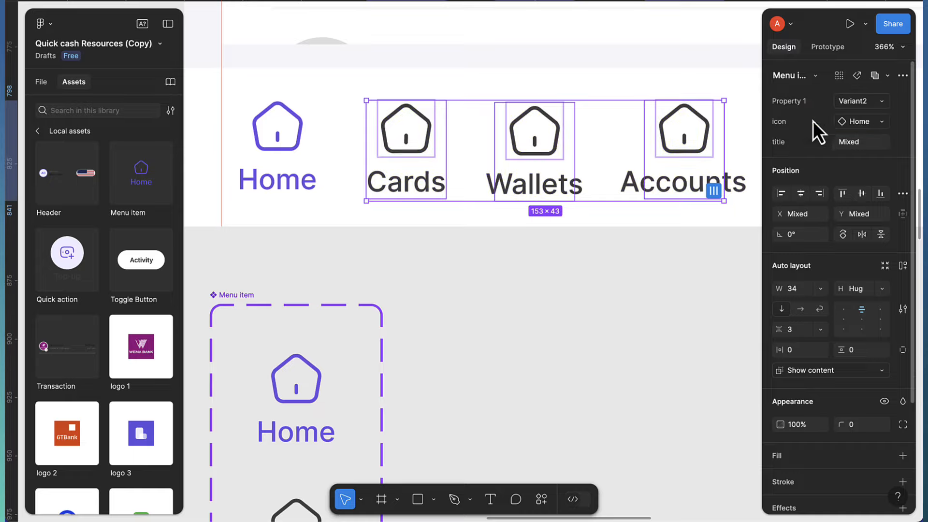
scroll(613, 229, "right", 3)
scroll(604, 199, "down", 2, "ctrl")
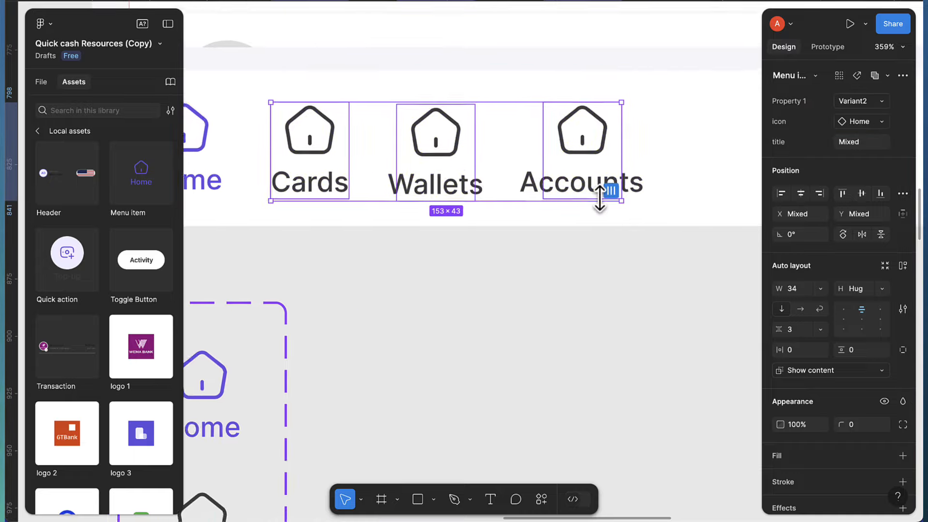
left_click(575, 246)
left_click(329, 163)
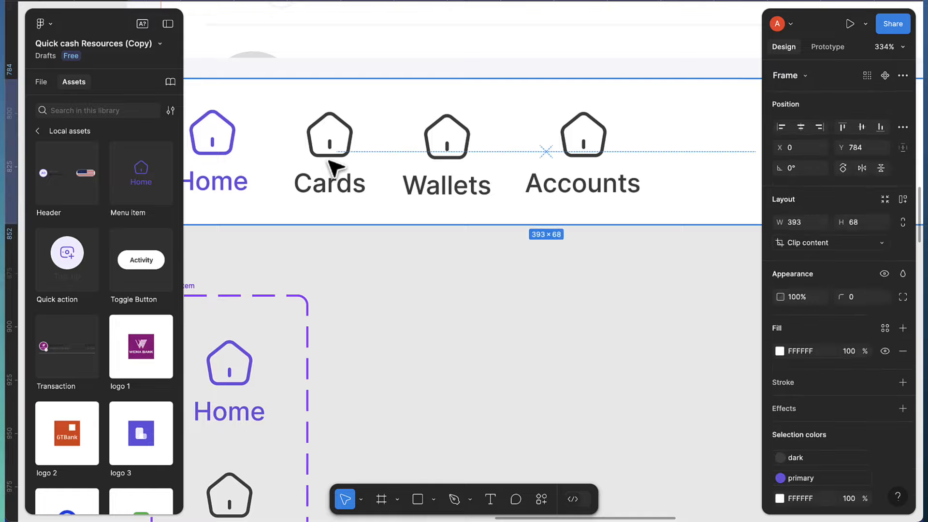
left_click(329, 163)
Swap the Cards item's icon to the card icon
left_click(846, 123)
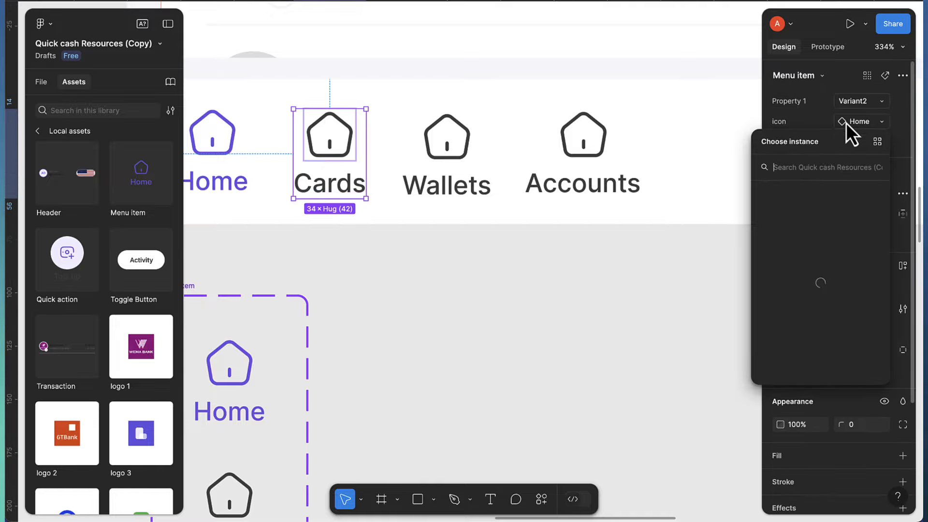
left_click(875, 125)
left_click(886, 125)
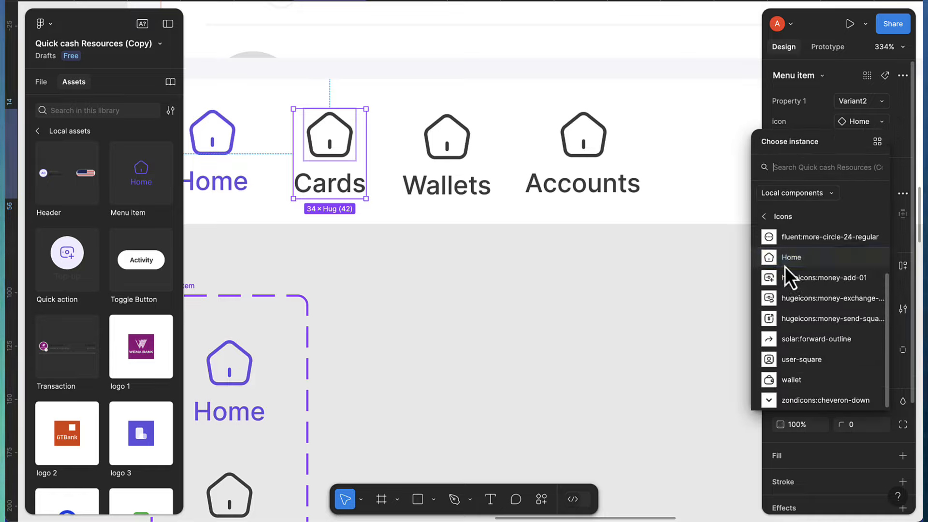
scroll(785, 264, "up", 1)
scroll(791, 280, "up", 1)
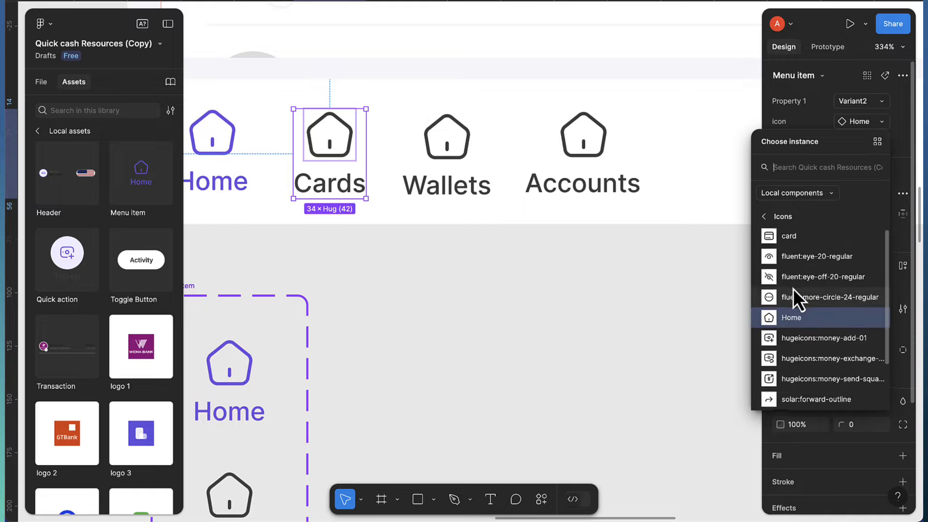
left_click(783, 239)
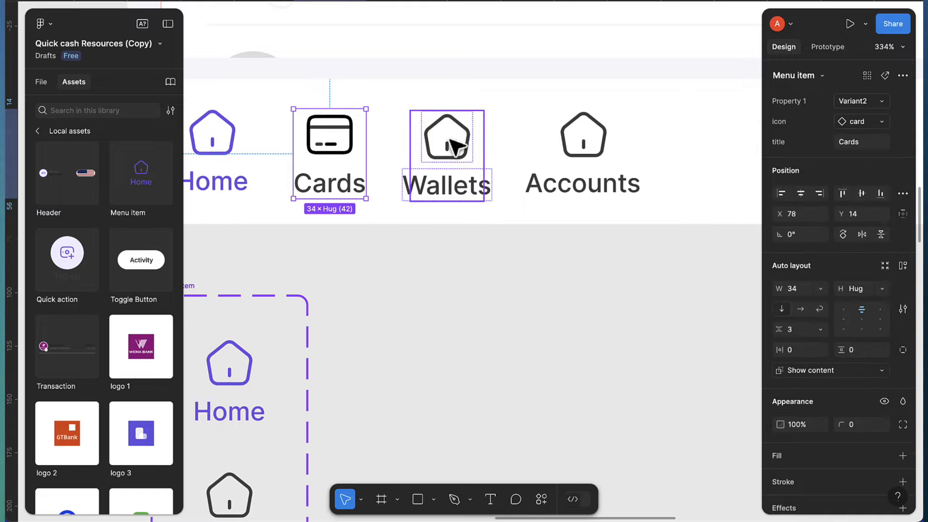
Swap the Wallets icon to wallet and the Accounts icon to user-square
left_click(467, 159)
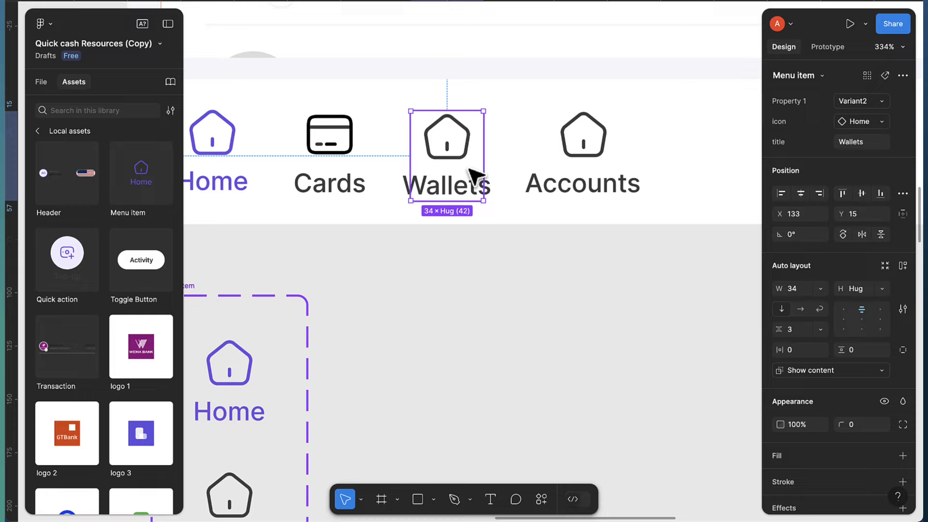
left_click(882, 123)
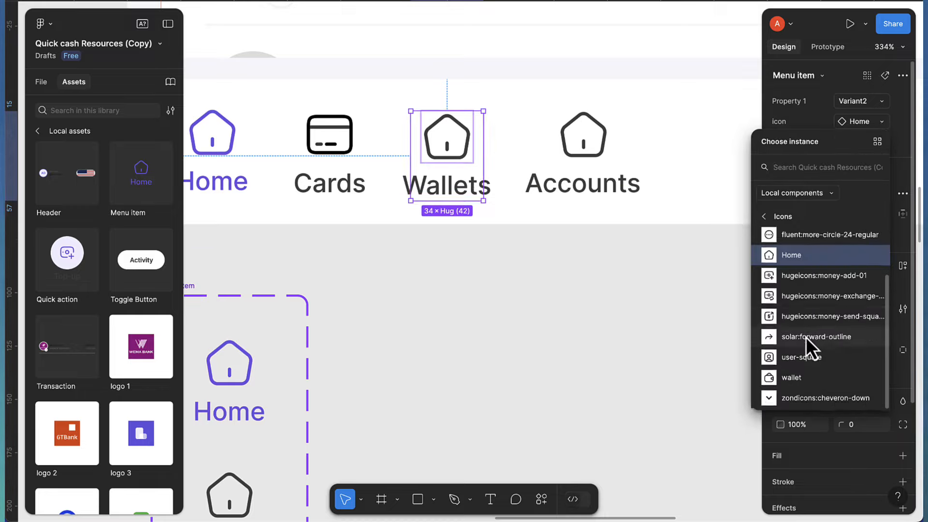
left_click(795, 373)
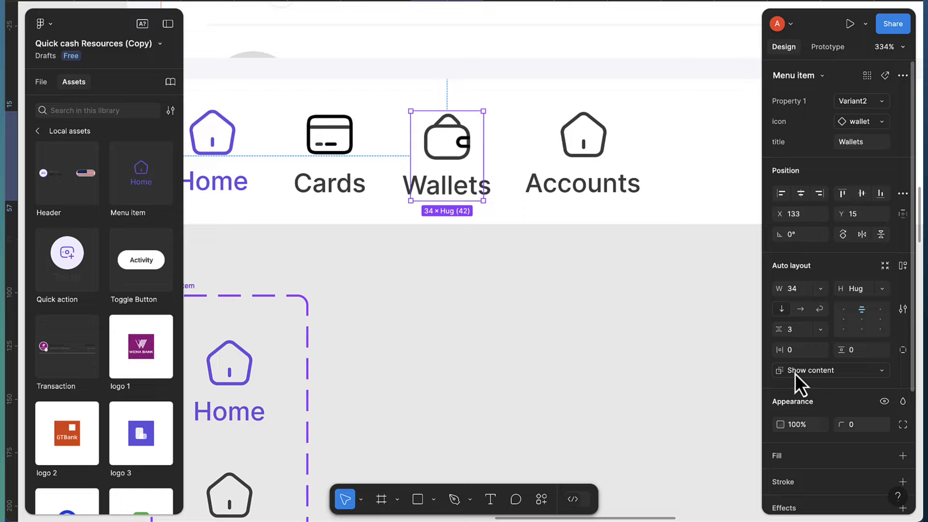
left_click(594, 158)
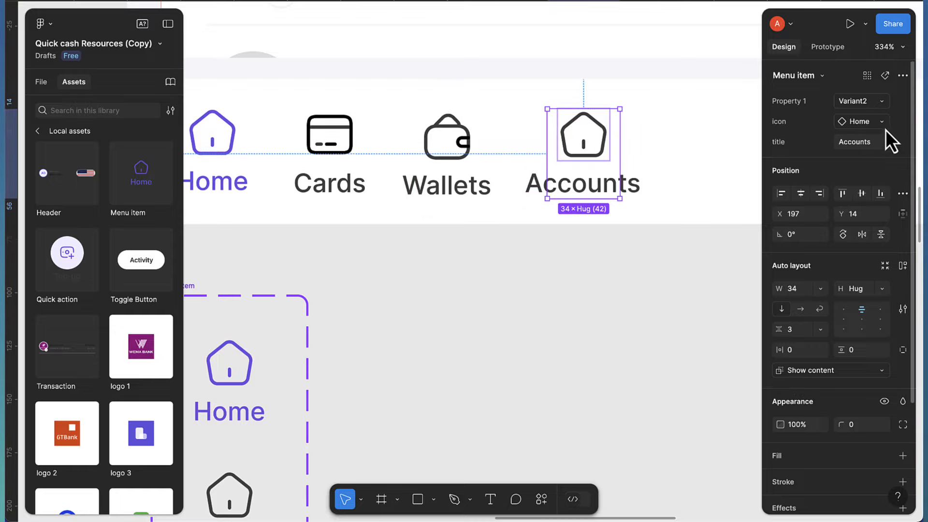
left_click(883, 123)
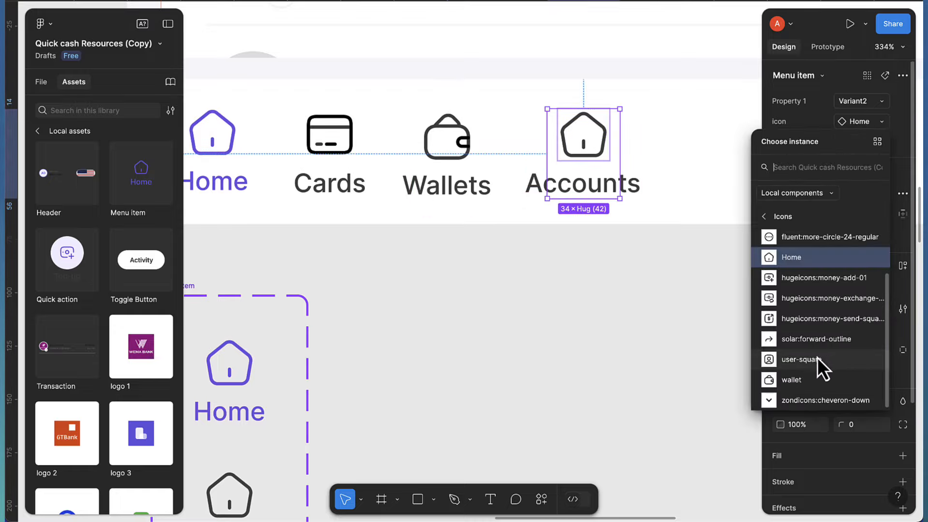
left_click(831, 362)
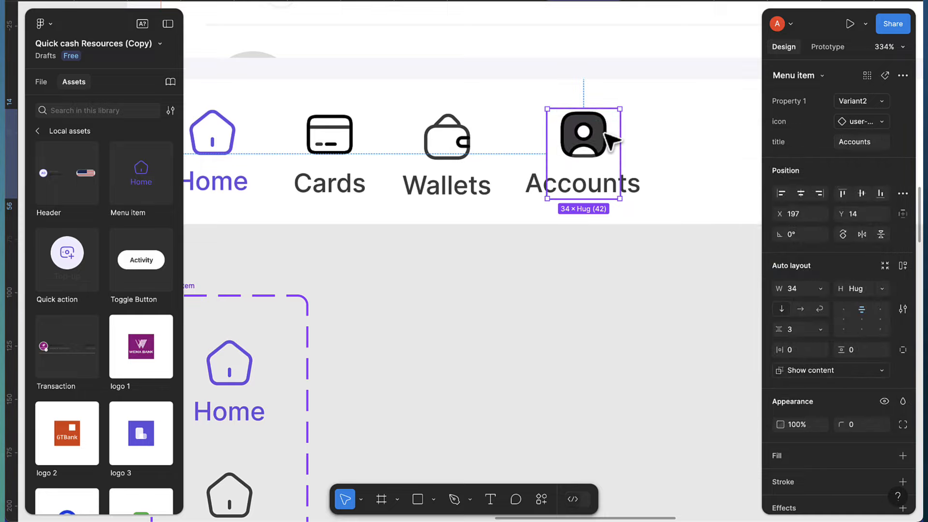
scroll(598, 139, "up", 3)
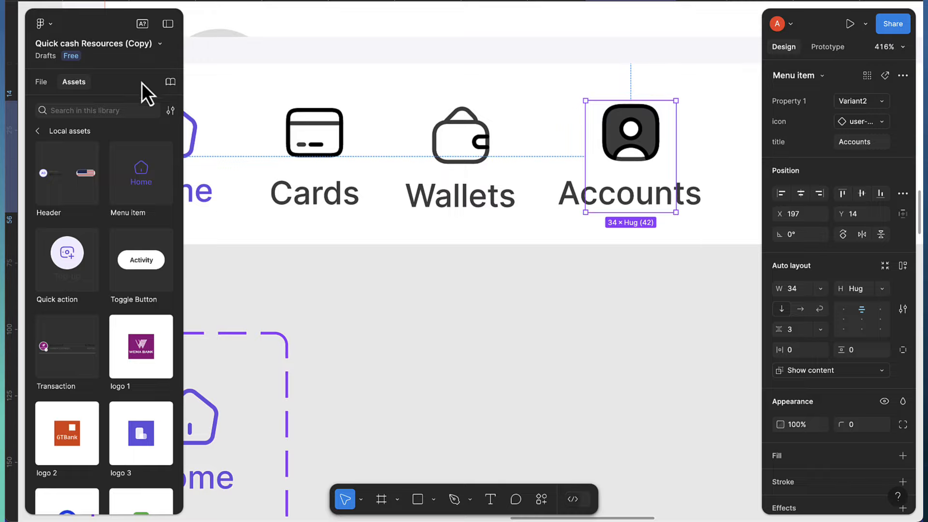
Expand the Accounts item's layers down to the user-square vectors and select the filled shape
left_click(41, 82)
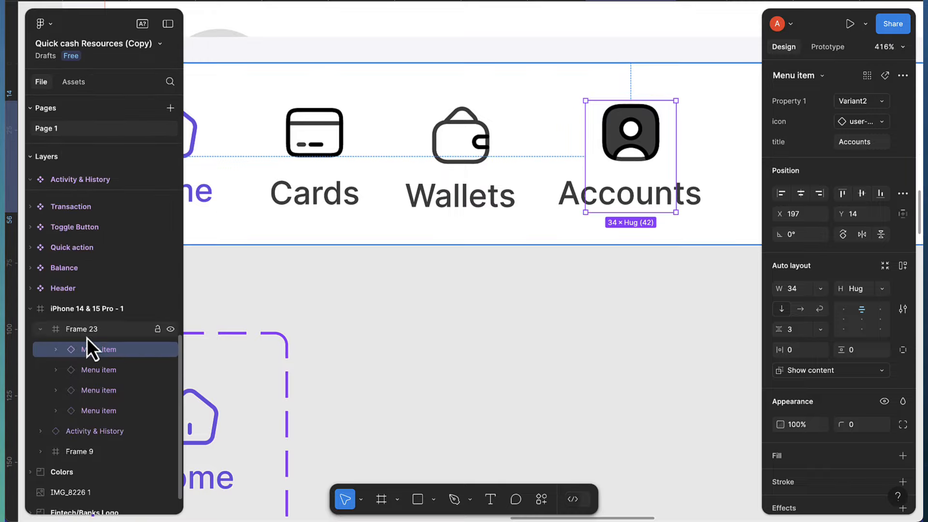
left_click(55, 355)
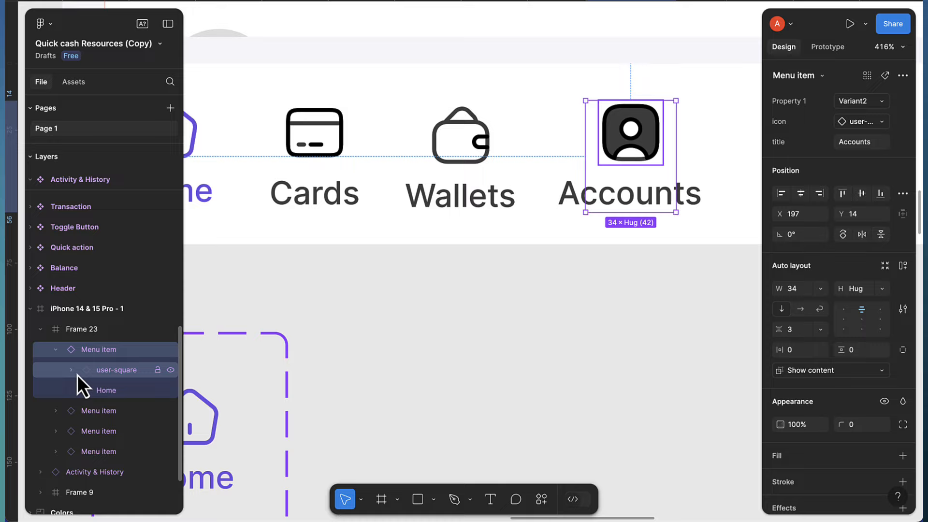
left_click(72, 372)
left_click(89, 393)
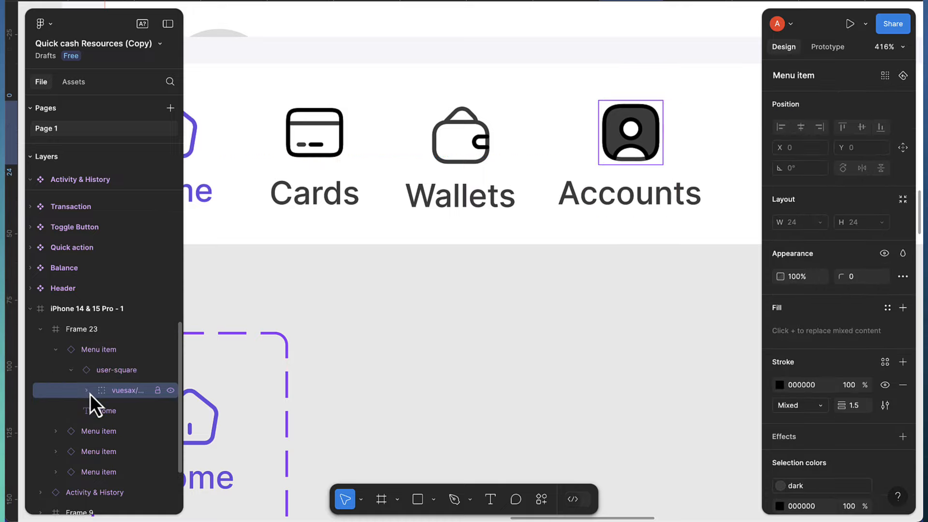
left_click(89, 392)
left_click(115, 412)
left_click(101, 411)
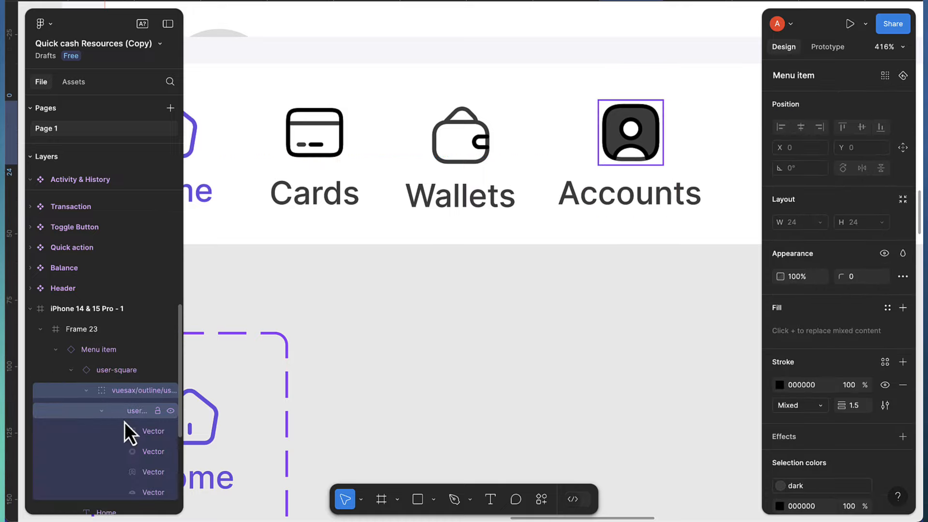
scroll(128, 411, "down", 4)
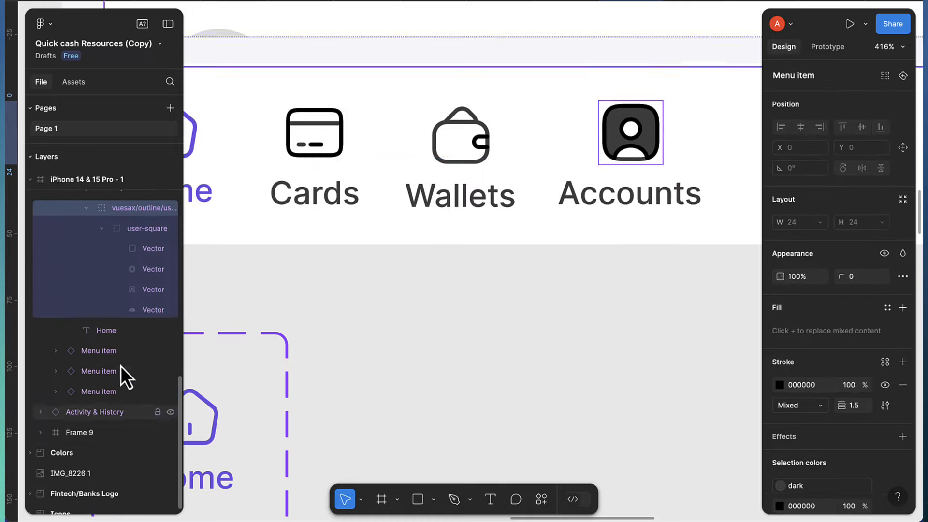
left_click(140, 294)
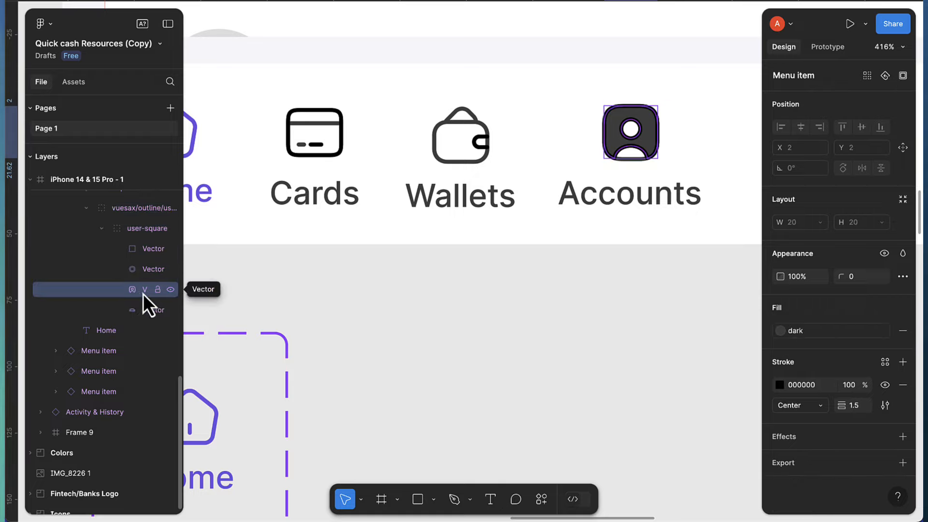
Remove that shape's fill and apply the dark colour style to its stroke
left_click(903, 331)
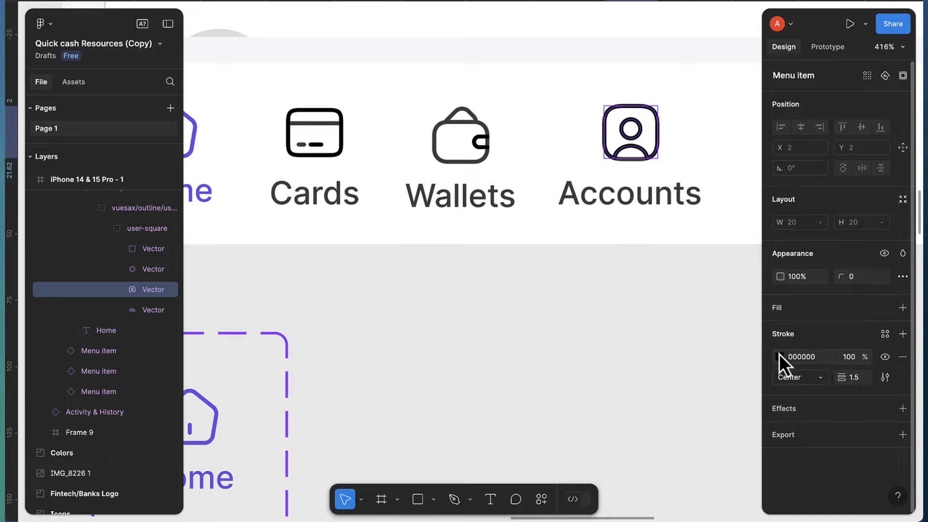
left_click(885, 335)
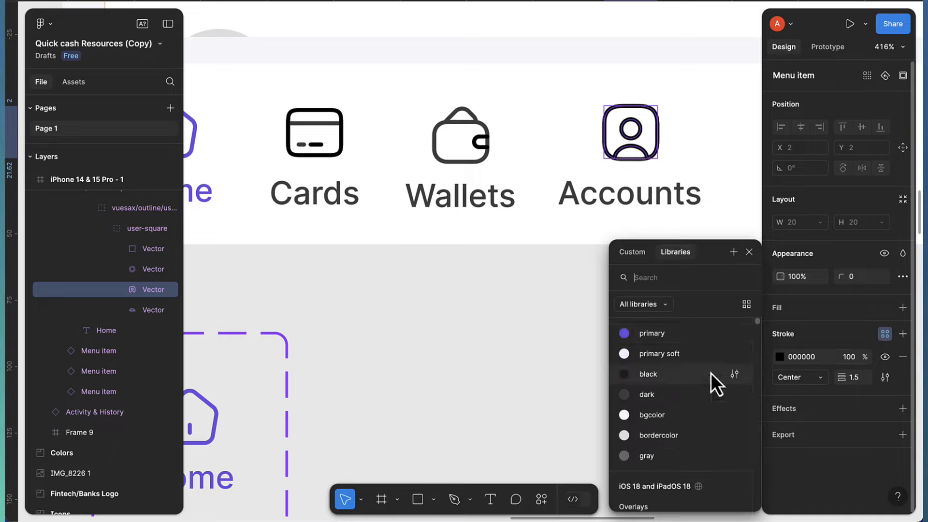
left_click(646, 395)
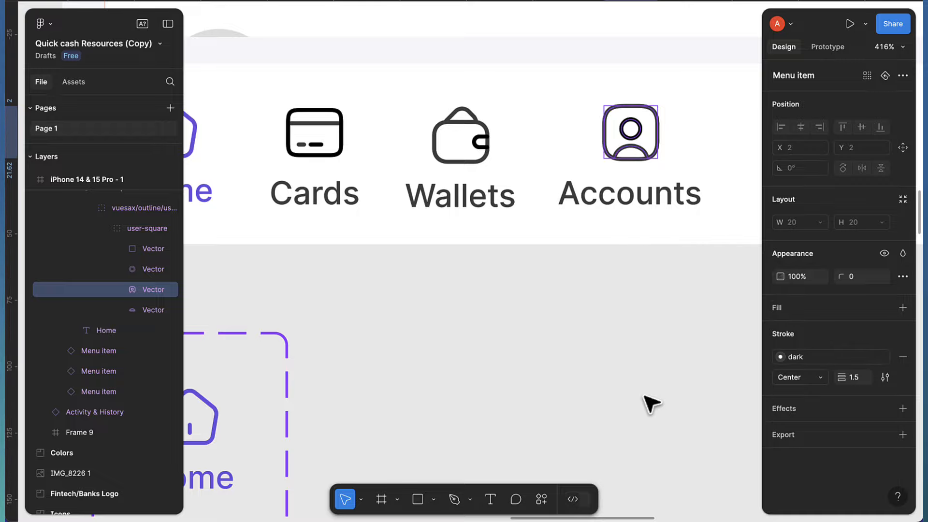
scroll(646, 141, "up", 5)
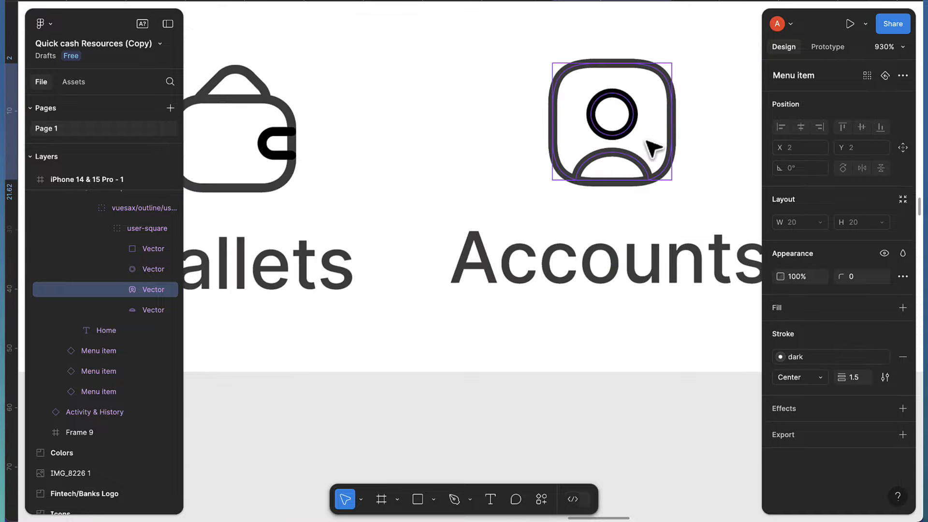
scroll(740, 271, "down", 3)
Replace the Accounts item's black 000000 with the dark colour style
left_click(696, 338)
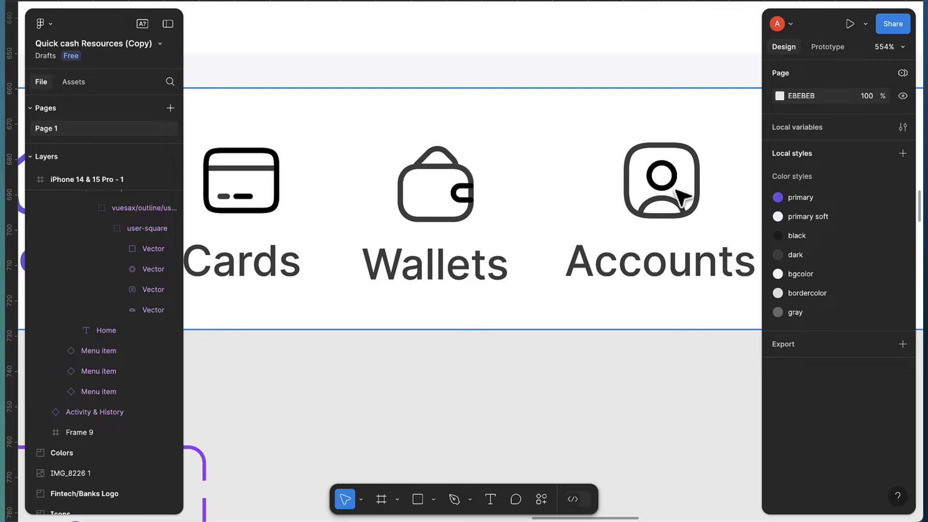
left_click(672, 223)
double_click(670, 218)
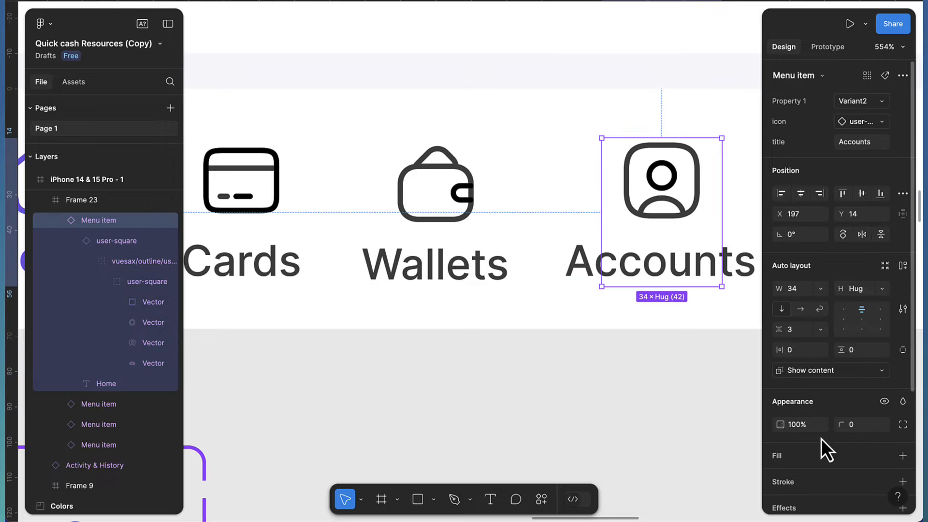
scroll(828, 428, "down", 3)
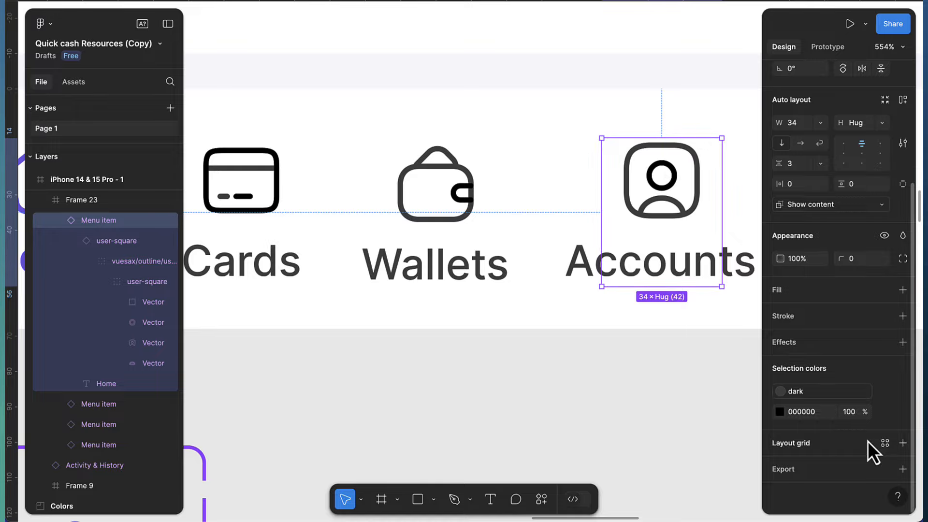
left_click(884, 412)
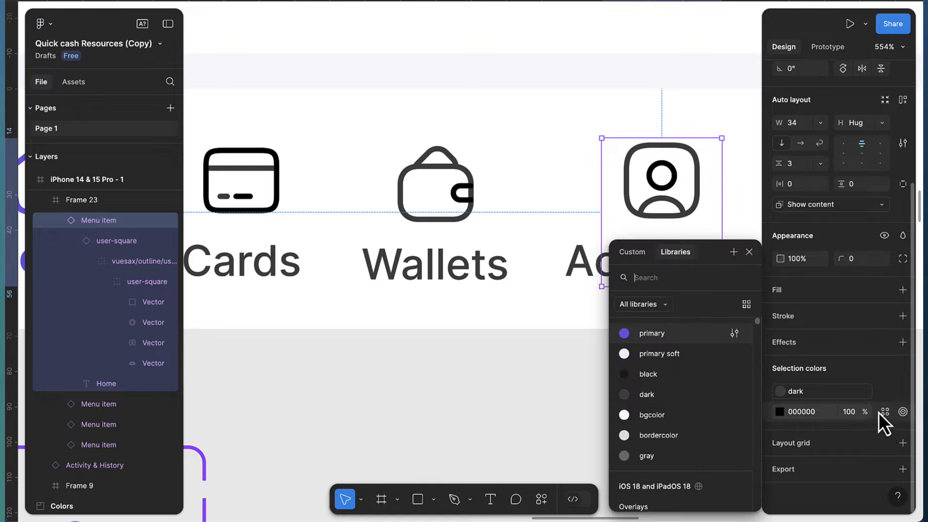
left_click(666, 392)
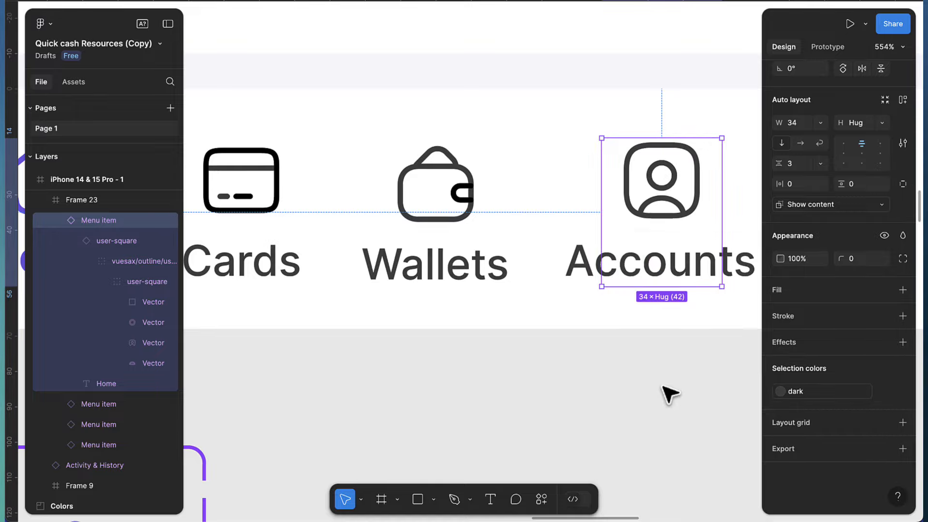
scroll(449, 210, "up", 3)
Replace black 000000 with the dark style in the Wallets and Cards items
left_click(490, 205)
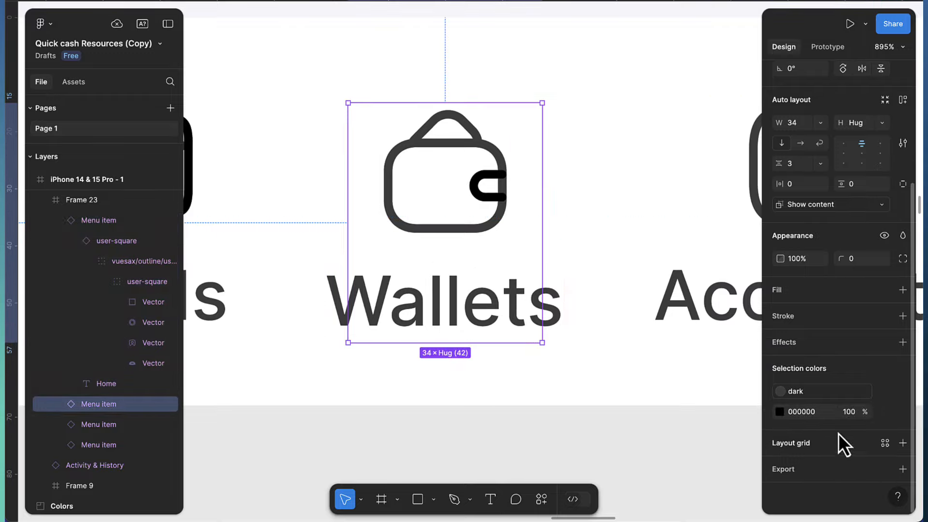
left_click(884, 412)
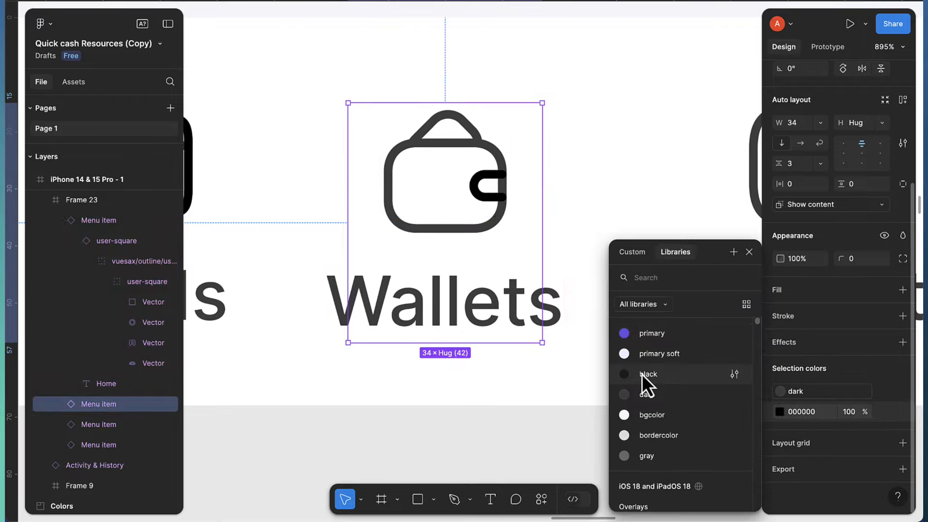
left_click(648, 392)
scroll(514, 332, "down", 5)
scroll(421, 311, "left", 2)
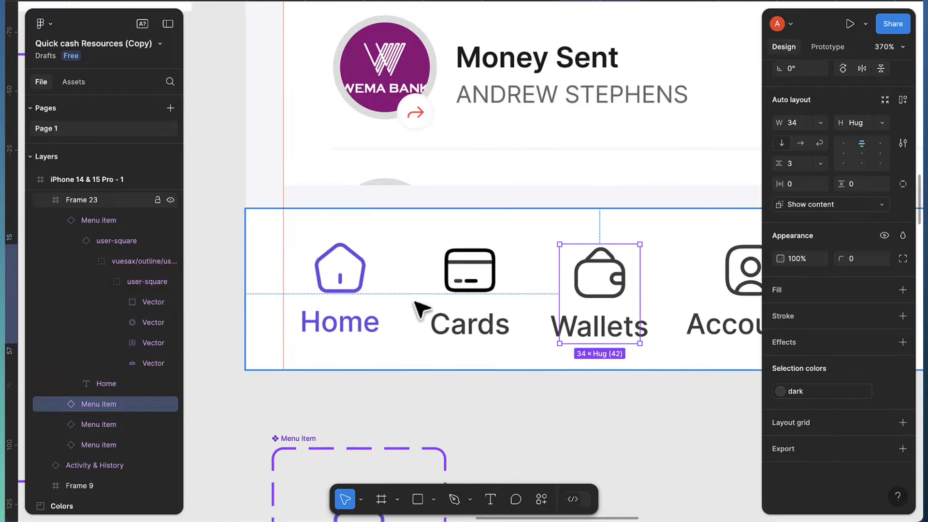
scroll(448, 302, "up", 6)
left_click(542, 285)
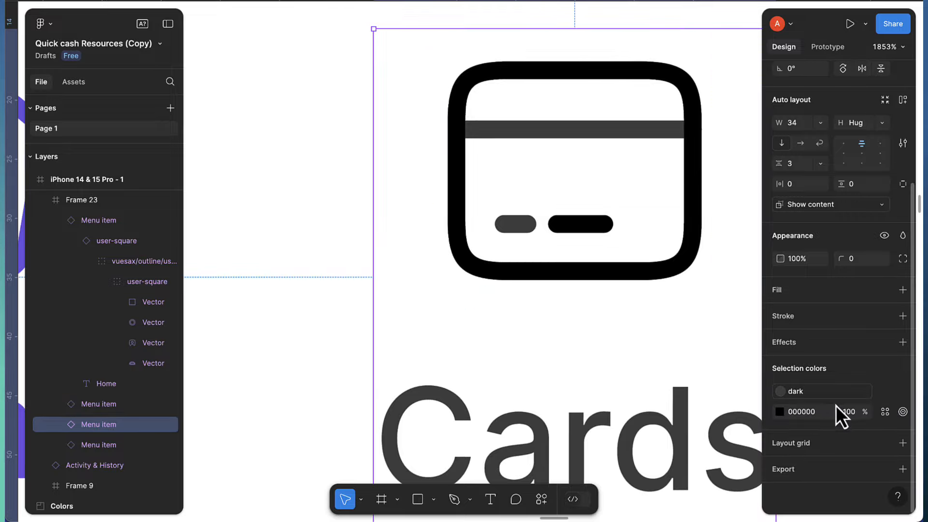
left_click(882, 412)
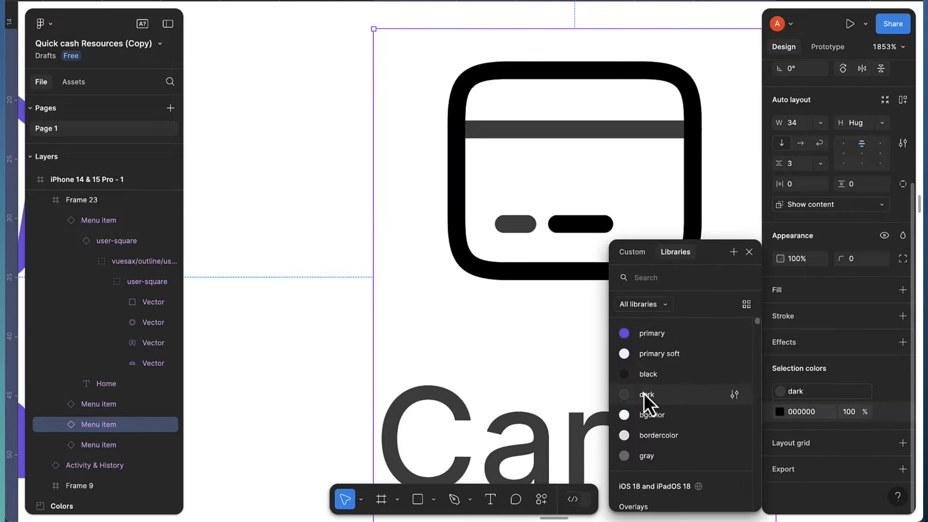
left_click(646, 392)
scroll(503, 360, "down", 10)
scroll(588, 414, "down", 3)
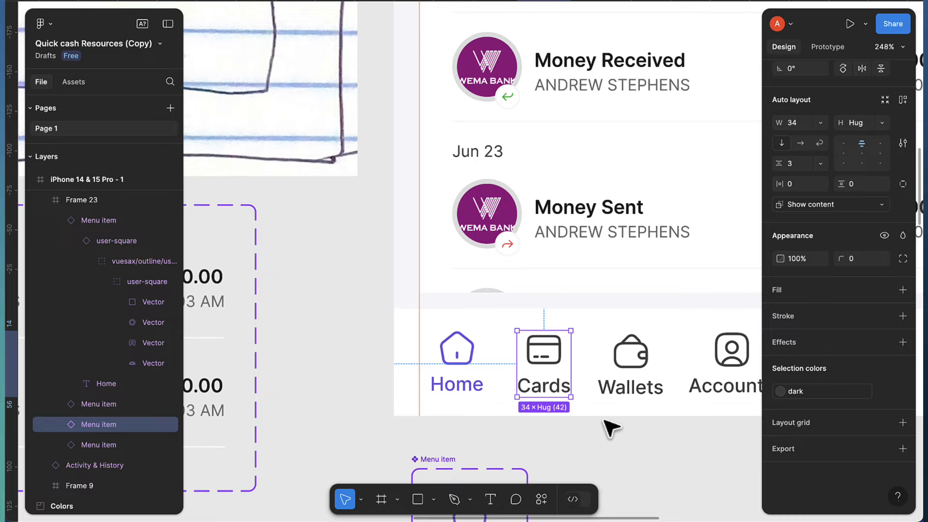
scroll(609, 428, "right", 2)
Wrap Home, Cards, Wallets and Accounts in one auto-layout row
left_click(647, 387)
left_click(535, 383, "shift")
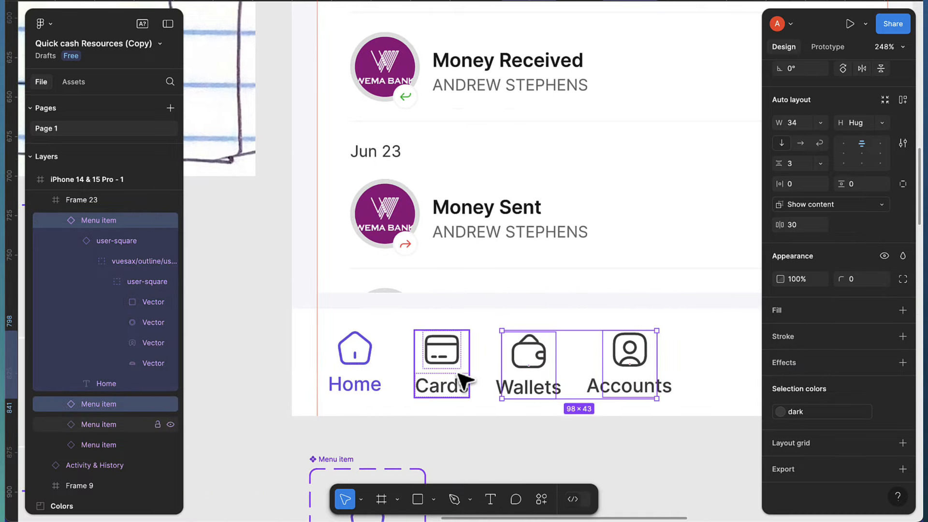
left_click(460, 379, "shift")
left_click(379, 378, "shift")
key("shift+a")
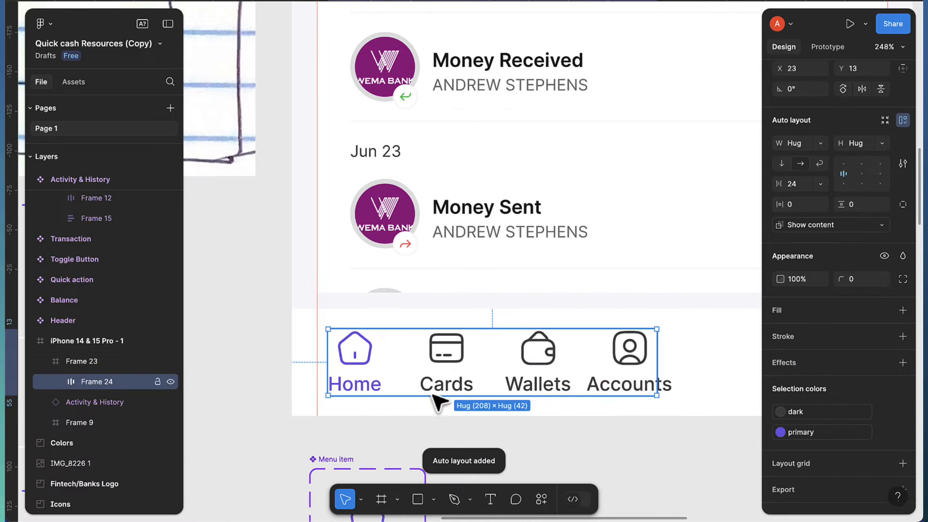
Widen the menu row to 361 across the bar
scroll(448, 396, "right", 2)
scroll(552, 395, "down", 3)
scroll(518, 390, "right", 2)
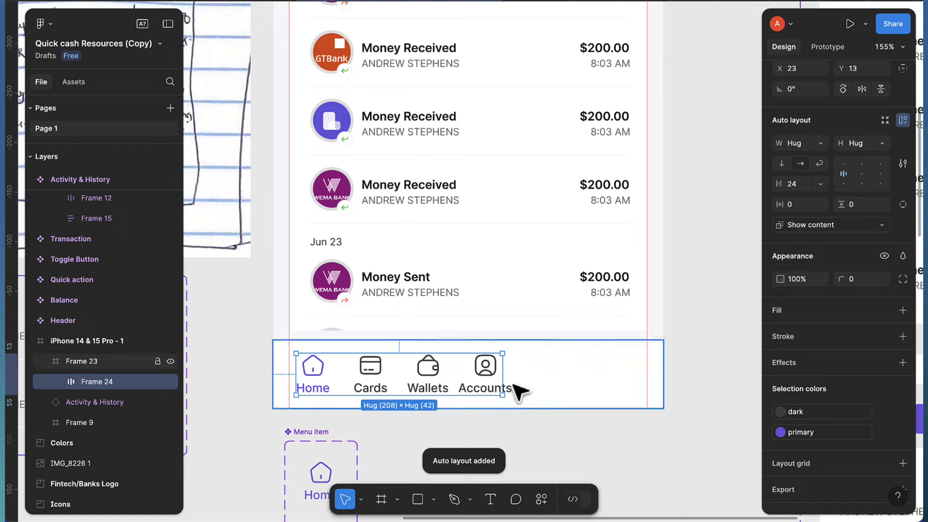
left_click_drag(503, 381, 647, 391)
scroll(286, 379, "up", 5)
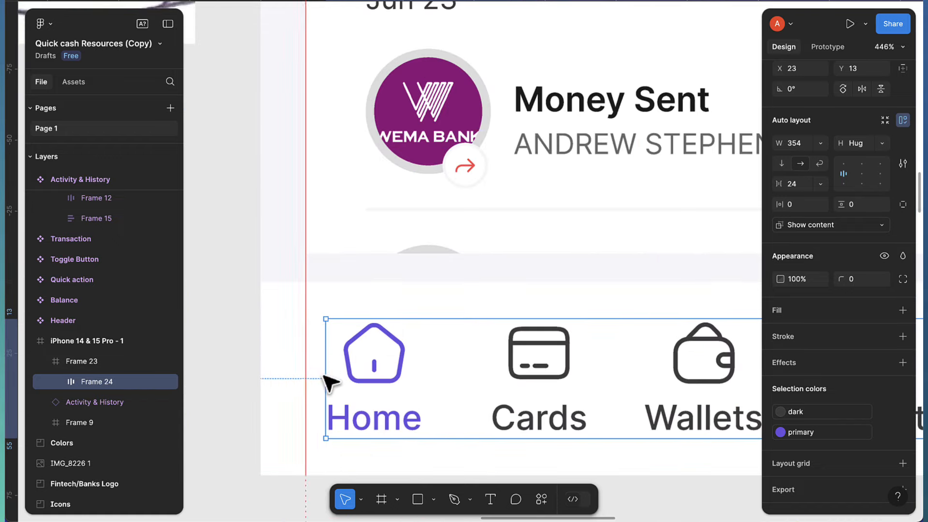
left_click_drag(321, 377, 307, 380)
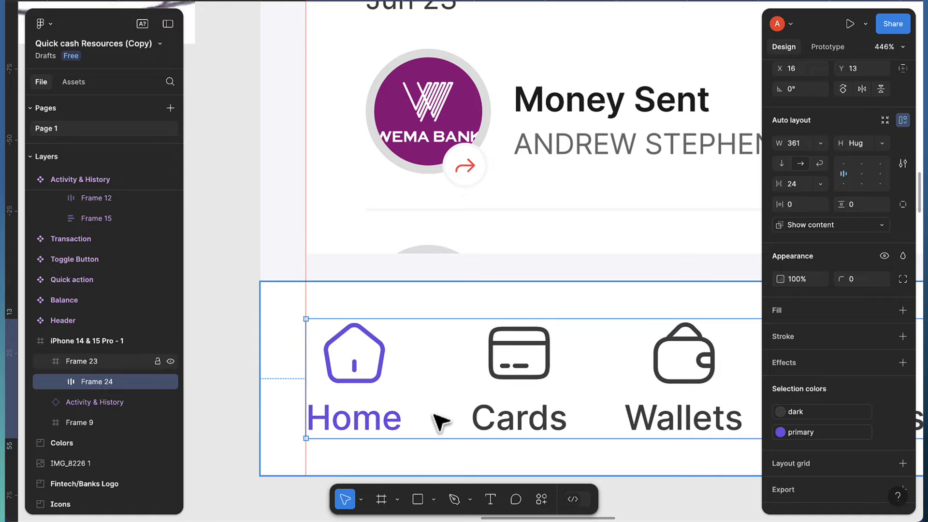
scroll(439, 420, "down", 5)
scroll(632, 408, "left", 4)
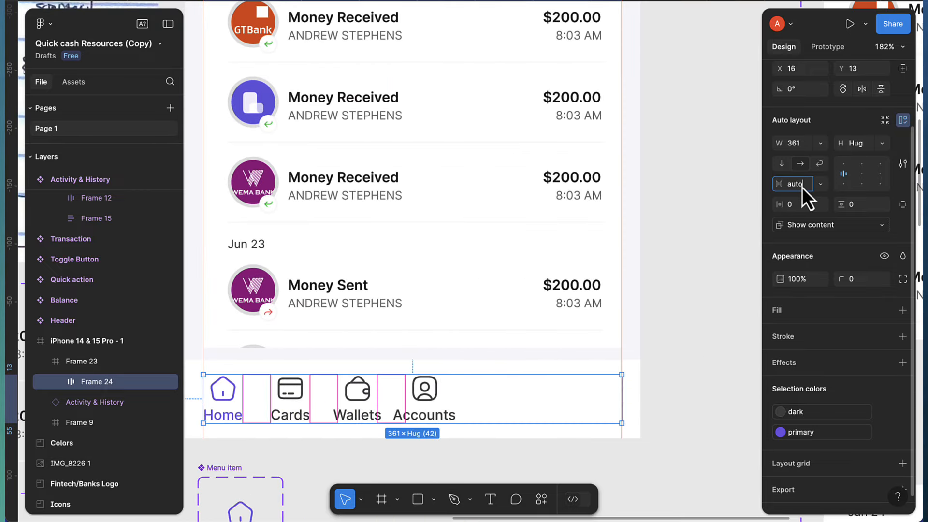
Set the row's item spacing to Auto and horizontal padding to 20
key("Return")
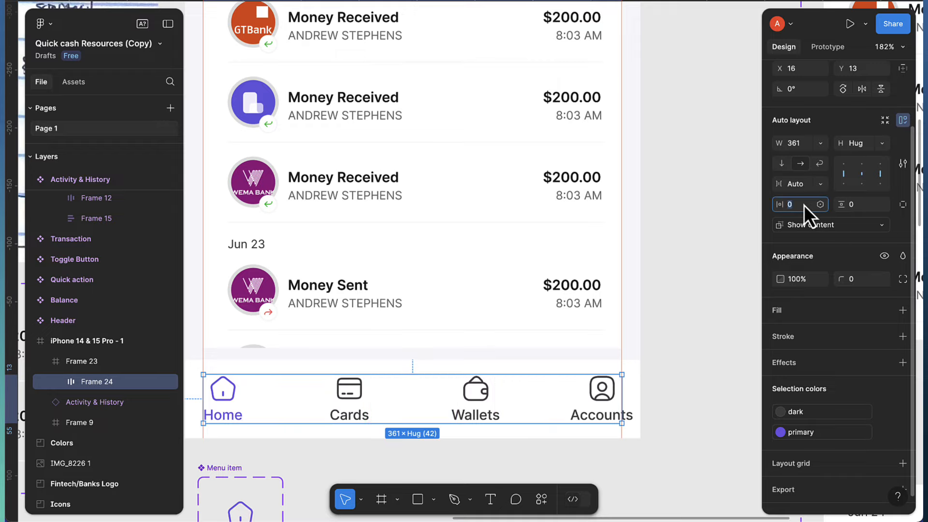
left_click(808, 203)
type("20")
key("Return")
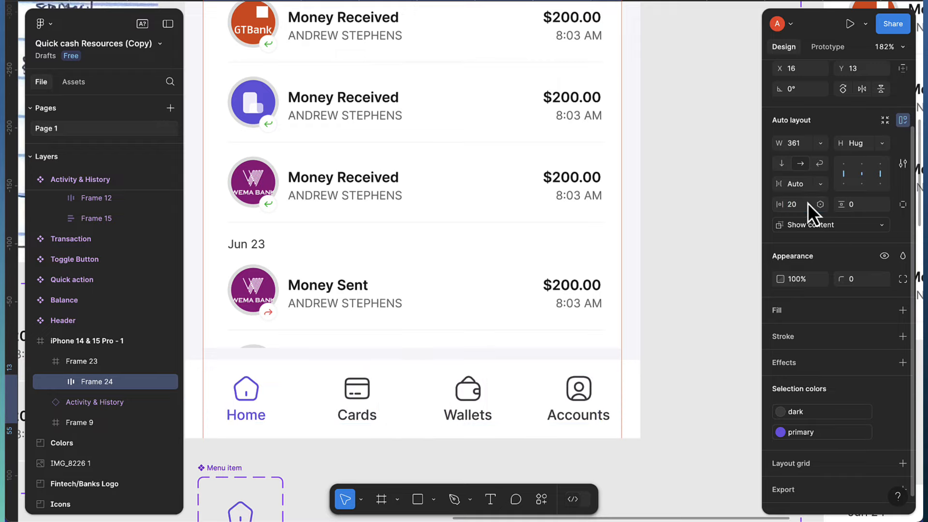
scroll(500, 379, "down", 2)
scroll(499, 379, "down", 5)
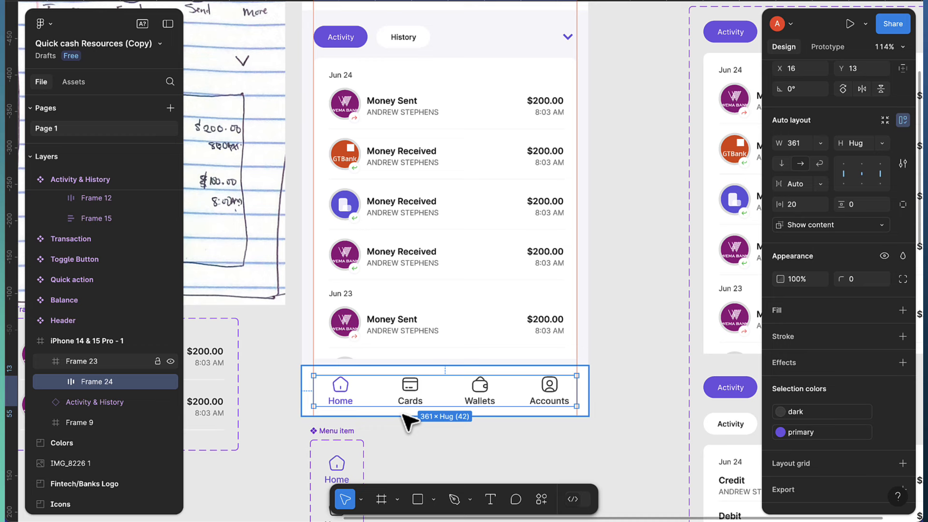
scroll(416, 416, "up", 3)
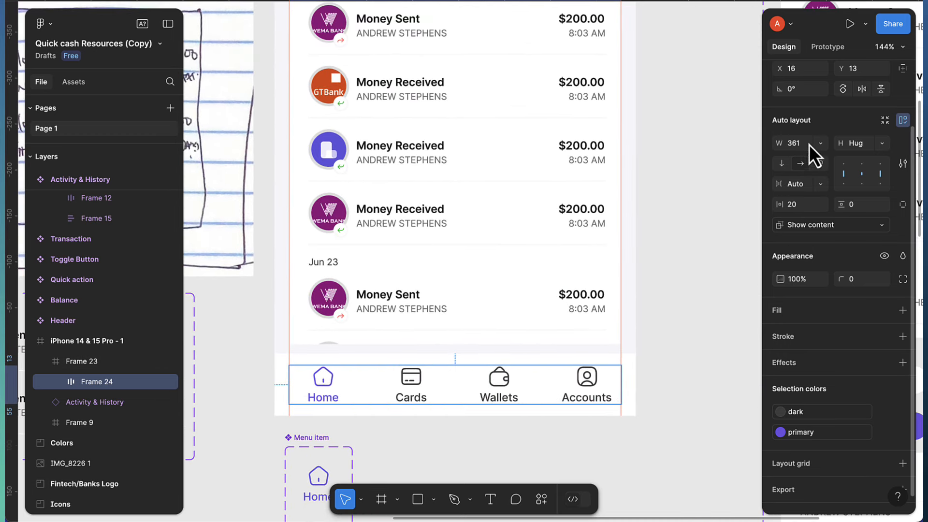
scroll(841, 149, "up", 3)
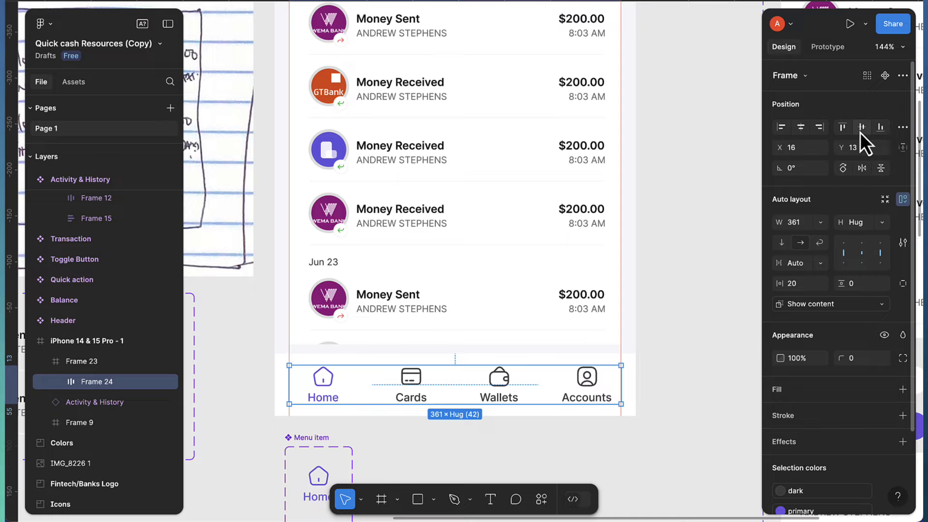
Resize Frame 15 in the Activity & History instance from 413 to 435 tall, reaching the bottom menu bar
left_click(505, 324)
double_click(479, 330)
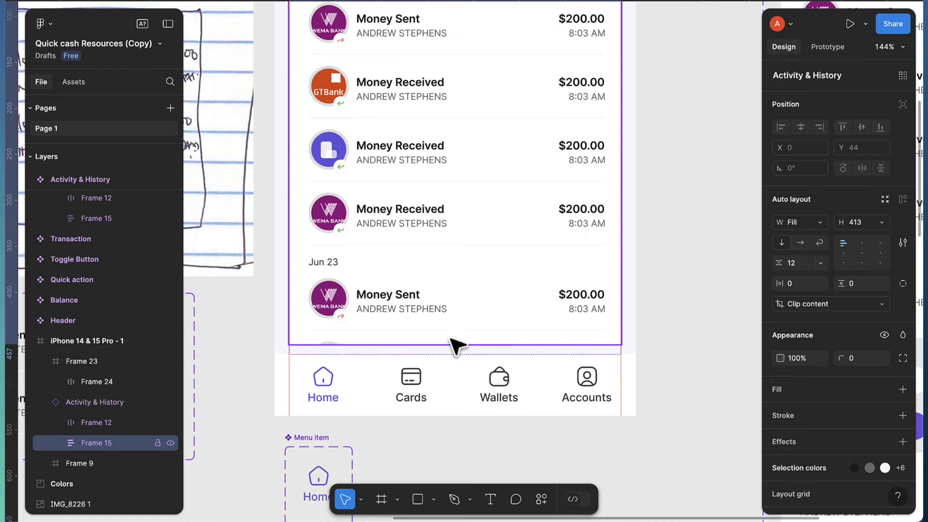
scroll(438, 242, "down", 5)
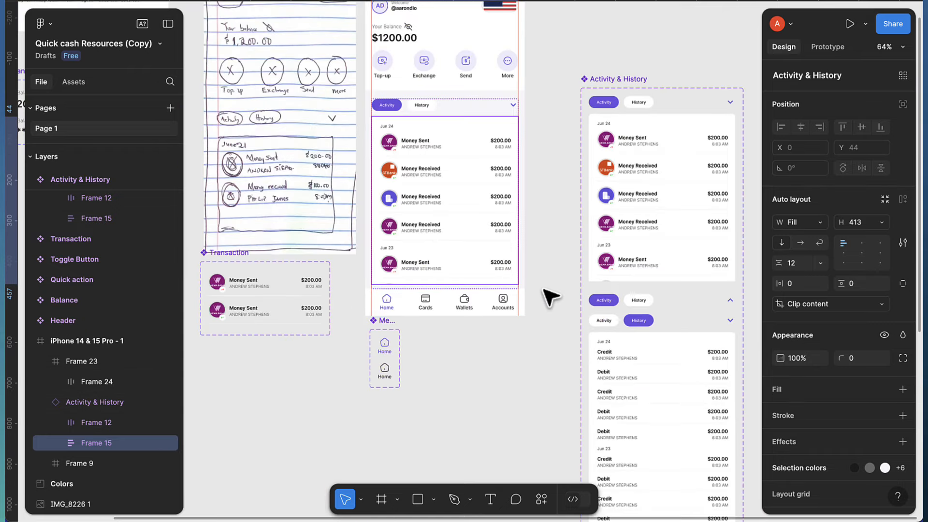
left_click(551, 292)
left_click(669, 256)
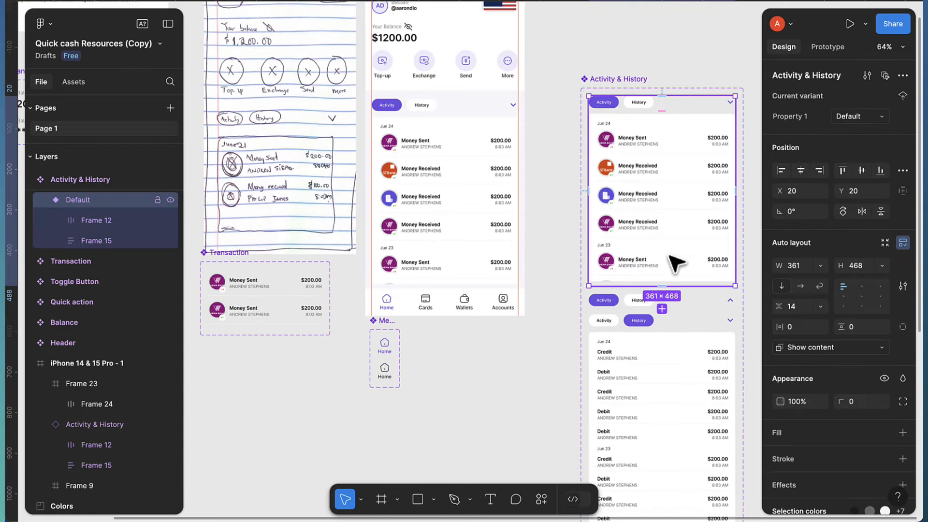
scroll(670, 256, "up", 2)
double_click(669, 268)
scroll(674, 276, "up", 3)
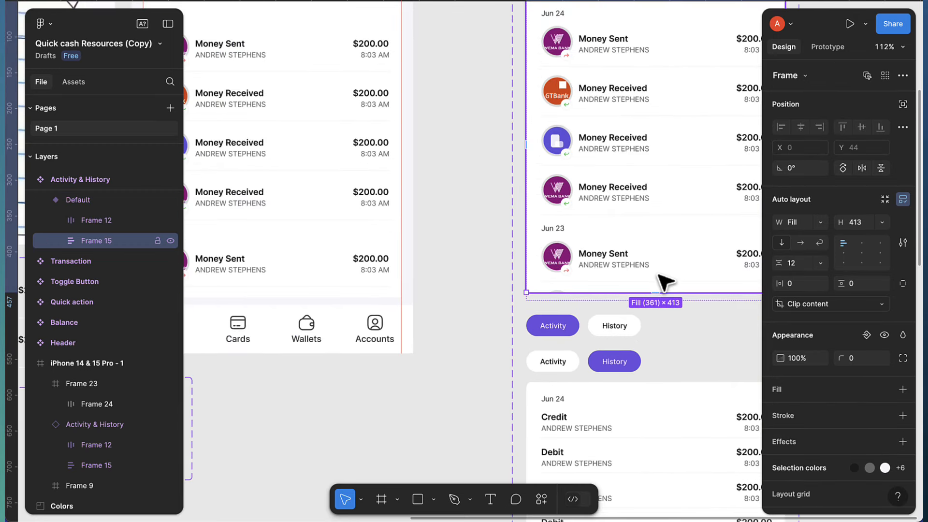
left_click_drag(653, 294, 658, 308)
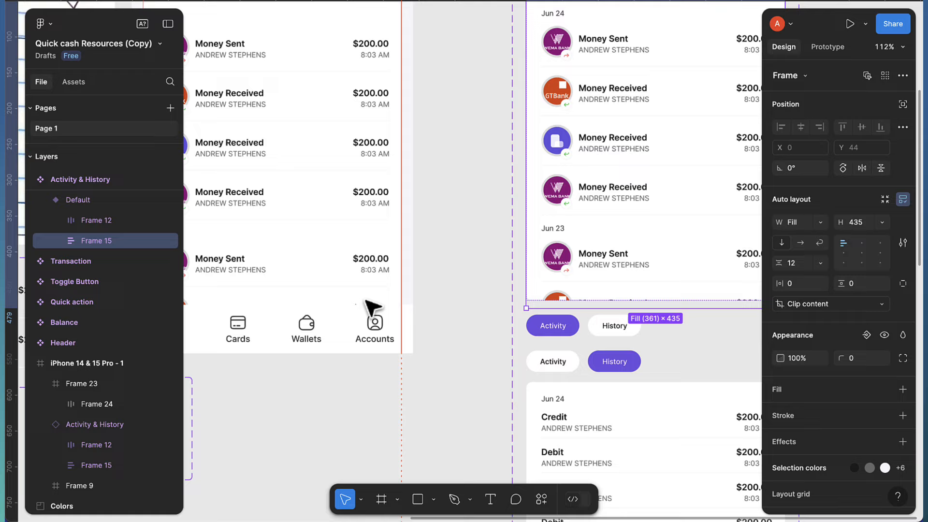
scroll(387, 305, "down", 5)
scroll(368, 303, "up", 1)
scroll(348, 304, "up", 5)
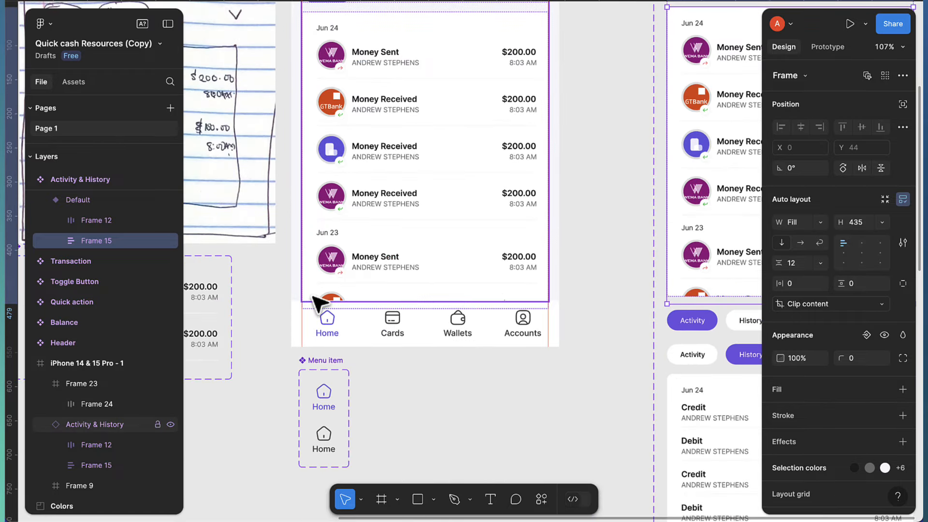
scroll(326, 330, "up", 3)
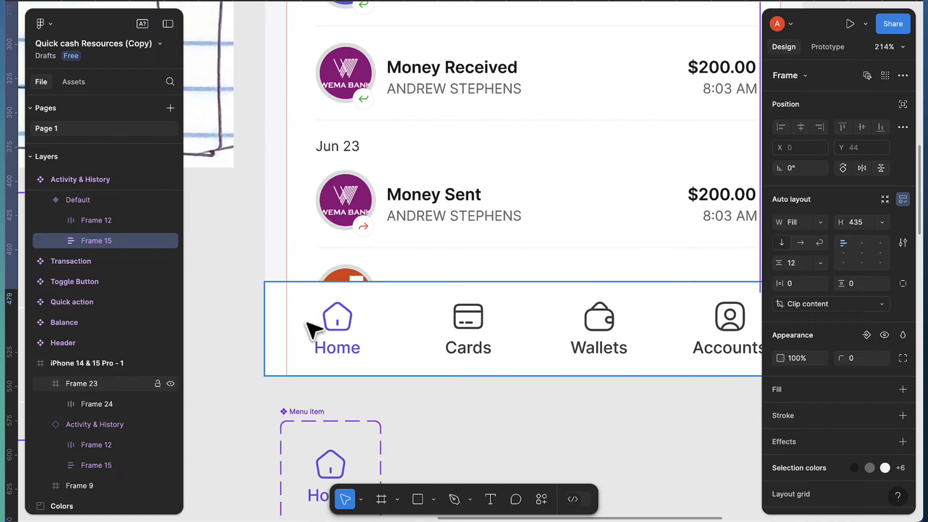
Add a 1-px inside F8F8F8 stroke to only the top edge of the bottom tab bar
left_click(338, 331)
scroll(822, 387, "down", 3)
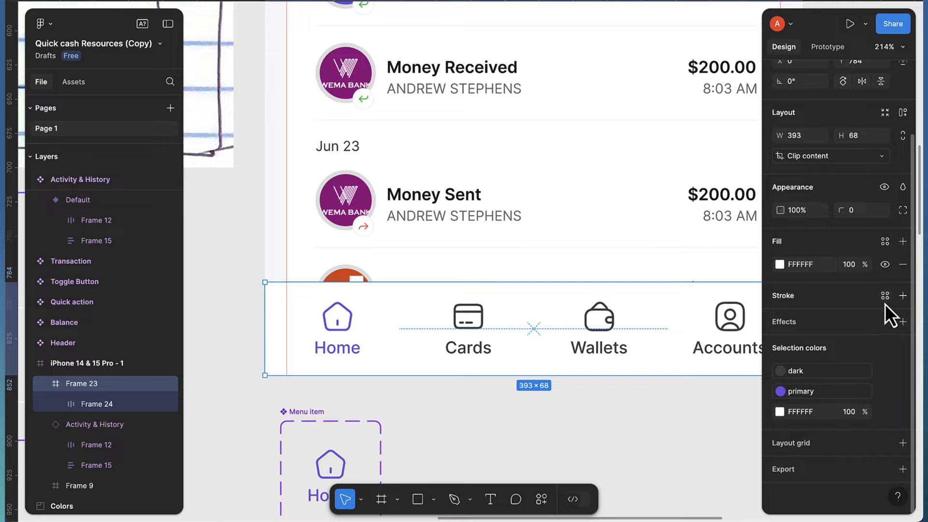
left_click(901, 297)
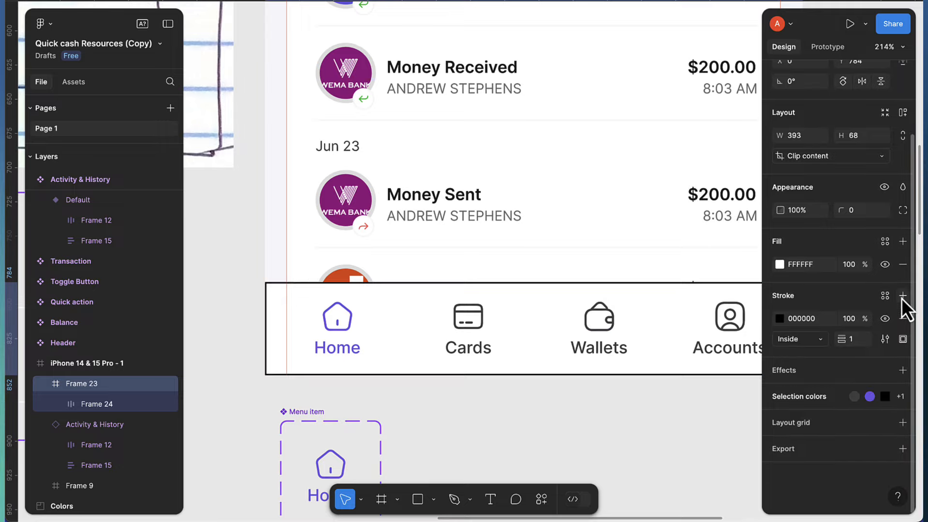
left_click(901, 340)
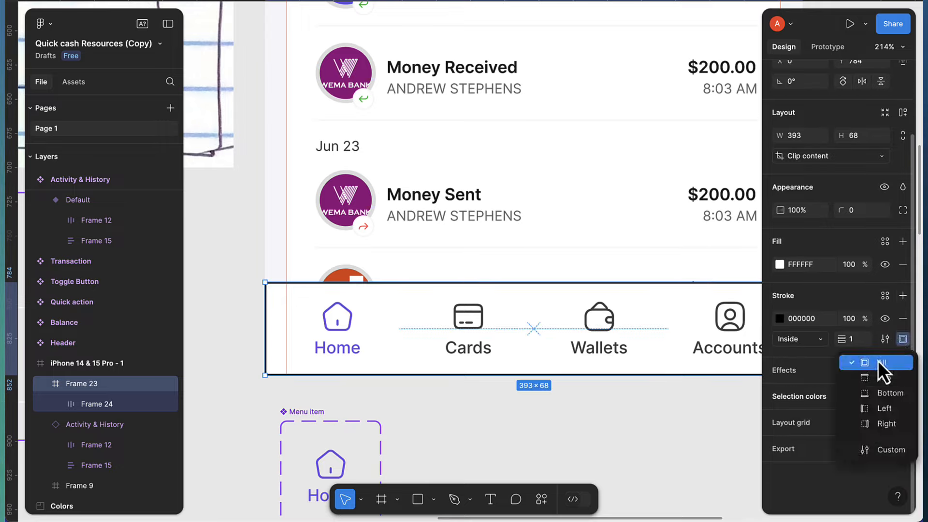
left_click(875, 375)
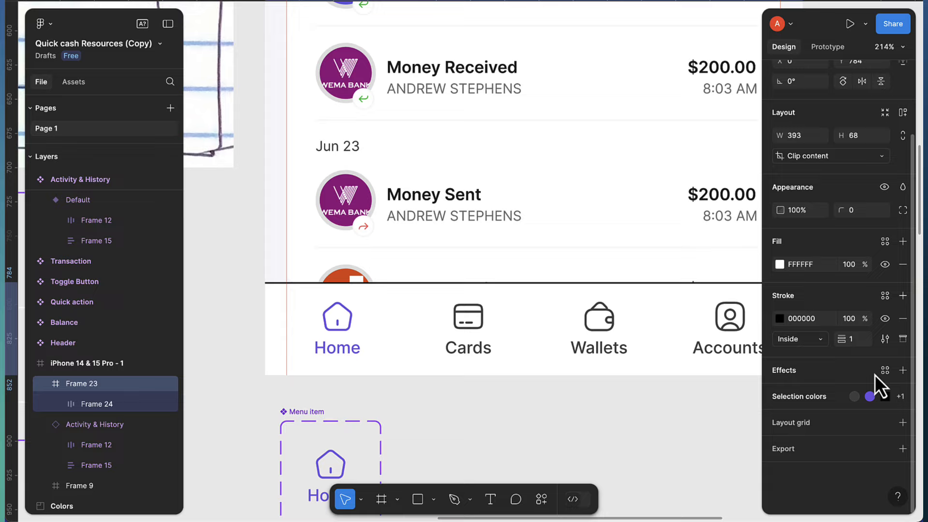
left_click(780, 319)
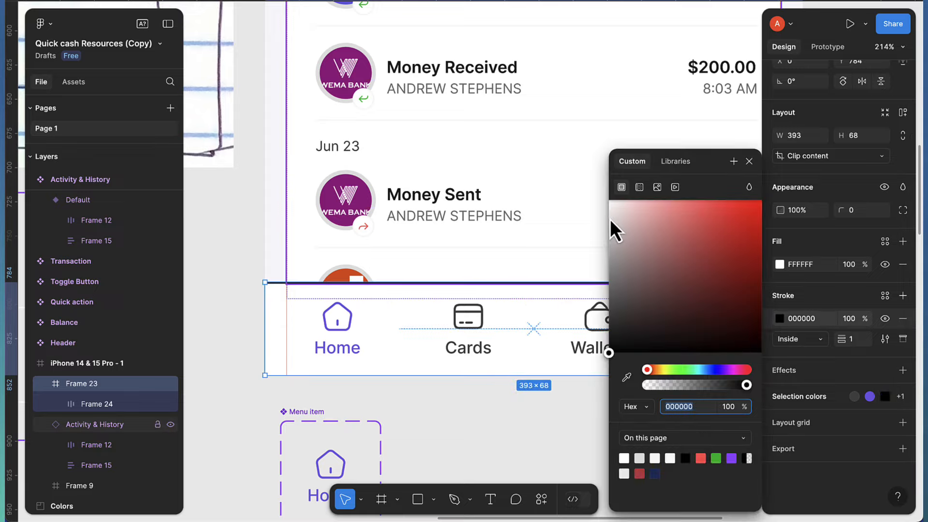
left_click_drag(610, 219, 608, 204)
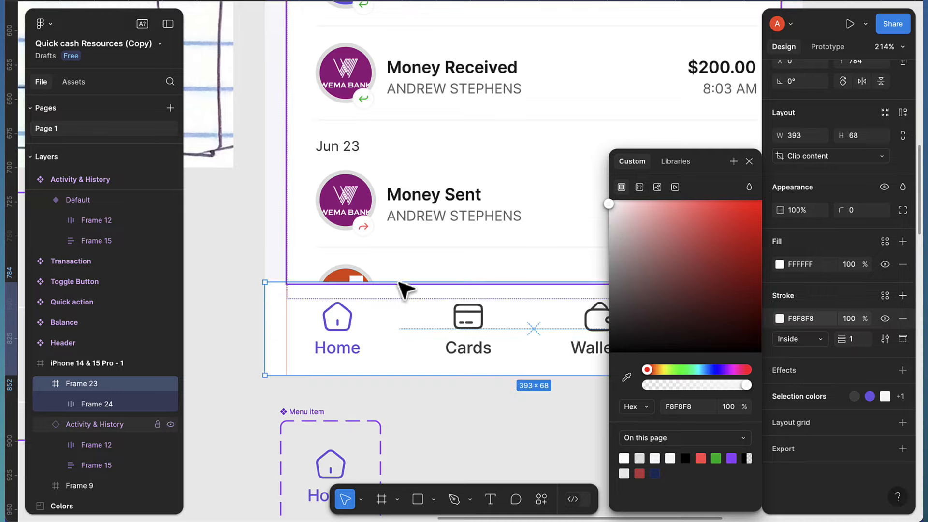
left_click(236, 284)
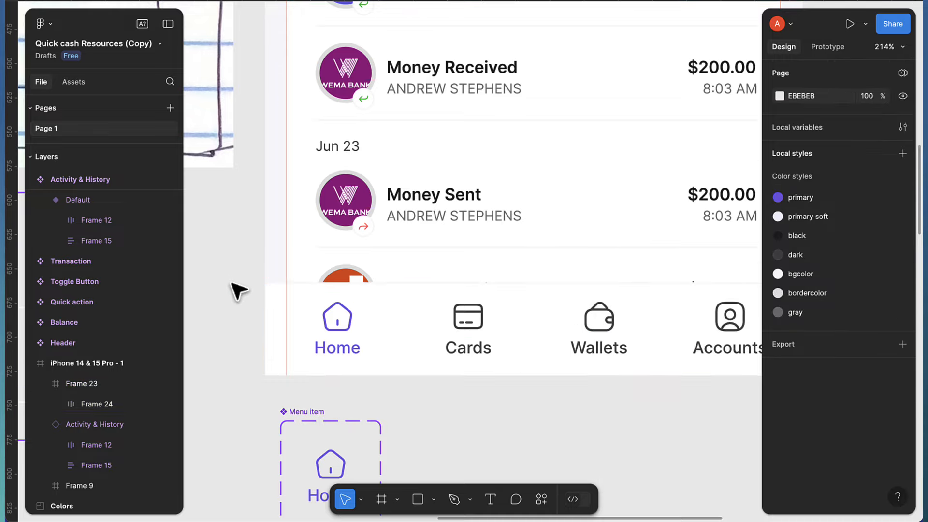
Keep the tab bar's fill pure white
scroll(237, 290, "down", 1)
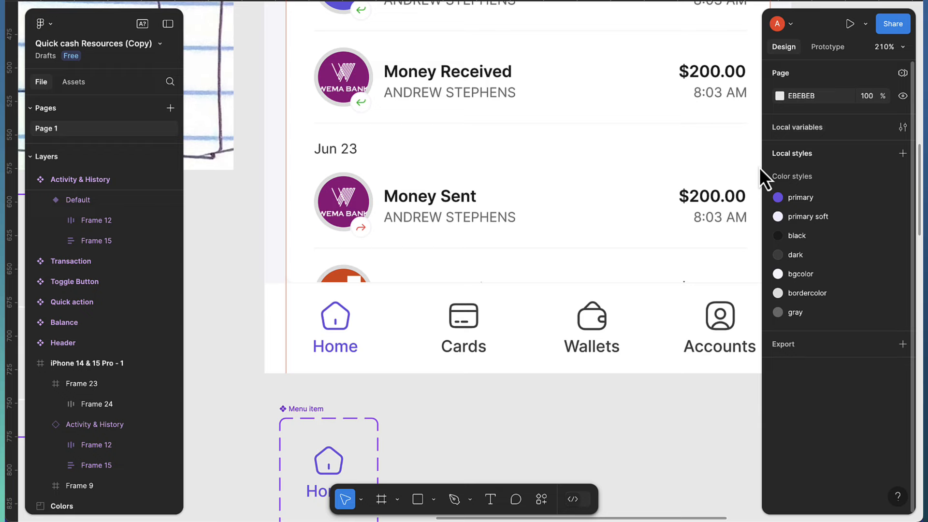
left_click(512, 337)
left_click(778, 349)
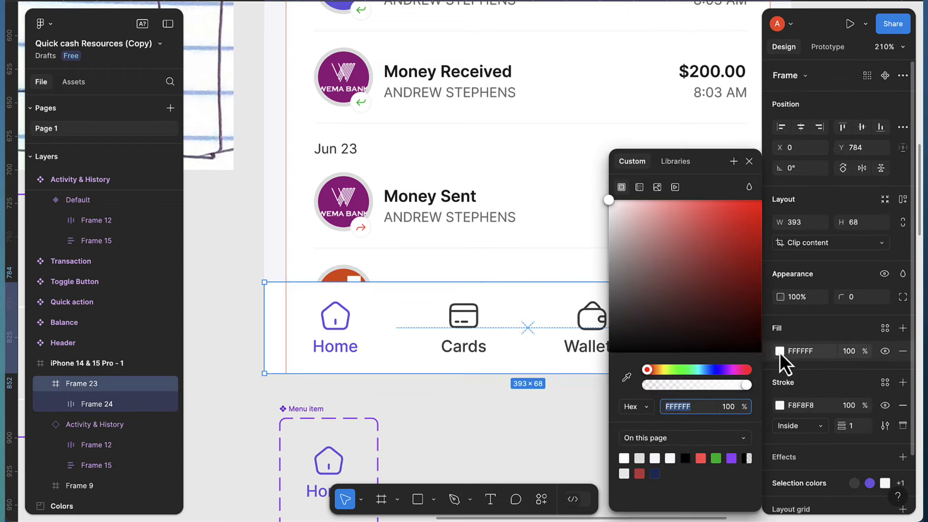
left_click_drag(610, 204, 606, 203)
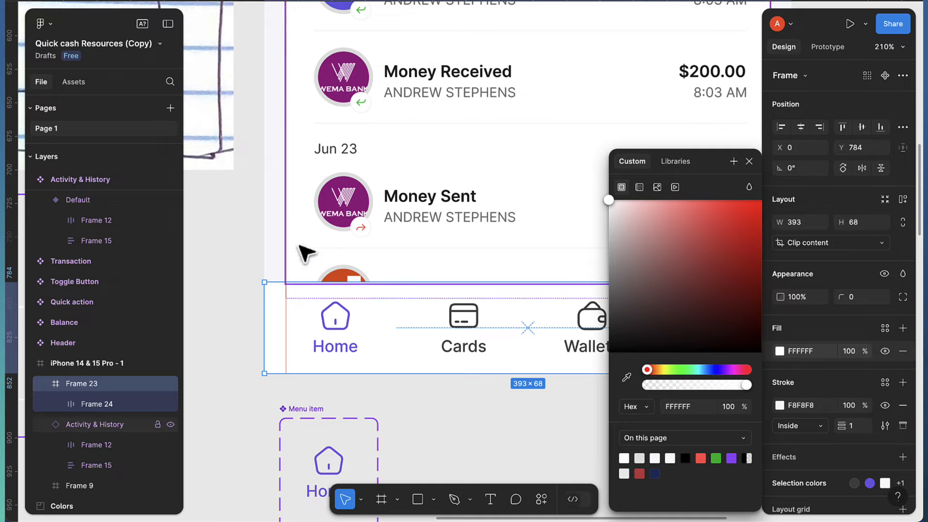
left_click(248, 246)
scroll(232, 278, "down", 3)
scroll(232, 283, "down", 2)
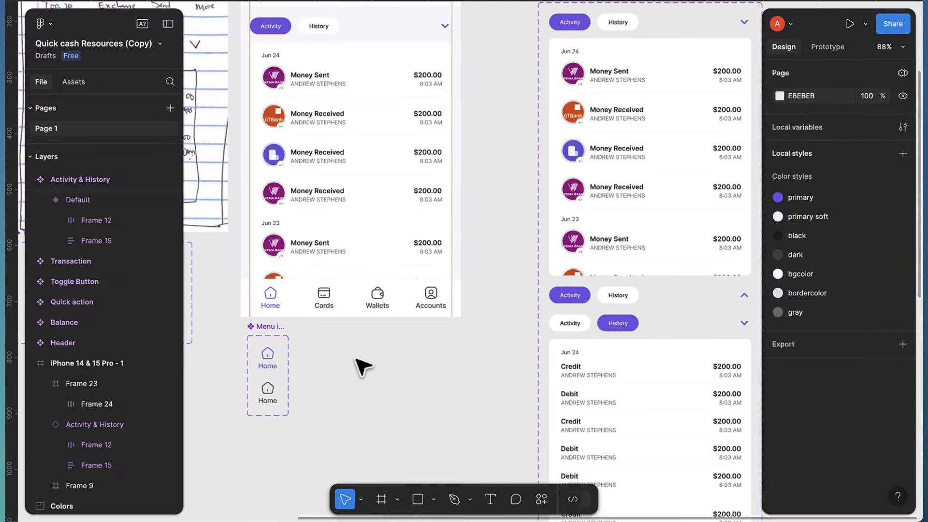
scroll(304, 307, "up", 1)
scroll(363, 334, "down", 3)
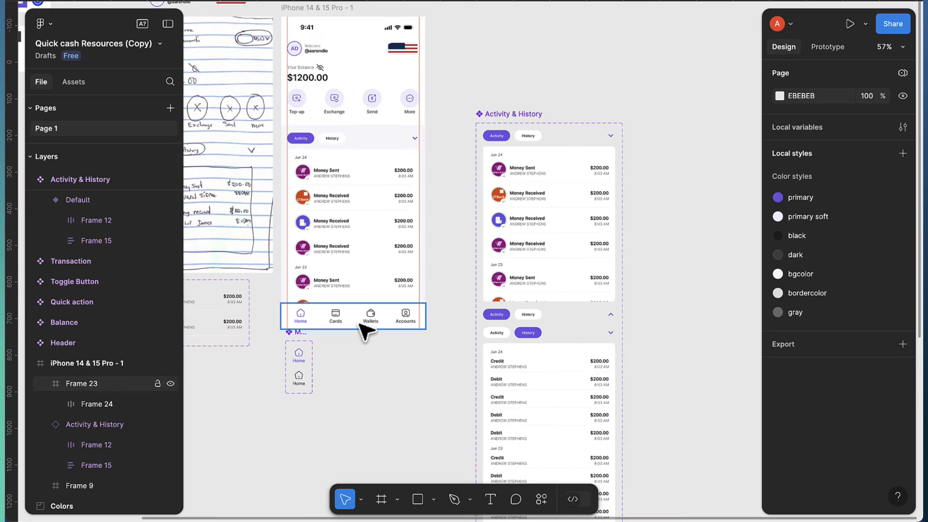
left_click(313, 10)
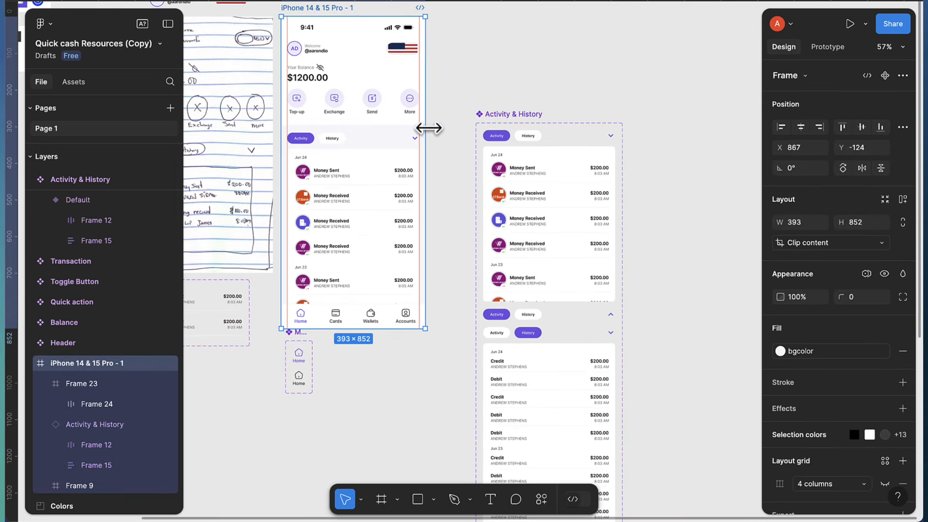
key("shift+space")
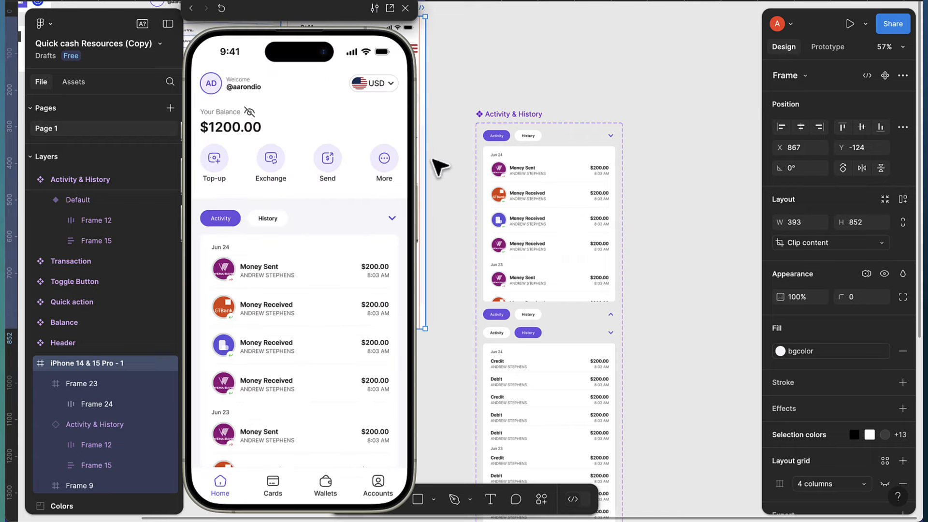
left_click(265, 218)
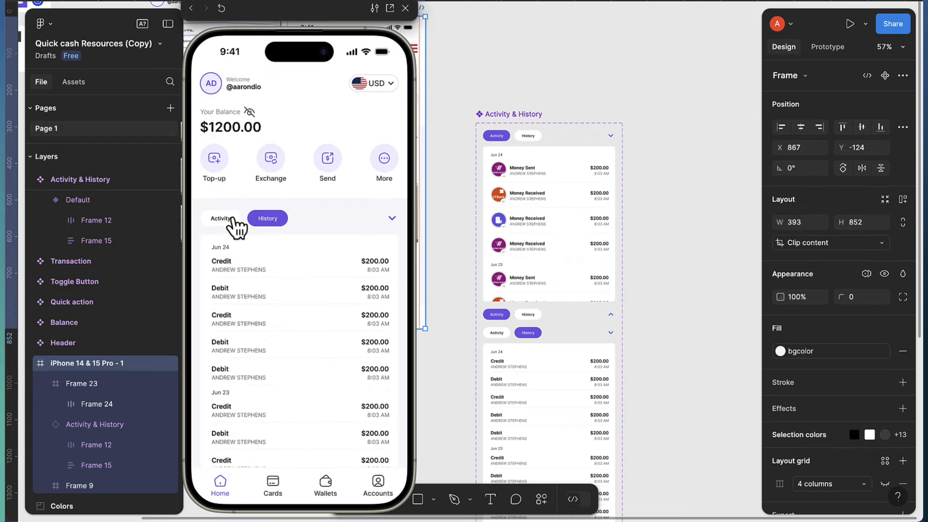
left_click(232, 220)
left_click(268, 220)
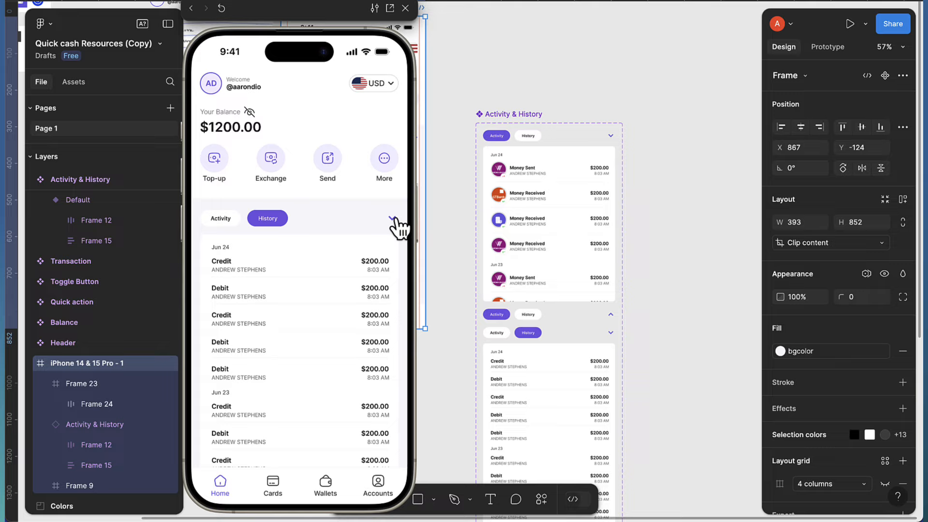
left_click(393, 219)
left_click(393, 219)
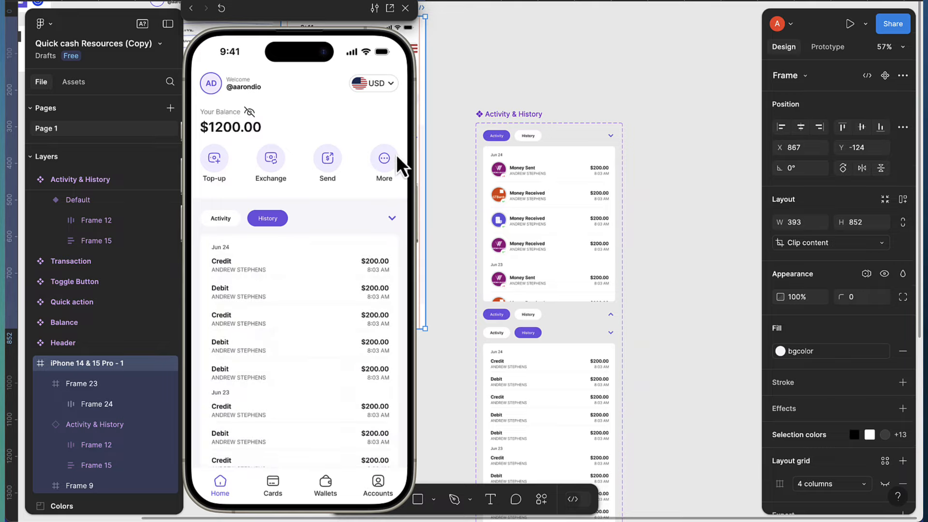
left_click(405, 8)
Set the spacing between the Activity & History component and Frame 9 to 14
scroll(304, 203, "up", 5)
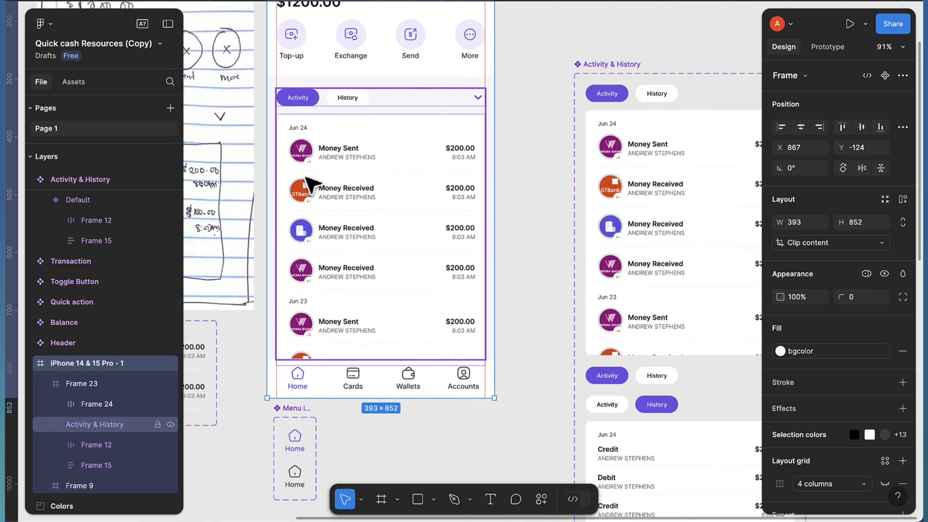
scroll(314, 182, "up", 2)
scroll(316, 180, "up", 2)
left_click(320, 182)
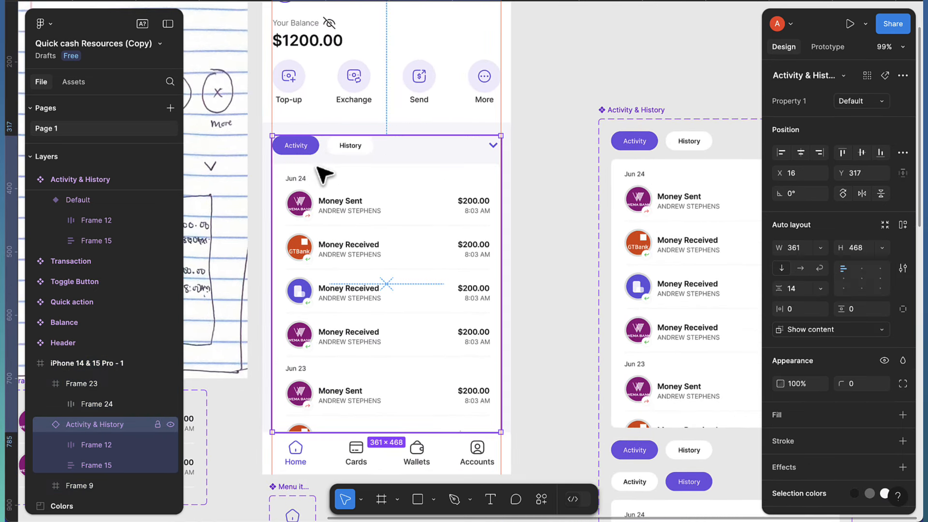
left_click(325, 117, "shift")
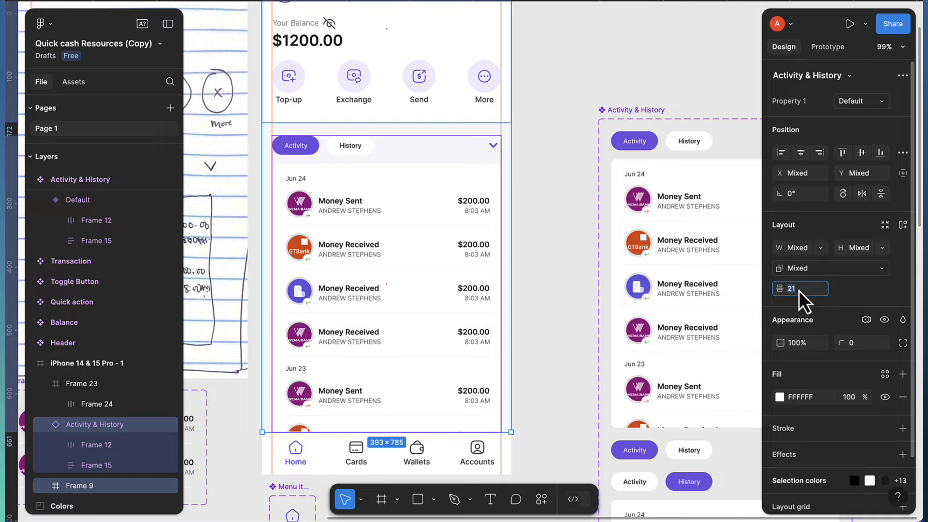
key("Down")
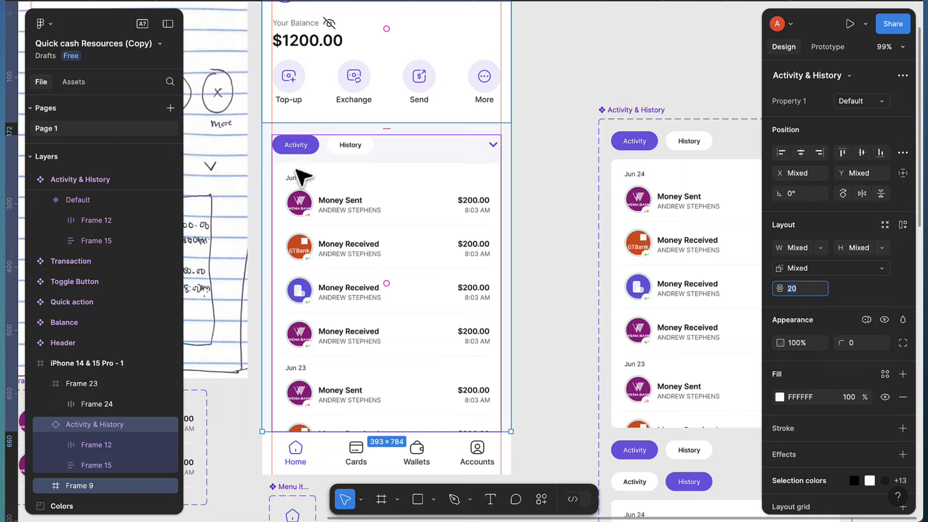
left_click(296, 150)
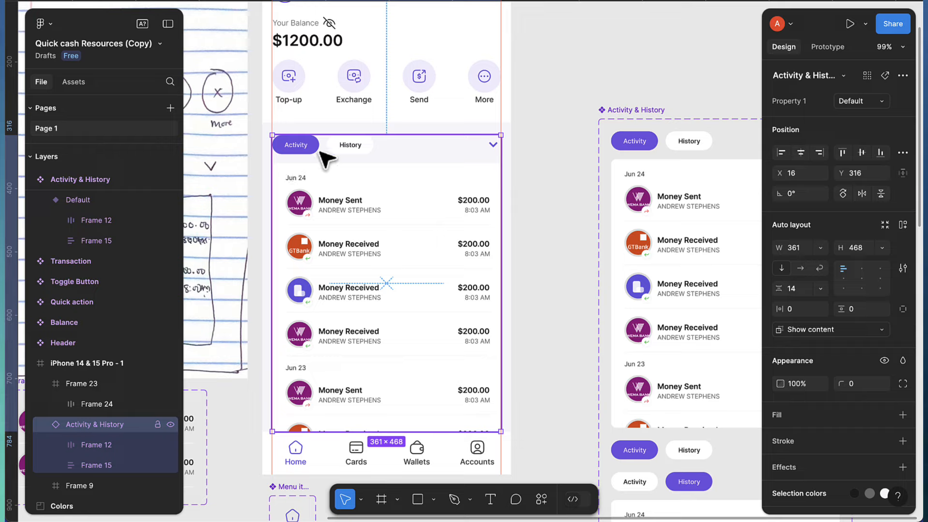
left_click(326, 116, "shift")
left_click(791, 293)
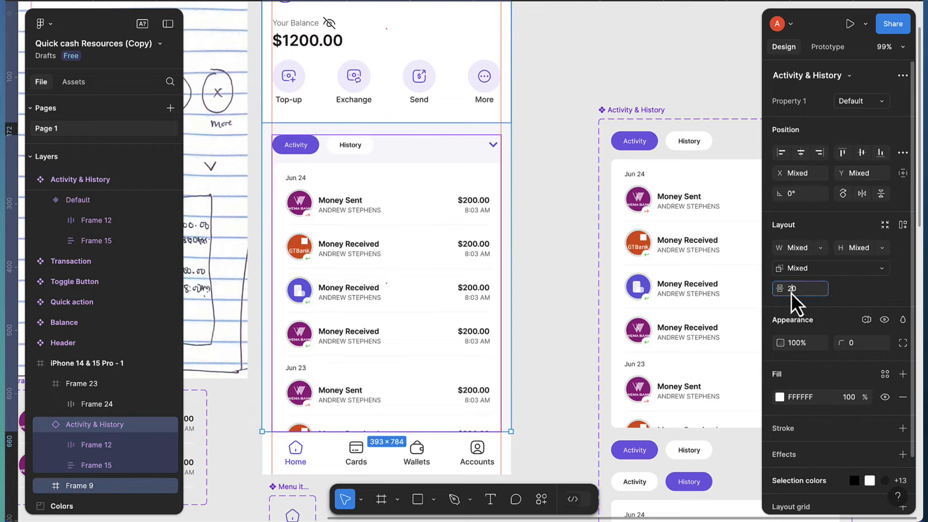
type("14")
key("Return")
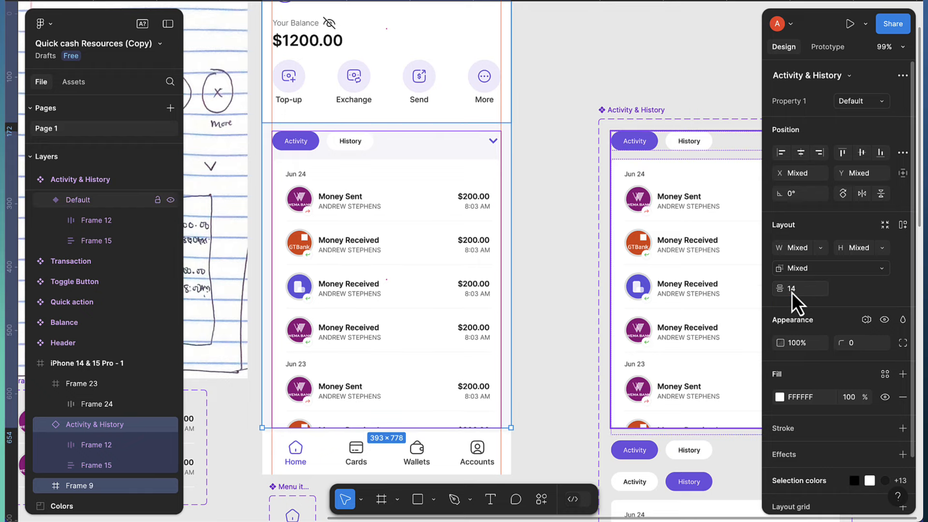
left_click(551, 271)
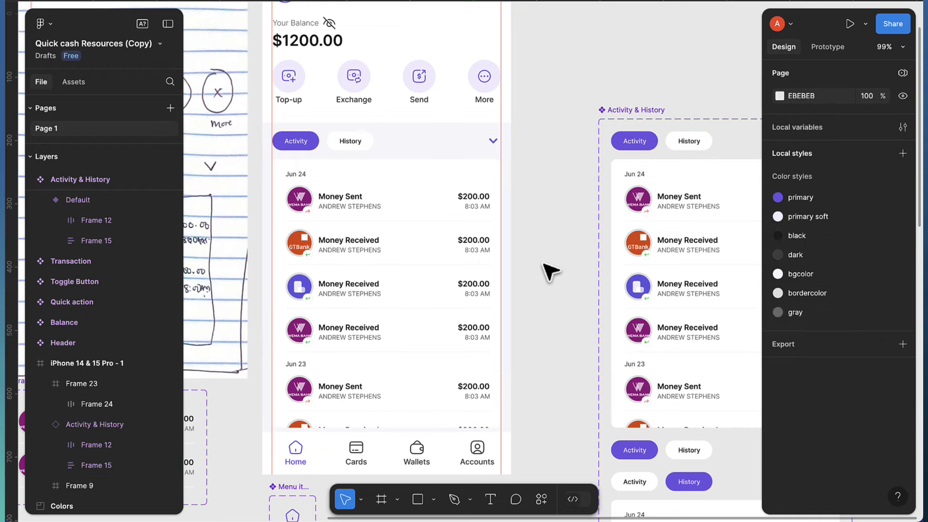
Move the Activity & History component set to the far left, at X -804, Y -270
scroll(569, 267, "down", 5)
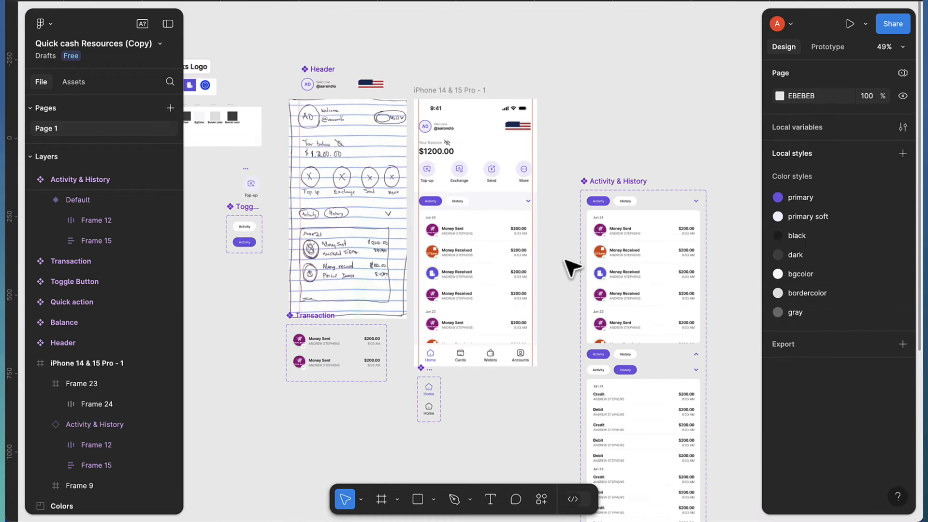
left_click(450, 93)
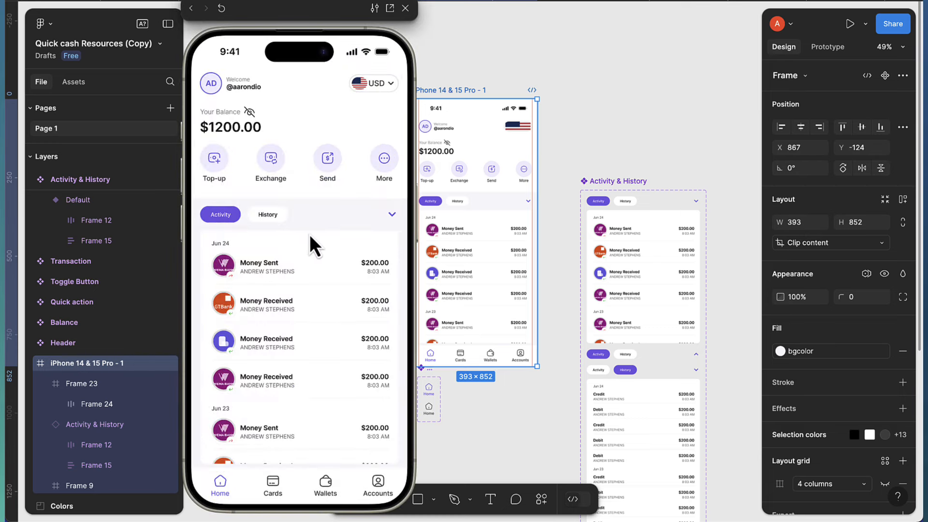
left_click(405, 9)
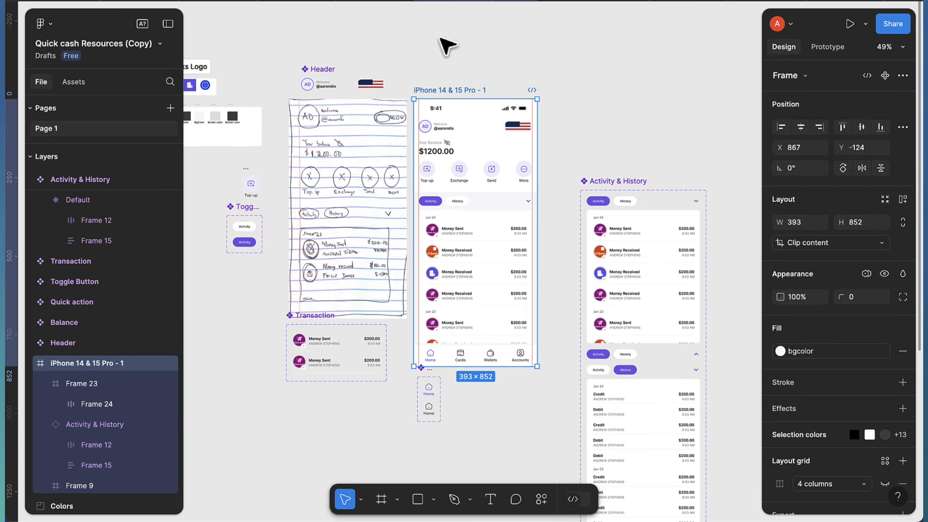
scroll(612, 244, "right", 3)
scroll(575, 273, "right", 2)
scroll(575, 273, "down", 5)
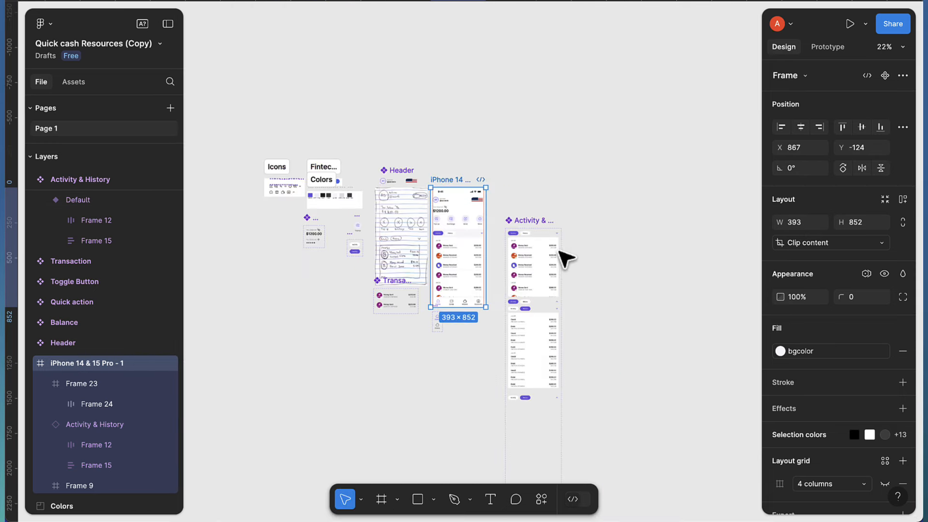
left_click_drag(533, 219, 228, 157)
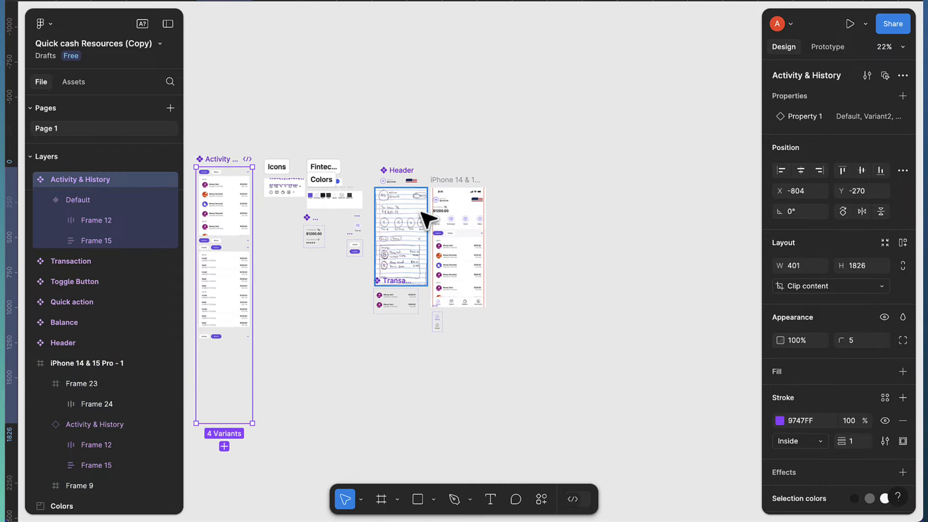
scroll(474, 217, "up", 5)
scroll(478, 329, "down", 2)
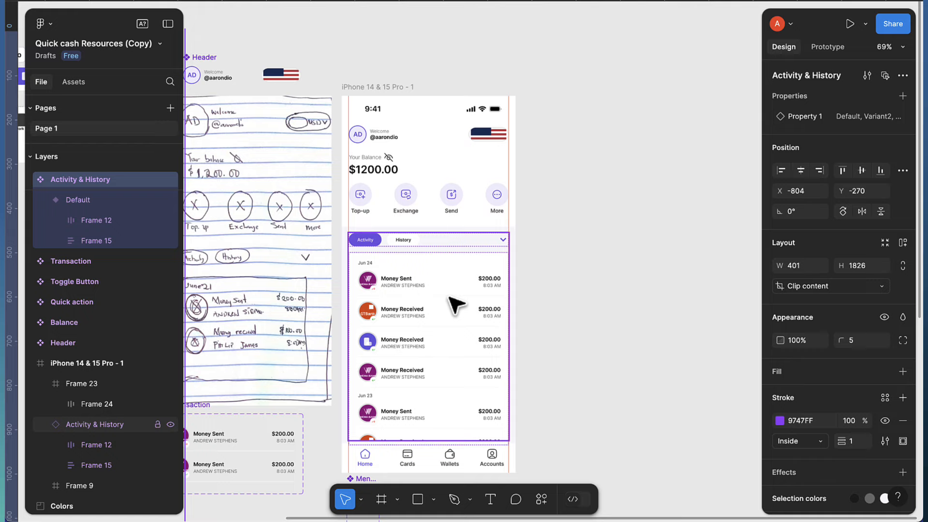
Add a 393×852 iPhone 14 & 15 Pro frame top-aligned beside the first phone
left_click(381, 495)
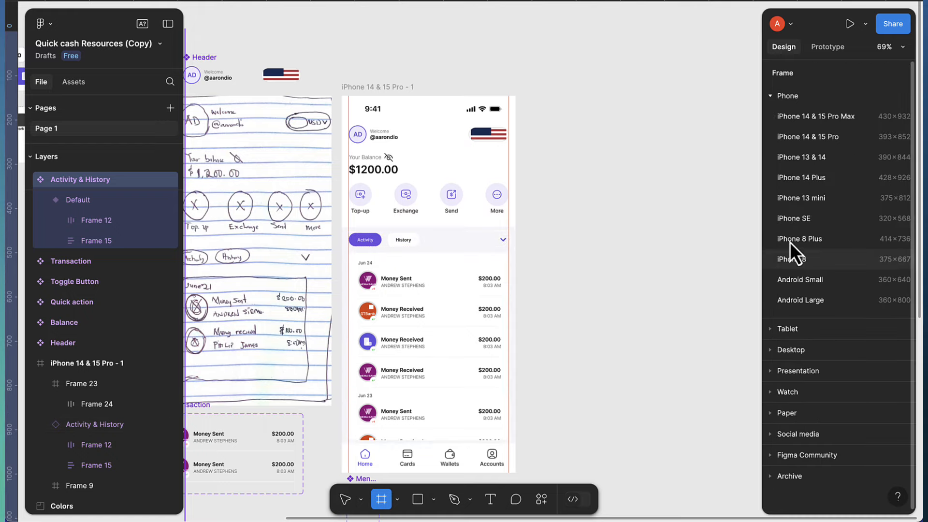
left_click(817, 139)
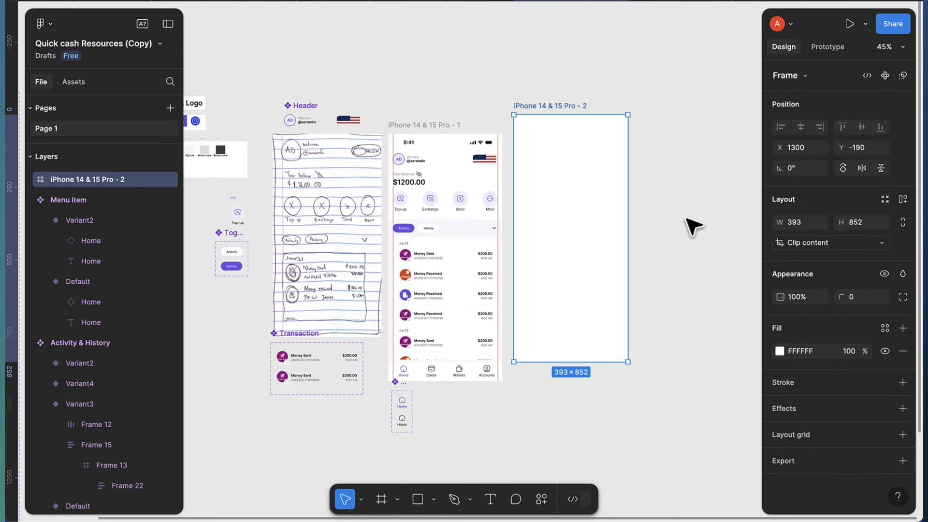
left_click_drag(581, 281, 582, 267)
scroll(583, 271, "right", 4)
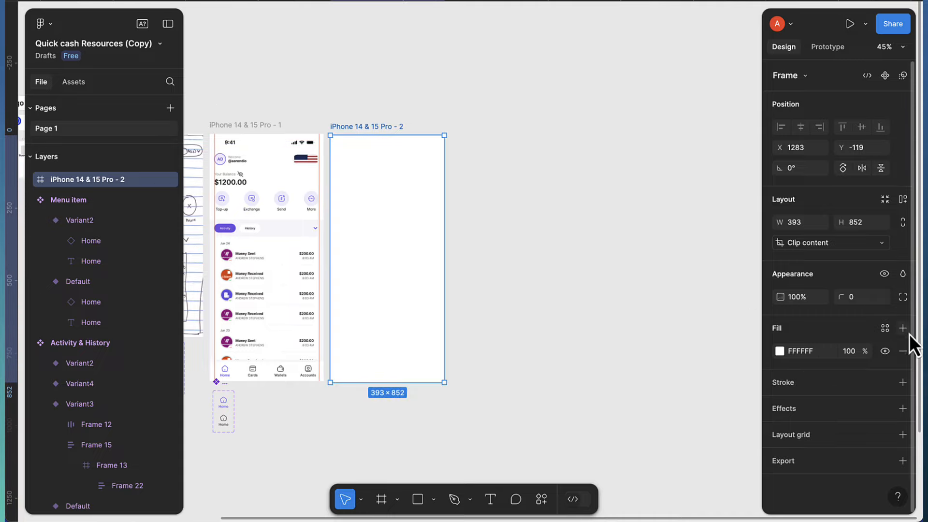
Fill the new frame with the 'primary' colour style
left_click(883, 329)
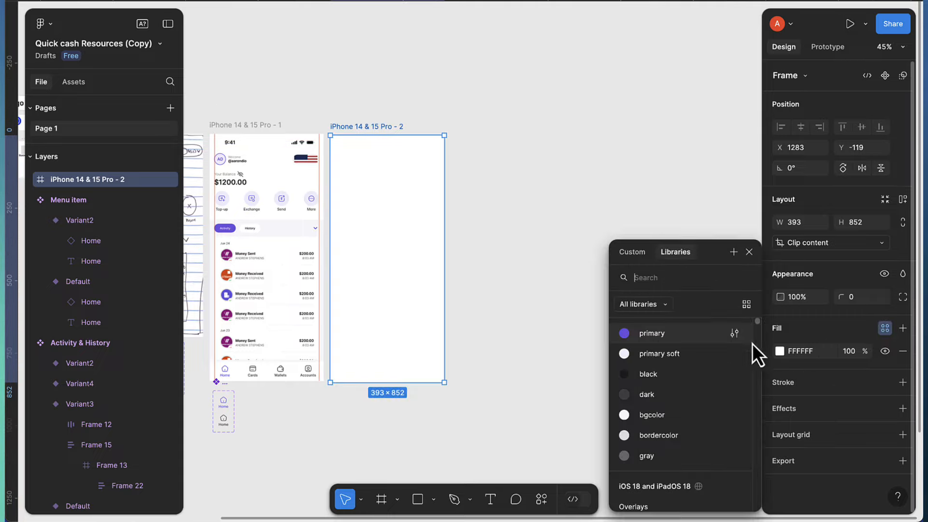
left_click(672, 334)
scroll(388, 265, "up", 4)
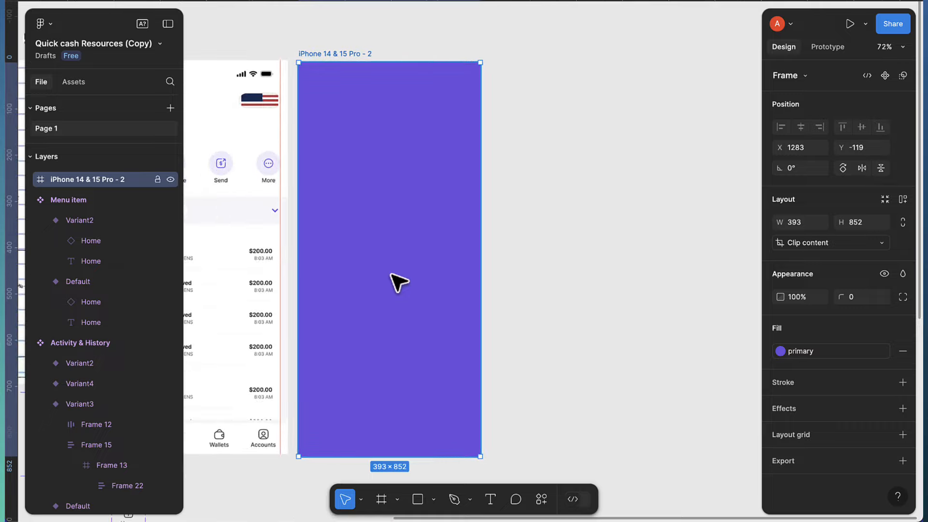
scroll(397, 282, "up", 1)
scroll(399, 281, "up", 1)
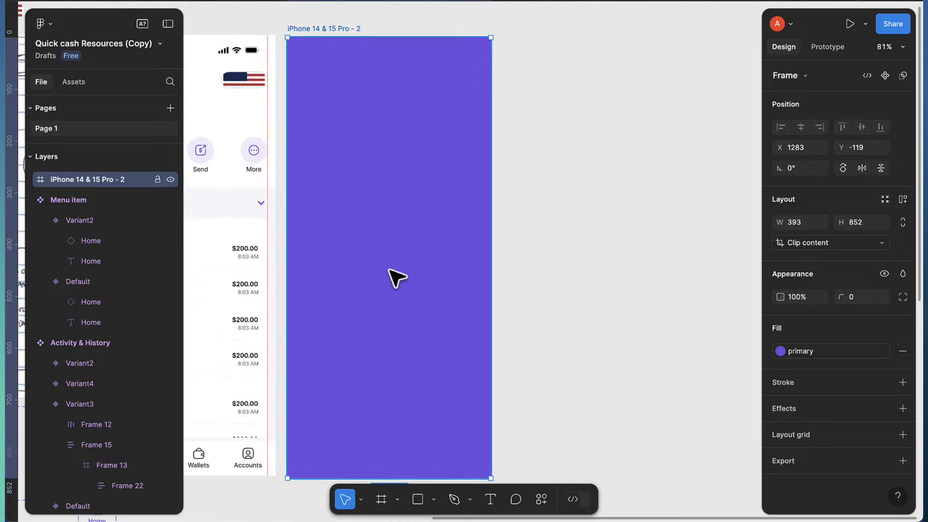
left_click(418, 502)
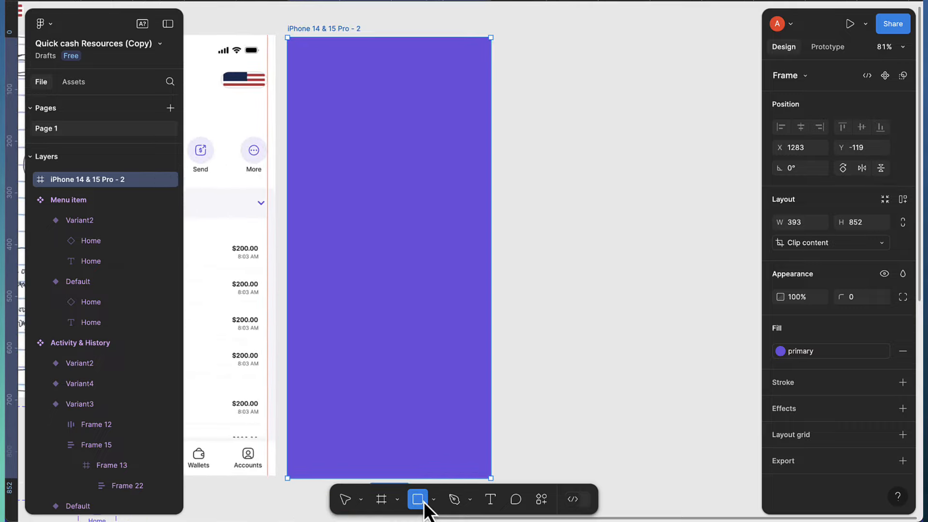
Draw a 50×50 triangle with the Polygon tool inside the purple frame
left_click(434, 500)
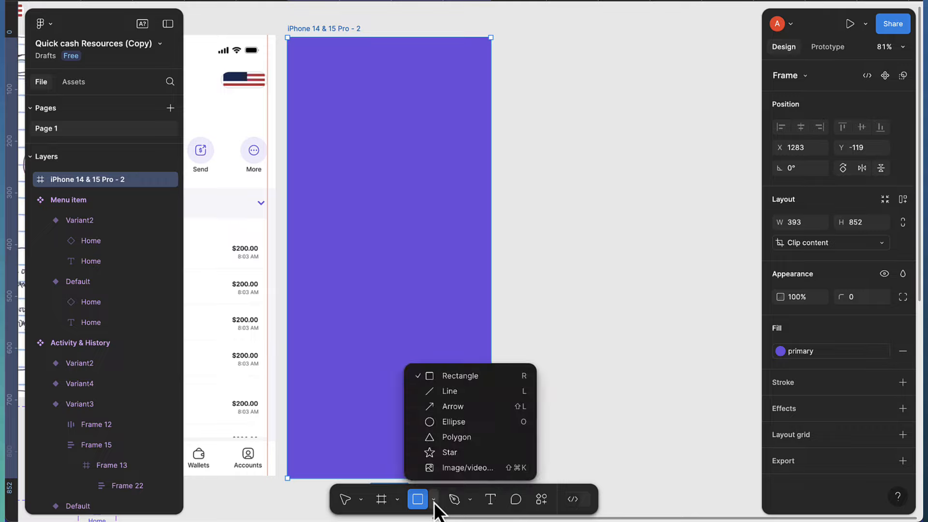
left_click(452, 437)
left_click_drag(352, 228, 372, 251)
scroll(373, 250, "up", 5)
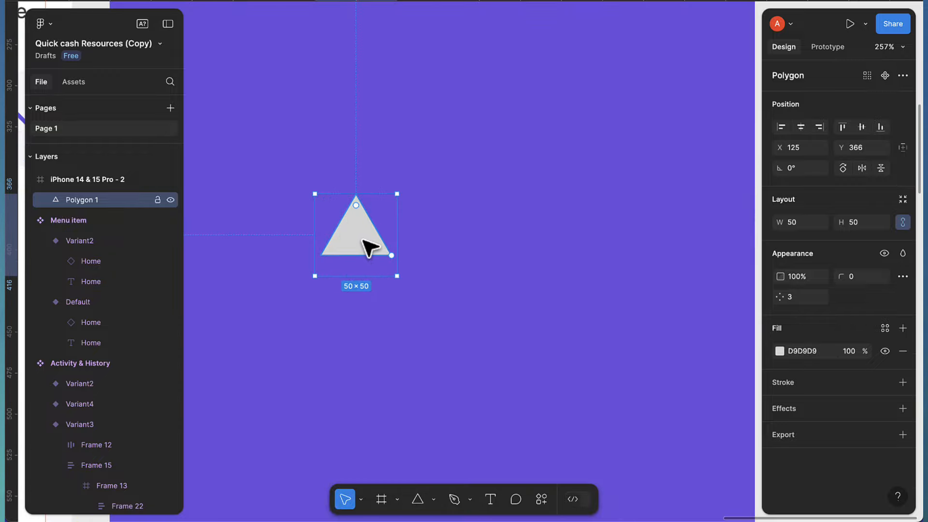
scroll(368, 249, "down", 5)
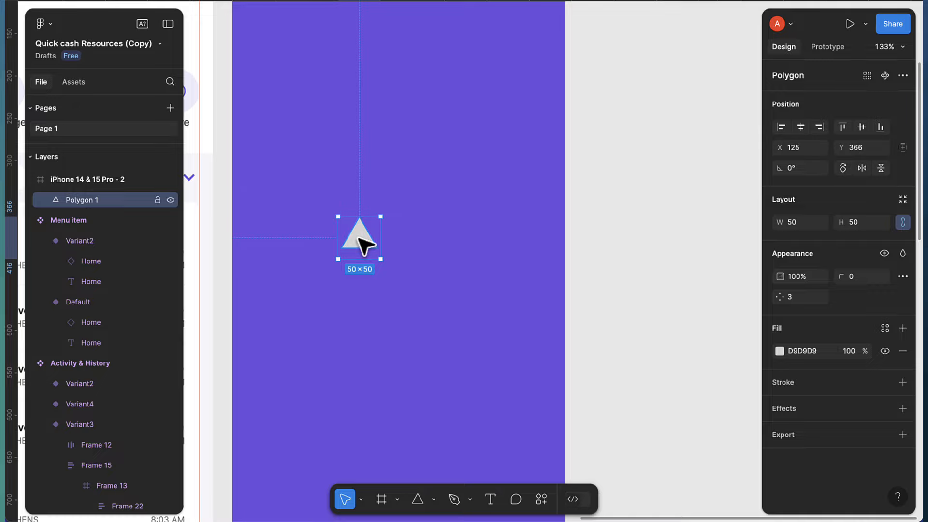
scroll(365, 247, "up", 2)
Duplicate the triangle, rotate the copy 180°, and nestle it against the first
key("ctrl+d")
left_click_drag(365, 245, 430, 246)
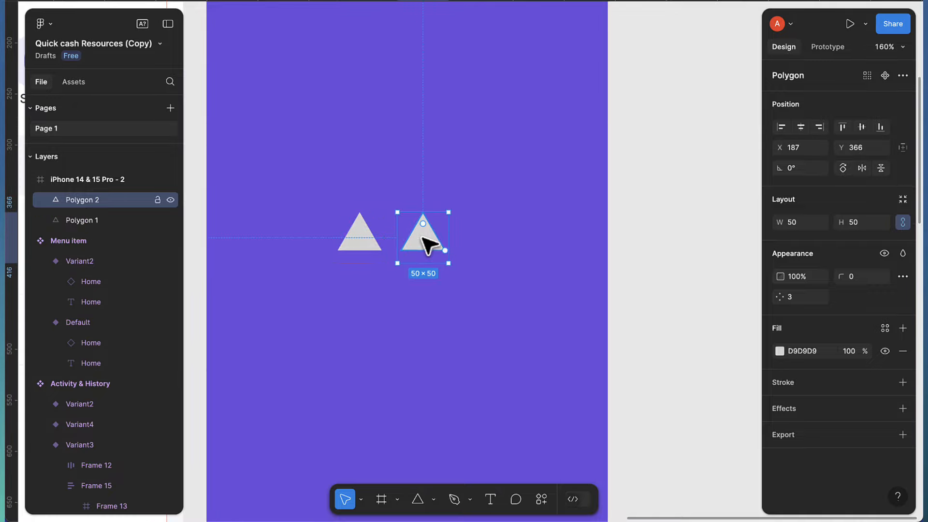
left_click(793, 173)
type("1")
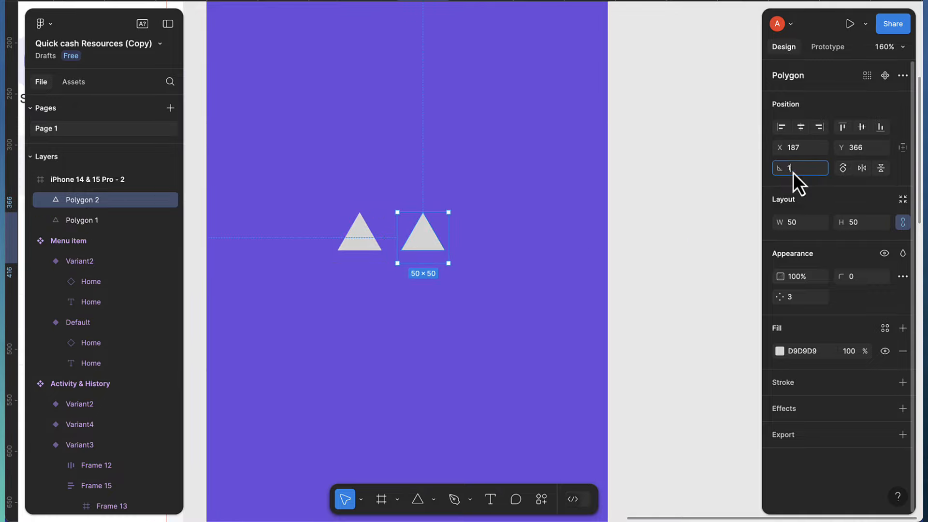
type("80")
key("Return")
scroll(474, 227, "down", 1)
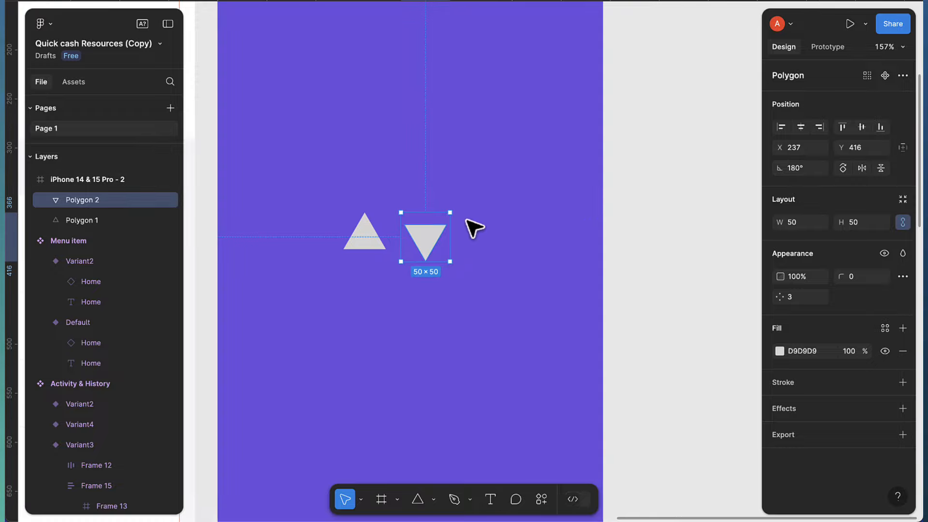
left_click_drag(439, 244, 396, 230)
scroll(396, 231, "up", 5)
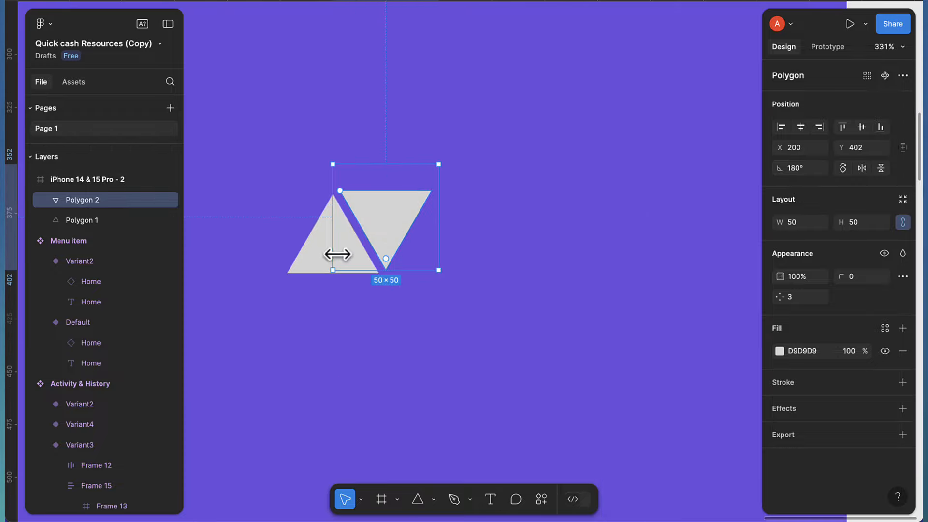
Give both triangles a corner radius of 4 and shrink them to 46×46
left_click(345, 259, "shift")
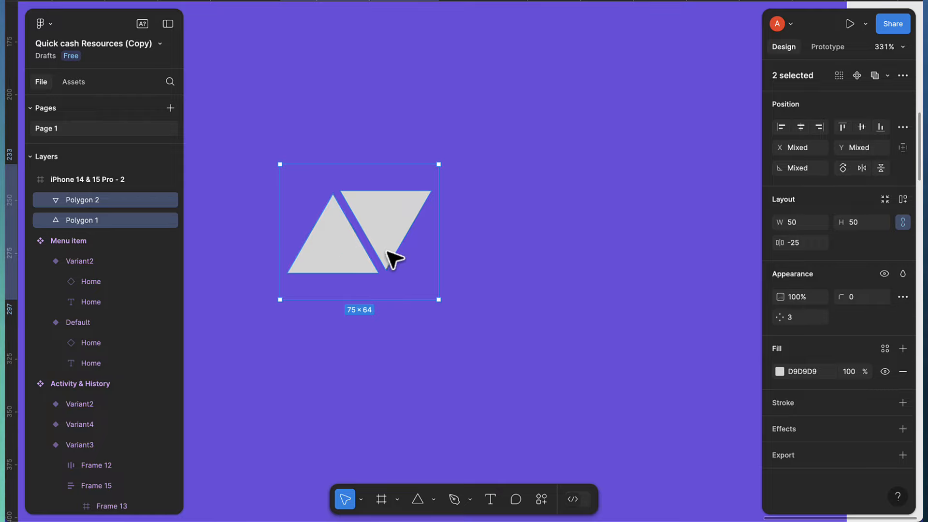
left_click(867, 301)
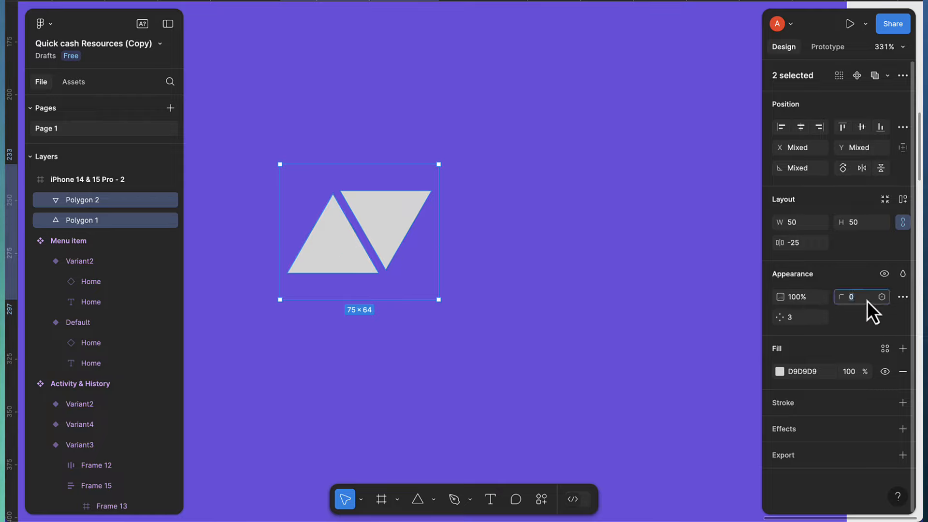
type("4")
key("Return")
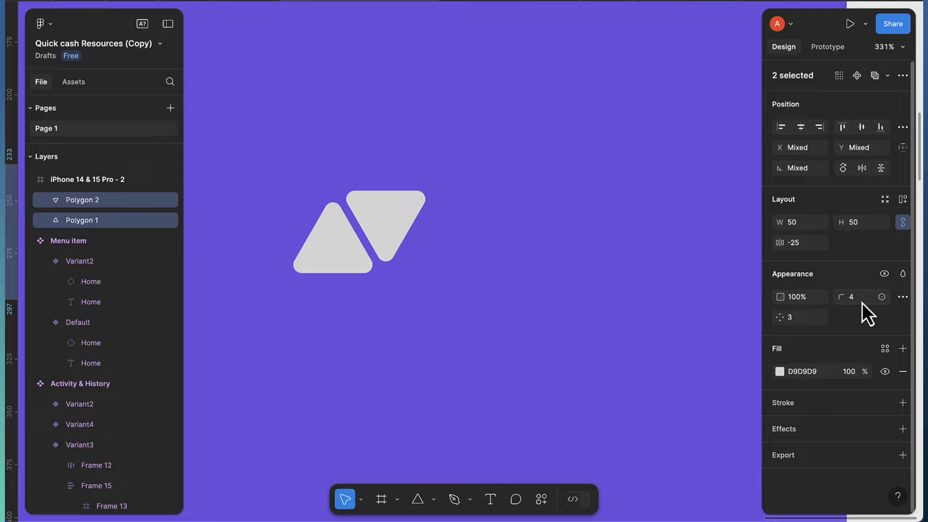
left_click(802, 222)
key("Down")
key("Down")
key("Down")
key("Down")
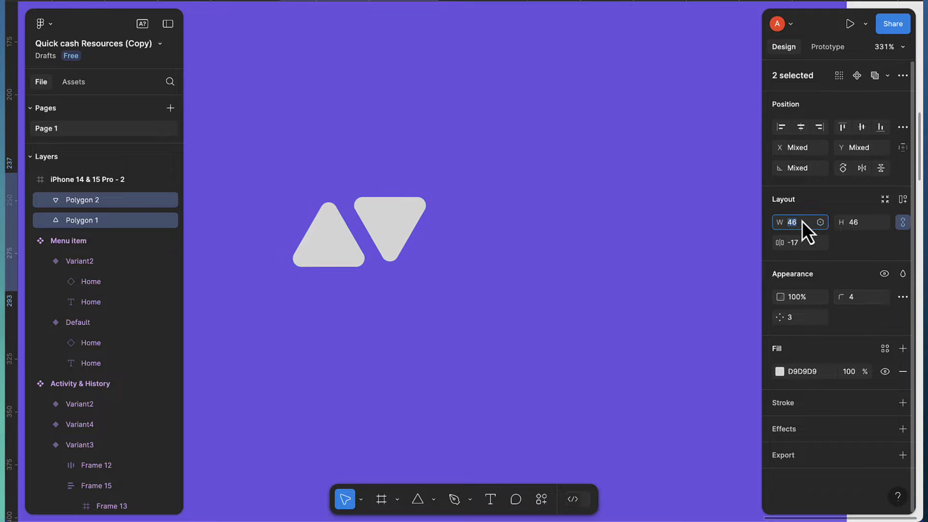
left_click(373, 228)
scroll(372, 238, "left", 5)
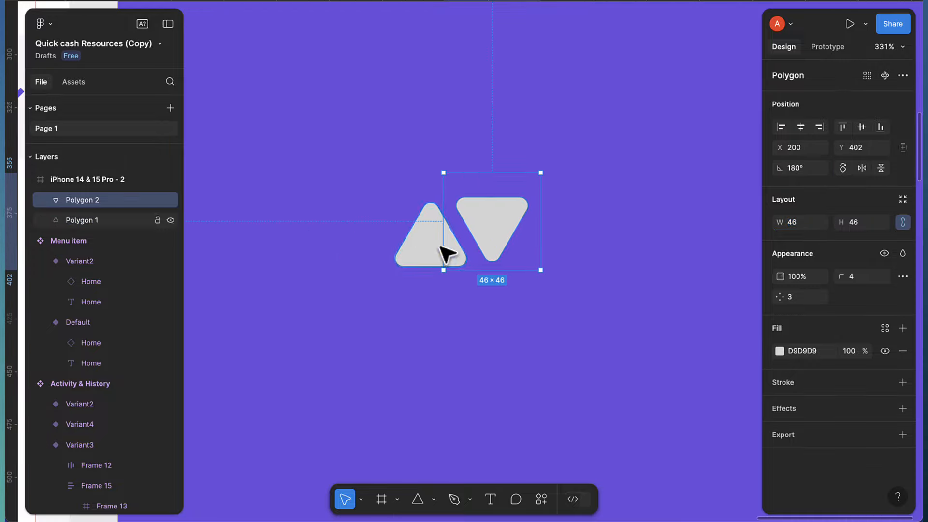
left_click(491, 306)
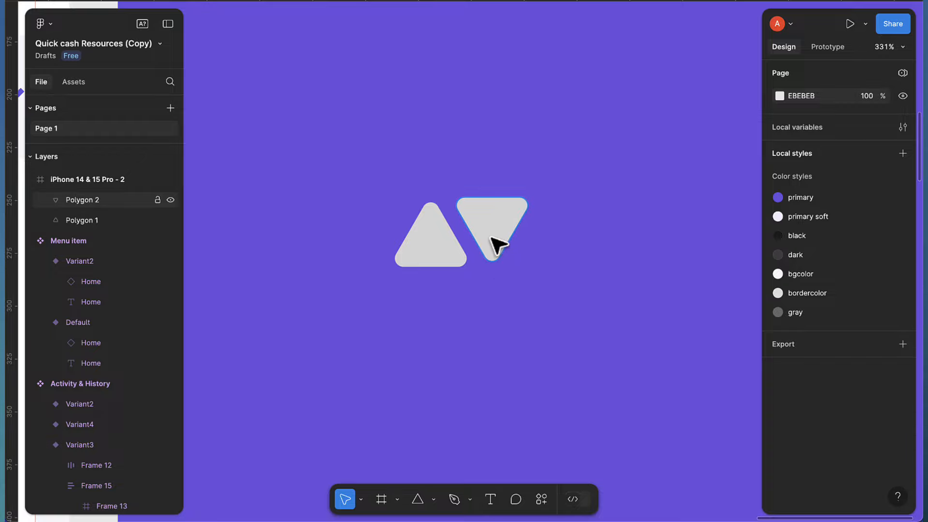
Search 'thunder' in the Iconify plugin and drop a thunderbolt icon onto the triangles
left_click(541, 498)
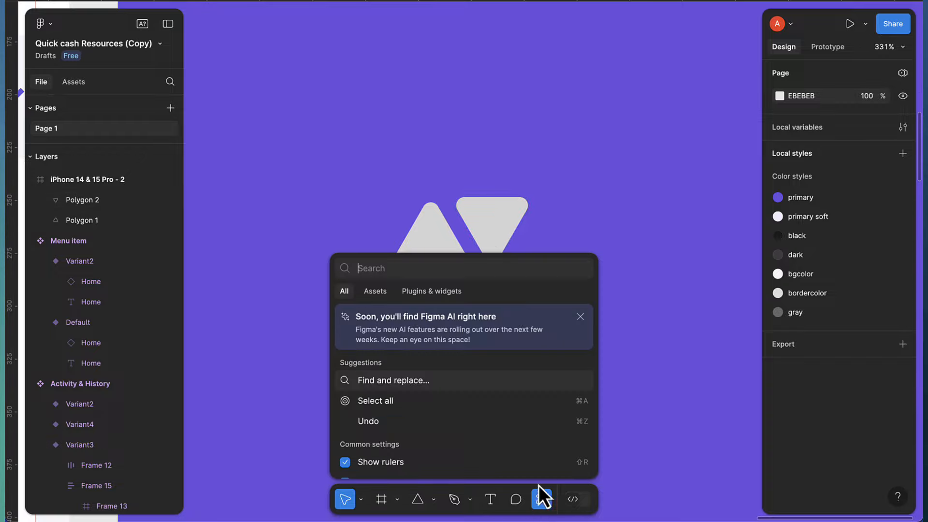
left_click(439, 292)
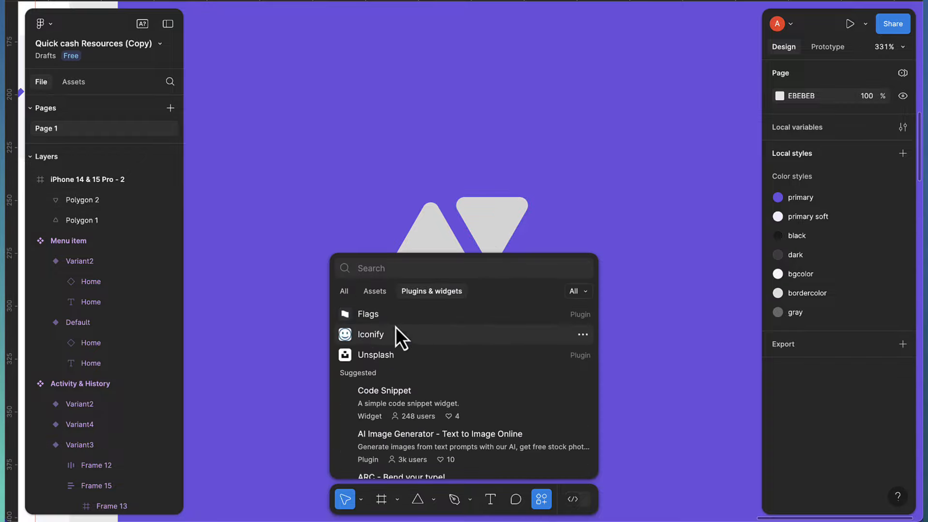
type("iconify")
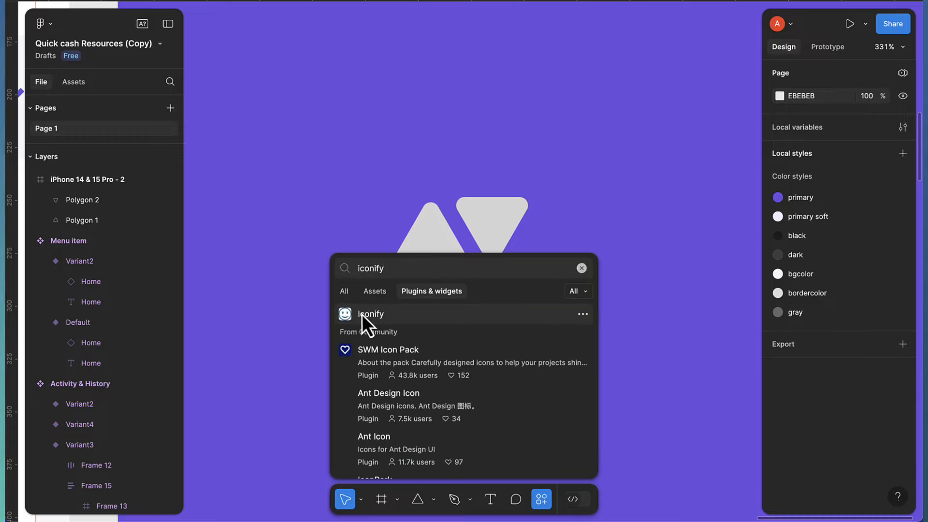
left_click(369, 317)
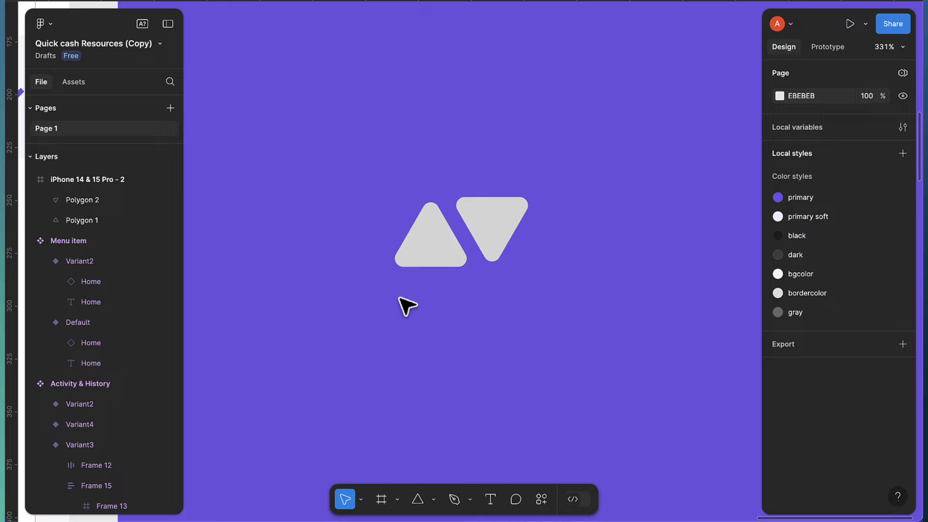
scroll(406, 307, "right", 2)
scroll(408, 308, "right", 2)
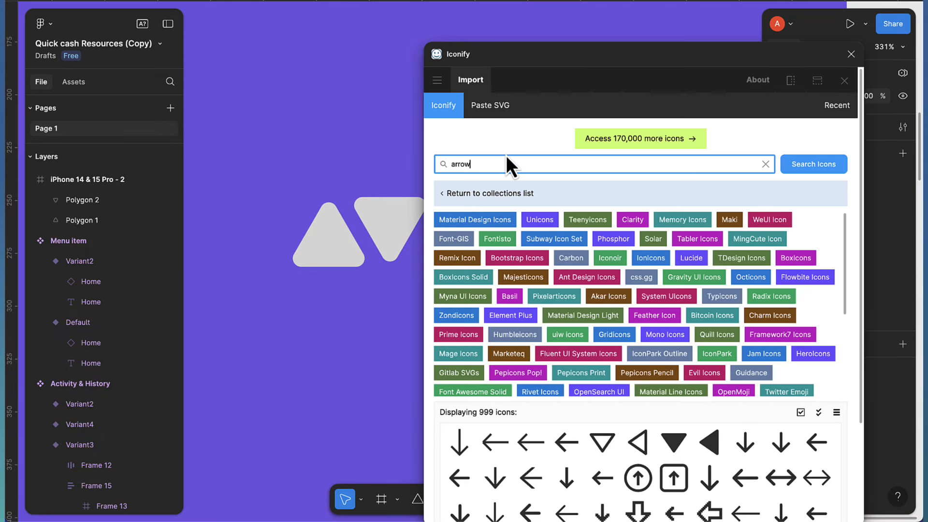
key("BackSpace")
key("BackSpace")
key("BackSpace")
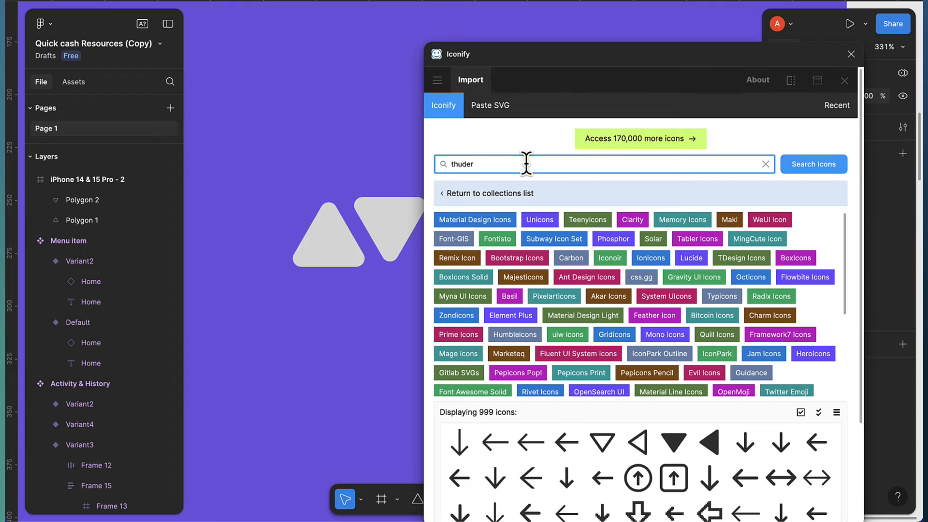
key("Return")
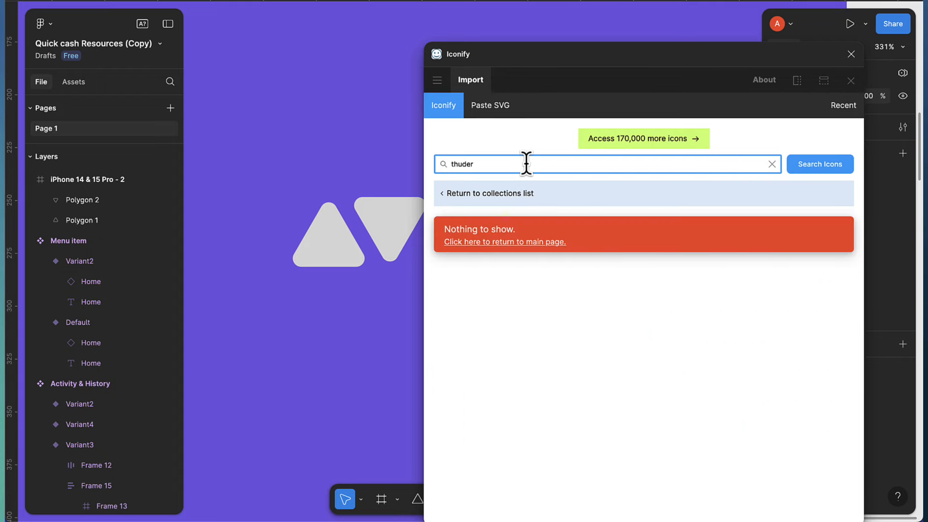
key("Left")
key("Left")
key("Left")
type("n")
key("Return")
scroll(471, 401, "down", 1)
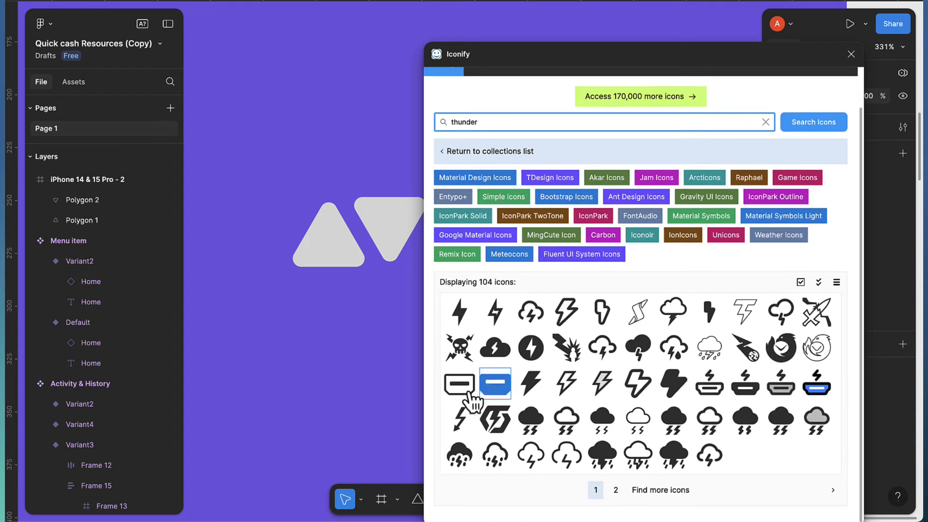
left_click_drag(462, 415, 356, 232)
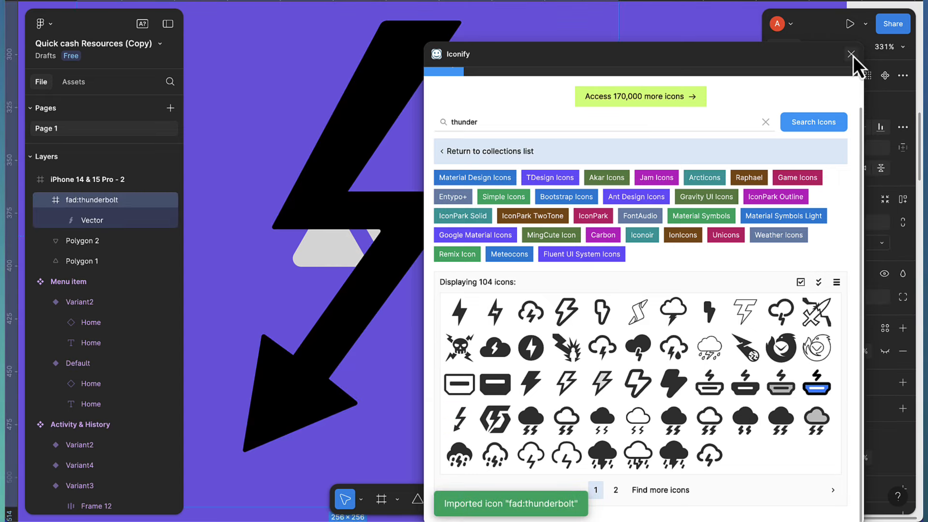
left_click(852, 55)
scroll(433, 210, "down", 5)
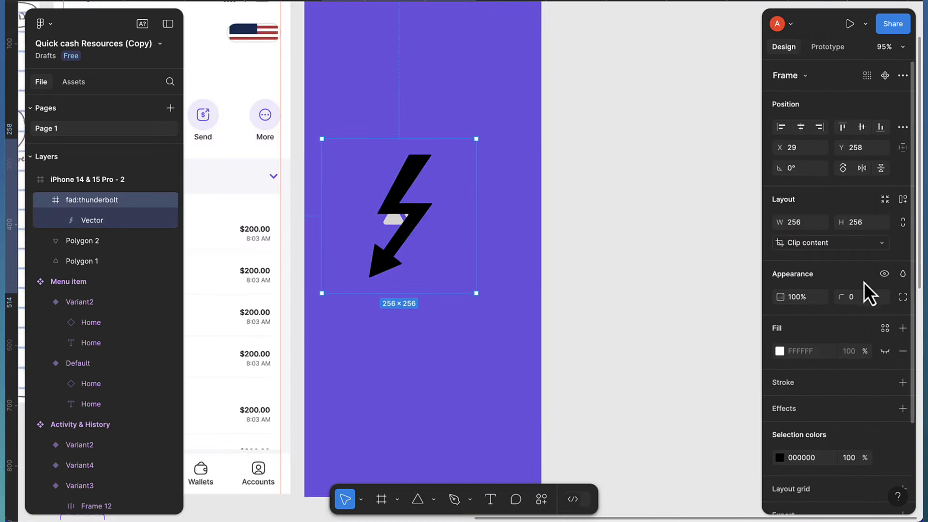
Size the thunderbolt to 40×40, place it over the triangles, and tilt it about -24°
left_click(862, 222)
type("40")
key("Return")
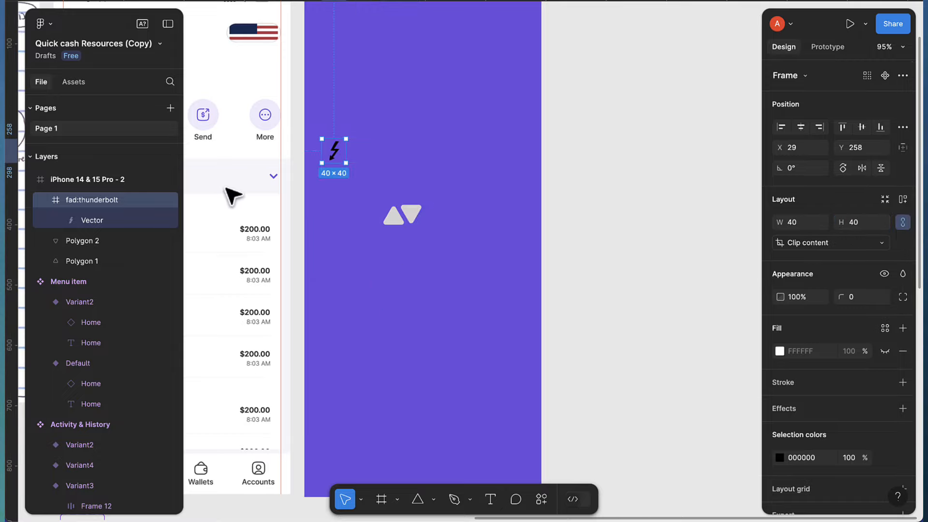
scroll(346, 174, "up", 4)
left_click_drag(363, 129, 519, 255)
scroll(524, 261, "up", 3)
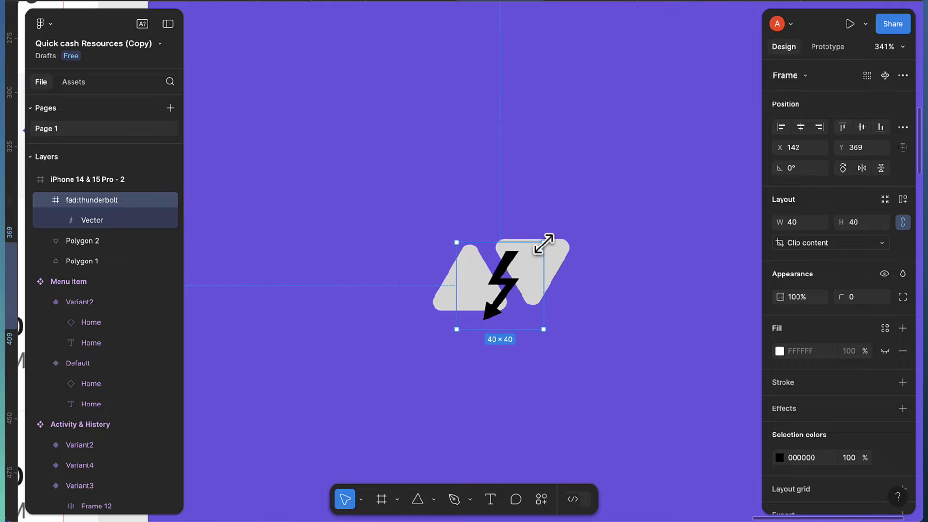
left_click_drag(563, 231, 578, 258)
left_click_drag(501, 277, 511, 269)
scroll(511, 271, "up", 3)
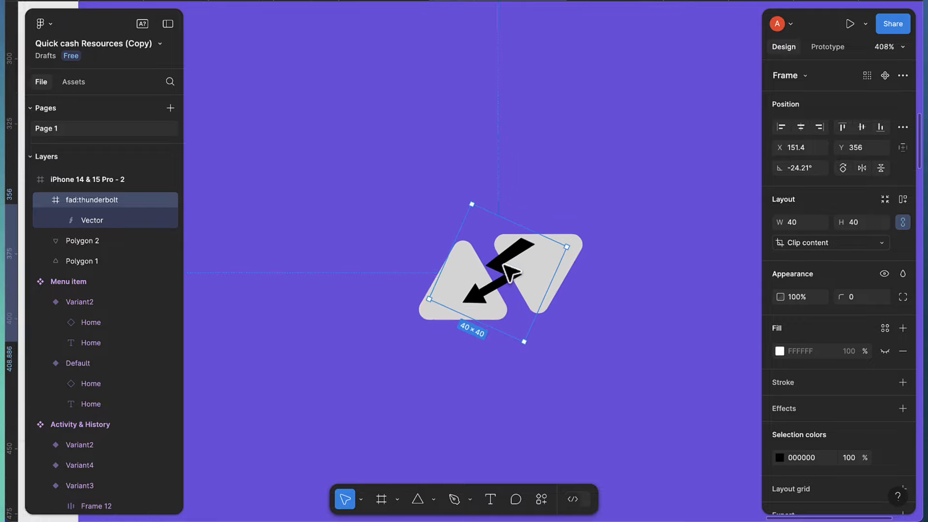
scroll(512, 272, "up", 1)
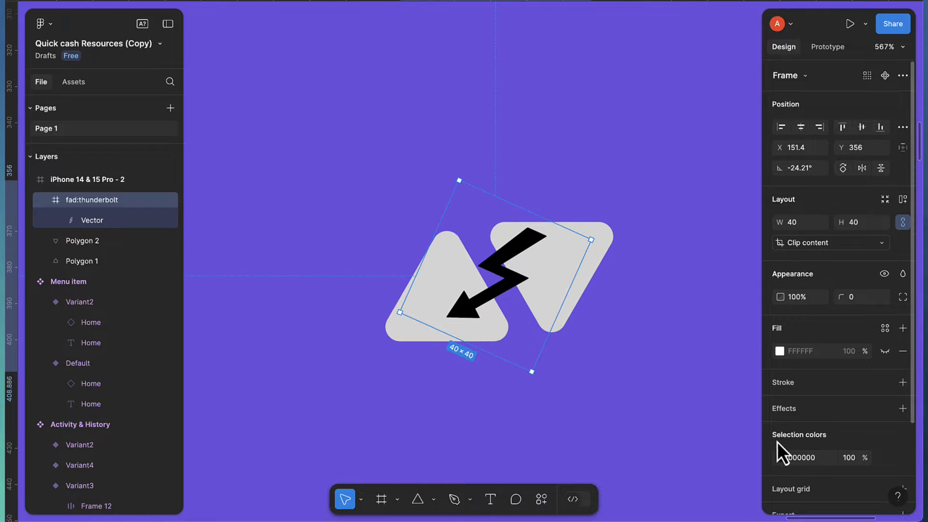
Colour the thunderbolt with the 'primary' colour style
left_click(778, 458)
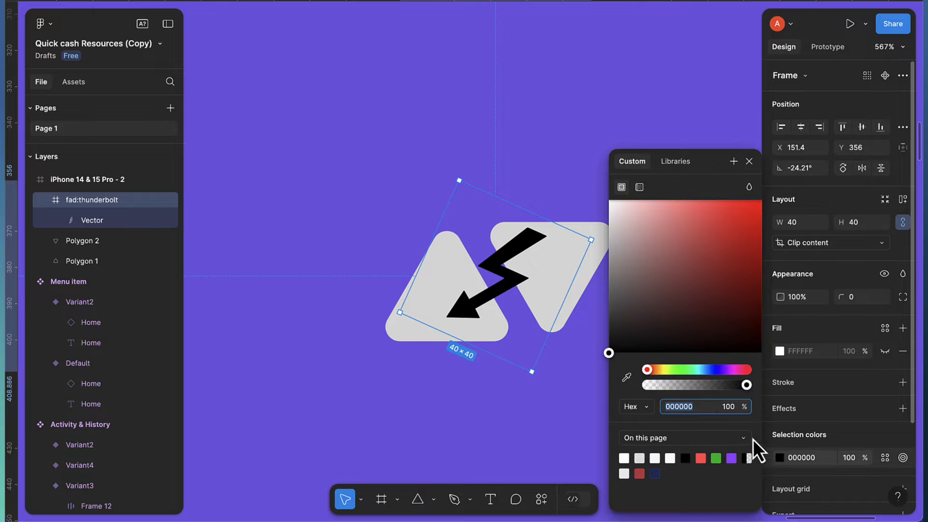
left_click_drag(672, 319, 543, 200)
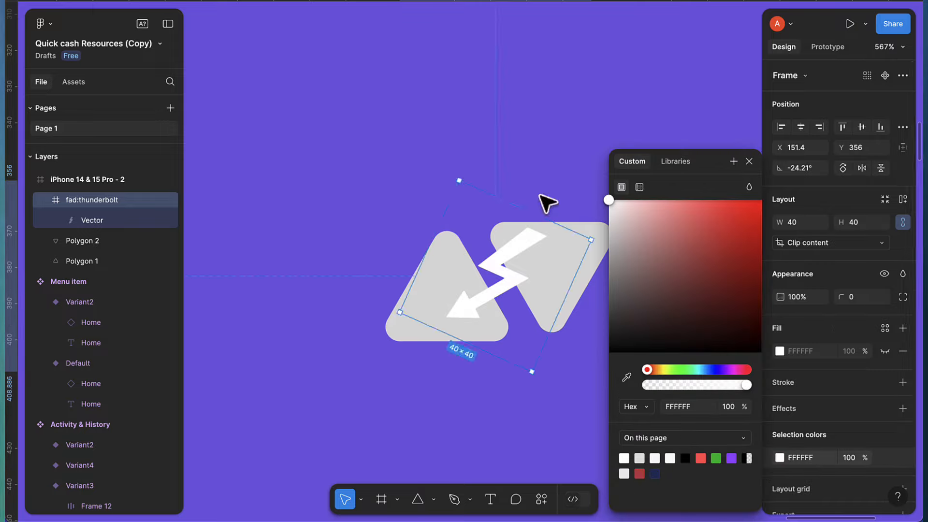
left_click(885, 461)
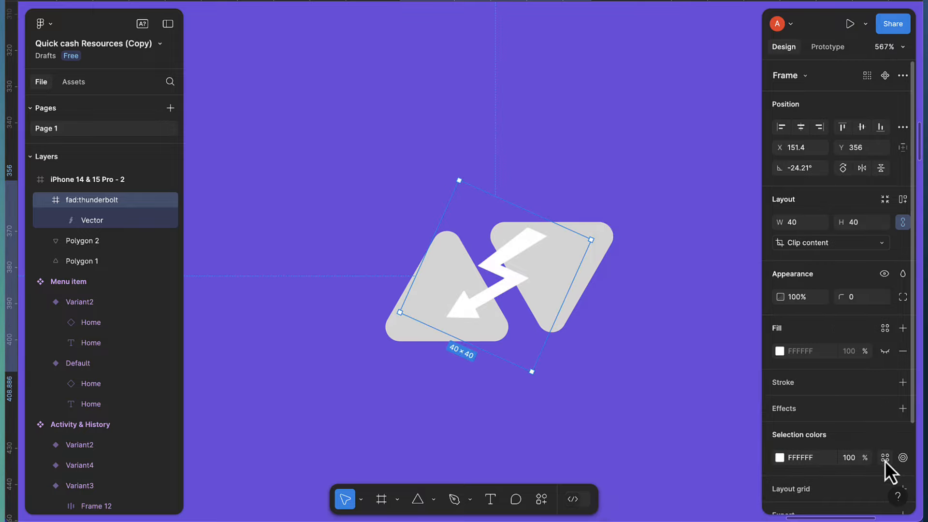
left_click(884, 458)
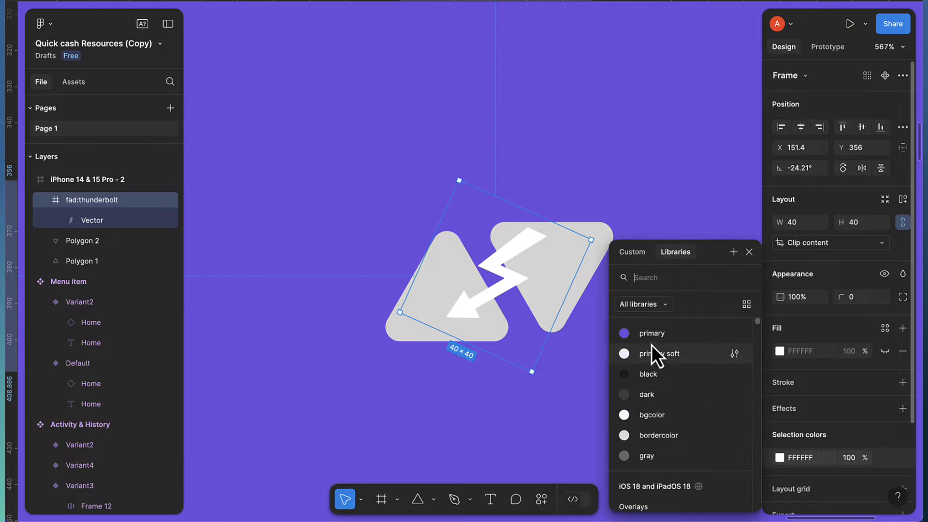
left_click(653, 332)
left_click(594, 166)
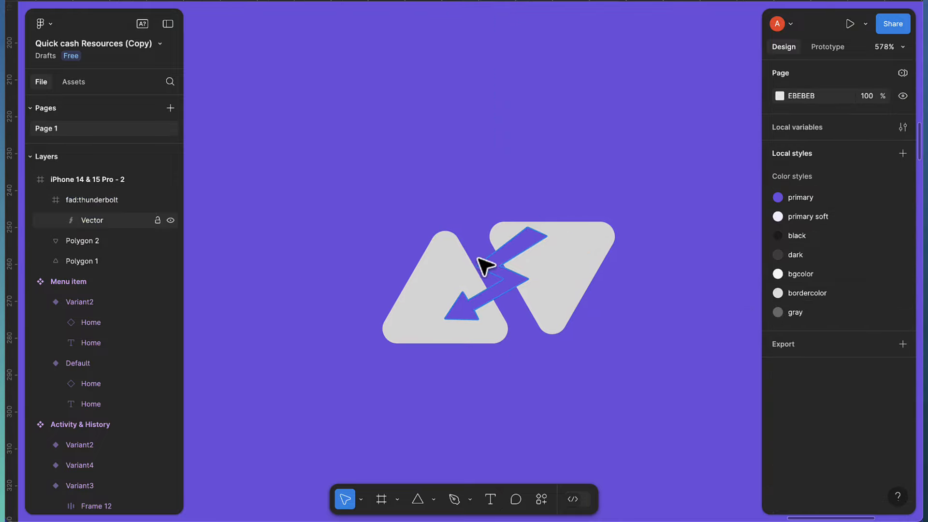
Nudge the left triangle slightly right, then select the thunderbolt and both triangles
left_click(459, 281)
left_click(407, 333)
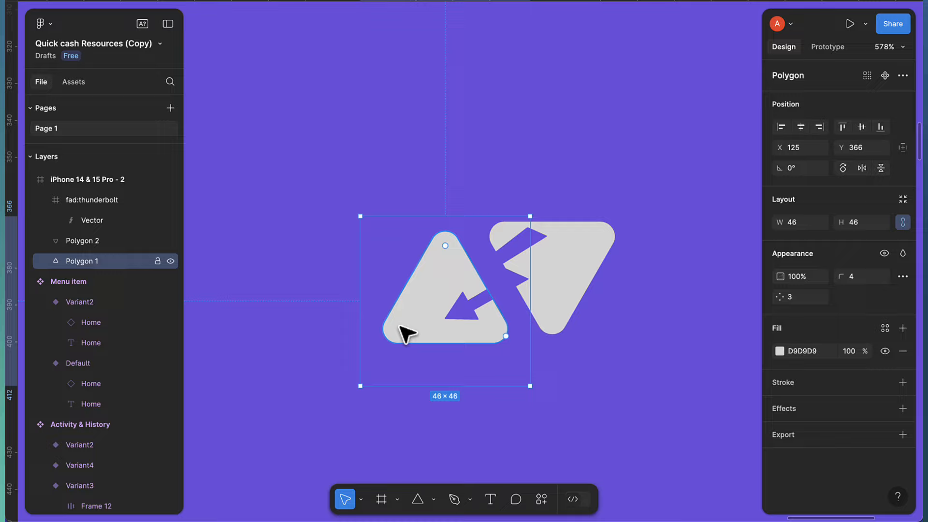
mouse_move(408, 332)
left_mouse_down()
mouse_move(412, 319)
mouse_move(414, 330)
left_mouse_up()
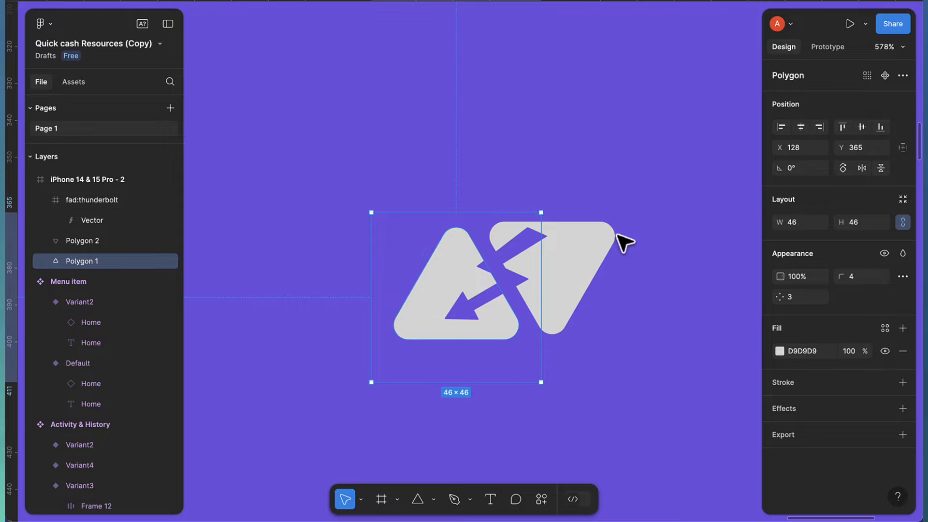
left_click(555, 225)
left_click_drag(386, 168, 646, 398)
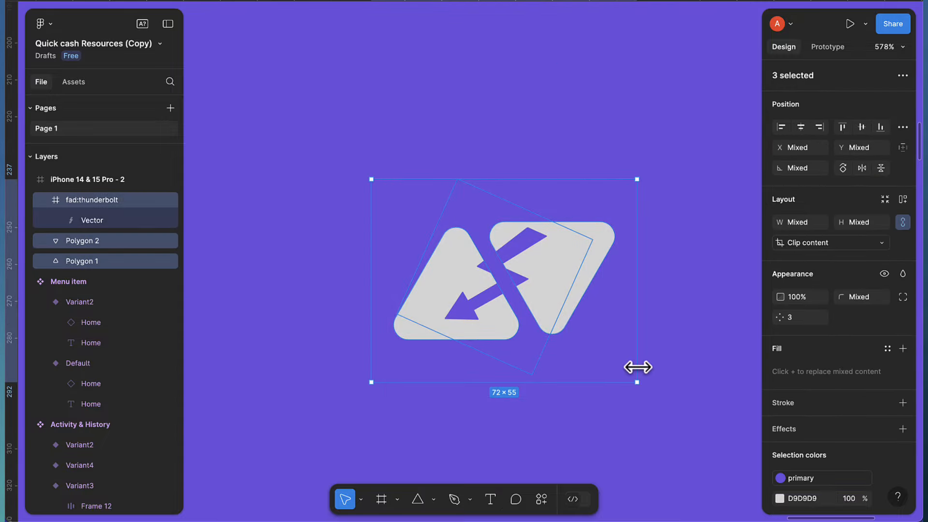
Wrap the thunderbolt and both triangles in a new frame, Frame 25
right_click(476, 261)
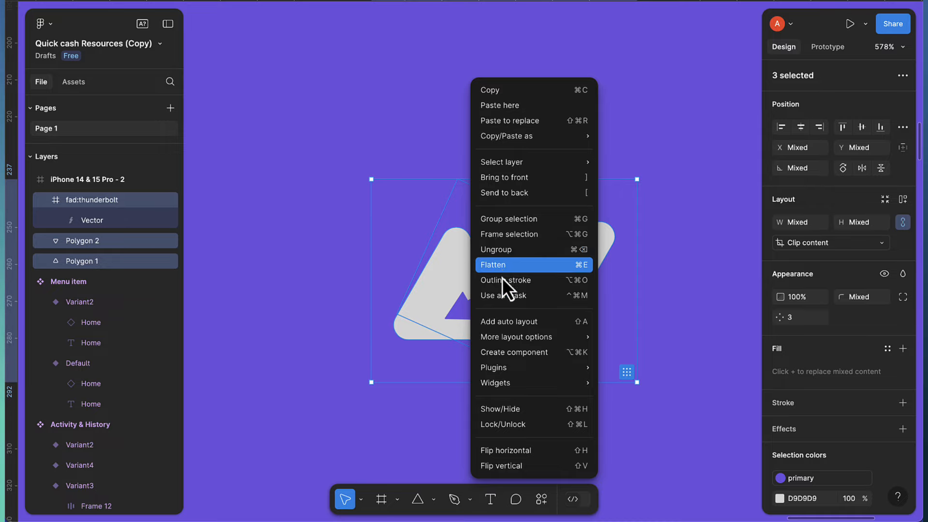
left_click(494, 237)
scroll(512, 290, "down", 5)
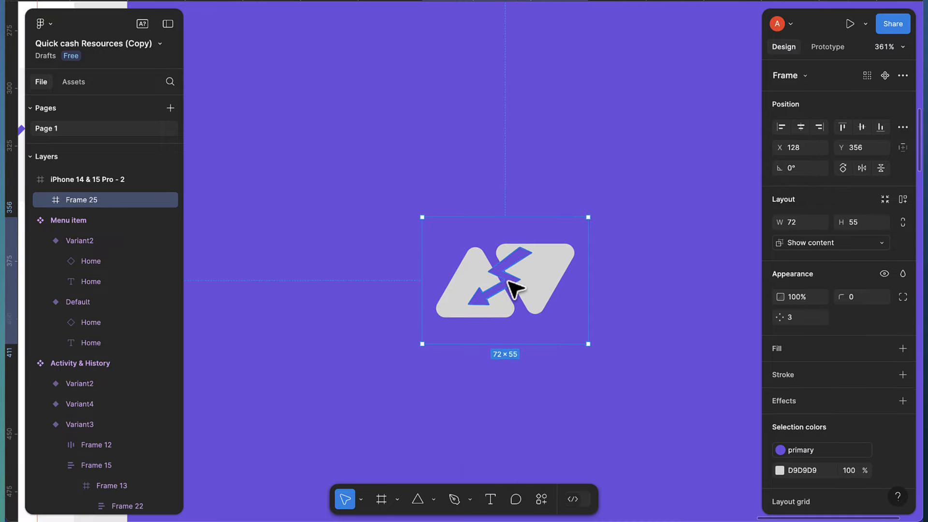
scroll(793, 431, "down", 2)
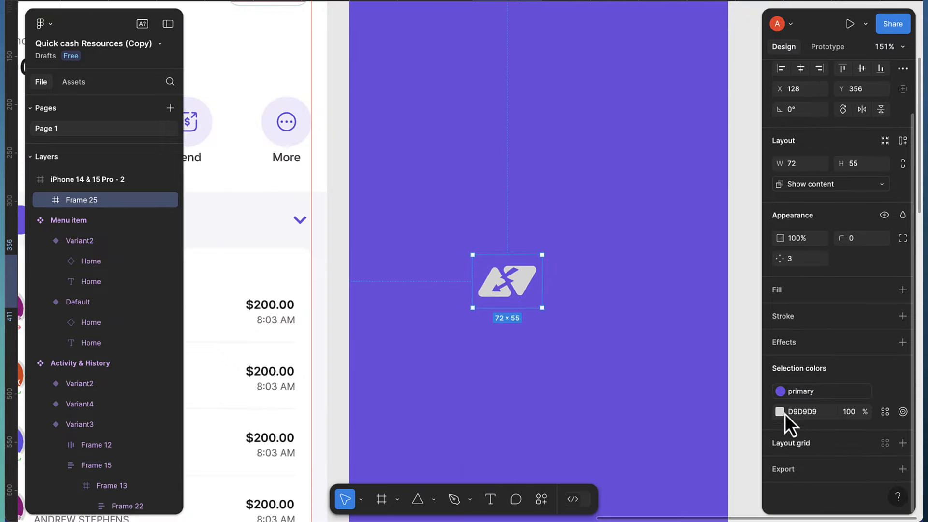
Change the grey D9D9D9 logo shapes to white FFFFFF
left_click(780, 412)
type("FFFFFF")
key("Return")
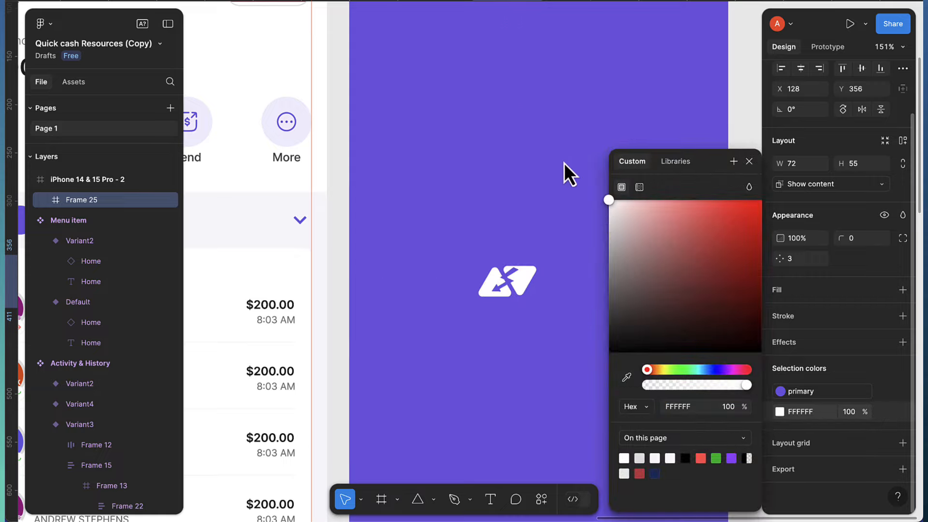
left_click(749, 161)
Centre the 72×55 logo frame horizontally and vertically on the purple screen, at X 161, Y 399
scroll(616, 247, "right", 3)
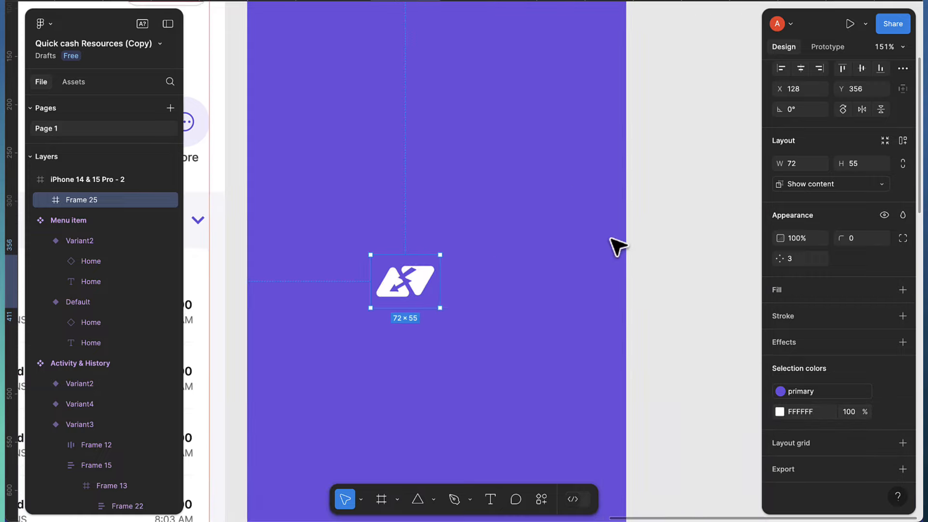
scroll(404, 285, "down", 3)
left_click_drag(404, 289, 418, 305)
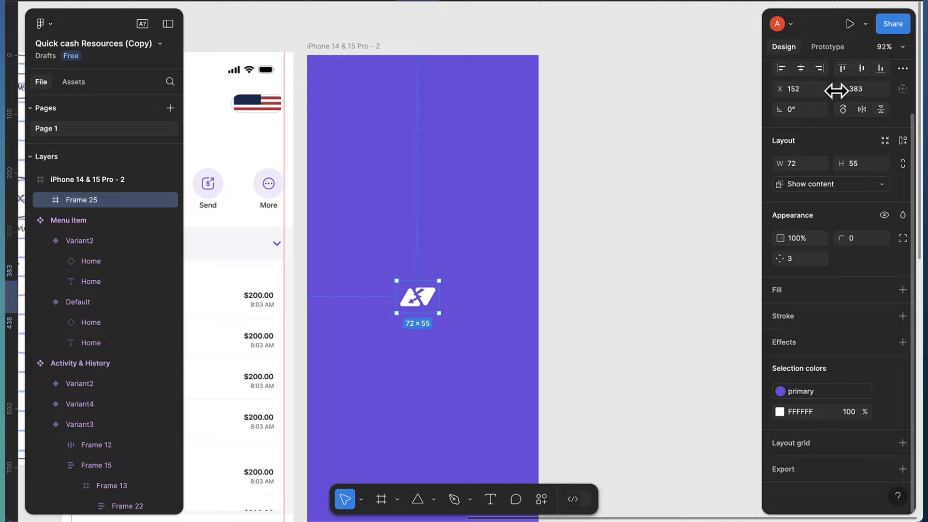
left_click(804, 71)
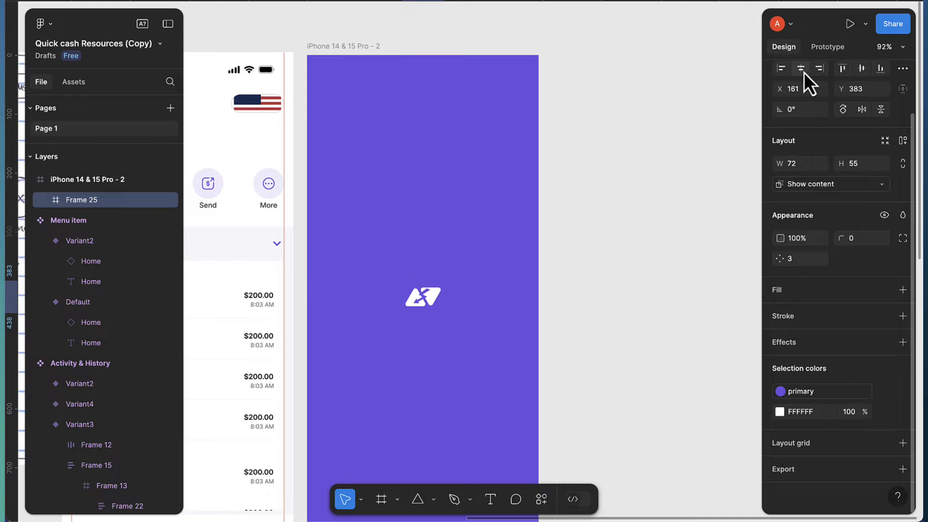
left_click(860, 72)
scroll(400, 349, "up", 2)
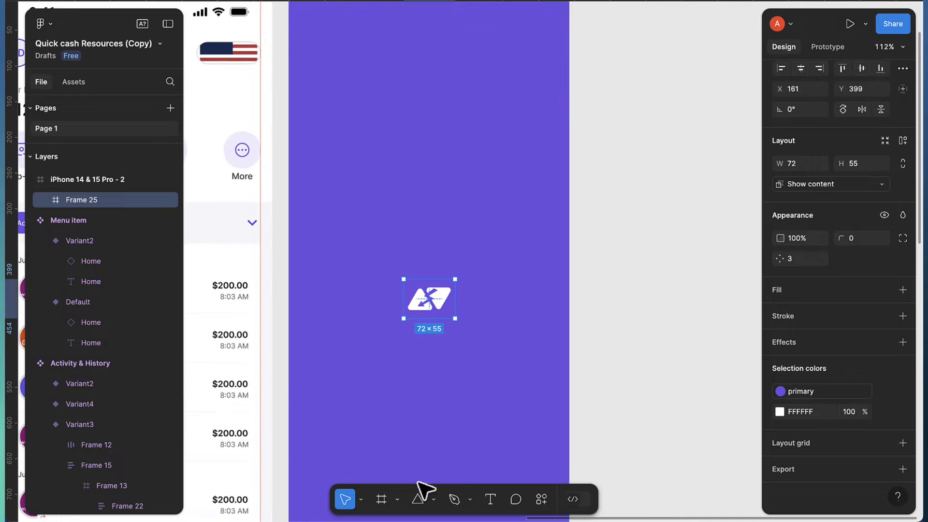
Add a 'Quick Qash' text layer below the thunderbolt logo
left_click(491, 499)
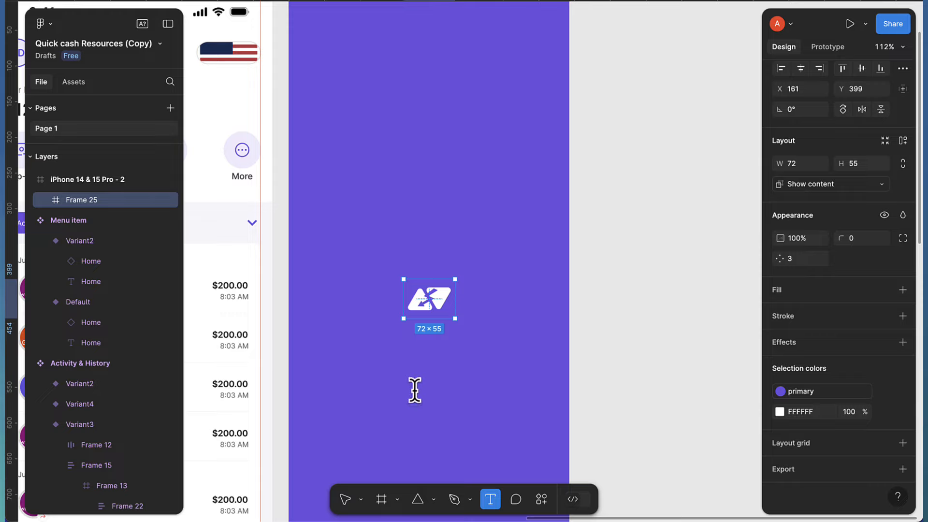
left_click(415, 389)
type("Quick")
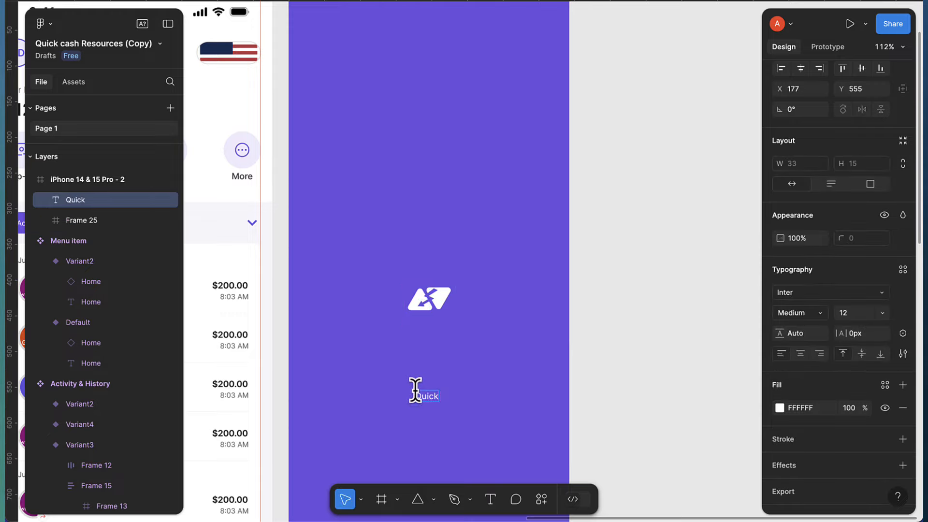
type(" G")
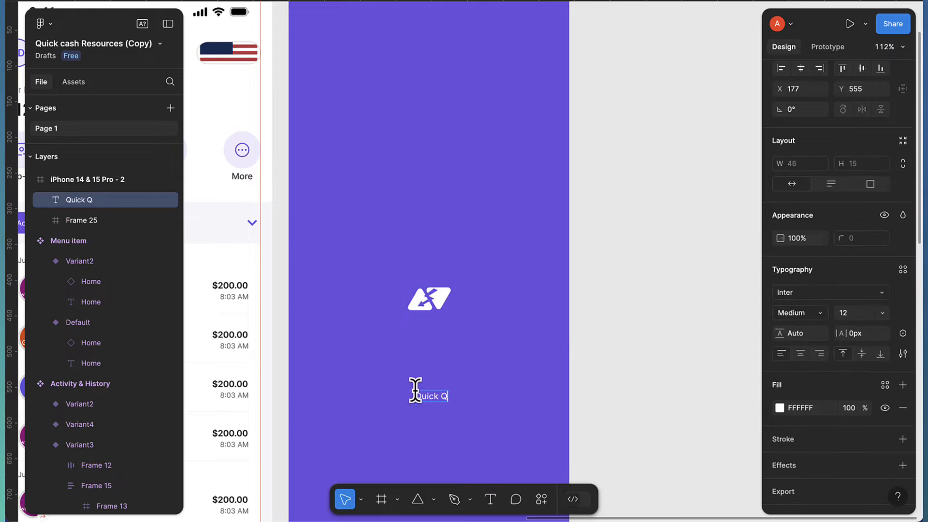
key("Escape")
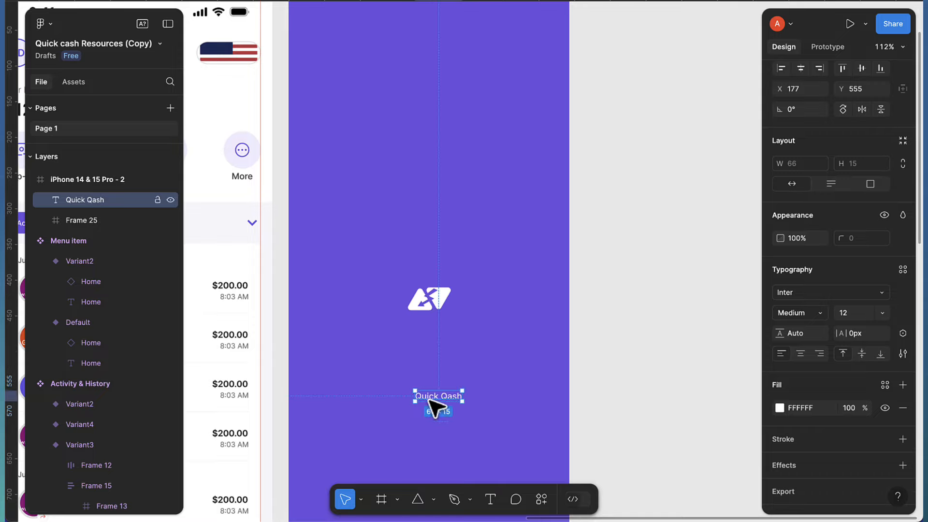
left_click_drag(429, 398, 418, 357)
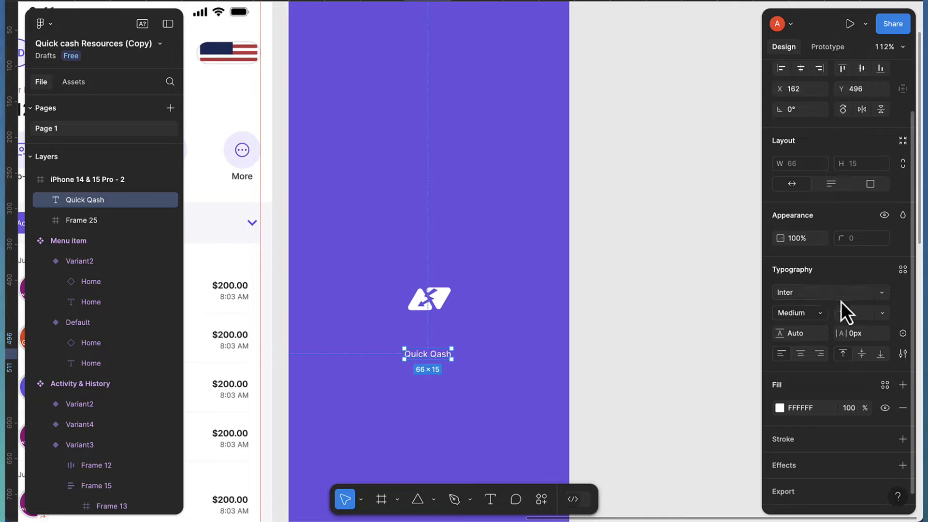
Set Quick Qash to font size 18 and position it just beneath the logo
left_click(851, 315)
type("18")
key("Return")
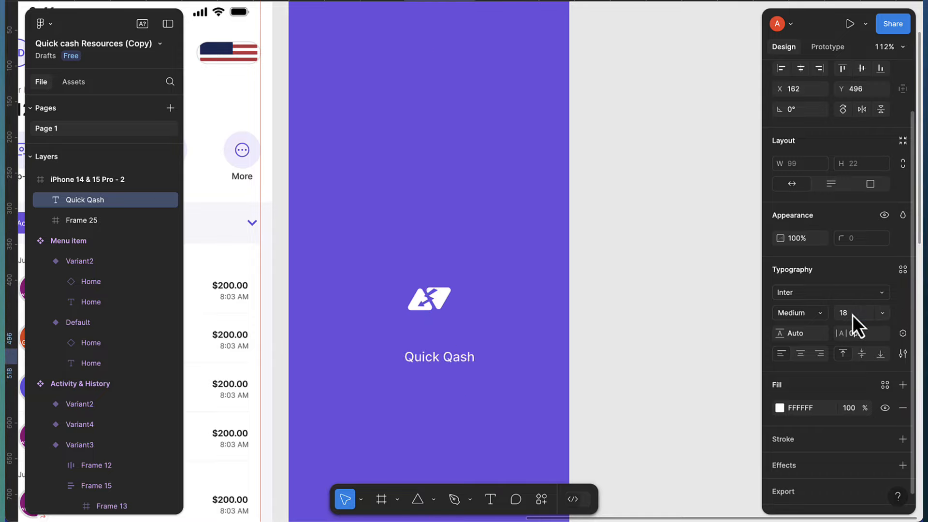
scroll(441, 375, "up", 5)
left_click_drag(442, 363, 430, 322)
scroll(431, 323, "down", 5)
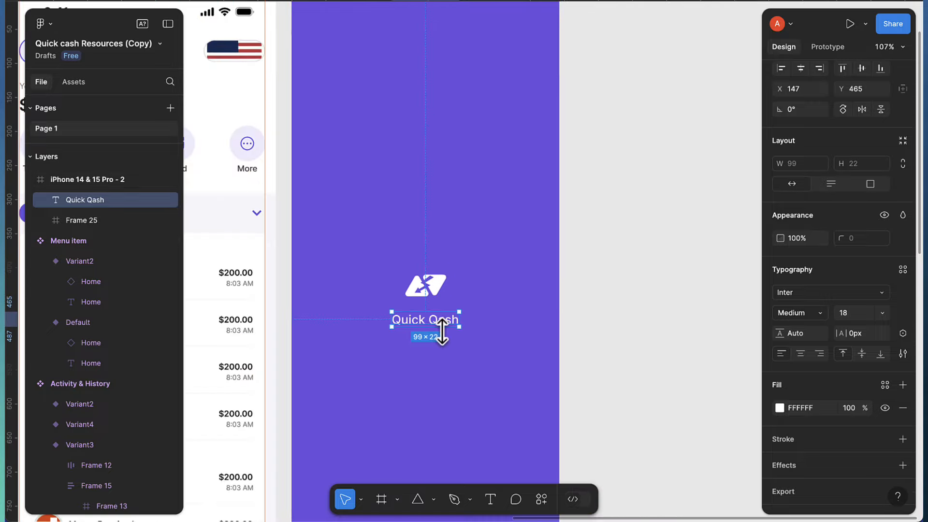
scroll(441, 334, "down", 5)
left_click(434, 312)
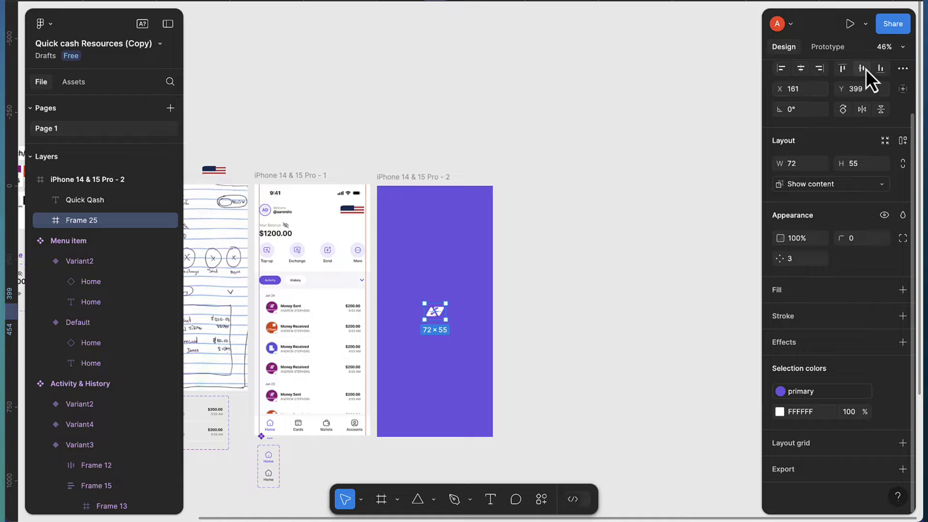
scroll(448, 329, "up", 5)
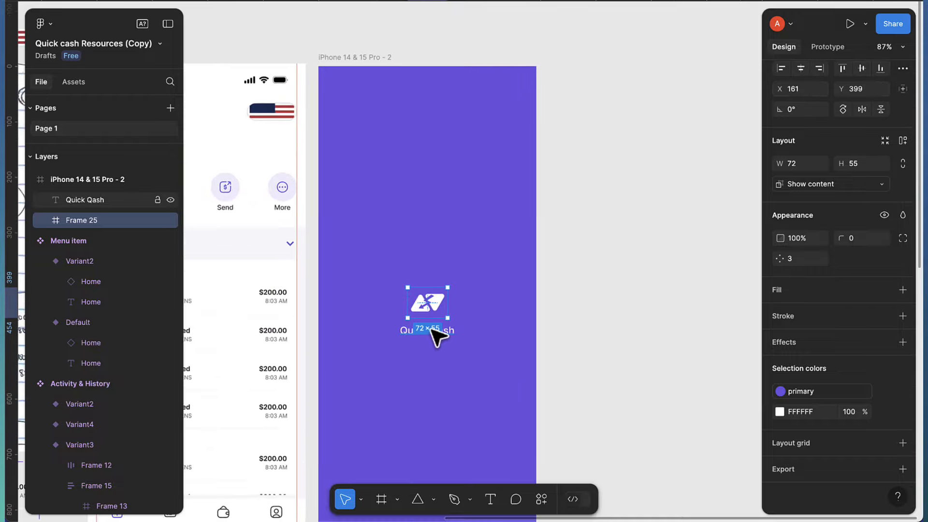
left_click(432, 330)
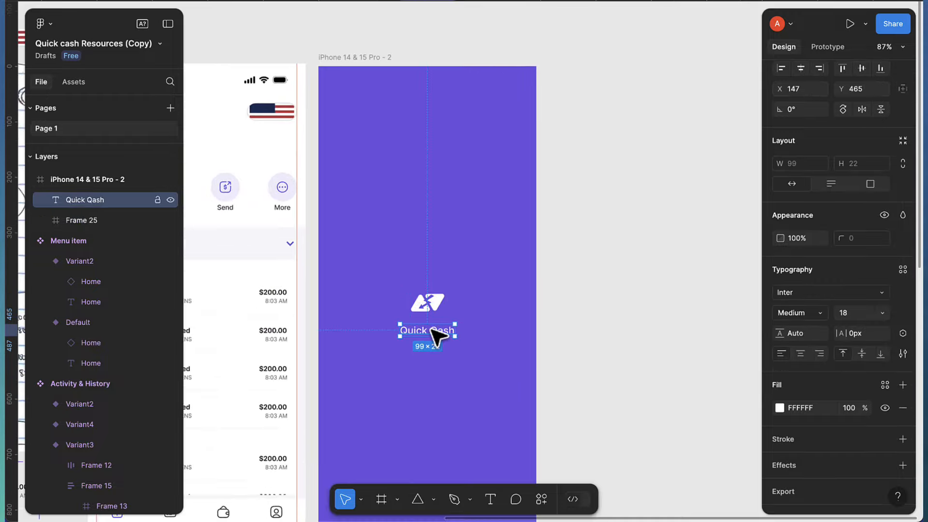
left_click(355, 58)
Duplicate the splash frame with Ctrl+D
key("ctrl+d")
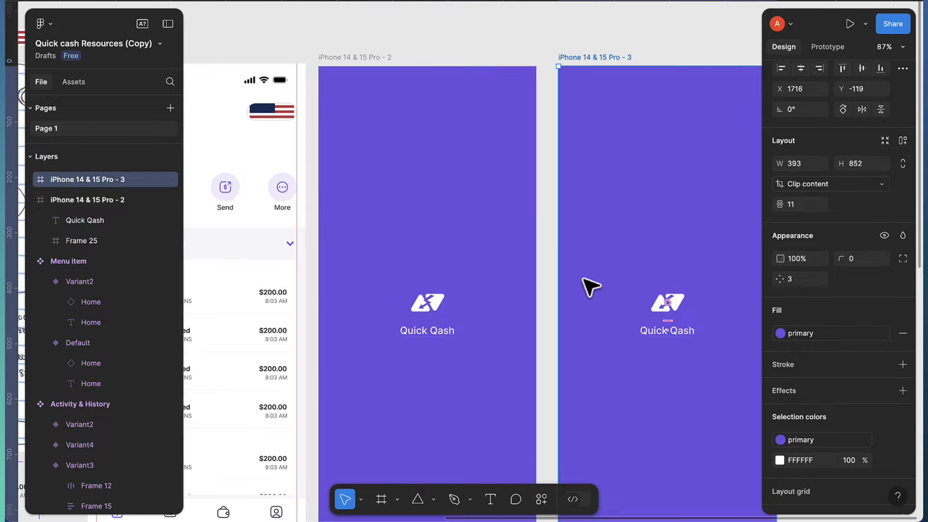
scroll(587, 286, "right", 5)
scroll(314, 311, "up", 1)
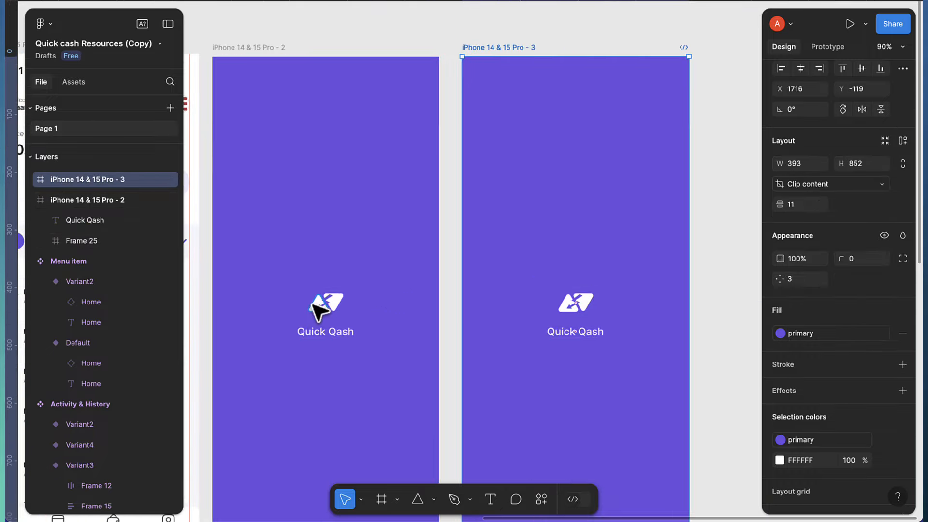
scroll(377, 314, "up", 5)
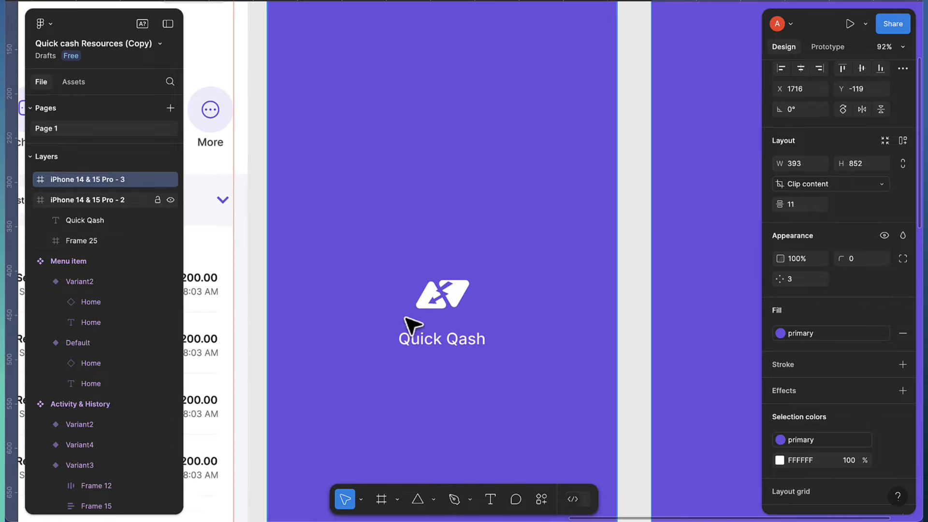
In the original frame, slide the logo's left and right triangles off each side
double_click(435, 303)
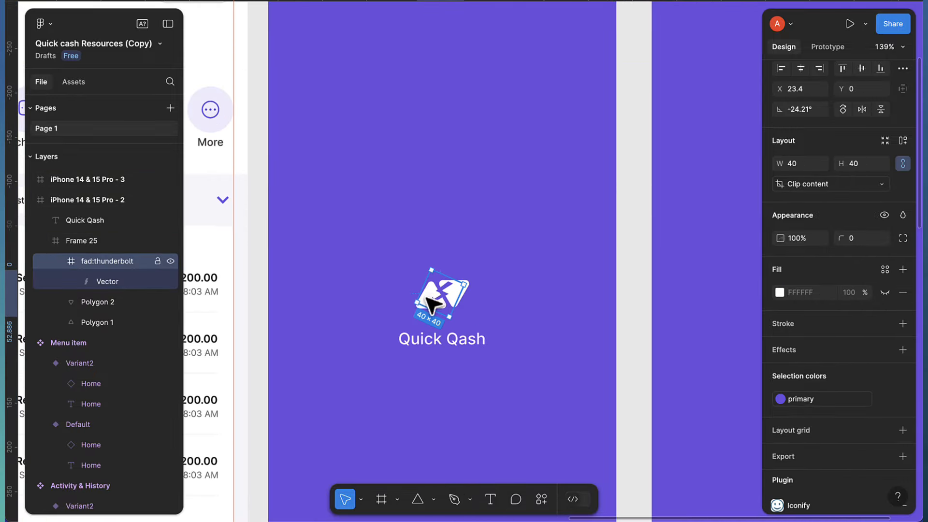
scroll(419, 309, "up", 10)
left_click(418, 312)
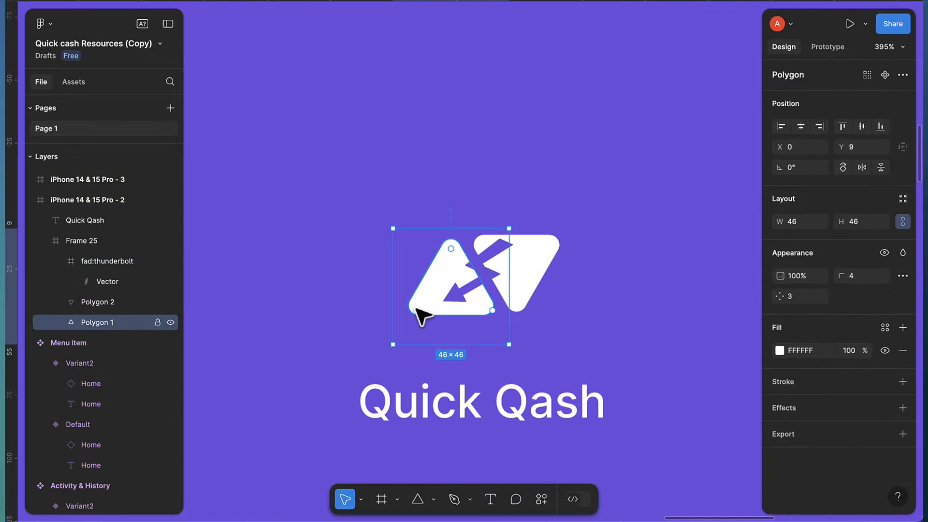
scroll(418, 312, "down", 10)
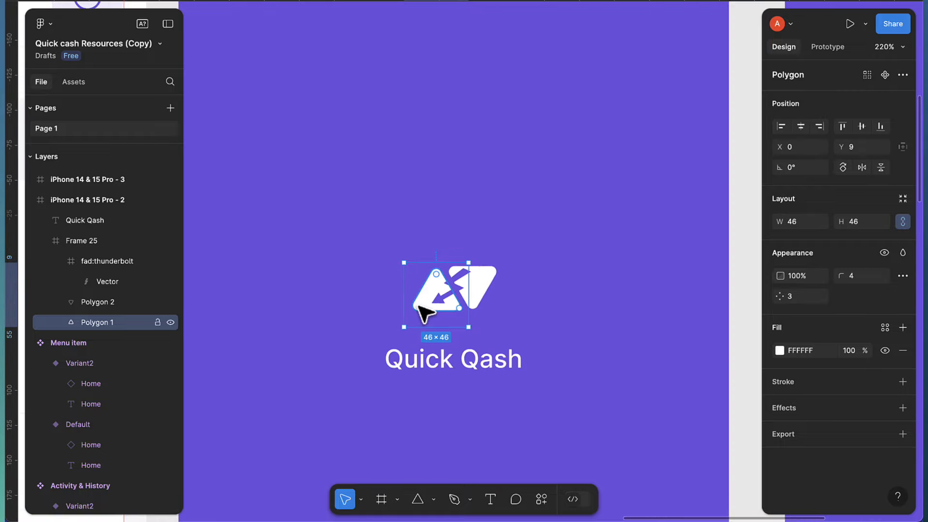
key("shift+Left")
key("shift+Left")
key("shift+Left")
key("shift+Left")
key("shift+Left")
key("shift+Left")
key("shift+Left")
key("shift+Left")
key("shift+Left")
key("shift+Left")
key("shift+Left")
key("shift+Left")
key("shift+Left")
key("shift+Left")
key("shift+Left")
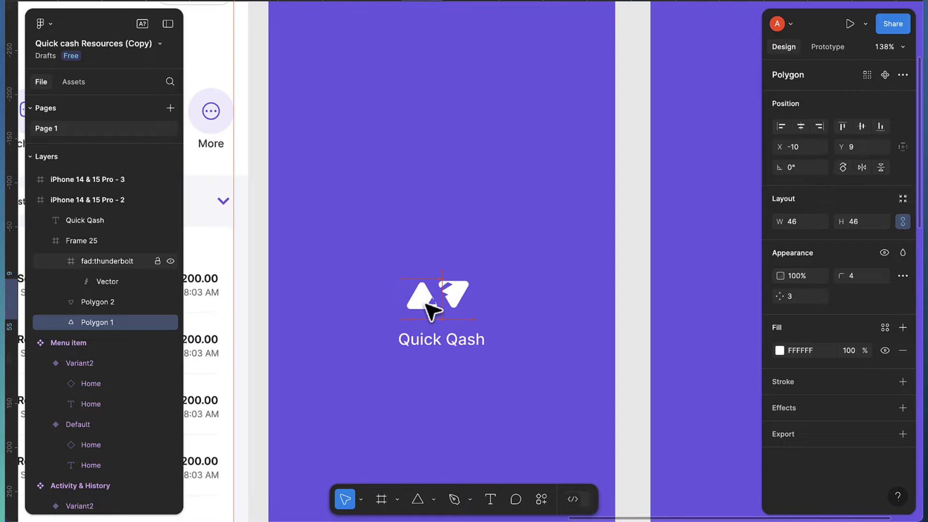
key("shift+Left")
key("shift+Left")
key("shift+Left")
key("shift+Left")
key("shift+Left")
key("shift+Left")
key("shift+Left")
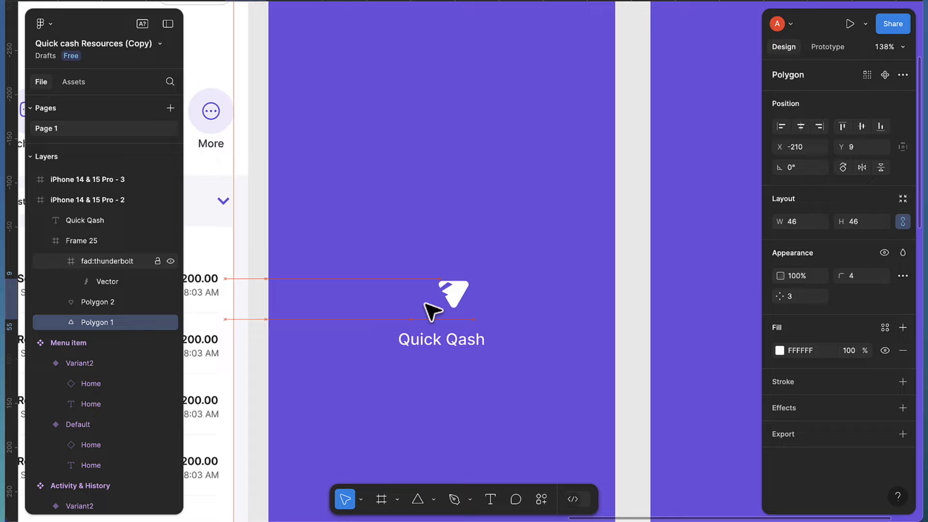
left_click(77, 304)
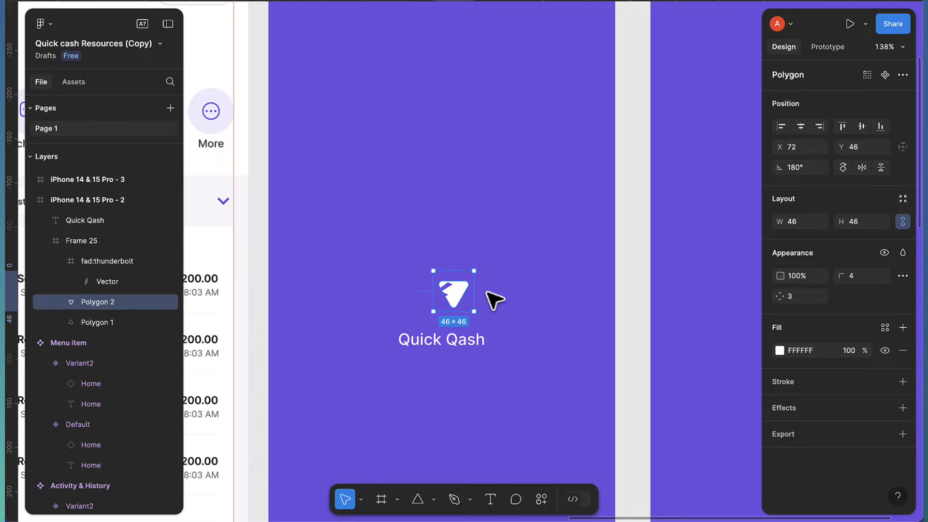
key("shift+Right")
key("shift+Right")
key("shift+Right")
key("shift+Right")
key("shift+Right")
key("shift+Right")
key("shift+Right")
key("shift+Right")
key("shift+Right")
key("shift+Right")
key("shift+Right")
key("shift+Right")
key("shift+Right")
key("shift+Right")
key("shift+Right")
key("shift+Right")
key("shift+Right")
key("shift+Right")
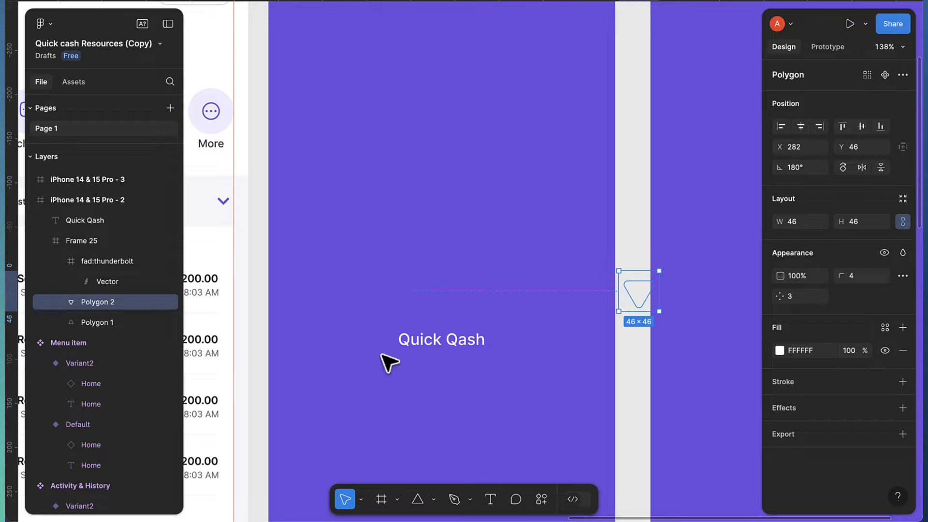
Lower the Quick Qash text and hide its fill
left_click(467, 344)
key("shift+Down")
key("shift+Down")
key("shift+Down")
key("shift+Down")
key("shift+Down")
key("shift+Down")
key("shift+Down")
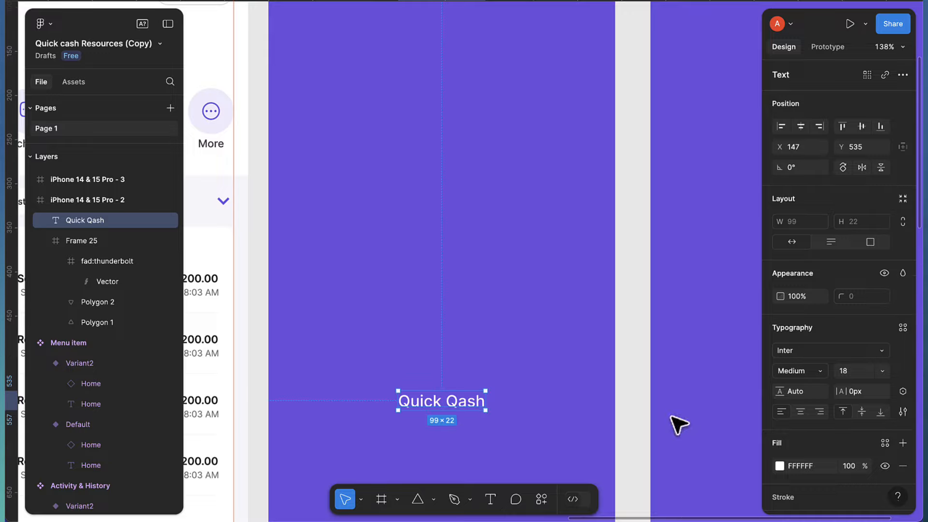
left_click(888, 466)
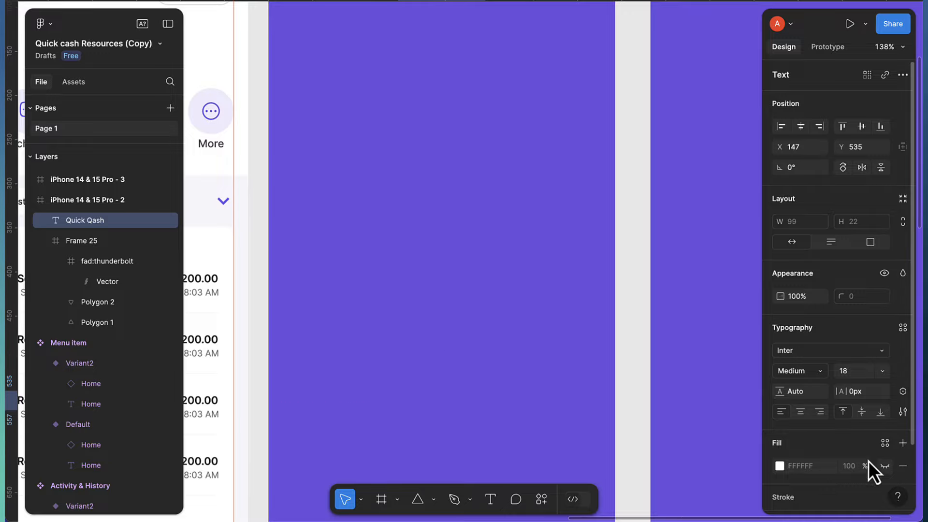
scroll(616, 382, "down", 5)
scroll(568, 377, "right", 5)
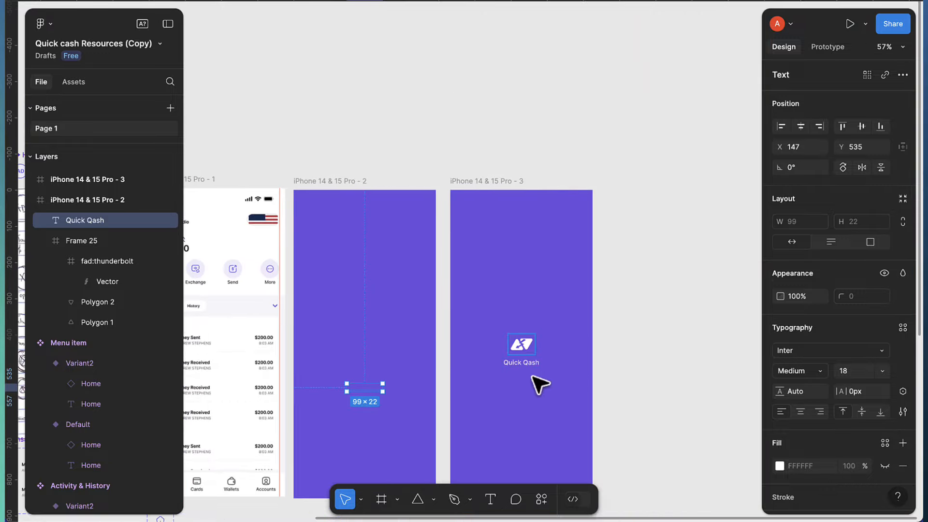
scroll(556, 338, "down", 4)
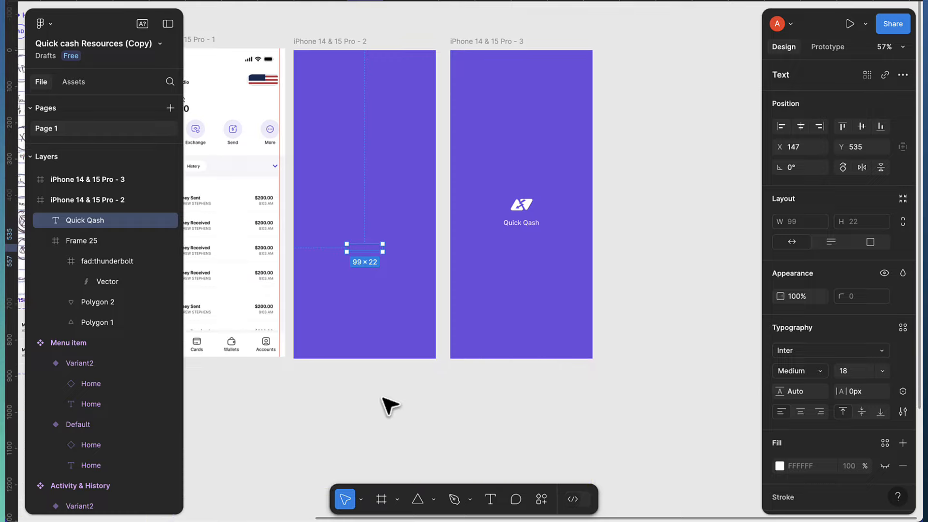
Add a 'POWERED BY ICODENG' text layer near the bottom of the second splash frame
left_click(491, 503)
scroll(338, 333, "up", 3)
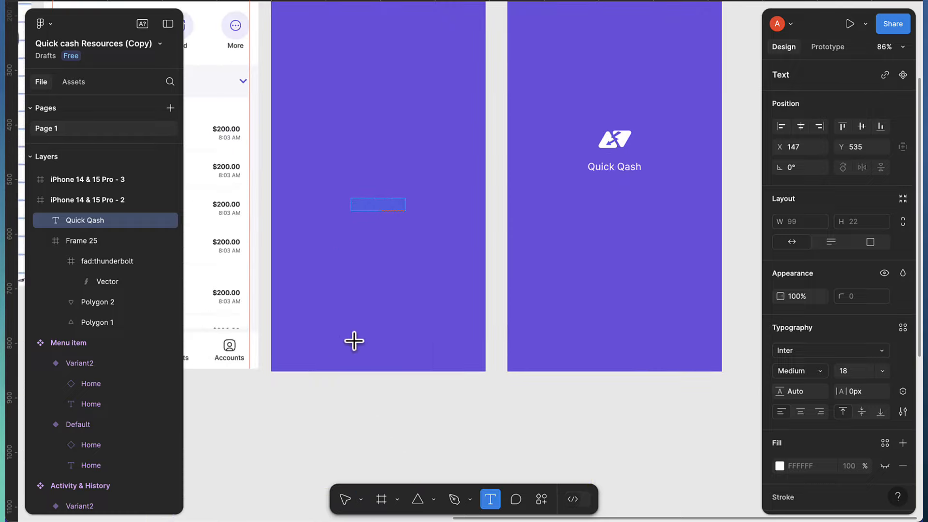
left_click(355, 341)
type("Pow")
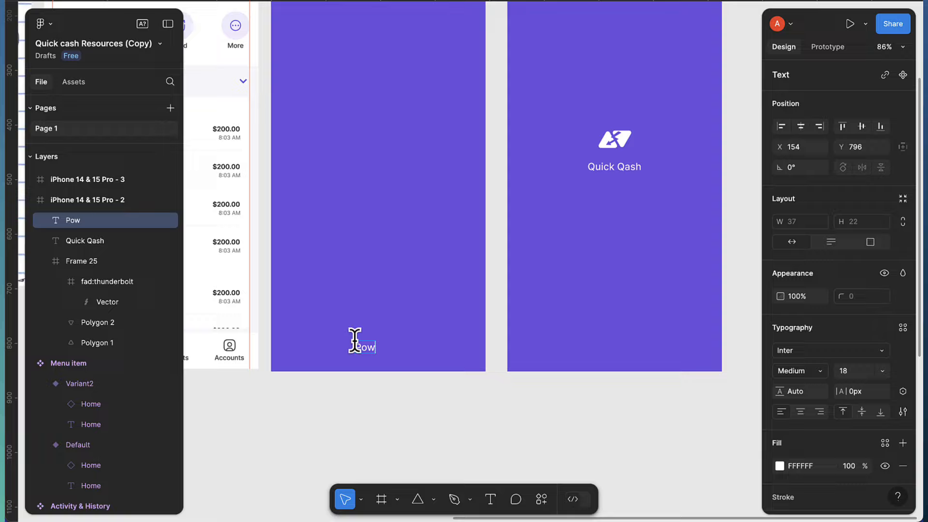
type("POWERED B")
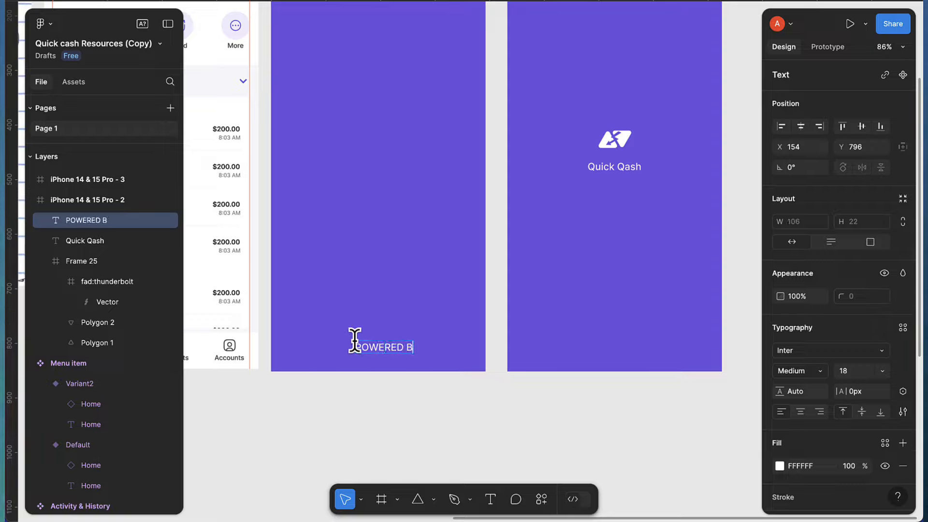
type("Y ICODENG")
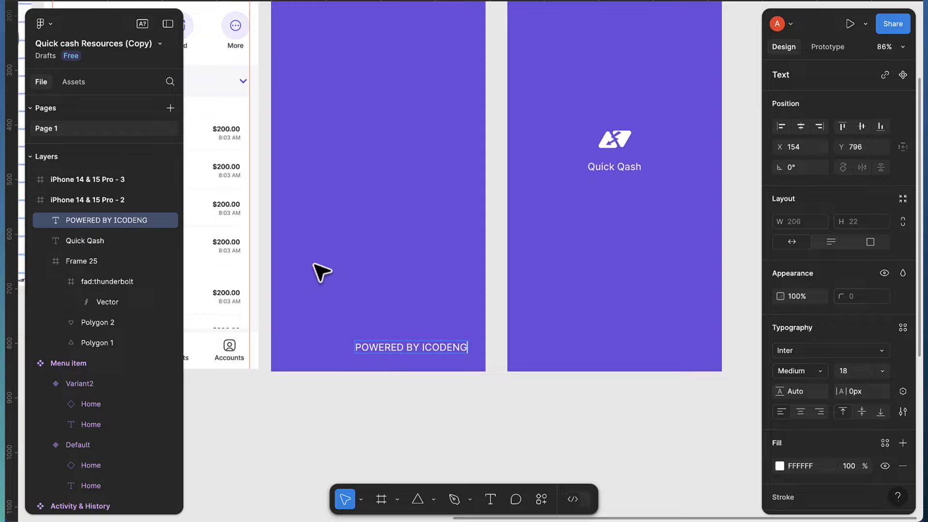
key("Escape")
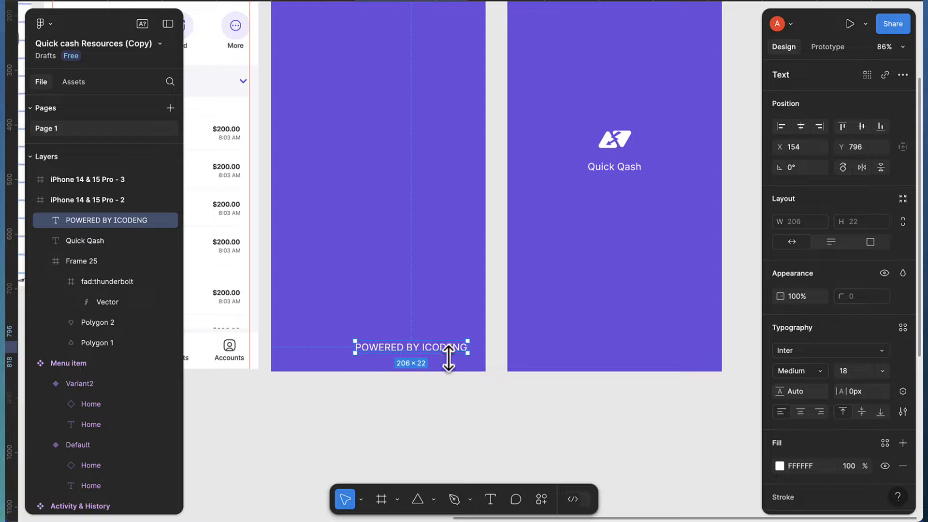
Set the label to size 14, centre it horizontally, and push it below the frame edge
left_click(804, 127)
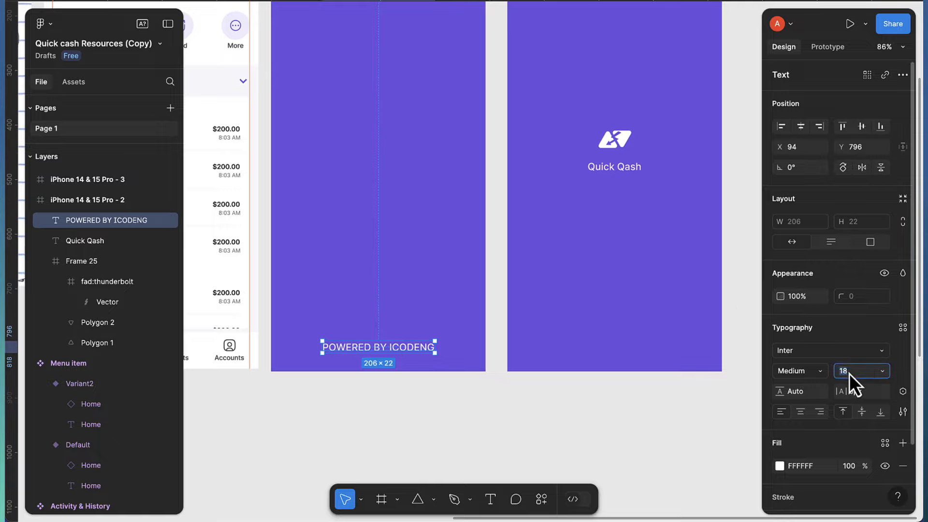
type("15")
key("Return")
key("Down")
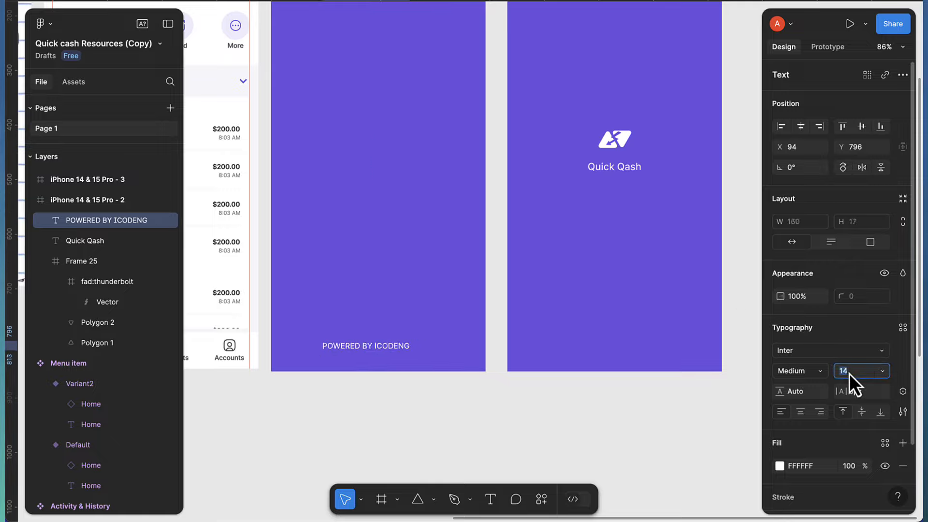
left_click(800, 126)
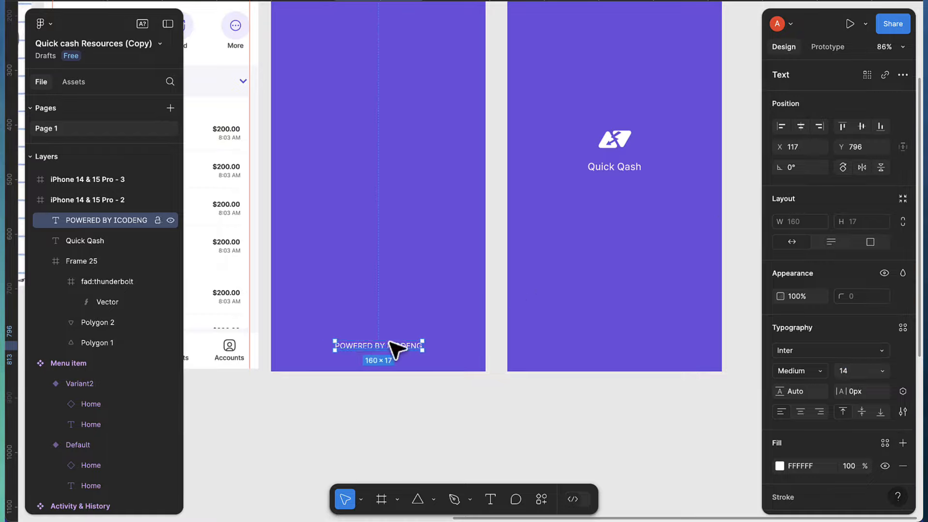
key("shift+Down")
key("shift+Down")
key("shift+Down")
key("shift+Down")
key("shift+Down")
key("shift+Down")
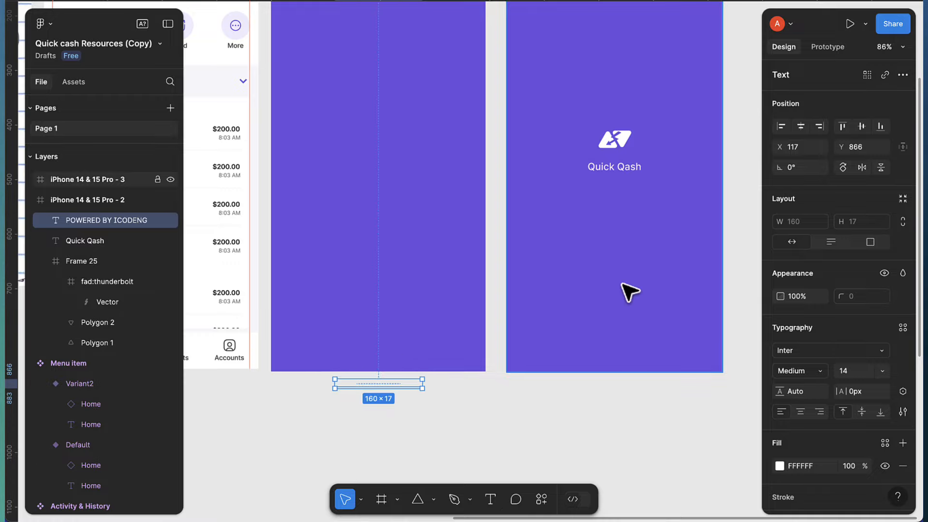
scroll(626, 290, "down", 5)
Place the POWERED BY ICODENG label in the third splash frame at Y 807
left_click(604, 121)
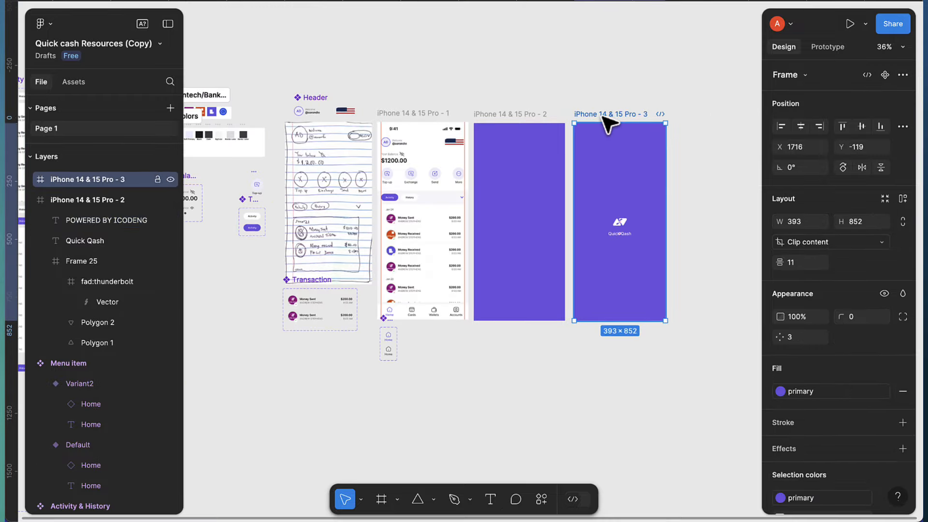
key("ctrl+z")
key("ctrl+z")
key("ctrl+z")
key("ctrl+z")
key("ctrl+z")
key("ctrl+z")
scroll(642, 265, "up", 5)
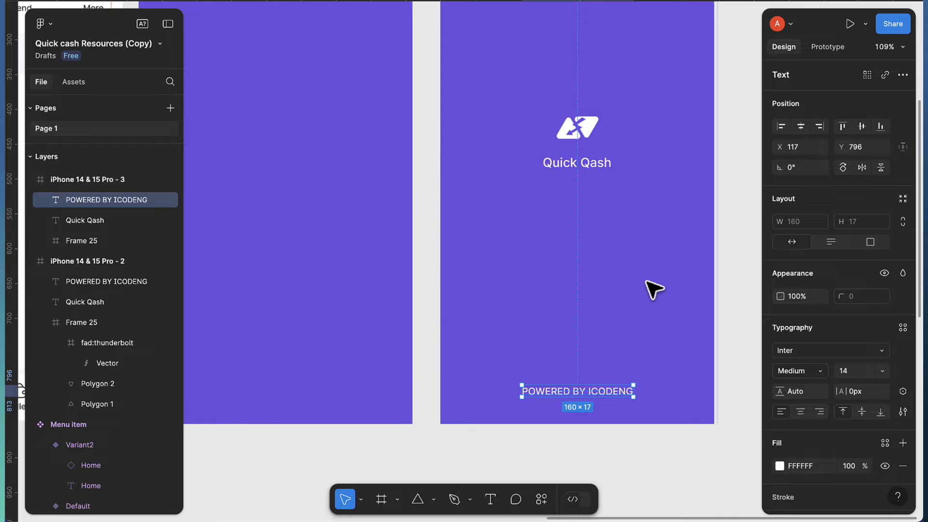
key("shift+Down")
key("Down")
scroll(650, 283, "down", 4)
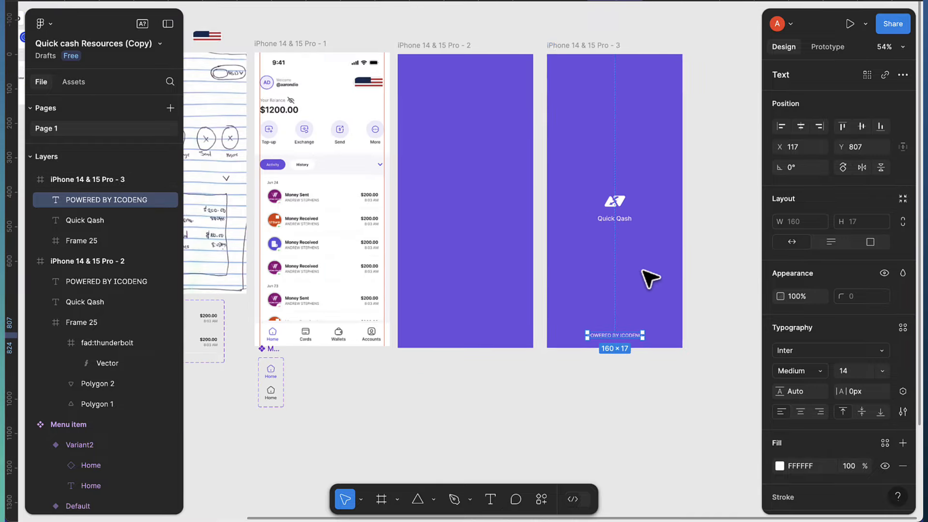
Preview the second splash frame, iPhone 14 & 15 Pro - 2, in the mockup
left_click(412, 45)
key("shift+space")
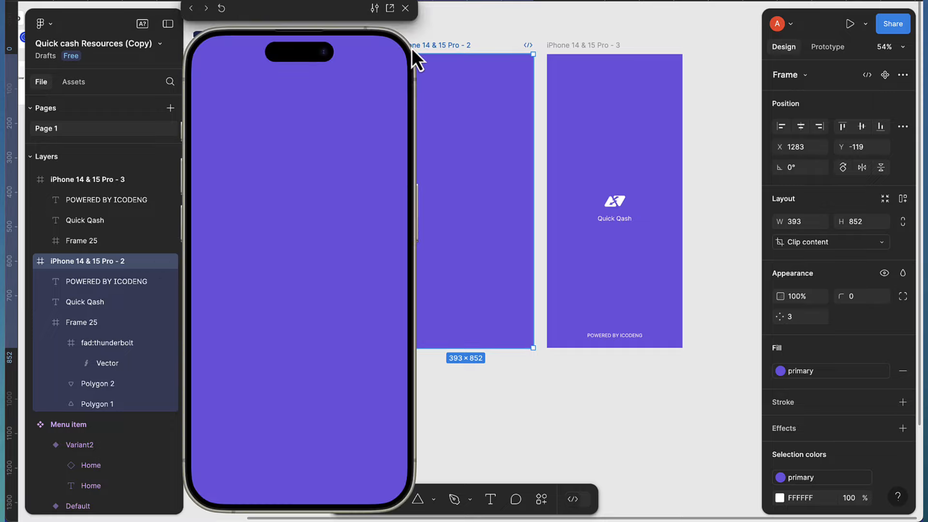
scroll(571, 129, "left", 2)
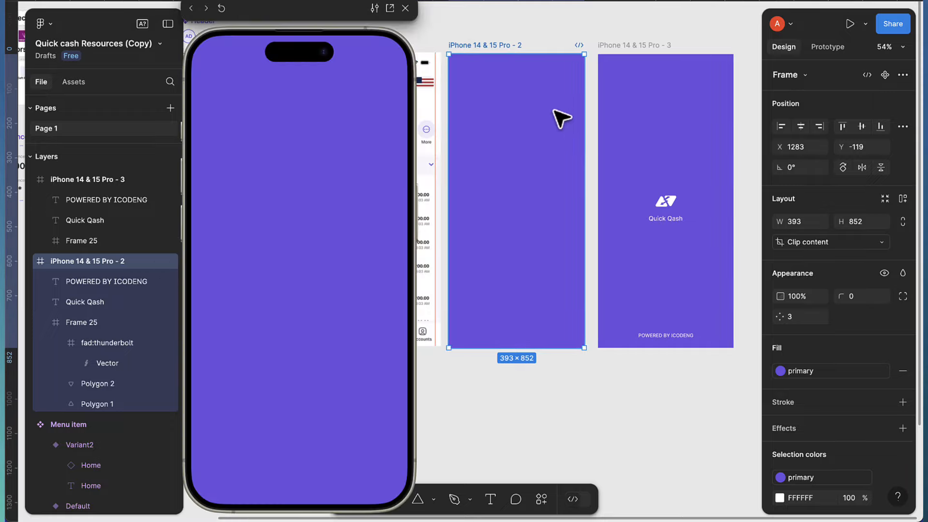
scroll(586, 96, "up", 1)
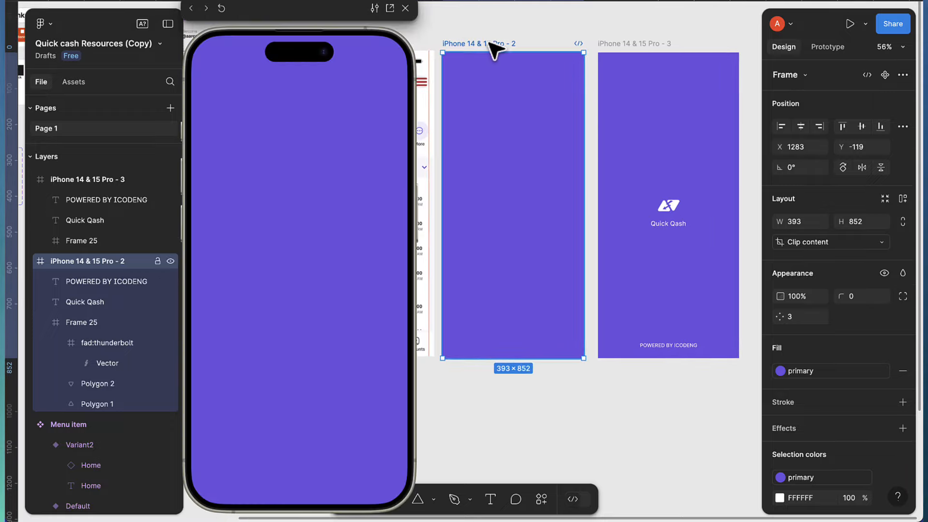
Link frame 2 to frame 3 with an After delay 800ms trigger, Smart animate, and Gentle curve
left_click(827, 46)
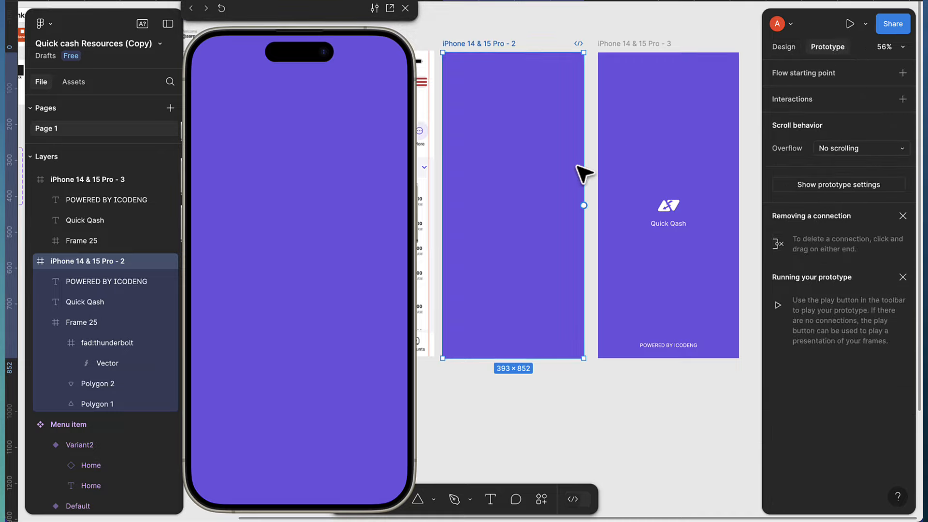
left_click_drag(584, 205, 608, 210)
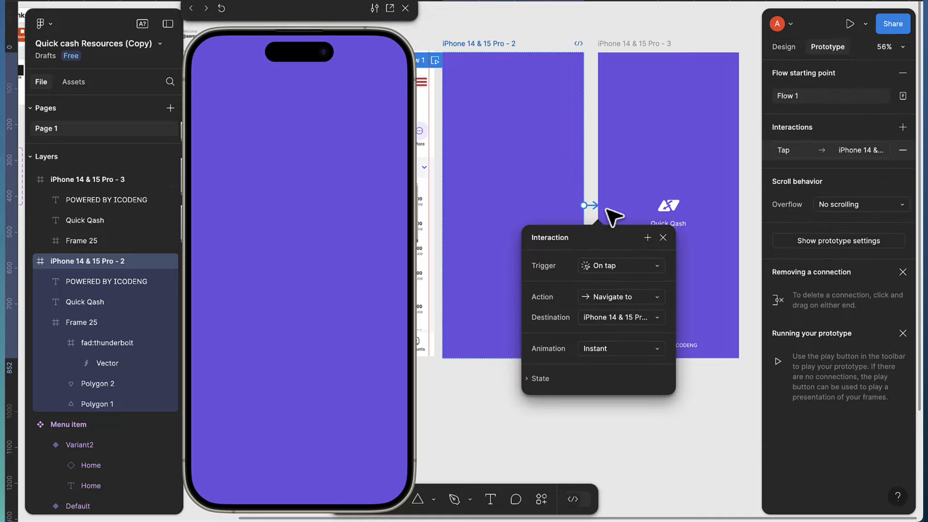
left_click(616, 265)
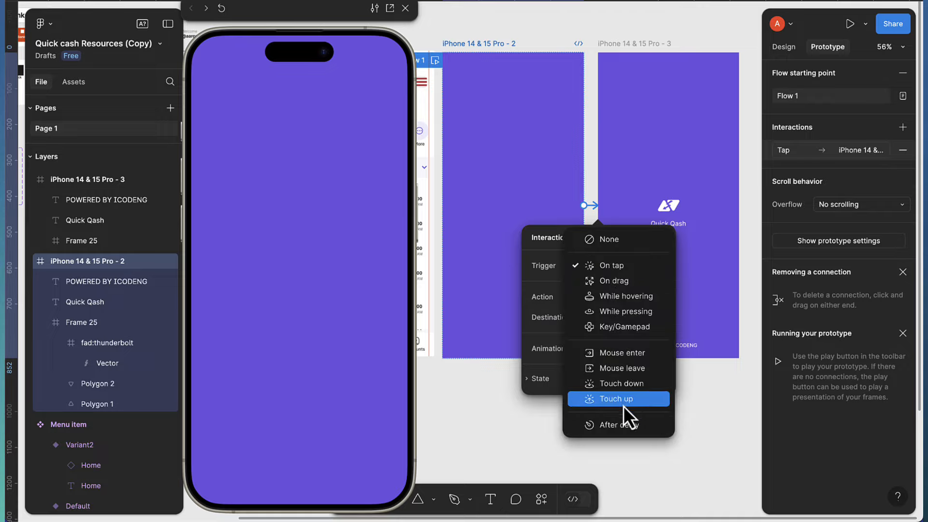
left_click(621, 425)
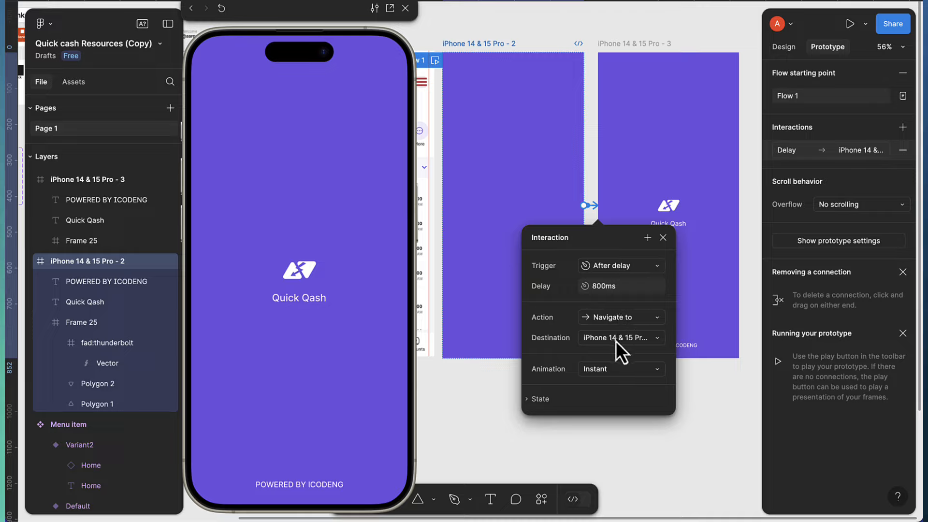
left_click(610, 373)
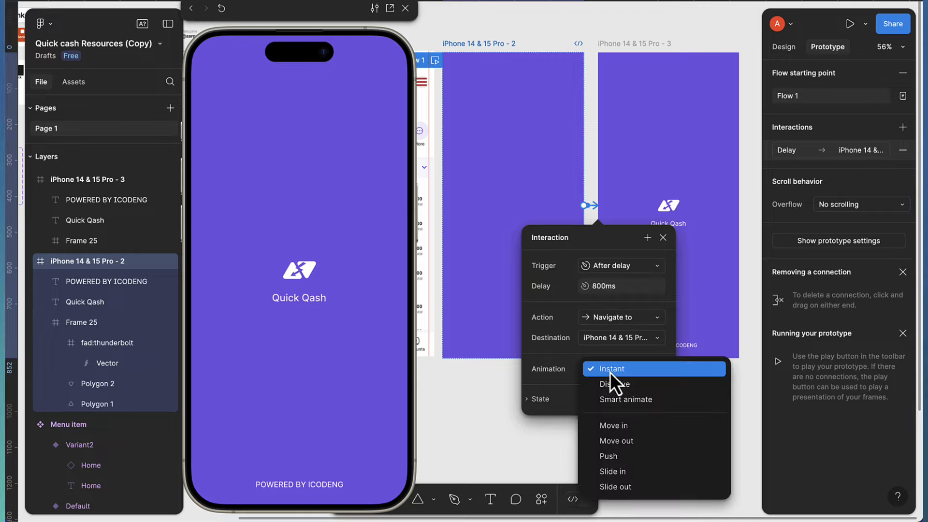
left_click(620, 405)
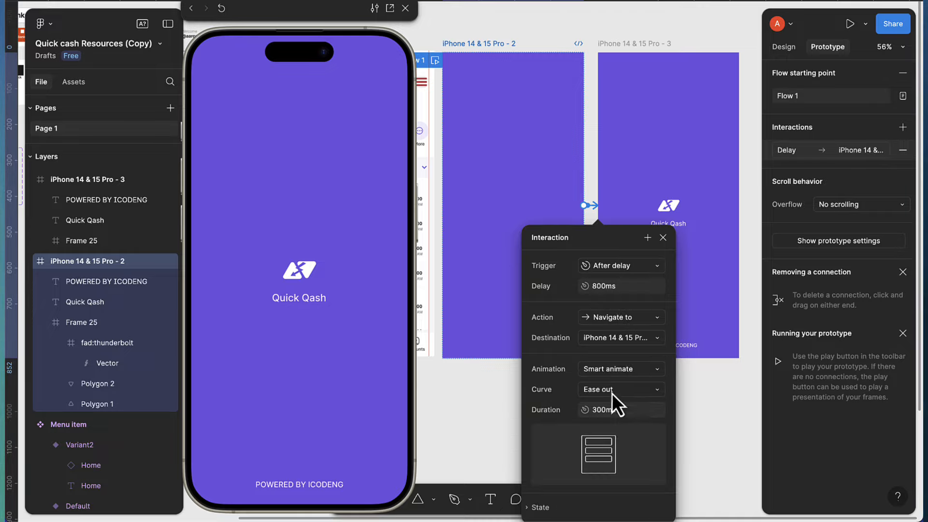
left_click(612, 394)
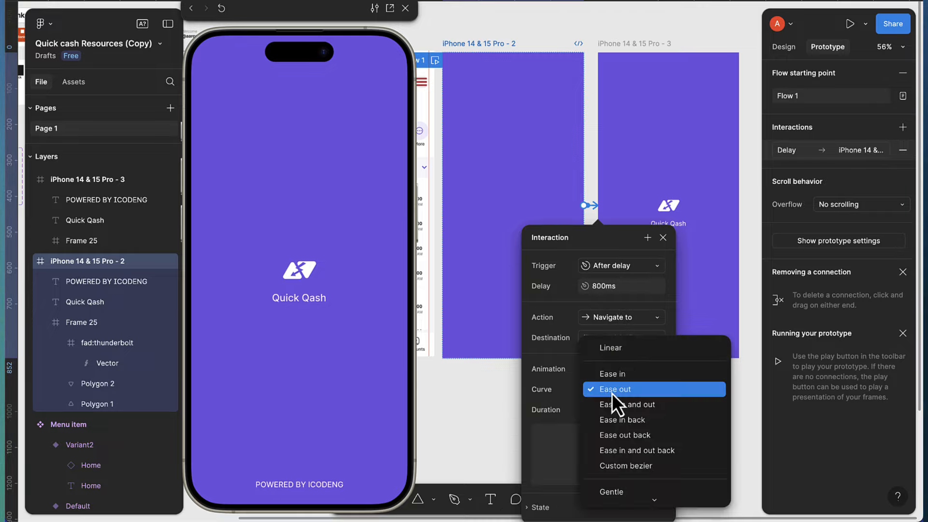
left_click(619, 490)
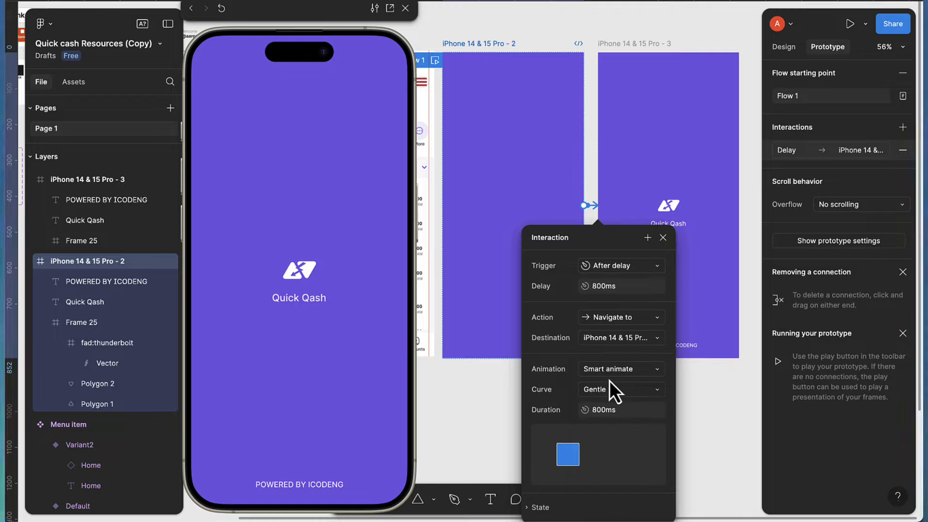
scroll(602, 390, "down", 3)
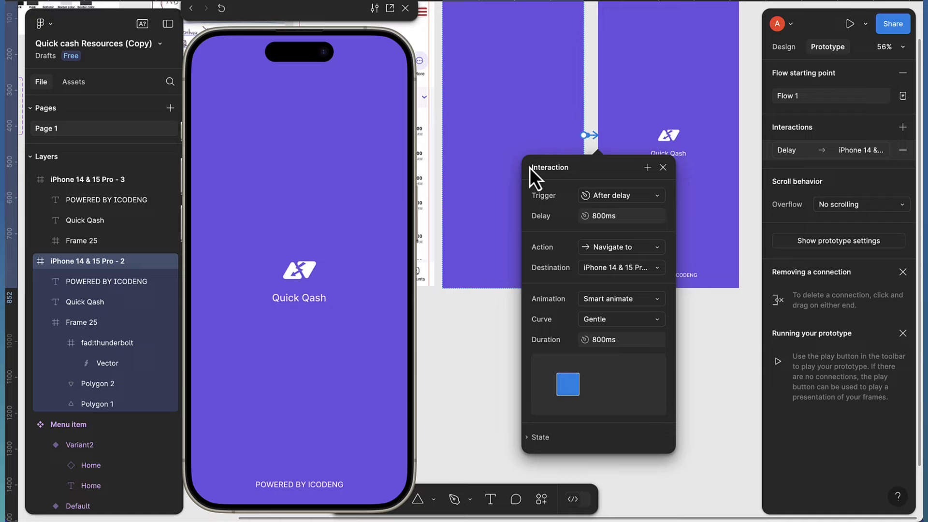
scroll(530, 167, "up", 2)
left_click(476, 43)
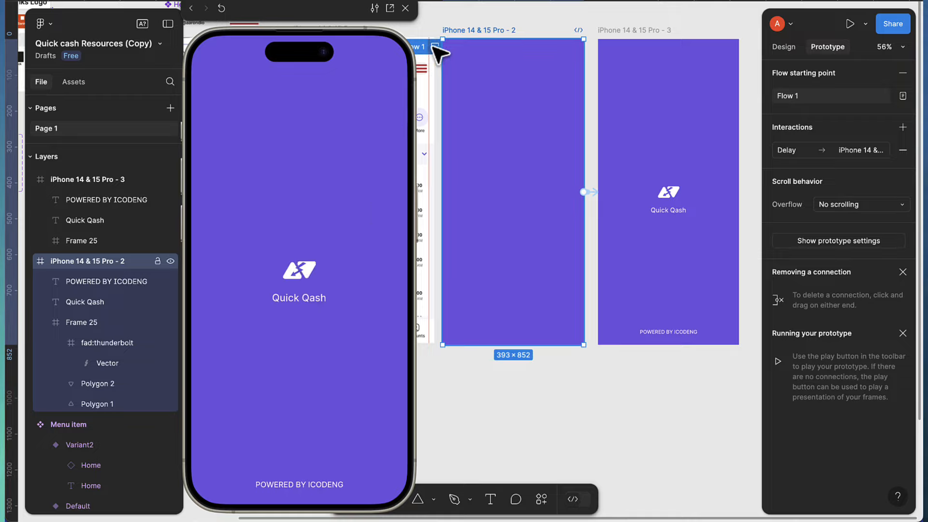
Select the iPhone 14 & 15 Pro - 3 frame and show its empty Prototype settings
left_click(676, 211)
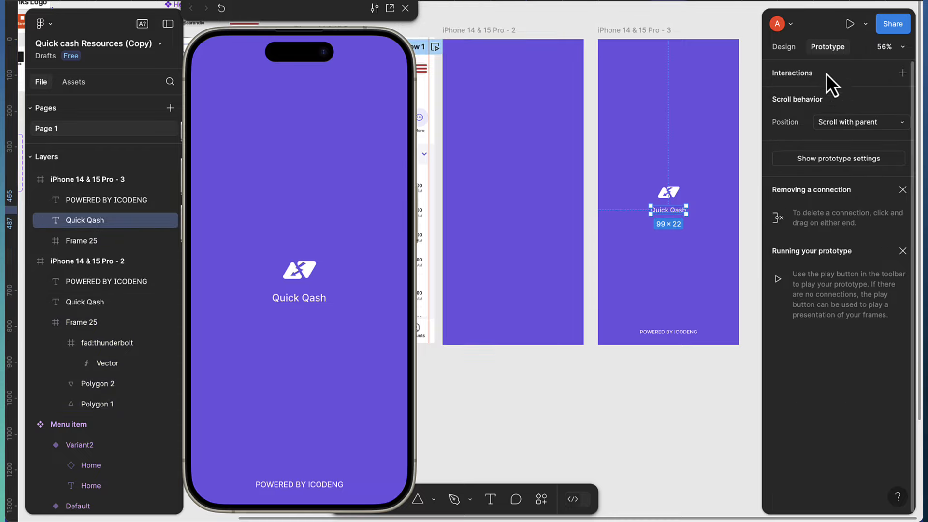
left_click(787, 51)
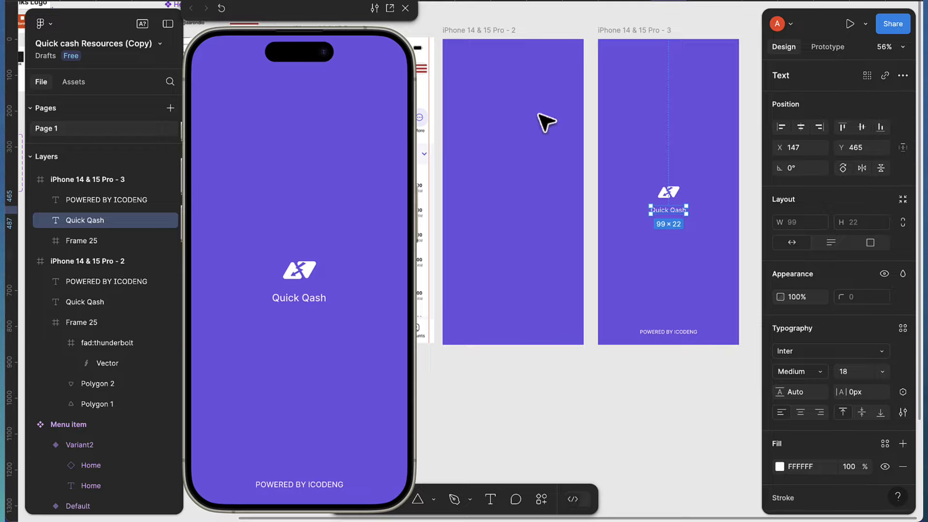
scroll(623, 140, "down", 1)
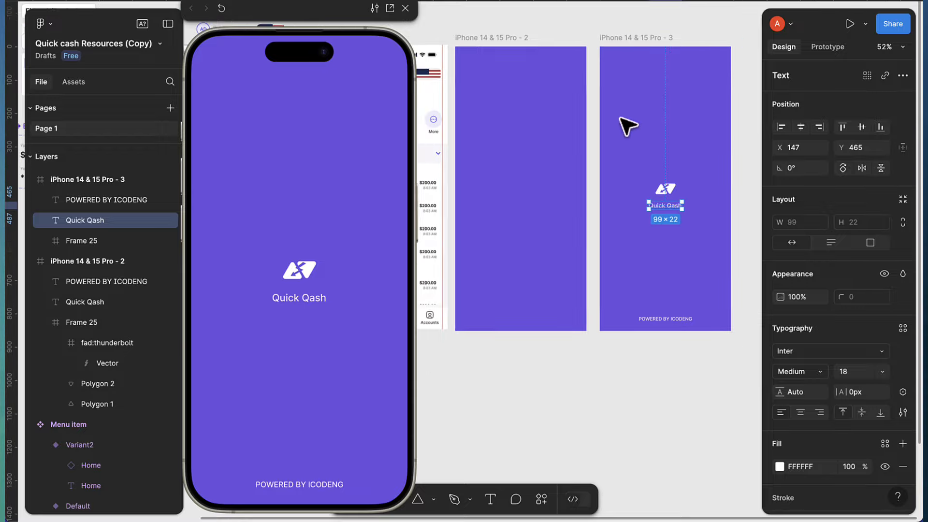
left_click(629, 38)
scroll(643, 67, "right", 4)
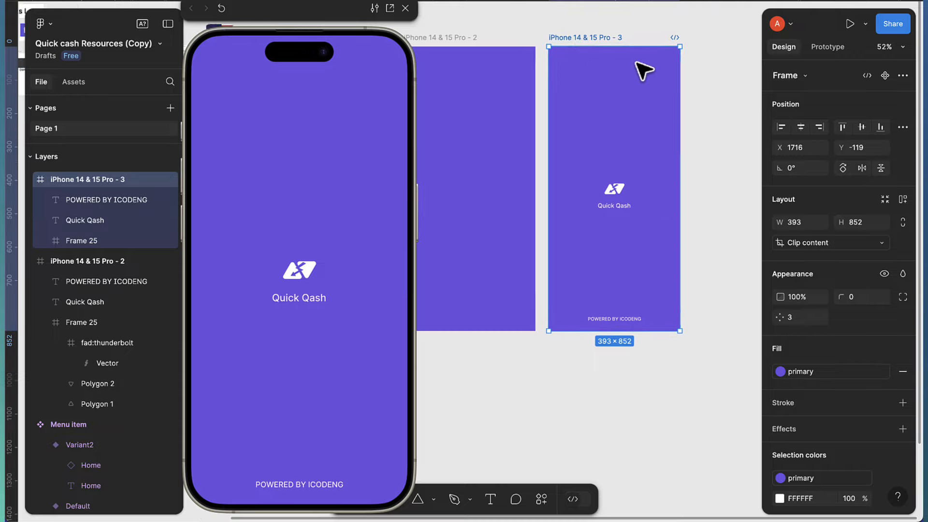
scroll(652, 99, "left", 5)
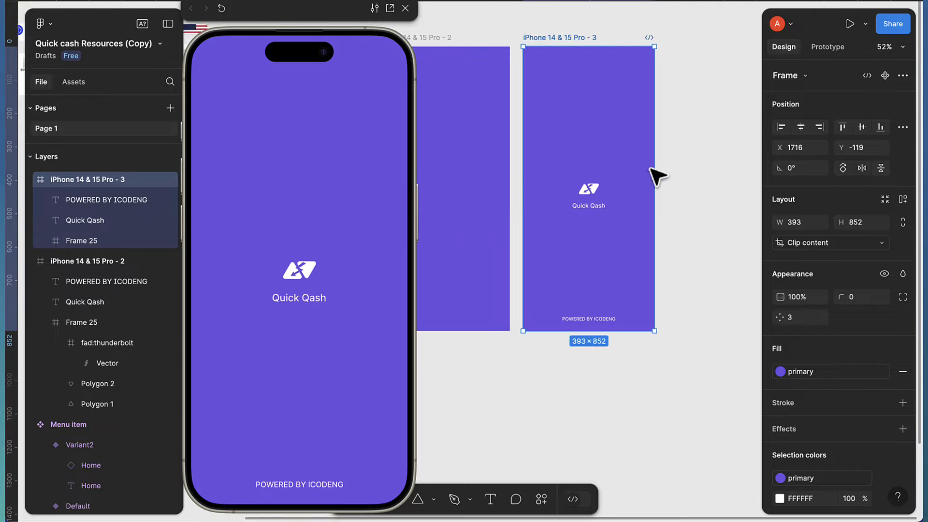
left_click(831, 48)
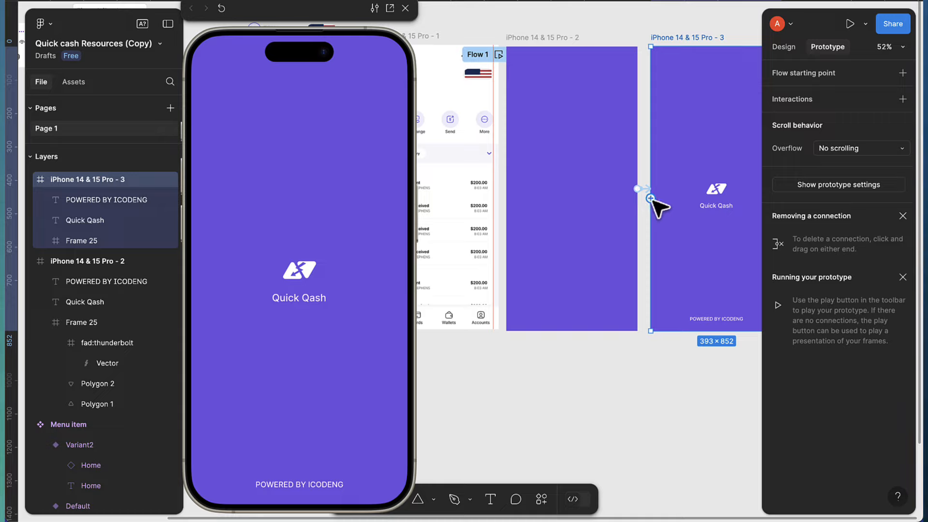
Link frame 3 to the home screen: After delay 800ms, Linear Slide in; replay Flow 1
left_click_drag(651, 198, 455, 256)
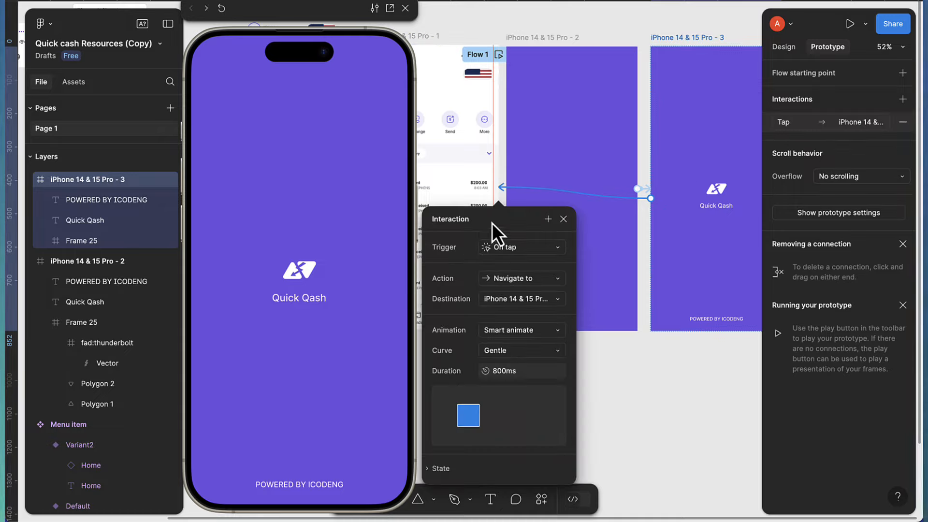
left_click(517, 251)
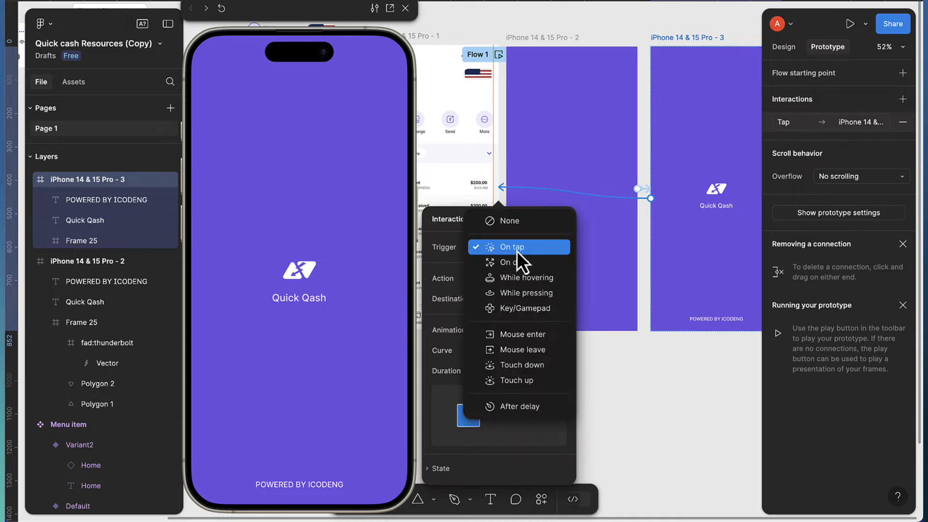
left_click(517, 406)
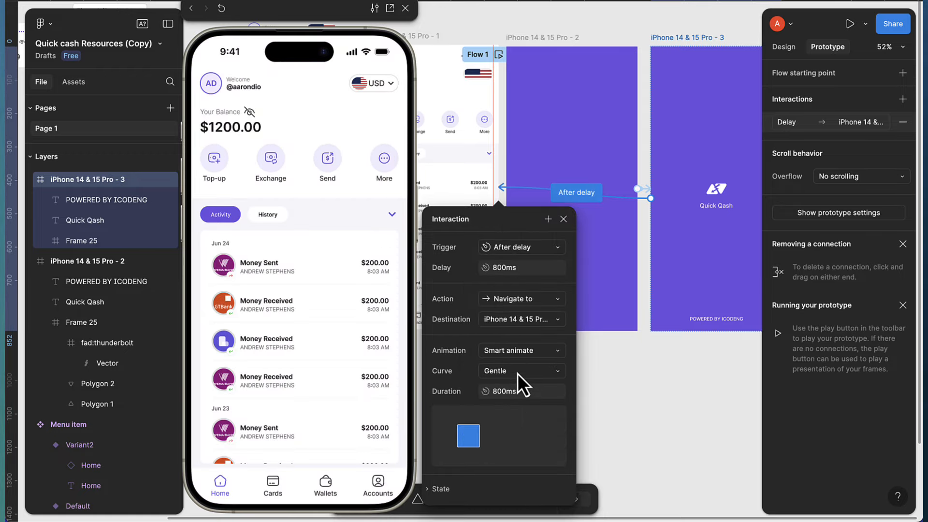
left_click(517, 373)
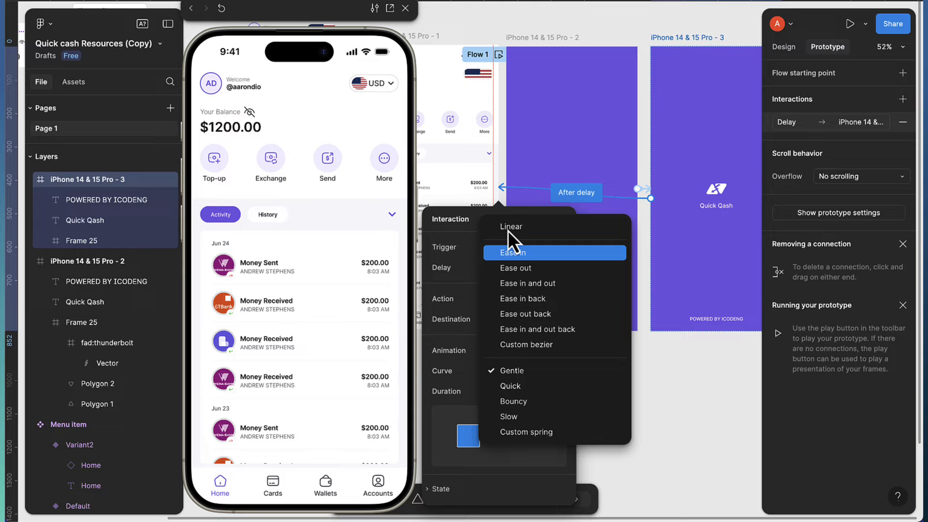
left_click(508, 228)
left_click(522, 353)
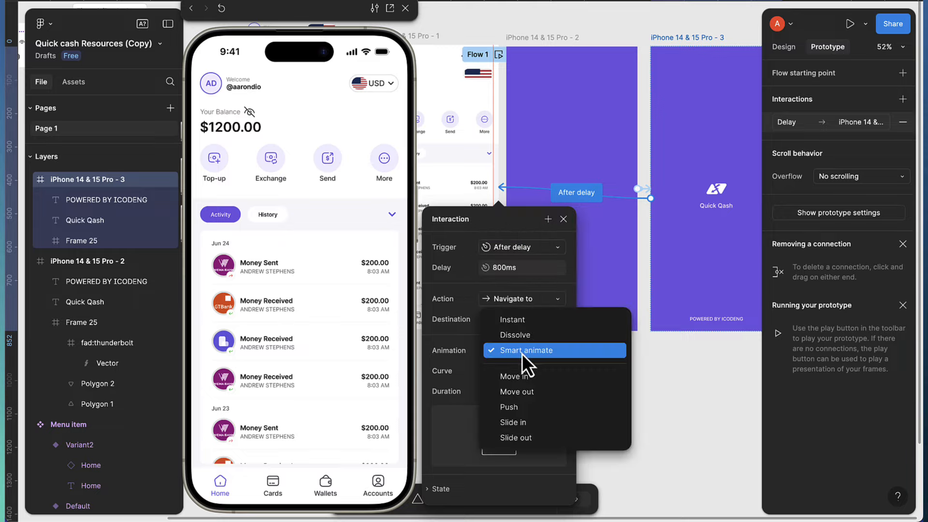
left_click(524, 424)
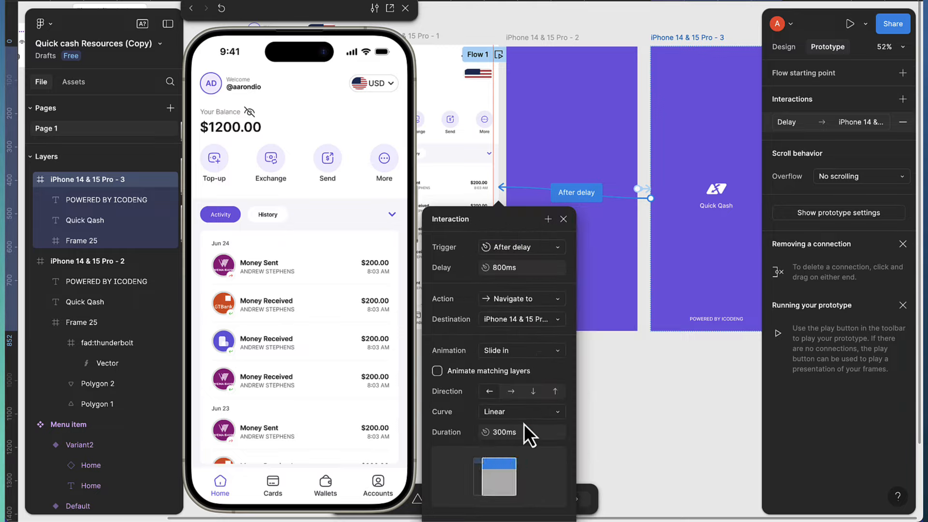
left_click(562, 220)
left_click(500, 53)
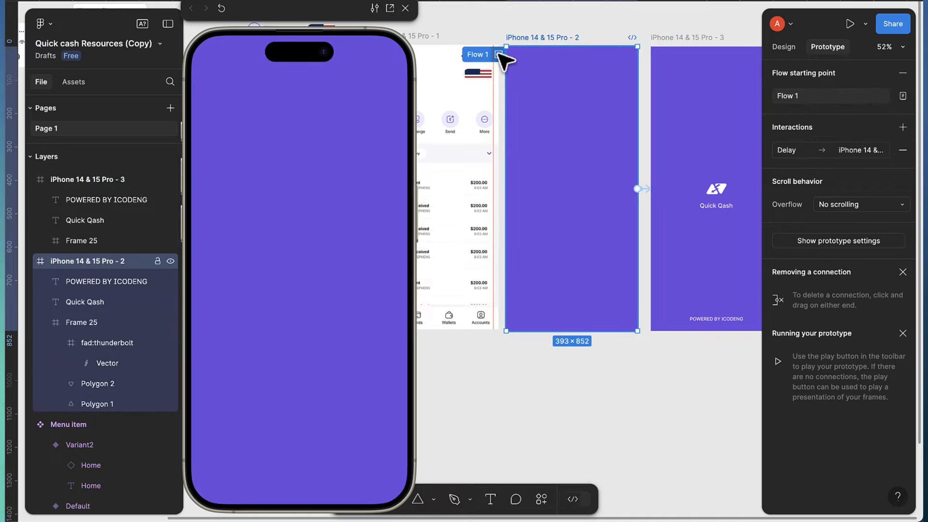